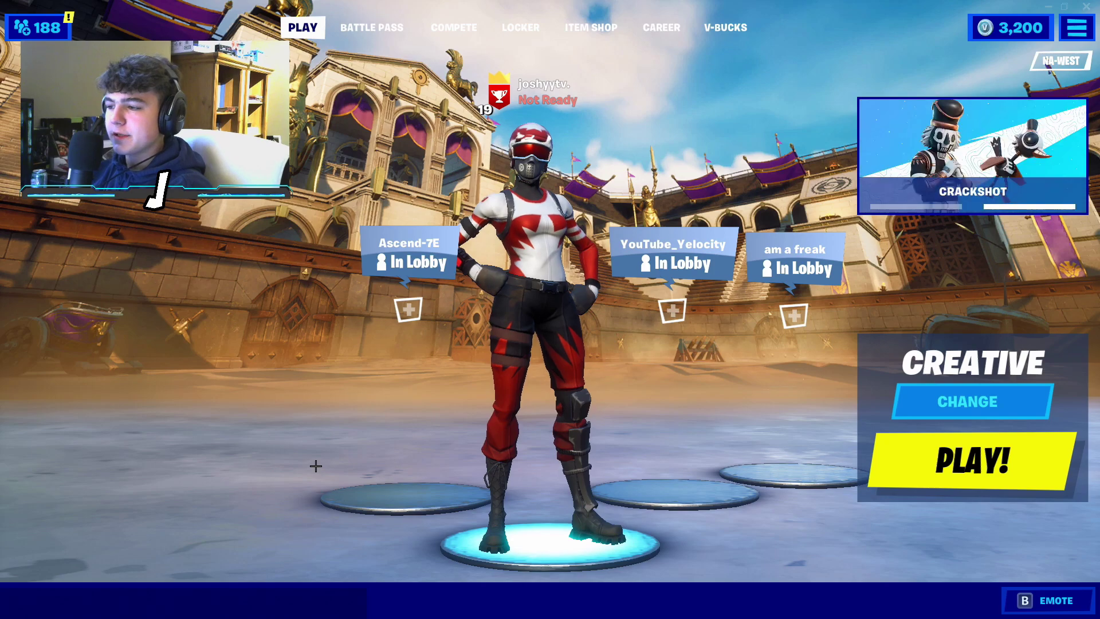
# Switch to File Explorer and open the Tutorial folder inside the announcement clips folder
pyautogui.press('super')
pyautogui.click(449, 607)
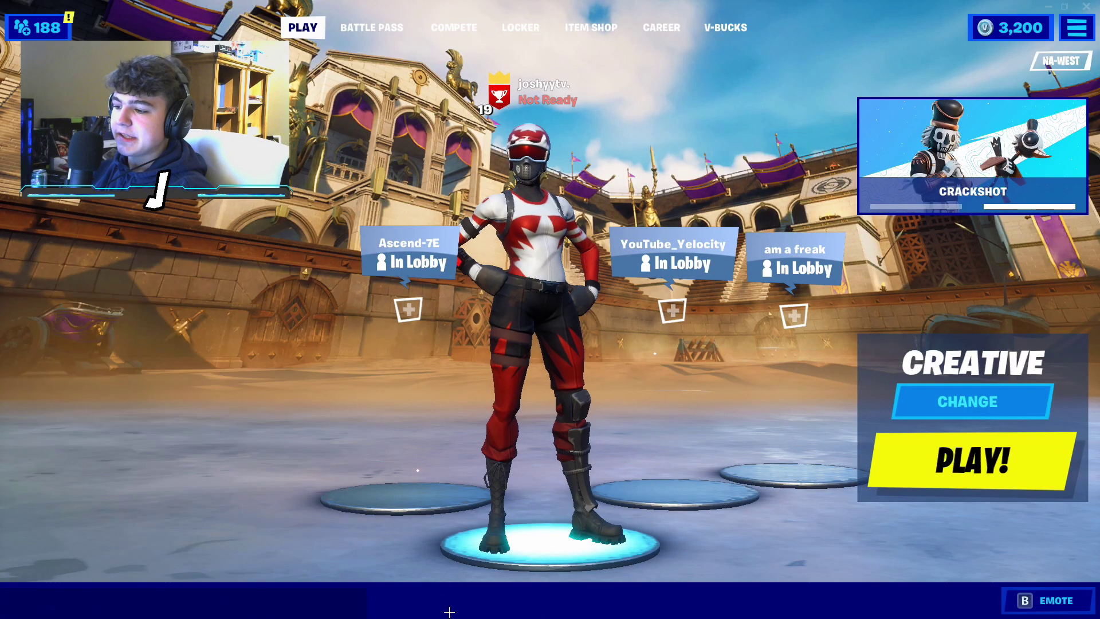
pyautogui.scroll(-1, 550, 286)
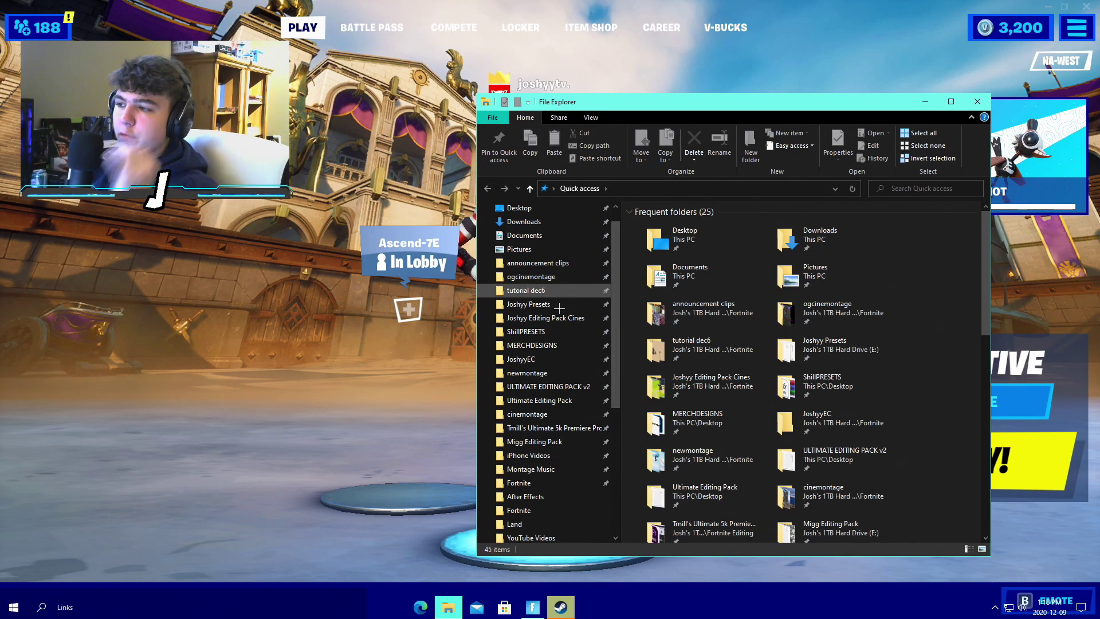
pyautogui.click(550, 262)
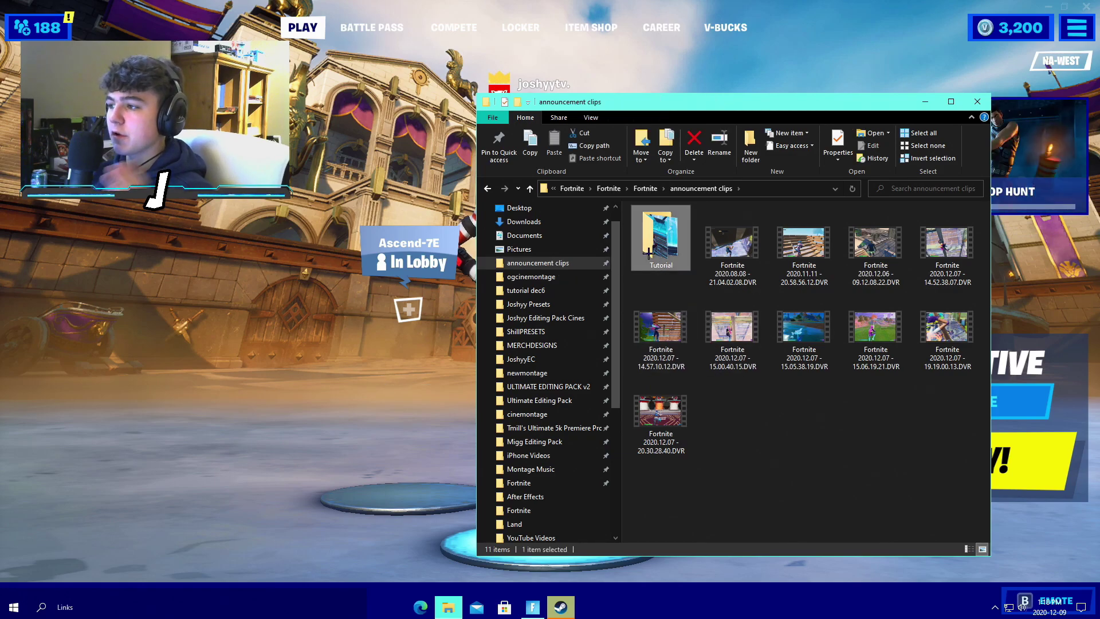
pyautogui.doubleClick(660, 240)
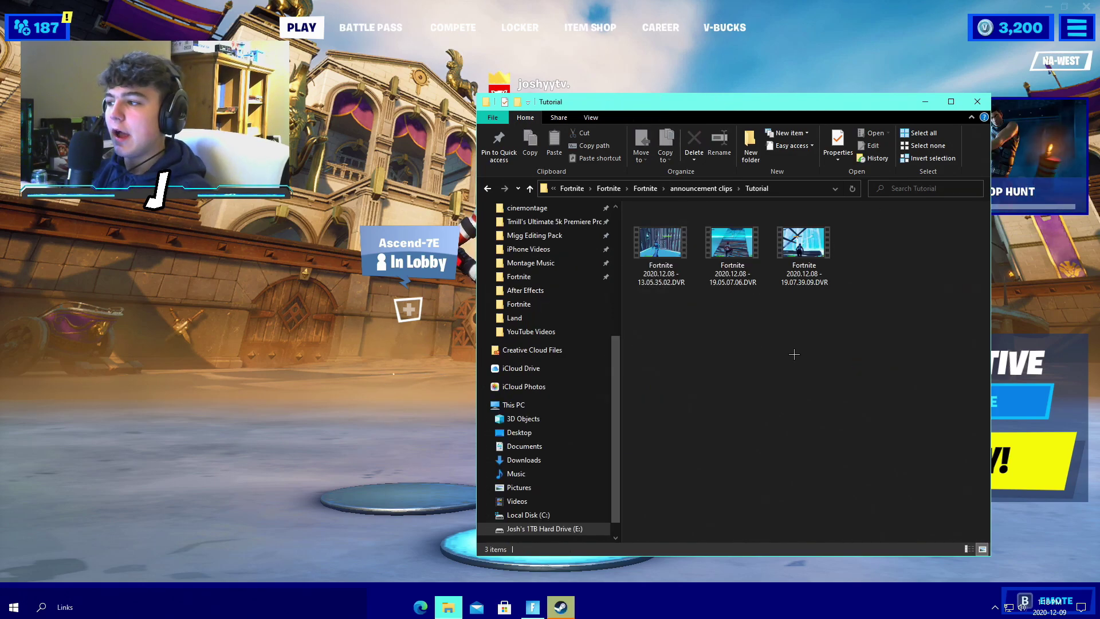
# Open the properties of the clip Fortnite 2020.12.08 - 13.05.35.02.DVR and check its creation date and time
pyautogui.rightClick(685, 270)
pyautogui.click(668, 466)
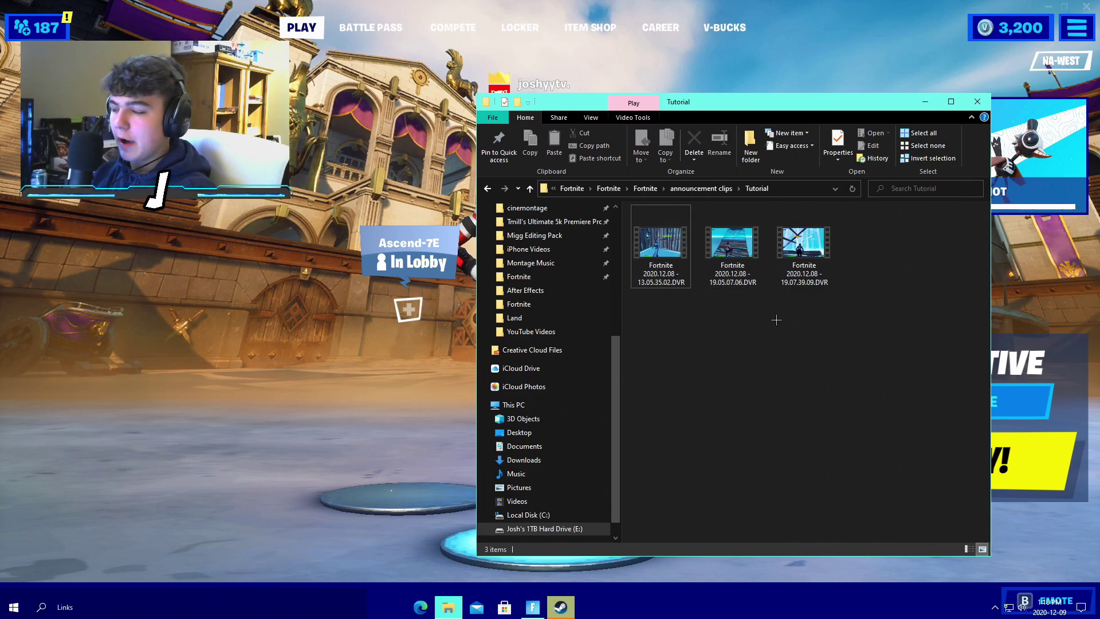
pyautogui.rightClick(677, 262)
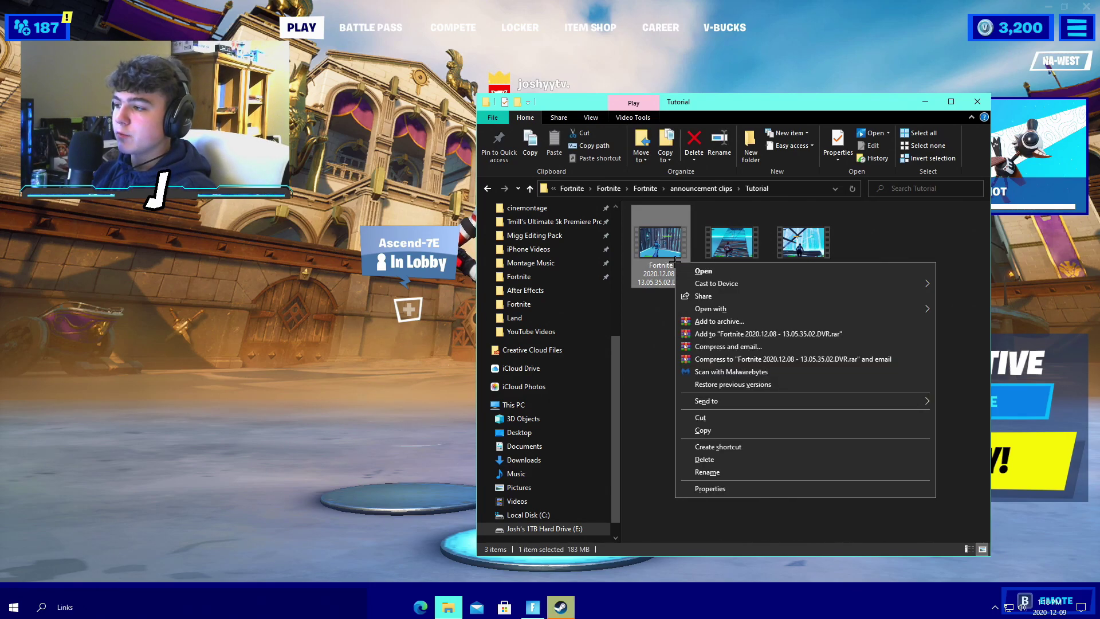
pyautogui.click(709, 488)
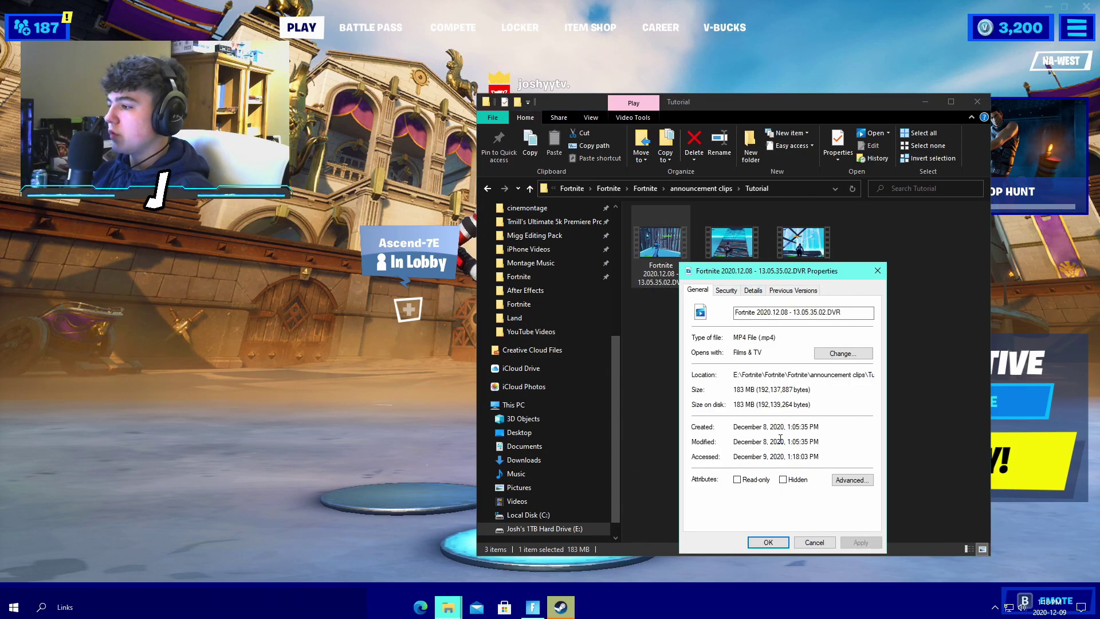
pyautogui.moveTo(806, 427)
pyautogui.mouseDown()
pyautogui.moveTo(733, 427)
pyautogui.moveTo(803, 427)
pyautogui.moveTo(784, 427)
pyautogui.mouseUp()
pyautogui.click(766, 426)
pyautogui.click(834, 431)
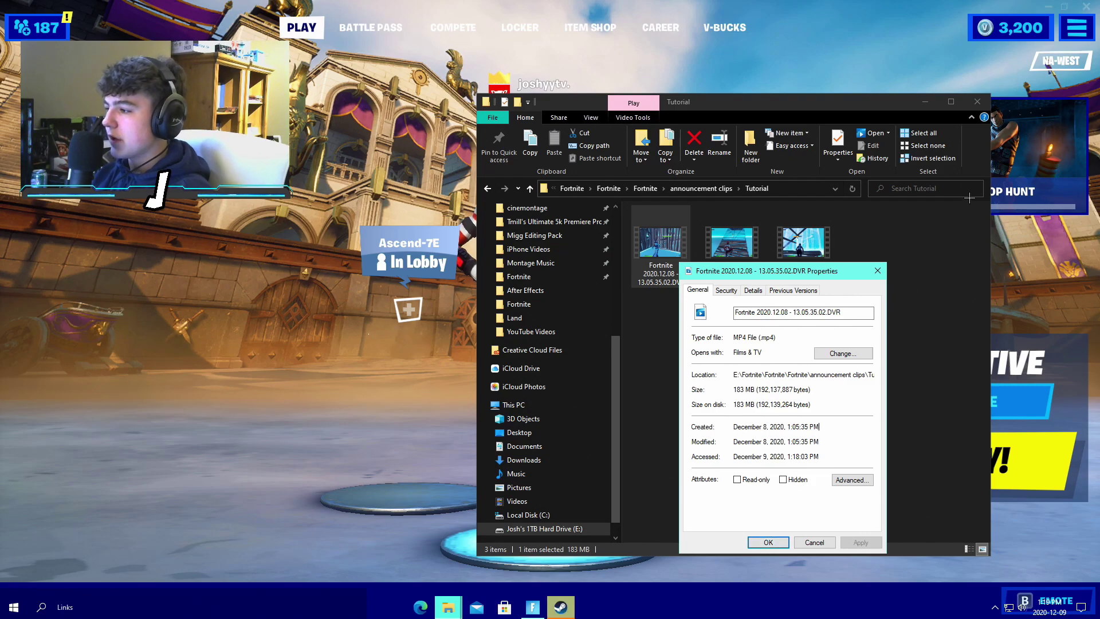
# Return to Fortnite and open the career replay list, declining removal of the corrupt replay
pyautogui.click(924, 101)
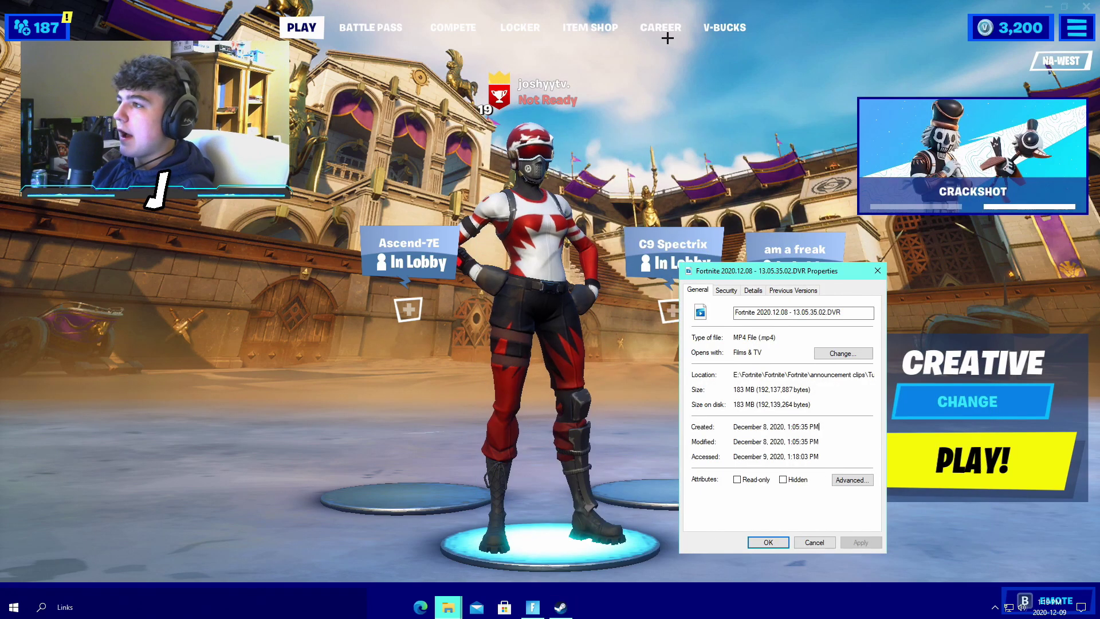
pyautogui.click(668, 38)
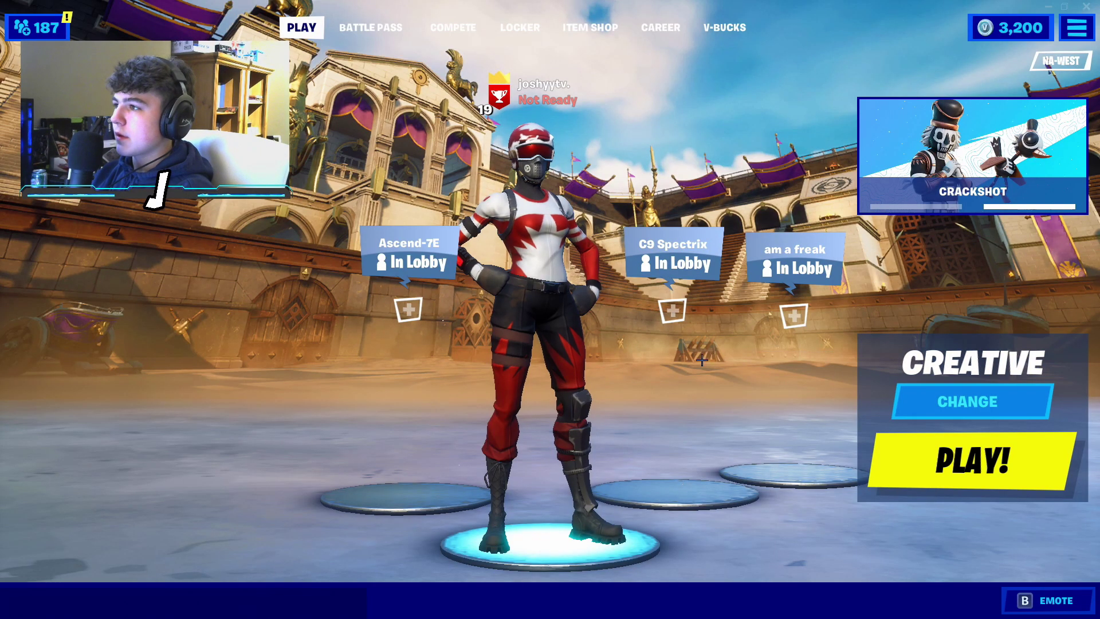
pyautogui.click(661, 28)
pyautogui.click(614, 530)
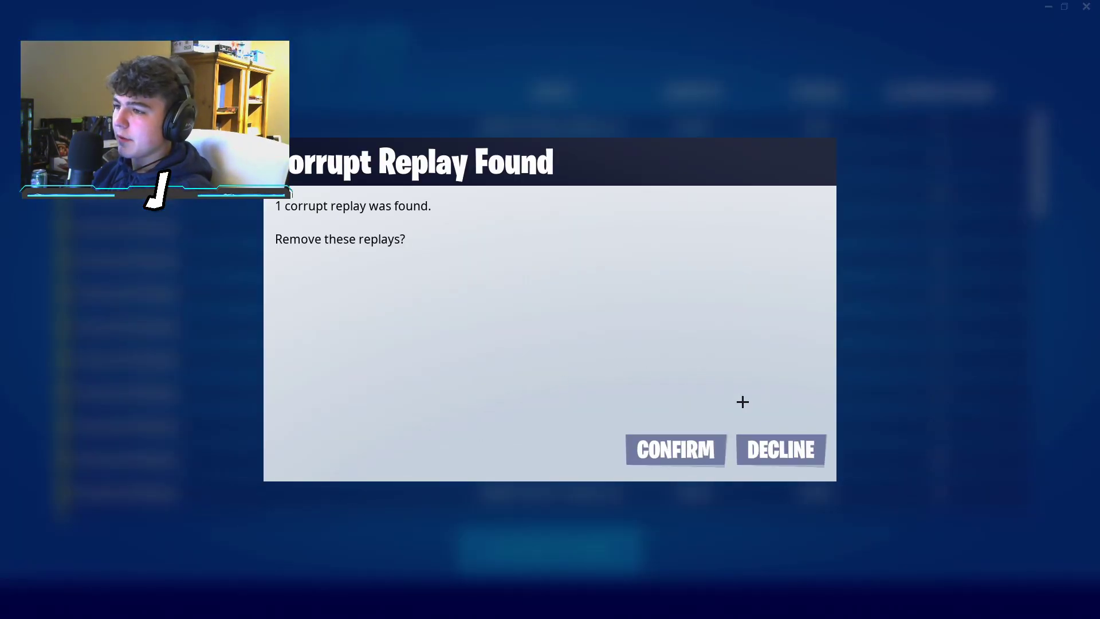
pyautogui.click(771, 450)
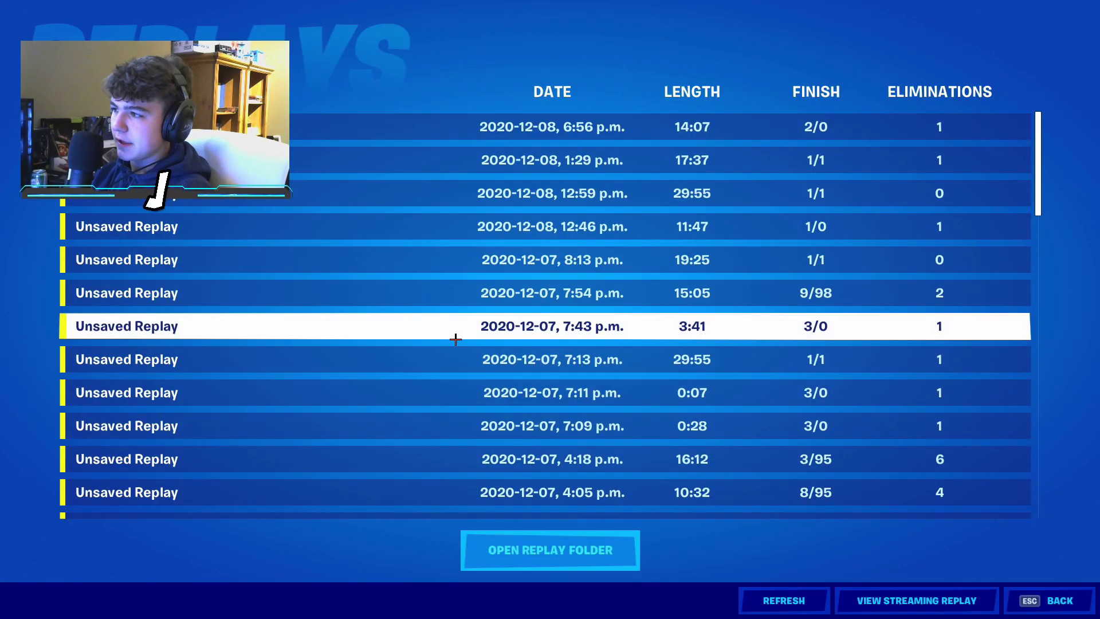
# Find the unsaved replay dated 2020-12-08, 12:59 p.m. in the list and play it
pyautogui.scroll(-1, 545, 367)
pyautogui.scroll(1, 543, 374)
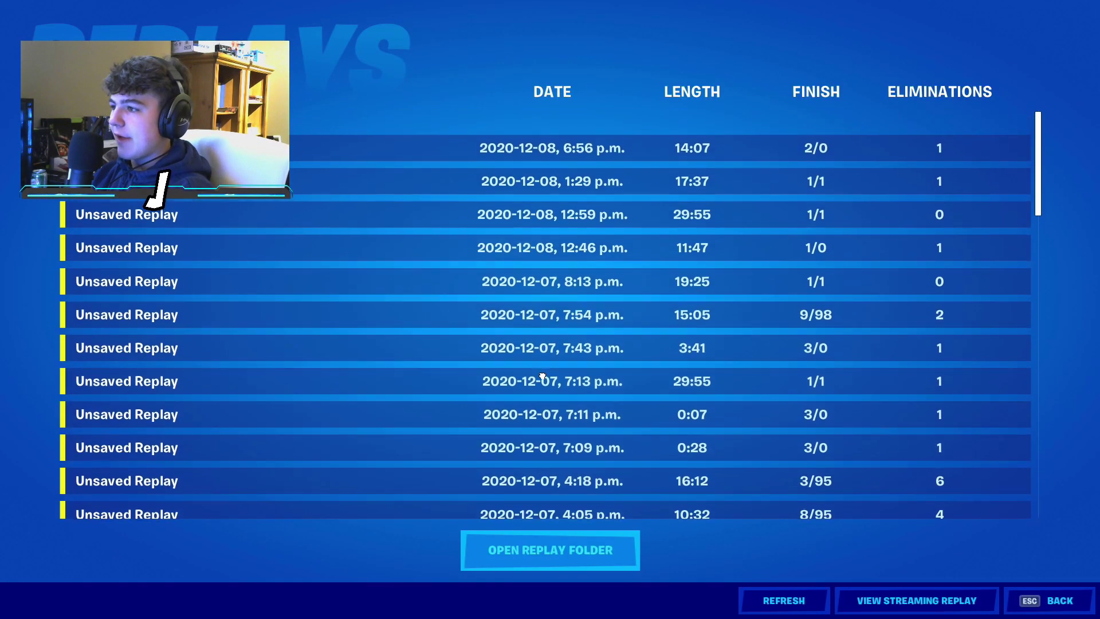
pyautogui.scroll(-1, 543, 370)
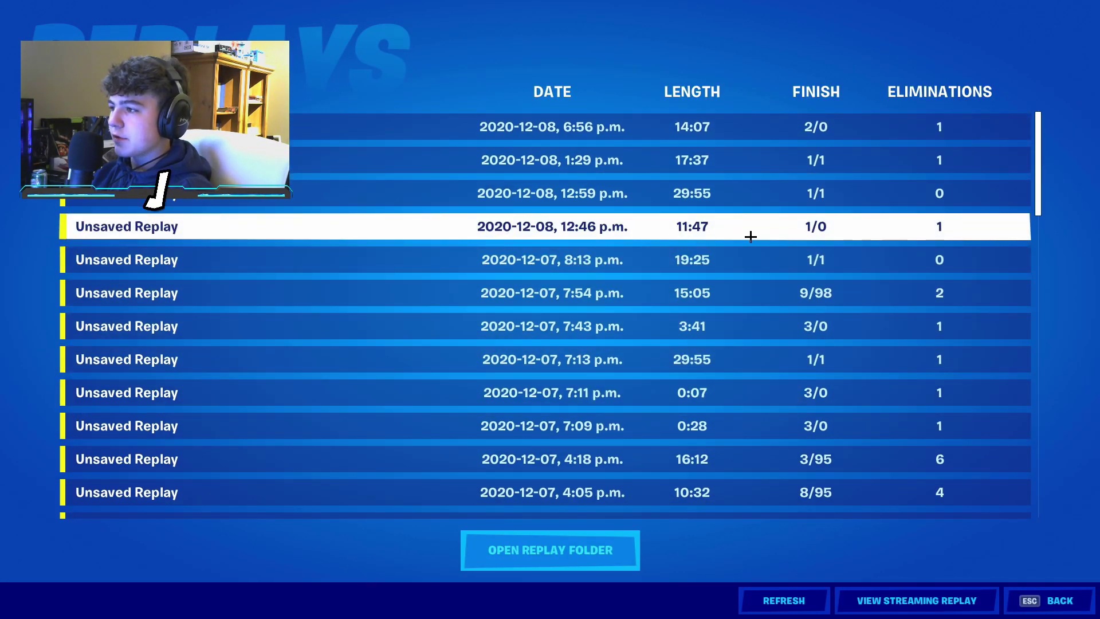
pyautogui.click(552, 189)
pyautogui.click(341, 557)
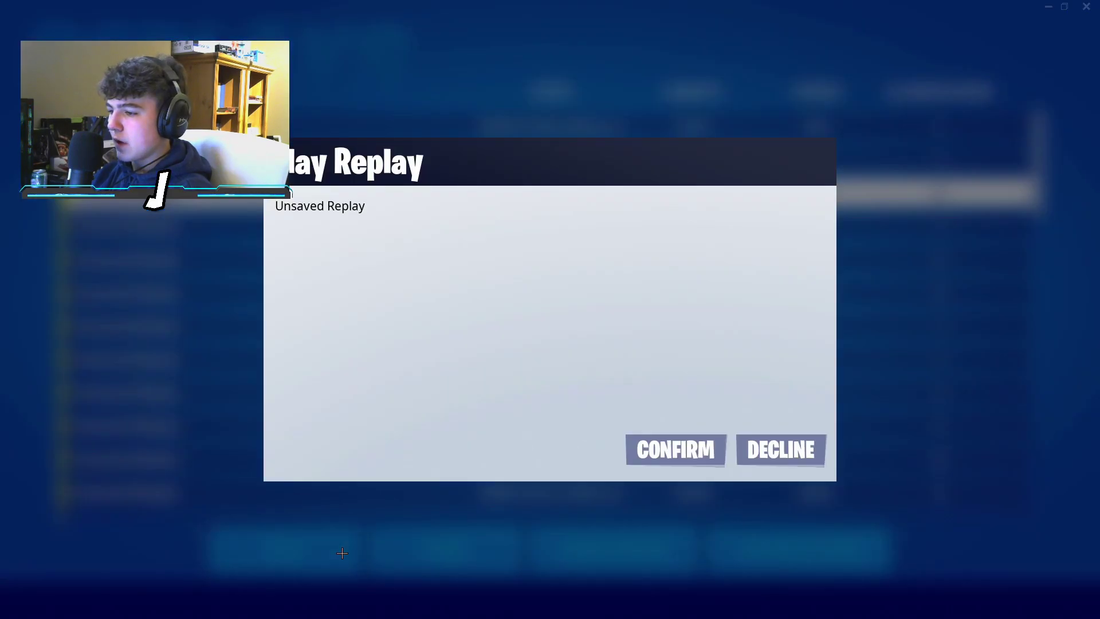
pyautogui.click(698, 449)
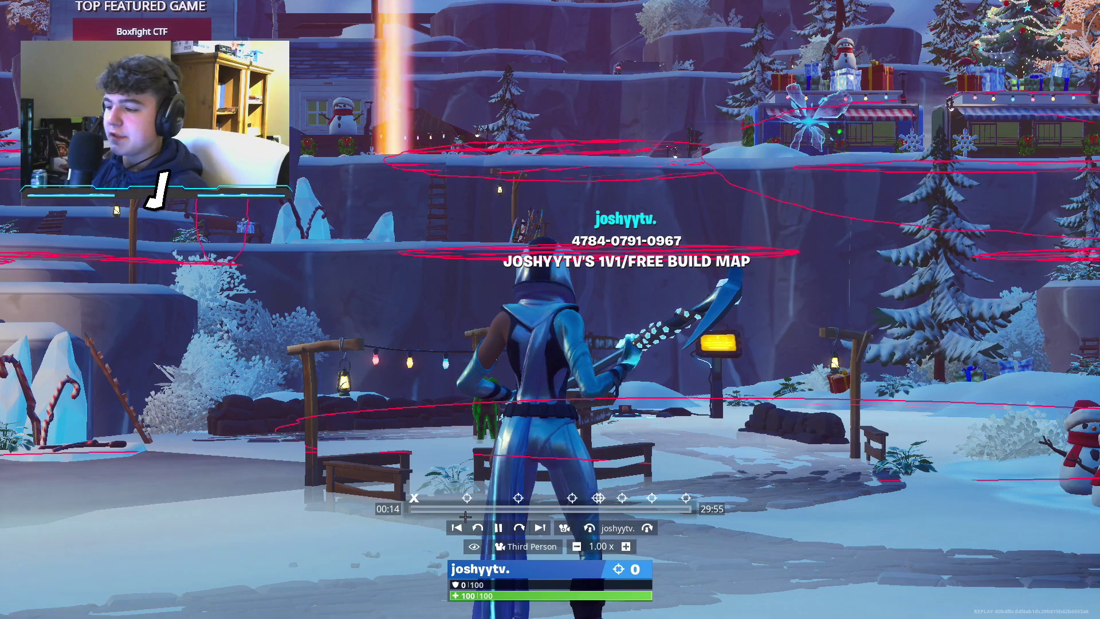
# Switch to the clip Fortnite 2020.12.08 - 13.05.35.02.DVR, play it and pause at the elimination, about 0:28
pyautogui.hotkey('alt', 'Tab')
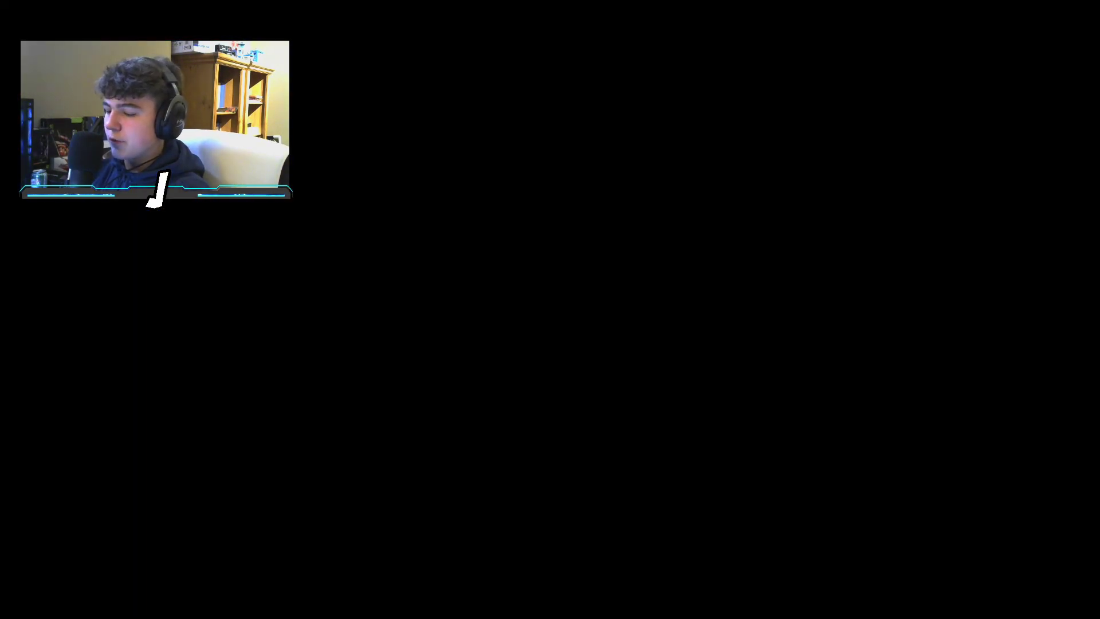
pyautogui.press('super')
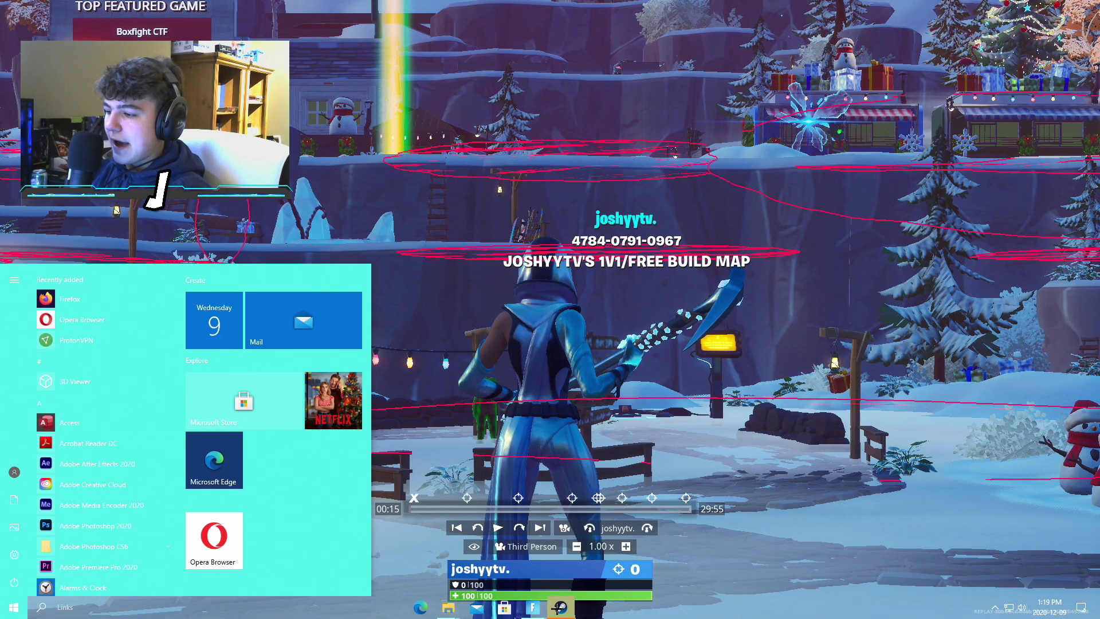
pyautogui.moveTo(558, 607)
pyautogui.click(586, 520)
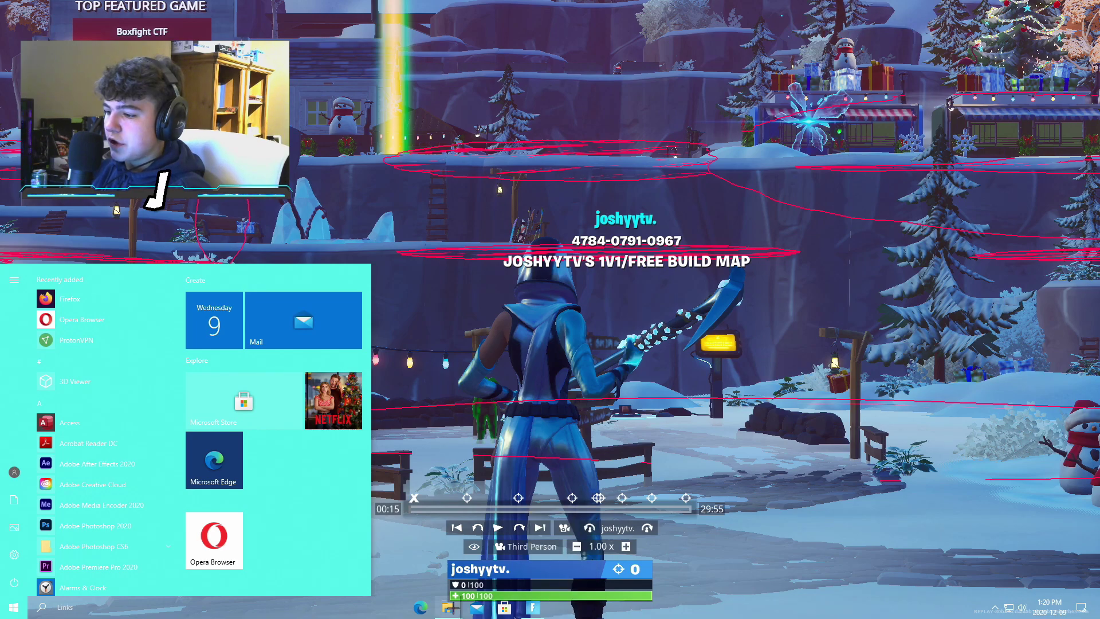
pyautogui.moveTo(451, 607)
pyautogui.click(438, 547)
pyautogui.doubleClick(660, 247)
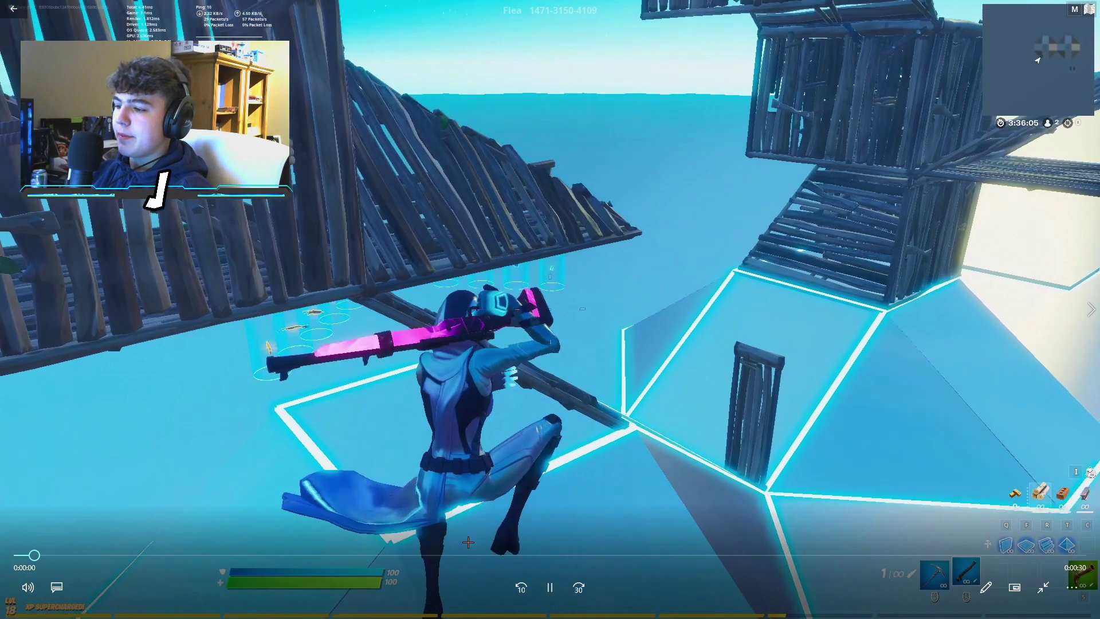
pyautogui.click(470, 554)
pyautogui.moveTo(469, 553); pyautogui.dragTo(993, 574)
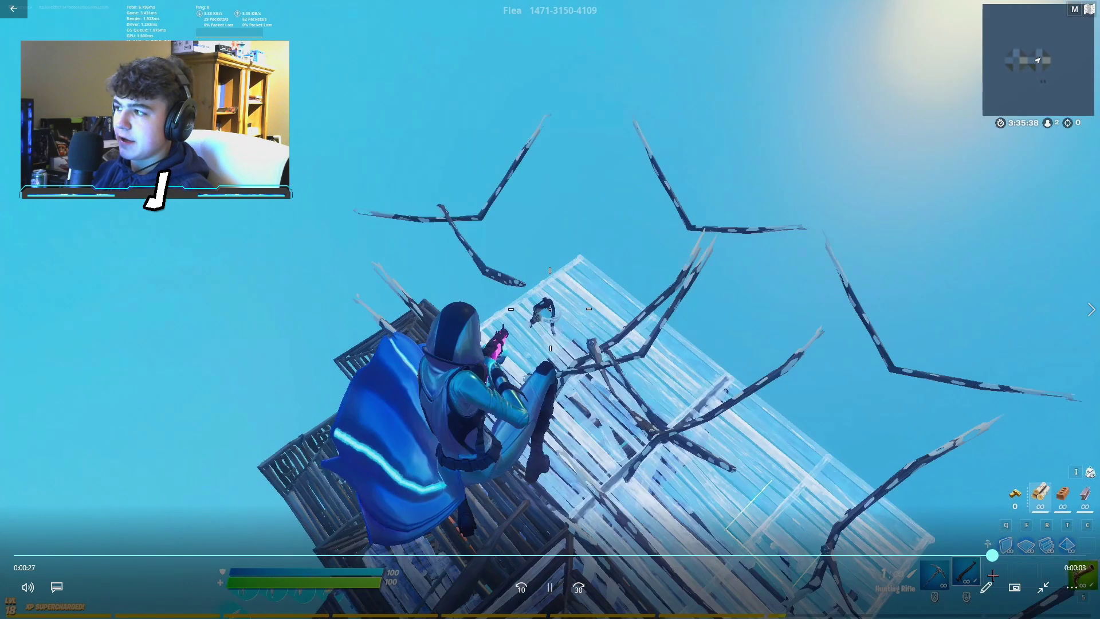
pyautogui.press('space')
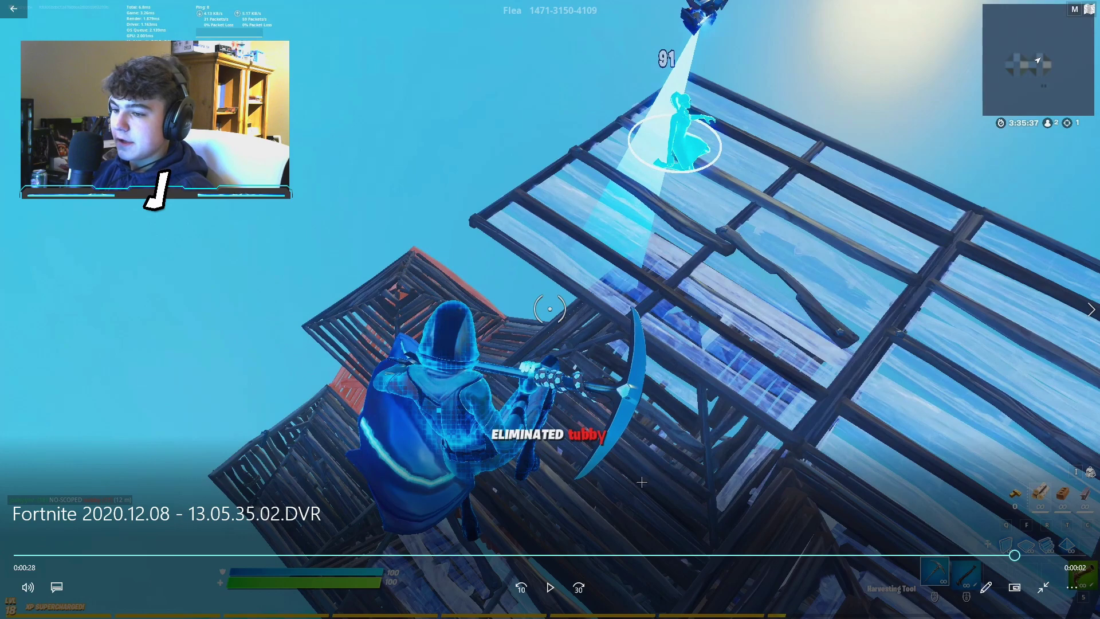
# Return to the Fortnite replay and jump to the first elimination marker on its timeline
pyautogui.press('super')
pyautogui.click(533, 609)
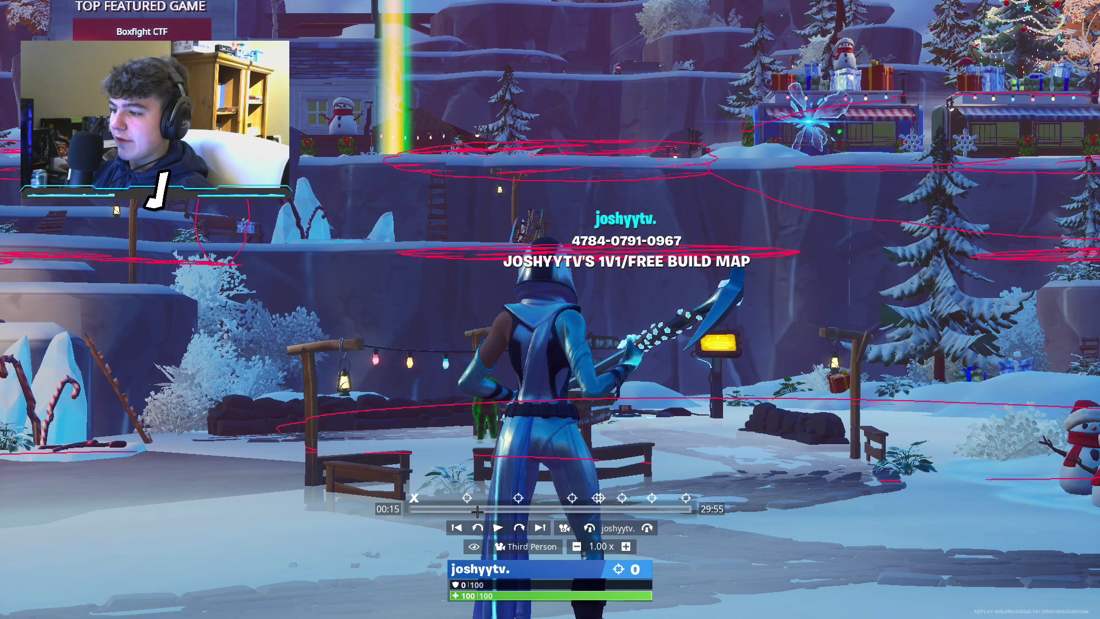
pyautogui.click(468, 495)
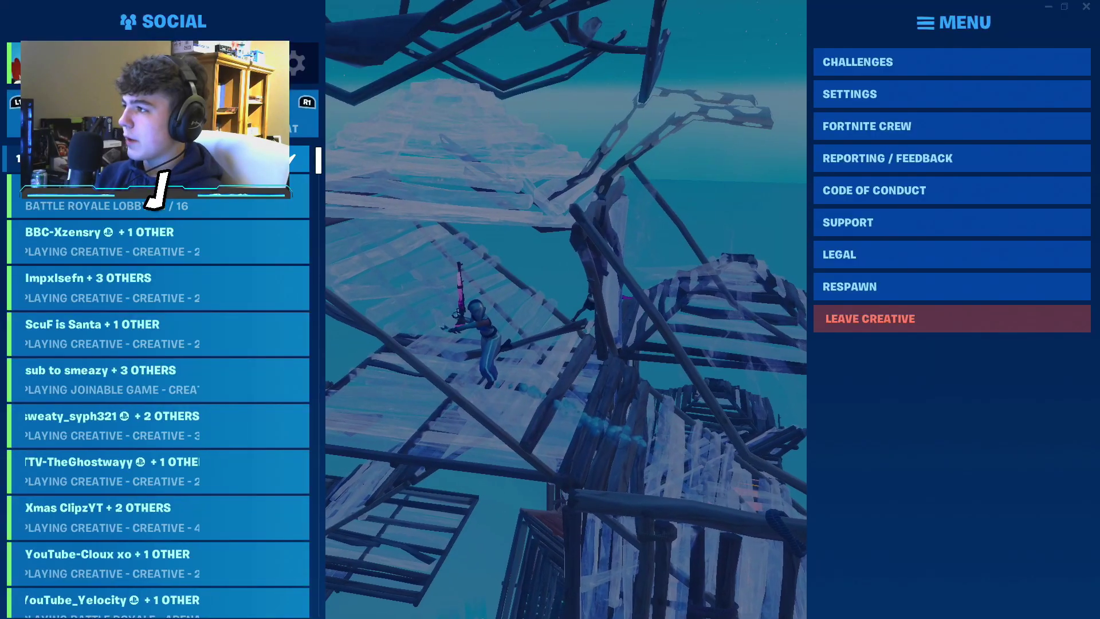
# Open the game settings from the replay and look through the options
pyautogui.press('Down')
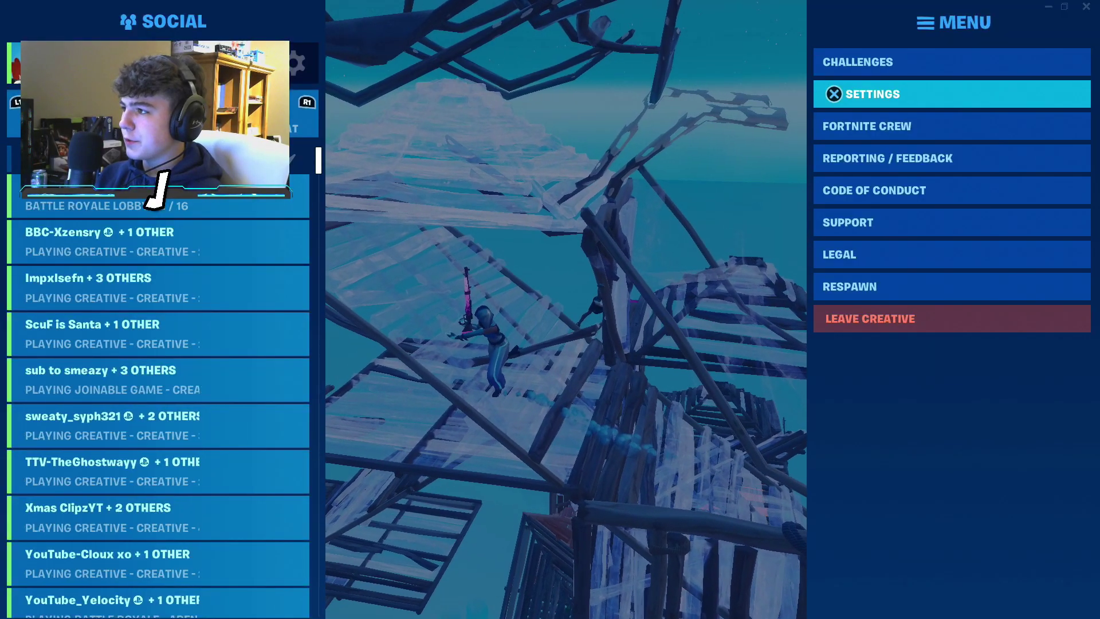
pyautogui.press('Return')
pyautogui.press('Down')
pyautogui.press('Down')
pyautogui.press('Down')
pyautogui.press('Down')
pyautogui.press('Down')
pyautogui.press('Down')
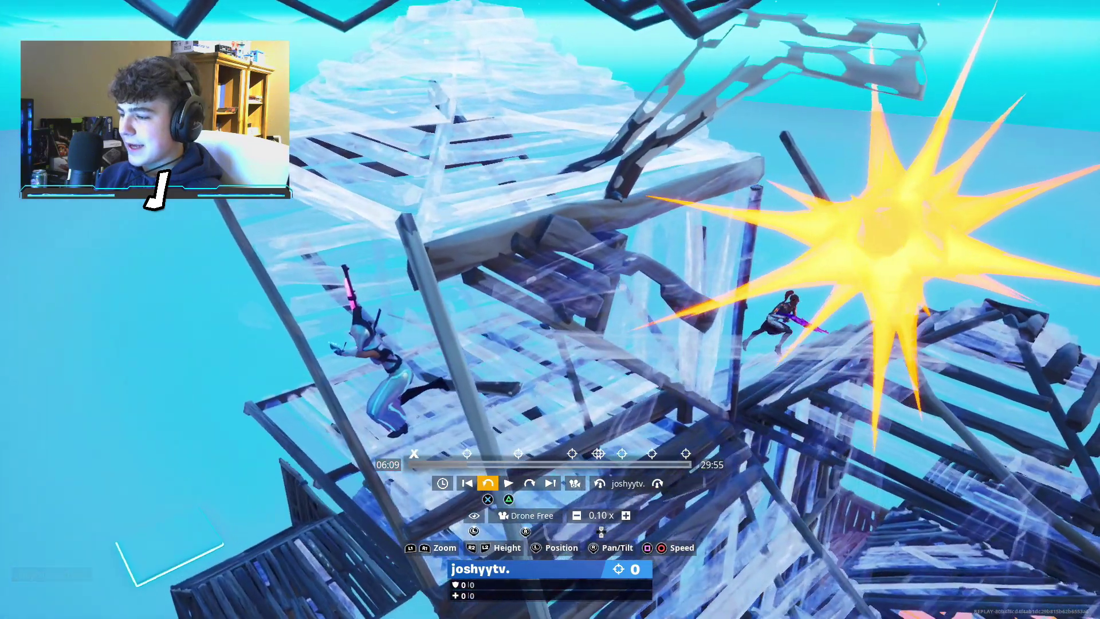
# Run the replay at 0.10x speed with the Drone Free camera and start a GeForce Experience recording of the shot
pyautogui.press('space')
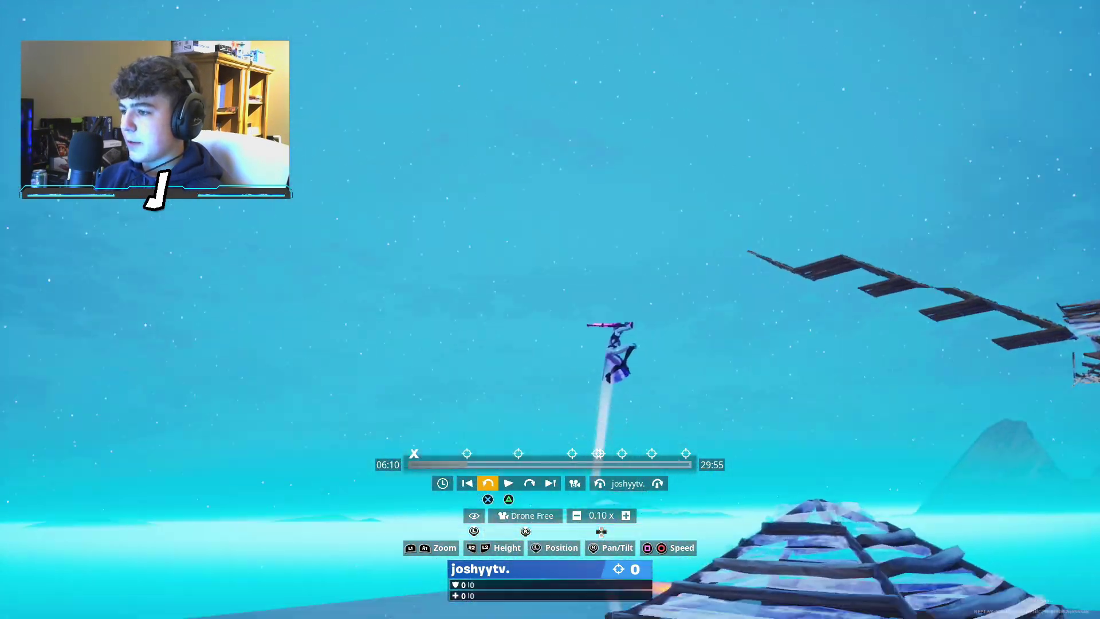
pyautogui.press('space')
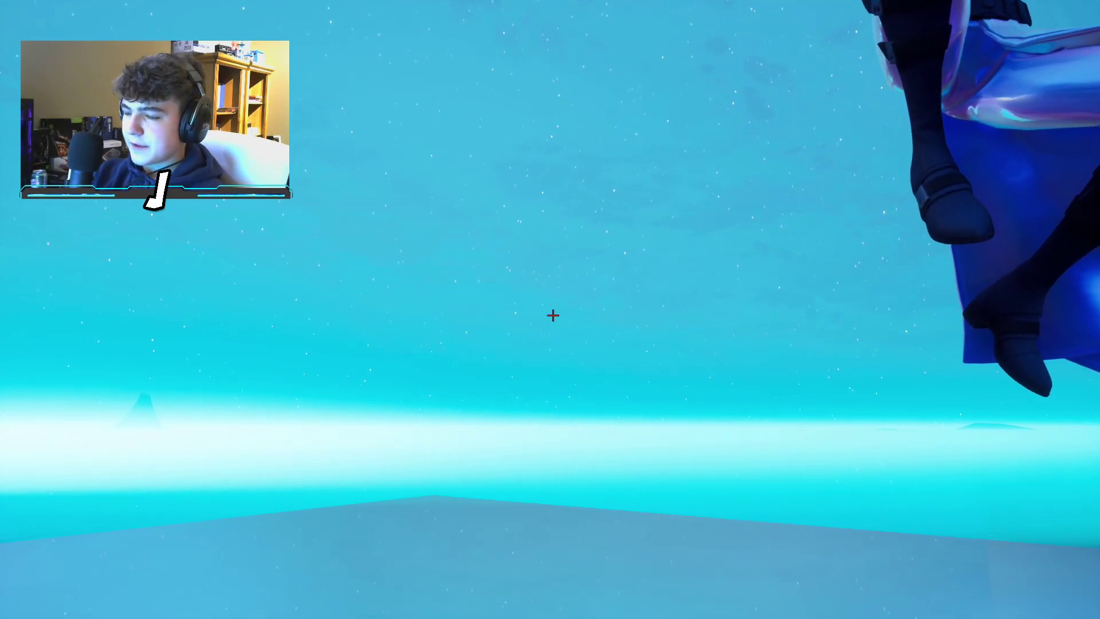
pyautogui.hotkey('alt', 'z')
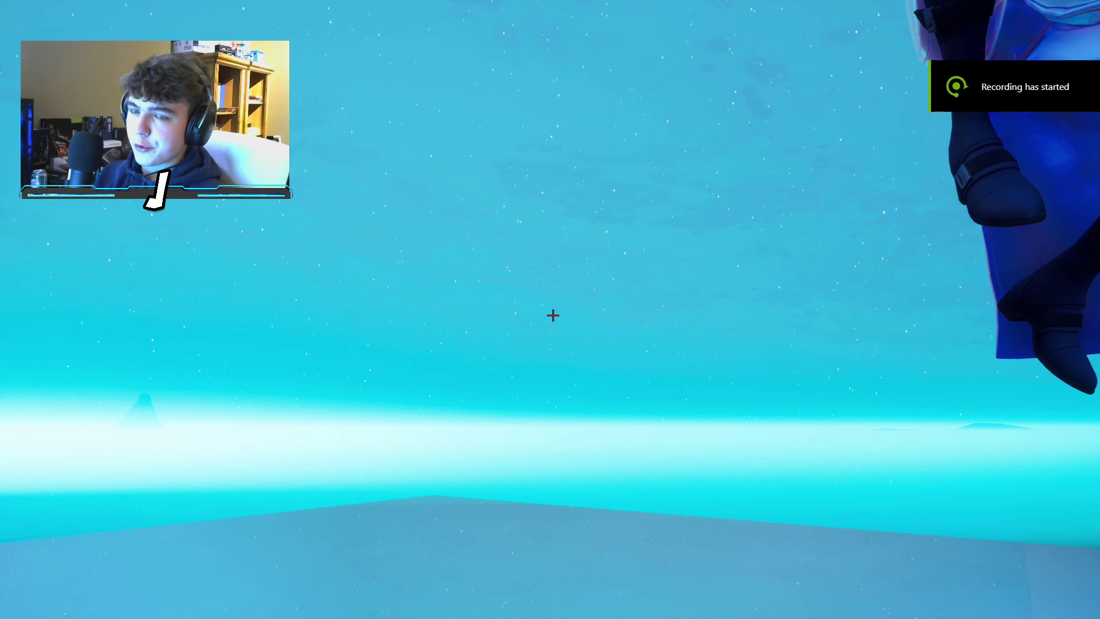
pyautogui.hotkey('alt', 'z')
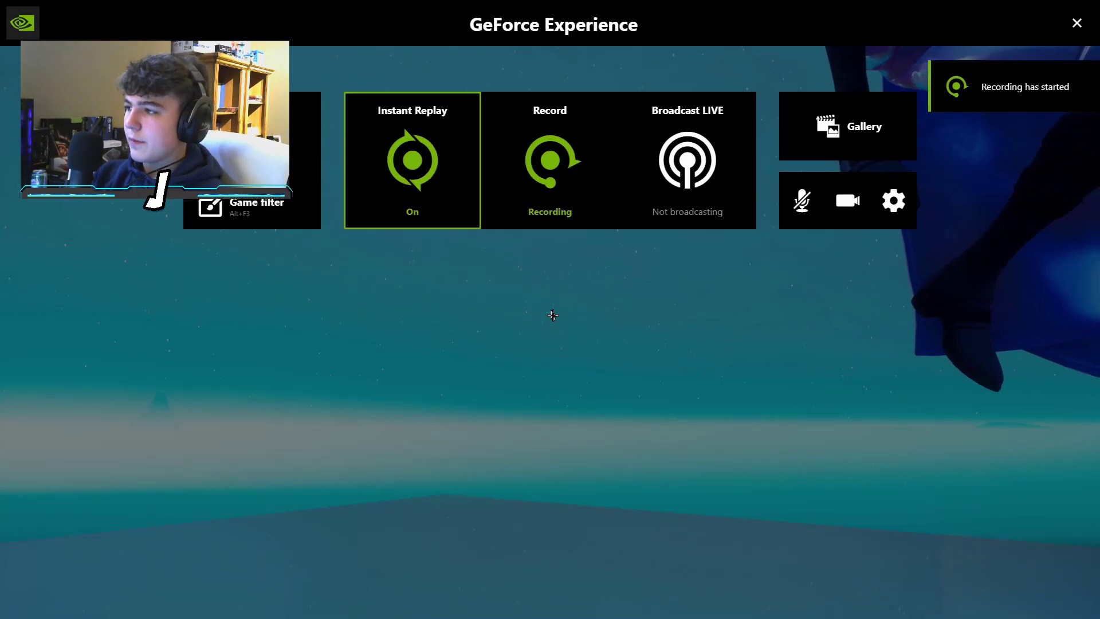
pyautogui.hotkey('alt', 'z')
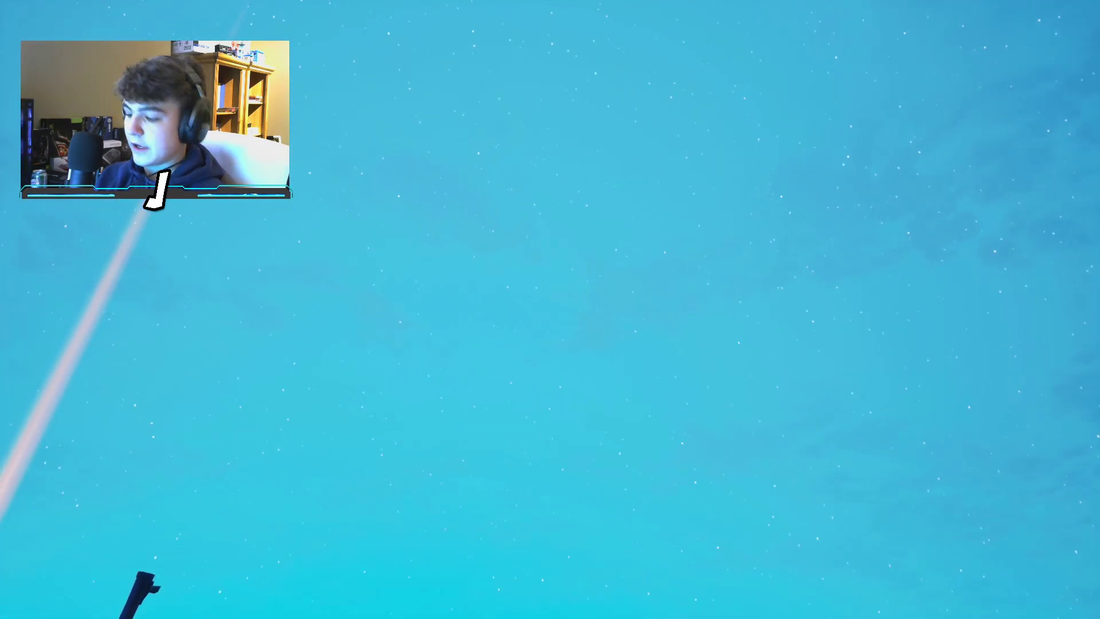
# Stop and save the current GeForce Experience recording, and start a new one for another drone camera shot
pyautogui.hotkey('alt', 'z')
pyautogui.click(519, 225)
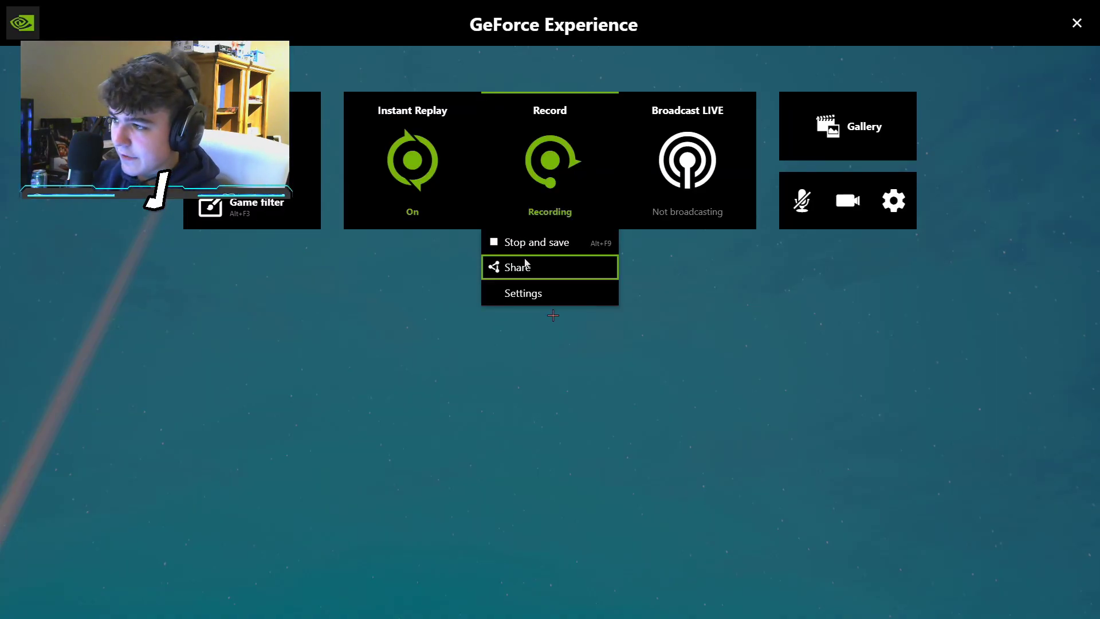
pyautogui.click(526, 243)
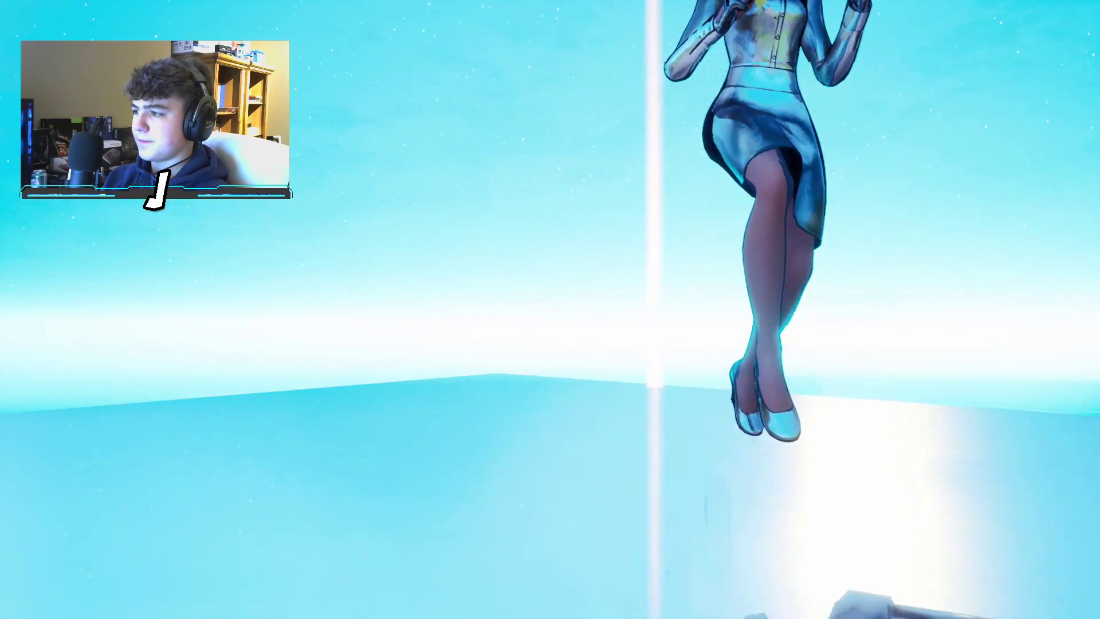
pyautogui.hotkey('alt', 'z')
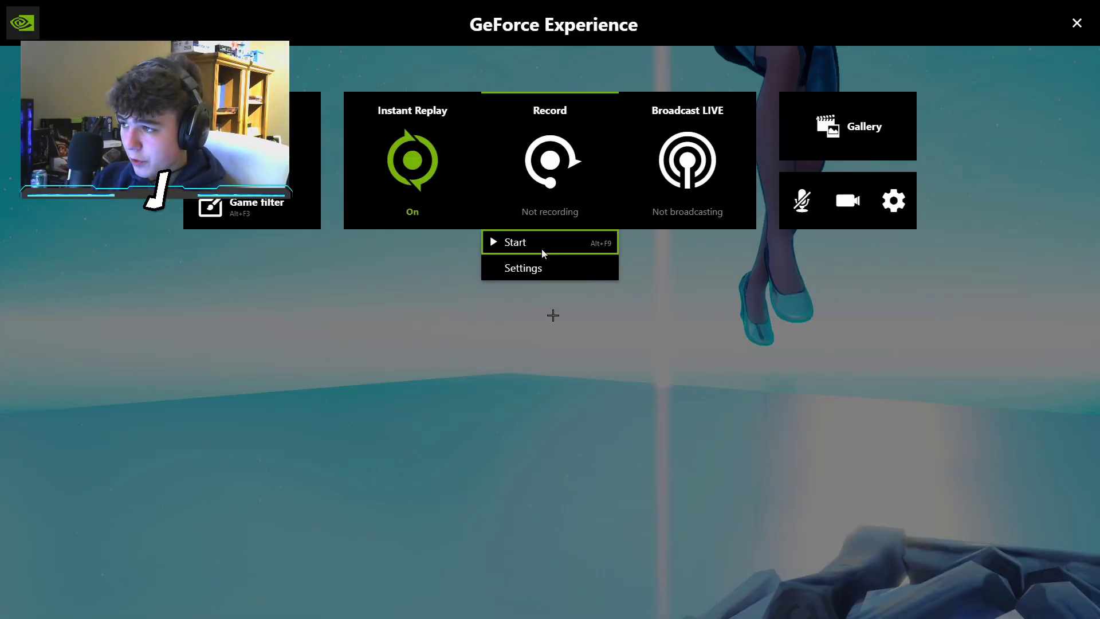
pyautogui.click(542, 247)
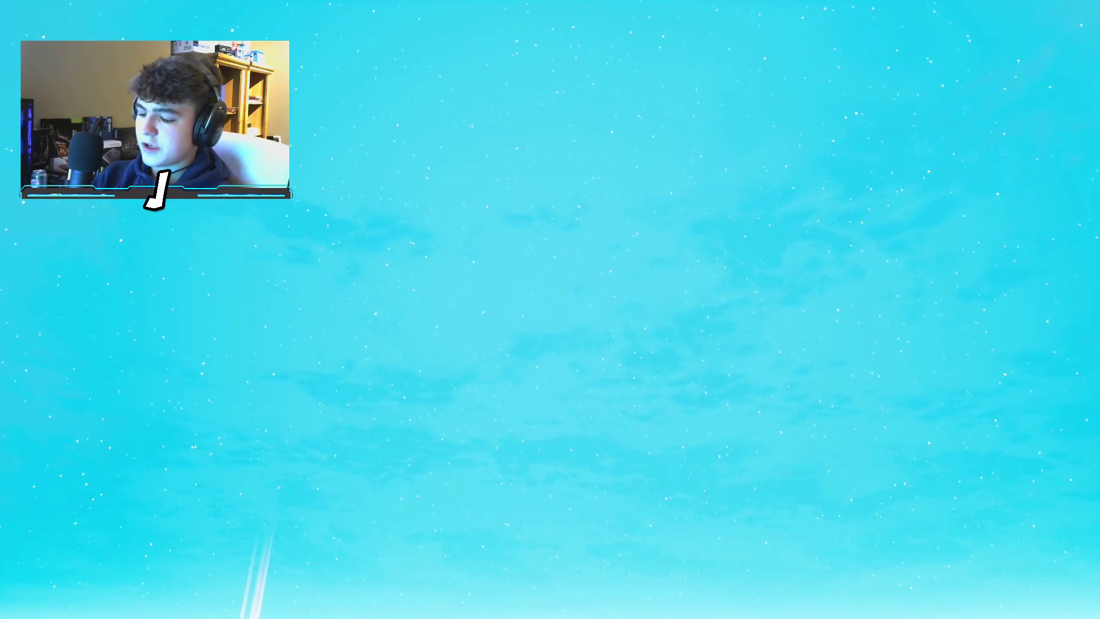
# Stop and save the running GeForce Experience recording, and capture another slow-motion drone take around the player
pyautogui.hotkey('alt', 'z')
pyautogui.hotkey('alt', 'z')
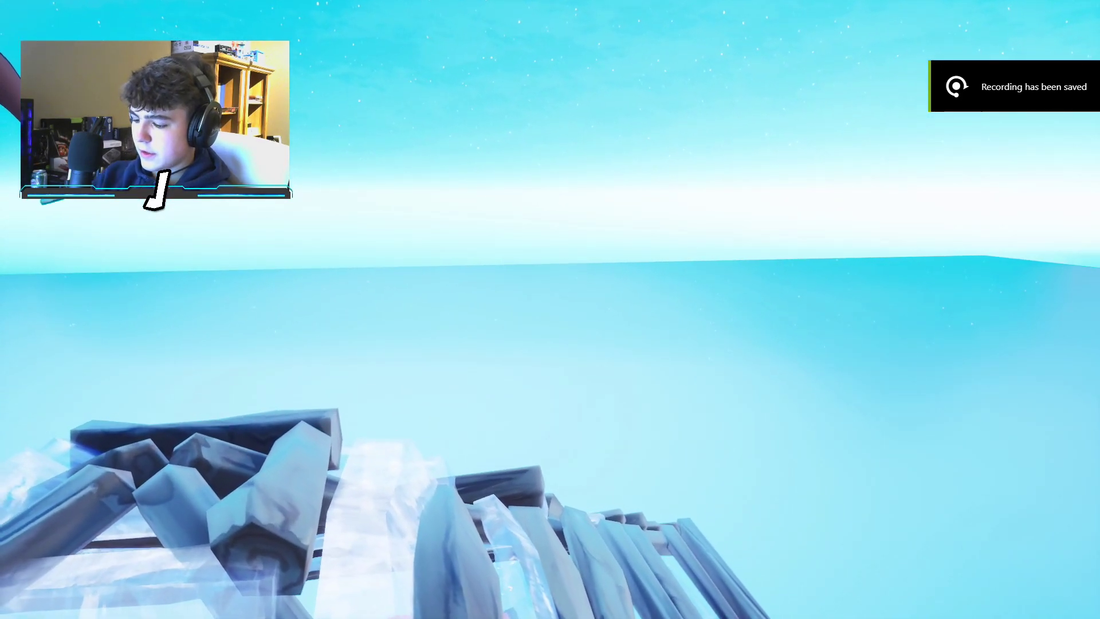
pyautogui.hotkey('alt', 'z')
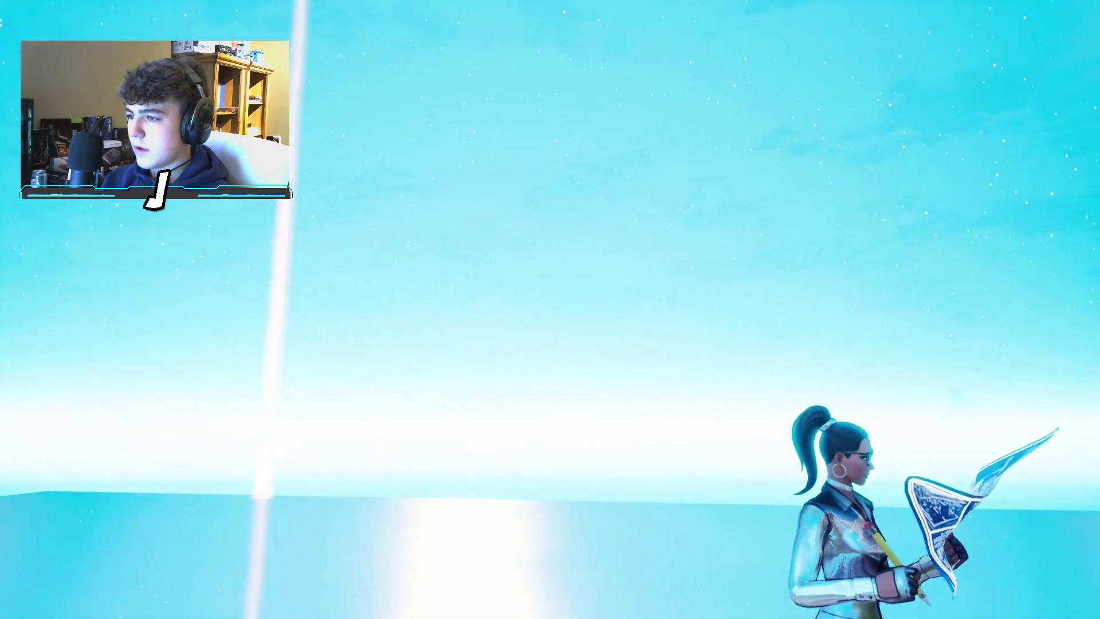
pyautogui.hotkey('alt', 'z')
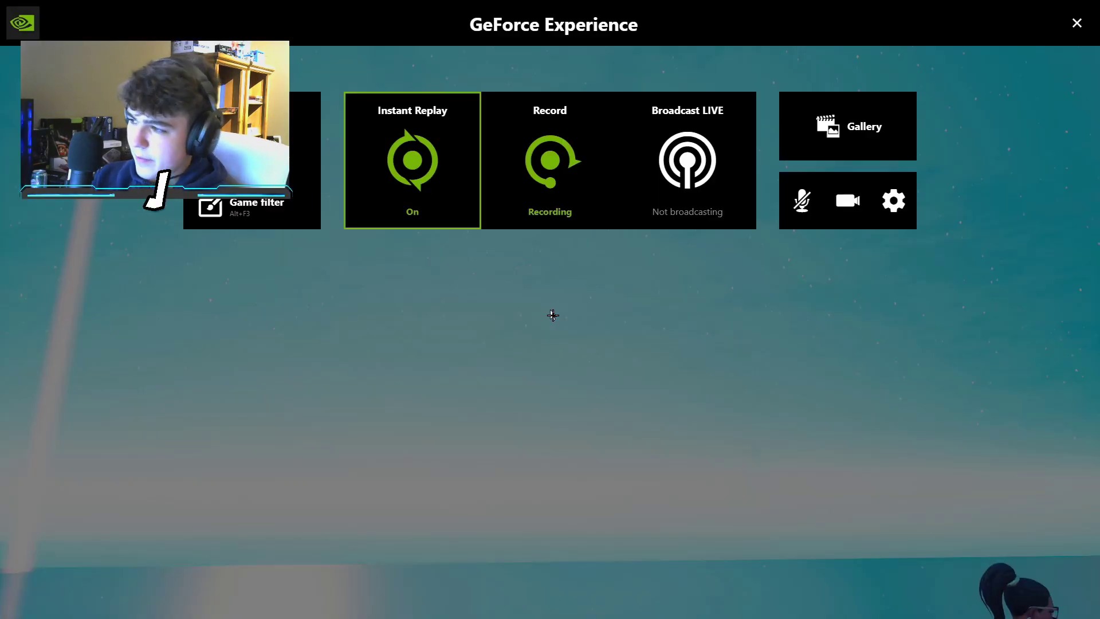
pyautogui.hotkey('alt', 'z')
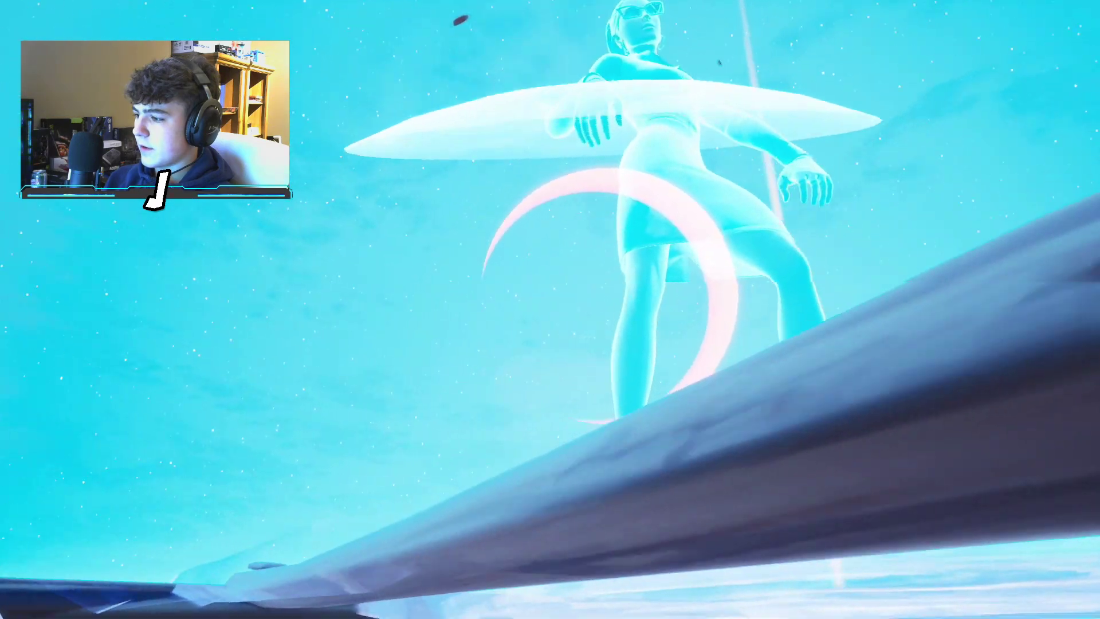
# Finish the eliminated player's drone shot by stopping and saving its GeForce Experience recording
pyautogui.hotkey('alt', 'z')
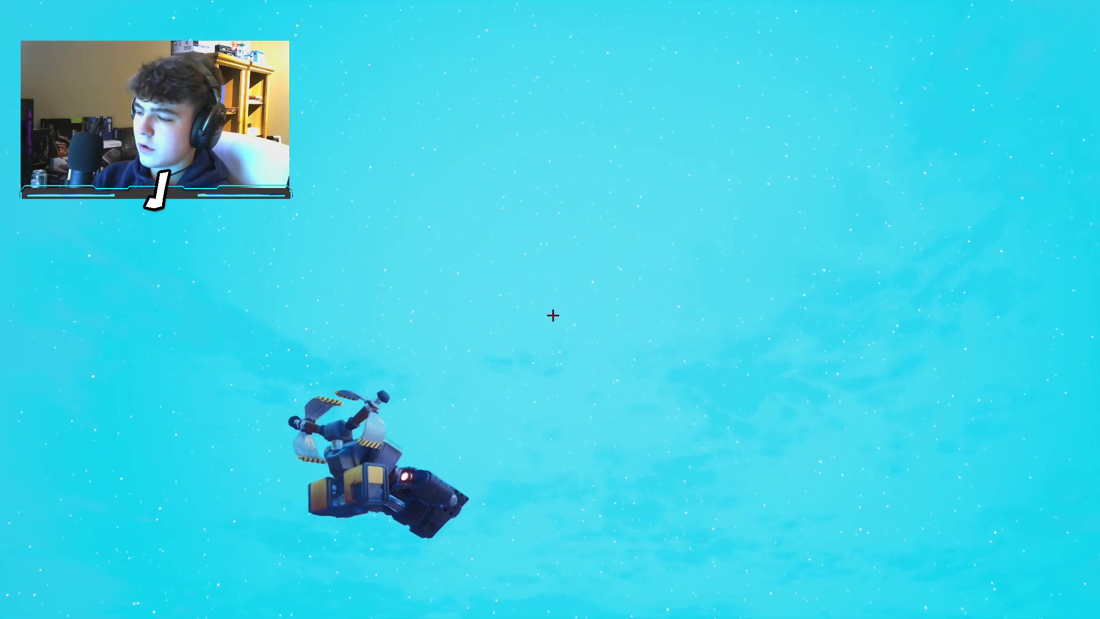
pyautogui.hotkey('alt', 'z')
pyautogui.click(550, 172)
pyautogui.click(538, 246)
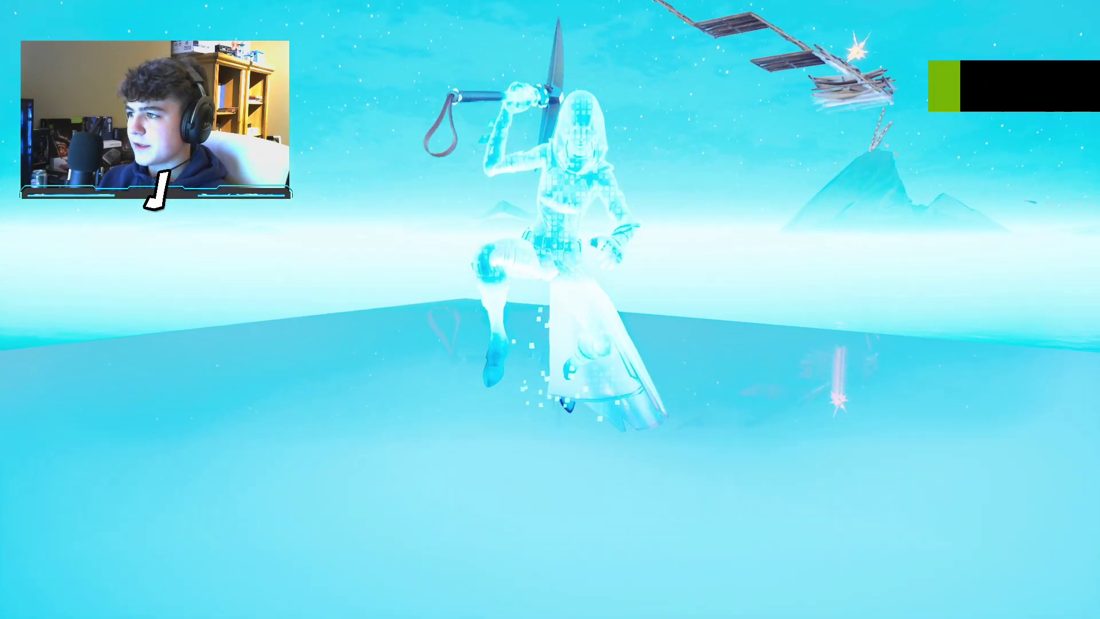
# Show the replay controls and slightly lower the exposure in the replay camera settings
pyautogui.press('h')
pyautogui.press('h')
pyautogui.press('Return')
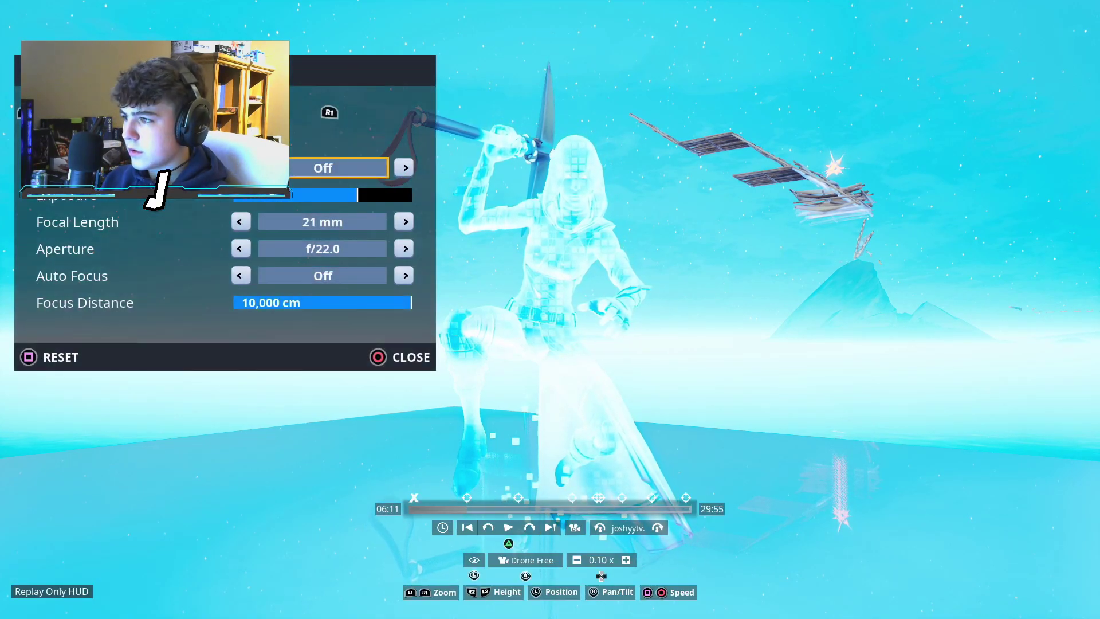
pyautogui.press('Right')
pyautogui.press('Right')
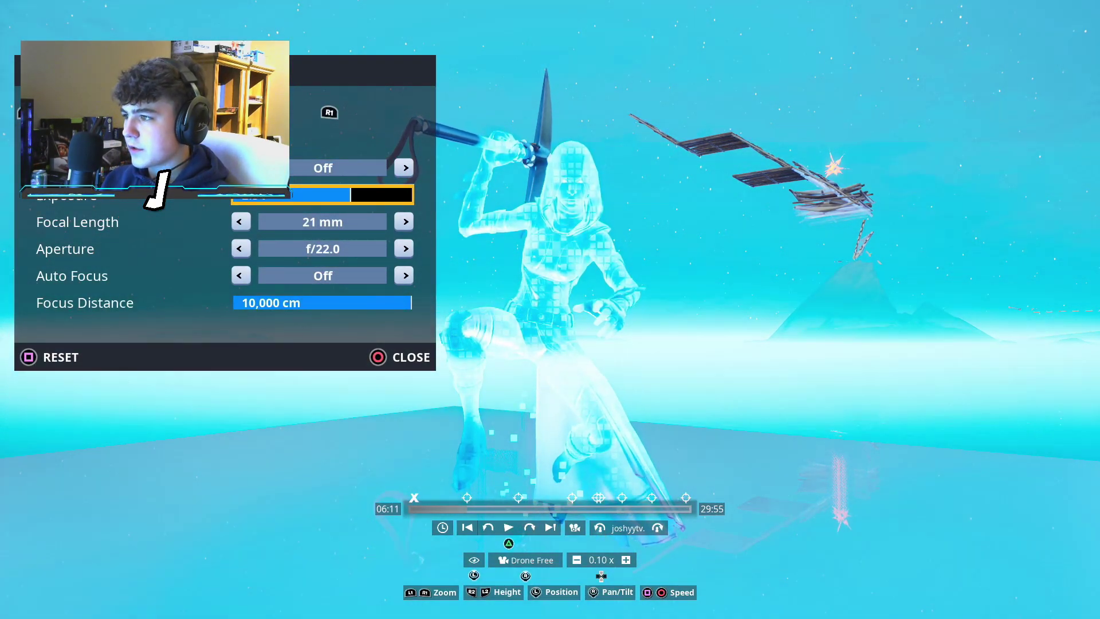
pyautogui.press('Escape')
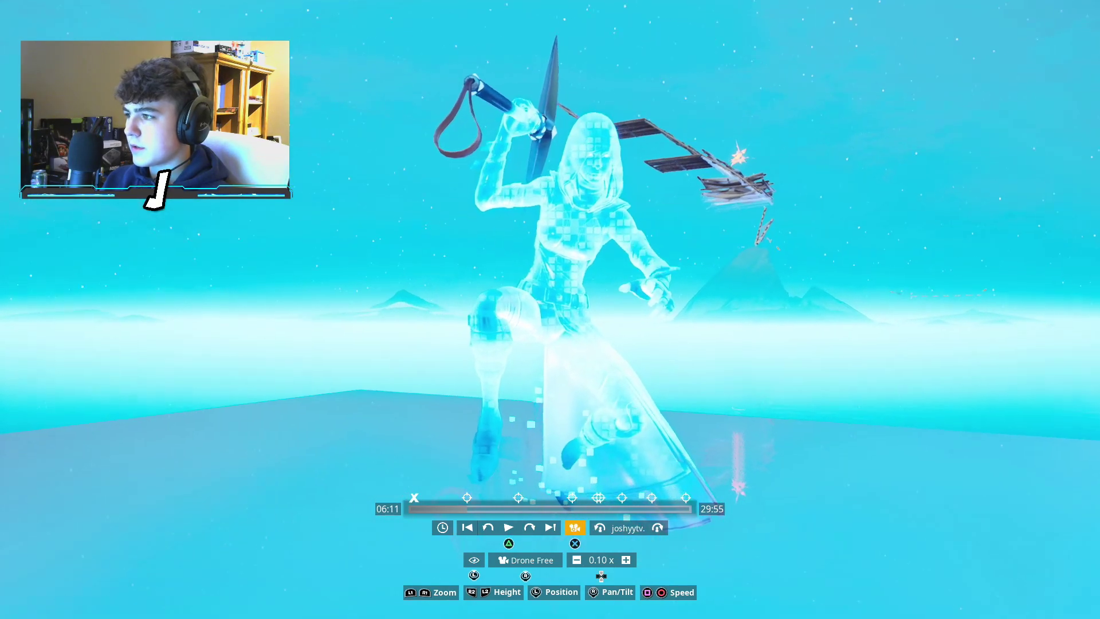
# Cycle the replay HUD visibility and move the drone camera sideways around the eliminated player
pyautogui.press('h')
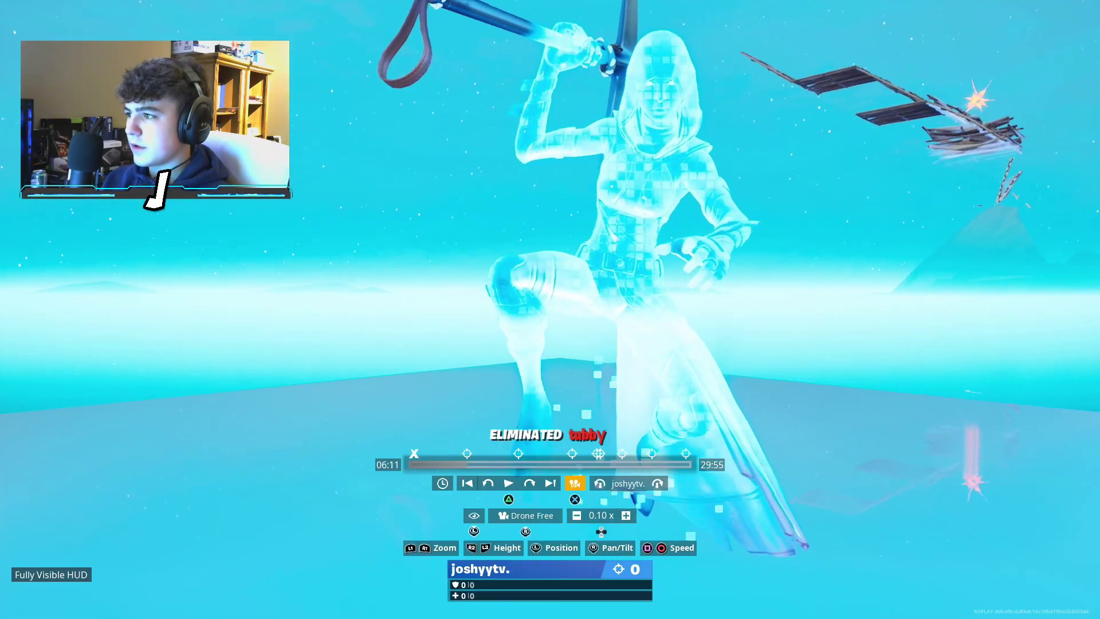
pyautogui.press('h')
pyautogui.press('d')
pyautogui.press('a')
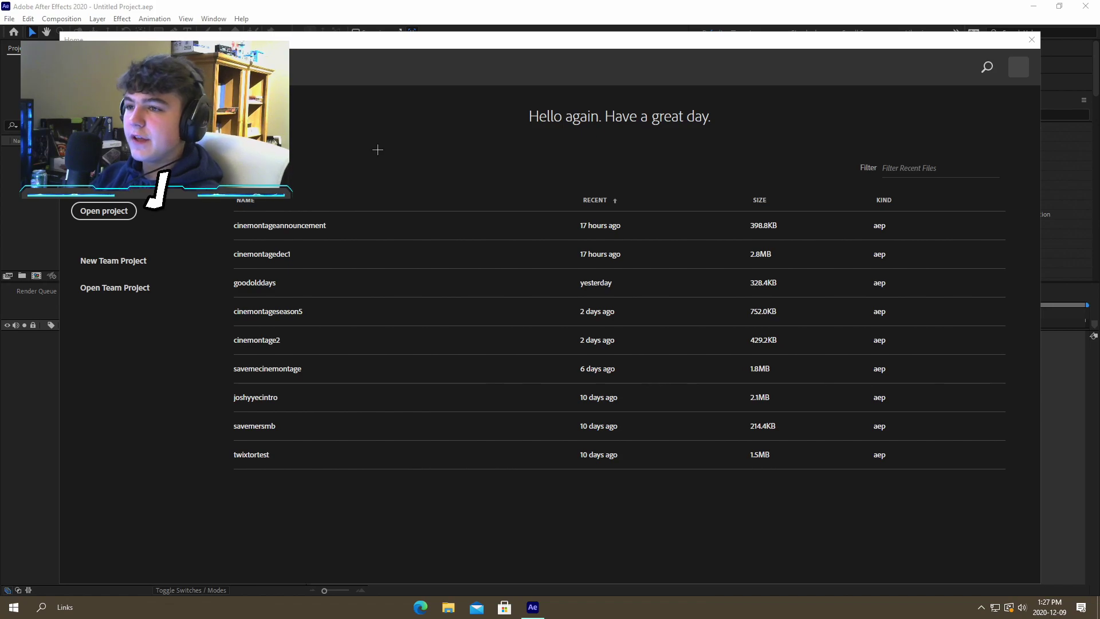
# In After Effects, dismiss the home screen and create a new project
pyautogui.press('Escape')
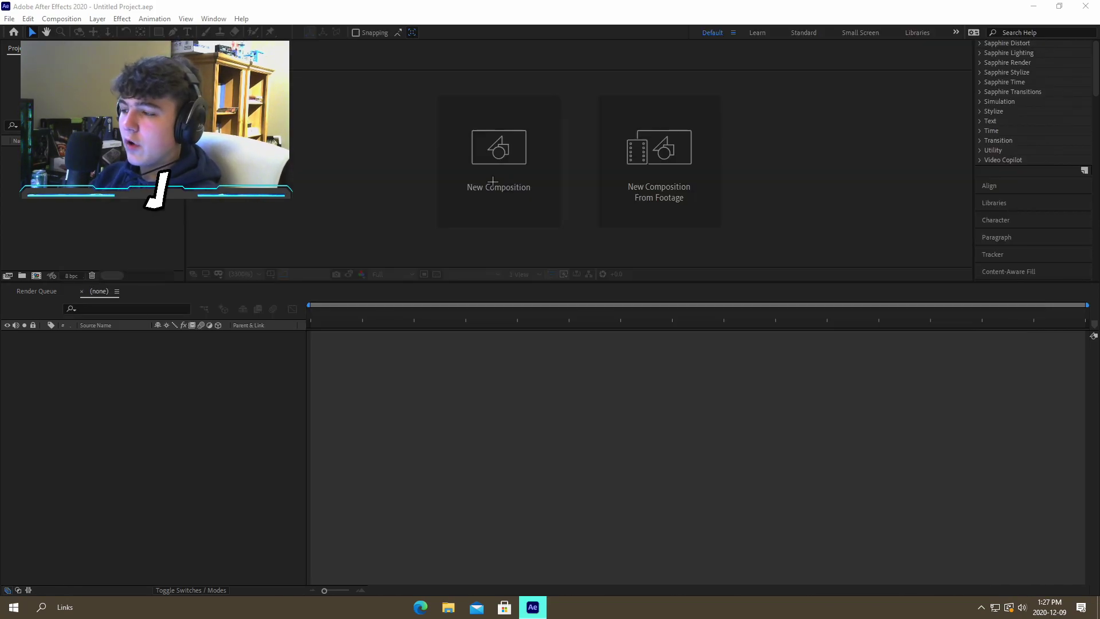
pyautogui.click(12, 19)
pyautogui.click(28, 18)
pyautogui.click(10, 19)
pyautogui.moveTo(34, 32)
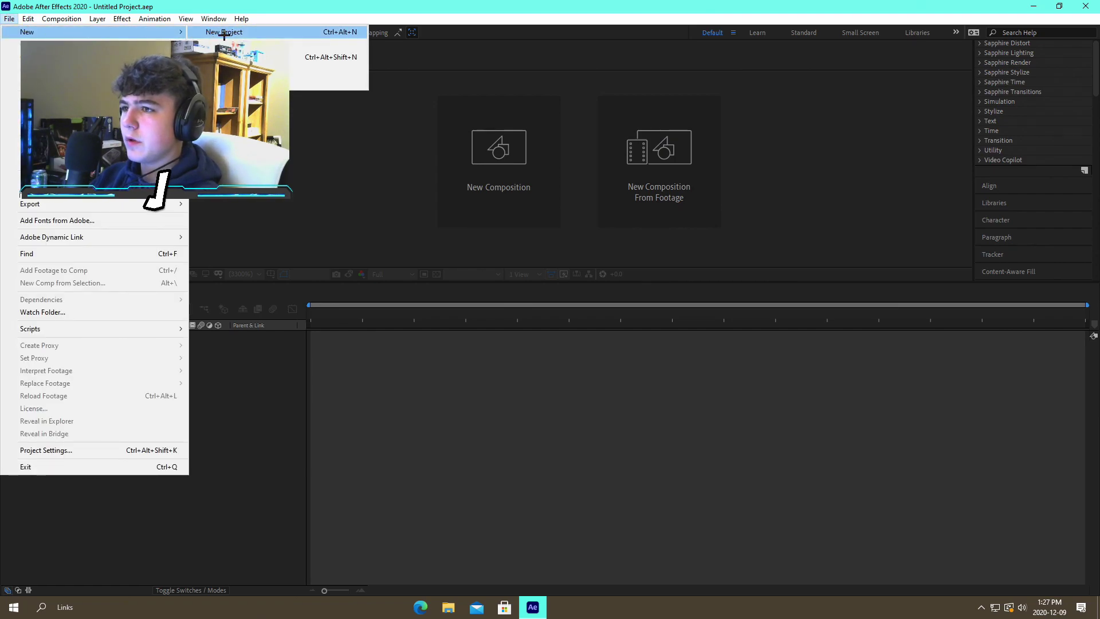
pyautogui.click(216, 32)
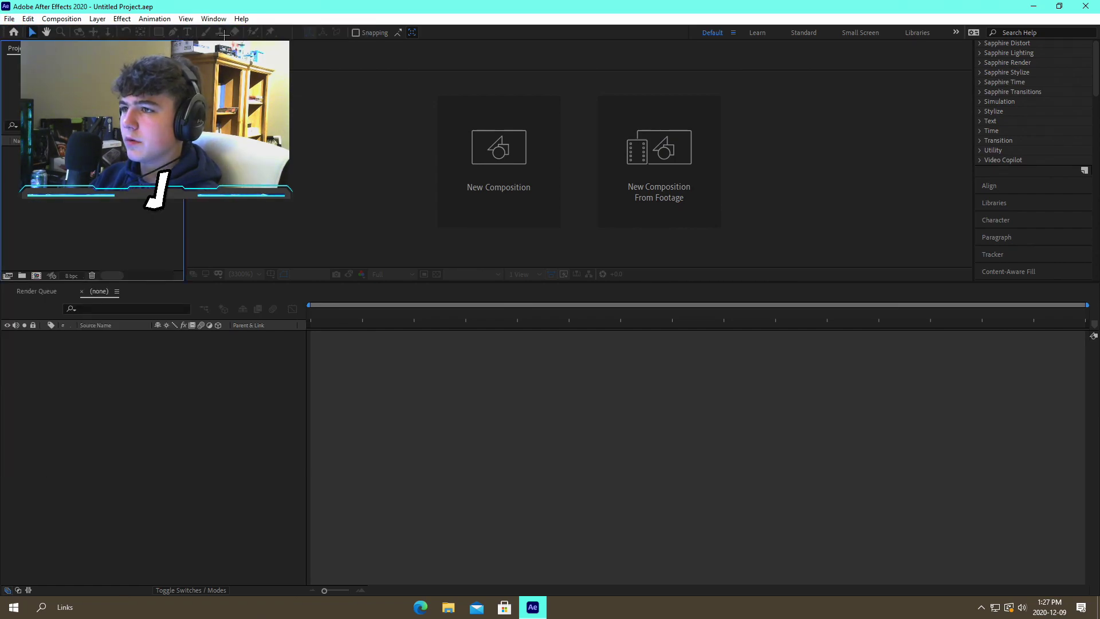
# Create a 1920 x 1080 composition at 60 fps with a duration of 30 seconds
pyautogui.click(495, 168)
pyautogui.click(534, 183)
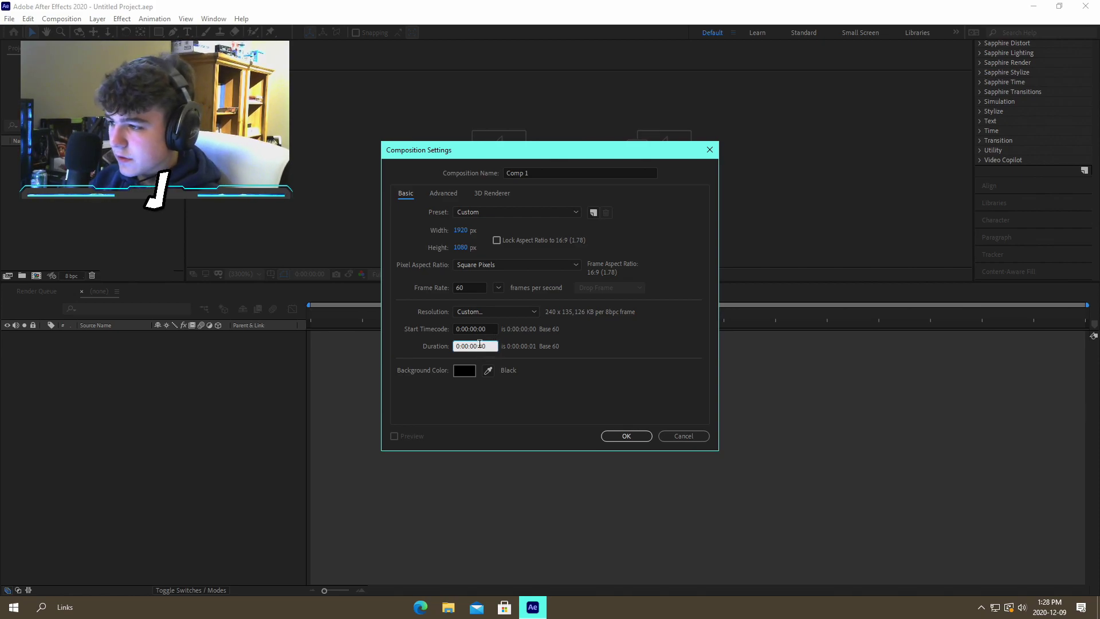
pyautogui.click(593, 341)
pyautogui.click(627, 436)
# Save the project as tutorialcinemontage in the After Effects folder
pyautogui.hotkey('ctrl', 's')
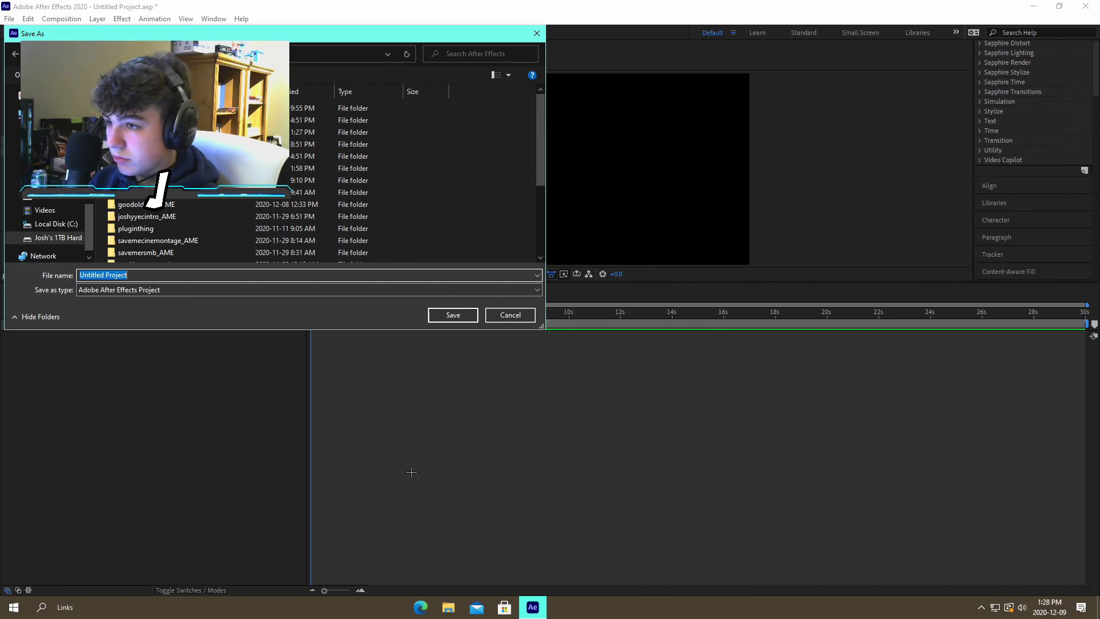
pyautogui.write('tutorialcinemontage')
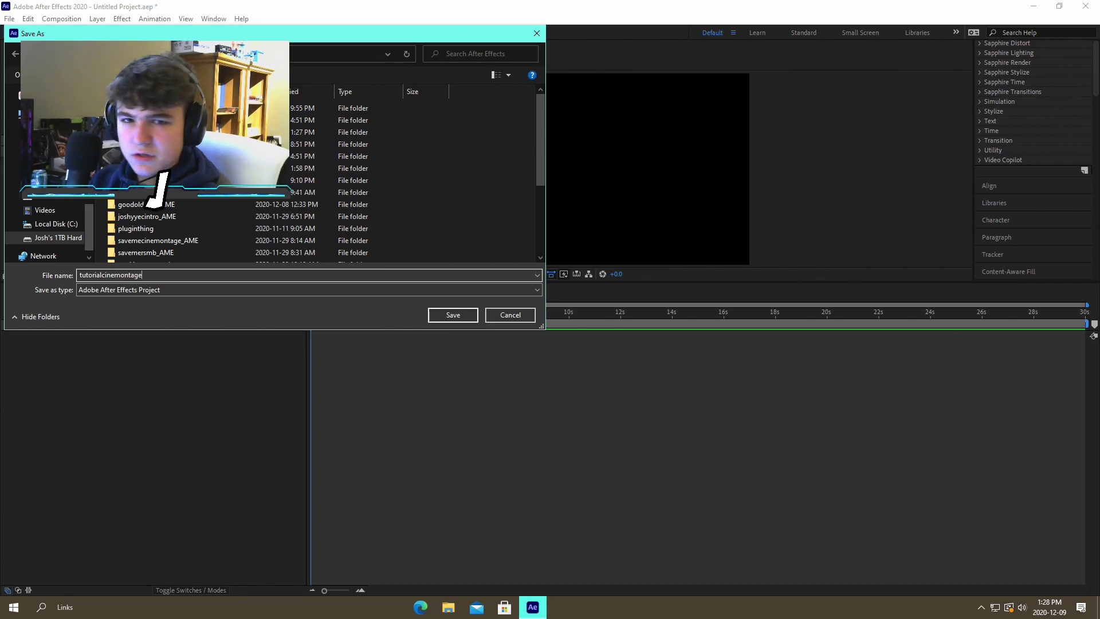
pyautogui.press('Return')
# Add the XXXTENTACION song from the Montage Music folder to the Comp 1 timeline and close the folder window
pyautogui.hotkey('alt', 'Tab')
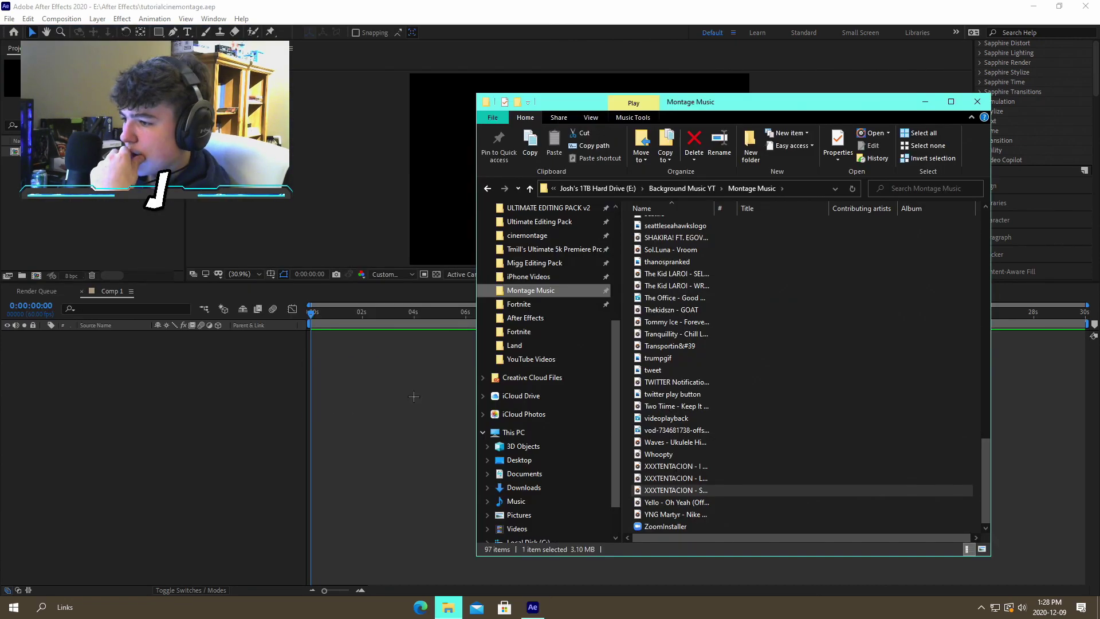
pyautogui.click(976, 102)
pyautogui.moveTo(464, 327); pyautogui.dragTo(479, 385)
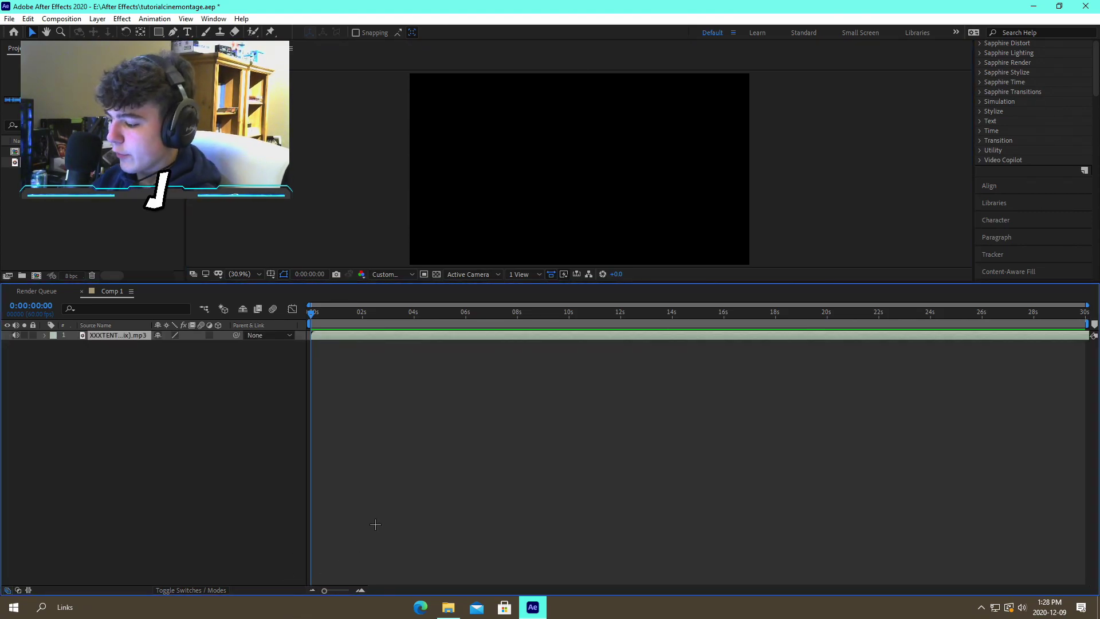
# Reveal the audio waveform of the song layer in the timeline
pyautogui.click(440, 497)
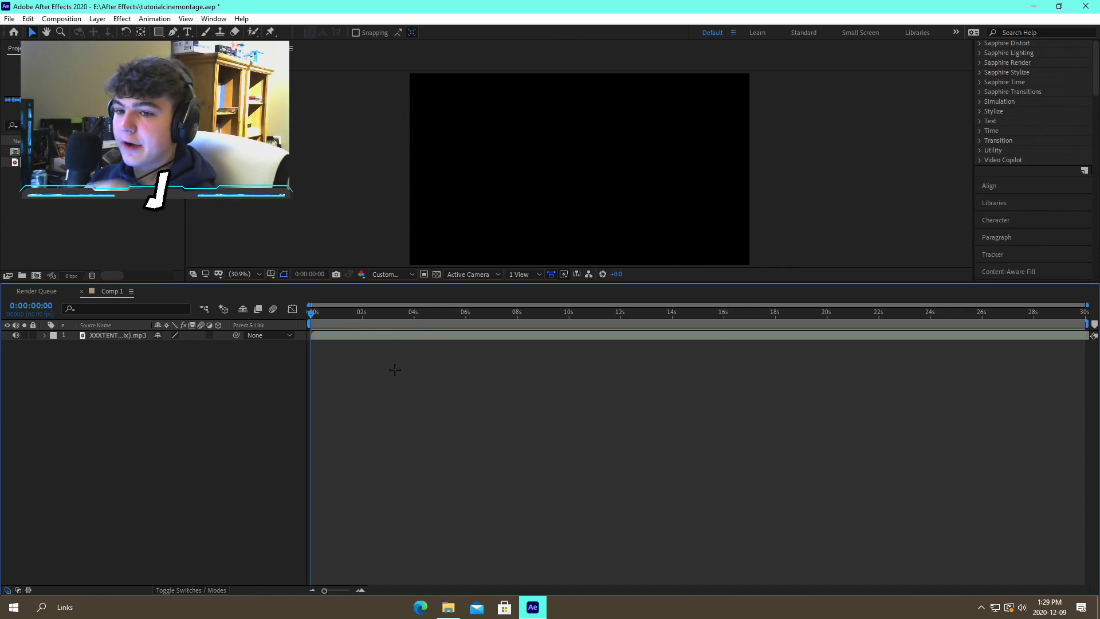
pyautogui.click(386, 336)
pyautogui.press('l')
pyautogui.press('l')
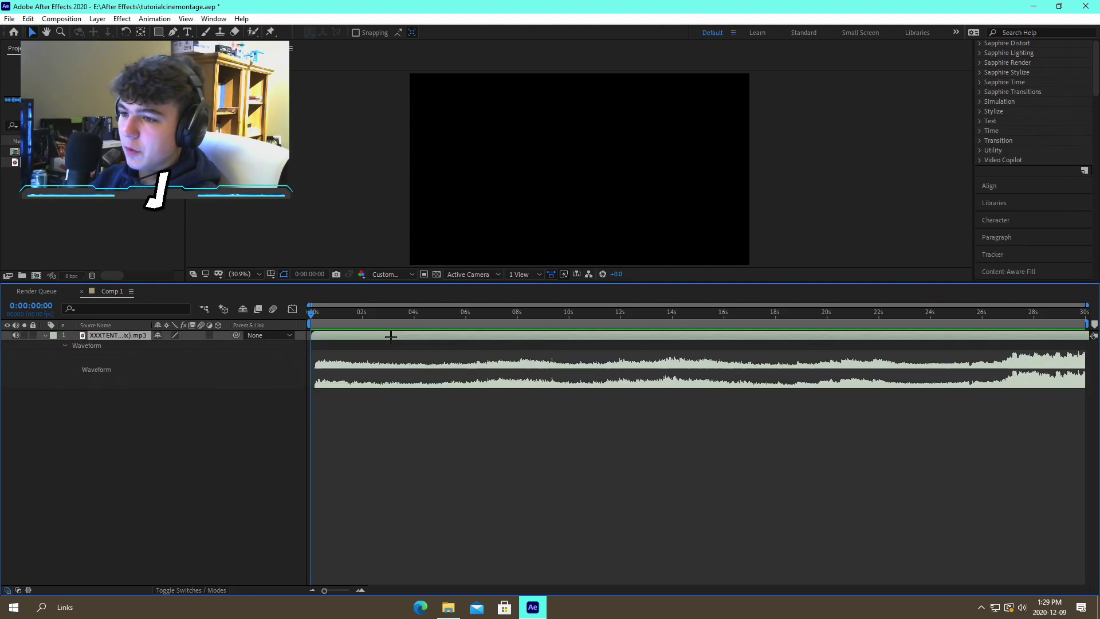
pyautogui.click(405, 443)
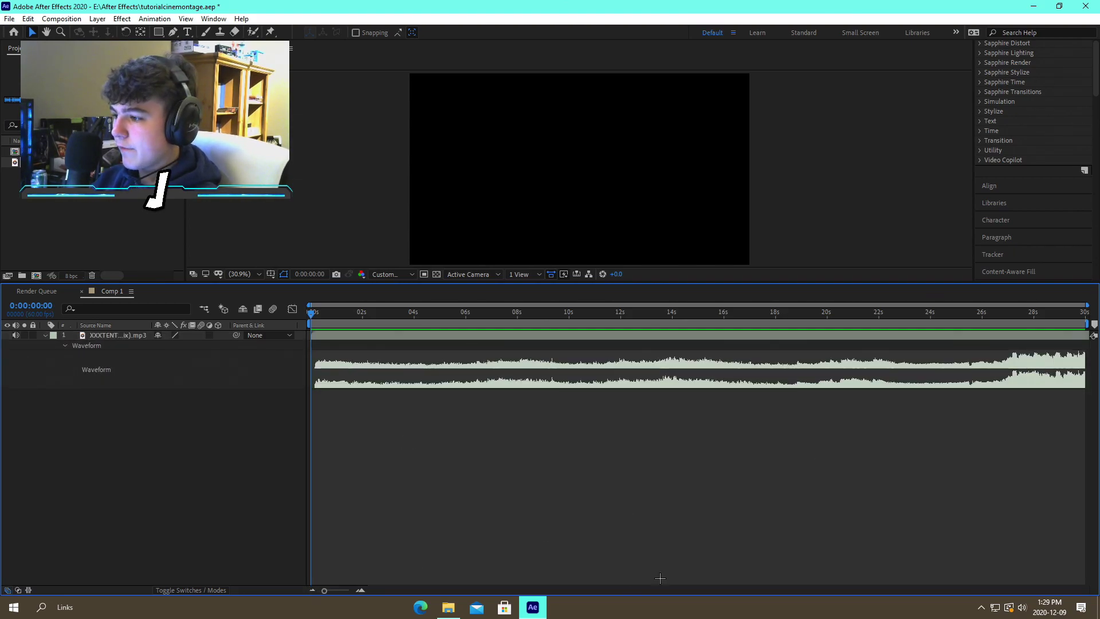
# Slide the song layer earlier in the timeline and preview the section around the beat drop
pyautogui.press('space')
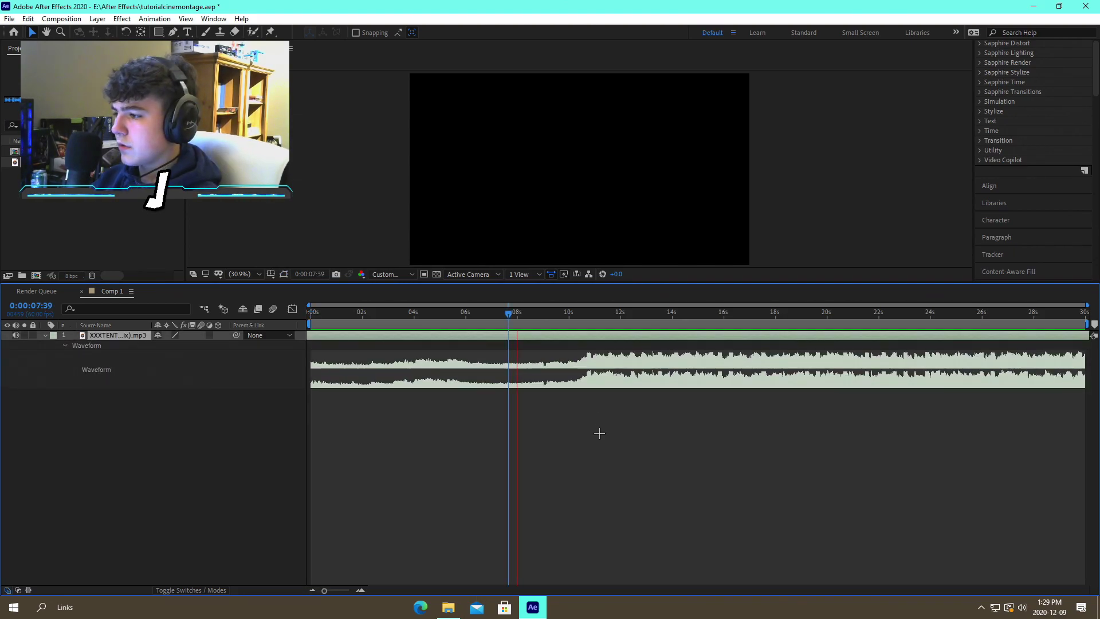
pyautogui.click(599, 434)
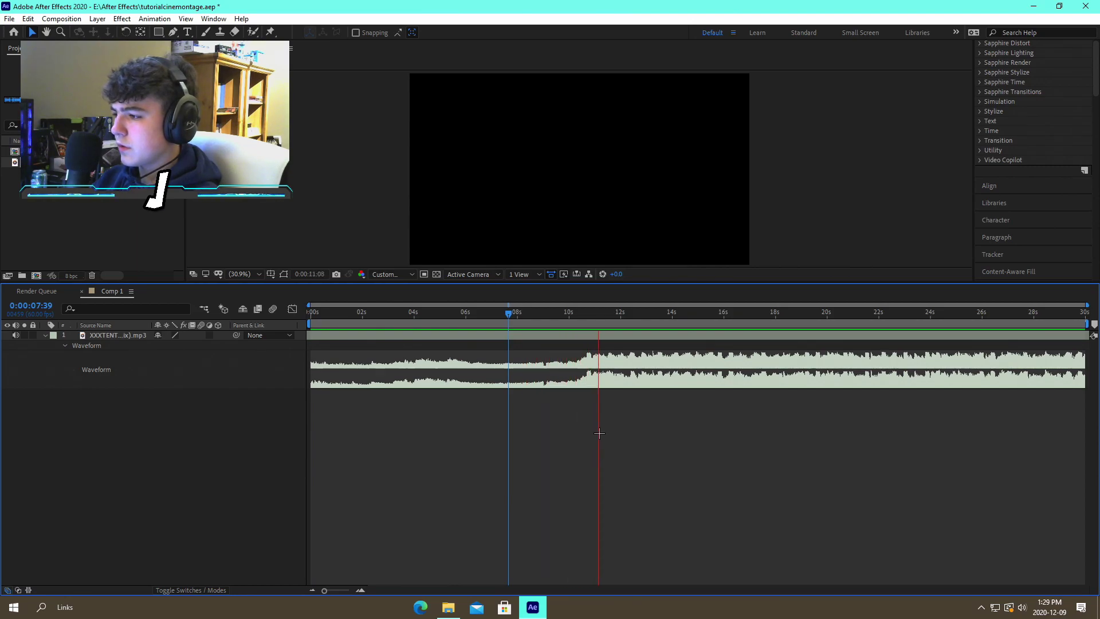
pyautogui.press('space')
# Split the song layer at 0:00:03:26, delete the earlier part and move the remainder to the composition start
pyautogui.moveTo(412, 313)
pyautogui.mouseDown()
pyautogui.moveTo(355, 313)
pyautogui.moveTo(455, 329)
pyautogui.moveTo(400, 317)
pyautogui.mouseUp()
pyautogui.click(460, 337)
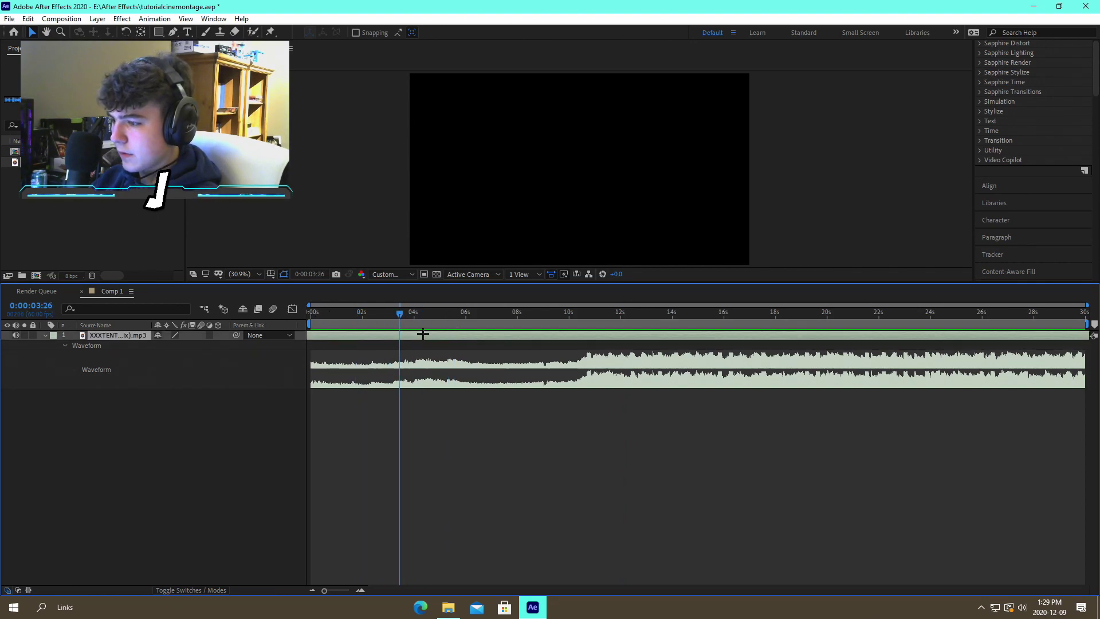
pyautogui.hotkey('ctrl', 'shift', 'd')
pyautogui.click(379, 345)
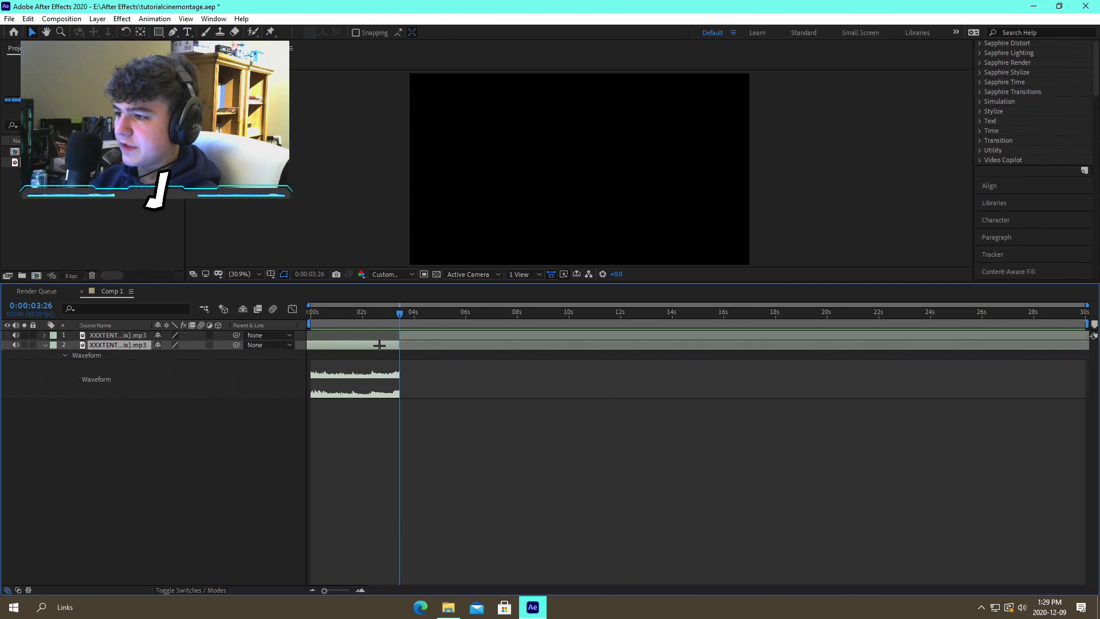
pyautogui.press('Delete')
pyautogui.moveTo(455, 335); pyautogui.dragTo(310, 314)
# Preview the trimmed song from the start and reveal its waveform
pyautogui.click(361, 379)
pyautogui.click(342, 360)
pyautogui.press('KP_Decimal')
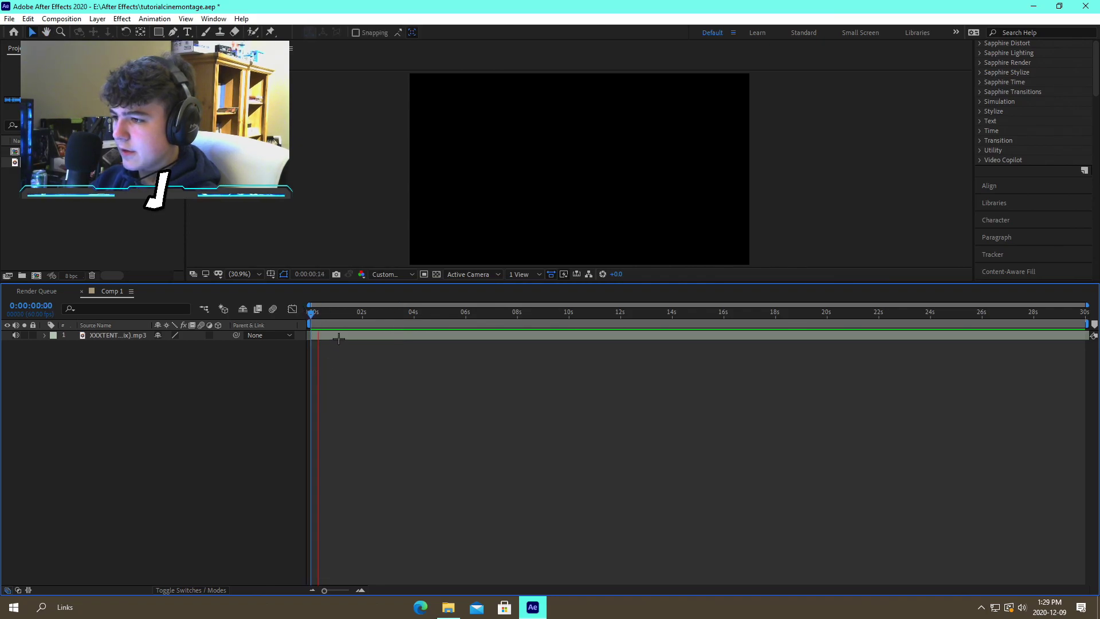
pyautogui.click(329, 336)
pyautogui.press('l')
pyautogui.press('l')
pyautogui.click(402, 454)
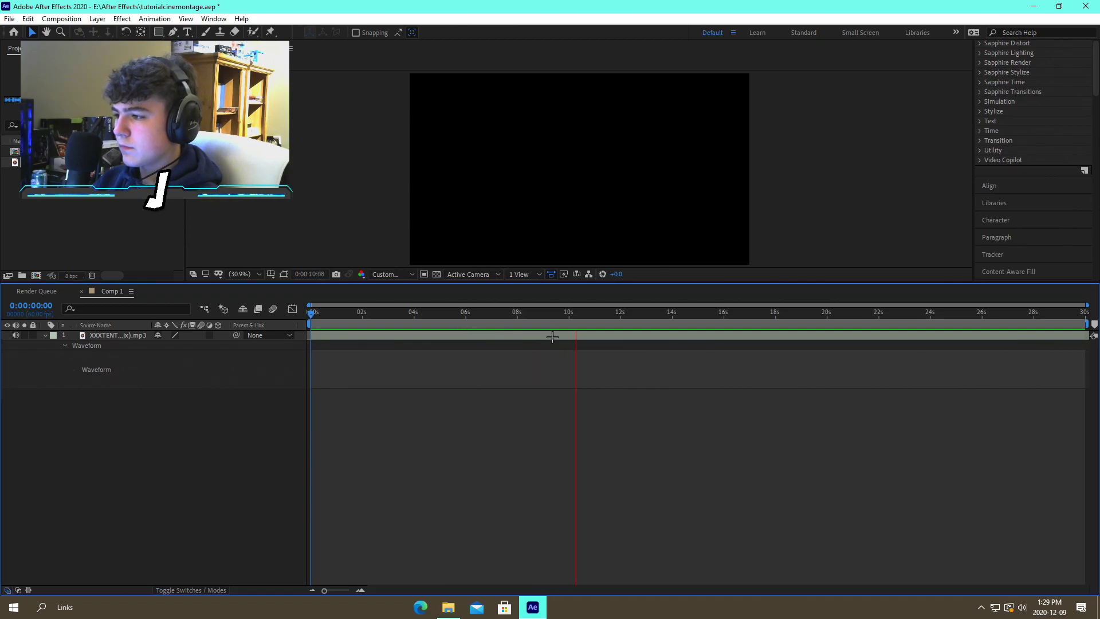
# Add a composition marker at the beat drop at 0:00:07:17 and check the layer marker commands
pyautogui.click(457, 315)
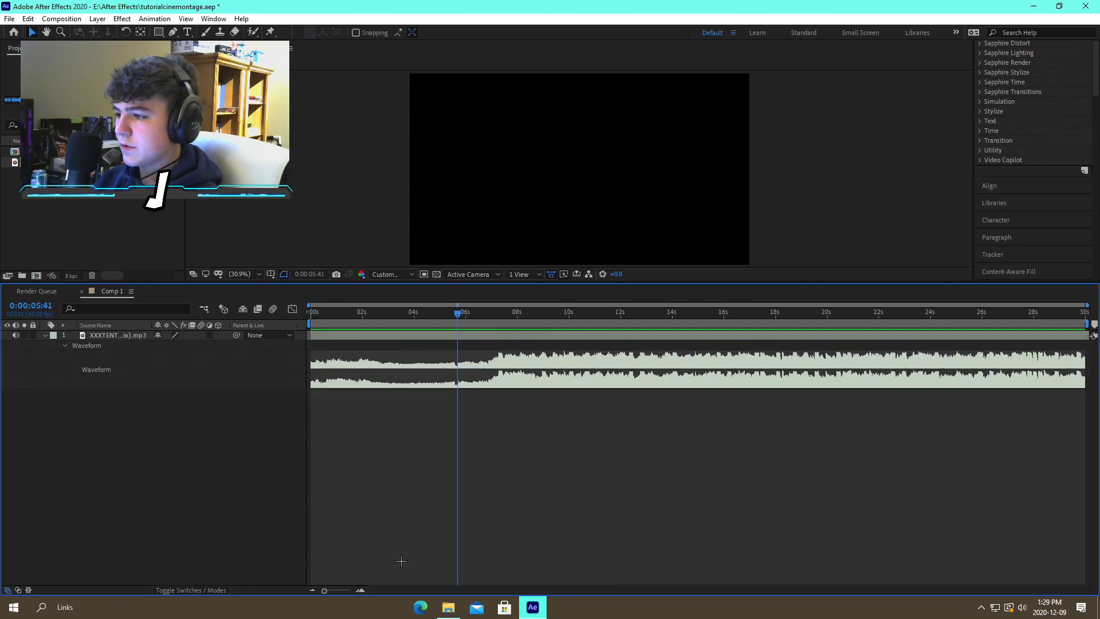
pyautogui.click(499, 327)
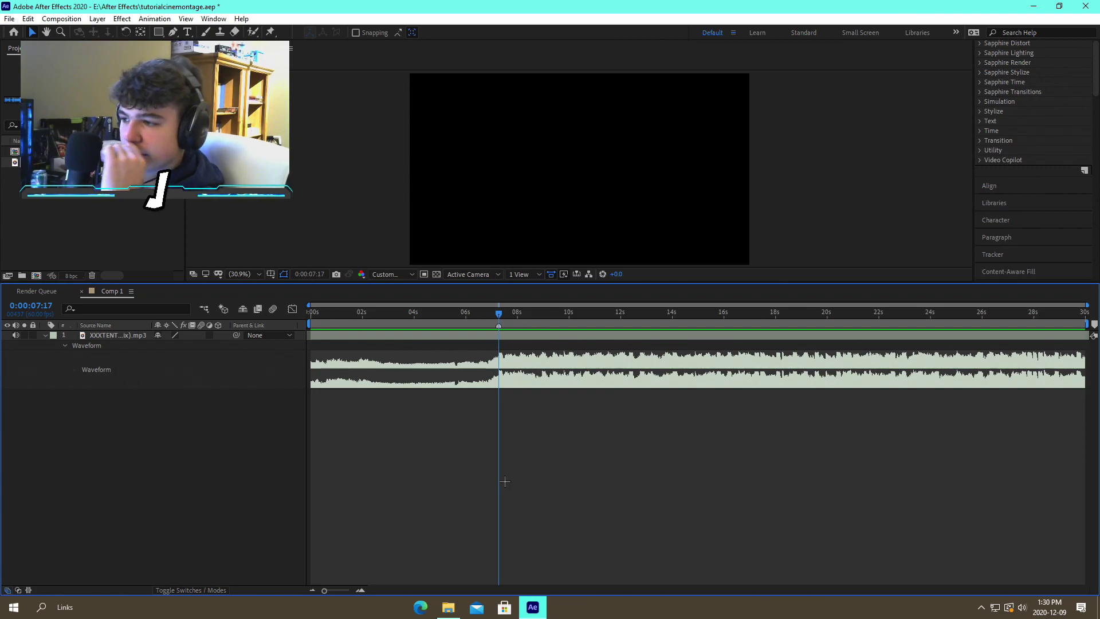
pyautogui.click(96, 18)
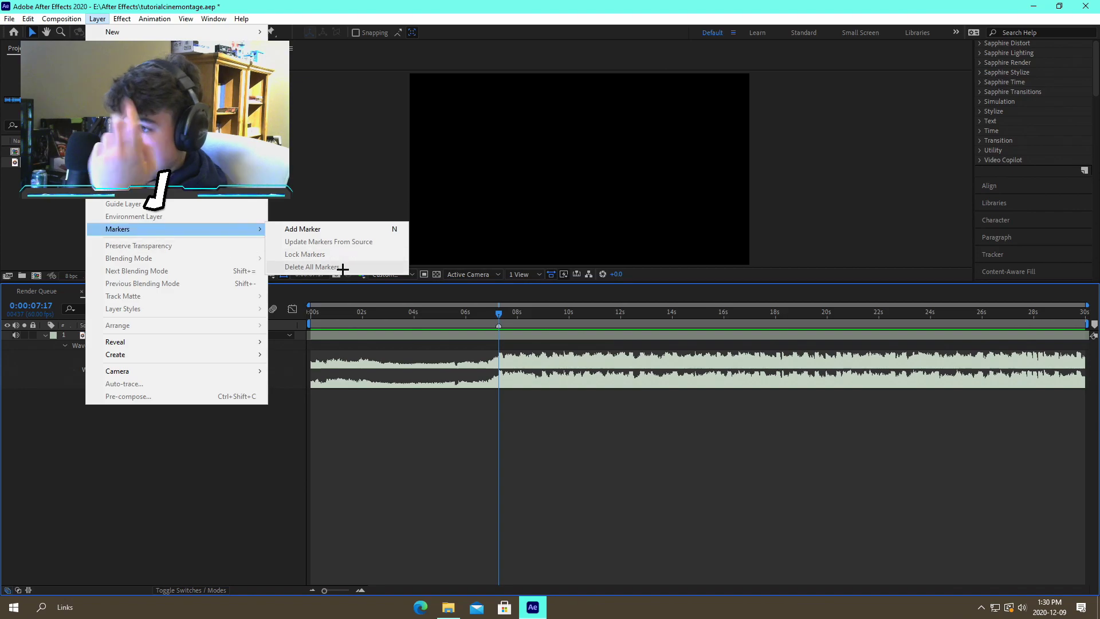
pyautogui.click(639, 547)
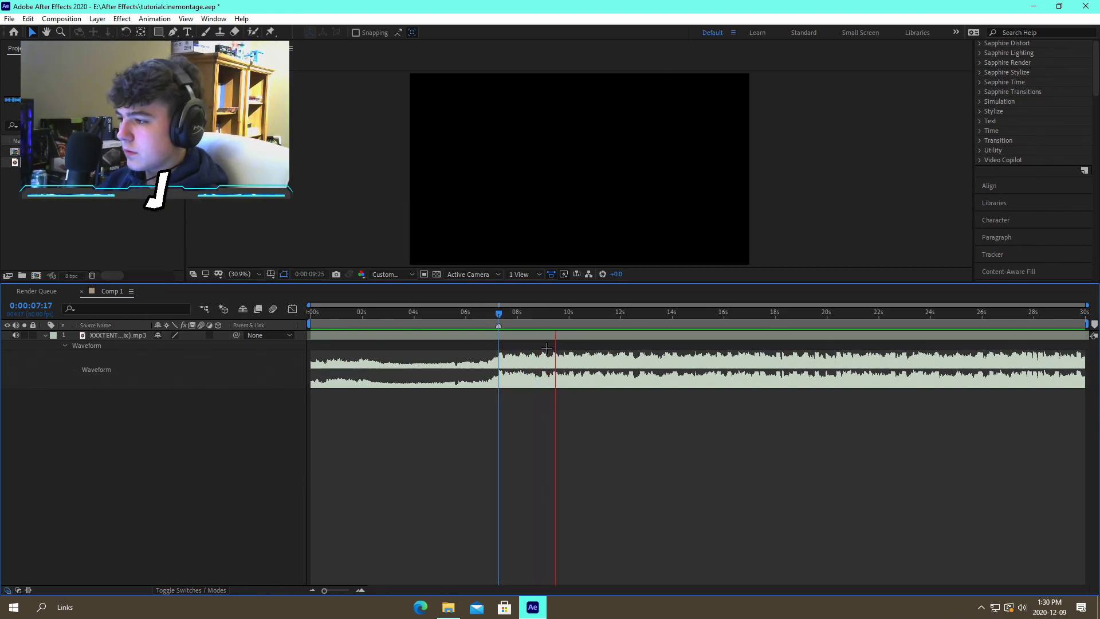
# Mark the following beats with composition markers at 0:00:08:58 and 0:00:09:23
pyautogui.click(542, 318)
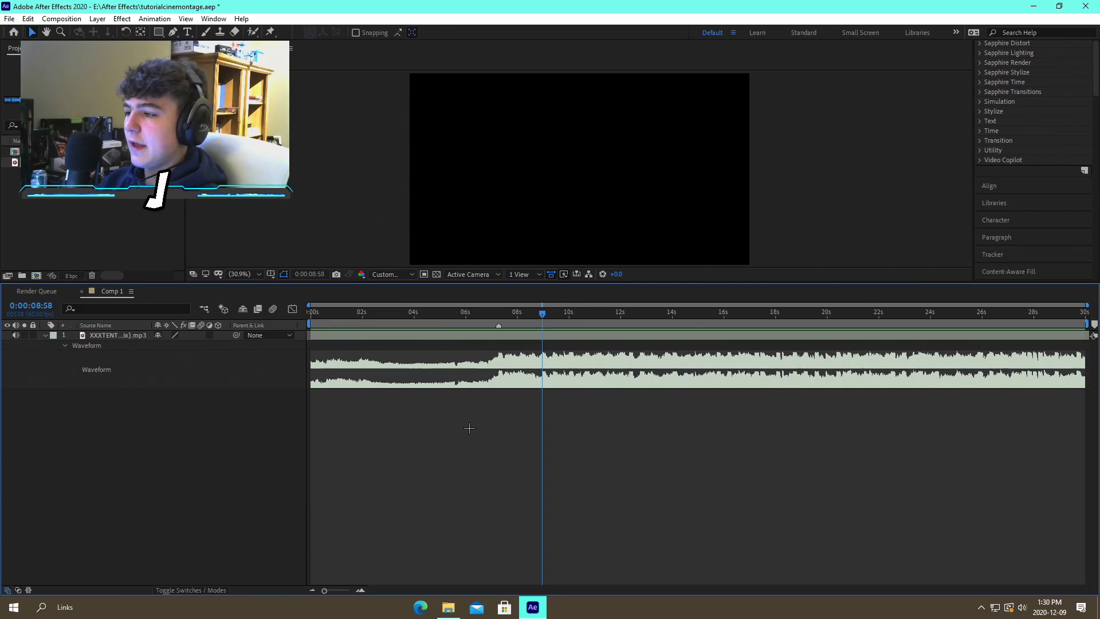
pyautogui.moveTo(556, 313); pyautogui.dragTo(552, 314)
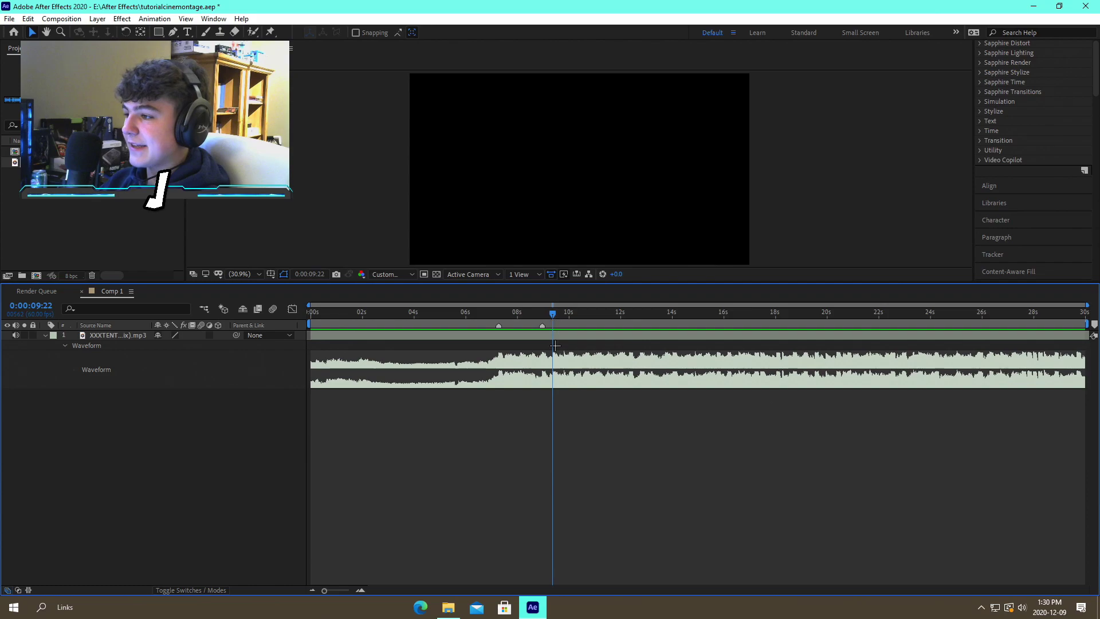
pyautogui.click(360, 590)
pyautogui.click(360, 590)
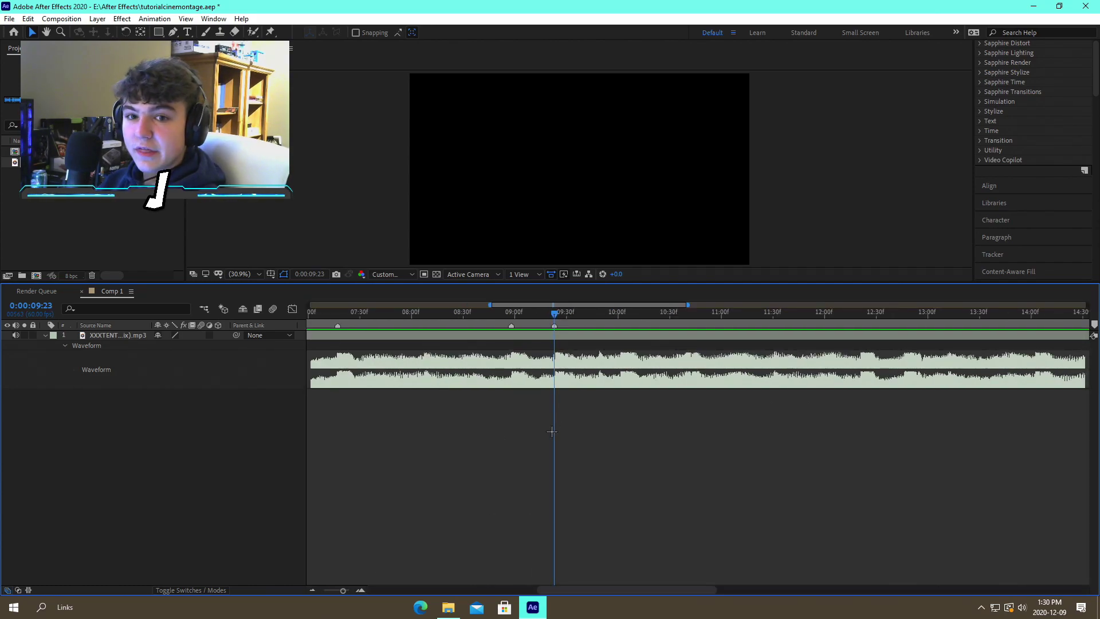
# Save the project and play back the song's build-up before the drop to find its earlier beats
pyautogui.hotkey('ctrl', 's')
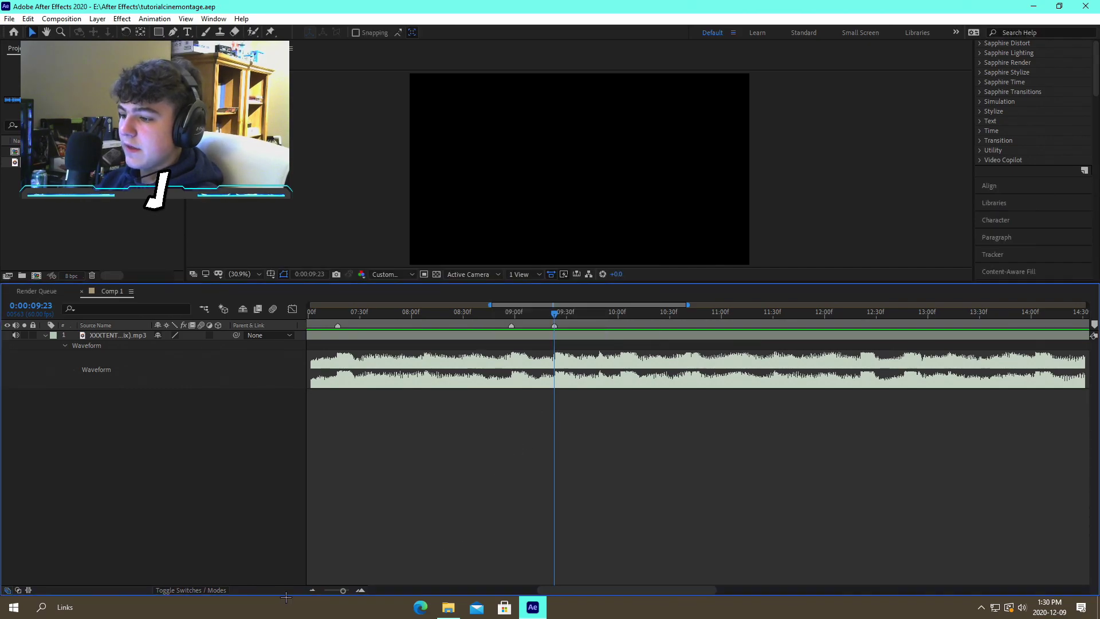
pyautogui.click(312, 590)
pyautogui.click(313, 590)
pyautogui.click(489, 312)
pyautogui.press('KP_Decimal')
pyautogui.click(425, 312)
pyautogui.press('KP_Decimal')
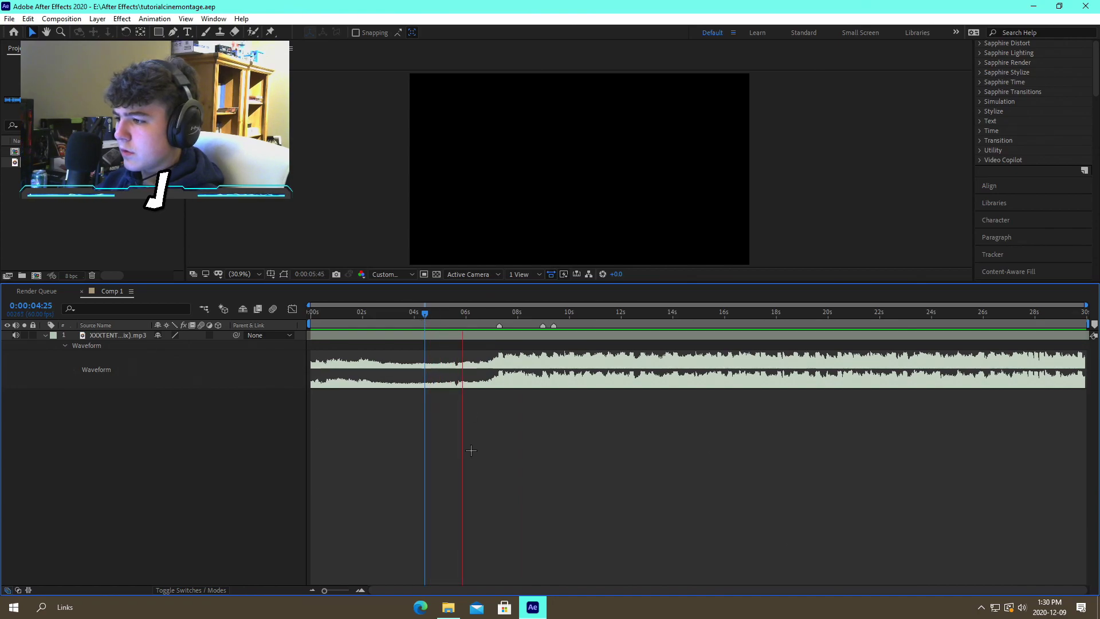
pyautogui.press('space')
# Mark the two build-up beats with composition markers at 0:00:05:43 and 0:00:06:27
pyautogui.click(360, 590)
pyautogui.click(361, 590)
pyautogui.moveTo(409, 312); pyautogui.dragTo(399, 318)
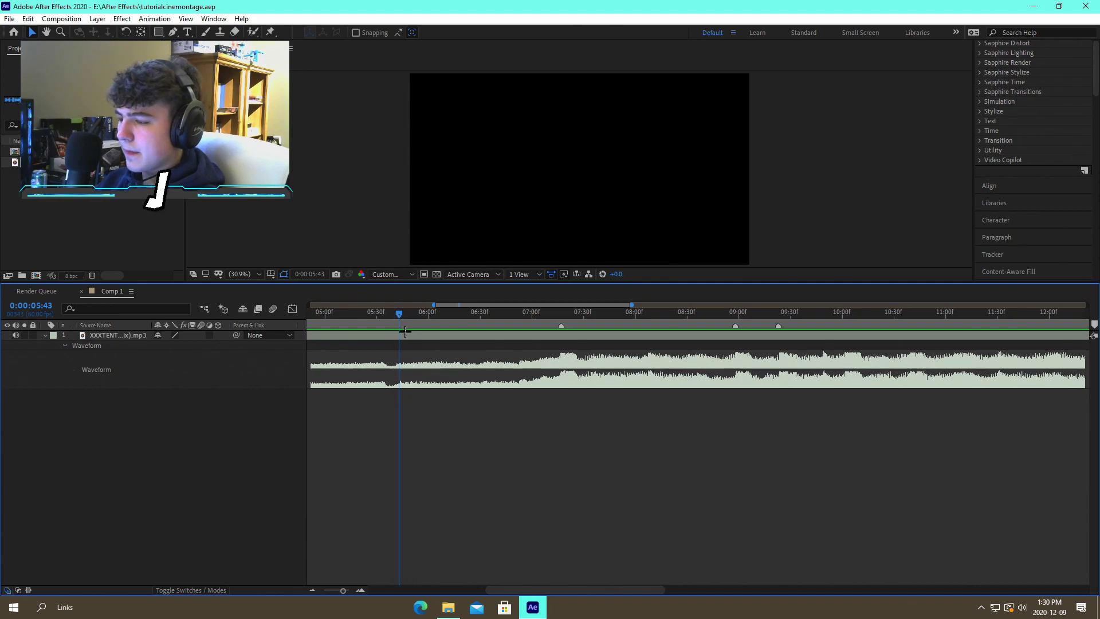
pyautogui.moveTo(471, 312); pyautogui.dragTo(440, 314)
# Play back the song against the new markers, first around the build-up and again from the composition start
pyautogui.click(326, 590)
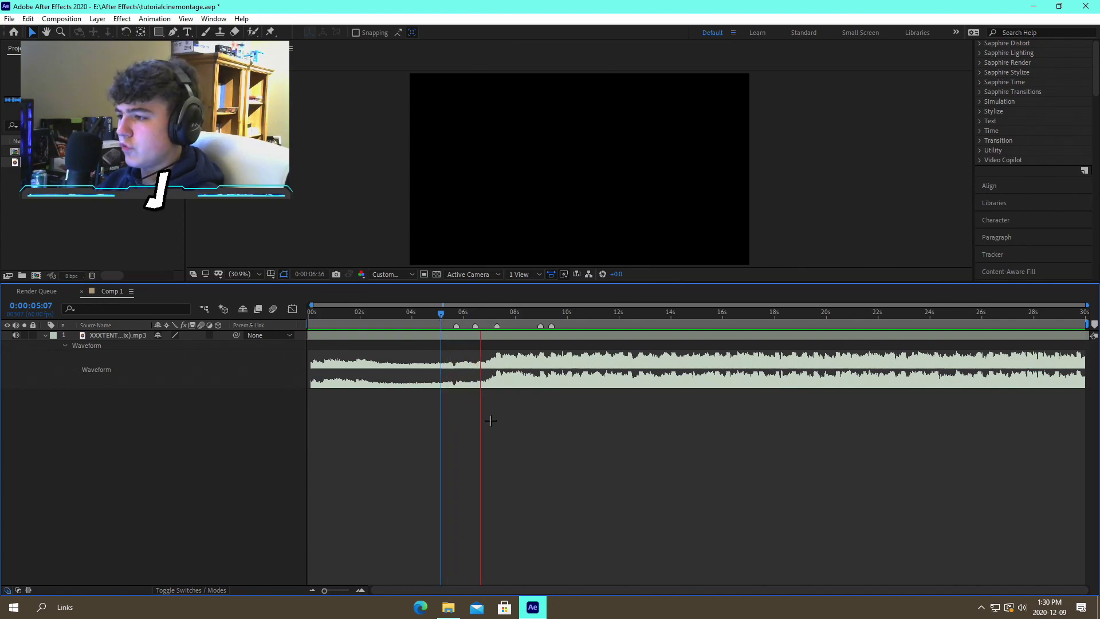
pyautogui.press('space')
pyautogui.moveTo(507, 314); pyautogui.dragTo(308, 435)
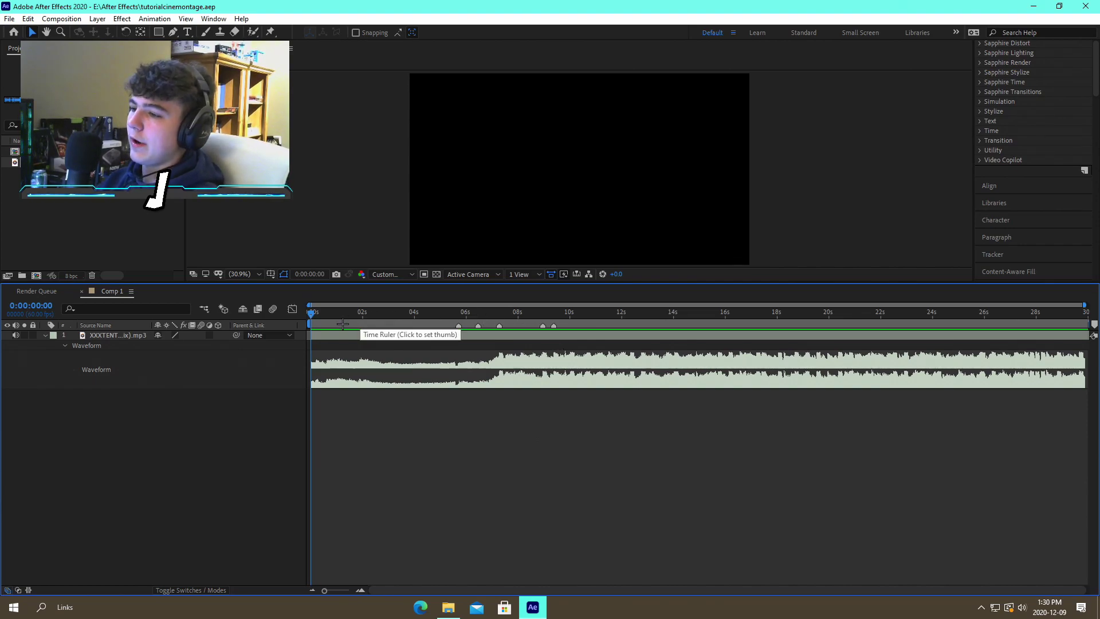
pyautogui.press('space')
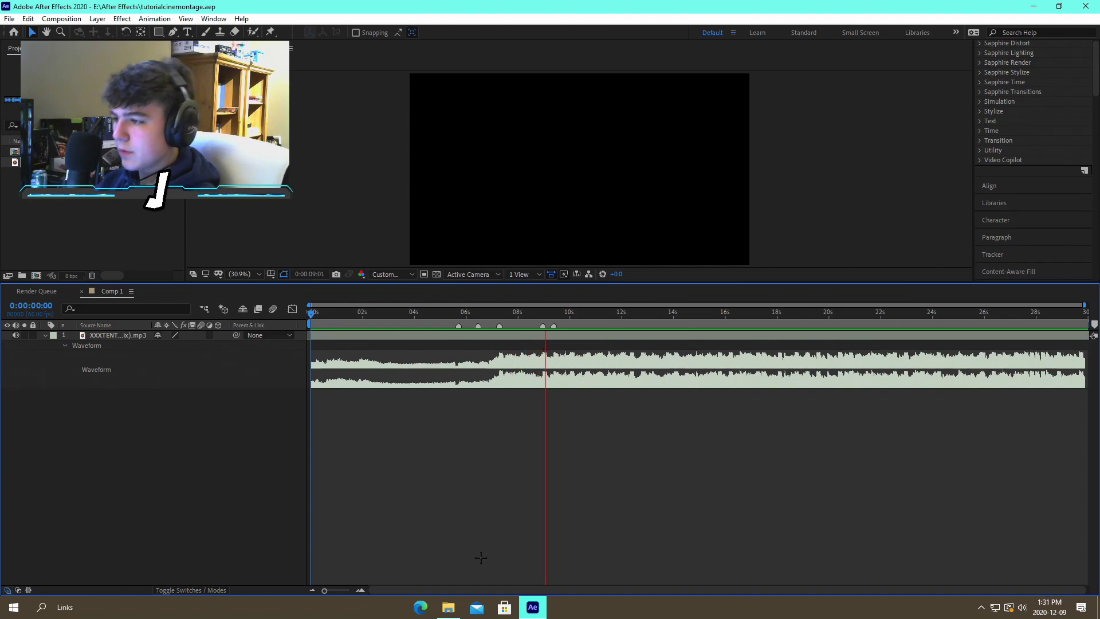
# Split the song layer at 0:00:10:42 and delete the part after it
pyautogui.click(600, 337)
pyautogui.hotkey('ctrl', 'shift', 'd')
pyautogui.press('Delete')
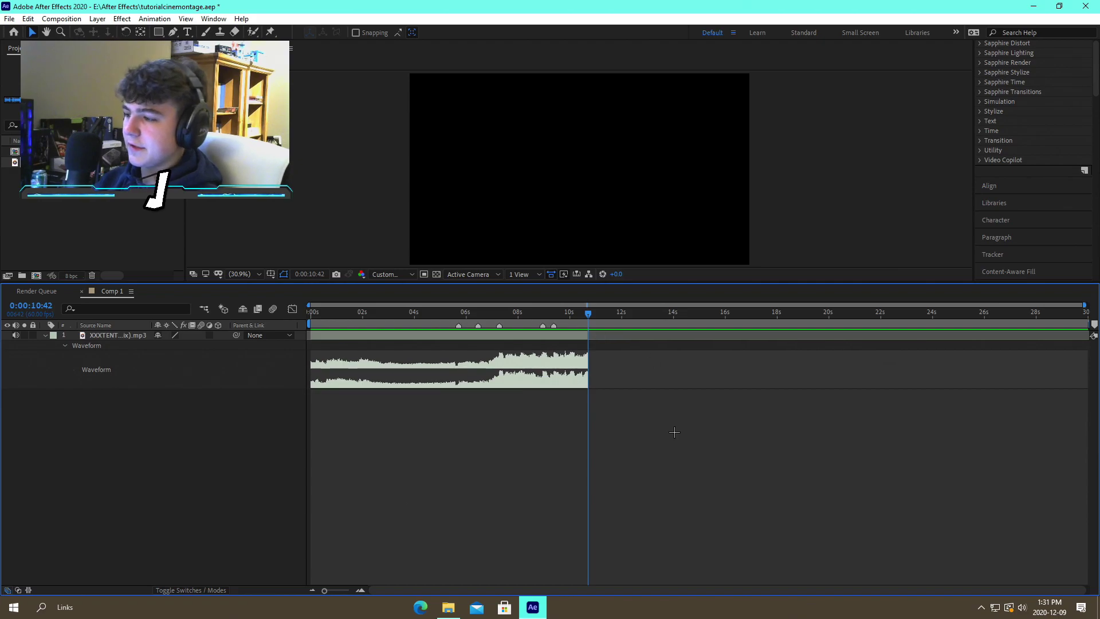
# Switch to File Explorer, open the Tutorial folder inside announcement clips, and add its Fortnite gameplay clip to Comp 1 above the song
pyautogui.click(460, 308)
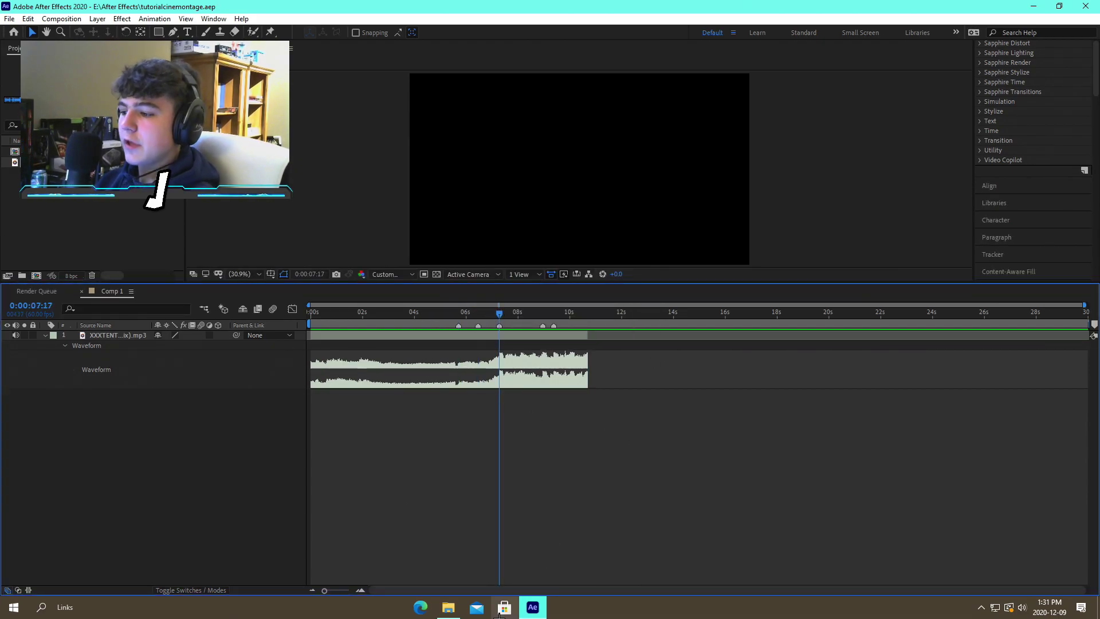
pyautogui.click(447, 607)
pyautogui.scroll(5, 557, 333)
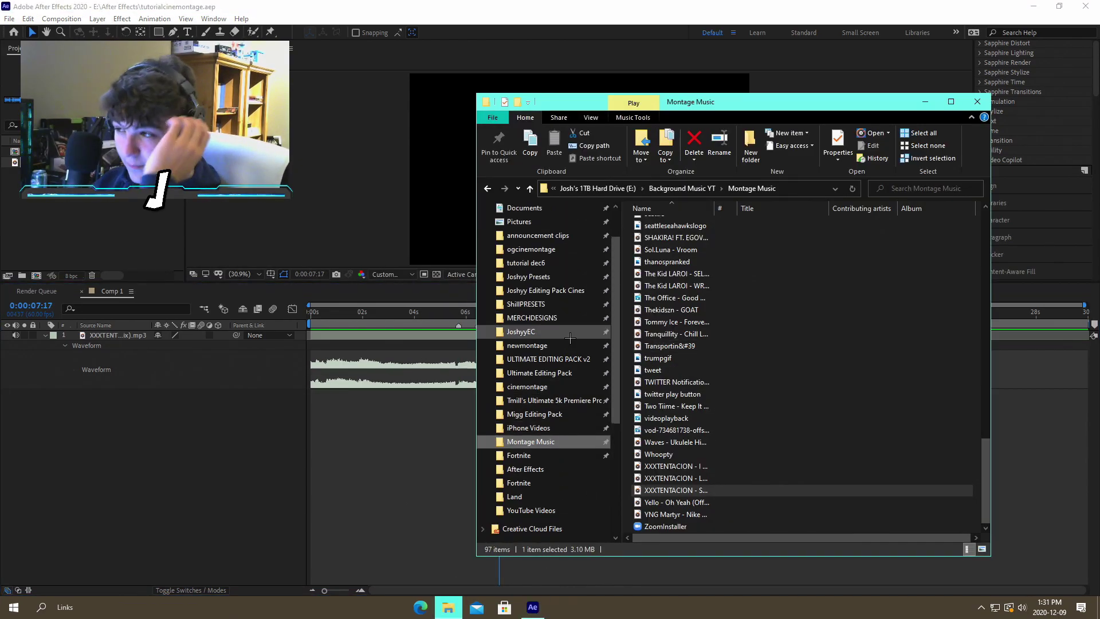
pyautogui.scroll(-2, 556, 344)
pyautogui.click(524, 469)
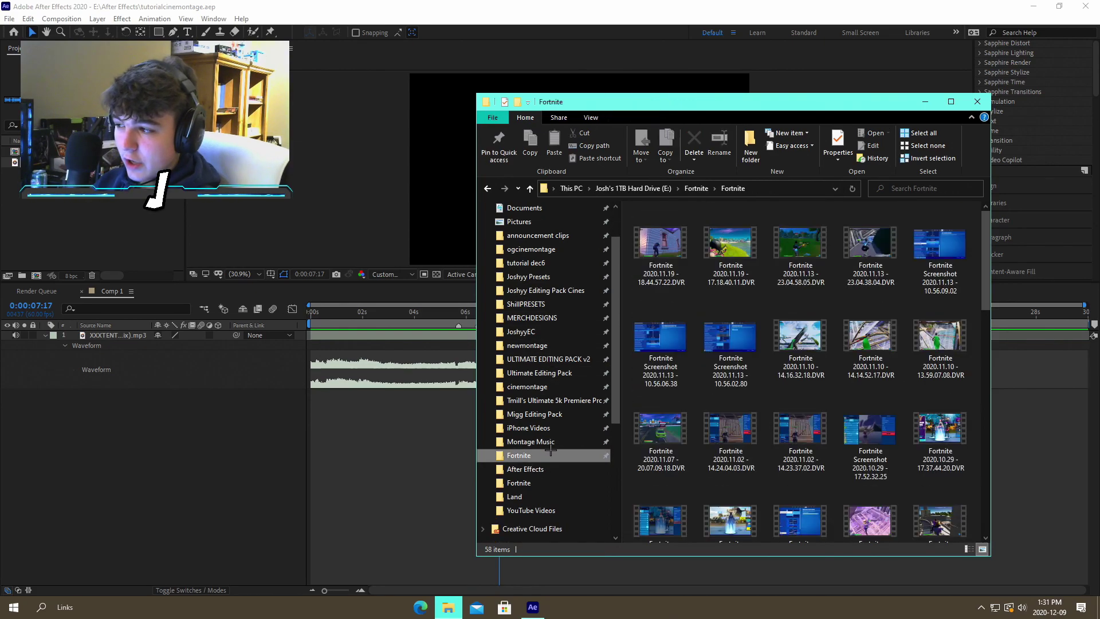
pyautogui.scroll(1, 530, 274)
pyautogui.click(534, 295)
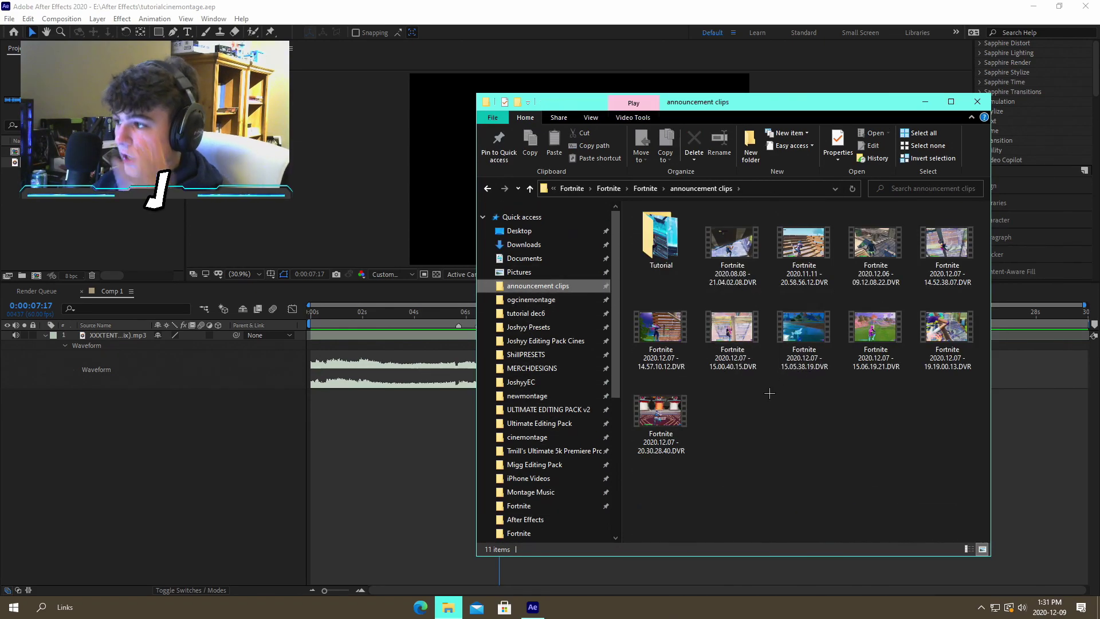
pyautogui.doubleClick(671, 265)
pyautogui.moveTo(664, 269); pyautogui.dragTo(401, 460)
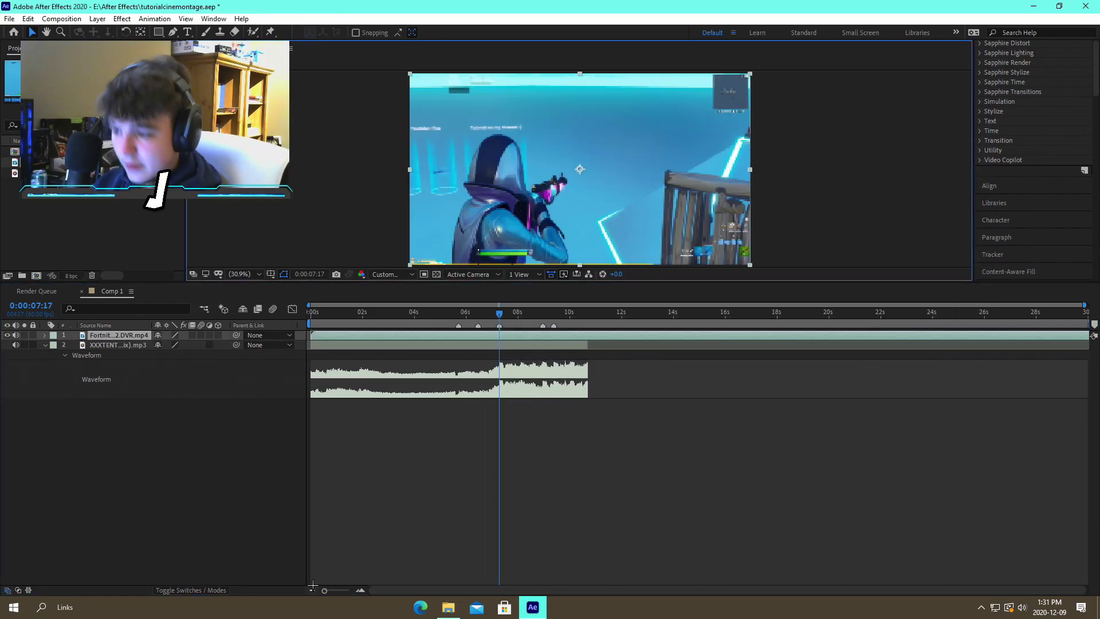
# Cut the gameplay clip at 0:00:21:19, move the kept segment earlier over the song, and add a layer marker on the shot at 0:00:08:12
pyautogui.moveTo(635, 315); pyautogui.dragTo(863, 314)
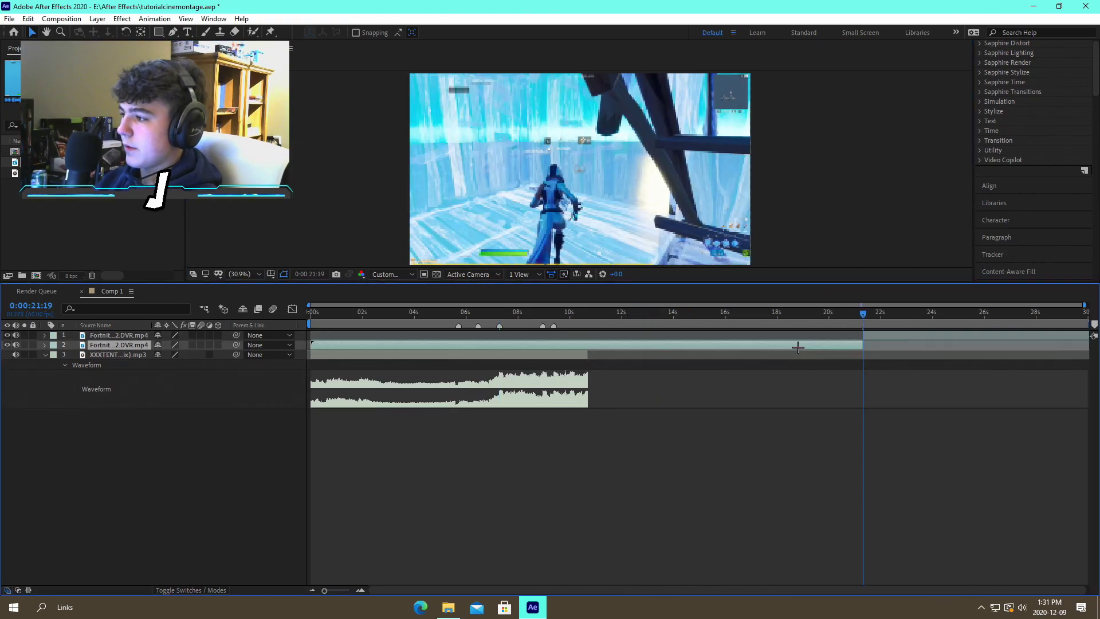
pyautogui.hotkey('alt', '[')
pyautogui.moveTo(900, 338); pyautogui.dragTo(522, 332)
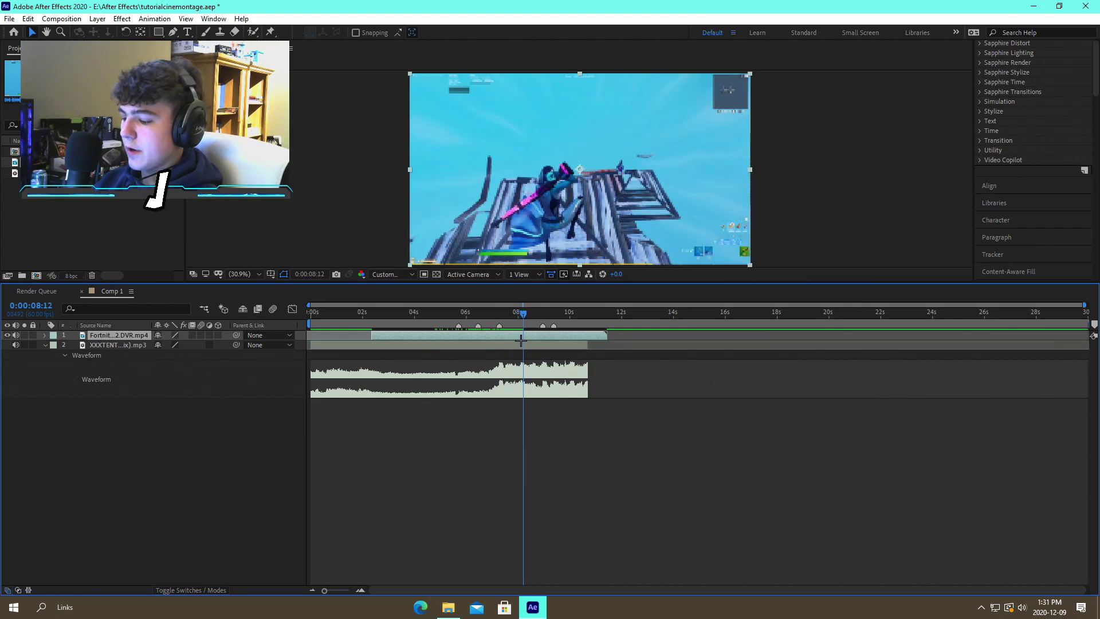
pyautogui.click(563, 433)
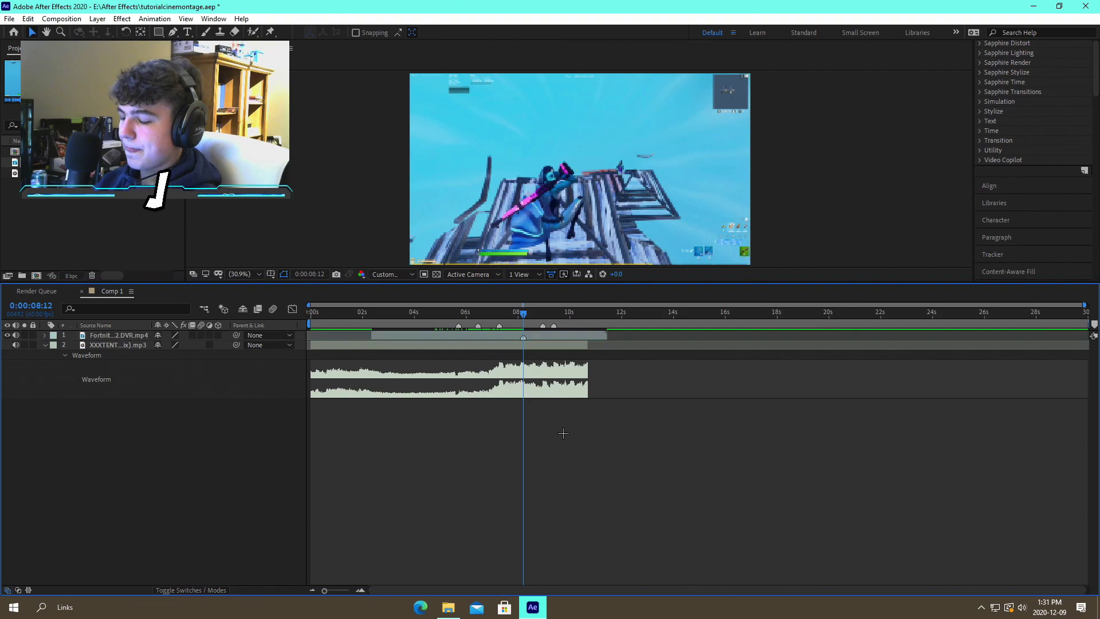
# Align the clip's layer marker with the composition marker at 0:00:05:43, extend the clip's start to 0:00:00:00, and preview it
pyautogui.moveTo(503, 314); pyautogui.dragTo(428, 336)
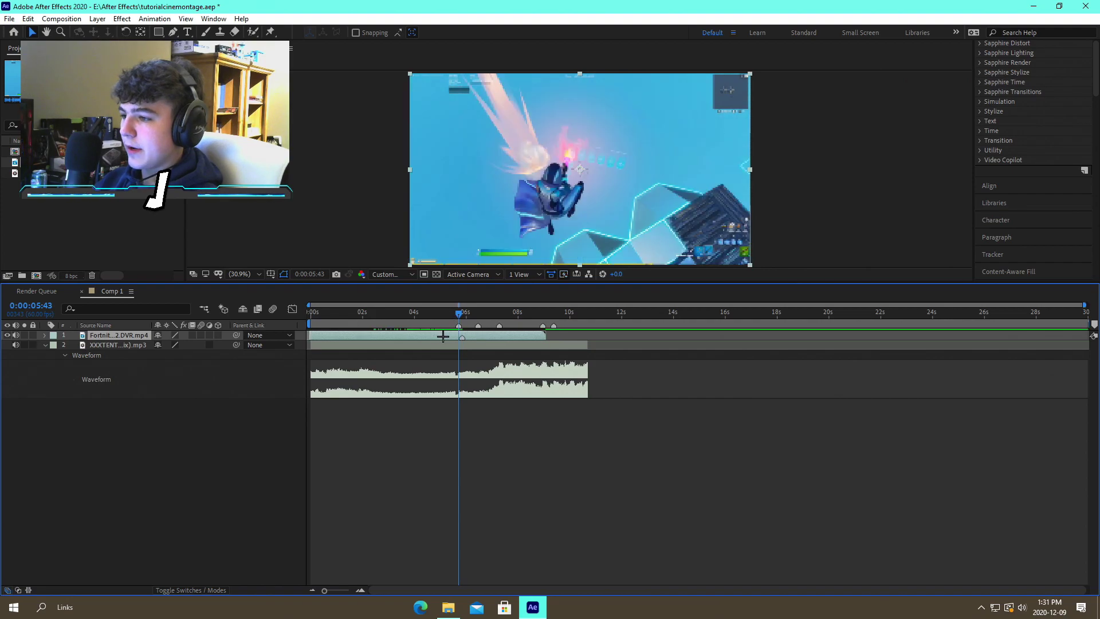
pyautogui.moveTo(370, 335); pyautogui.dragTo(392, 334)
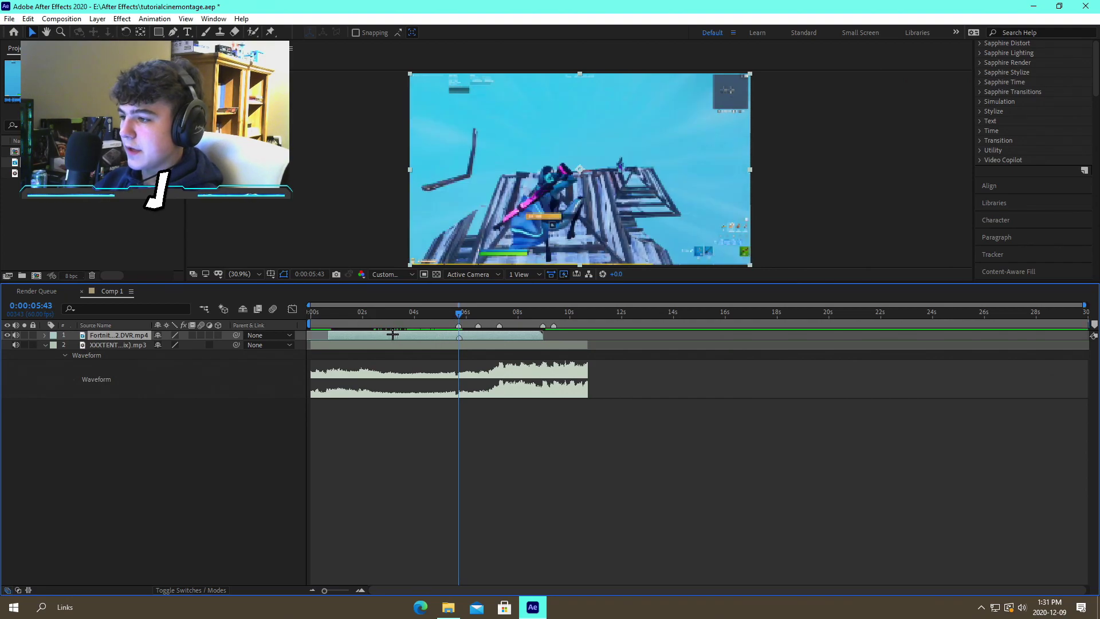
pyautogui.click(377, 423)
pyautogui.press('space')
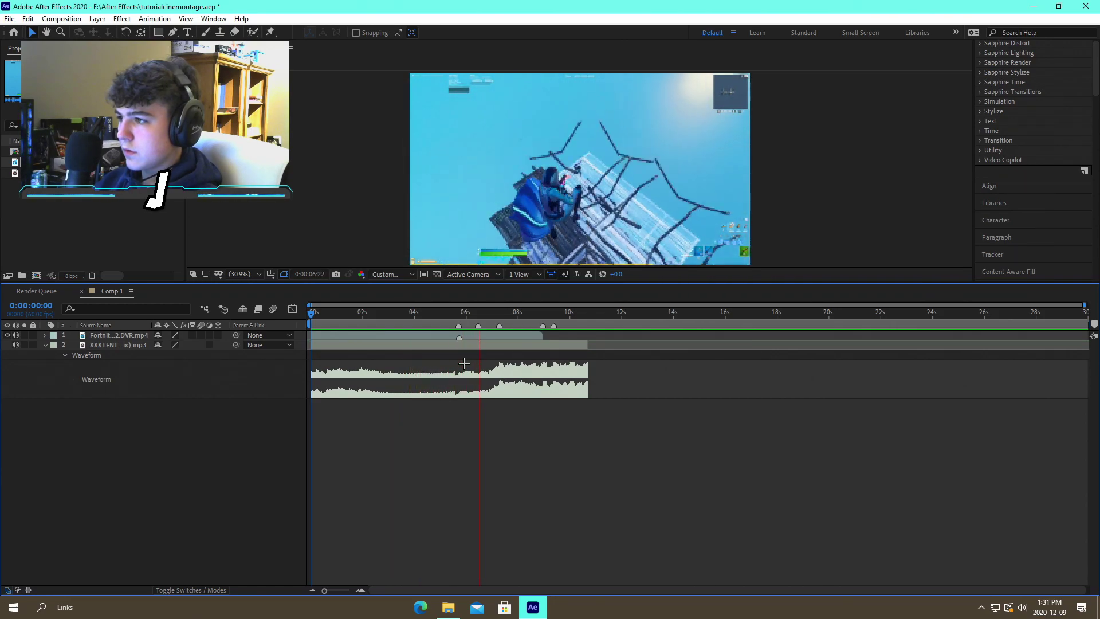
pyautogui.click(499, 313)
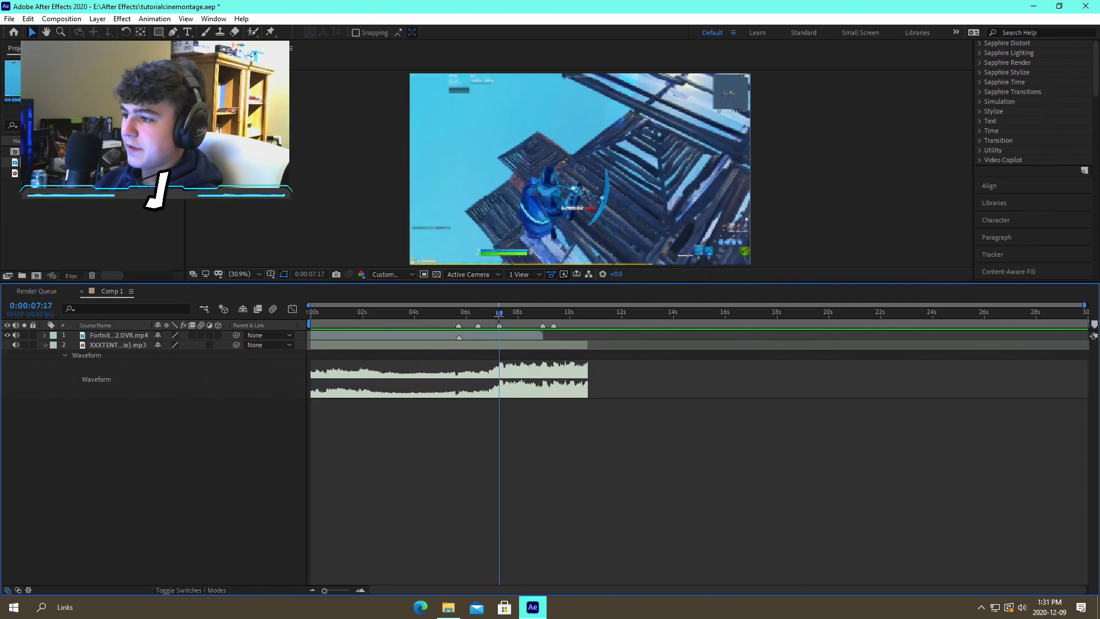
pyautogui.click(481, 337)
pyautogui.hotkey('ctrl', 'shift', 'd')
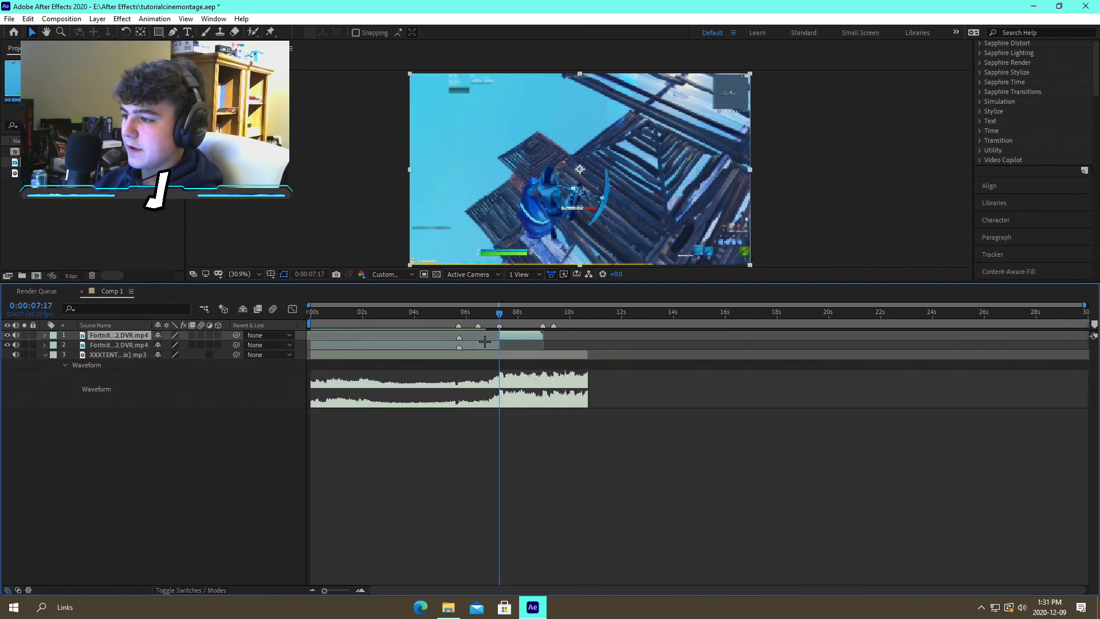
pyautogui.hotkey('ctrl', 'z')
# Split the gameplay clip at 0:00:06:35 and 0:00:05:44 and delete the segment between the two cuts
pyautogui.moveTo(474, 313); pyautogui.dragTo(481, 314)
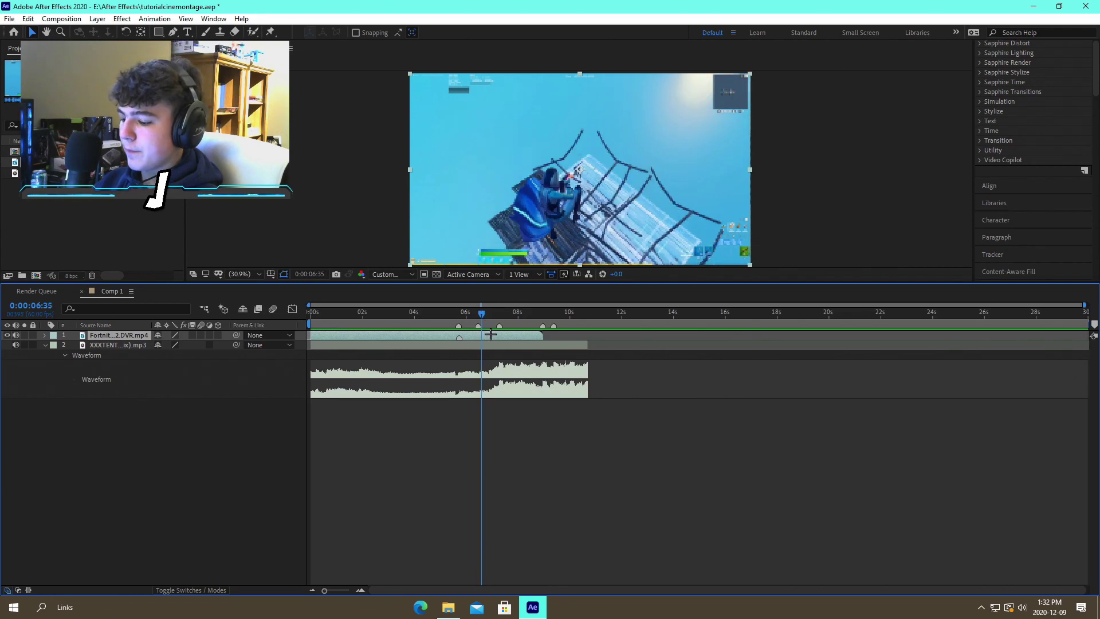
pyautogui.hotkey('ctrl', 'shift', 'd')
pyautogui.moveTo(467, 314); pyautogui.dragTo(460, 313)
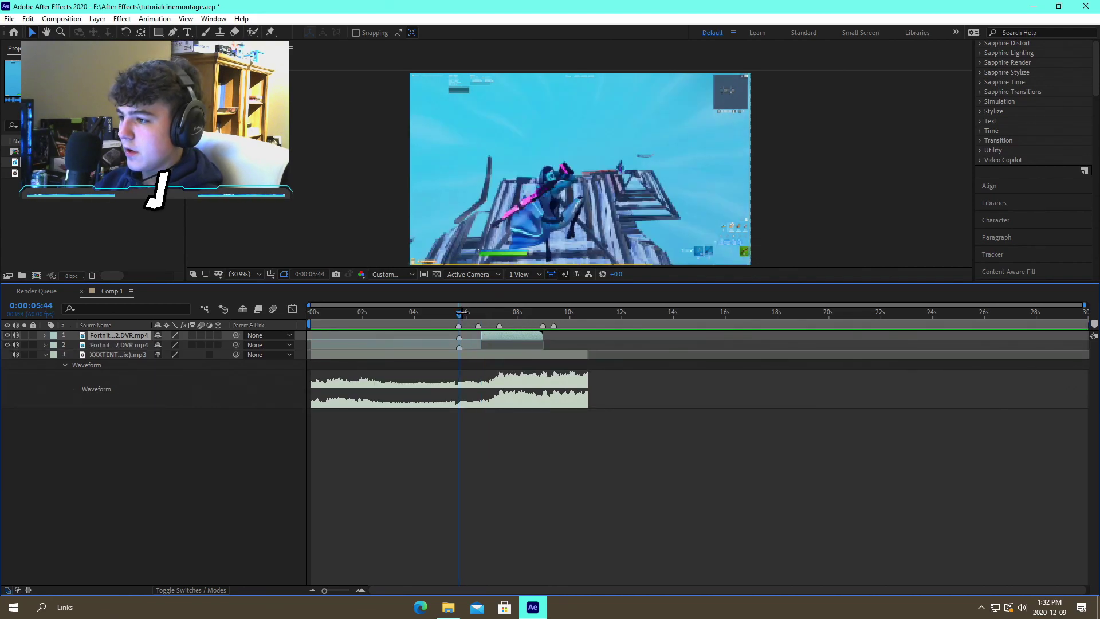
pyautogui.click(468, 345)
pyautogui.hotkey('ctrl', 'shift', 'd')
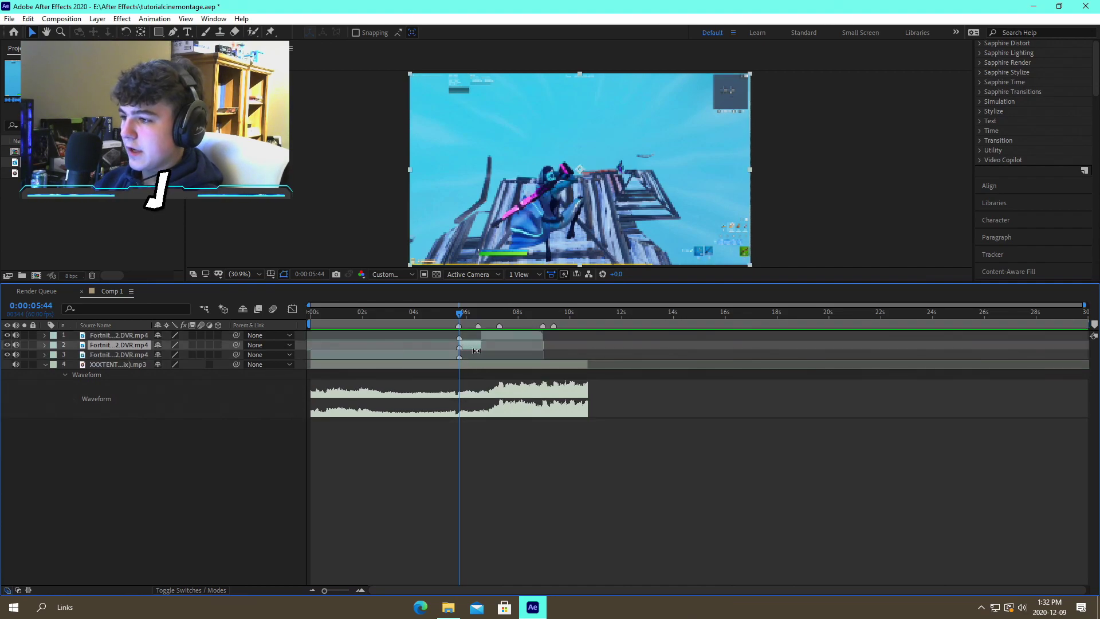
pyautogui.press('Delete')
# Delete the layer marker on the second clip segment and slide the segment so its shot lands on the drop at 0:00:07:17
pyautogui.moveTo(496, 313); pyautogui.dragTo(534, 337)
pyautogui.rightClick(478, 337)
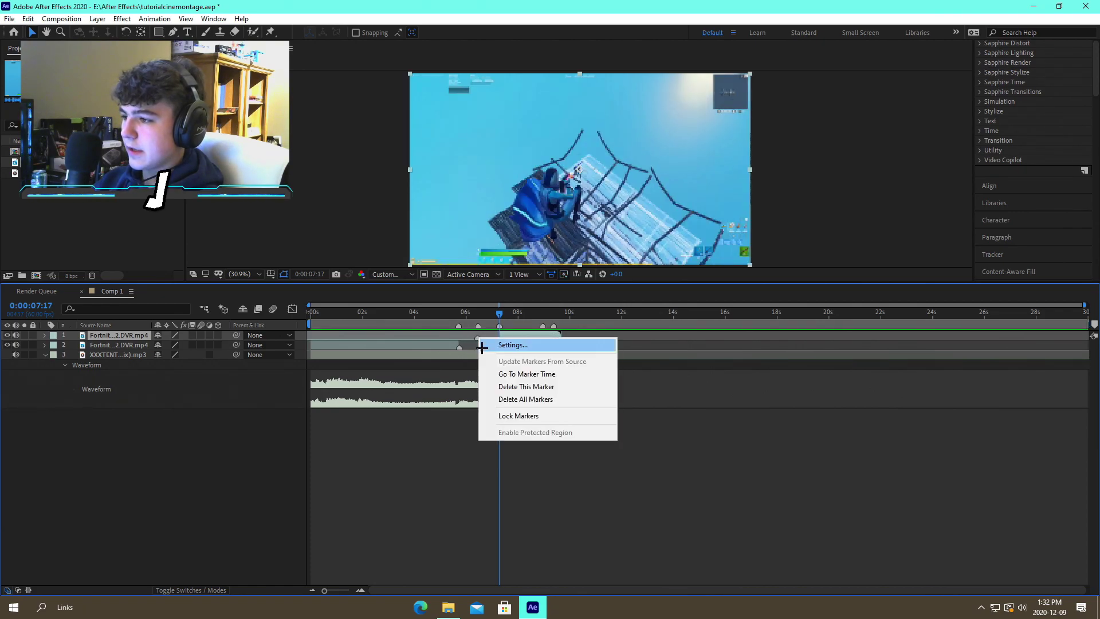
pyautogui.click(512, 388)
pyautogui.moveTo(513, 338); pyautogui.dragTo(509, 339)
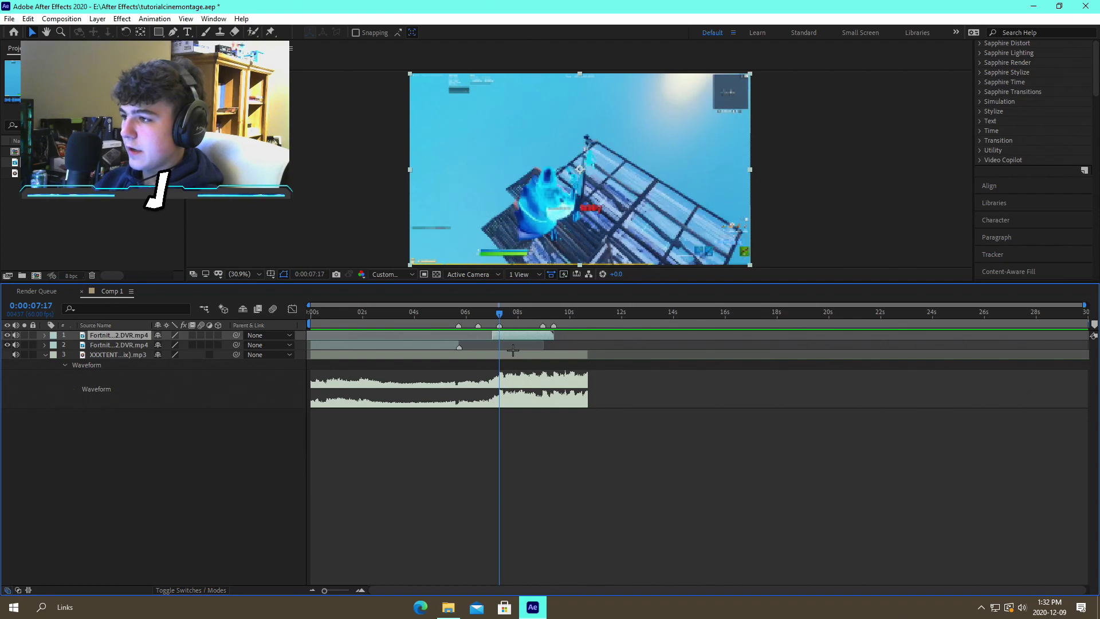
pyautogui.doubleClick(361, 590)
pyautogui.moveTo(510, 330); pyautogui.dragTo(531, 335)
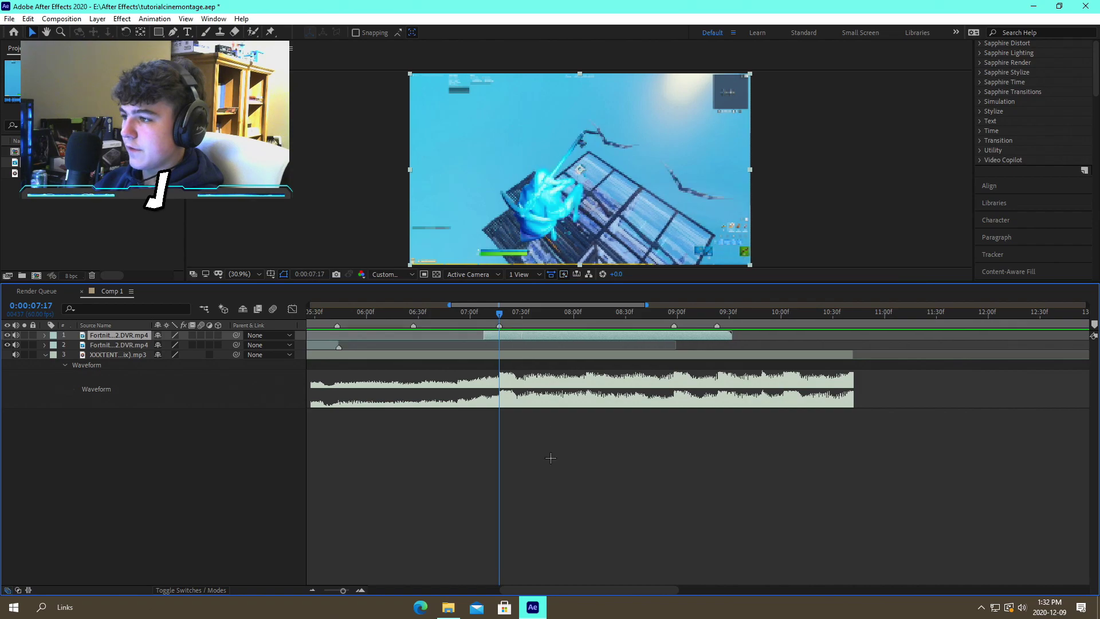
# Preview the two gameplay segments with the song from the composition start
pyautogui.click(313, 590)
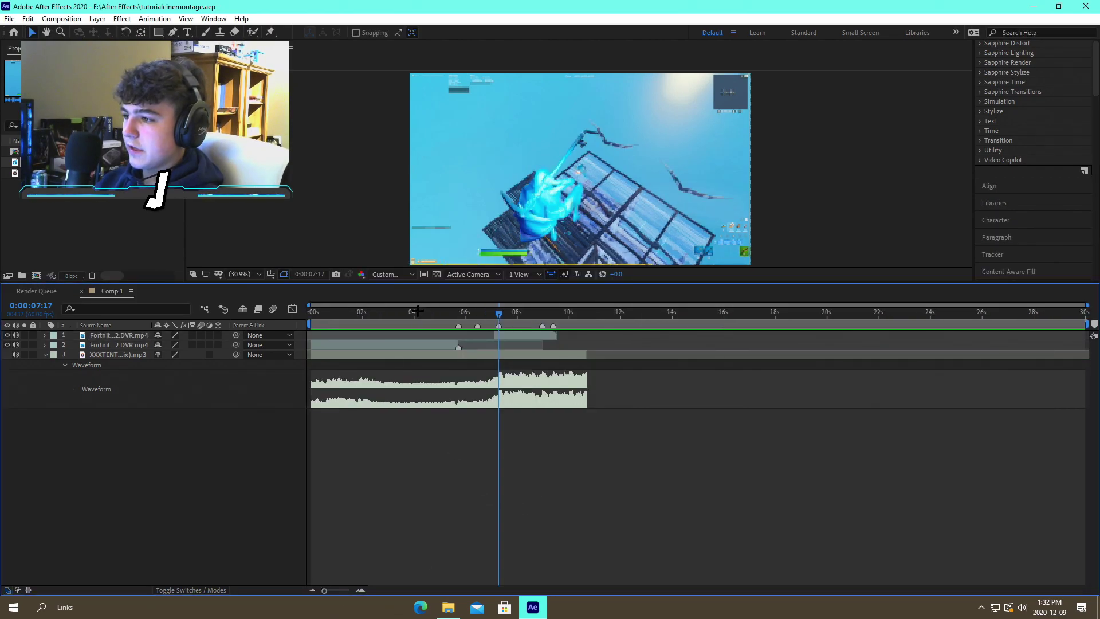
pyautogui.moveTo(393, 315); pyautogui.dragTo(300, 317)
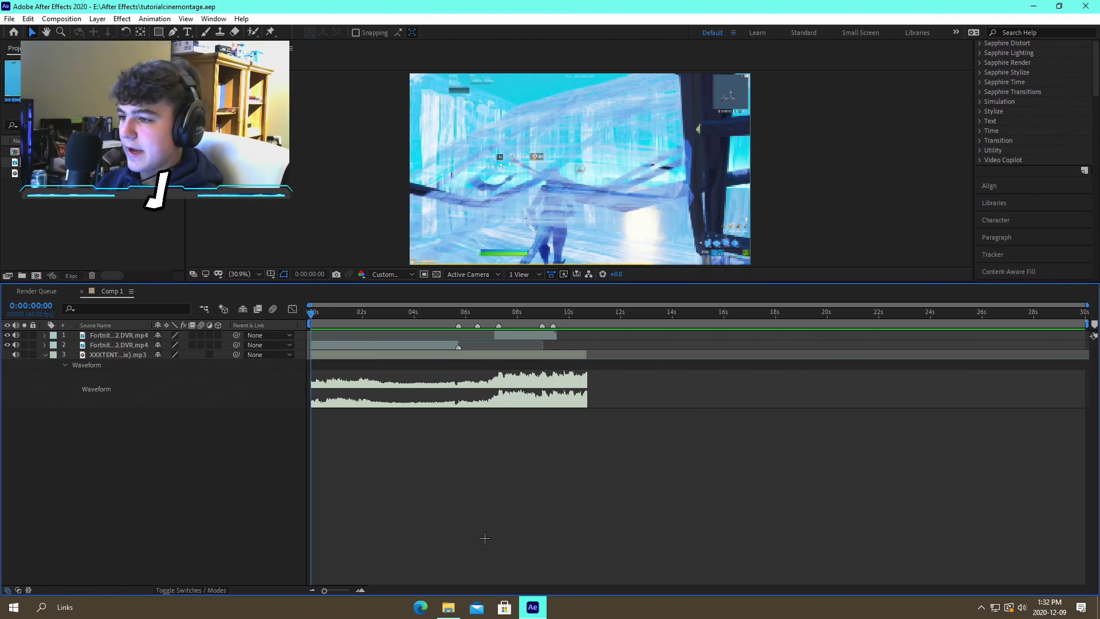
pyautogui.press('space')
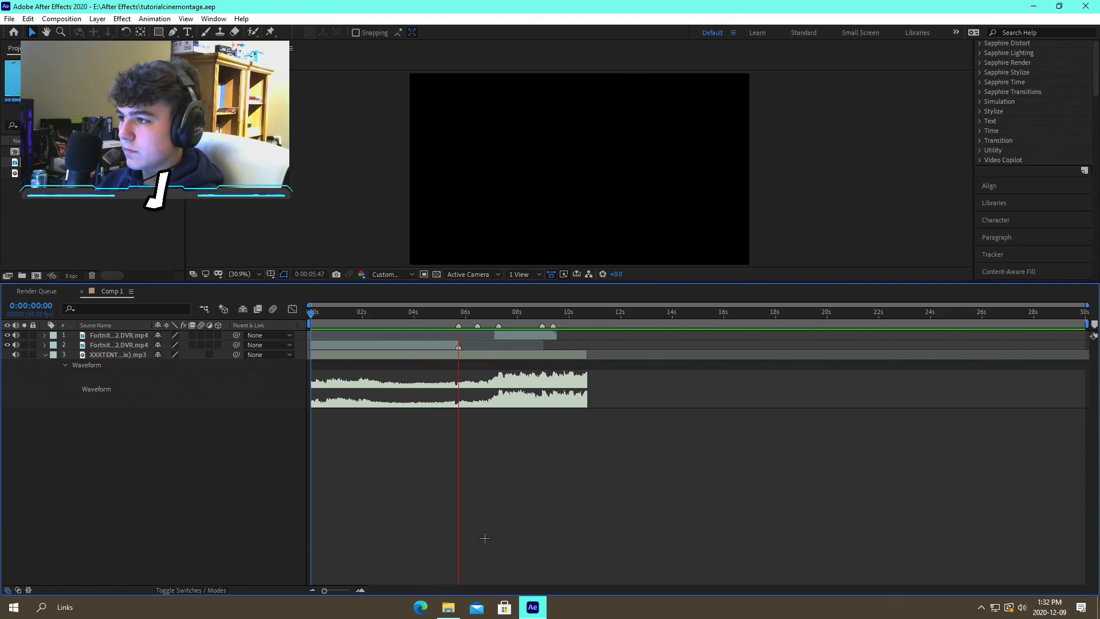
pyautogui.press('space')
# Split the second gameplay segment at the 0:00:08:58 marker, delete the part after it, and save the project
pyautogui.moveTo(513, 320); pyautogui.dragTo(500, 322)
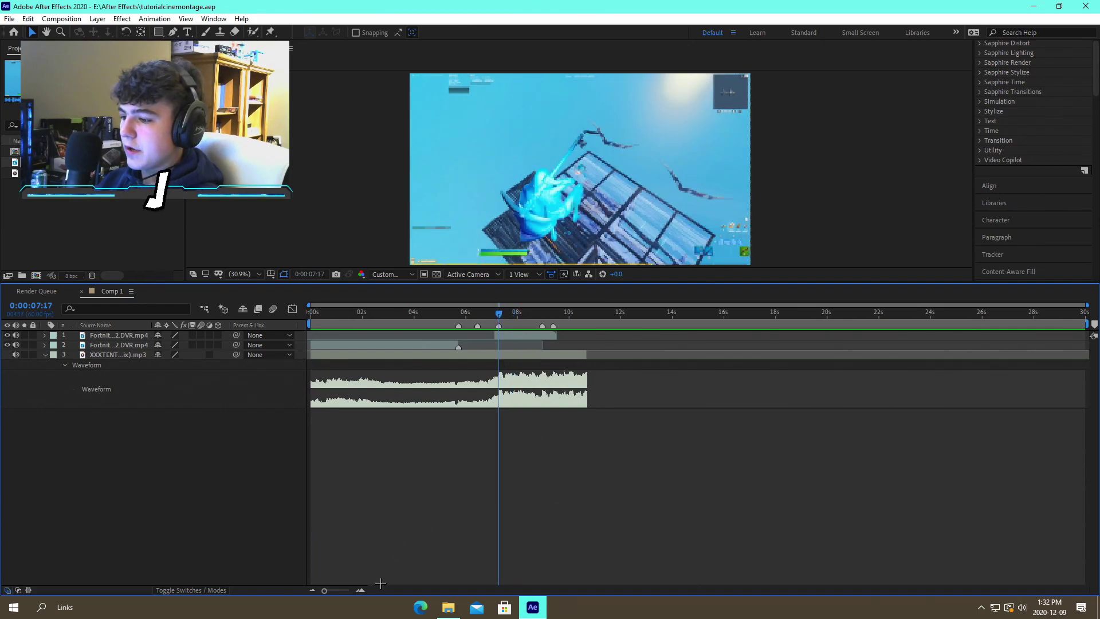
pyautogui.click(360, 590)
pyautogui.click(361, 590)
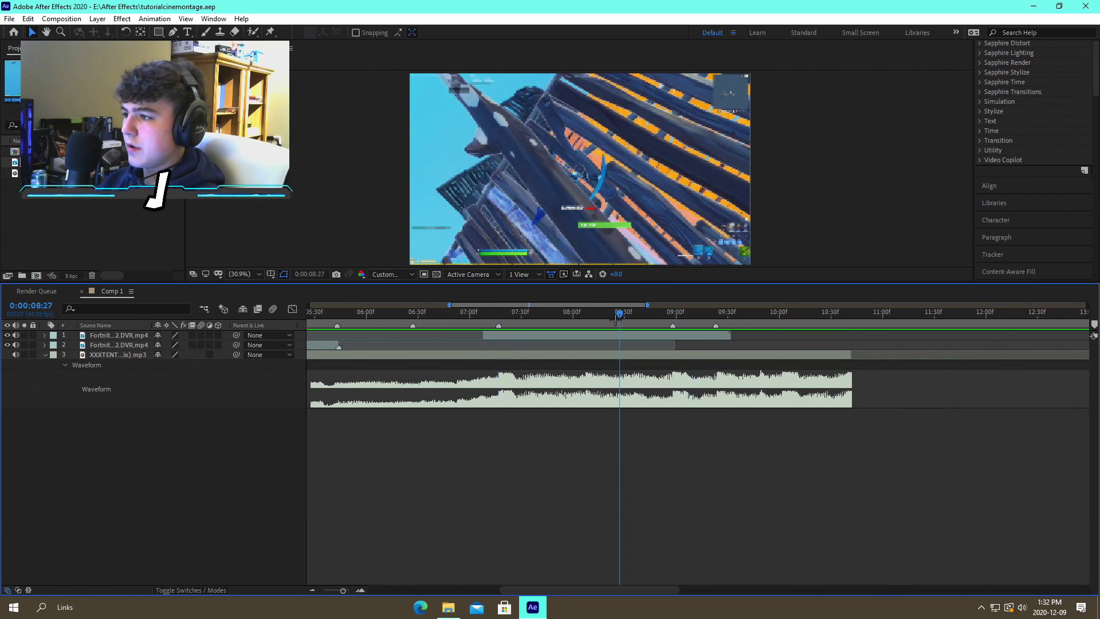
pyautogui.click(685, 335)
pyautogui.hotkey('ctrl', 'shift', 'd')
pyautogui.press('Delete')
pyautogui.hotkey('ctrl', 's')
pyautogui.click(314, 590)
pyautogui.click(314, 590)
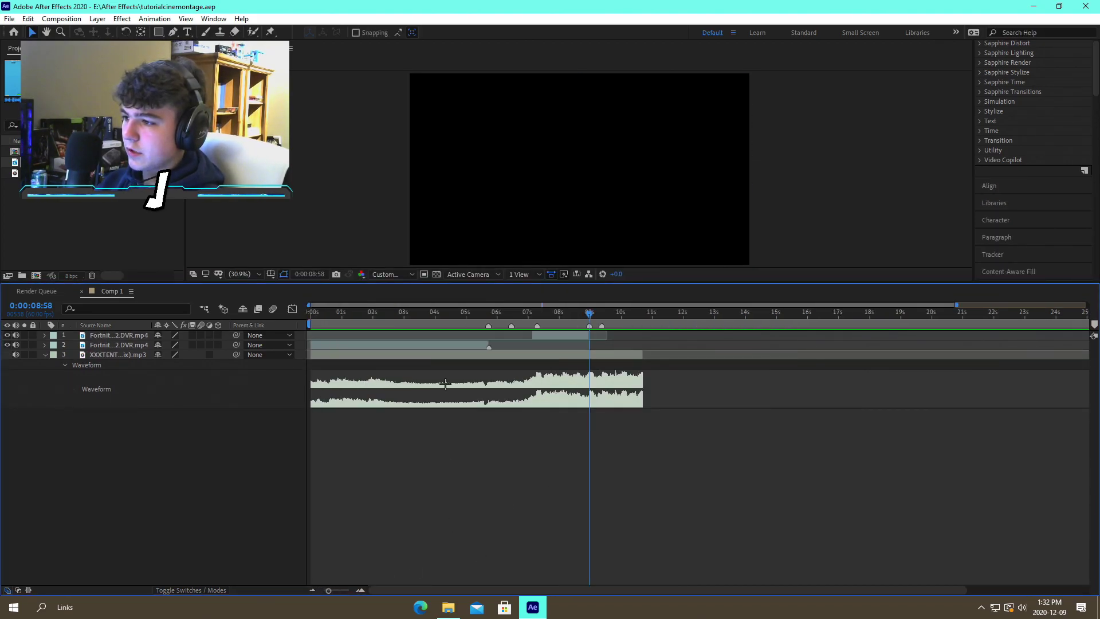
# Preview the edit from the start, replay the gap between the clips, and go to the marker at 0:00:06:27
pyautogui.moveTo(421, 312); pyautogui.dragTo(311, 313)
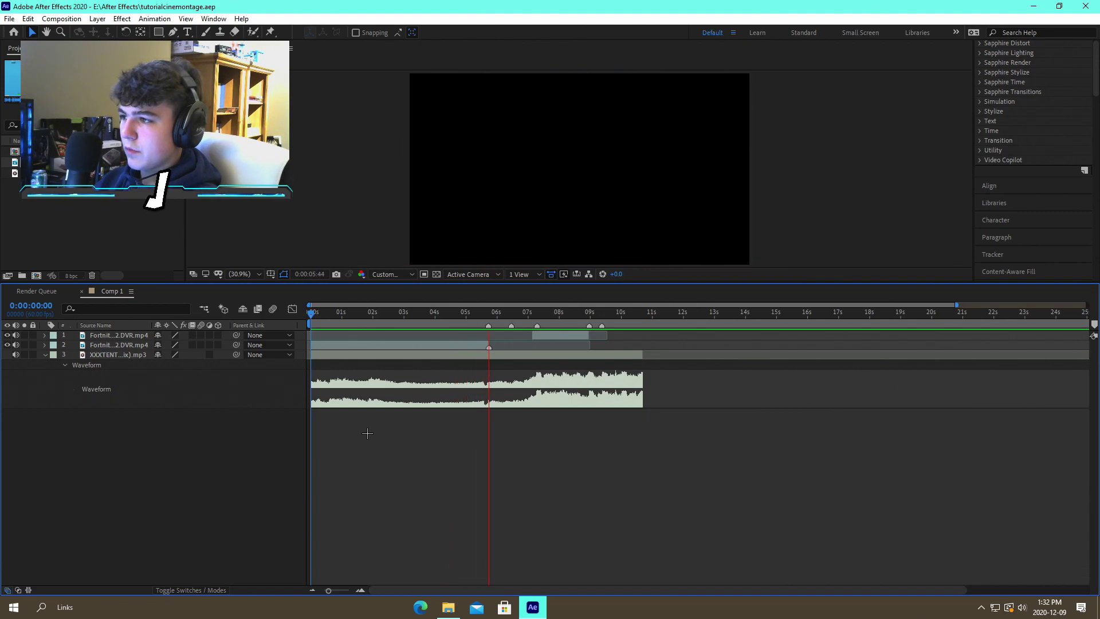
pyautogui.moveTo(488, 313); pyautogui.dragTo(480, 314)
pyautogui.press('space')
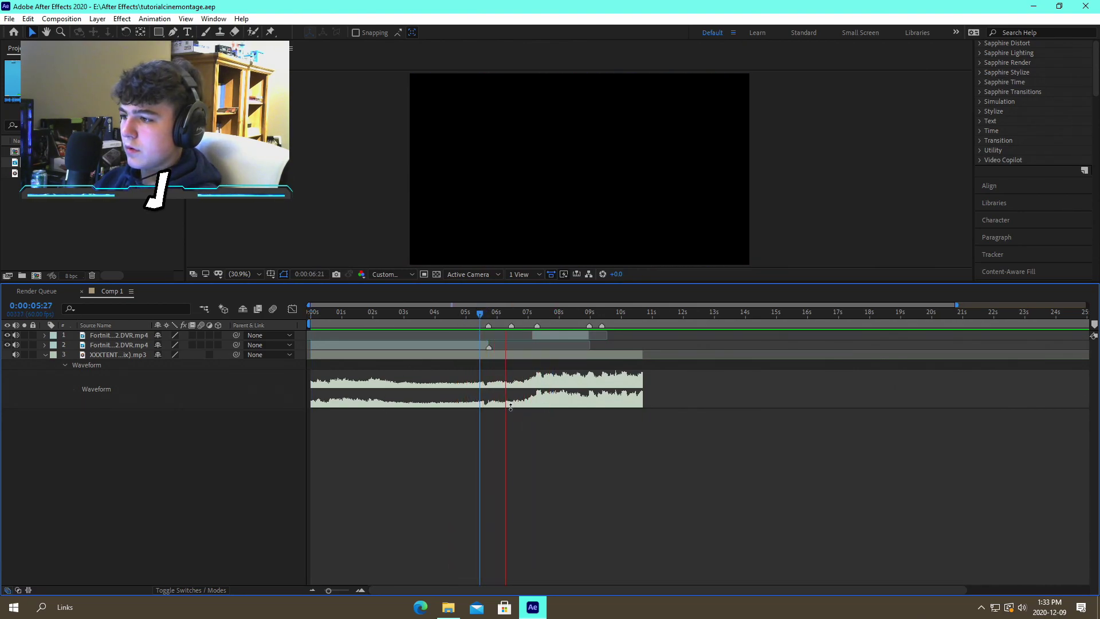
pyautogui.click(509, 417)
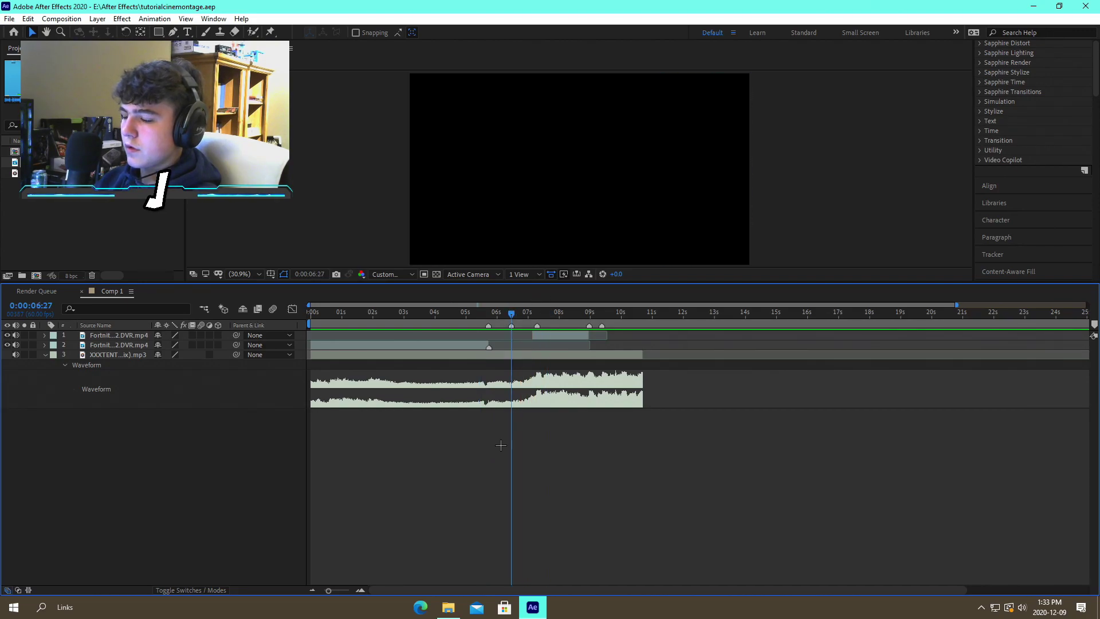
# Switch to File Explorer, open the Fortnite recordings folder, and skim through the clip Fortnite 2020.12.09 - 13.22.39.02
pyautogui.click(448, 607)
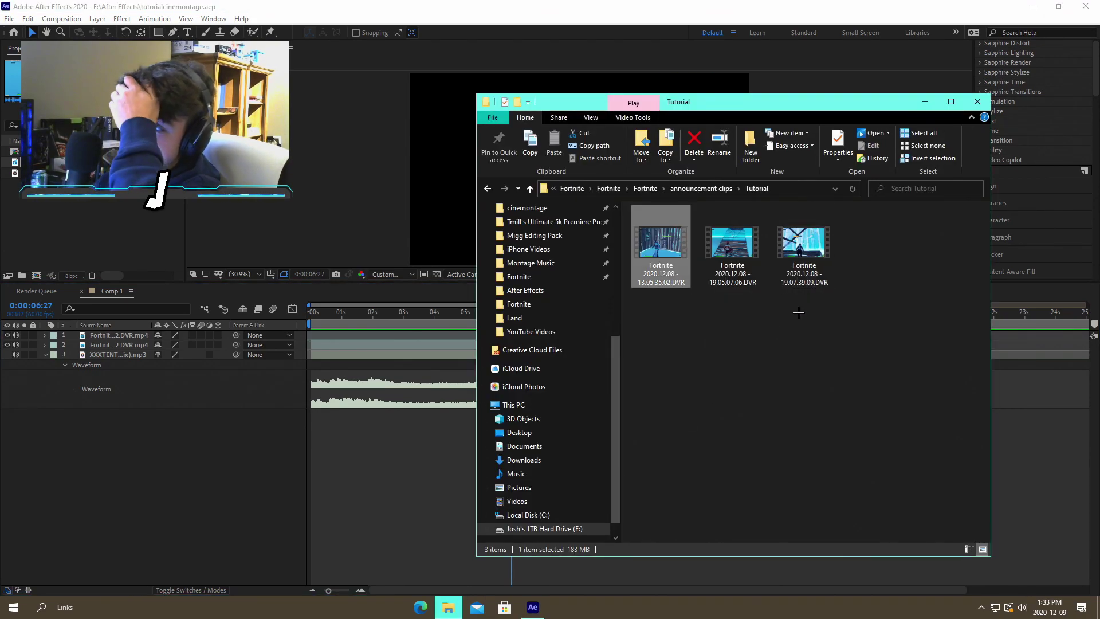
pyautogui.scroll(2, 572, 344)
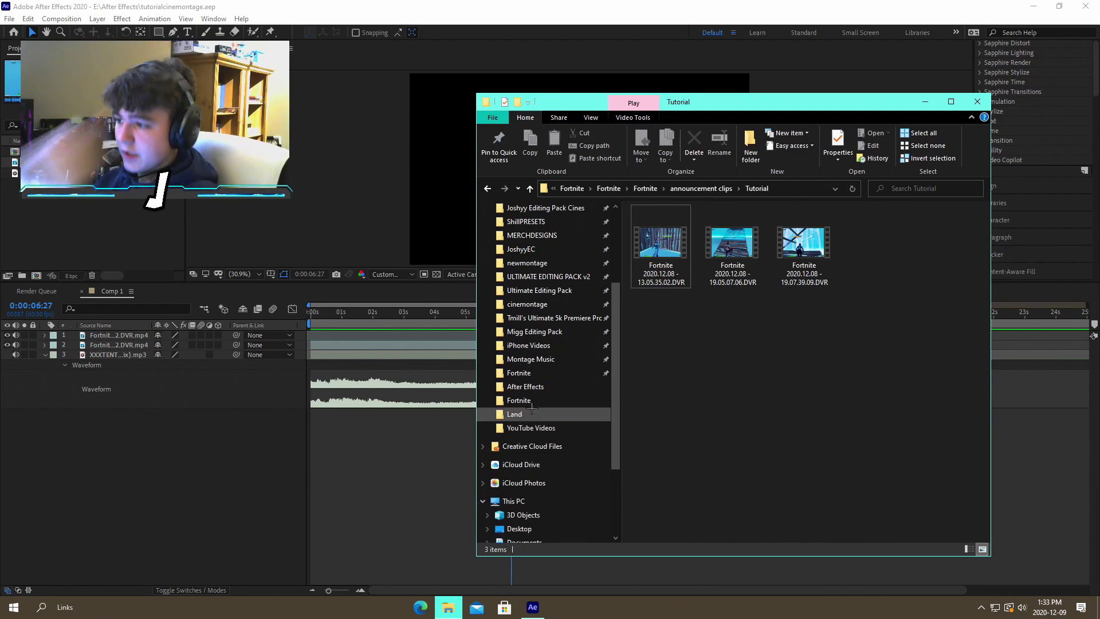
pyautogui.click(538, 400)
pyautogui.scroll(-10, 667, 387)
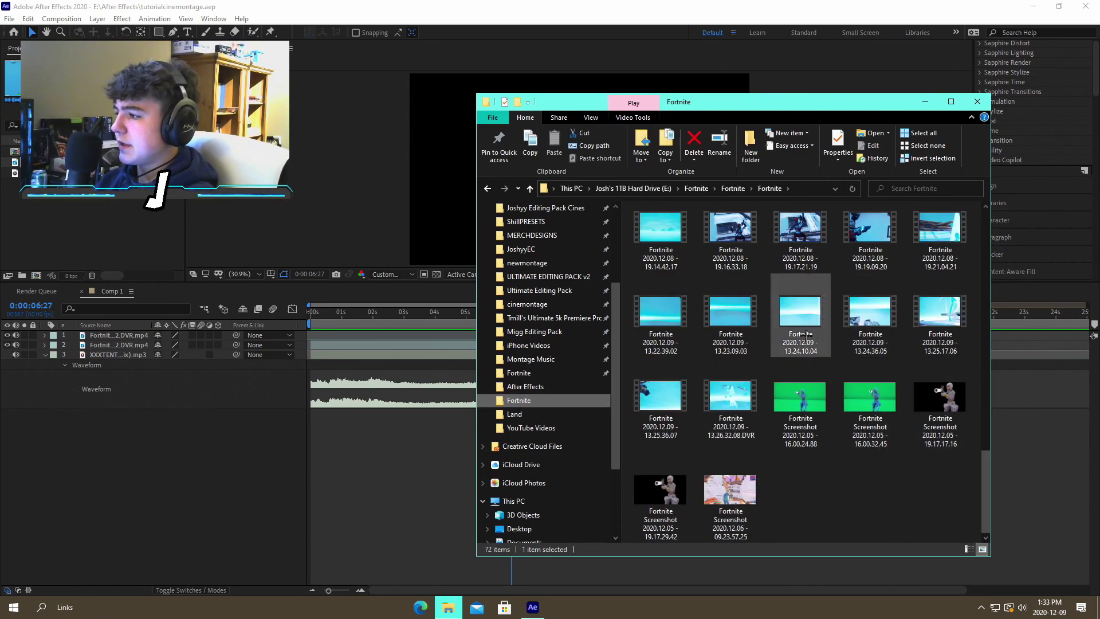
pyautogui.doubleClick(660, 312)
pyautogui.click(619, 555)
pyautogui.moveTo(624, 555); pyautogui.dragTo(742, 554)
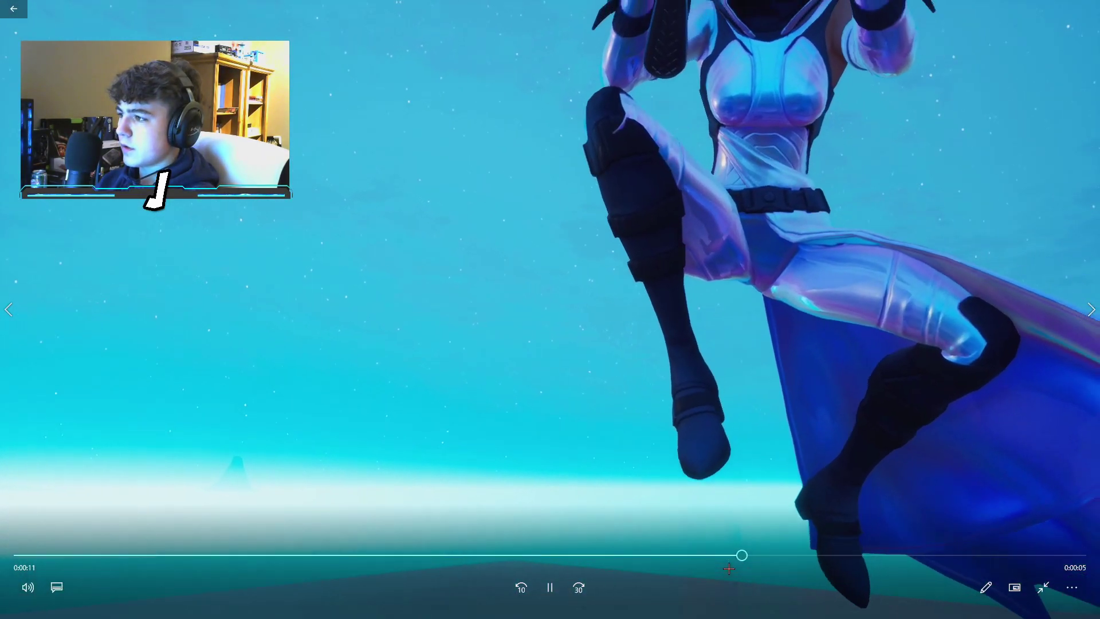
pyautogui.hotkey('alt', 'F4')
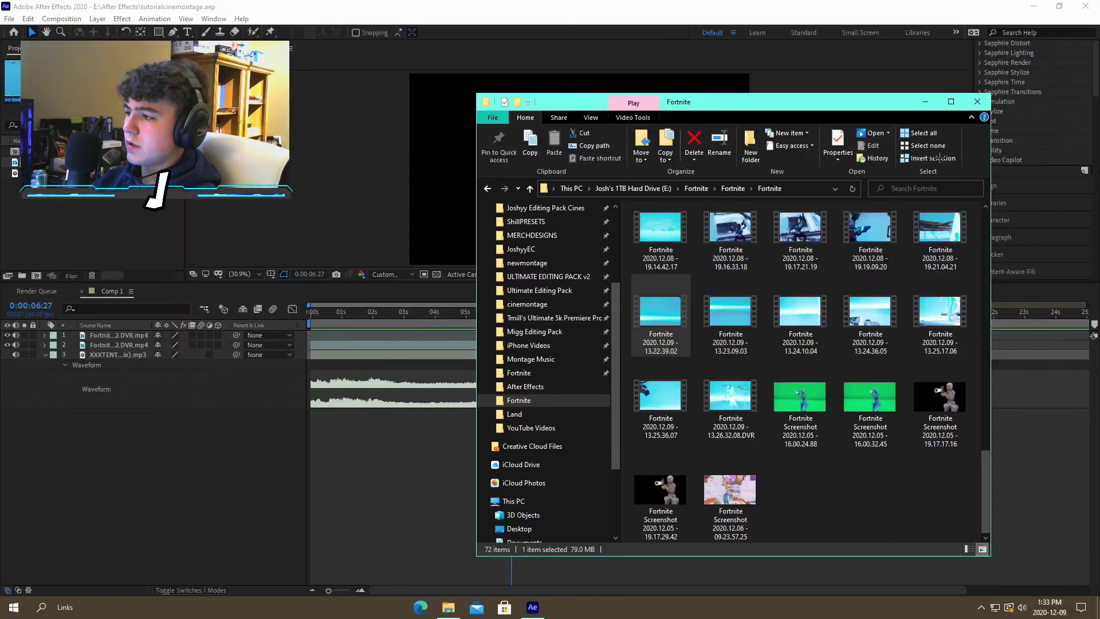
# Add the clip Fortnite 2020.12.09 - 13.22.39.02 as the top layer of Comp 1 and preview its footage
pyautogui.moveTo(657, 324); pyautogui.dragTo(358, 556)
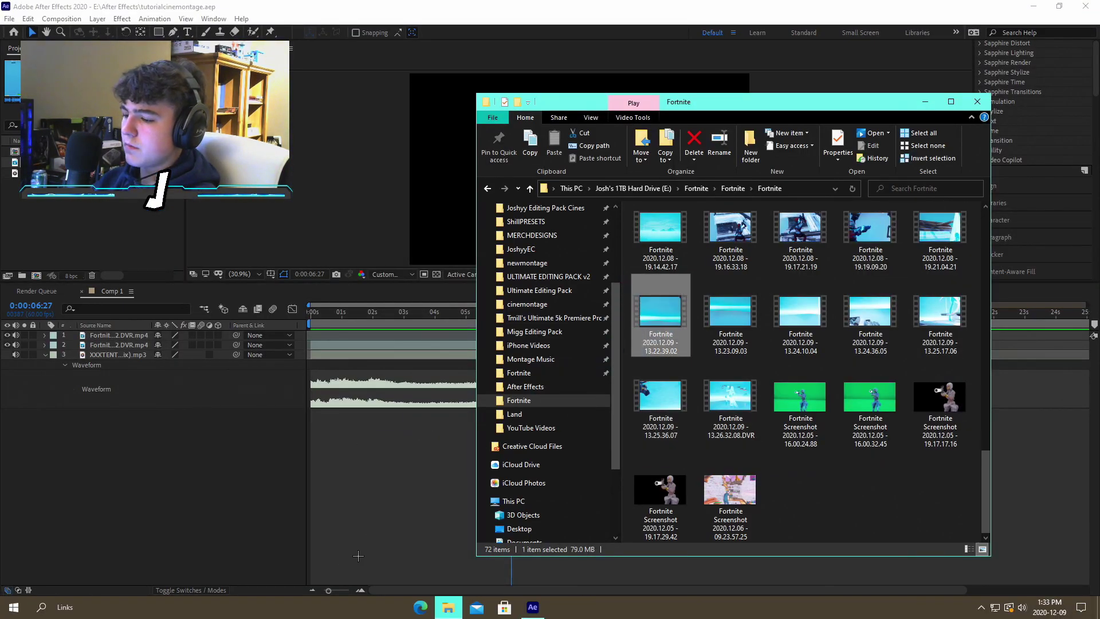
pyautogui.click(311, 589)
pyautogui.click(312, 590)
pyautogui.moveTo(637, 310); pyautogui.dragTo(571, 310)
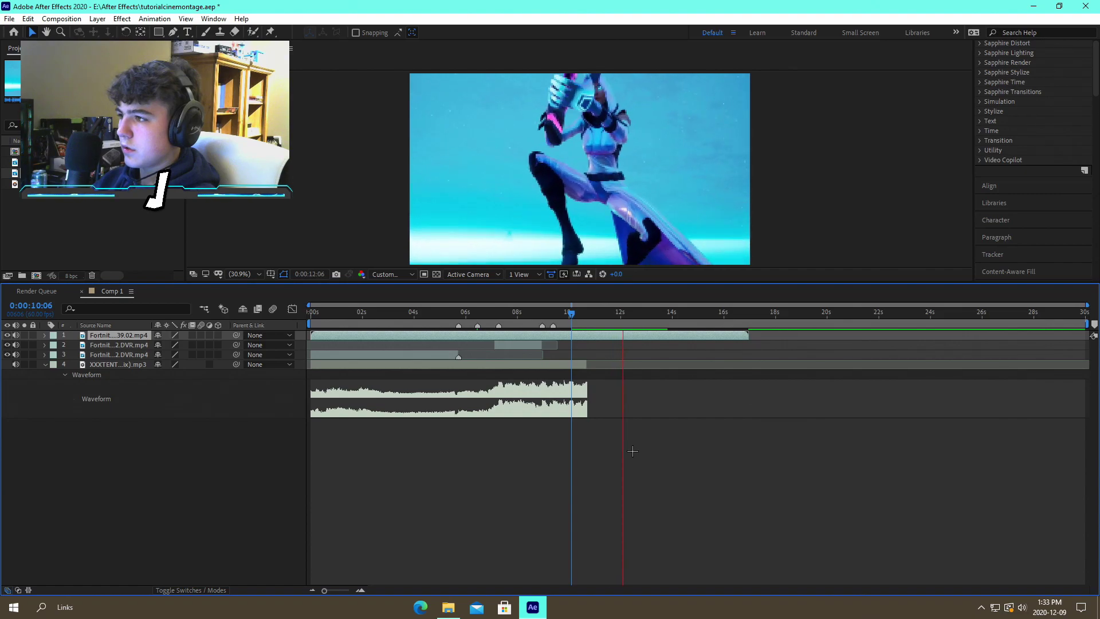
pyautogui.moveTo(603, 314); pyautogui.dragTo(379, 327)
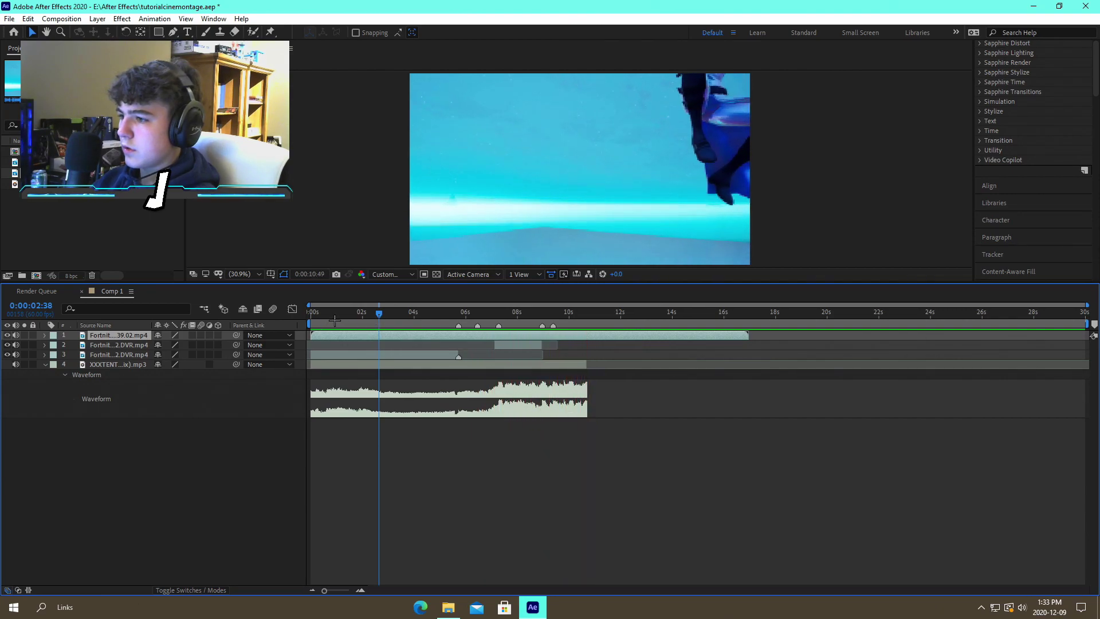
pyautogui.press('space')
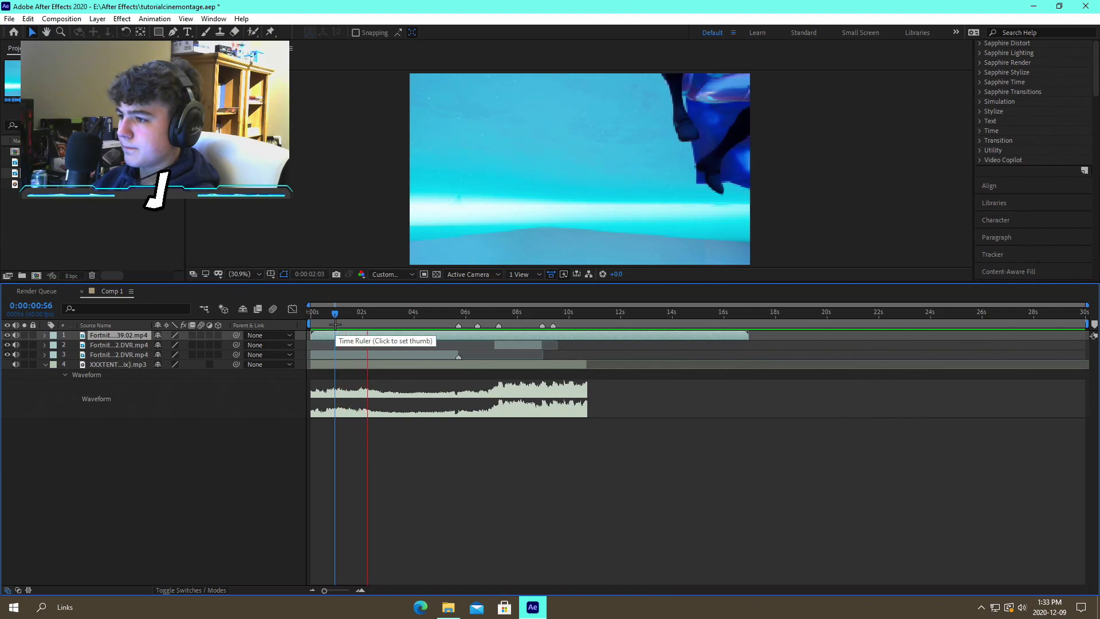
# Trim the cinematic clip to start at 0:00:10:50 and end at 0:00:13:59
pyautogui.moveTo(571, 322); pyautogui.dragTo(591, 342)
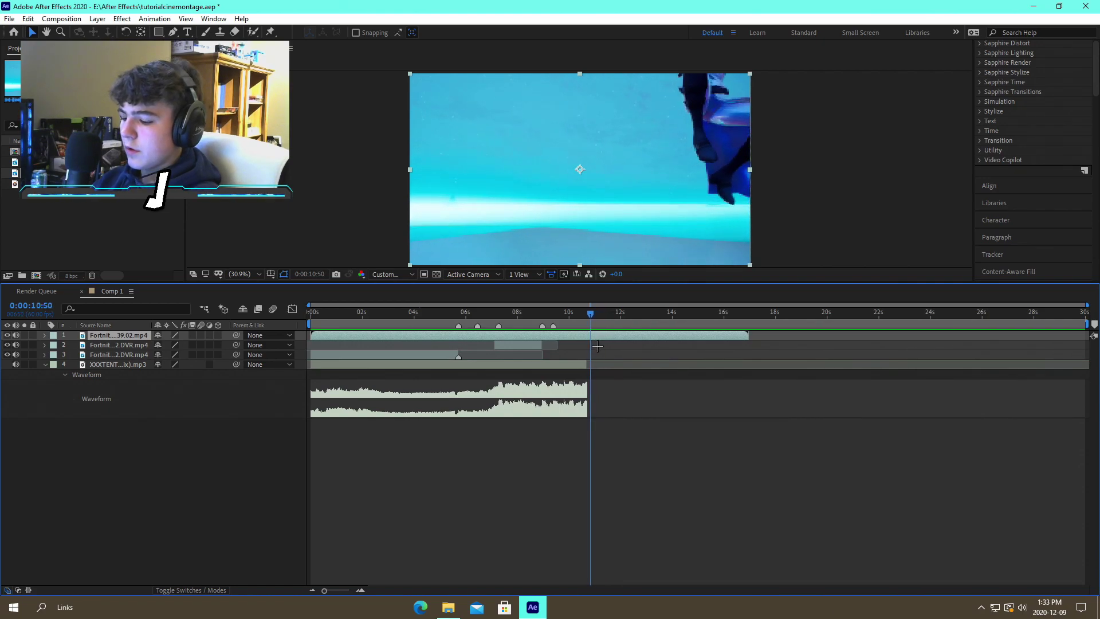
pyautogui.hotkey('alt', '[')
pyautogui.click(579, 343)
pyautogui.press('space')
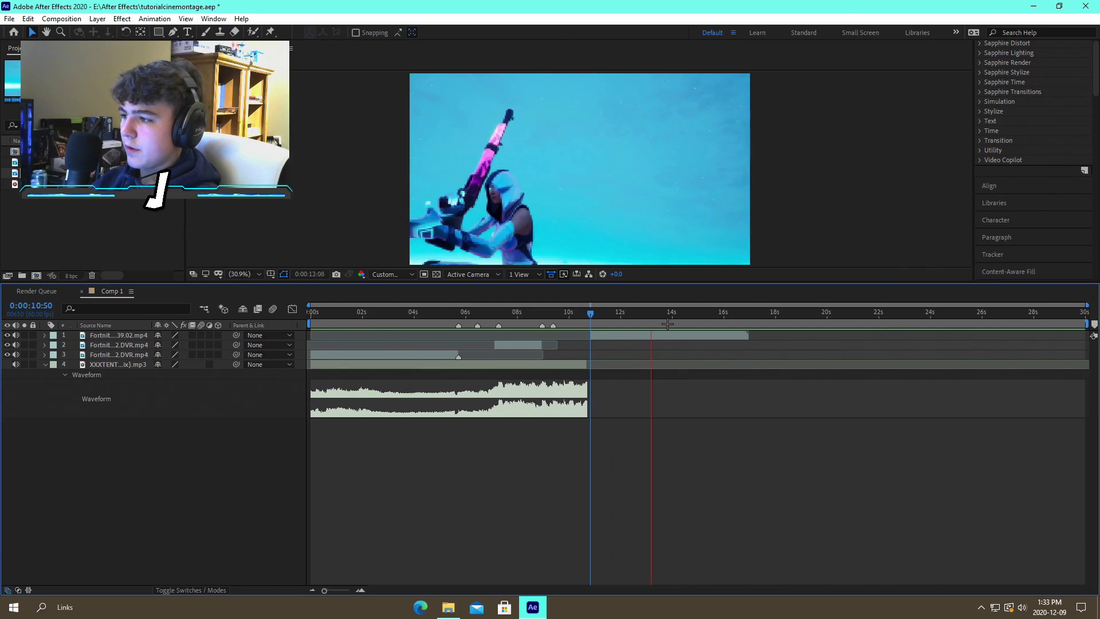
pyautogui.press('space')
pyautogui.moveTo(669, 312); pyautogui.dragTo(671, 312)
pyautogui.click(681, 335)
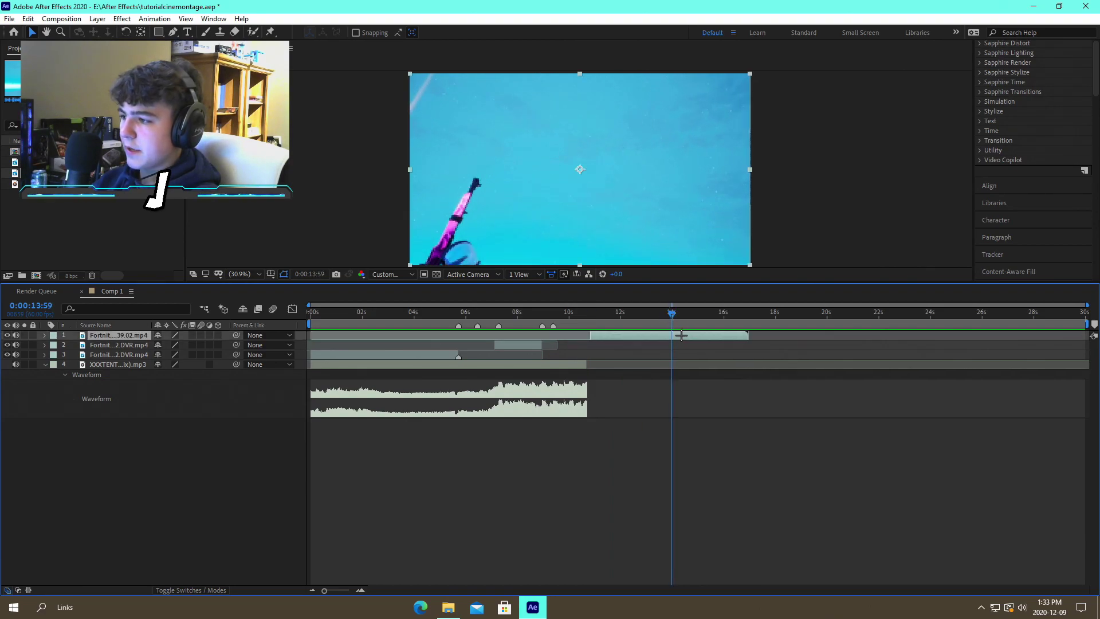
pyautogui.click(643, 375)
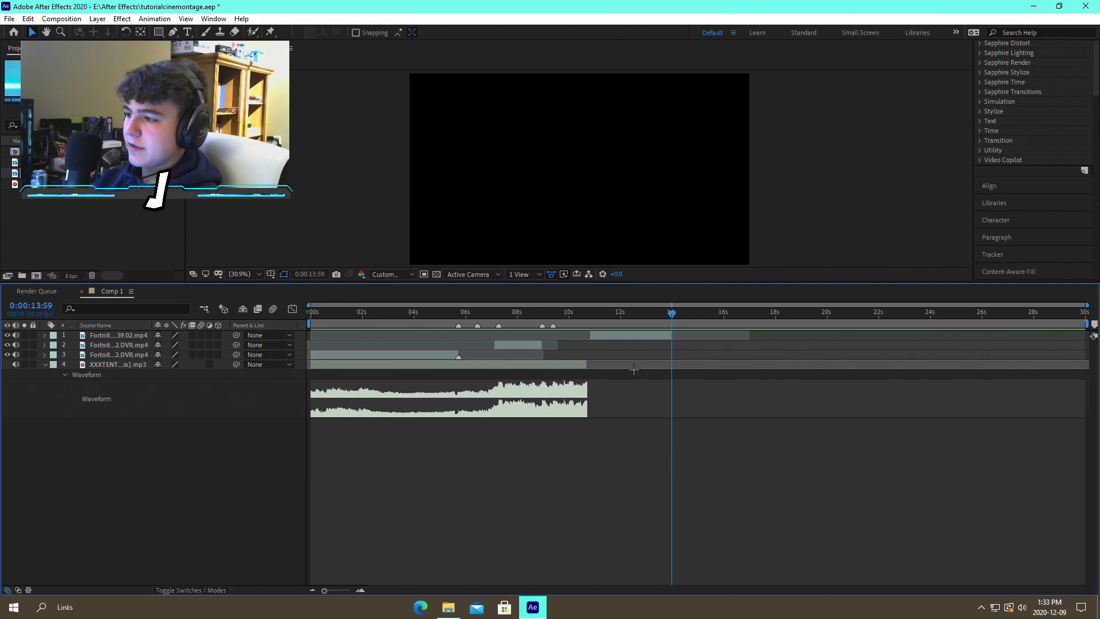
# Preview the trimmed cinematic clip, slide it to start at 0:00:05:42, and check its alignment with the end of the first gameplay segment
pyautogui.press('space')
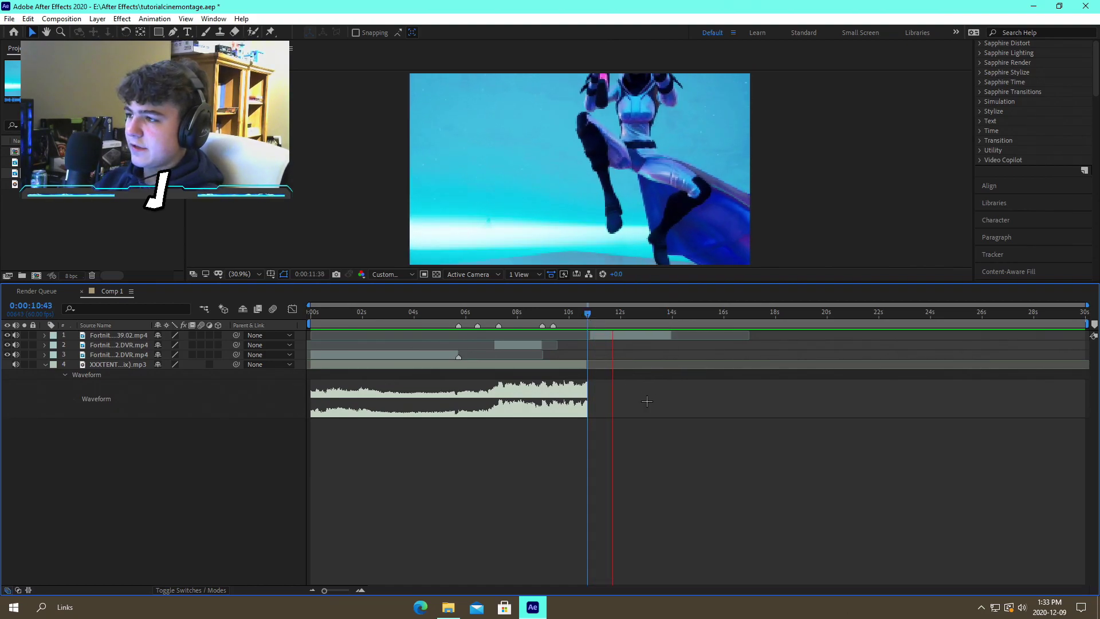
pyautogui.press('space')
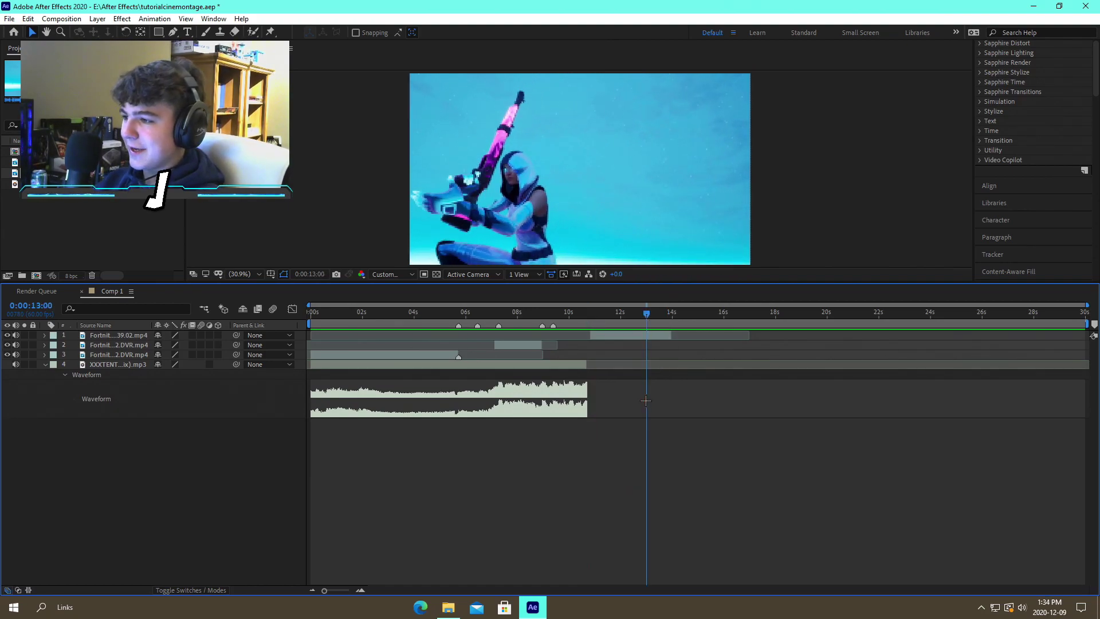
pyautogui.moveTo(590, 336); pyautogui.dragTo(469, 344)
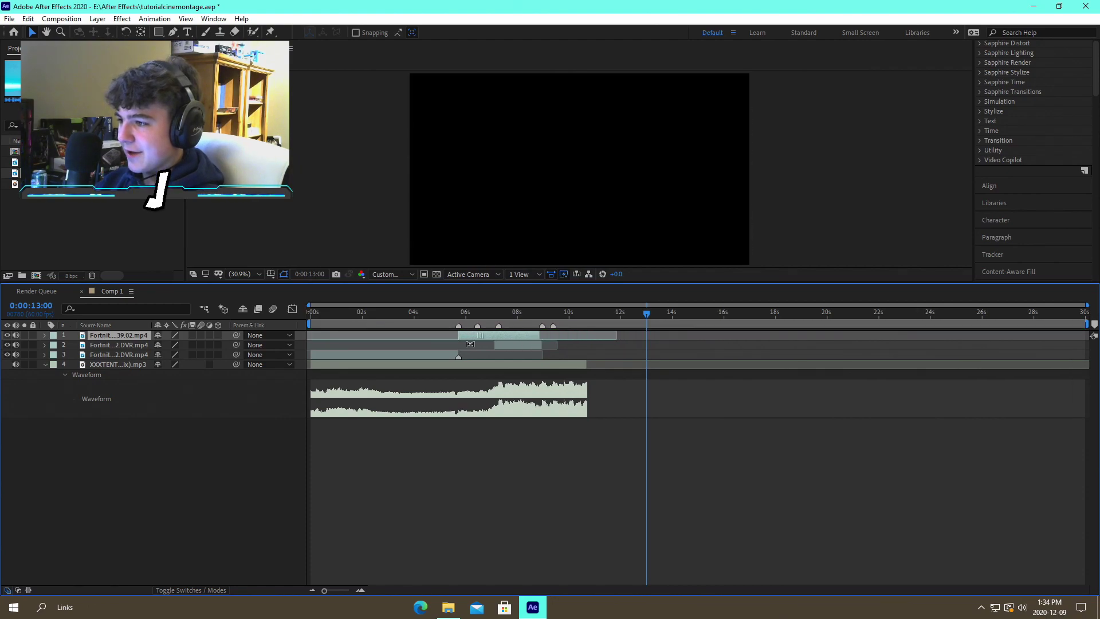
pyautogui.click(457, 312)
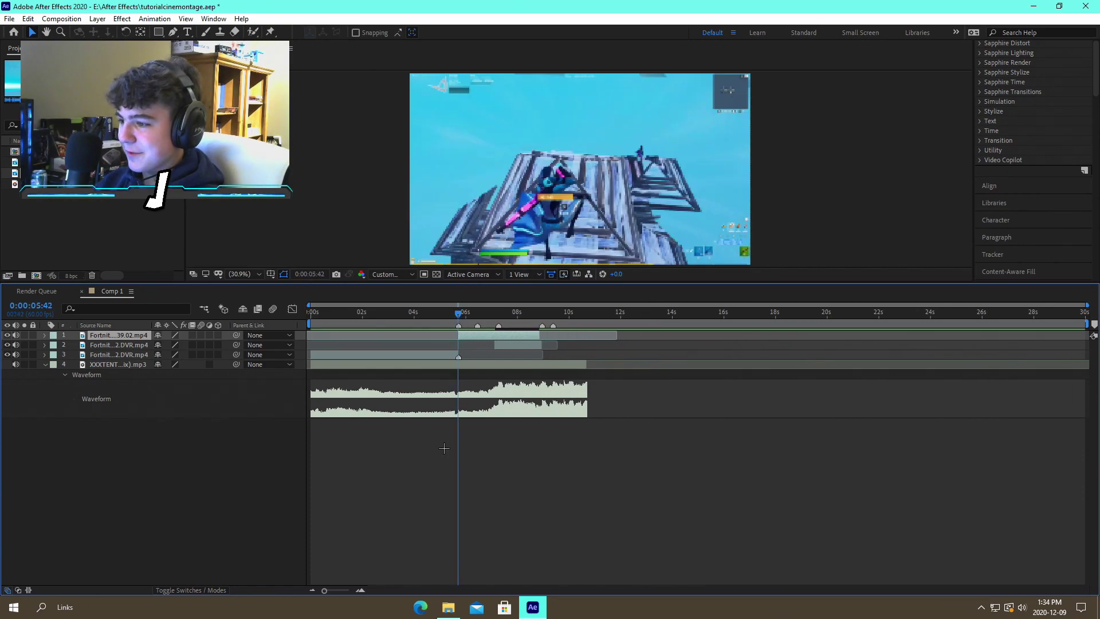
pyautogui.click(360, 591)
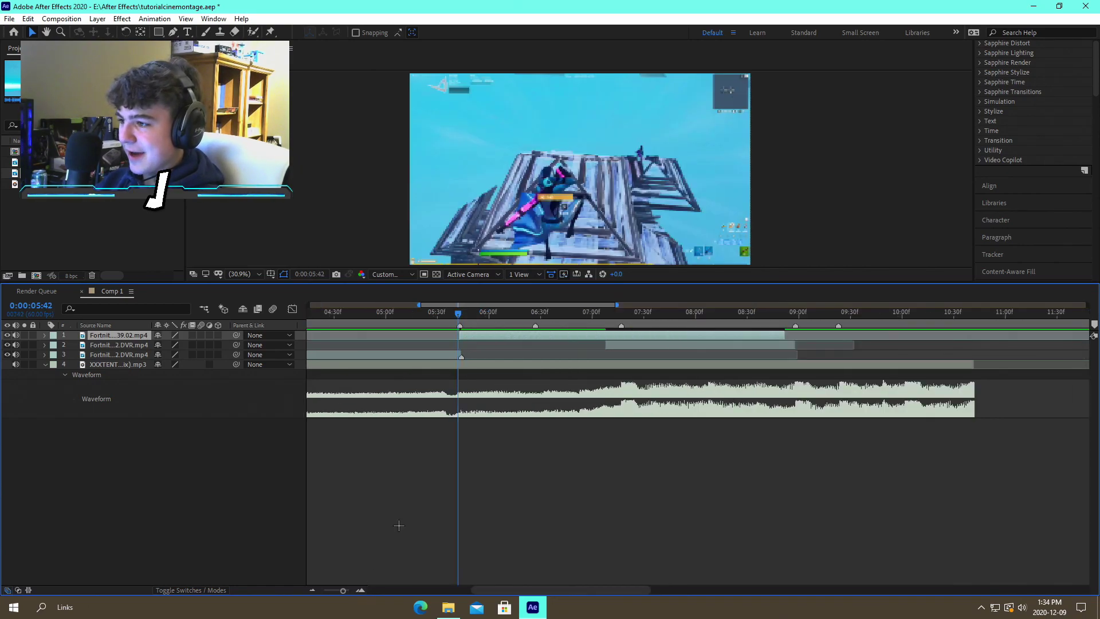
pyautogui.click(362, 591)
pyautogui.moveTo(470, 355); pyautogui.dragTo(461, 354)
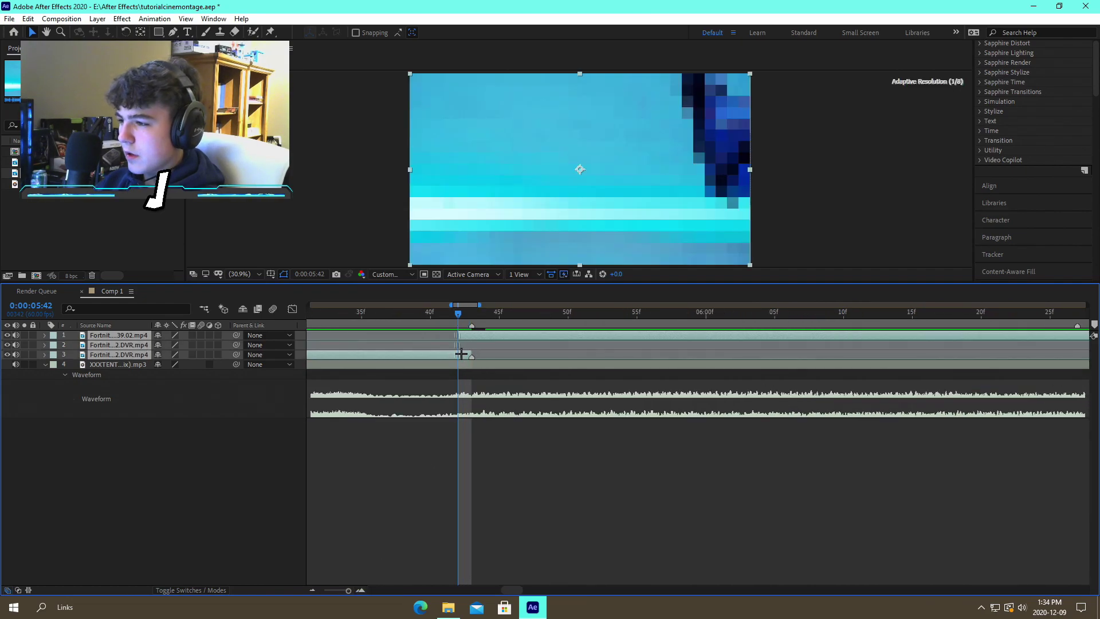
pyautogui.click(312, 590)
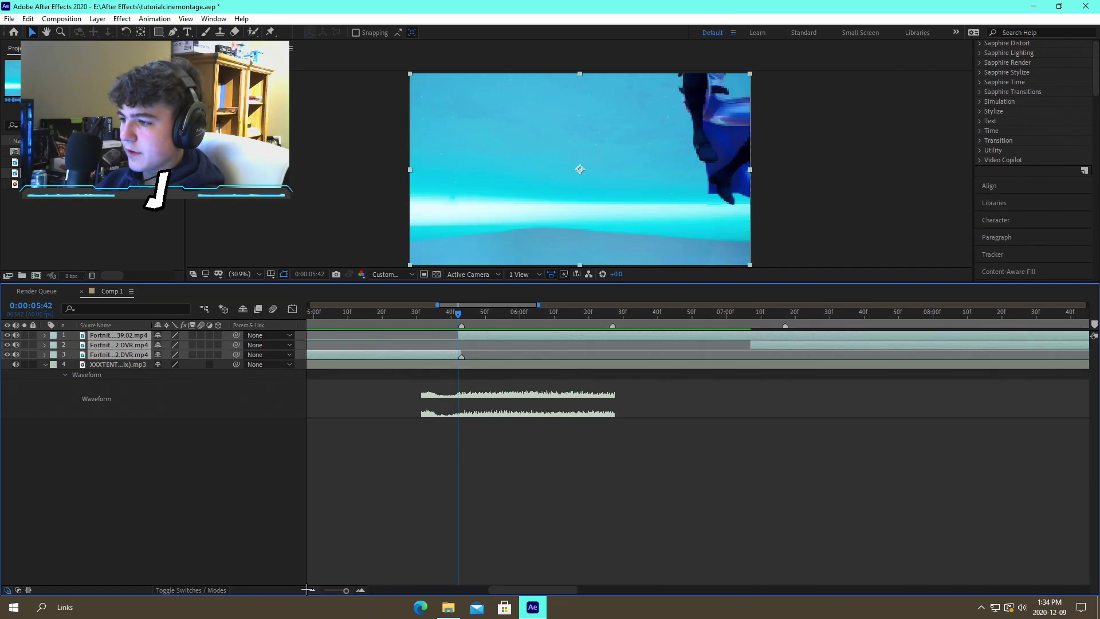
pyautogui.click(312, 590)
pyautogui.click(313, 590)
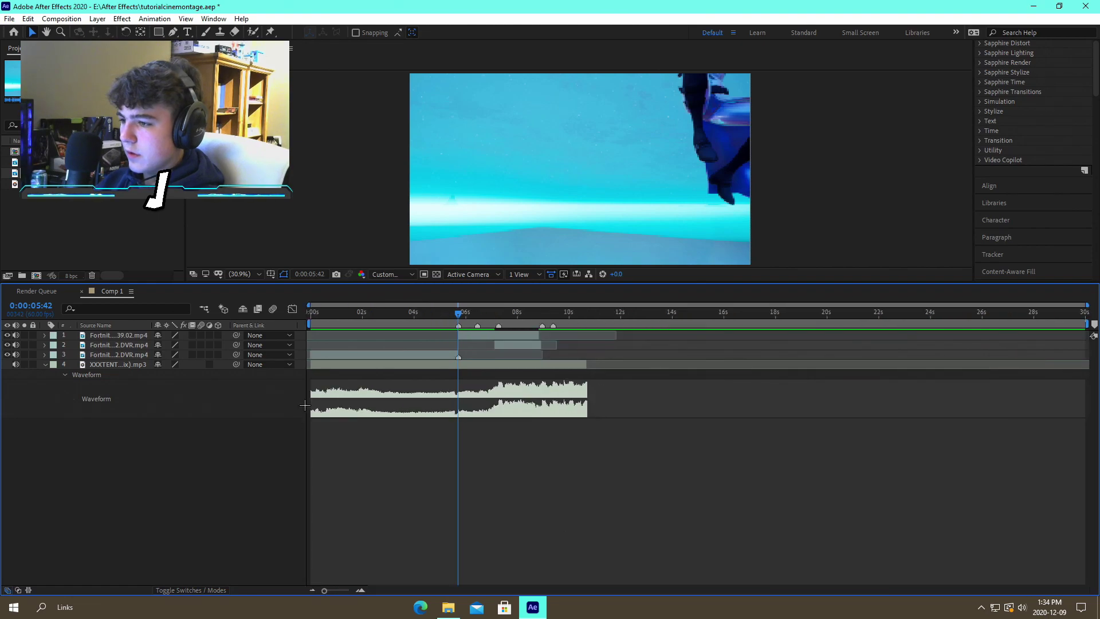
# Nudge the cinematic clip to start exactly at the 0:00:05:43 marker and save the project
pyautogui.click(310, 353)
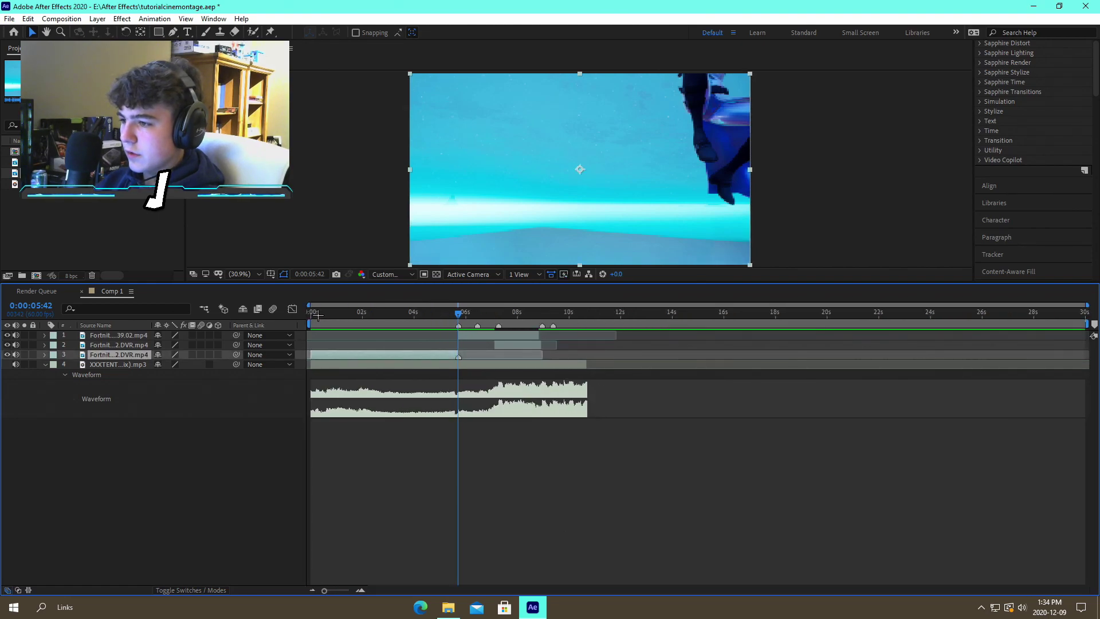
pyautogui.moveTo(318, 314); pyautogui.dragTo(310, 312)
pyautogui.moveTo(312, 312); pyautogui.dragTo(451, 309)
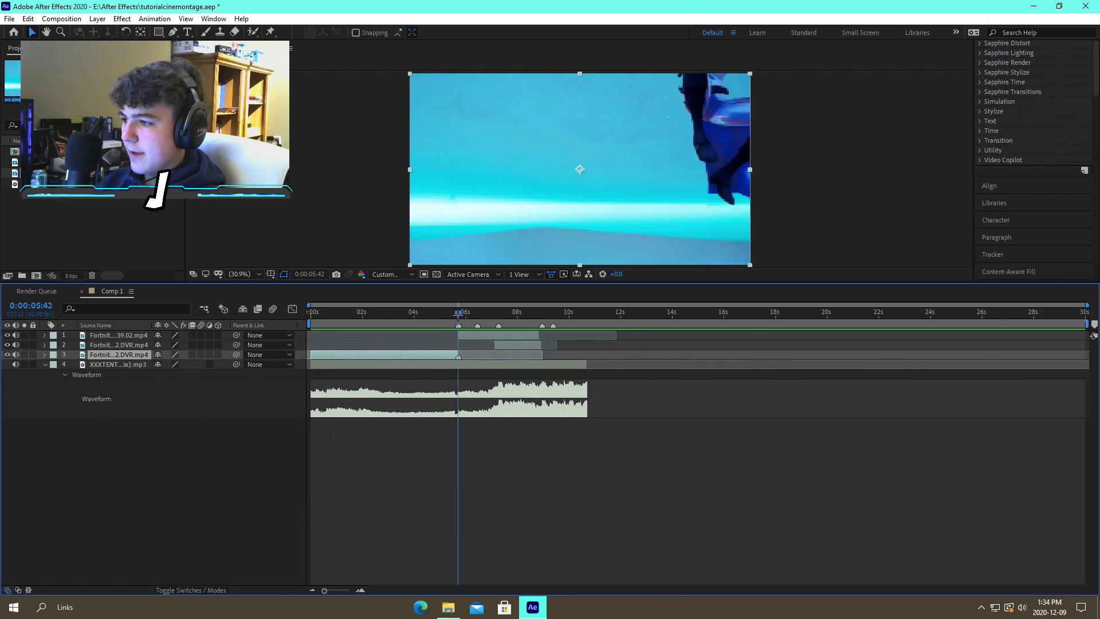
pyautogui.click(361, 590)
pyautogui.click(360, 590)
pyautogui.click(361, 590)
pyautogui.click(361, 590)
pyautogui.click(474, 427)
pyautogui.moveTo(459, 335)
pyautogui.mouseDown()
pyautogui.moveTo(460, 319)
pyautogui.moveTo(555, 327)
pyautogui.moveTo(421, 353)
pyautogui.mouseUp()
pyautogui.click(506, 501)
pyautogui.hotkey('ctrl', 's')
# Preview the cut from the first gameplay segment into the cinematic clip up to the 0:00:06:27 marker
pyautogui.press('space')
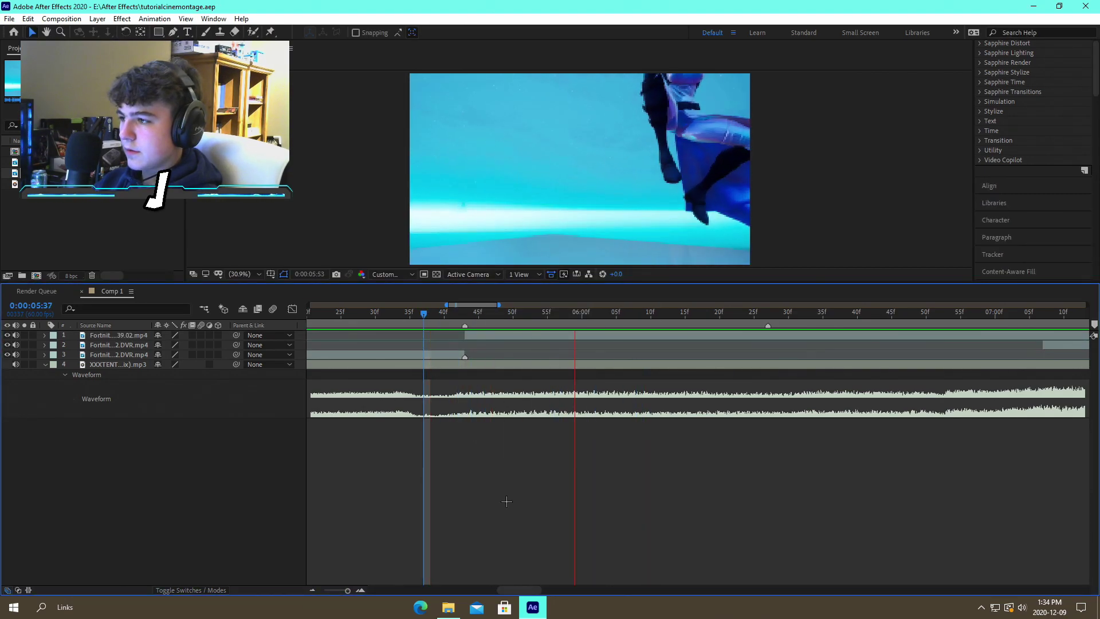
pyautogui.press('space')
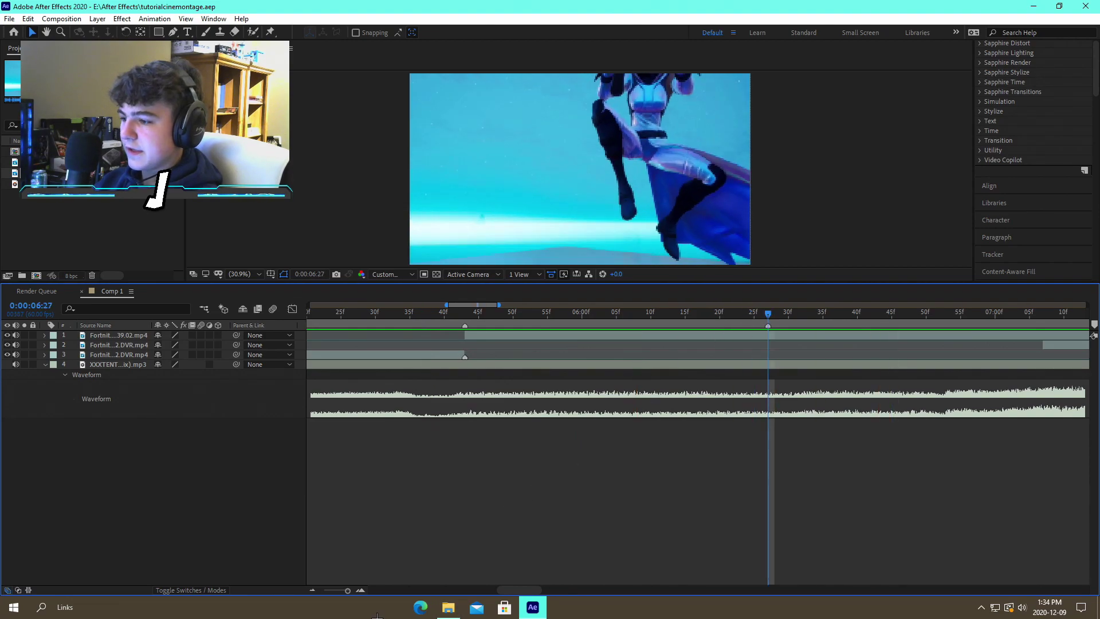
pyautogui.click(311, 590)
pyautogui.click(311, 590)
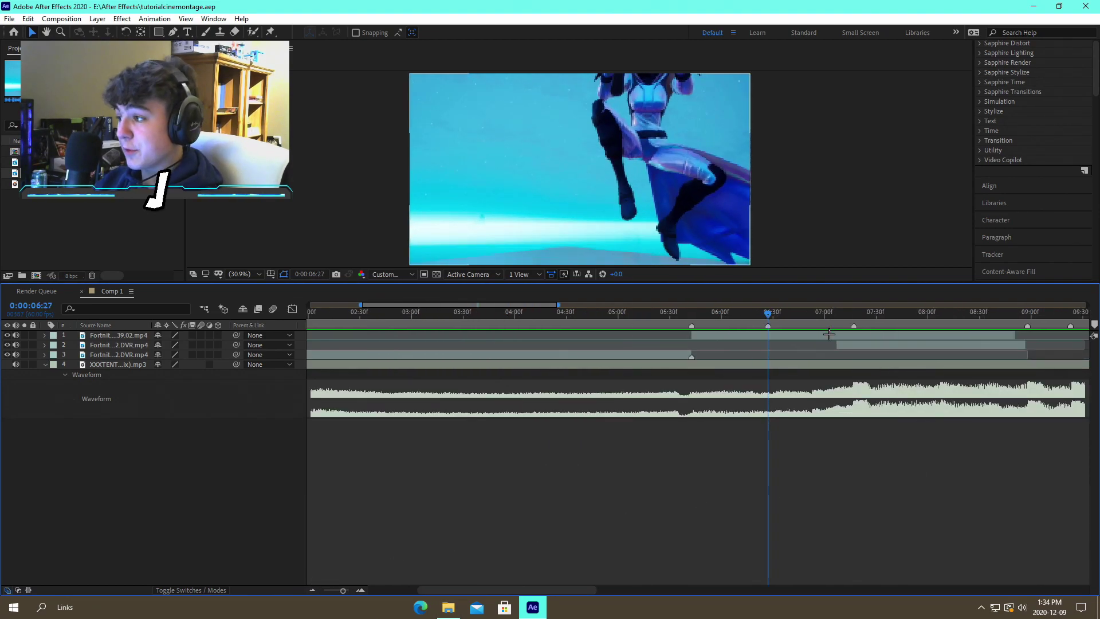
pyautogui.rightClick(829, 334)
pyautogui.click(776, 465)
pyautogui.click(776, 466)
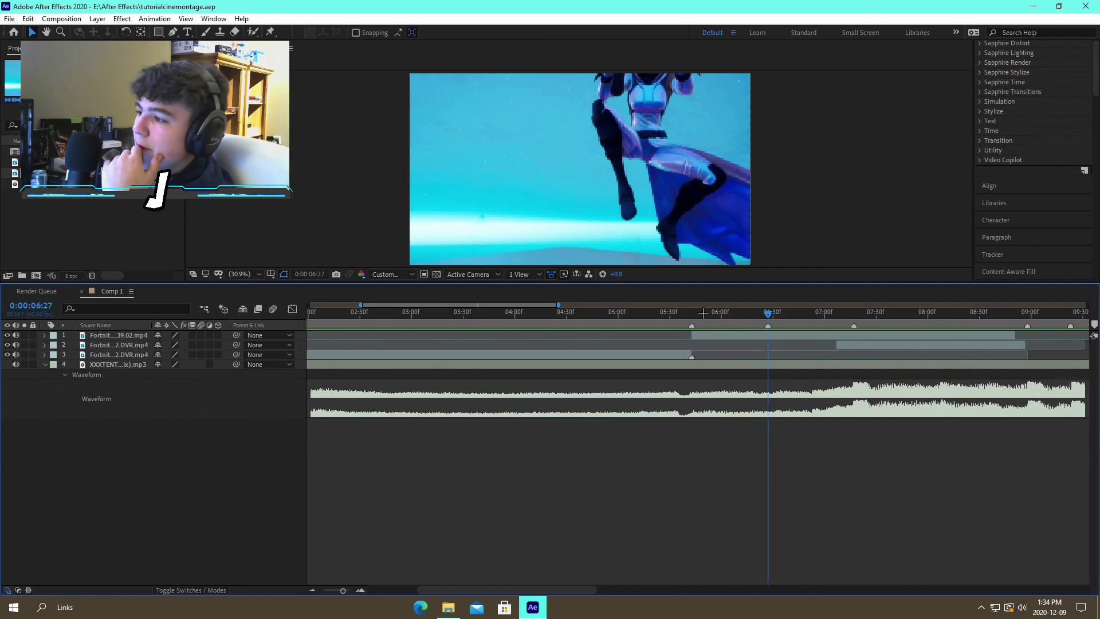
# Enable time remapping on the cinematic clip and add a Time Remap keyframe at its start, 0:00:05:43
pyautogui.click(699, 312)
pyautogui.moveTo(698, 312); pyautogui.dragTo(692, 313)
pyautogui.click(708, 336)
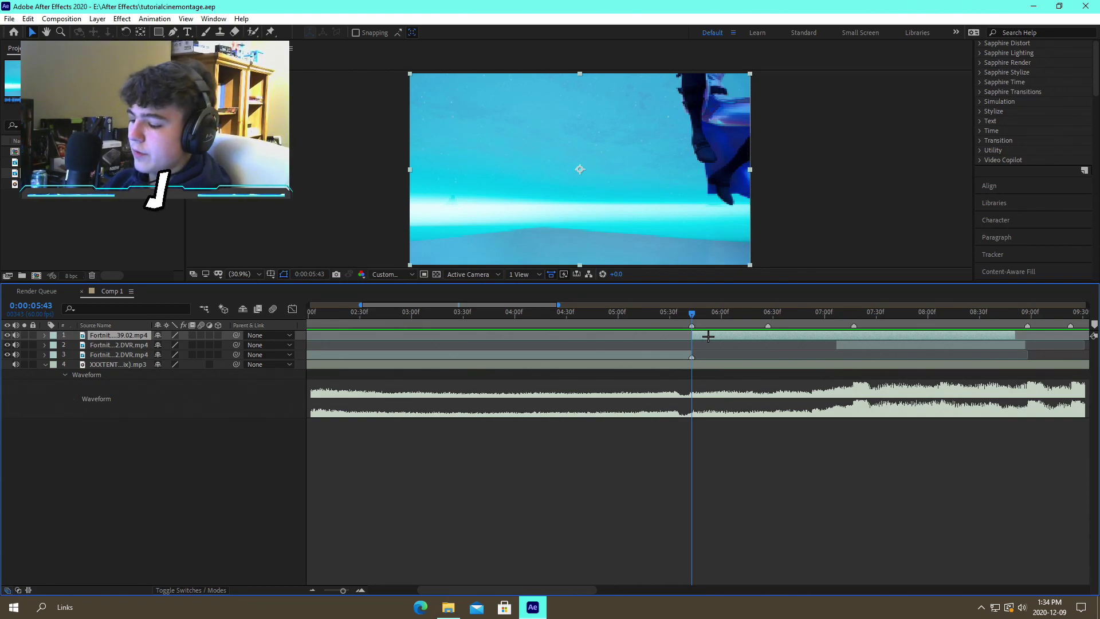
pyautogui.hotkey('ctrl', 'alt', 't')
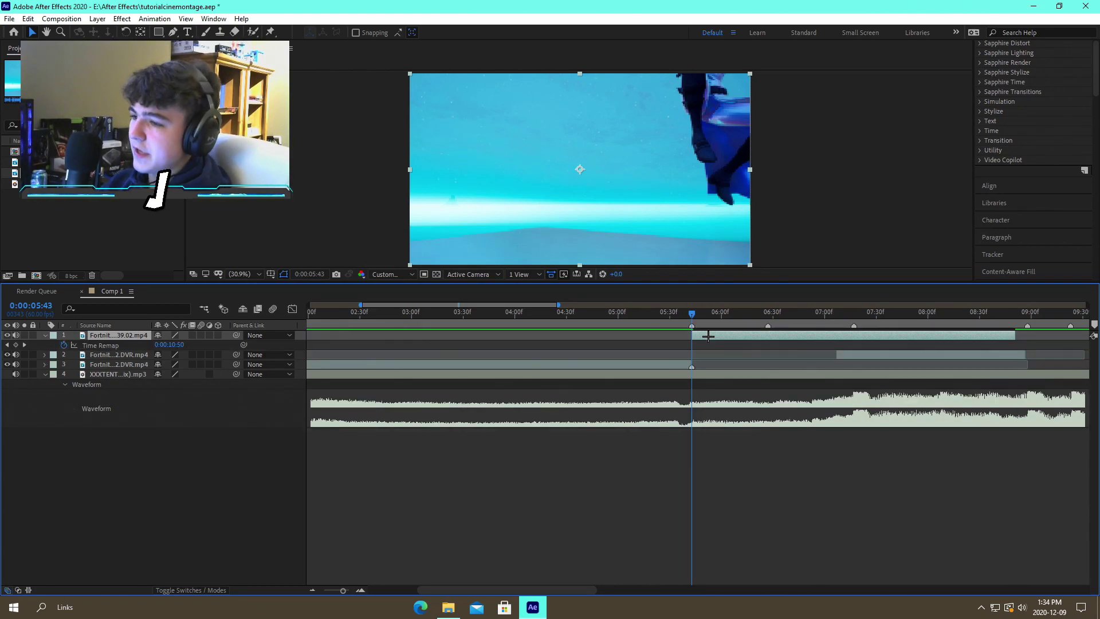
pyautogui.click(16, 344)
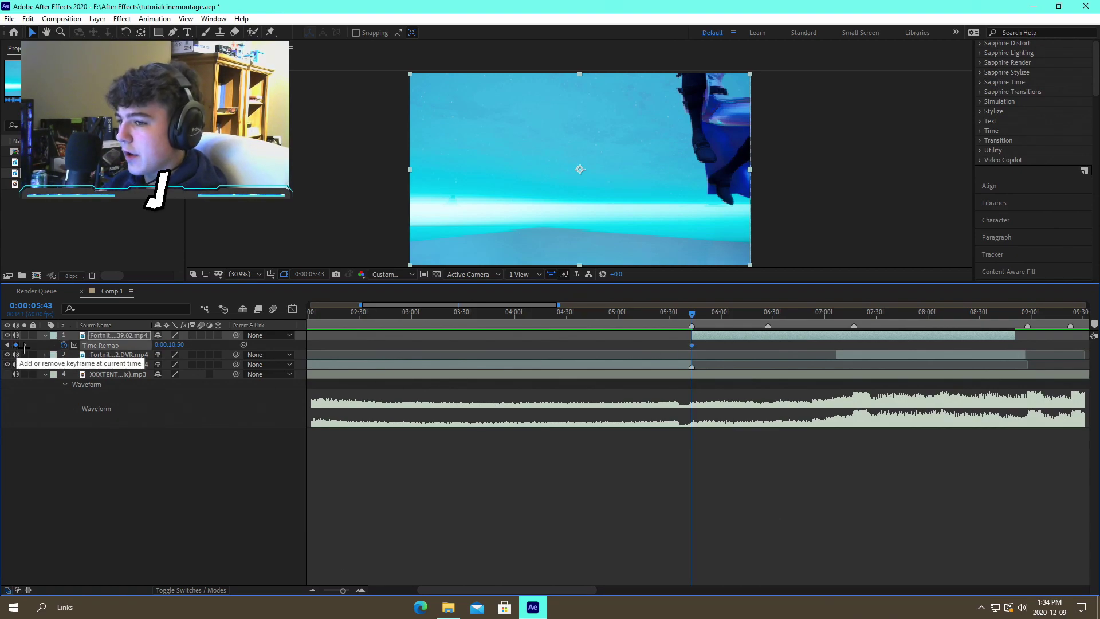
# Add a Time Remap keyframe at the cinematic clip's end, 0:00:08:51, and move that keyframe to the 0:00:06:27 marker
pyautogui.moveTo(692, 311); pyautogui.dragTo(1017, 322)
pyautogui.click(358, 580)
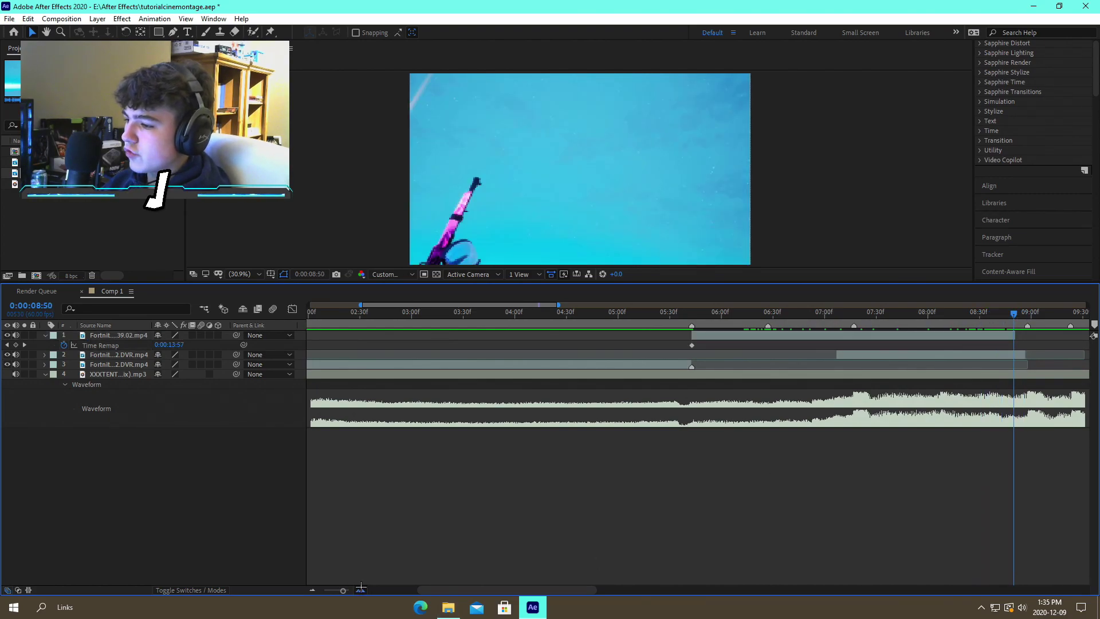
pyautogui.click(360, 590)
pyautogui.moveTo(1015, 313); pyautogui.dragTo(1027, 313)
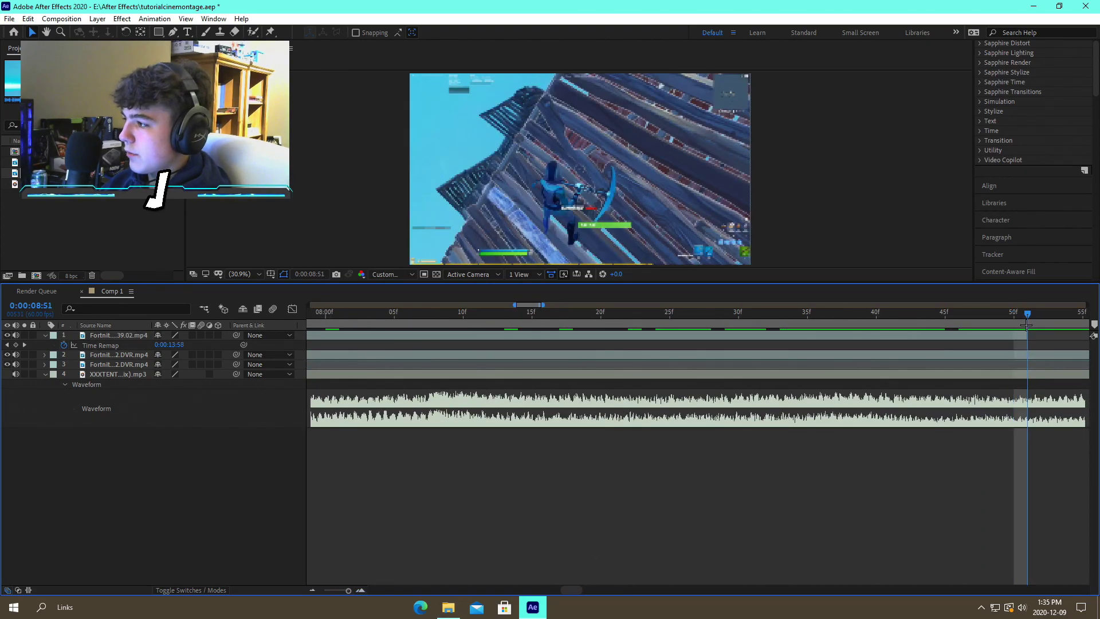
pyautogui.click(312, 589)
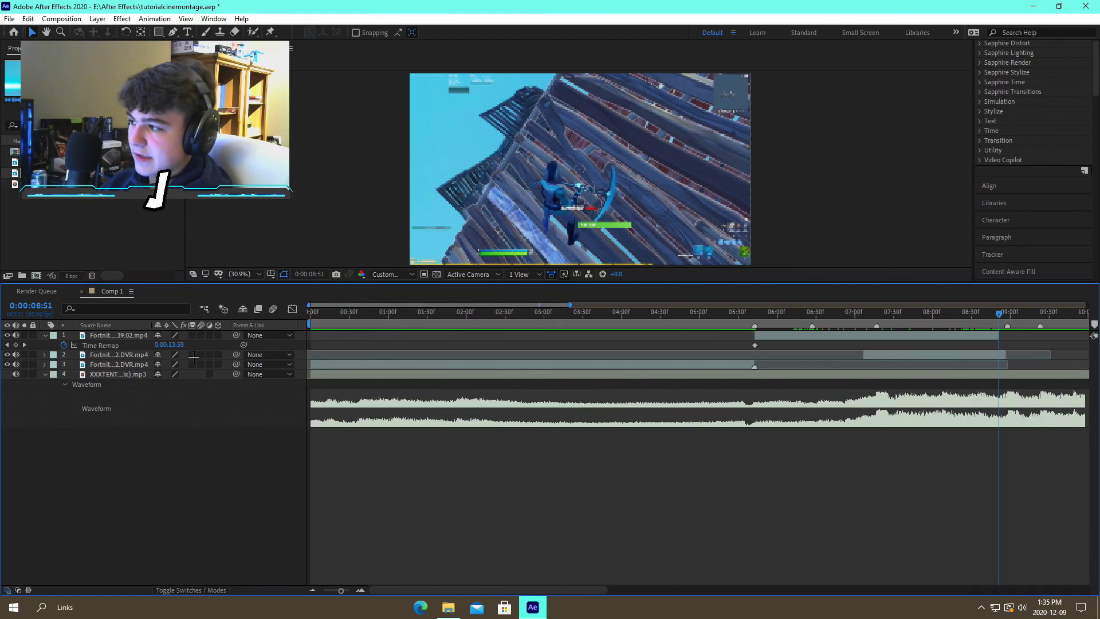
pyautogui.click(15, 345)
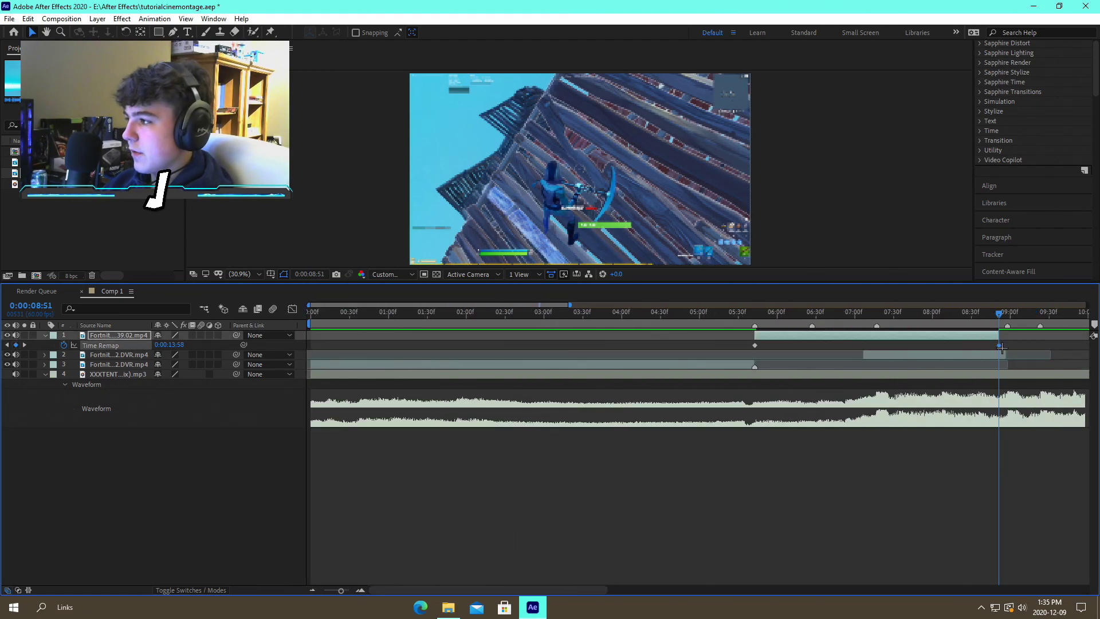
pyautogui.moveTo(998, 345)
pyautogui.mouseDown()
pyautogui.moveTo(902, 356)
pyautogui.moveTo(992, 355)
pyautogui.mouseUp()
pyautogui.moveTo(870, 356); pyautogui.dragTo(811, 356)
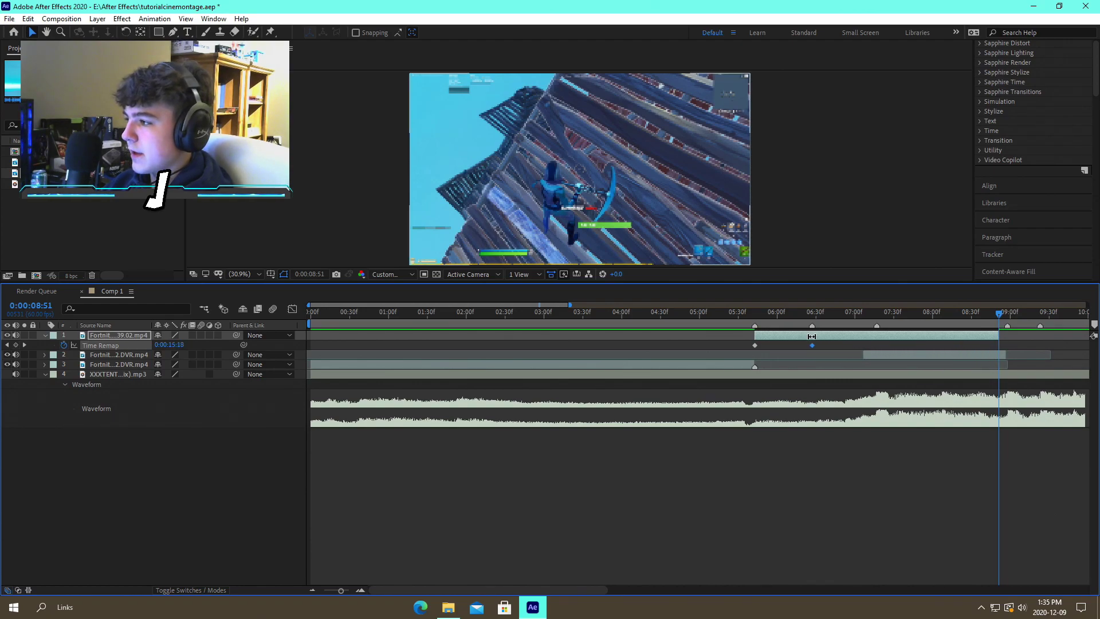
# Trim the cinematic clip's end to the 0:00:06:27 marker and preview the cut from gameplay into it
pyautogui.click(811, 312)
pyautogui.hotkey('alt', ']')
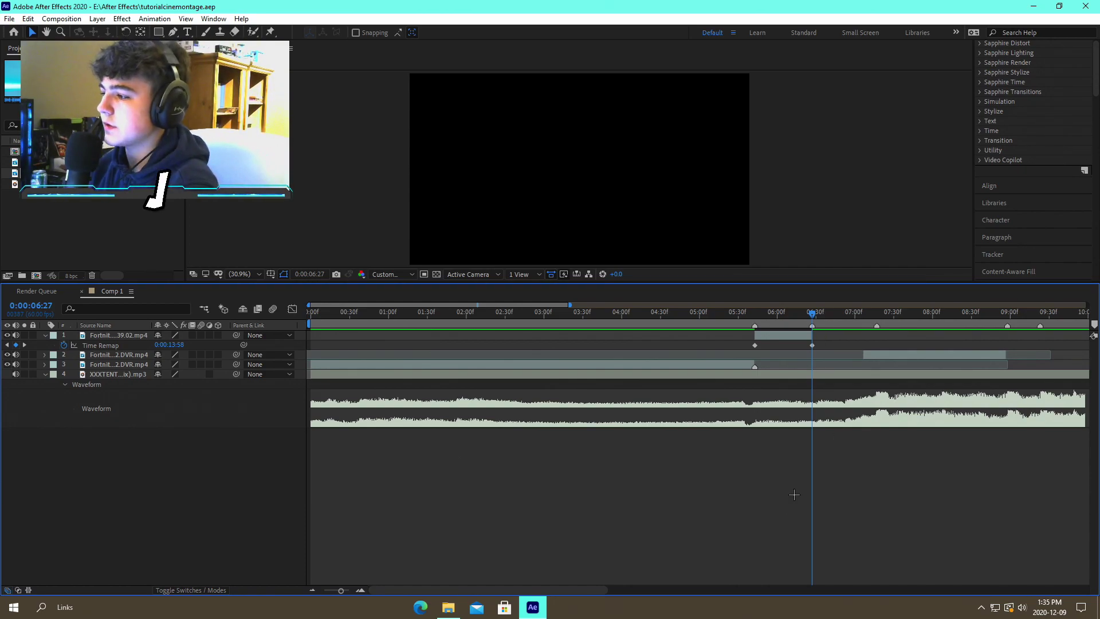
pyautogui.press('space')
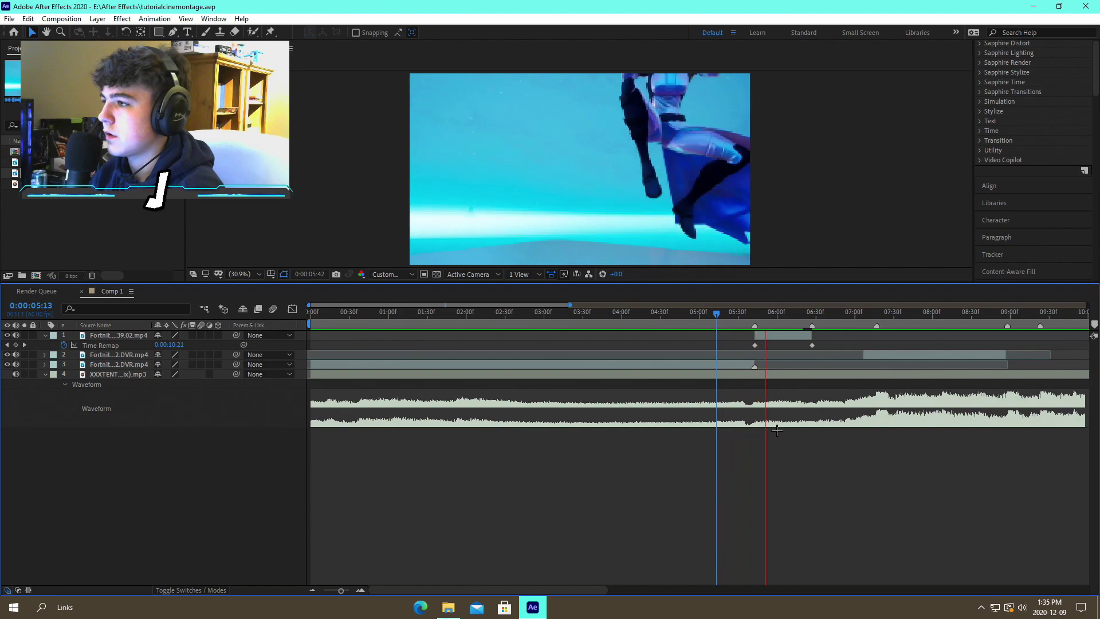
pyautogui.press('space')
pyautogui.moveTo(757, 315); pyautogui.dragTo(785, 337)
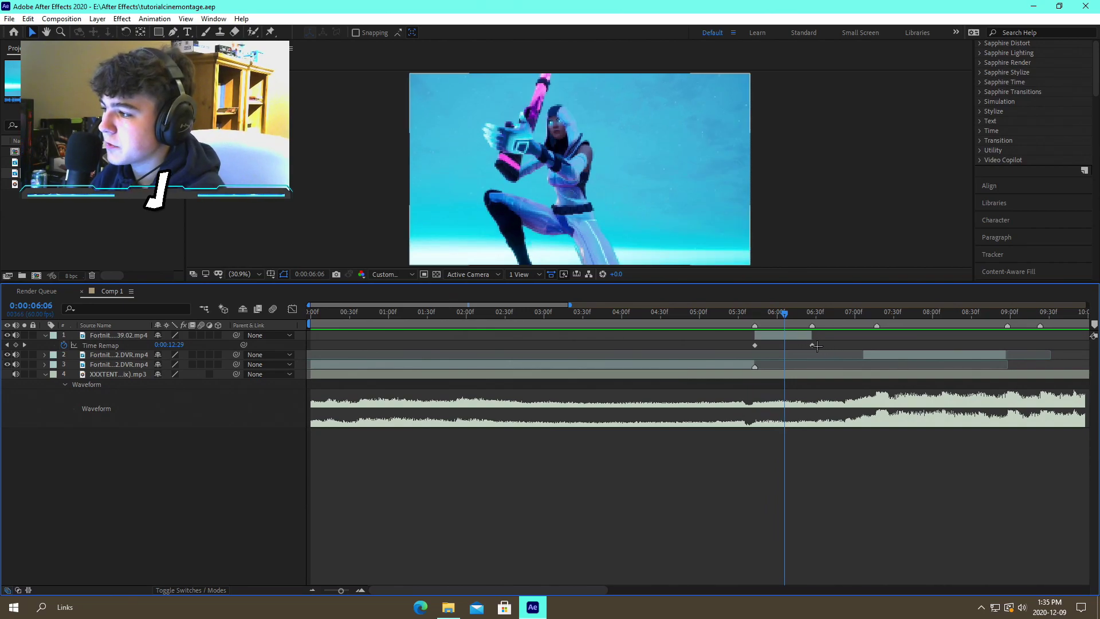
# Apply Easy Ease to the cinematic clip's two Time Remap keyframes at 0:00:05:43 and 0:00:06:27
pyautogui.moveTo(828, 342); pyautogui.dragTo(742, 347)
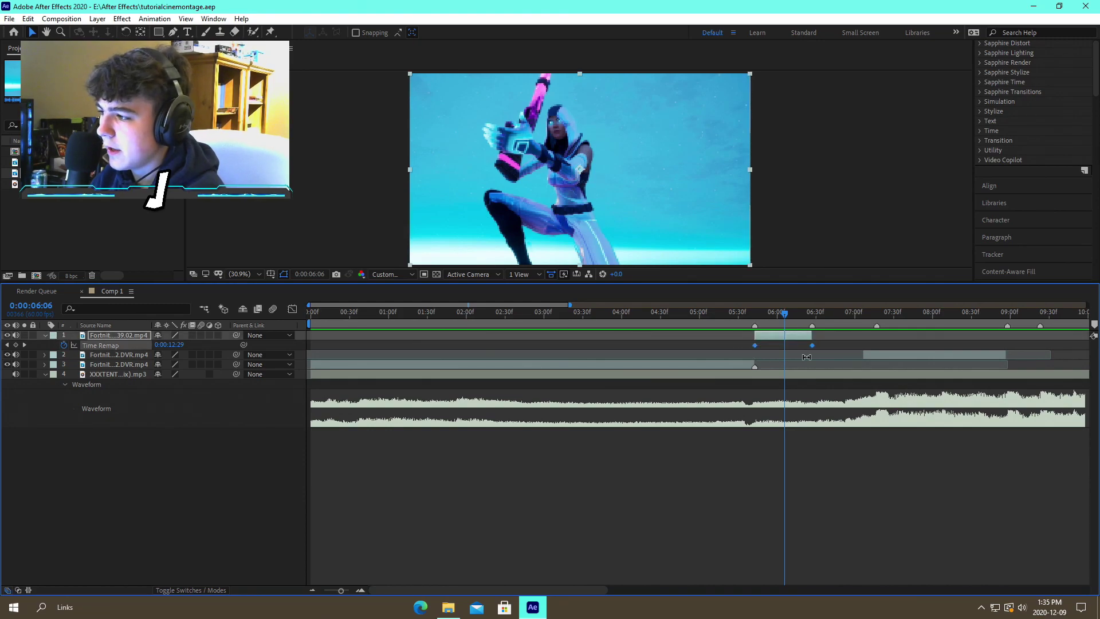
pyautogui.click(834, 345)
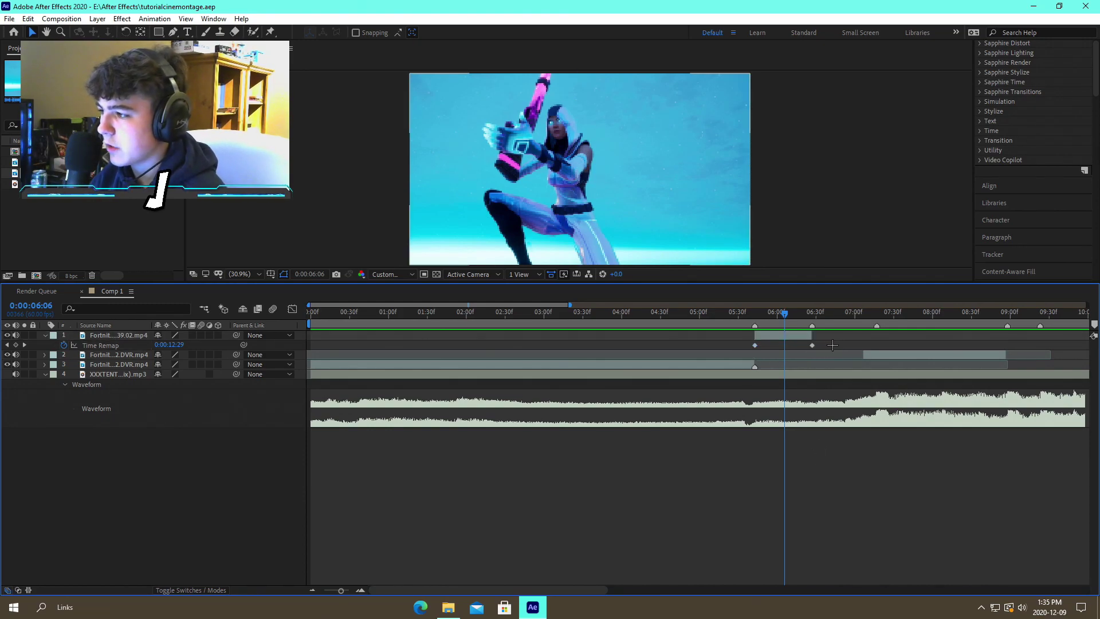
pyautogui.moveTo(826, 346); pyautogui.dragTo(732, 347)
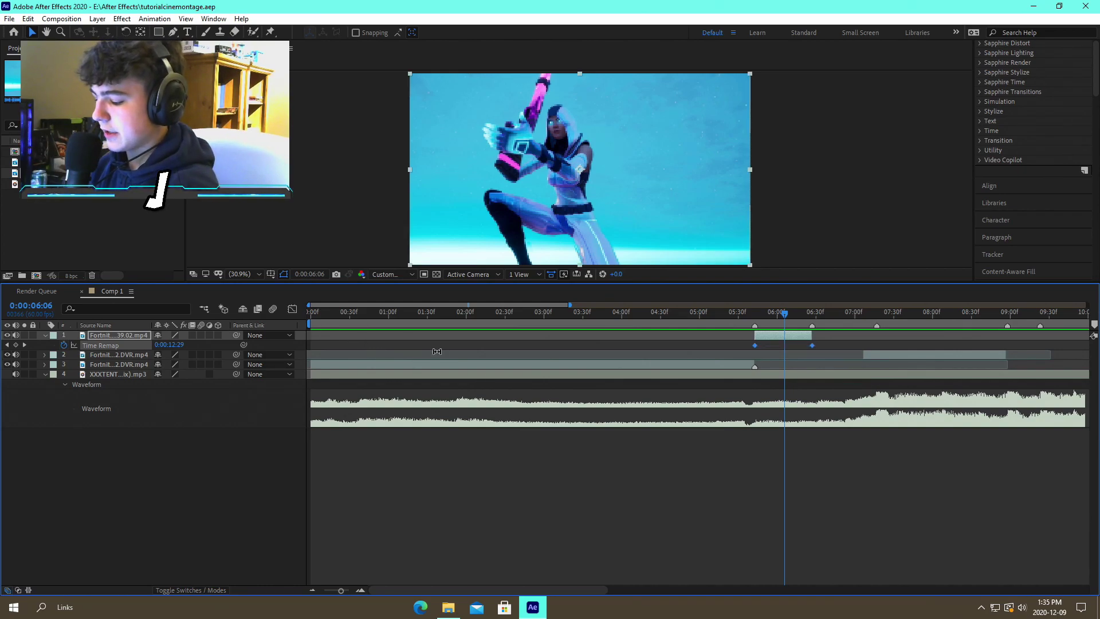
pyautogui.press('F9')
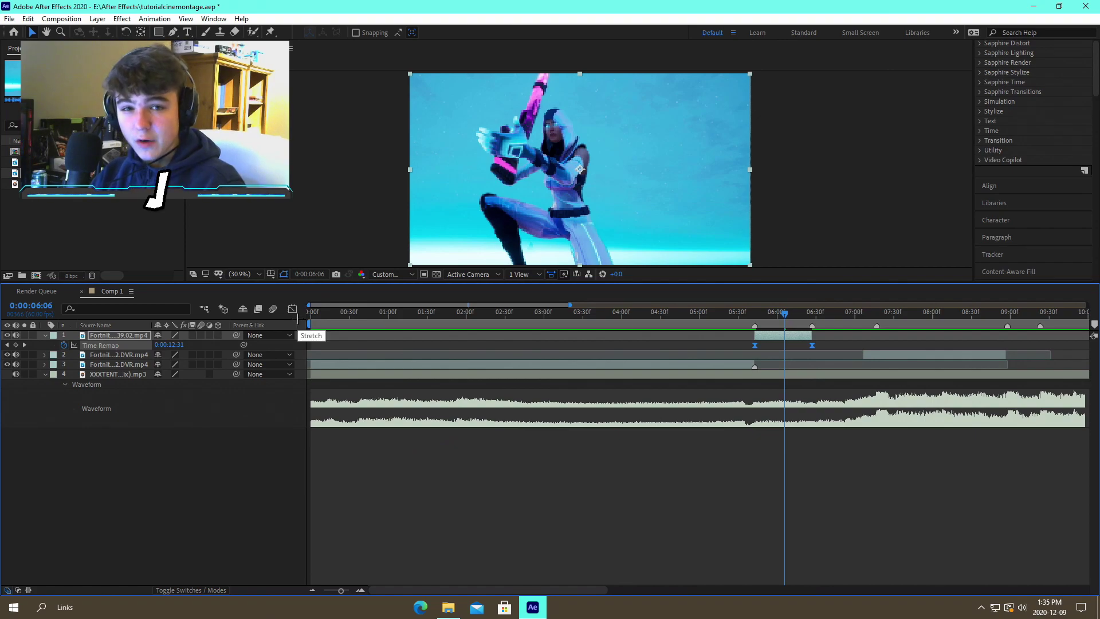
# Reshape the Time Remap curve in the graph editor to be steep at both keyframes and nearly flat between them, and save the project
pyautogui.click(292, 310)
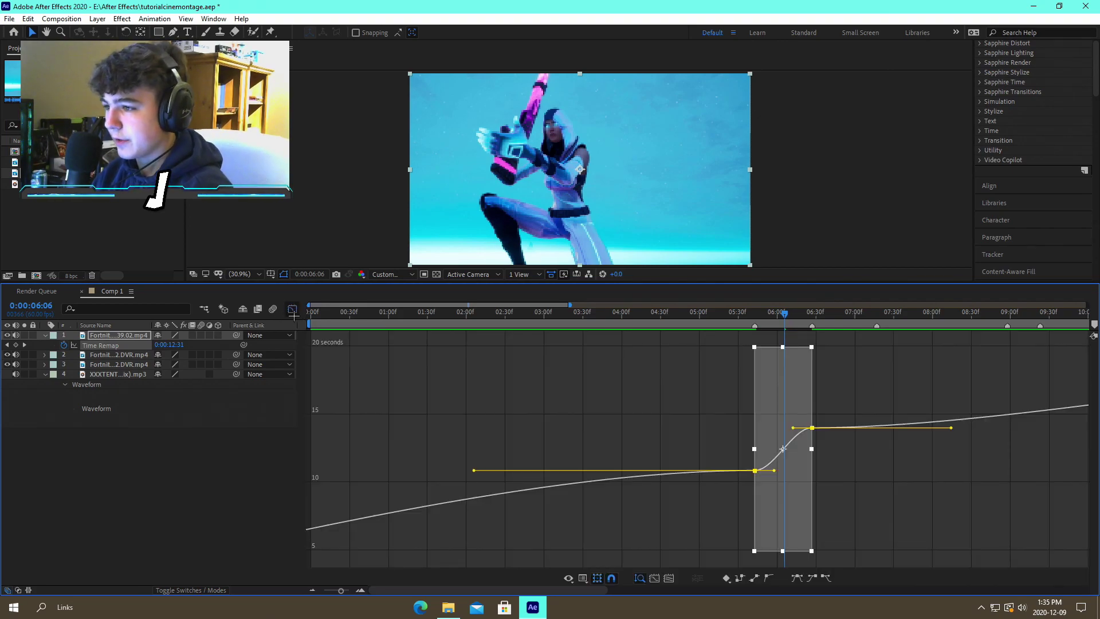
pyautogui.click(359, 589)
pyautogui.click(359, 589)
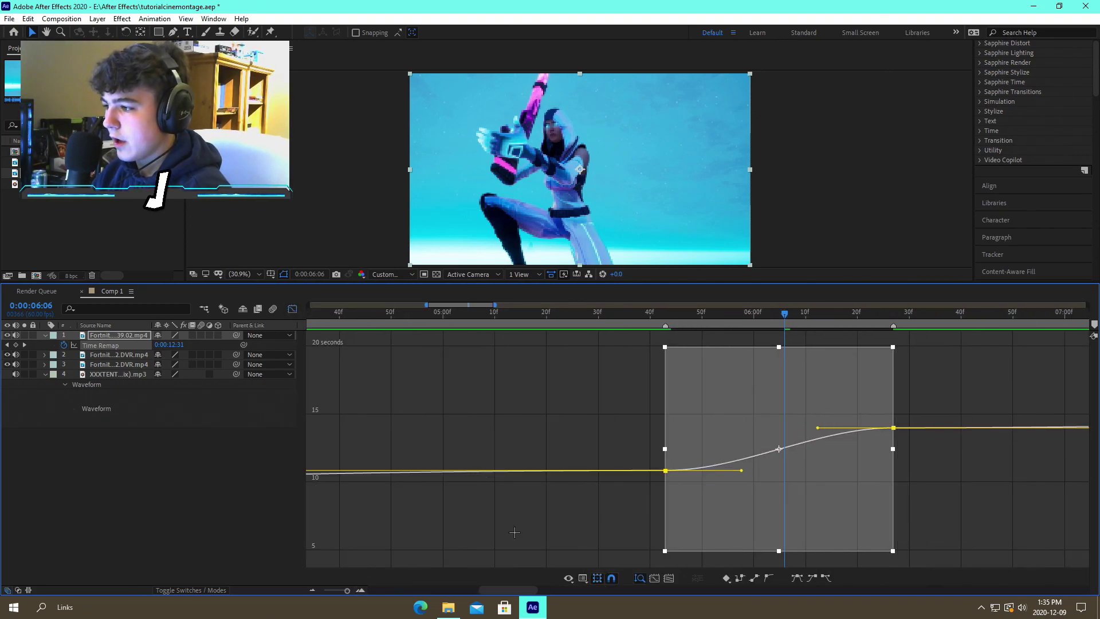
pyautogui.click(570, 523)
pyautogui.moveTo(496, 590); pyautogui.dragTo(506, 589)
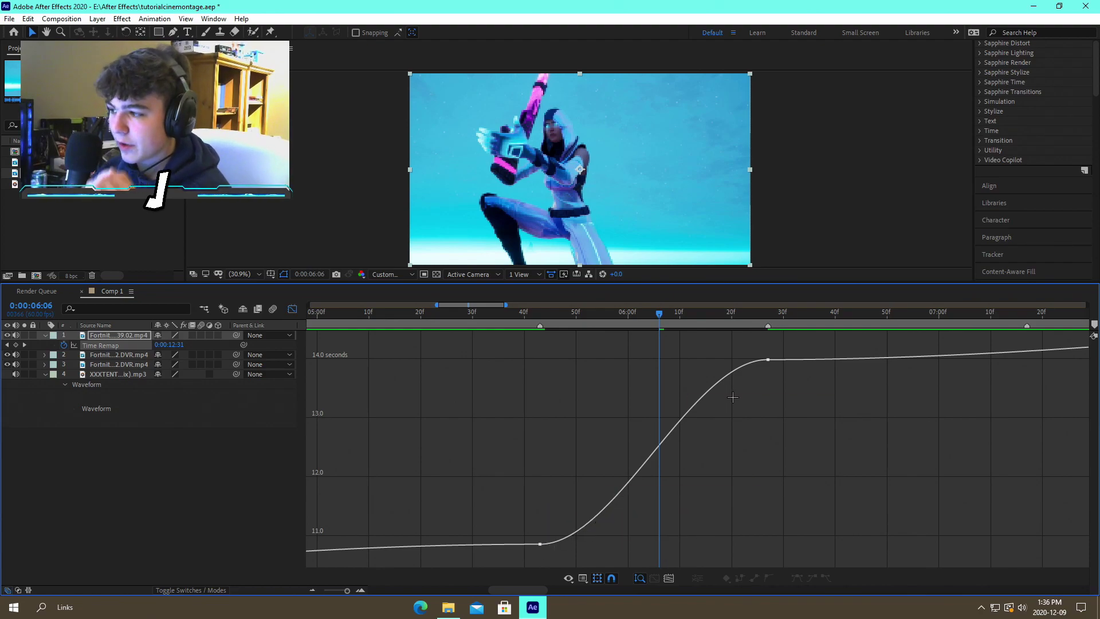
pyautogui.moveTo(509, 591); pyautogui.dragTo(518, 591)
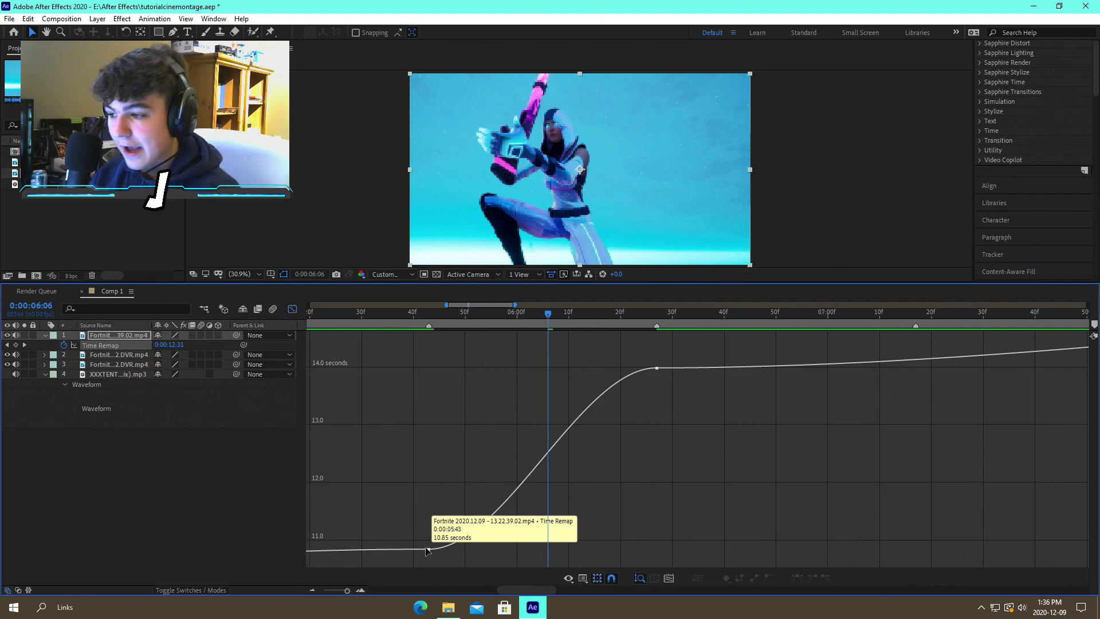
pyautogui.click(429, 550)
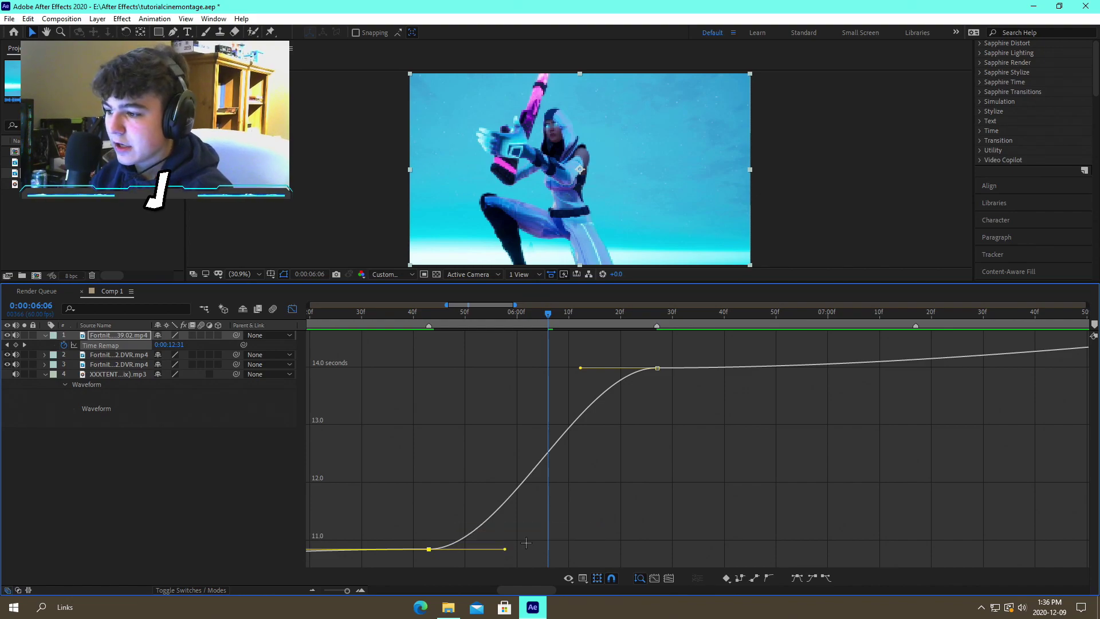
pyautogui.moveTo(504, 549); pyautogui.dragTo(351, 399)
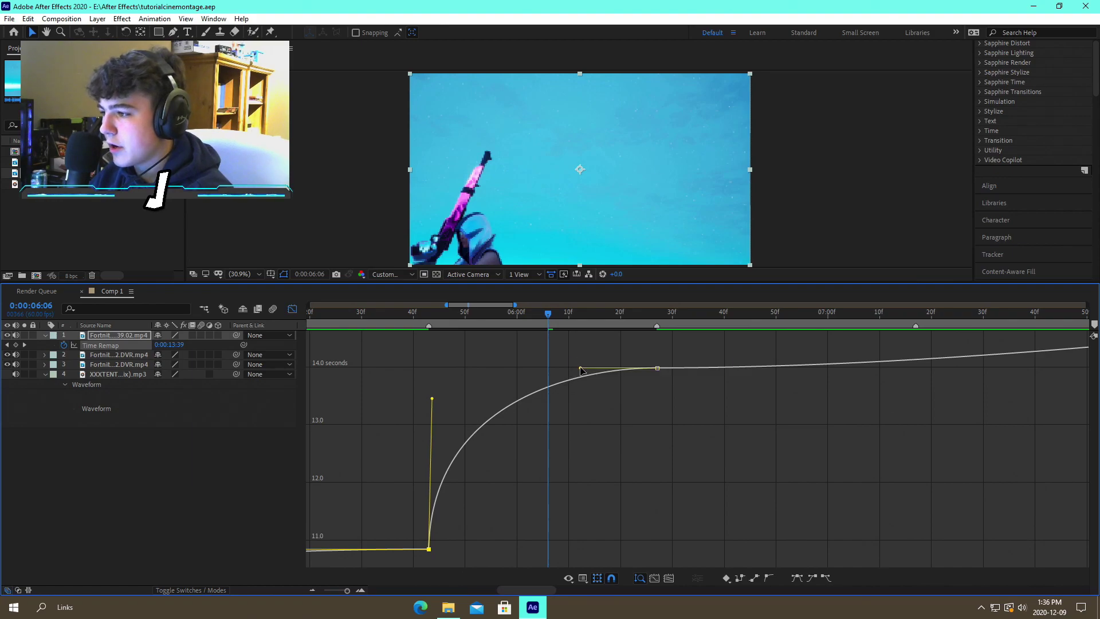
pyautogui.moveTo(580, 368); pyautogui.dragTo(657, 527)
pyautogui.click(594, 498)
pyautogui.hotkey('ctrl', 's')
# Preview the speed ramp from just before the cinematic clip through its end, returning from the graph editor to the layer bars
pyautogui.moveTo(439, 314); pyautogui.dragTo(398, 318)
pyautogui.press('space')
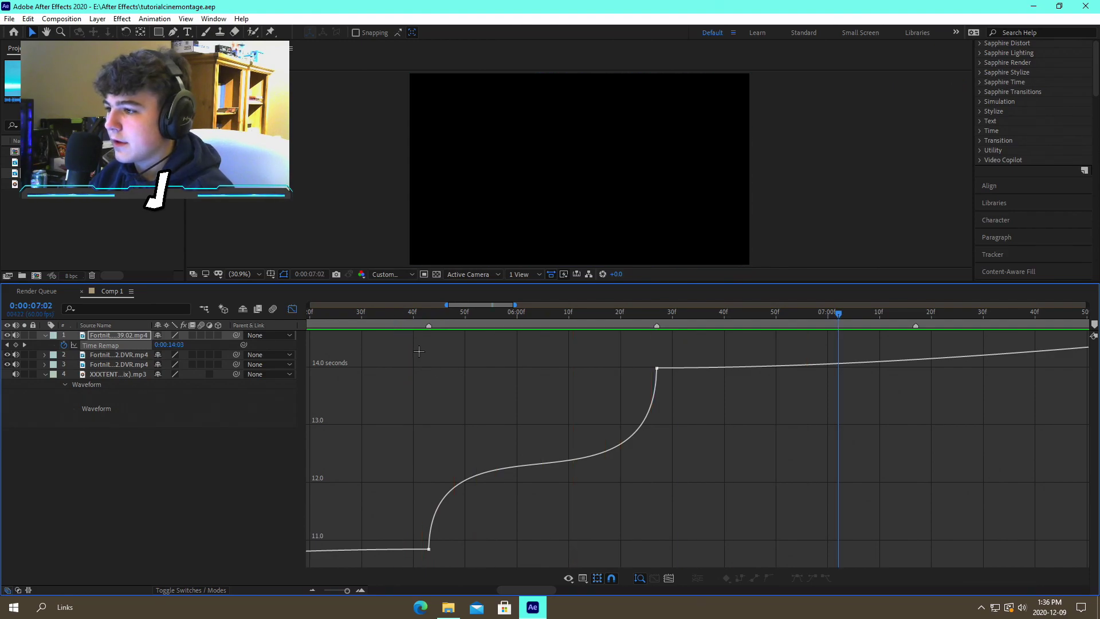
pyautogui.click(408, 312)
pyautogui.press('space')
pyautogui.press('space')
pyautogui.click(292, 309)
pyautogui.click(404, 313)
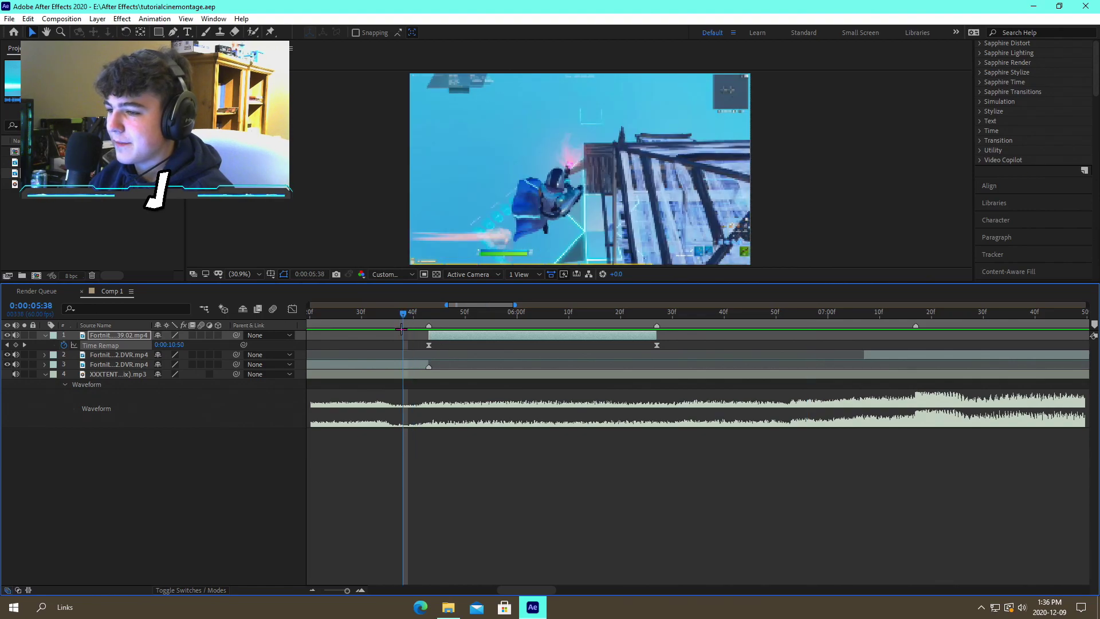
pyautogui.press('space')
pyautogui.press('space')
pyautogui.click(408, 313)
pyautogui.press('space')
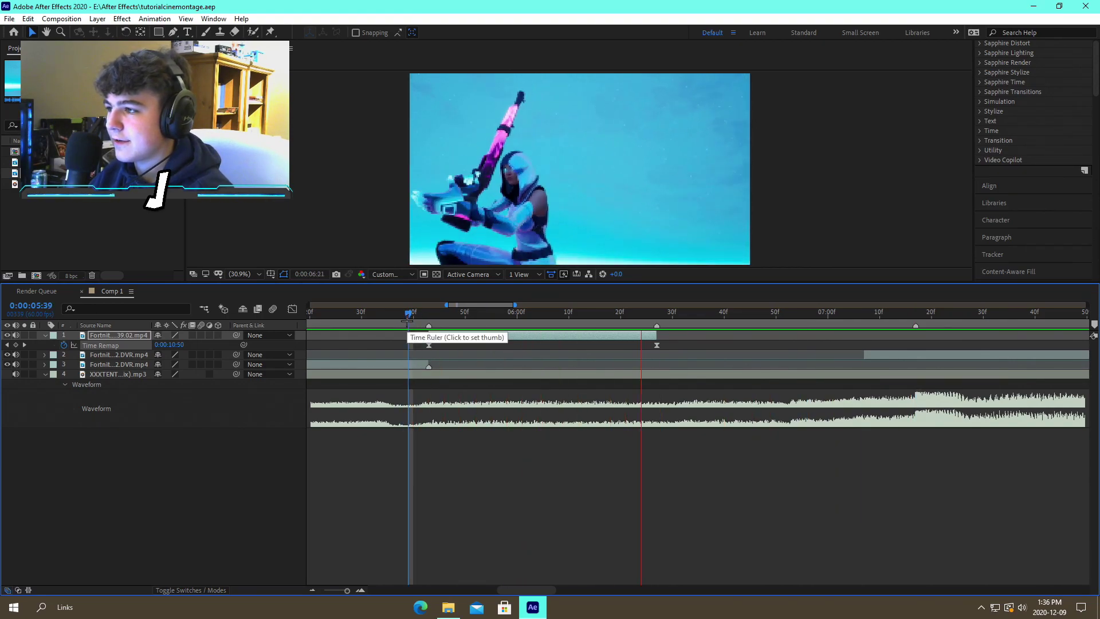
pyautogui.press('space')
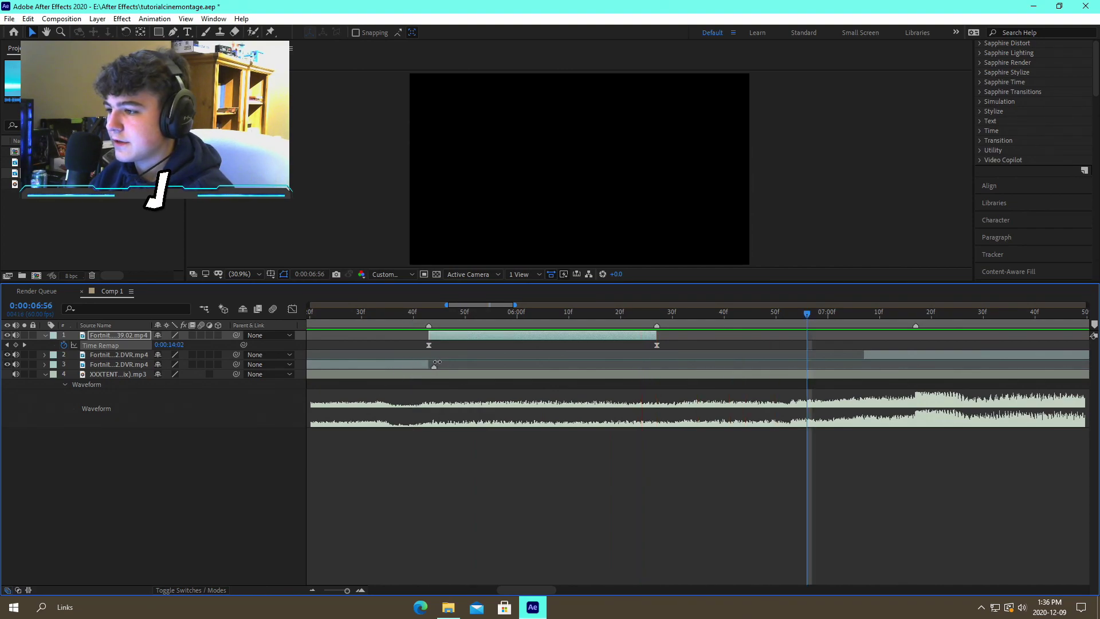
# Extend the end of the first gameplay segment slightly under the cinematic clip, to about 0:00:05:48, and preview the cut
pyautogui.moveTo(427, 364); pyautogui.dragTo(441, 369)
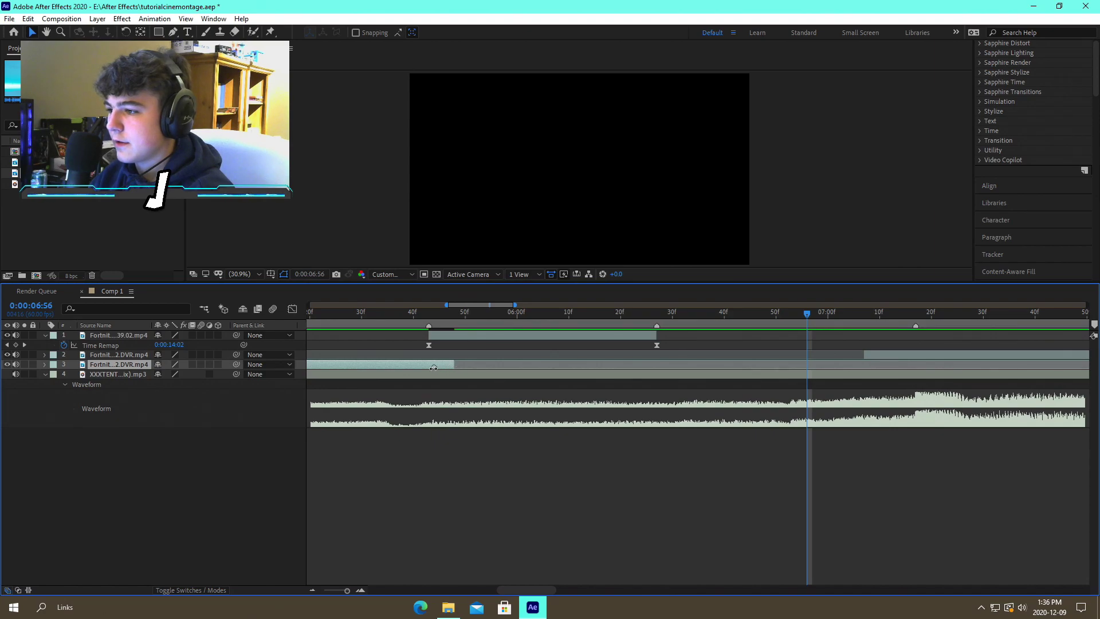
pyautogui.press('space')
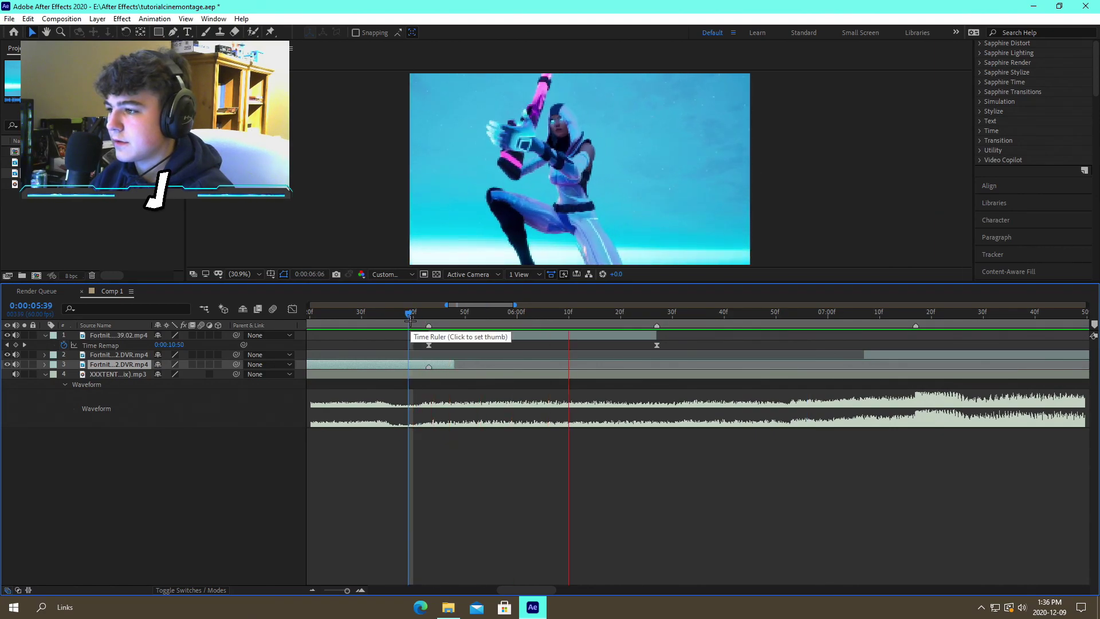
pyautogui.moveTo(434, 316); pyautogui.dragTo(429, 317)
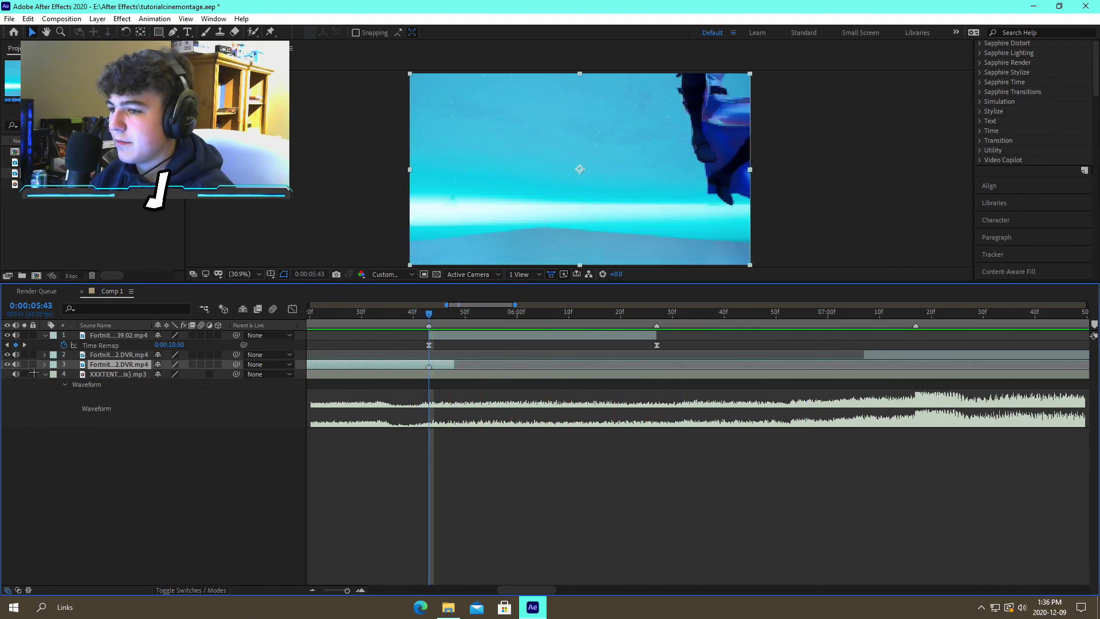
# Split the first gameplay segment at 0:00:05:09 and mute the audio of its second part
pyautogui.click(312, 590)
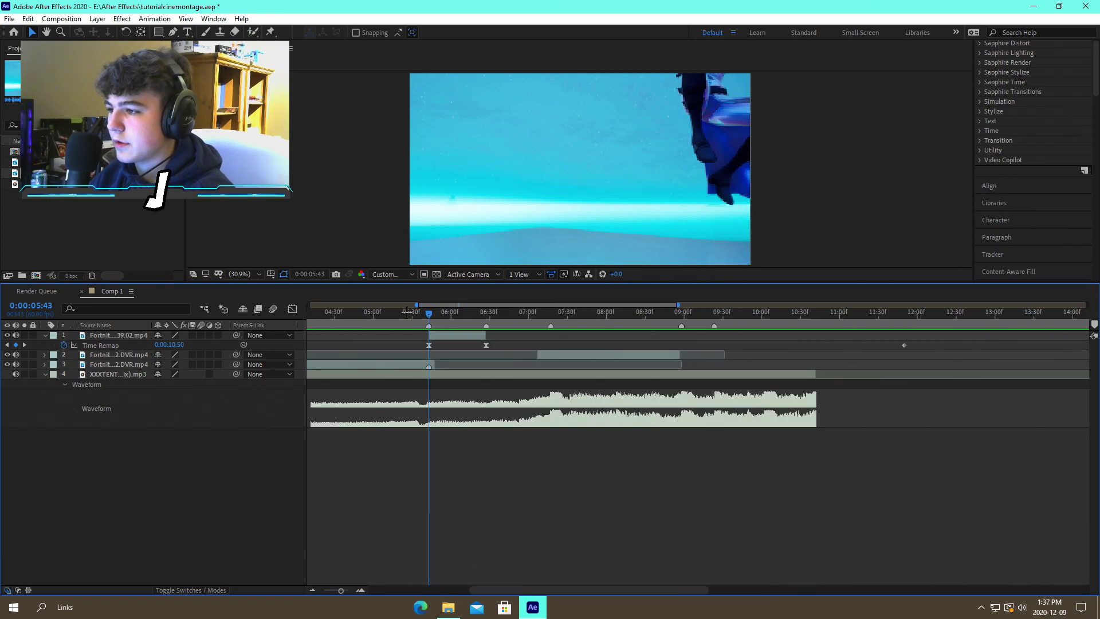
pyautogui.click(391, 314)
pyautogui.moveTo(391, 315)
pyautogui.mouseDown()
pyautogui.moveTo(368, 314)
pyautogui.moveTo(384, 315)
pyautogui.mouseUp()
pyautogui.click(393, 364)
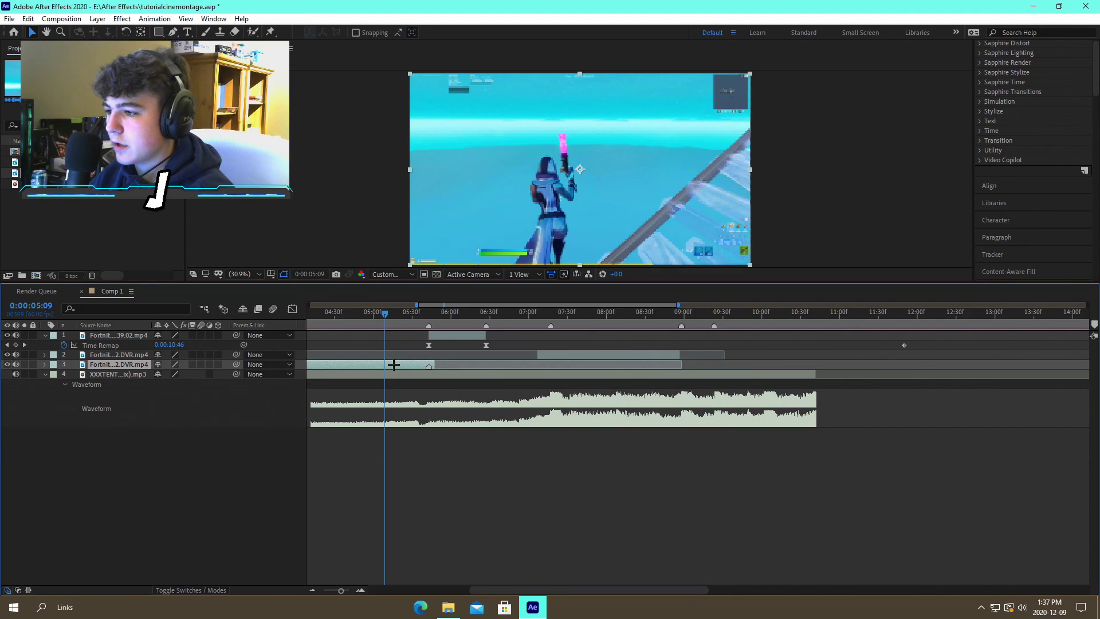
pyautogui.hotkey('ctrl', 'shift', 'd')
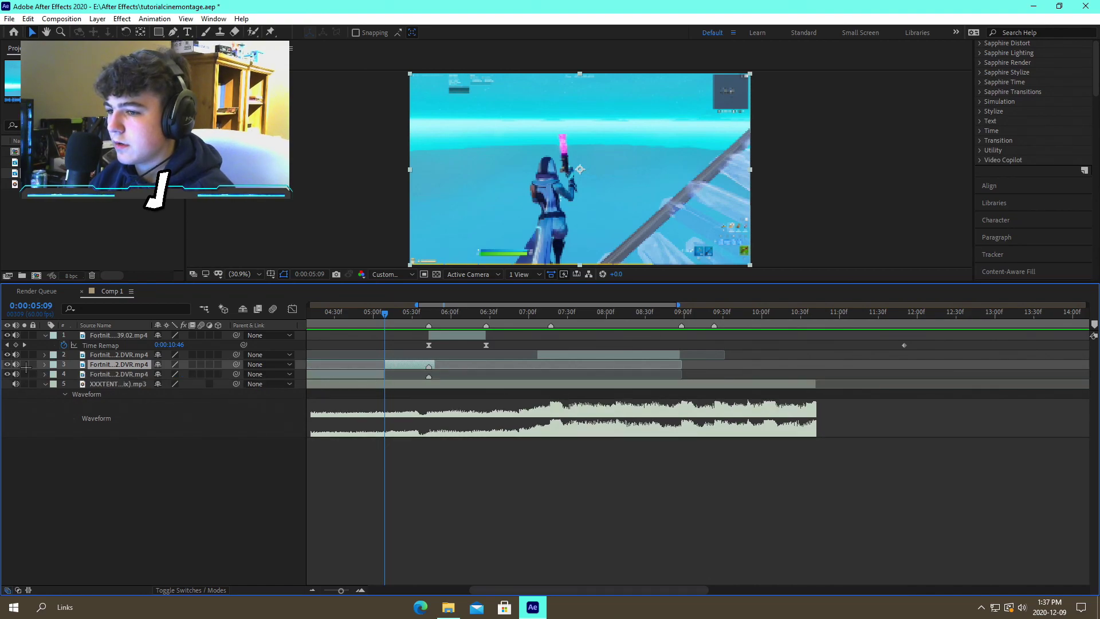
pyautogui.click(426, 559)
# Preview the montage from the split gameplay segment through the time-remapped cinematic clip into the next gameplay segment
pyautogui.click(370, 314)
pyautogui.press('space')
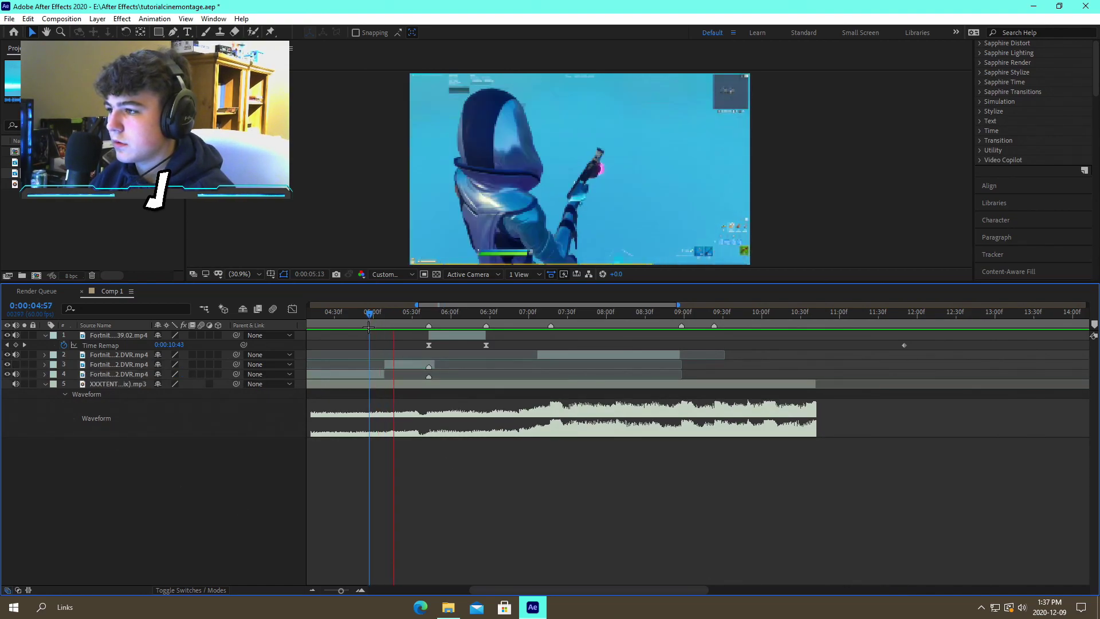
pyautogui.click(367, 325)
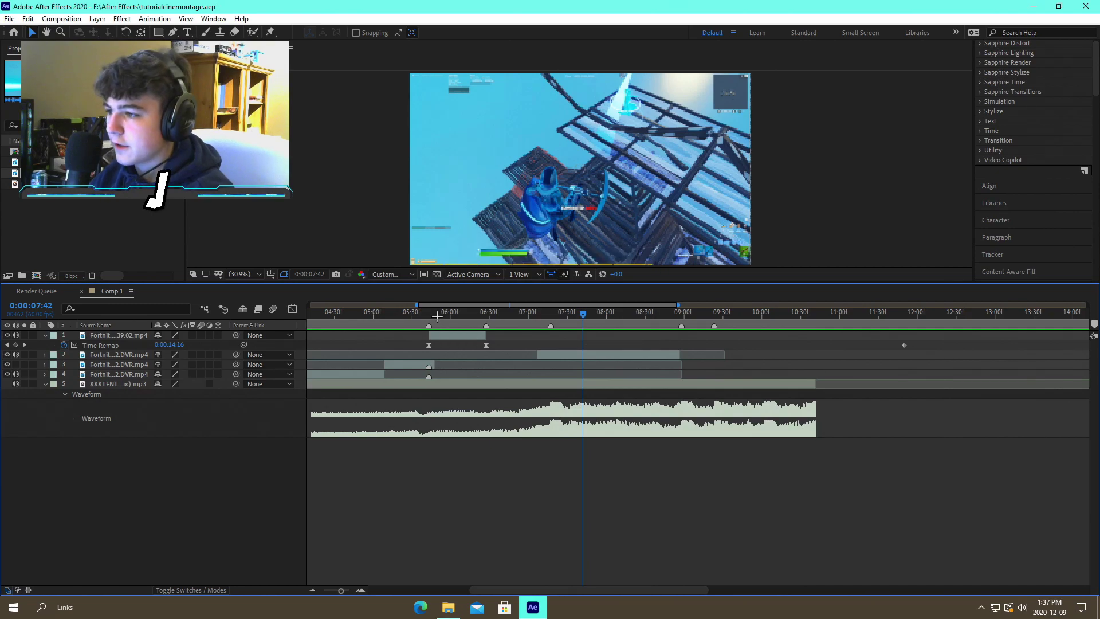
pyautogui.click(428, 315)
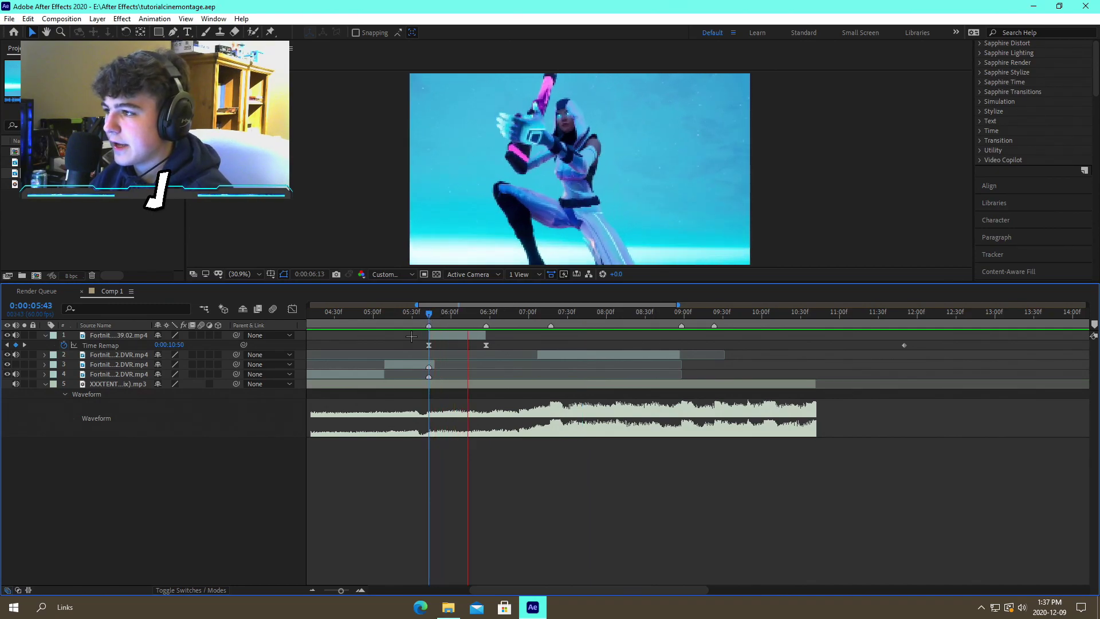
pyautogui.click(429, 314)
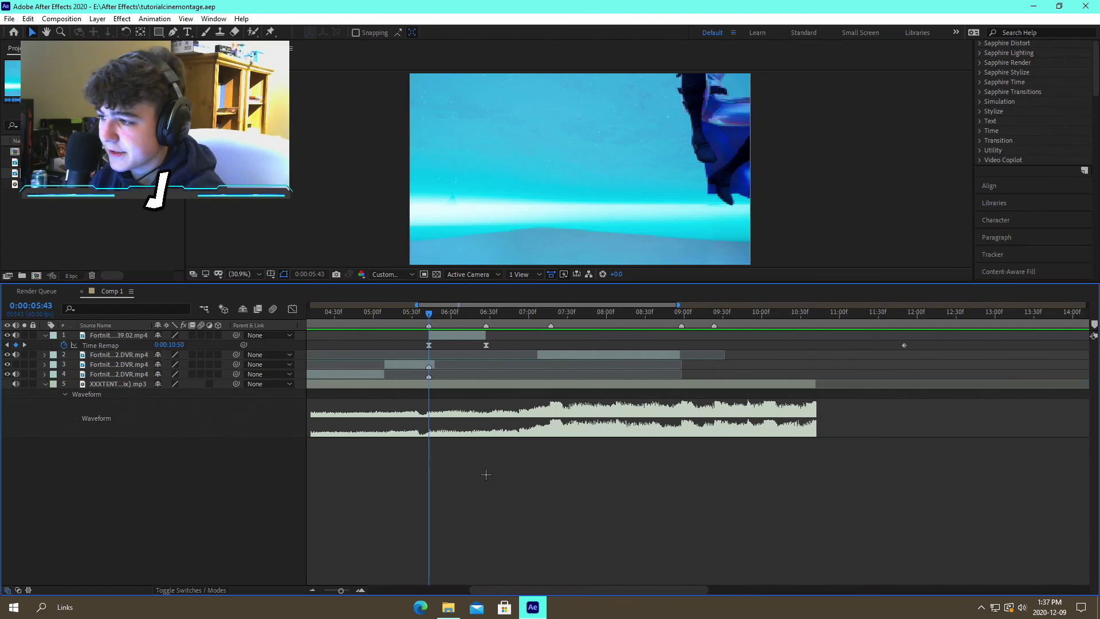
pyautogui.click(416, 314)
pyautogui.press('space')
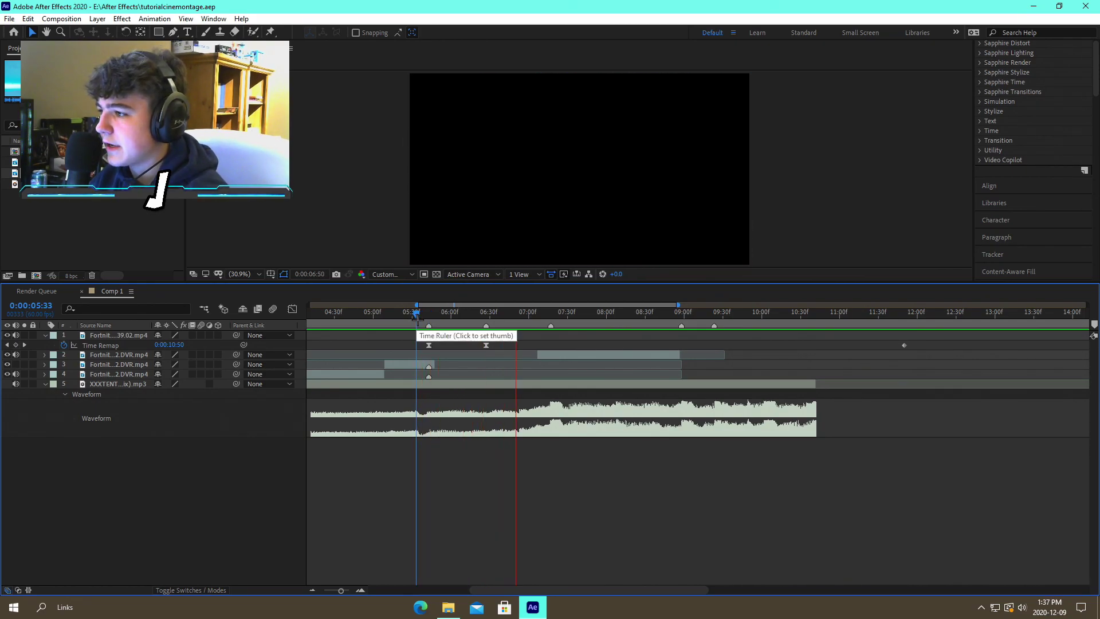
pyautogui.press('space')
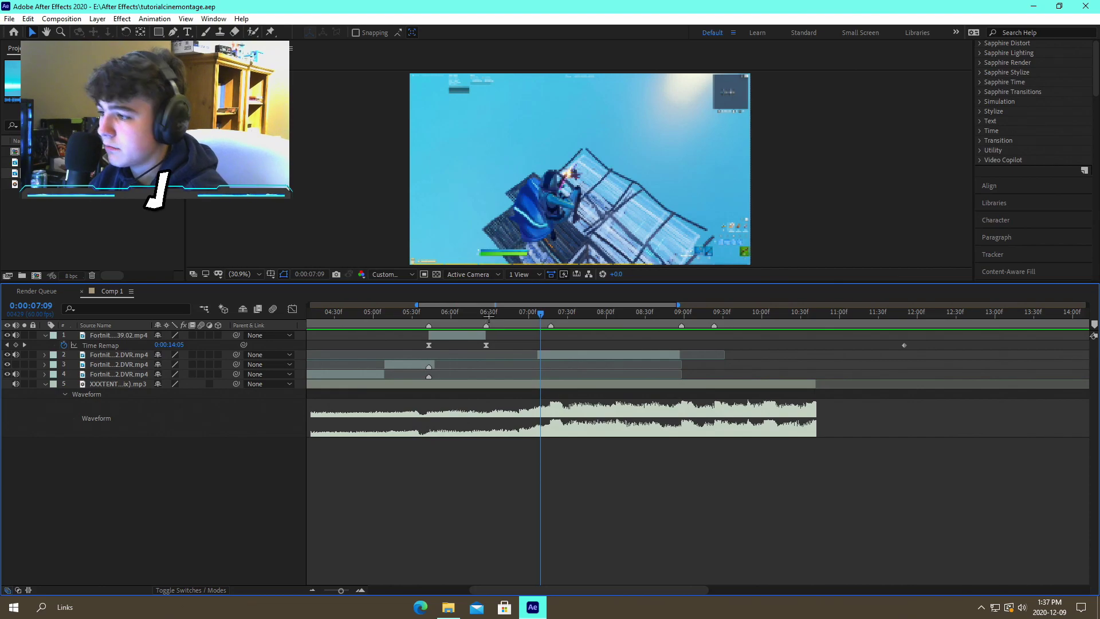
# Place the playhead at the cinematic clip's end, 0:00:06:27, and view the 2020.12.09 - 13.24.10.04 recording from the Fortnite folder
pyautogui.click(488, 314)
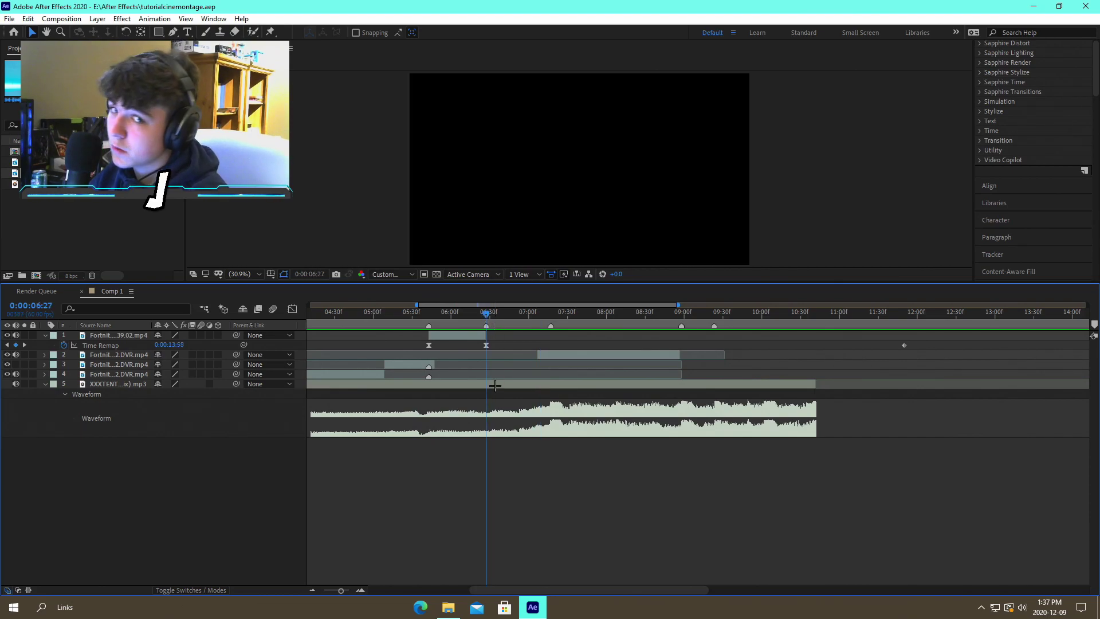
pyautogui.click(448, 607)
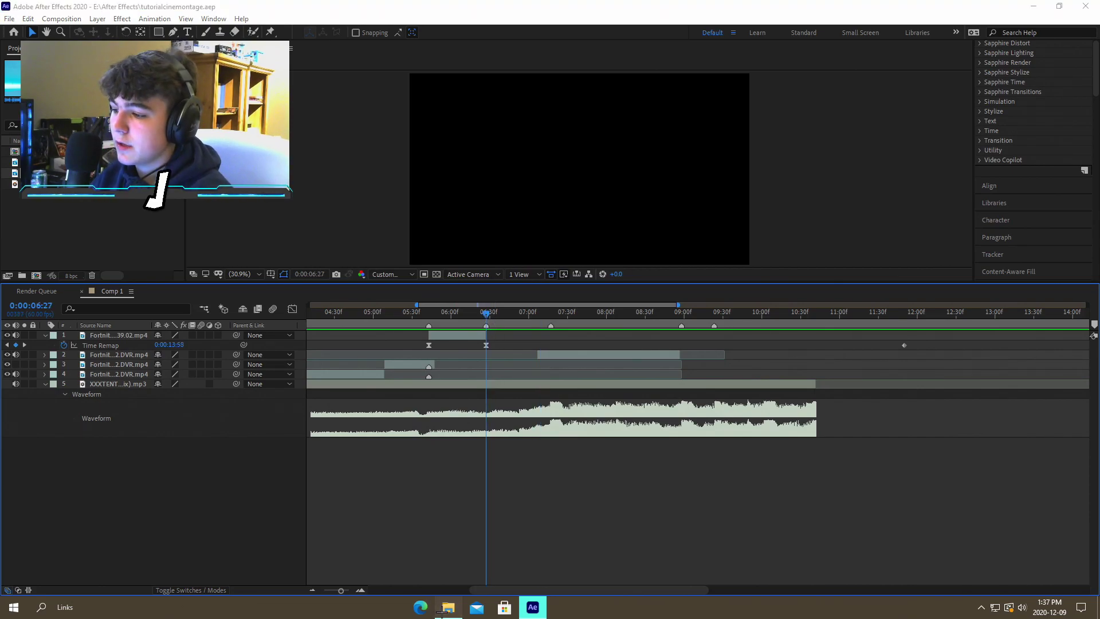
pyautogui.click(739, 321)
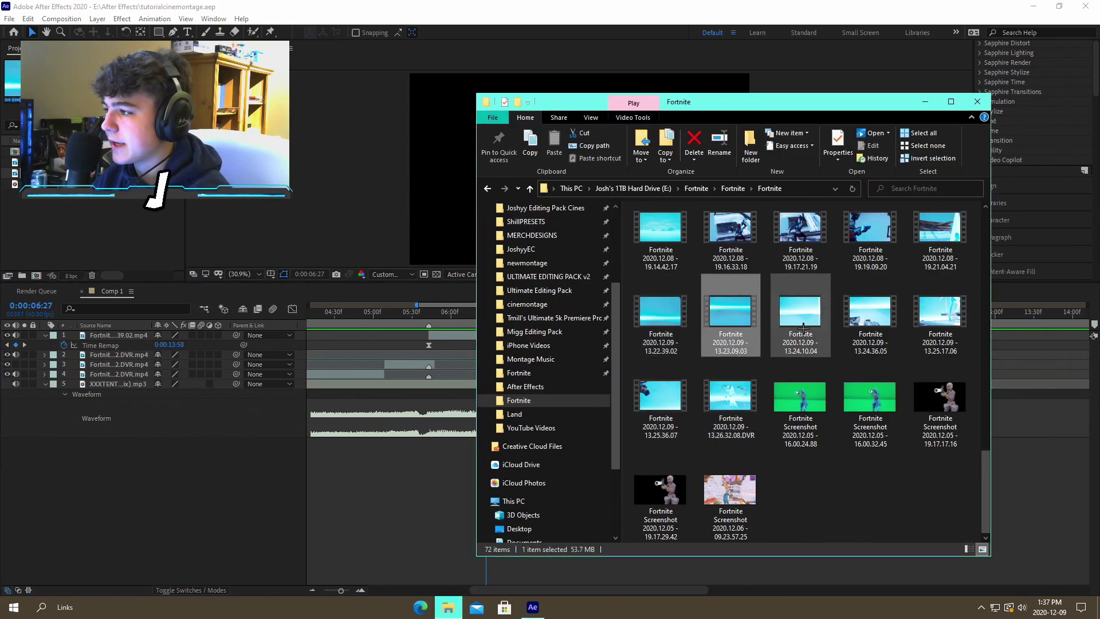
pyautogui.doubleClick(800, 321)
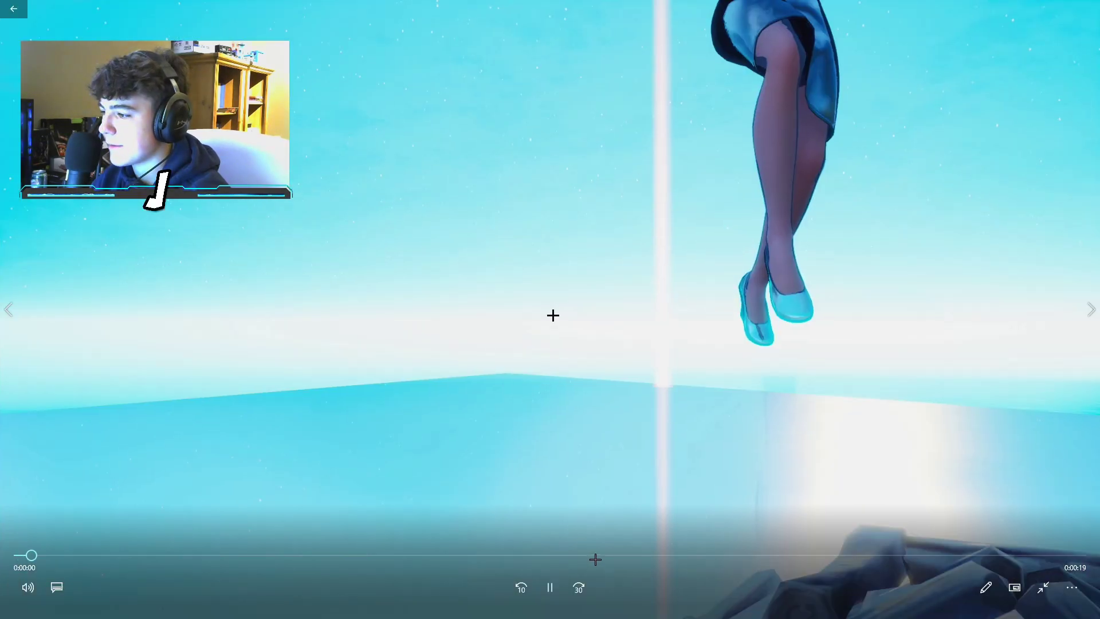
pyautogui.moveTo(647, 554); pyautogui.dragTo(896, 543)
pyautogui.hotkey('alt', 'F4')
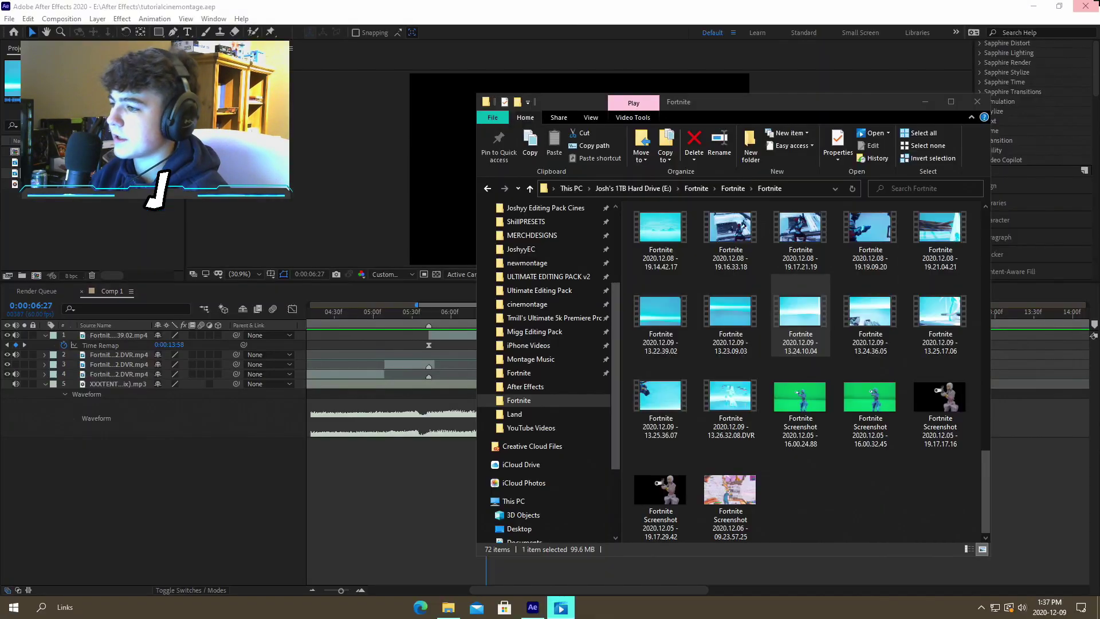
# Try the 2020.12.09 - 13.24.10.04 recording as the top layer, preview it in the timeline, and remove it
pyautogui.moveTo(801, 321); pyautogui.dragTo(486, 527)
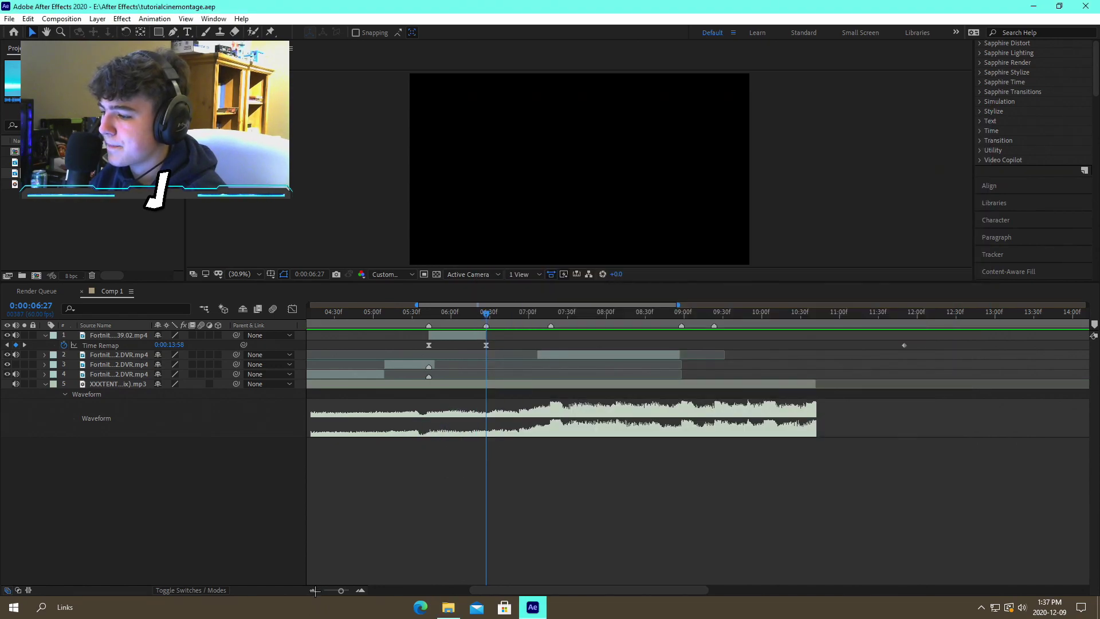
pyautogui.click(315, 591)
pyautogui.click(315, 591)
pyautogui.moveTo(602, 313); pyautogui.dragTo(675, 325)
pyautogui.press('space')
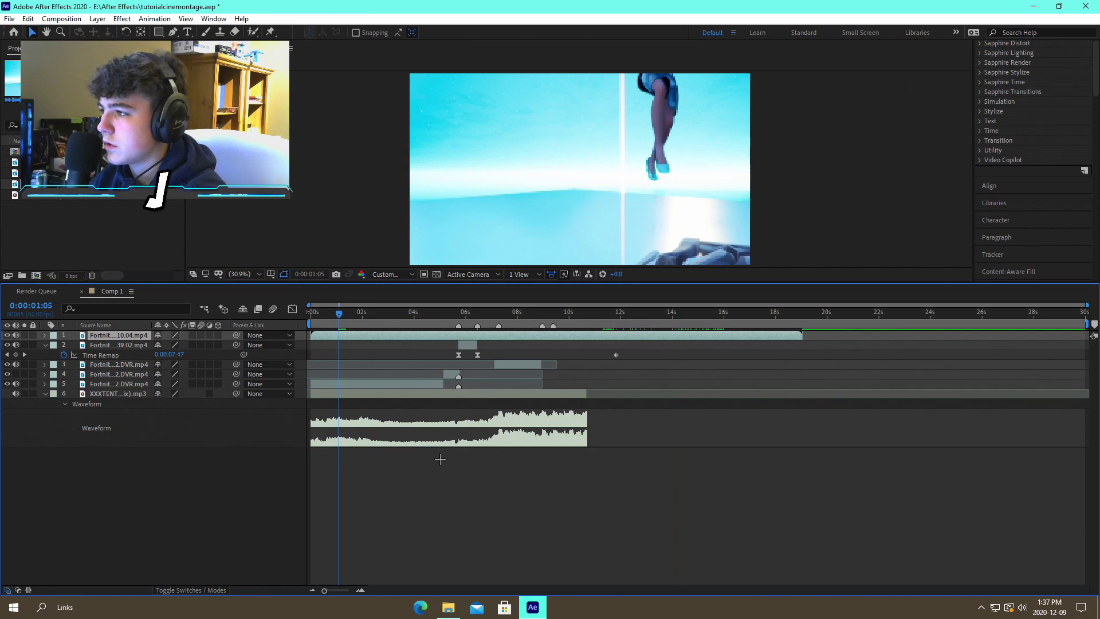
pyautogui.press('space')
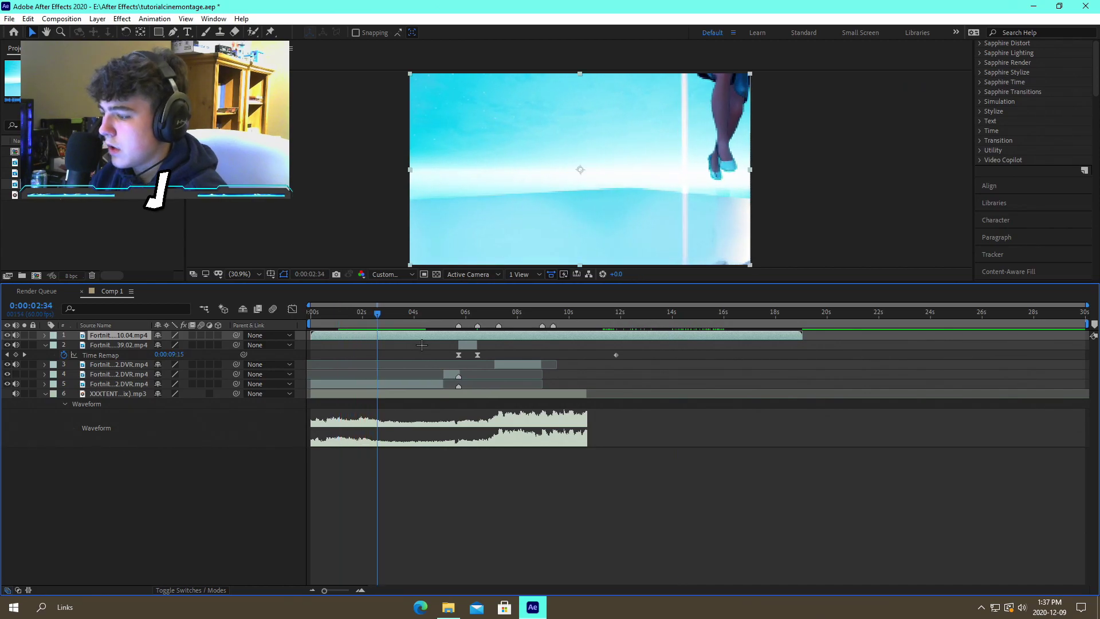
pyautogui.press('Delete')
# View the 2020.12.09 - 13.24.36.05 recording in the Fortnite folder and add it to the composition as the top layer
pyautogui.click(476, 313)
pyautogui.click(442, 610)
pyautogui.doubleClick(871, 319)
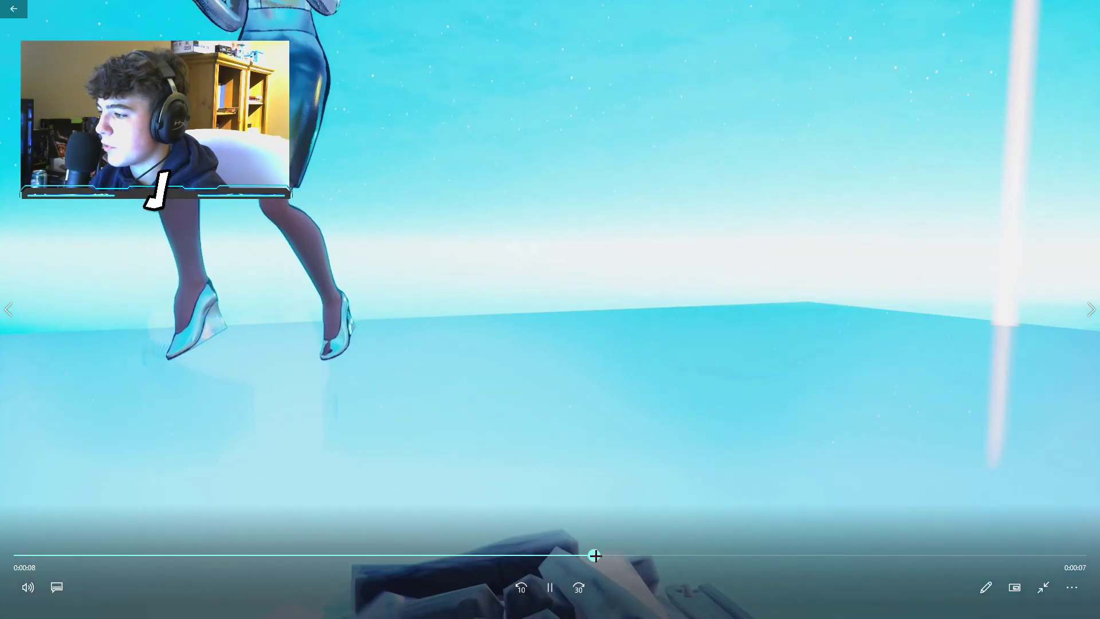
pyautogui.hotkey('alt', 'F4')
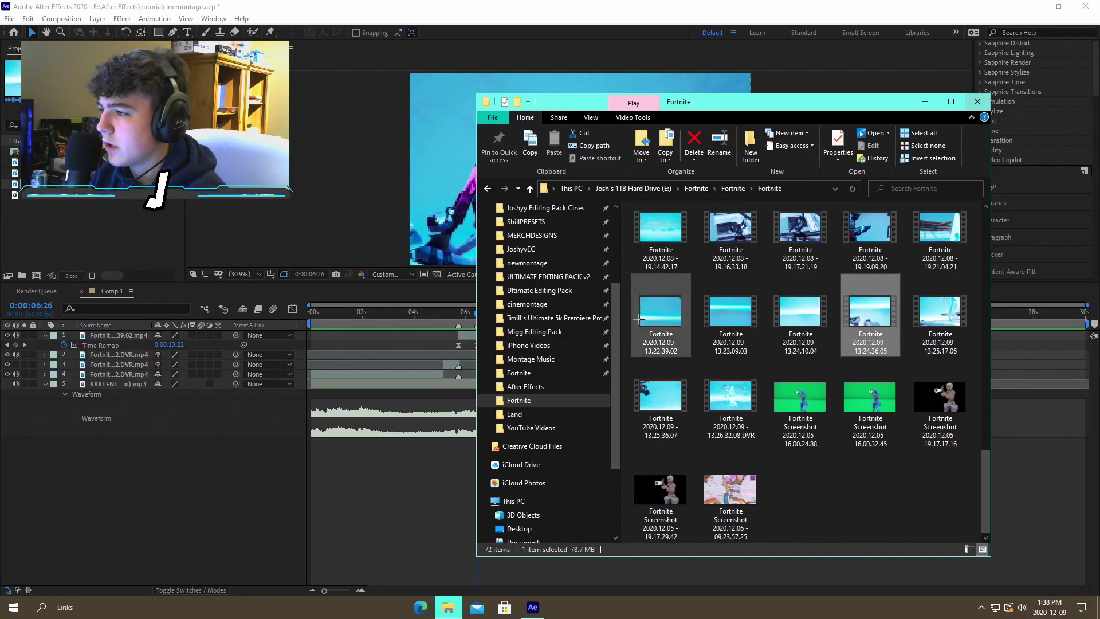
pyautogui.moveTo(865, 321); pyautogui.dragTo(436, 519)
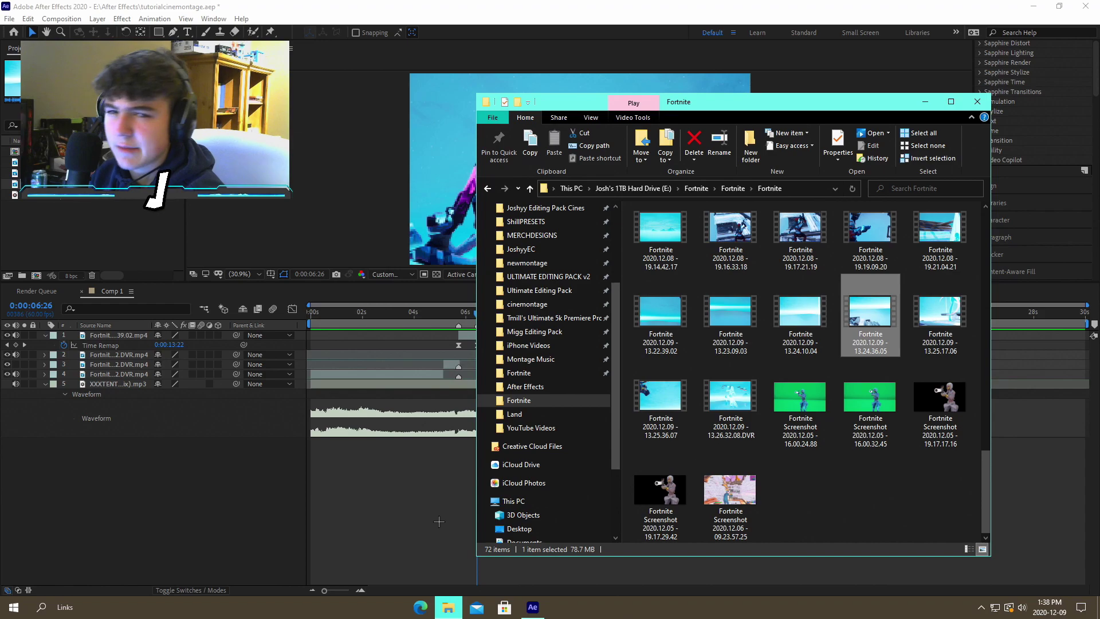
pyautogui.click(433, 522)
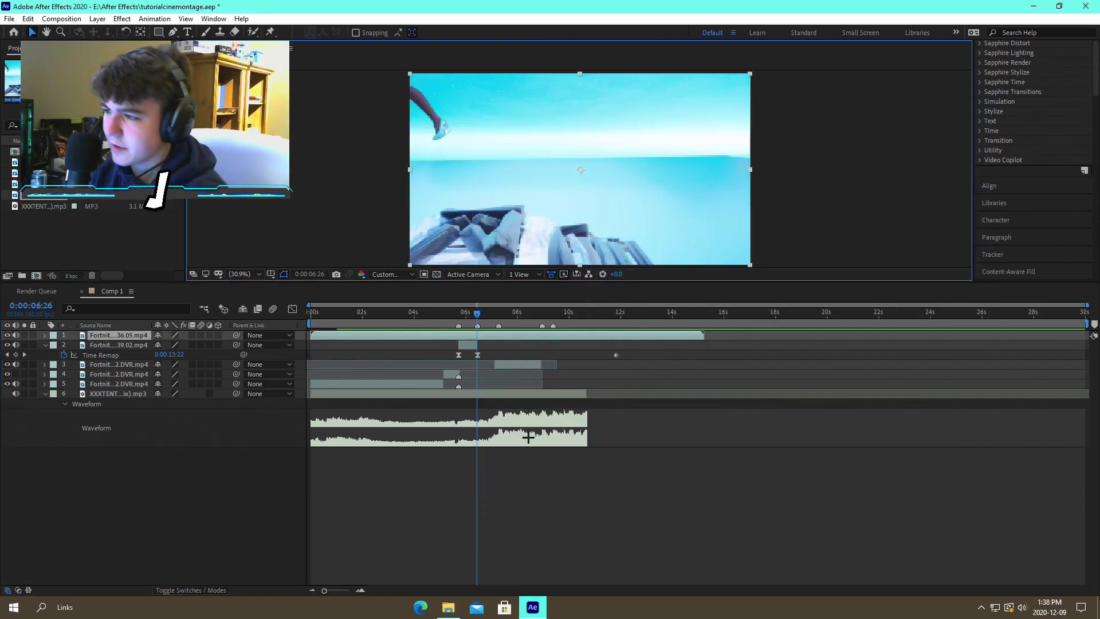
# Cut the new clip's beginning at 0:00:07:09, move it to 0:00:06:26, end it at 0:00:11:36, and preview it
pyautogui.moveTo(580, 314); pyautogui.dragTo(495, 328)
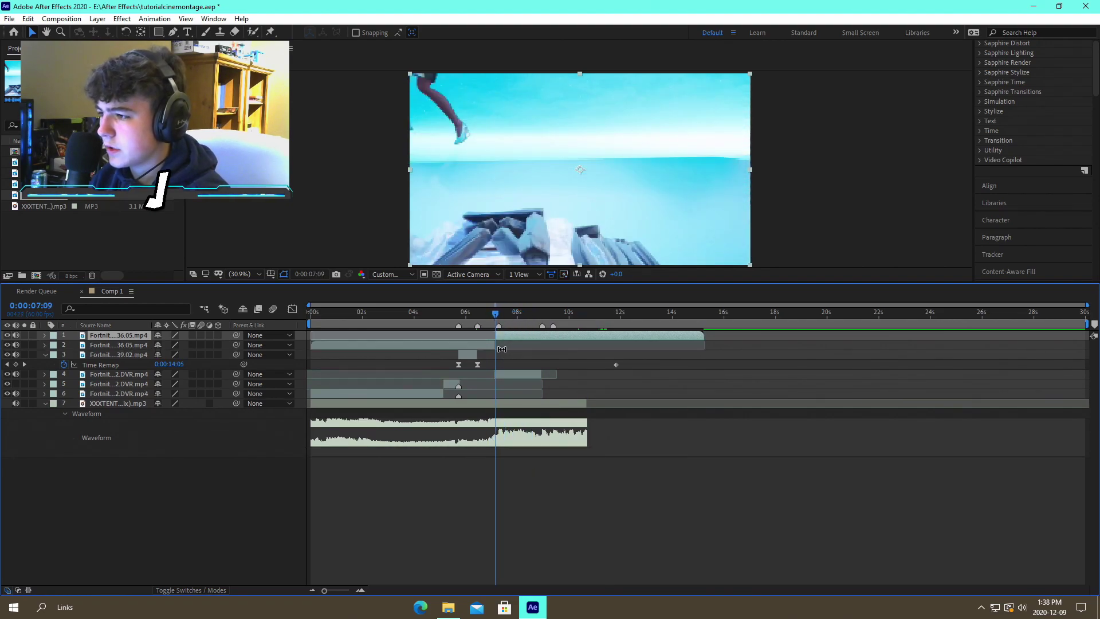
pyautogui.click(497, 347)
pyautogui.moveTo(502, 337); pyautogui.dragTo(484, 335)
pyautogui.moveTo(477, 317); pyautogui.dragTo(610, 321)
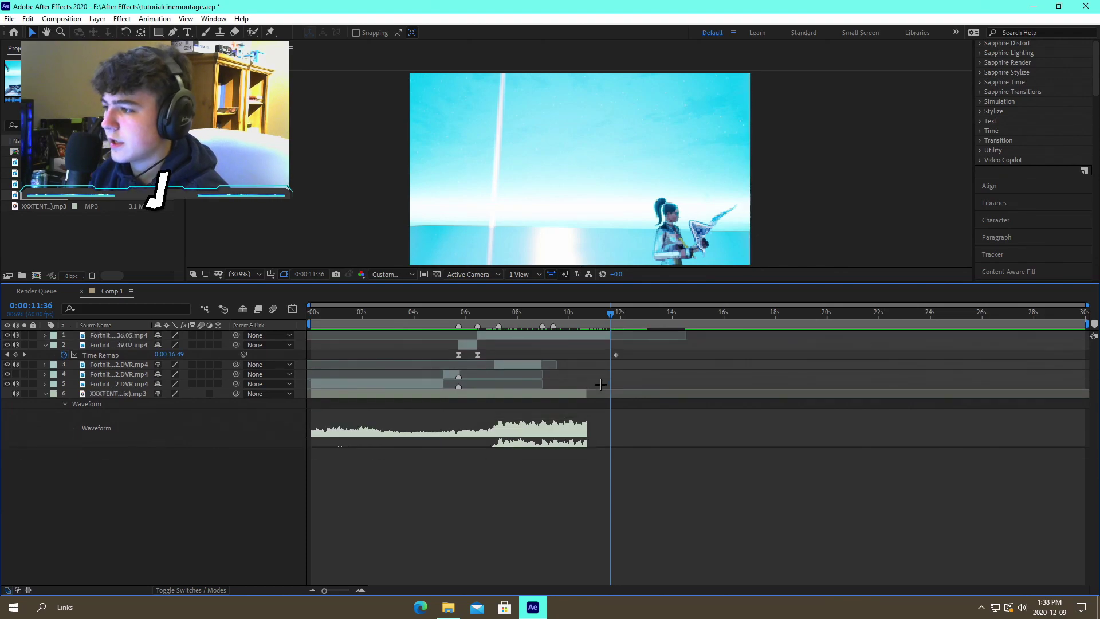
pyautogui.click(477, 314)
pyautogui.press('space')
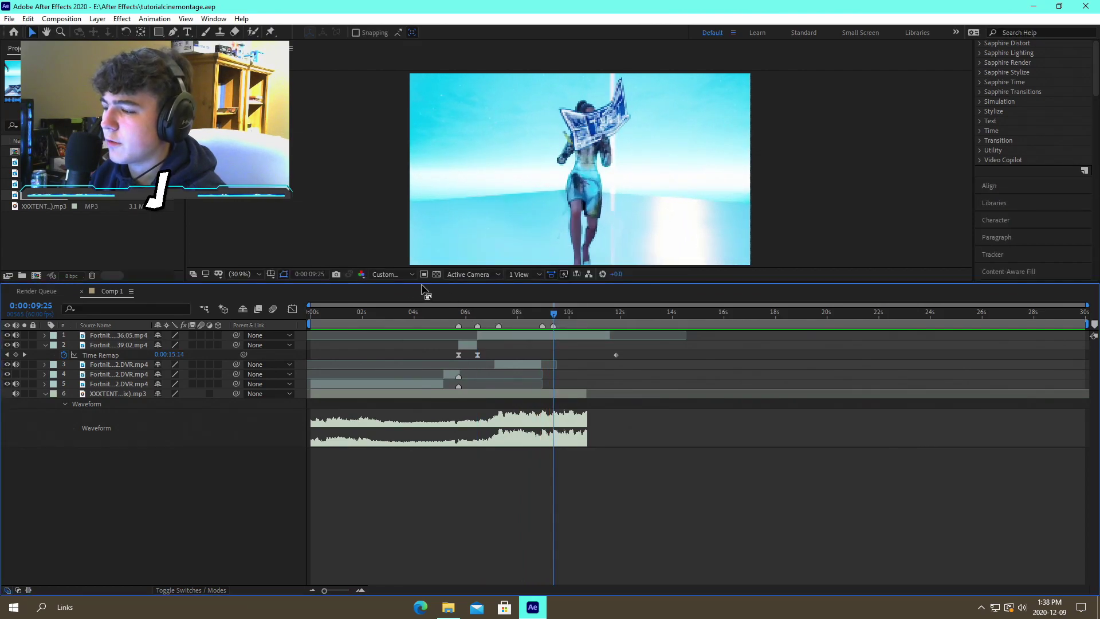
# Try the Full preview resolution, restore the custom resolution of every 8 pixels, and save the project
pyautogui.click(407, 274)
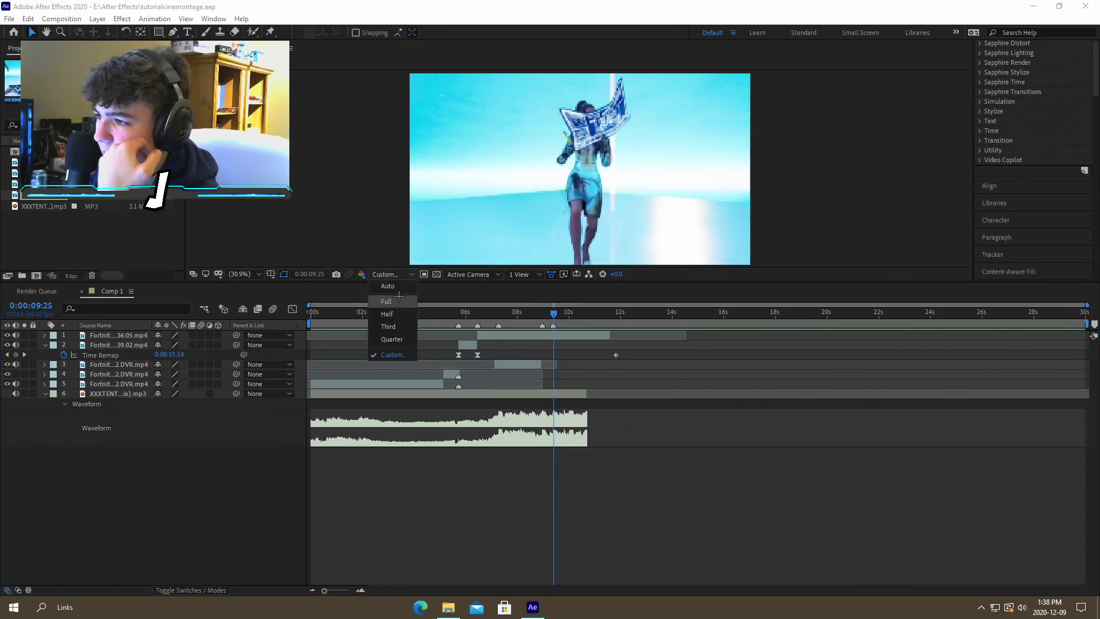
pyautogui.click(400, 299)
pyautogui.click(377, 275)
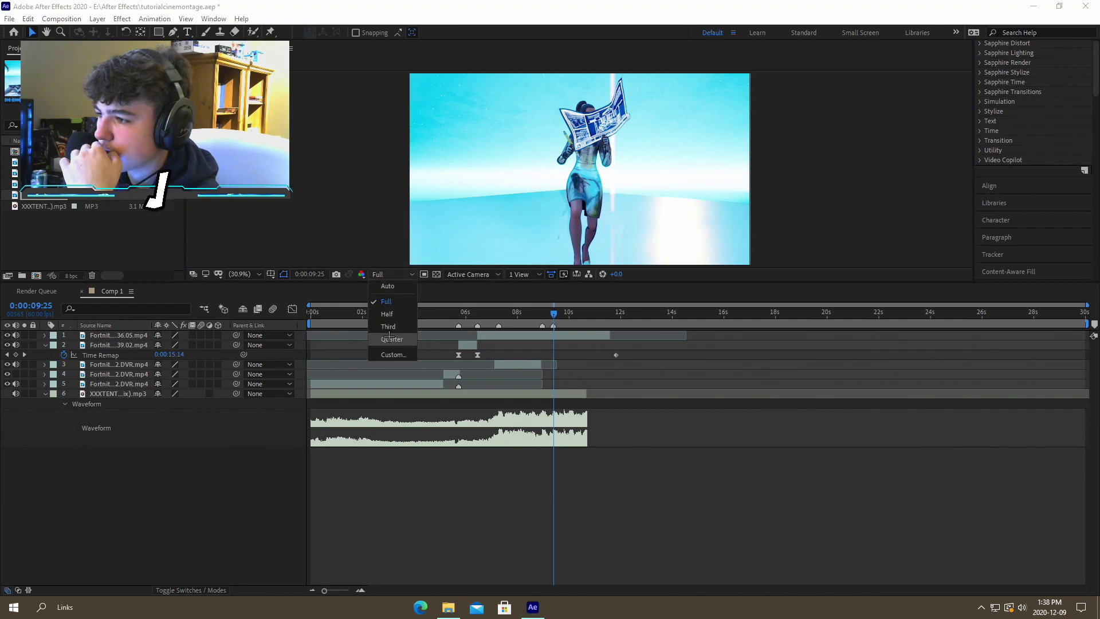
pyautogui.click(393, 353)
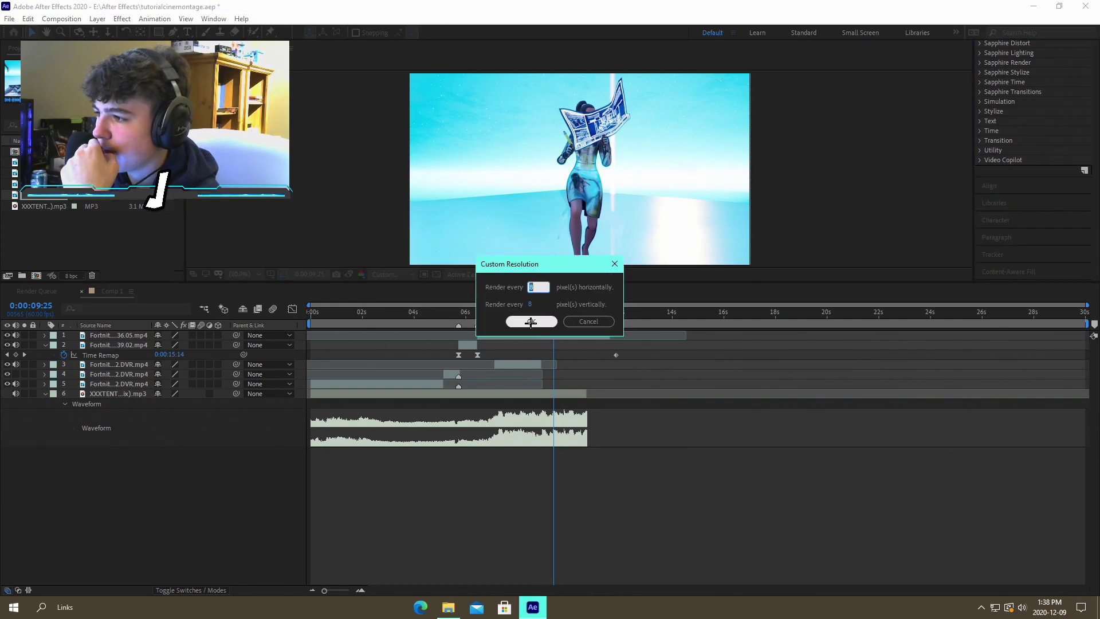
pyautogui.click(530, 321)
pyautogui.hotkey('ctrl', 's')
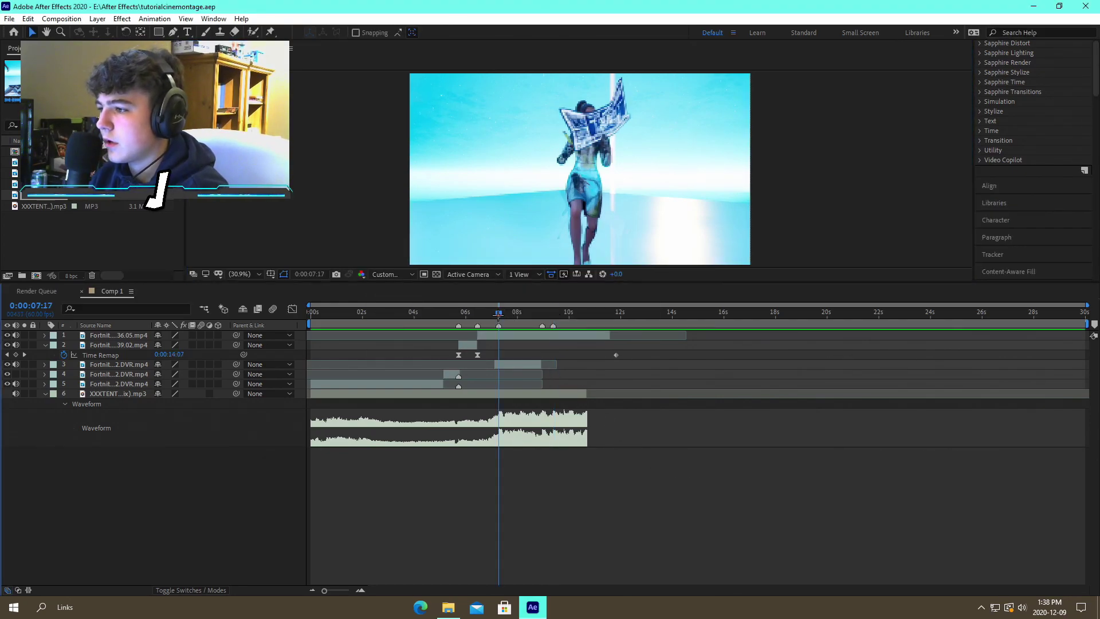
# Enable time remapping on the new cinematic clip and add keyframes at its start, 0:00:06:26, and end, 0:00:11:35
pyautogui.moveTo(502, 315); pyautogui.dragTo(477, 313)
pyautogui.click(495, 338)
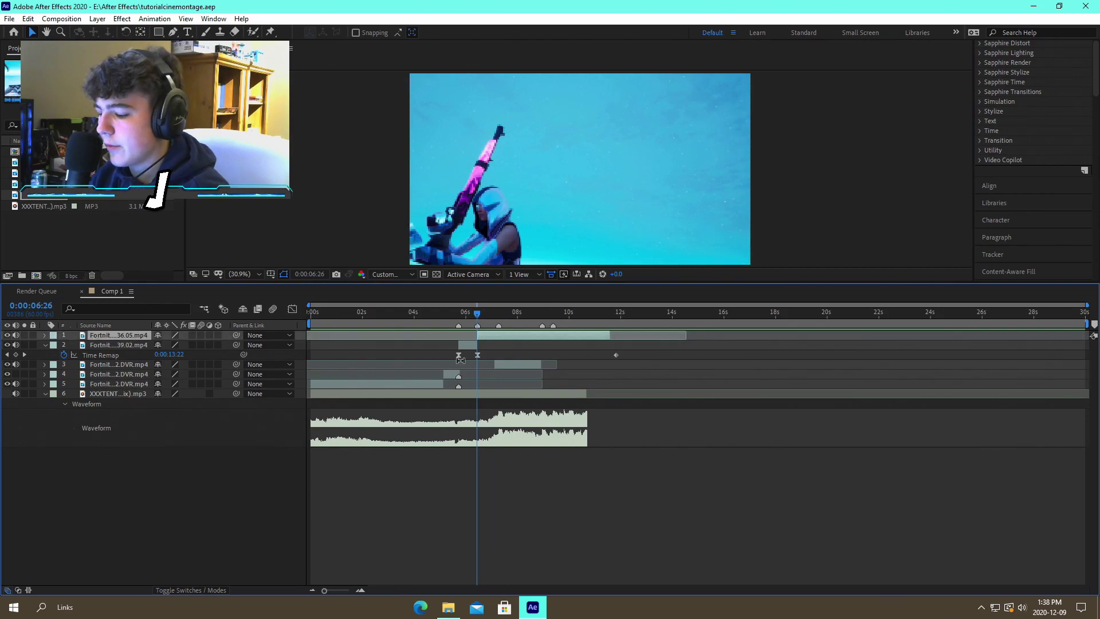
pyautogui.click(459, 356)
pyautogui.click(503, 355)
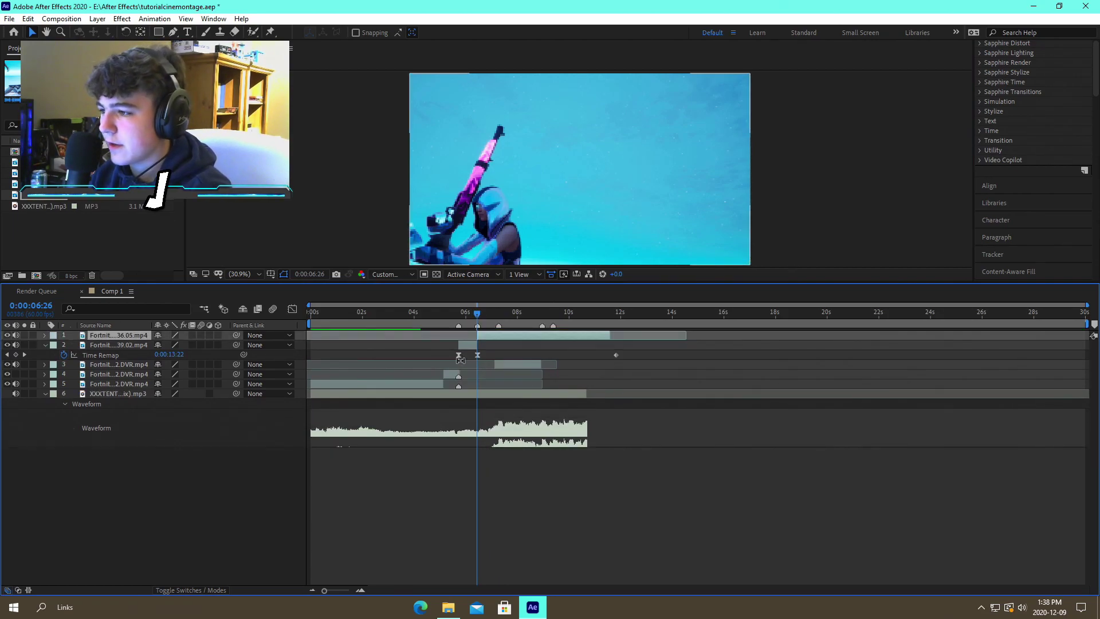
pyautogui.hotkey('ctrl', 'alt', 't')
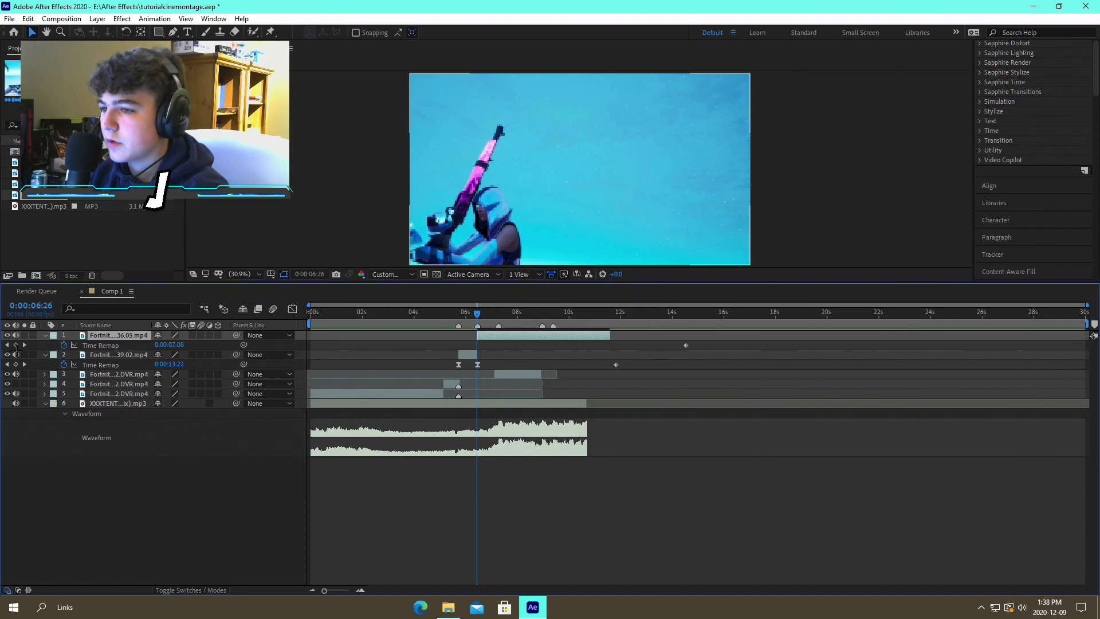
pyautogui.moveTo(554, 311); pyautogui.dragTo(609, 316)
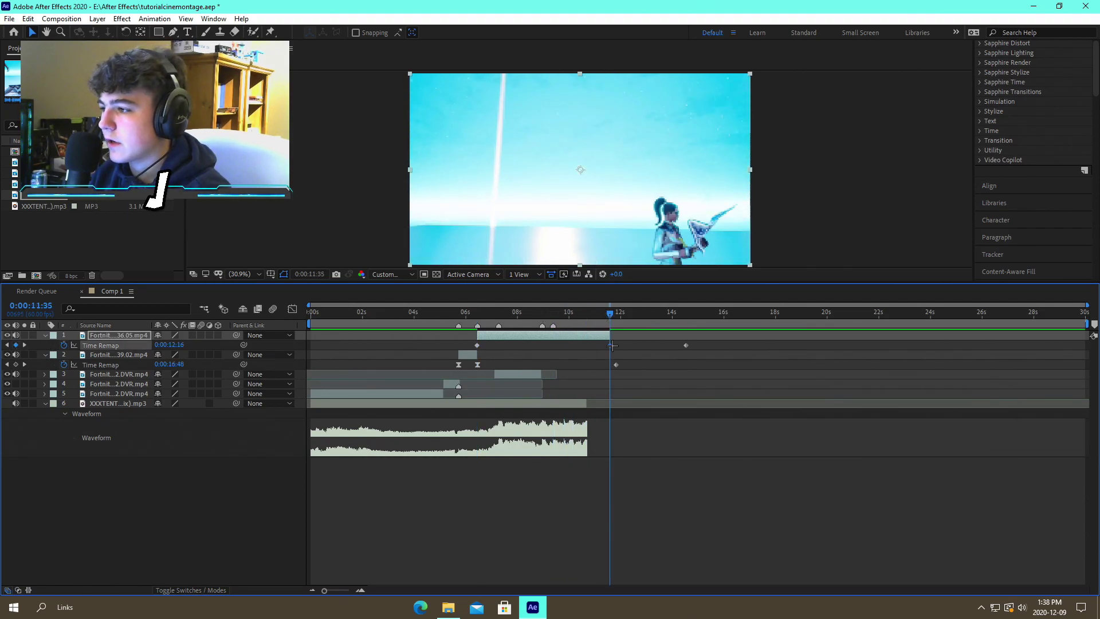
# Move the clip's end time remap keyframe to the beat marker at 0:00:07:17 and trim the clip's end there
pyautogui.moveTo(586, 344); pyautogui.dragTo(499, 344)
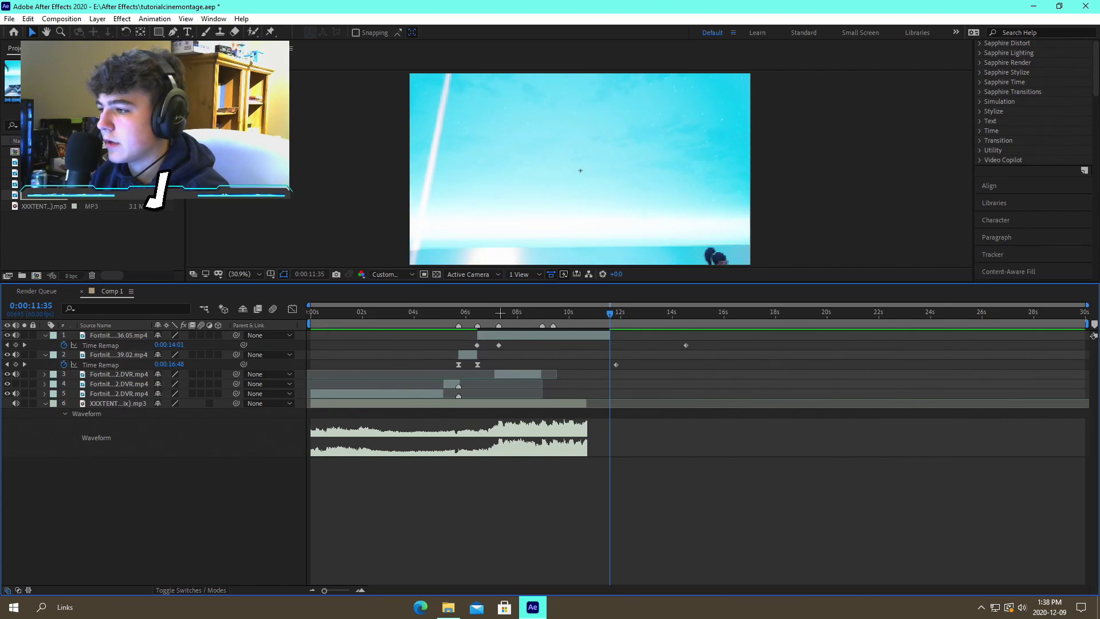
pyautogui.press('j')
pyautogui.hotkey('ctrl', 'shift', 'd')
pyautogui.press('Delete')
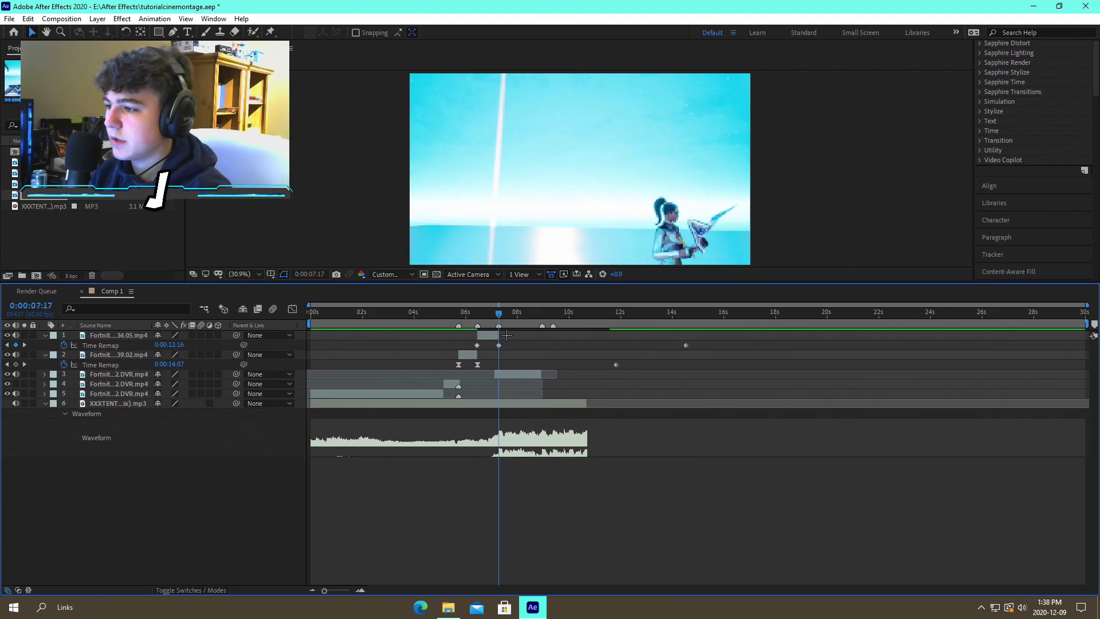
# Apply Easy Ease to the new clip's two time remap keyframes and open their curve enlarged in the graph editor
pyautogui.moveTo(514, 343); pyautogui.dragTo(446, 347)
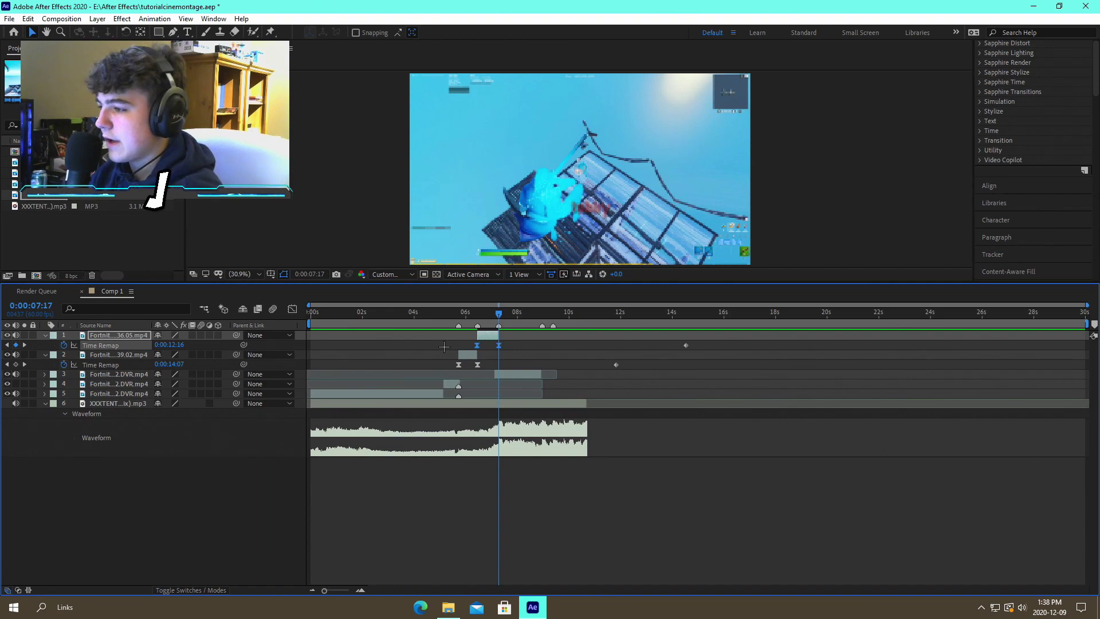
pyautogui.moveTo(498, 313); pyautogui.dragTo(472, 315)
pyautogui.moveTo(503, 348); pyautogui.dragTo(463, 342)
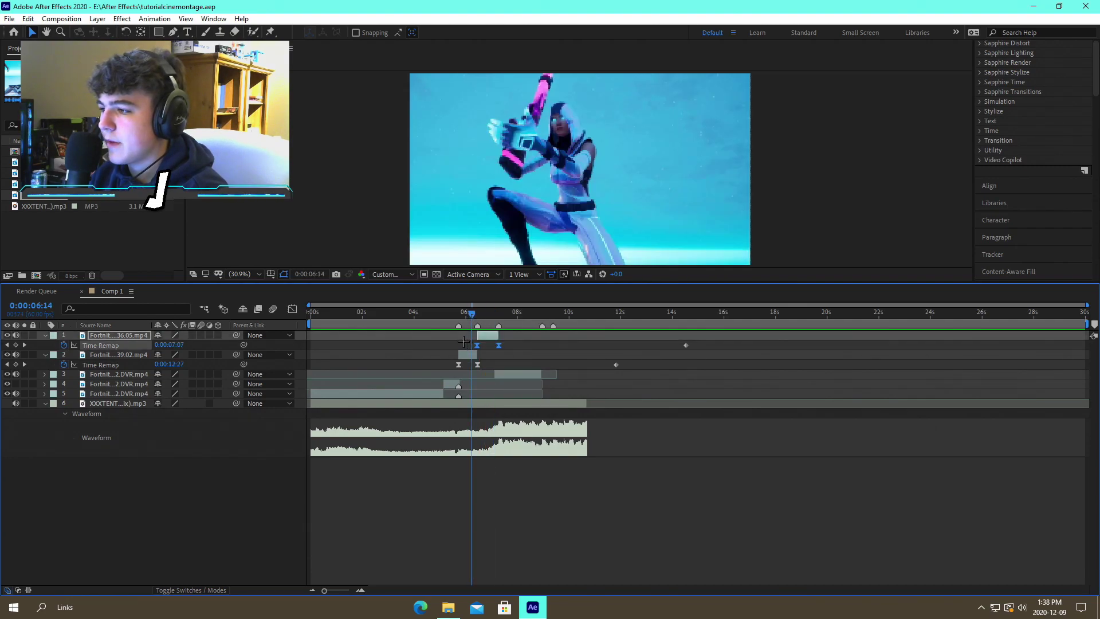
pyautogui.click(293, 308)
pyautogui.click(361, 590)
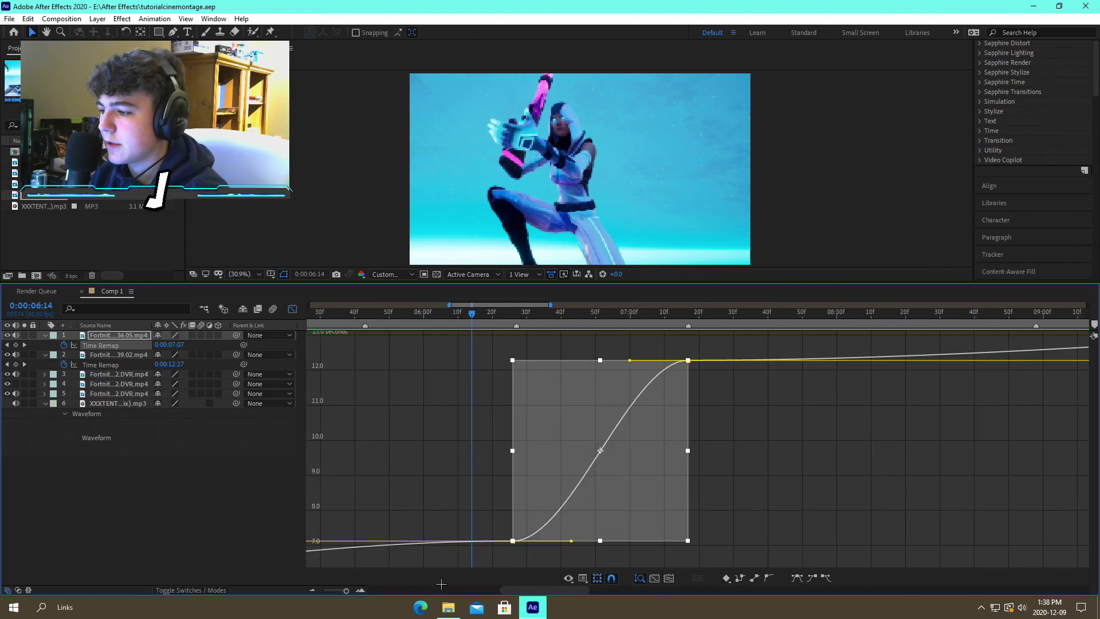
# Shape the time remap curve fast-slow-fast with near-vertical handles at both keyframes, and save the project
pyautogui.click(514, 540)
pyautogui.moveTo(571, 540); pyautogui.dragTo(453, 424)
pyautogui.moveTo(630, 360); pyautogui.dragTo(686, 506)
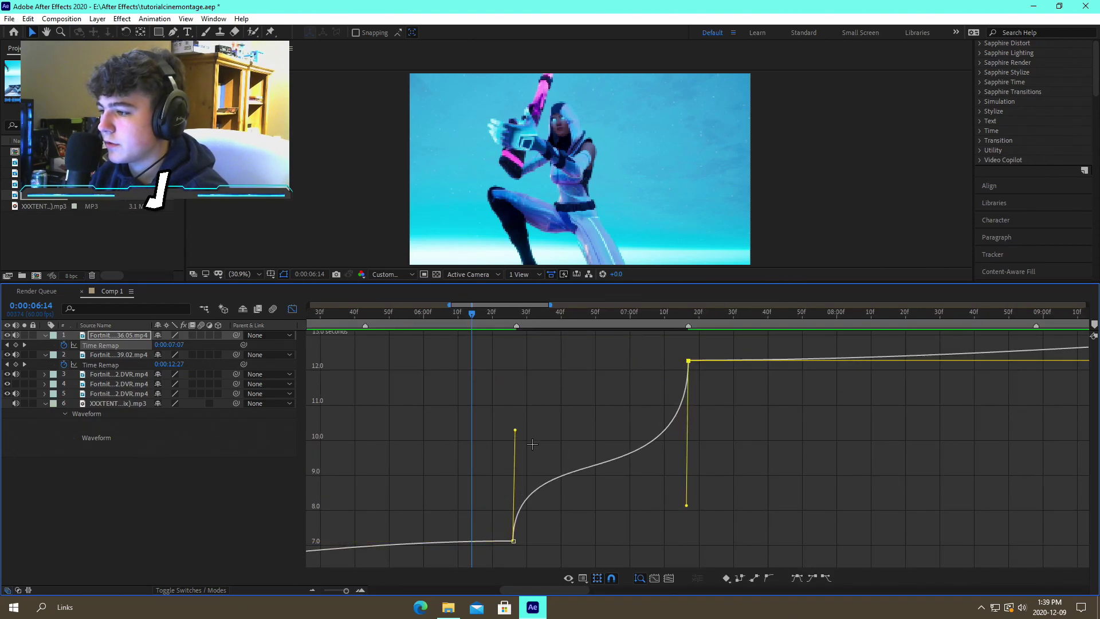
pyautogui.moveTo(515, 430); pyautogui.dragTo(514, 398)
pyautogui.hotkey('ctrl', 's')
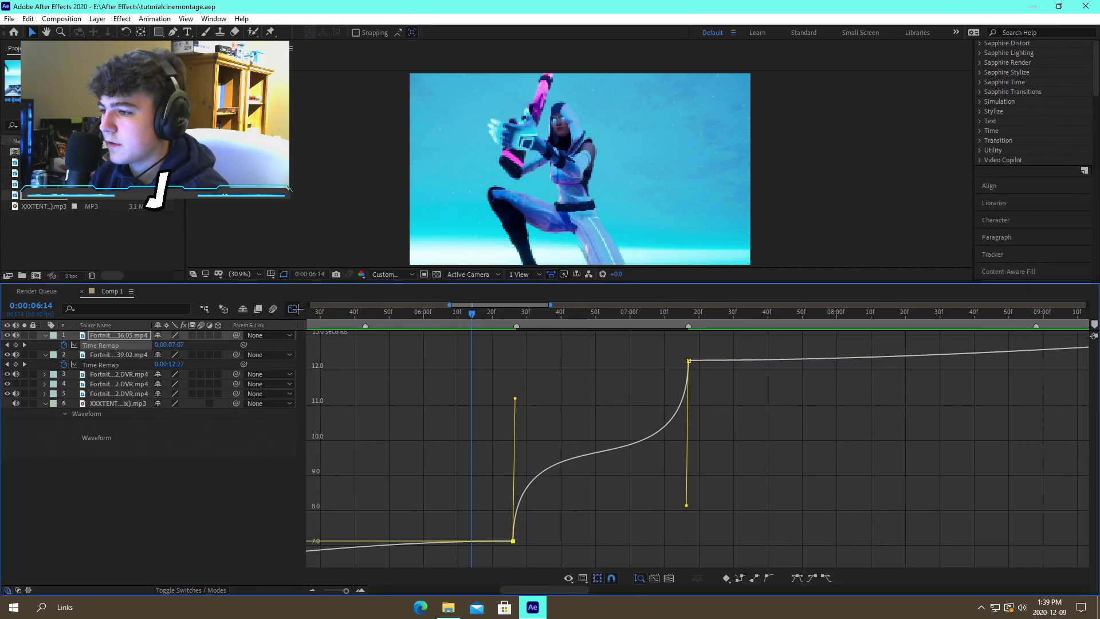
# Preview the new speed ramp in the layer bar view and align its first keyframe with the clip's start at 0:00:06:27
pyautogui.click(293, 309)
pyautogui.press('space')
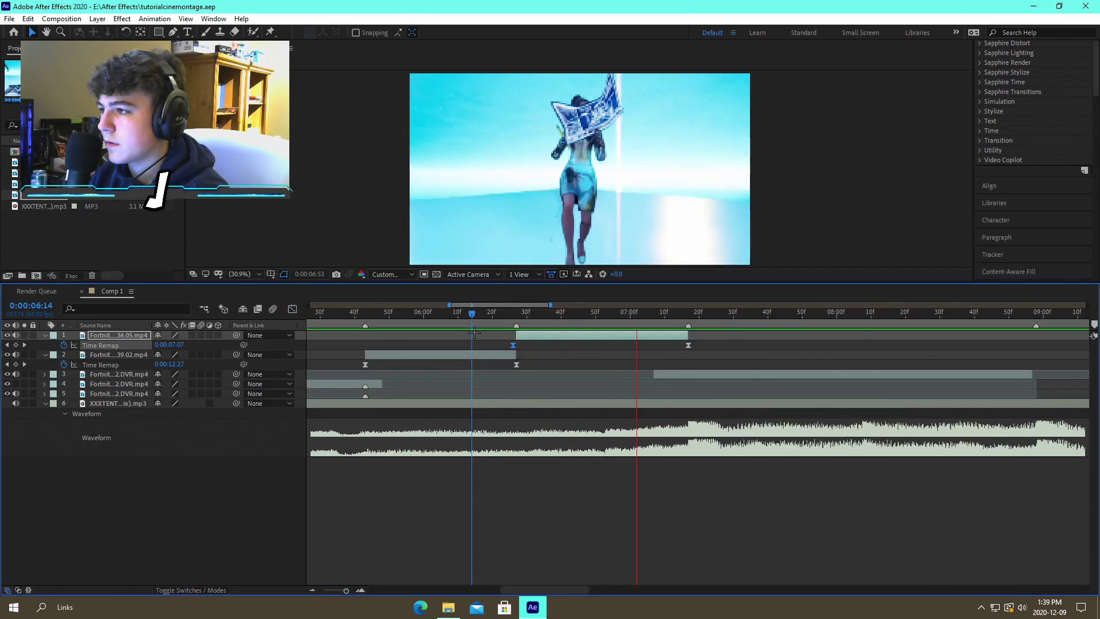
pyautogui.press('space')
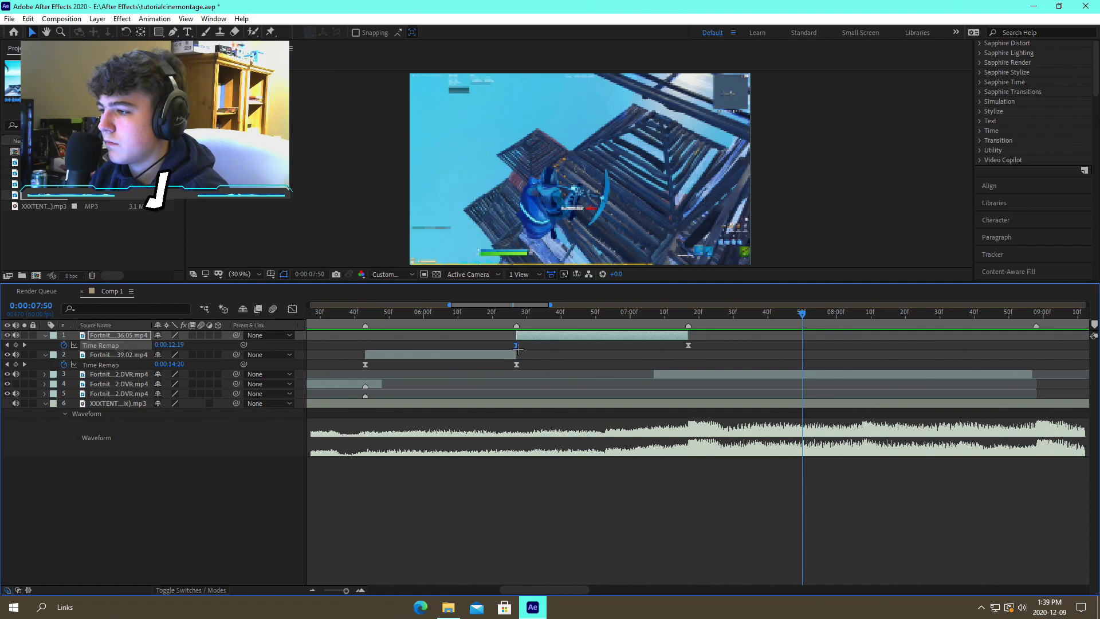
pyautogui.click(507, 325)
pyautogui.press('space')
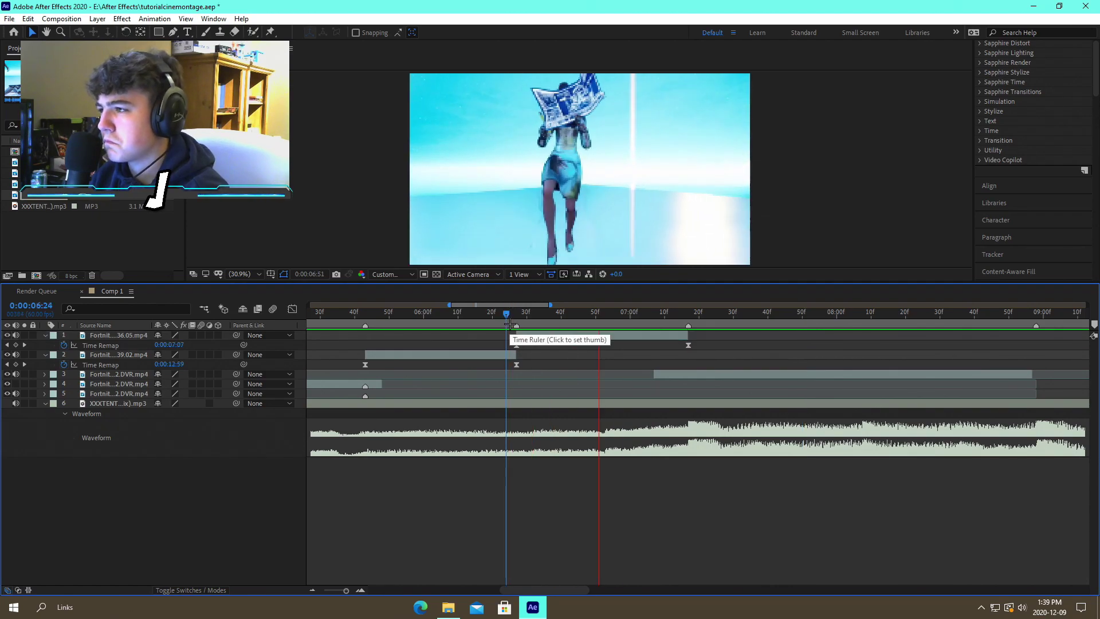
# Lengthen the lower handle of the newest clip's last time remap keyframe to flatten the curve's middle, then return to the layer bar view
pyautogui.click(516, 326)
pyautogui.moveTo(710, 343); pyautogui.dragTo(508, 345)
pyautogui.click(292, 308)
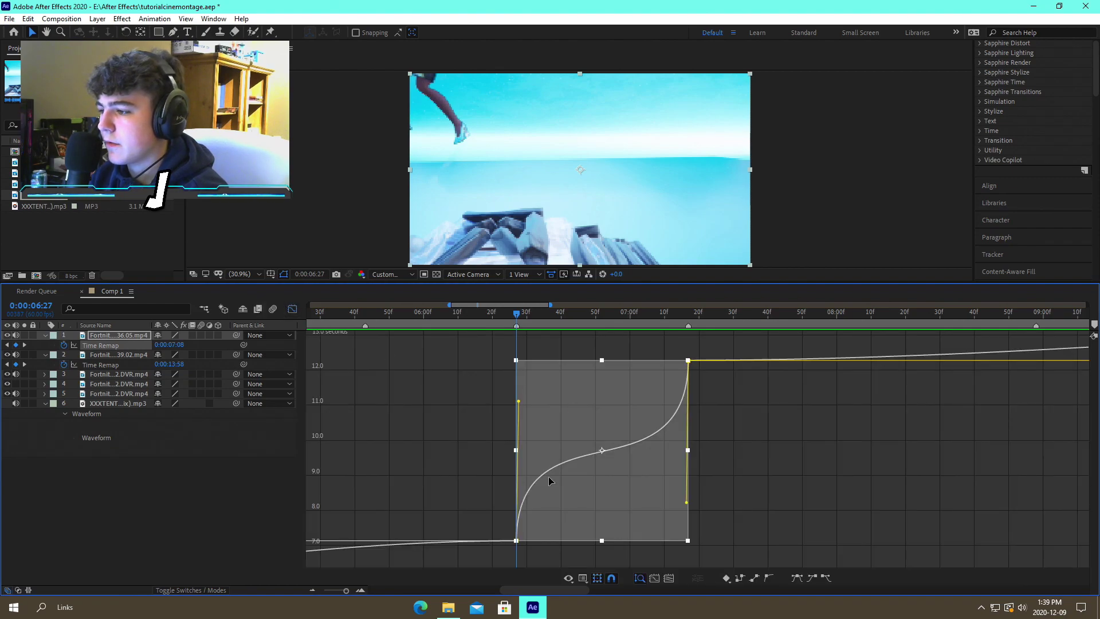
pyautogui.click(829, 456)
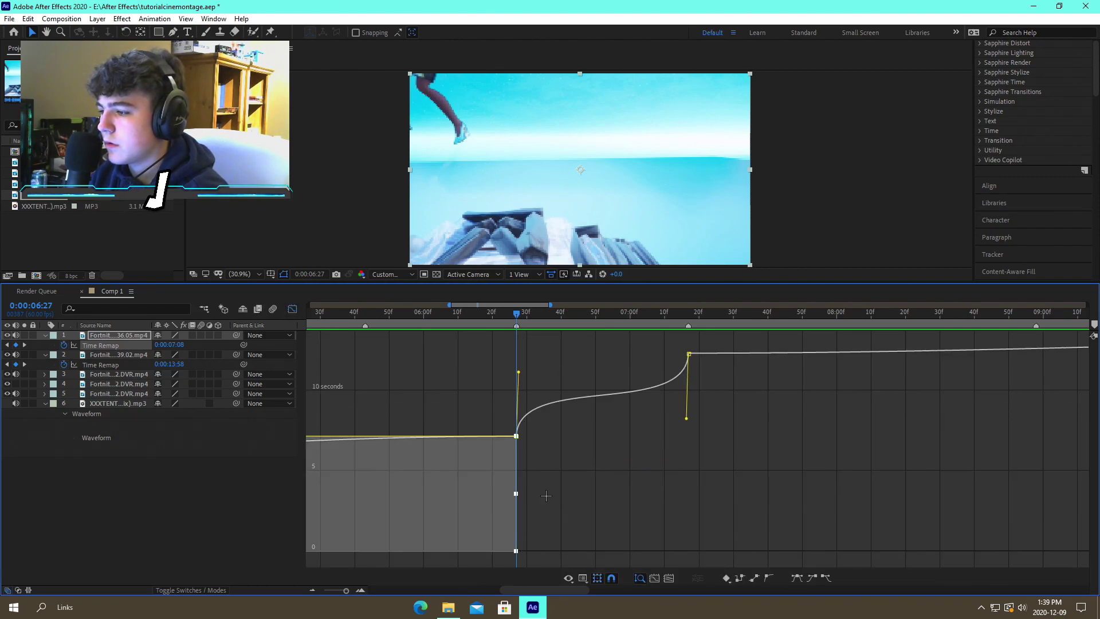
pyautogui.click(517, 540)
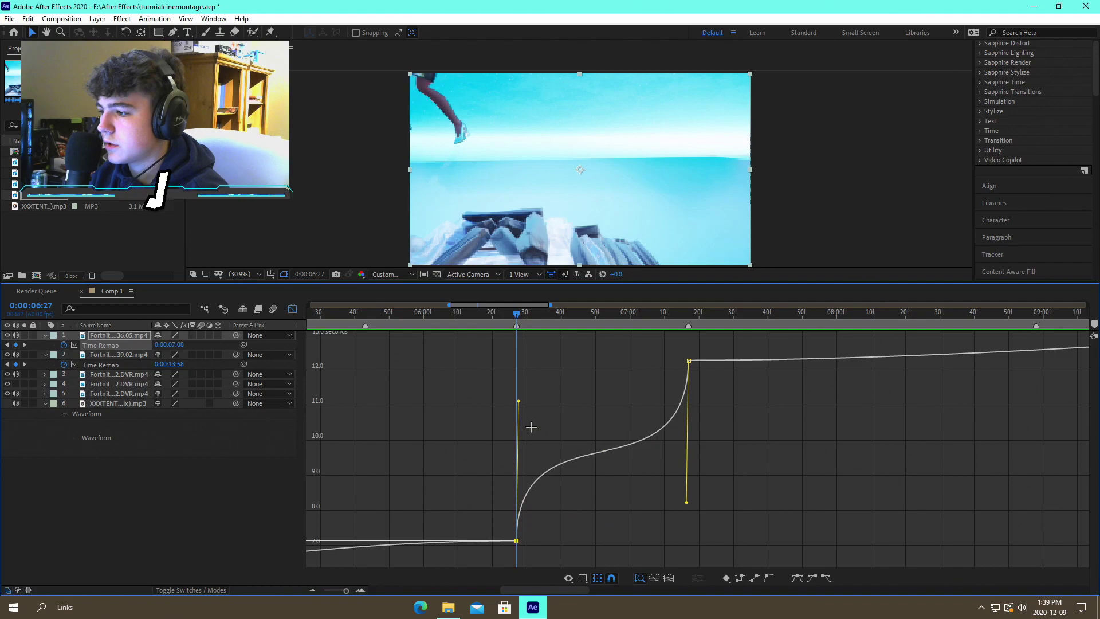
pyautogui.moveTo(686, 503); pyautogui.dragTo(686, 523)
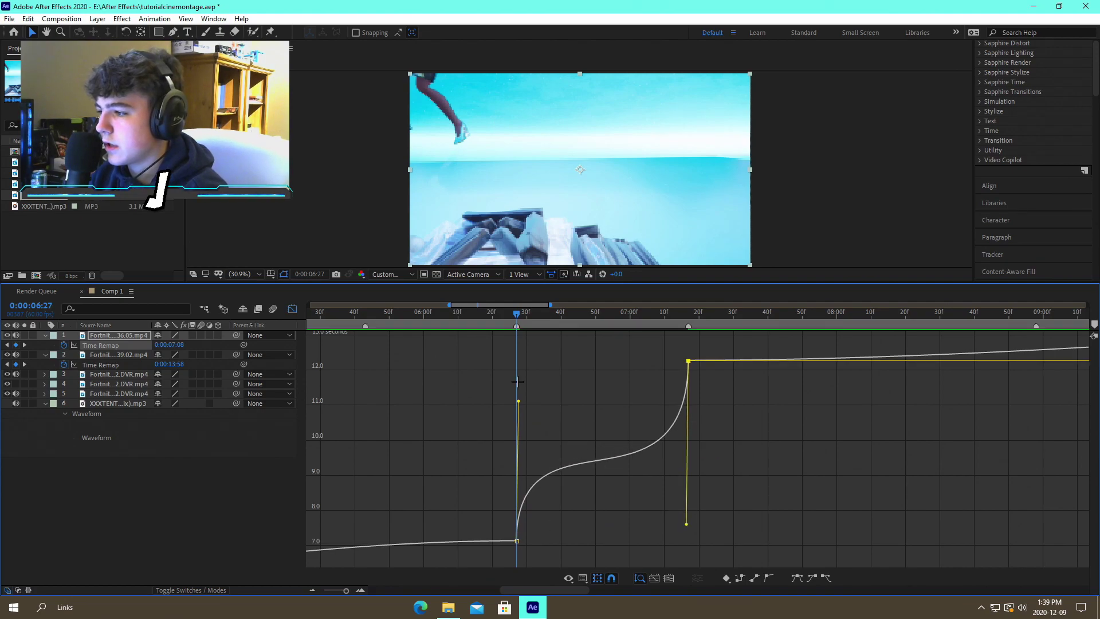
pyautogui.click(292, 309)
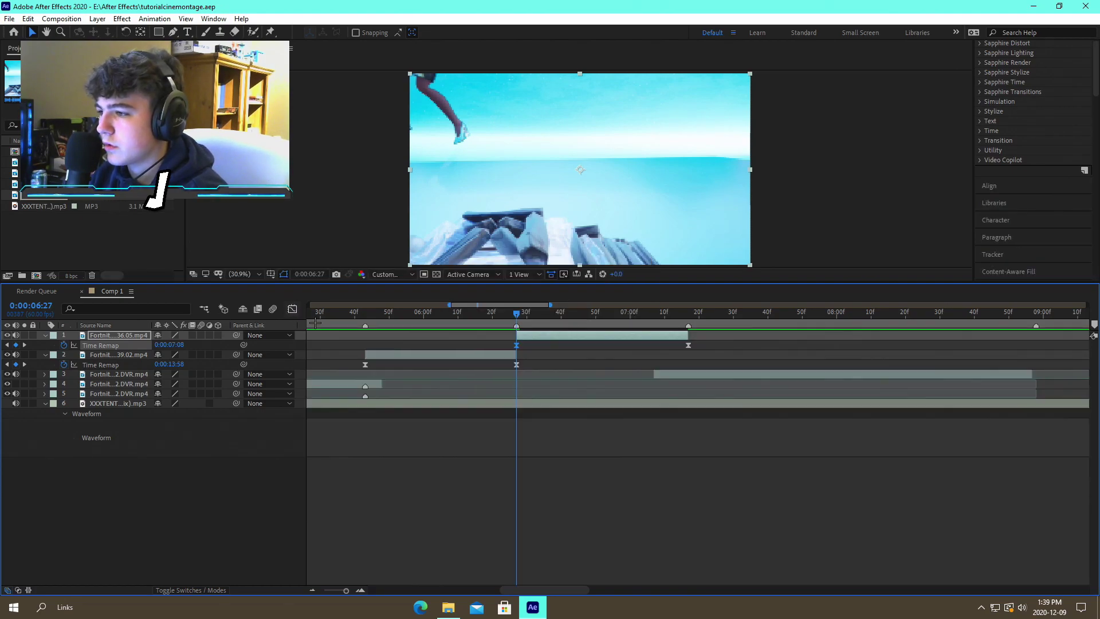
# Play back the time-remapped clip and its cut into the gameplay footage at the 0:00:07:17 marker several times
pyautogui.click(491, 314)
pyautogui.moveTo(491, 313); pyautogui.dragTo(485, 314)
pyautogui.press('space')
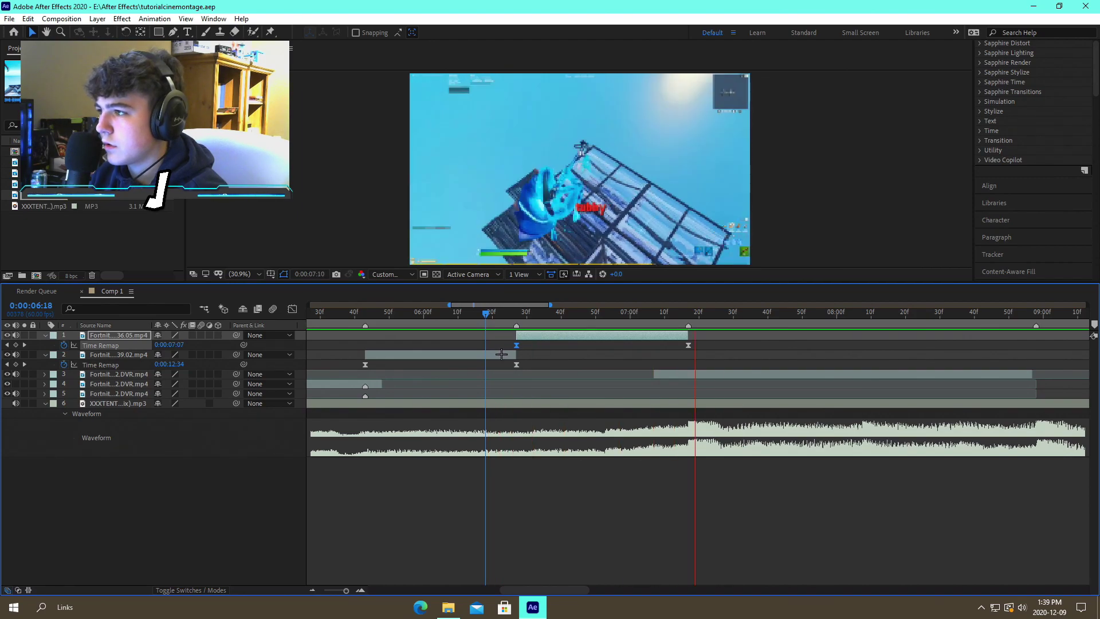
pyautogui.moveTo(682, 314); pyautogui.dragTo(616, 338)
pyautogui.press('space')
pyautogui.click(690, 315)
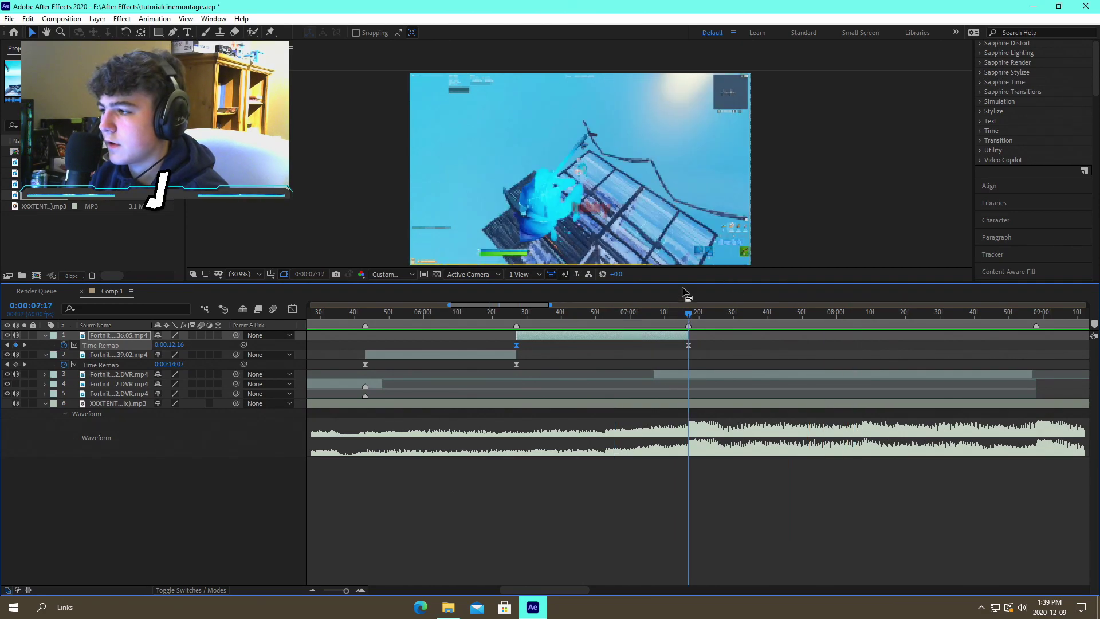
pyautogui.press('space')
pyautogui.press('space')
pyautogui.moveTo(723, 311); pyautogui.dragTo(606, 315)
pyautogui.press('space')
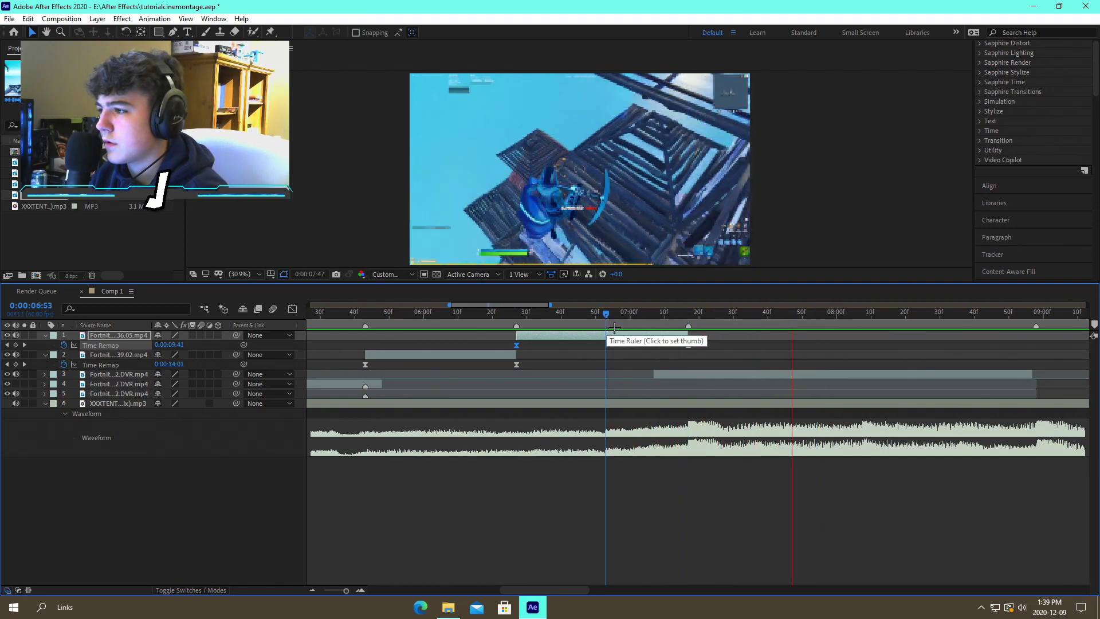
pyautogui.moveTo(681, 314); pyautogui.dragTo(696, 319)
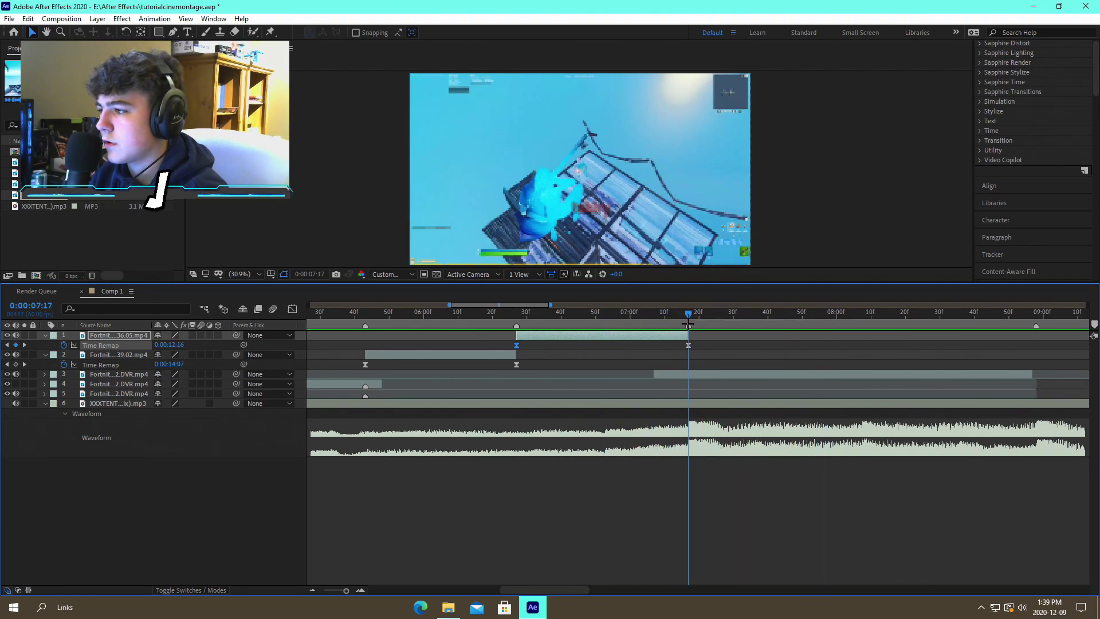
# Shift the gameplay clip under the 0:00:07:17 cut slightly later, to start at about 0:00:07:11, and preview the transition
pyautogui.moveTo(705, 378); pyautogui.dragTo(719, 375)
pyautogui.click(670, 316)
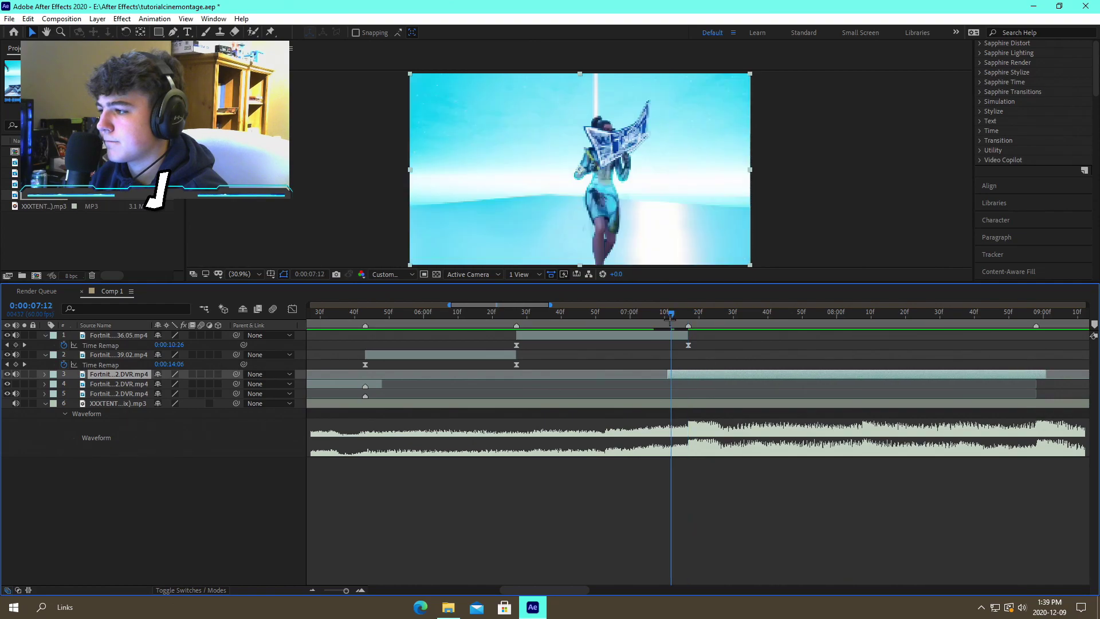
pyautogui.press('space')
pyautogui.click(667, 317)
pyautogui.press('space')
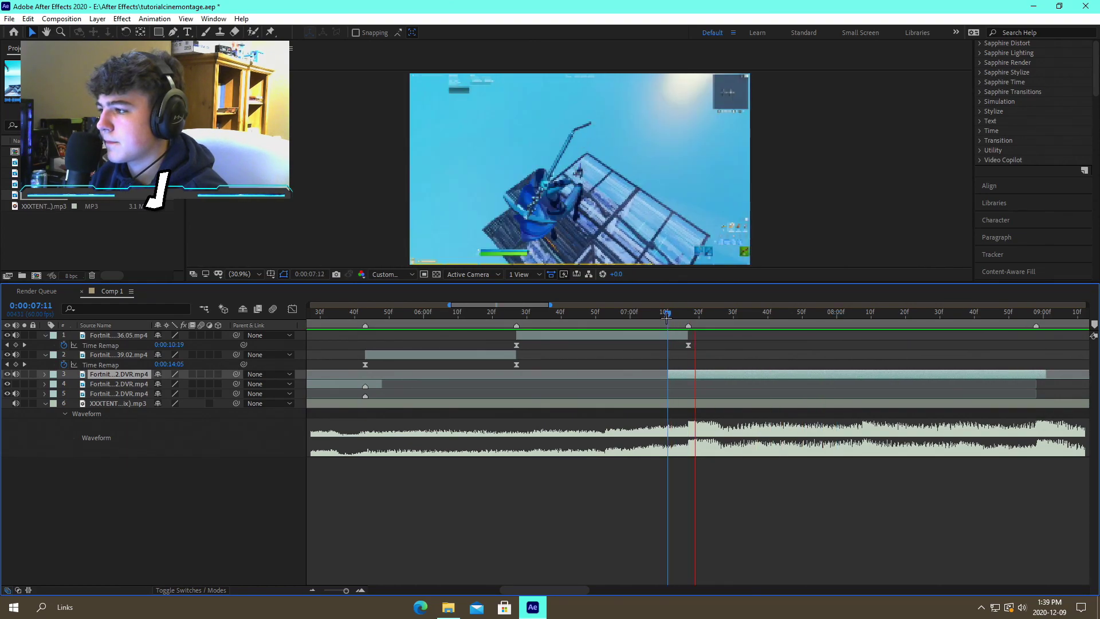
pyautogui.press('space')
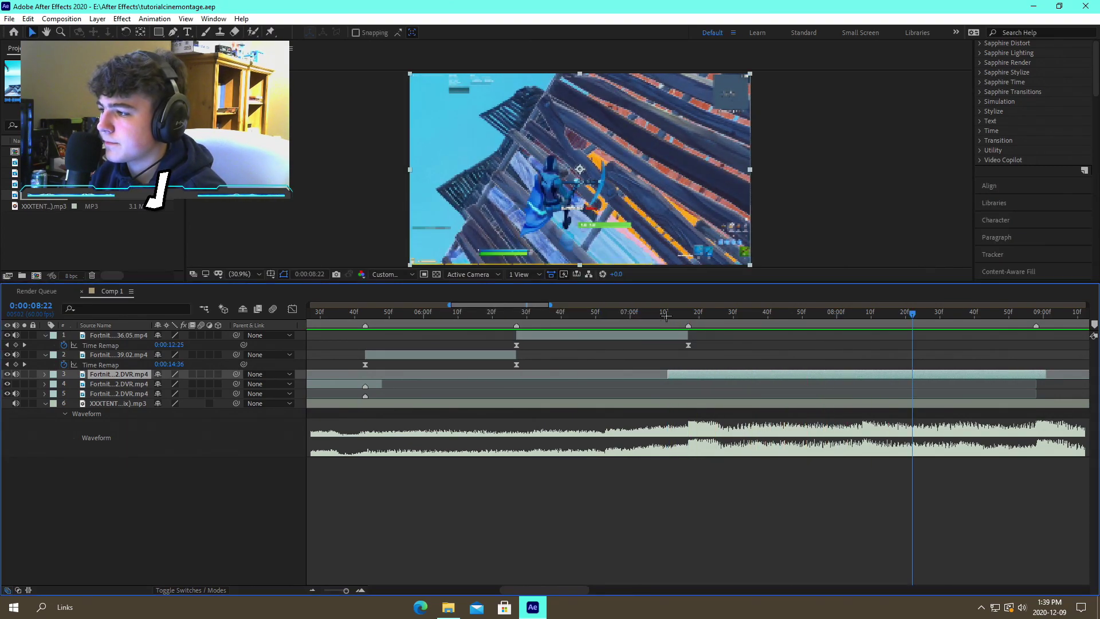
# Play back the whole cinematic section from 0:00:05:34 into the following gameplay clip
pyautogui.click(687, 314)
pyautogui.click(706, 352)
pyautogui.moveTo(478, 315); pyautogui.dragTo(334, 331)
pyautogui.press('space')
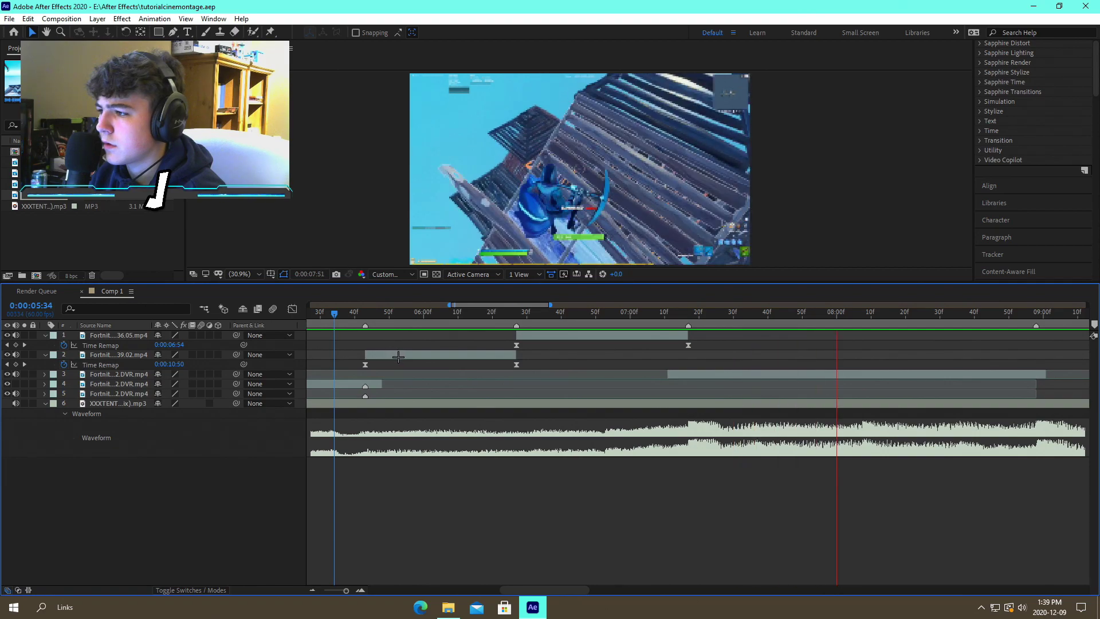
pyautogui.press('space')
# Show more of the timeline and collapse the time remap properties of the two cinematic clips
pyautogui.click(312, 588)
pyautogui.click(313, 588)
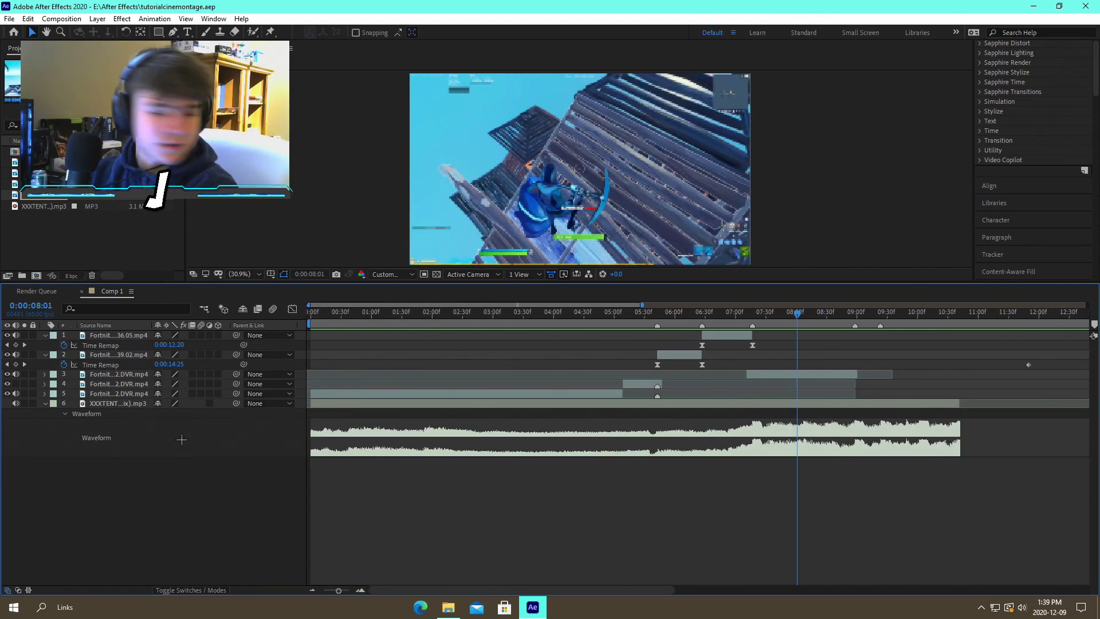
pyautogui.click(45, 335)
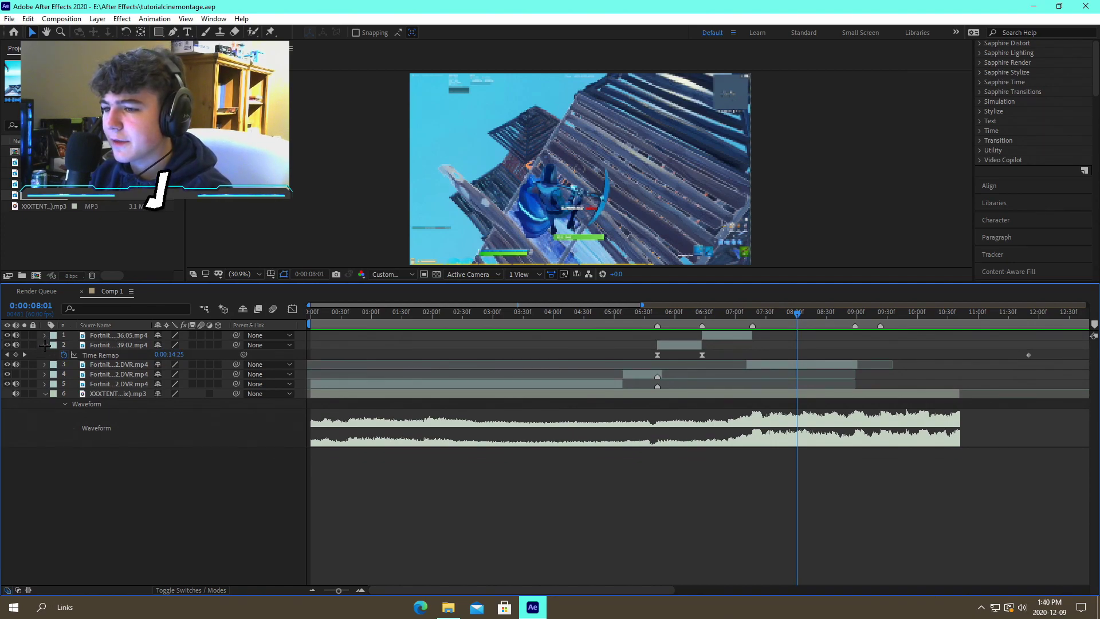
pyautogui.click(45, 345)
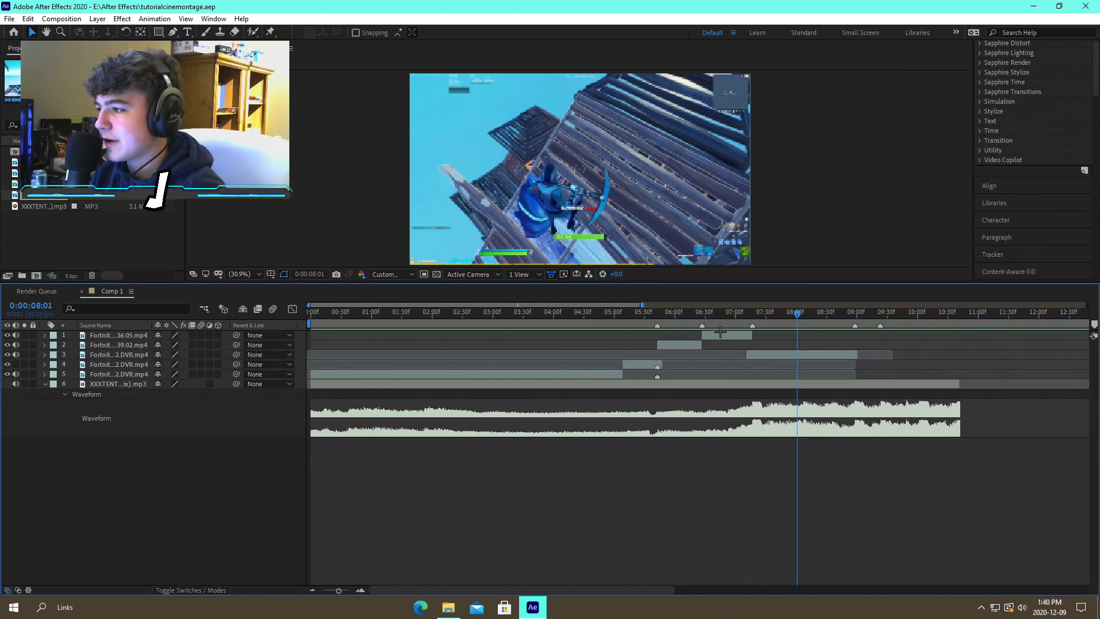
# Add an adjustment layer above the newest cinematic clip and trim its start to 0:00:05:30
pyautogui.click(720, 333)
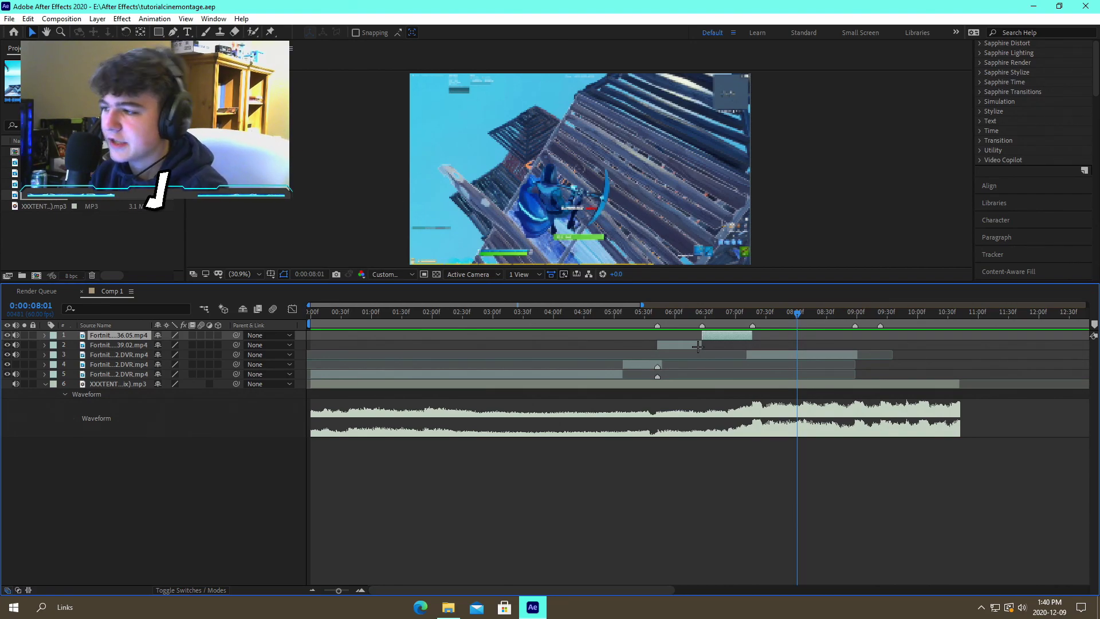
pyautogui.click(751, 505)
pyautogui.click(709, 334)
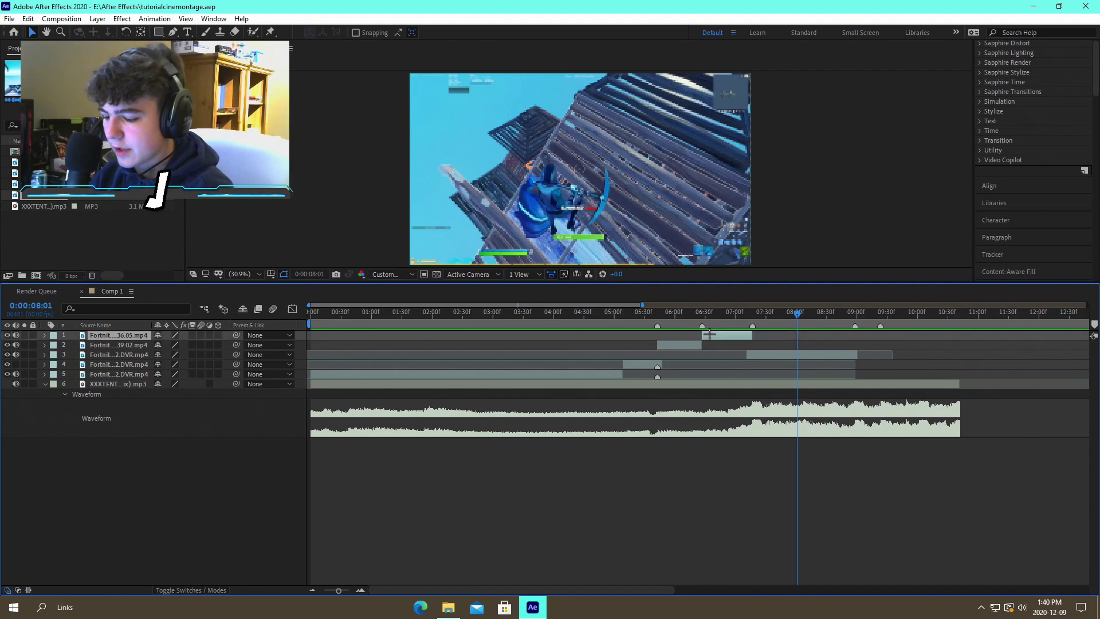
pyautogui.hotkey('ctrl', 'alt', 'y')
pyautogui.moveTo(659, 314); pyautogui.dragTo(644, 322)
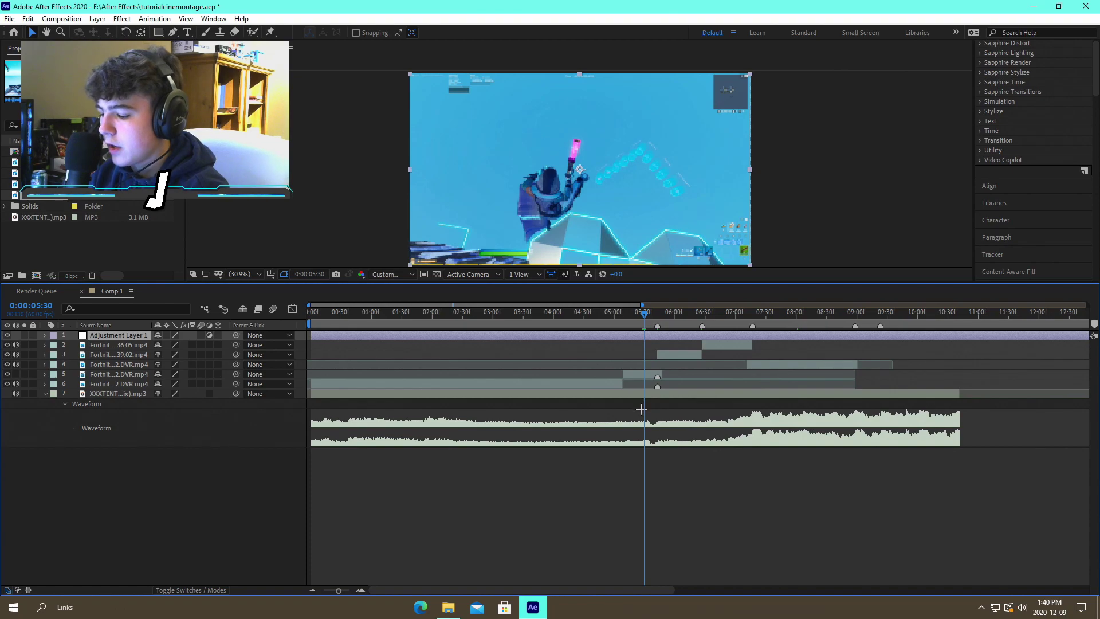
pyautogui.hotkey('alt', '[')
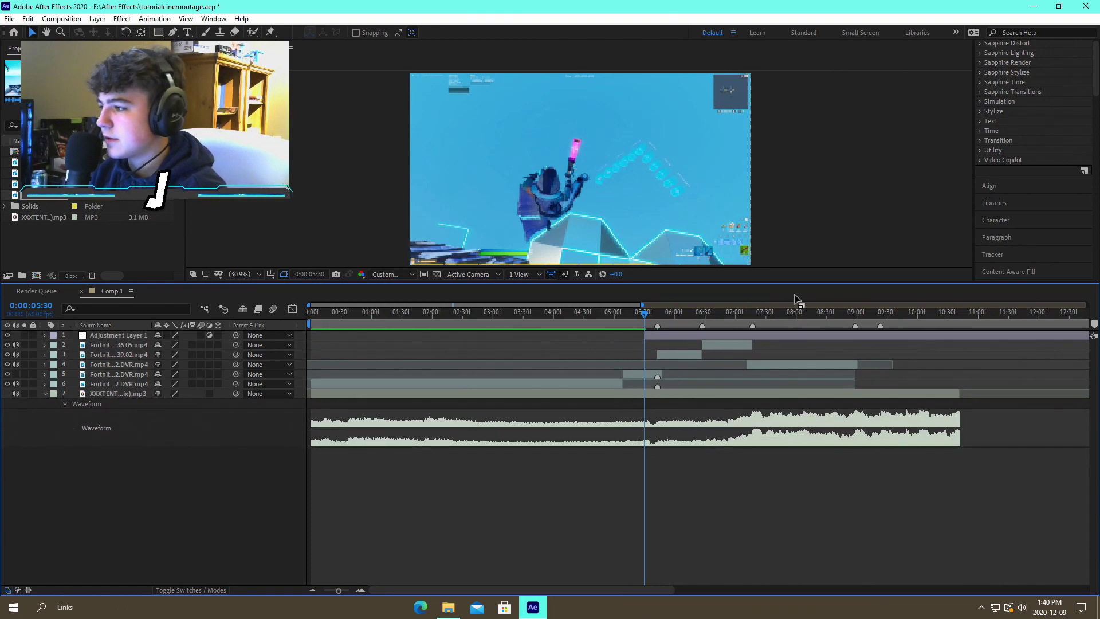
# Split the adjustment layer at 0:00:07:37, delete the part after the split, and save the project
pyautogui.click(773, 313)
pyautogui.click(785, 336)
pyautogui.hotkey('ctrl', 'shift', 'd')
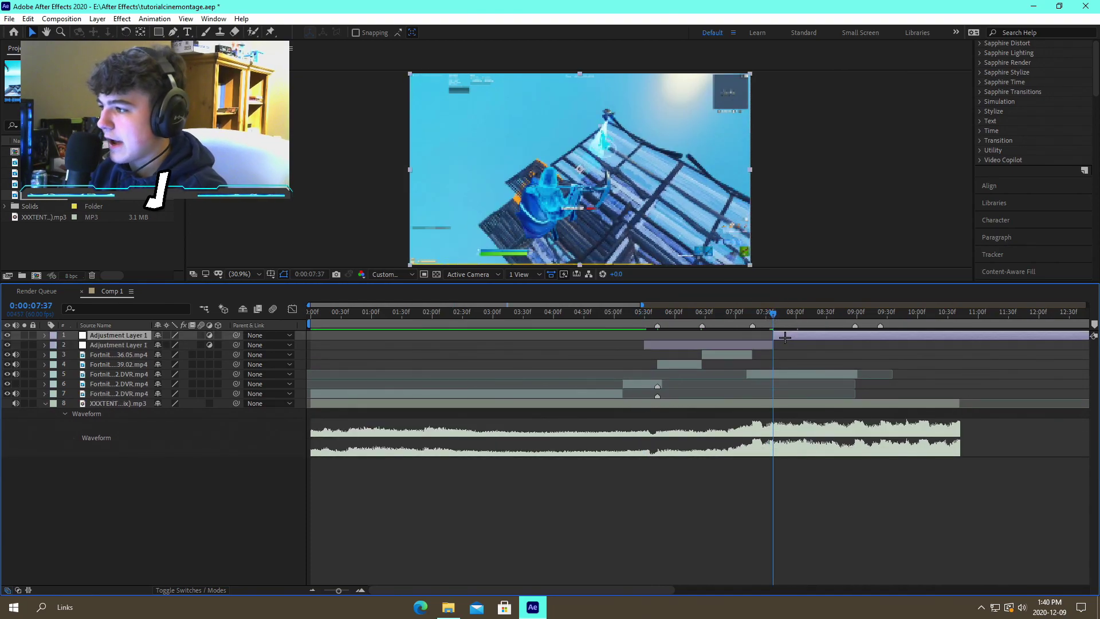
pyautogui.press('Delete')
pyautogui.moveTo(754, 312); pyautogui.dragTo(744, 313)
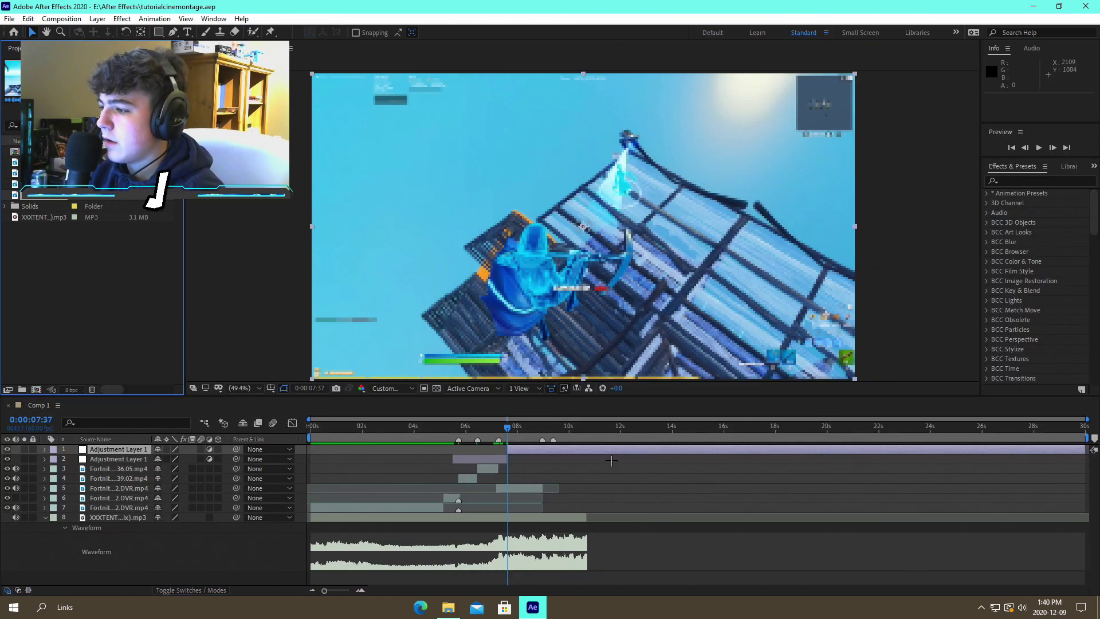
pyautogui.press('Delete')
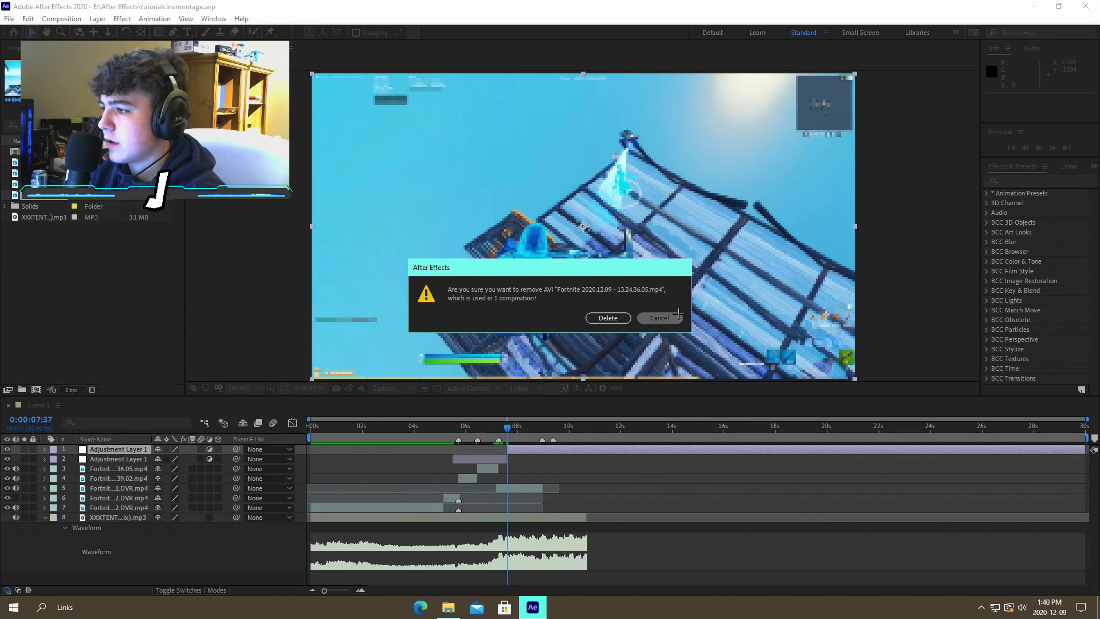
pyautogui.click(673, 316)
pyautogui.click(528, 450)
pyautogui.press('Delete')
pyautogui.hotkey('ctrl', 's')
# Search the effects for "mocur" and apply S_BlurMoCurves to the adjustment layer
pyautogui.click(1030, 179)
pyautogui.write('mocur')
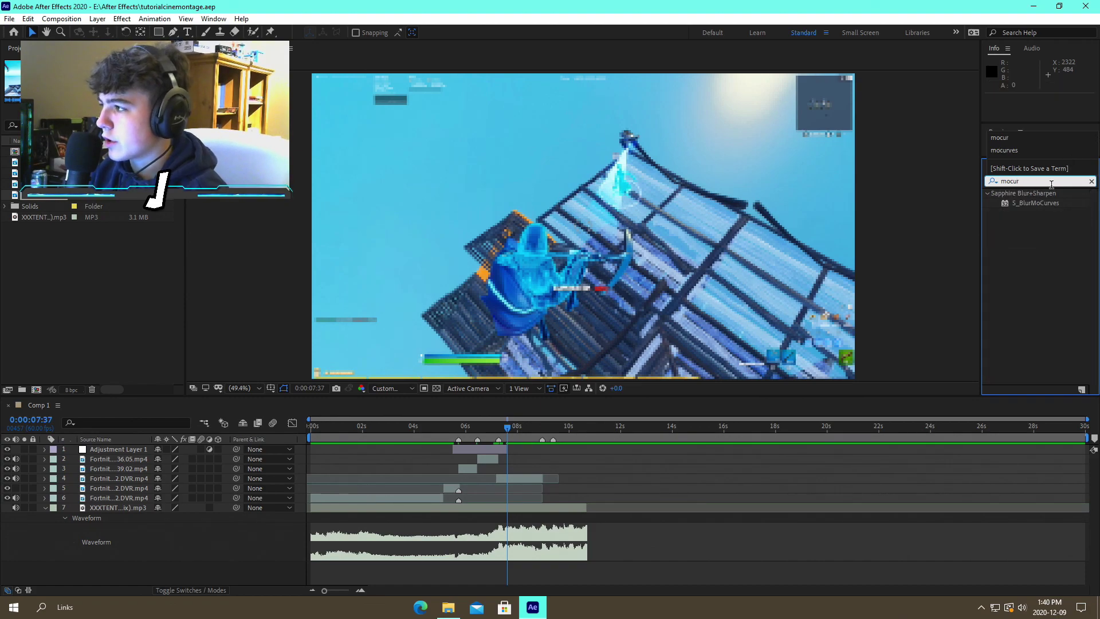
pyautogui.moveTo(1034, 203); pyautogui.dragTo(487, 449)
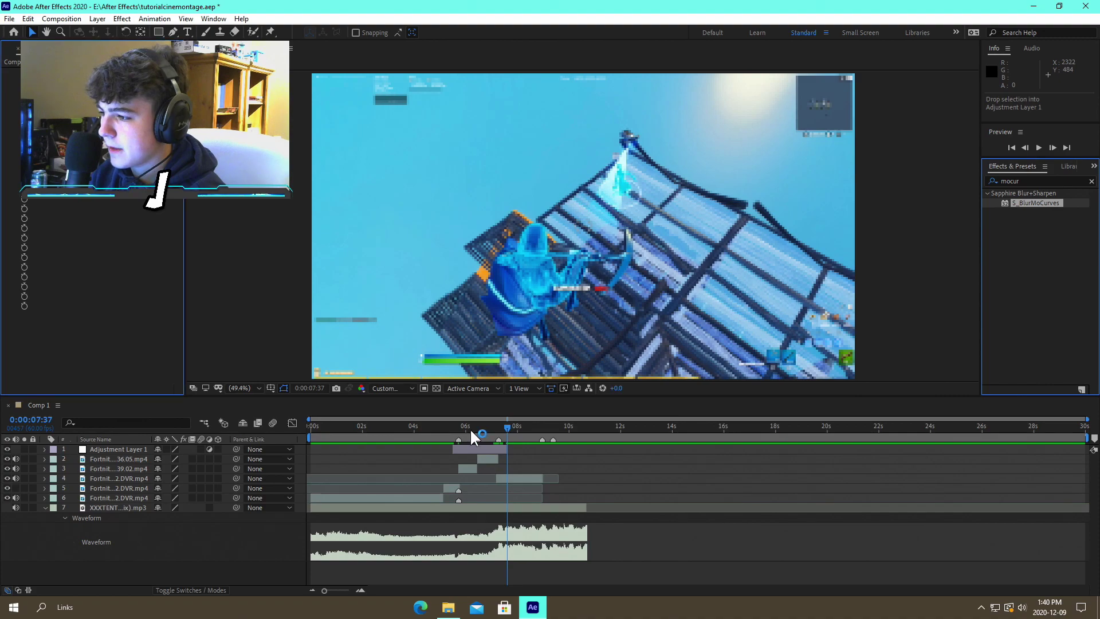
# Move the playhead to the beat marker at 0:00:05:43, enlarge the timeline area, and select the adjustment layer
pyautogui.click(469, 427)
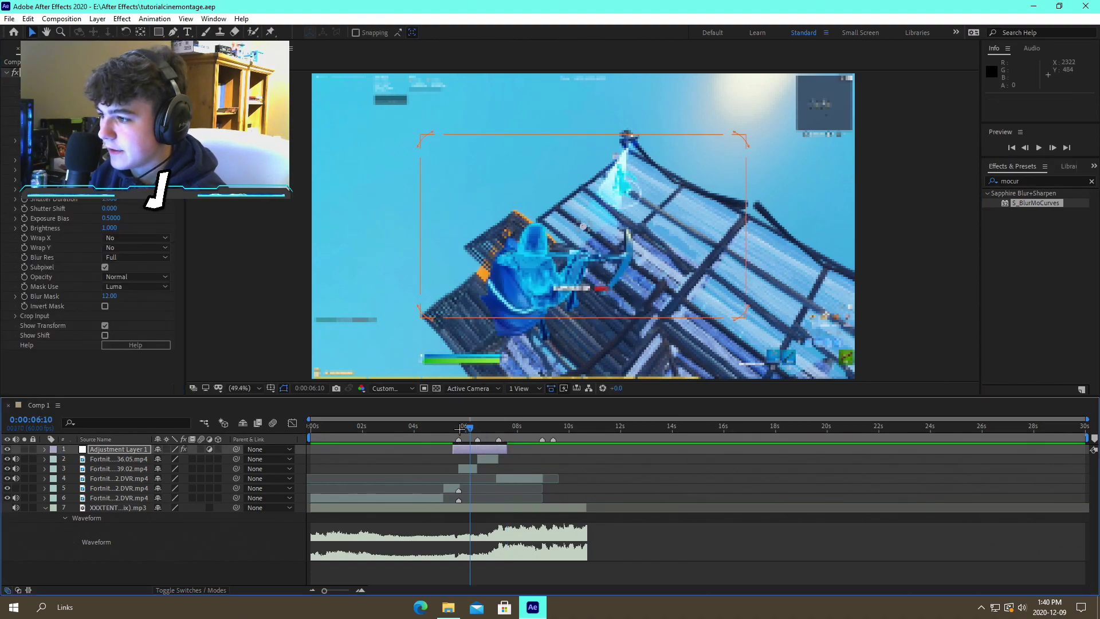
pyautogui.moveTo(461, 427); pyautogui.dragTo(458, 427)
pyautogui.click(361, 590)
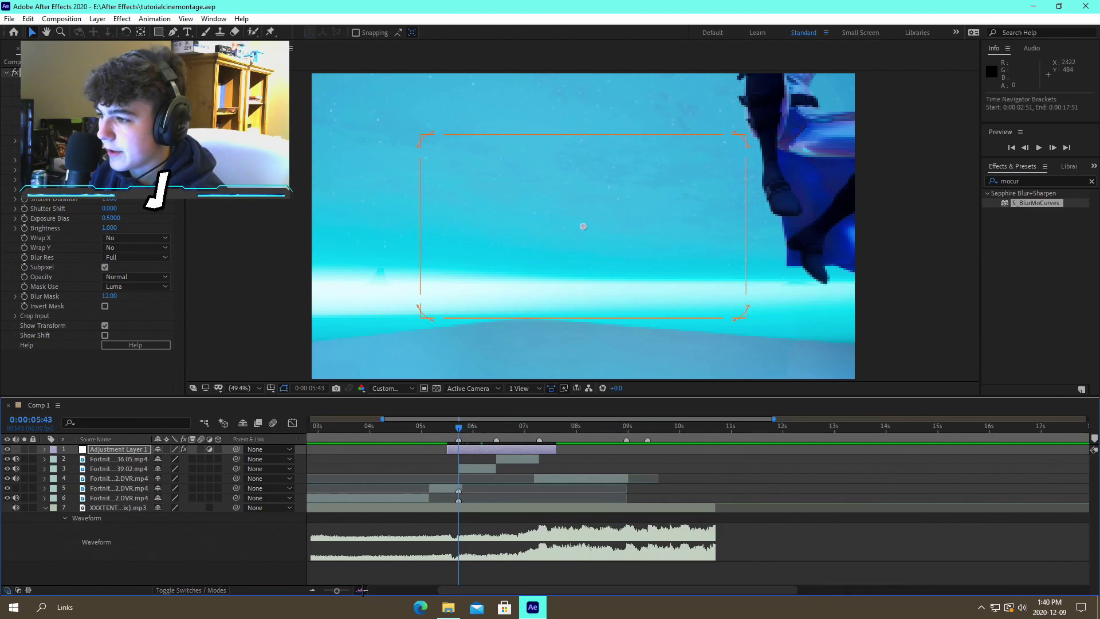
pyautogui.click(361, 590)
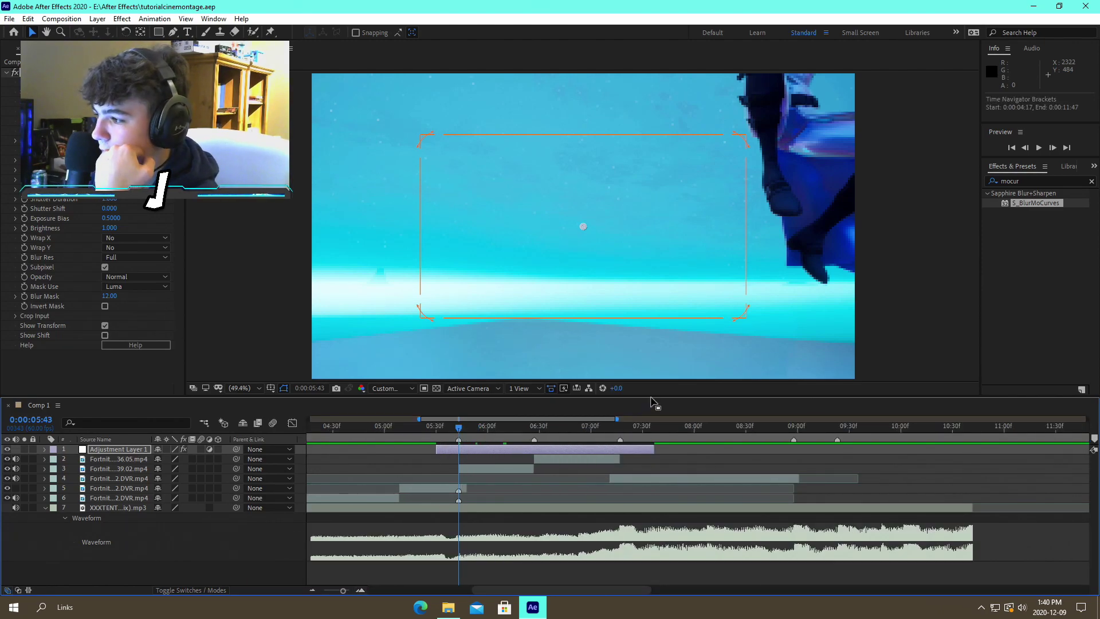
pyautogui.moveTo(651, 396); pyautogui.dragTo(629, 318)
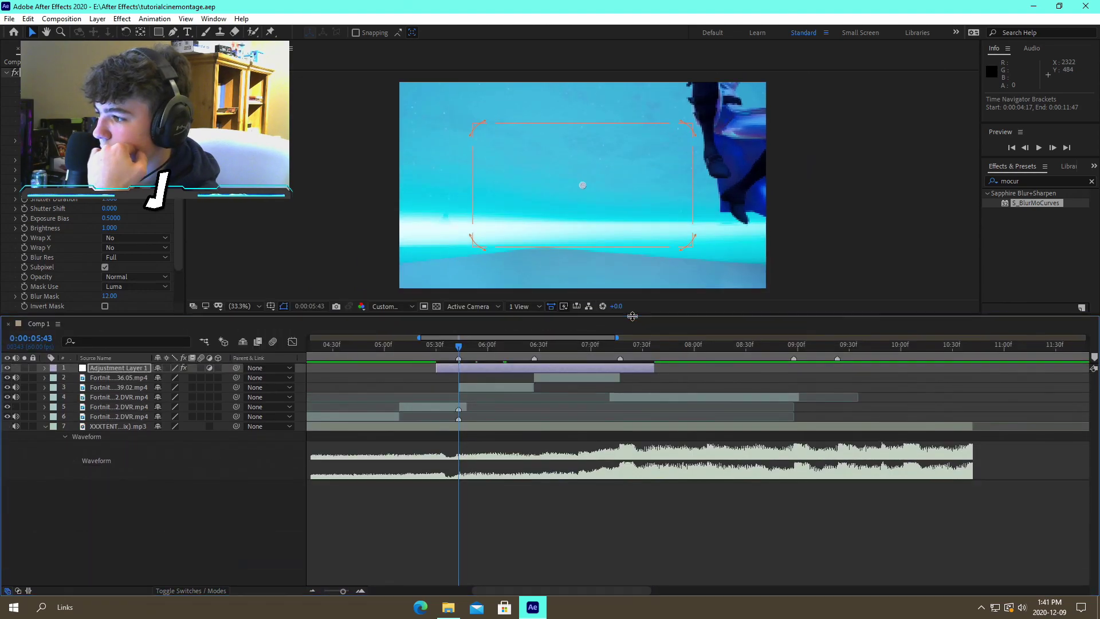
pyautogui.click(496, 523)
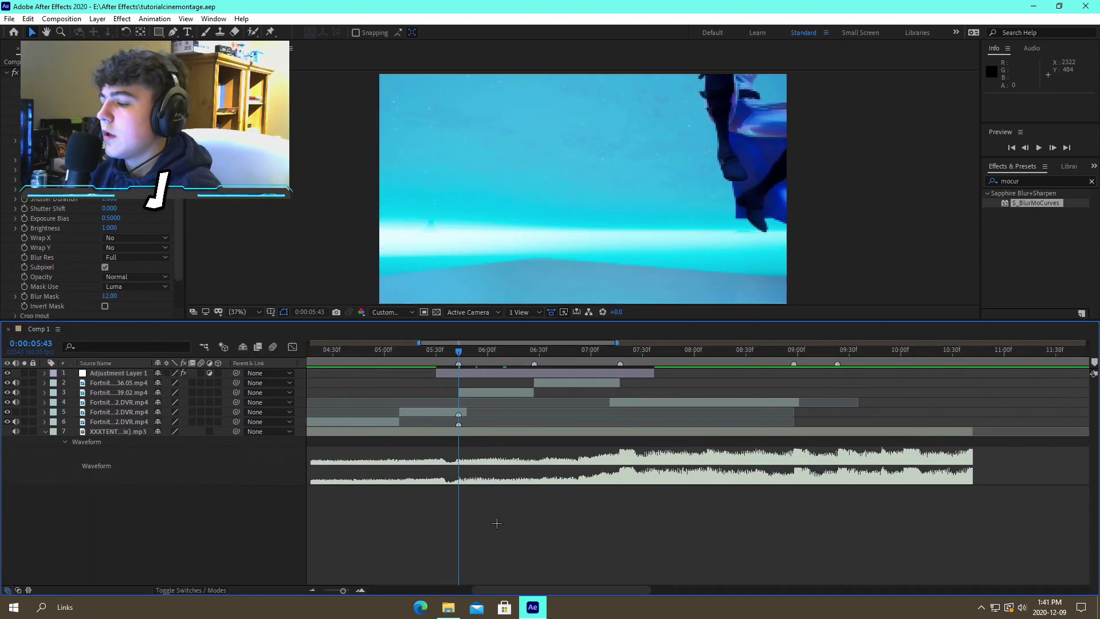
pyautogui.click(464, 371)
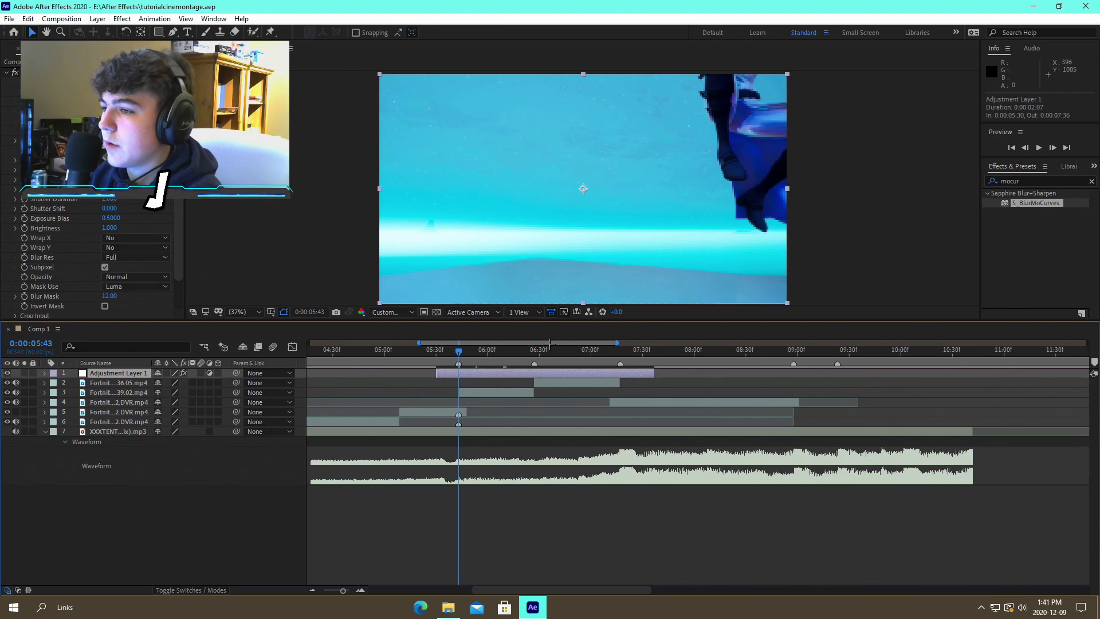
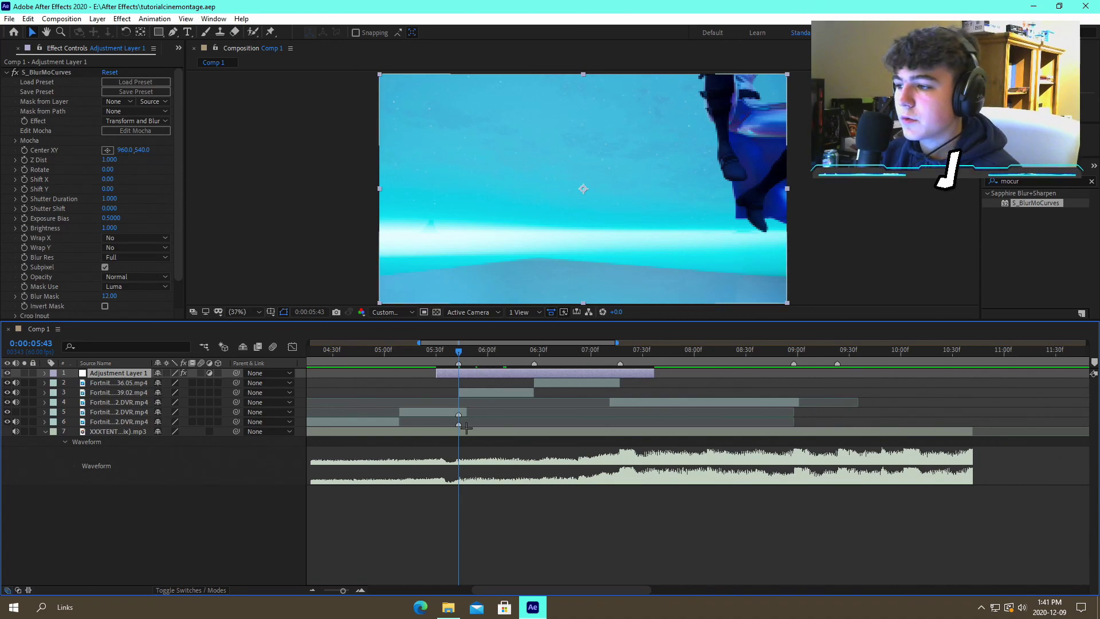
pyautogui.press('Left')
pyautogui.press('Left')
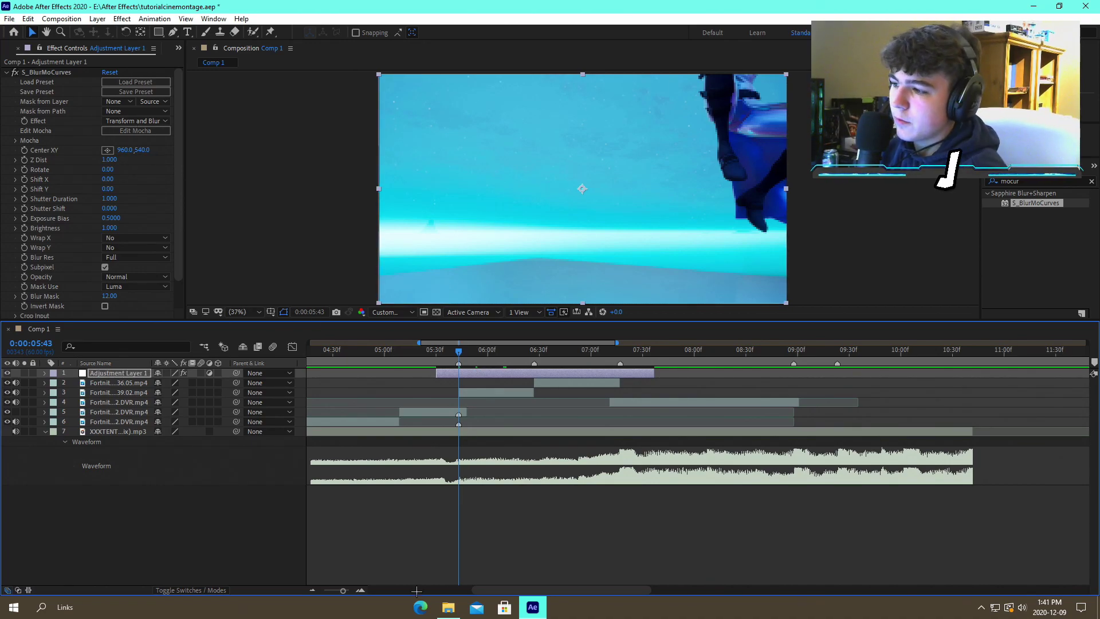
pyautogui.press('Left')
pyautogui.press('Left')
pyautogui.press('Left')
pyautogui.press('Left')
pyautogui.click(372, 306)
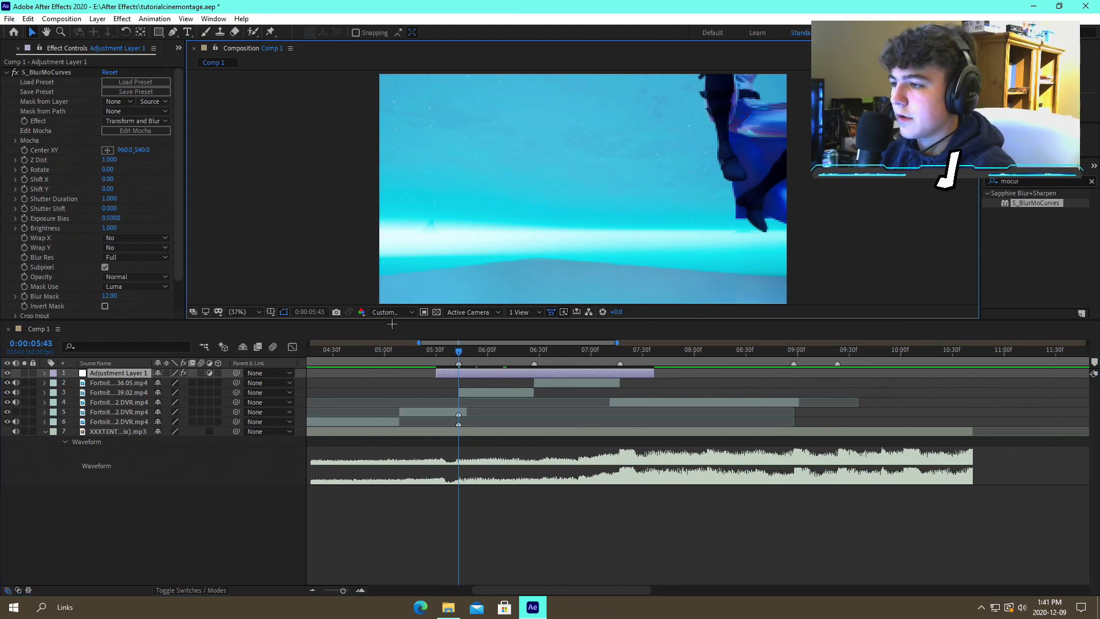
pyautogui.click(473, 371)
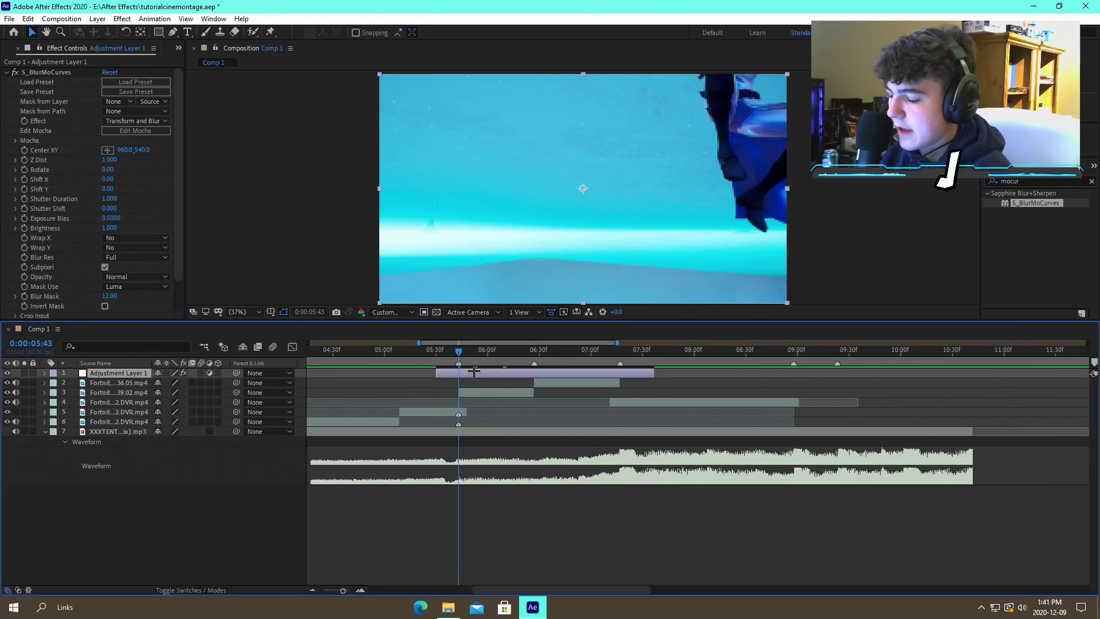
# Start keyframing the adjustment layer's Z Dist with a value of 1 at 0:00:05:40, three frames before the beat marker
pyautogui.press('pageup')
pyautogui.press('pagedown')
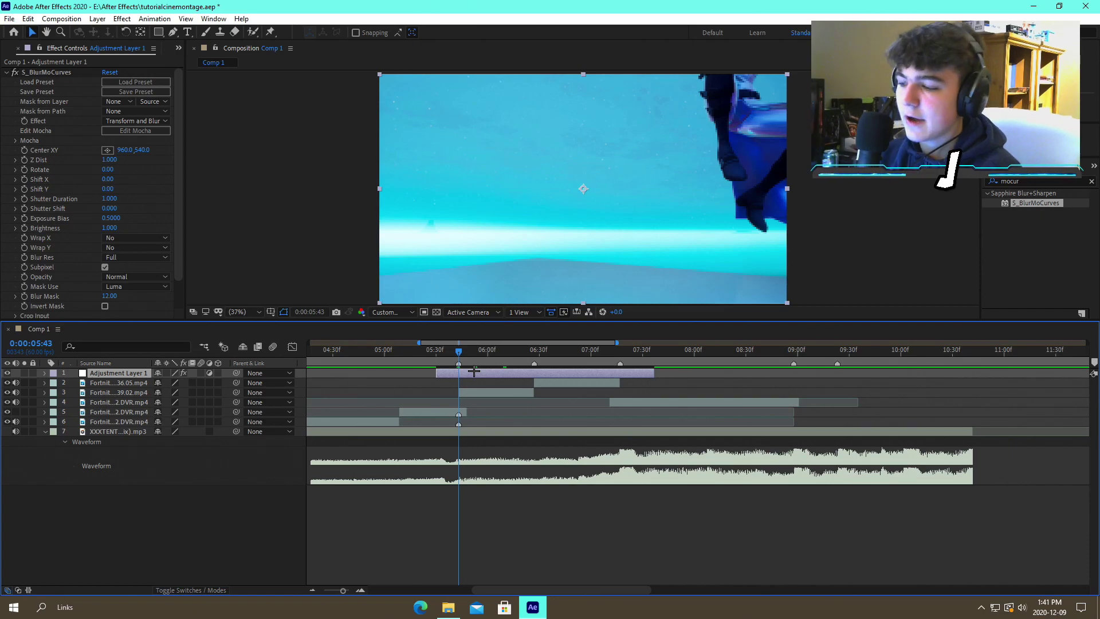
pyautogui.press('pageup')
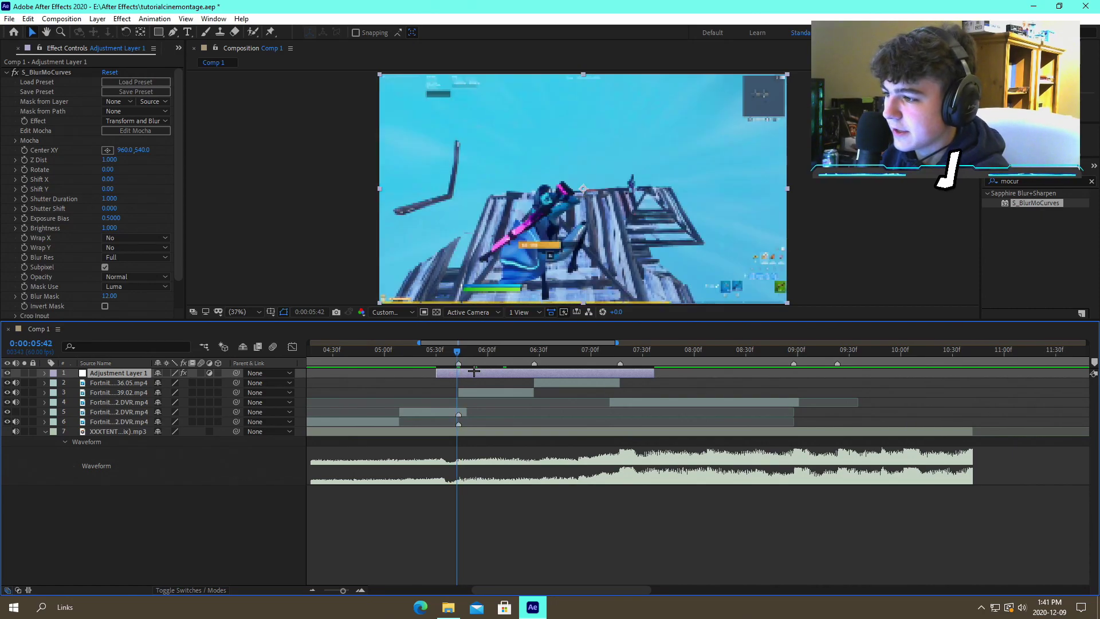
pyautogui.press('pagedown')
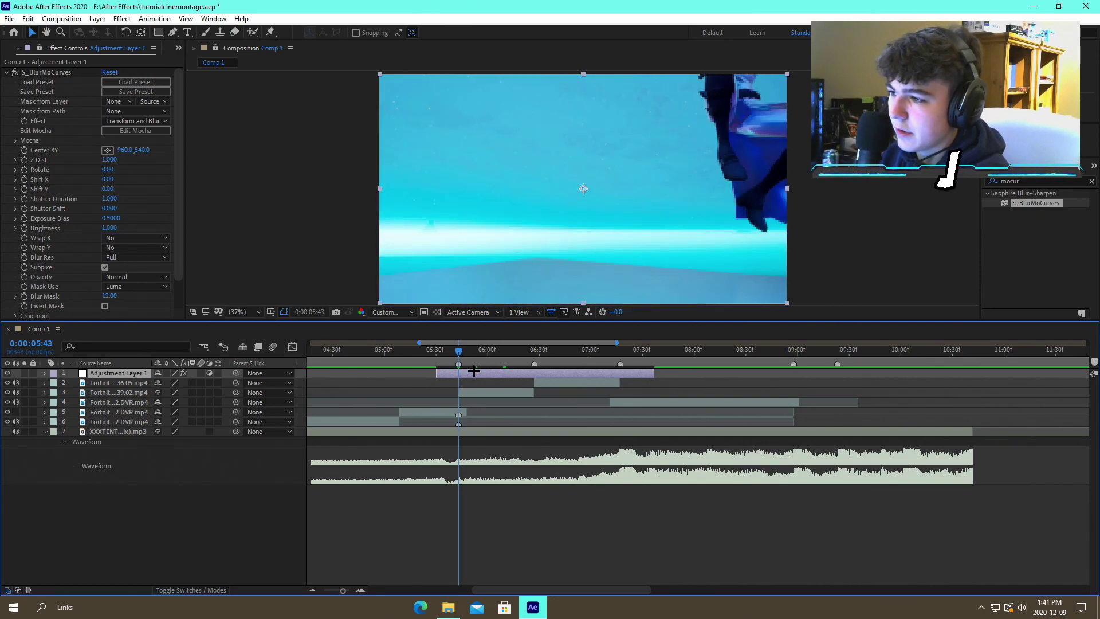
pyautogui.click(361, 589)
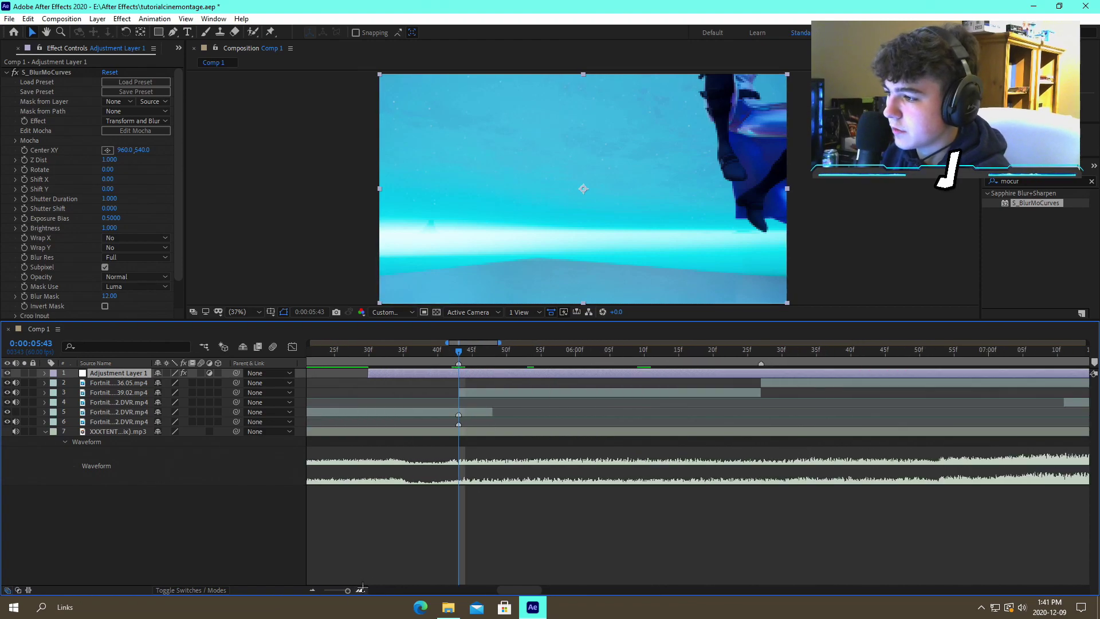
pyautogui.press('pageup')
pyautogui.press('pageup')
pyautogui.press('pageup')
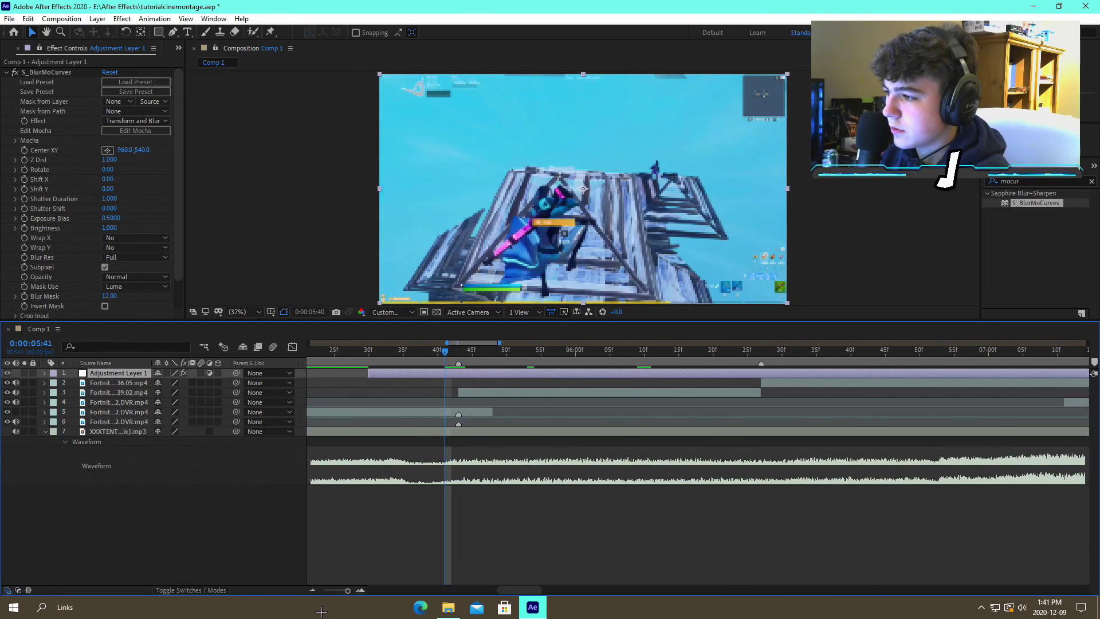
pyautogui.click(25, 159)
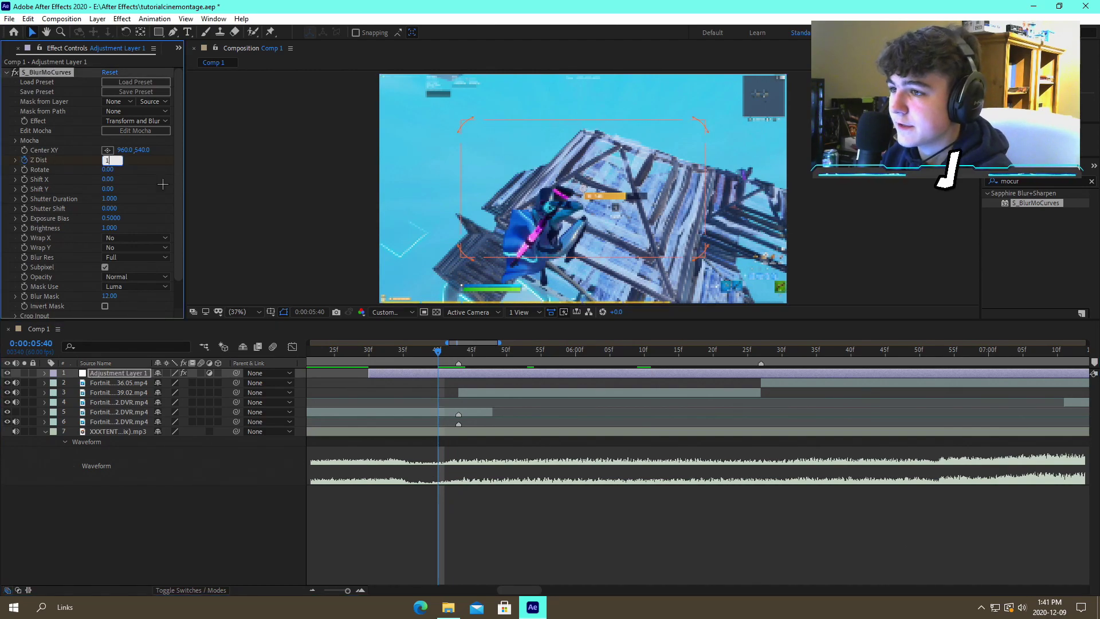
pyautogui.press('Return')
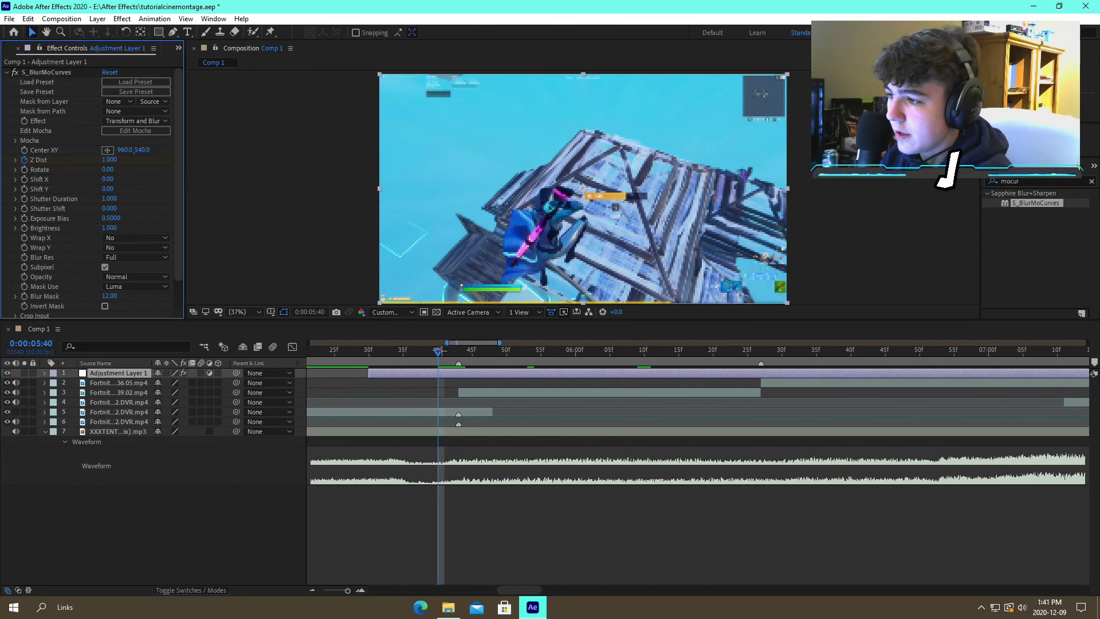
# Set a Z Dist keyframe of 0.7 on the beat marker at 0:00:05:43
pyautogui.press('pagedown')
pyautogui.press('pagedown')
pyautogui.press('pagedown')
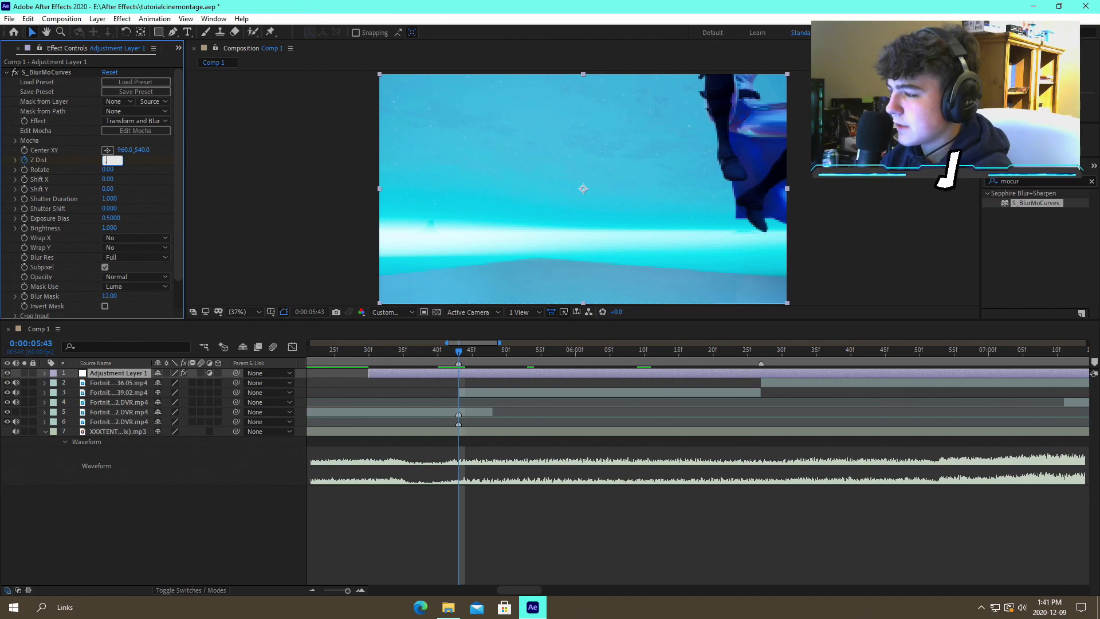
pyautogui.press('Return')
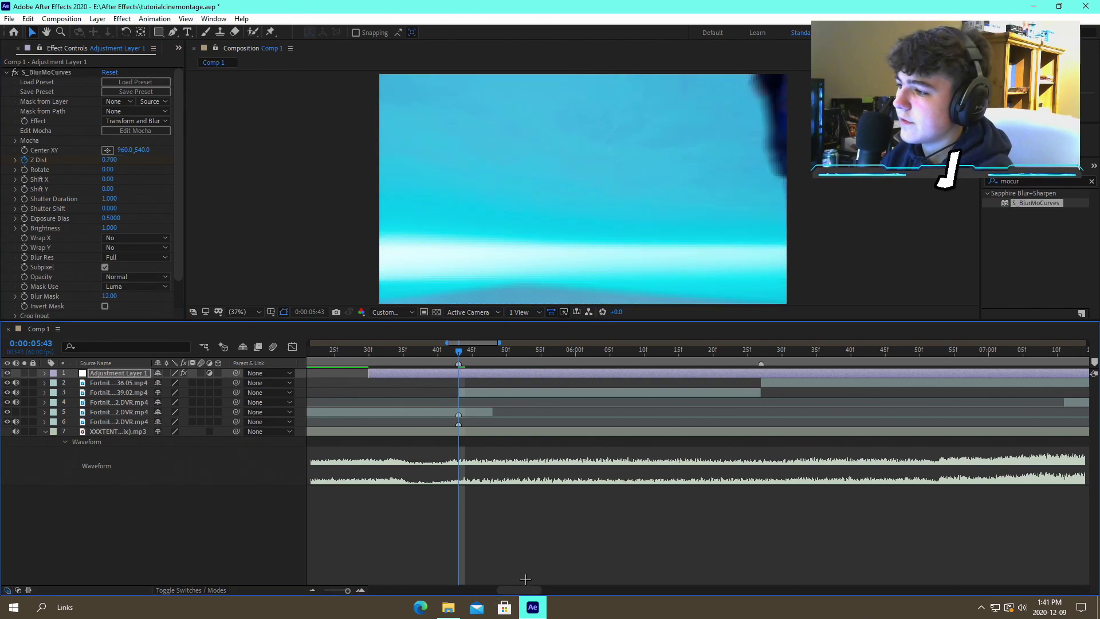
pyautogui.click(506, 545)
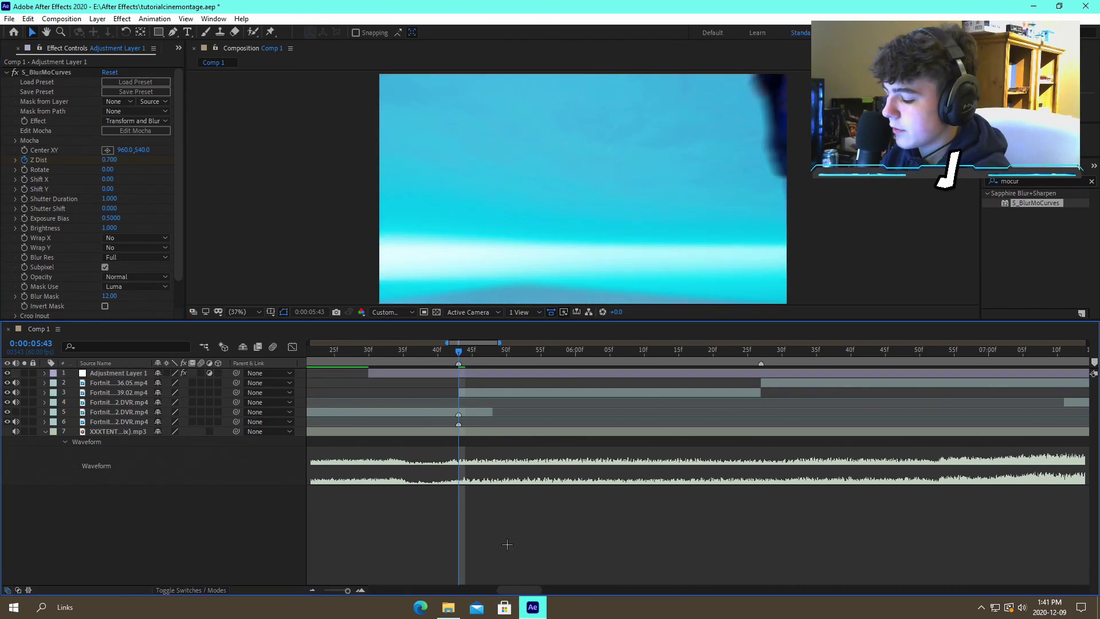
# Set a Z Dist keyframe of 1 at 0:00:05:46 and return the playhead to 0:00:05:43 to check the zoom
pyautogui.press('pagedown')
pyautogui.press('pagedown')
pyautogui.press('pagedown')
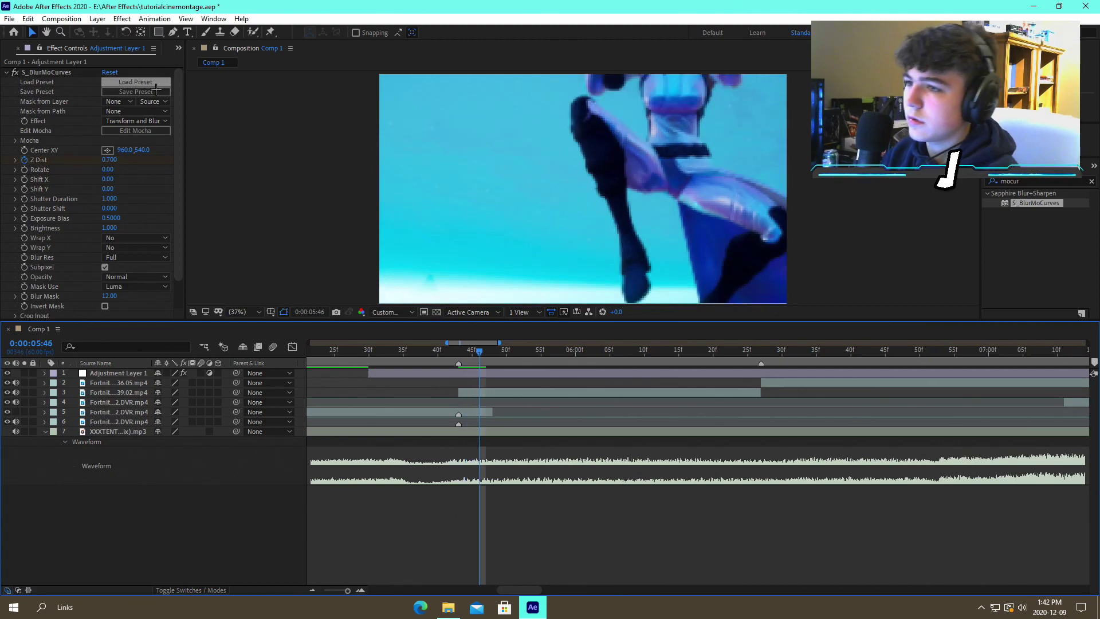
pyautogui.click(111, 160)
pyautogui.write('1')
pyautogui.press('Return')
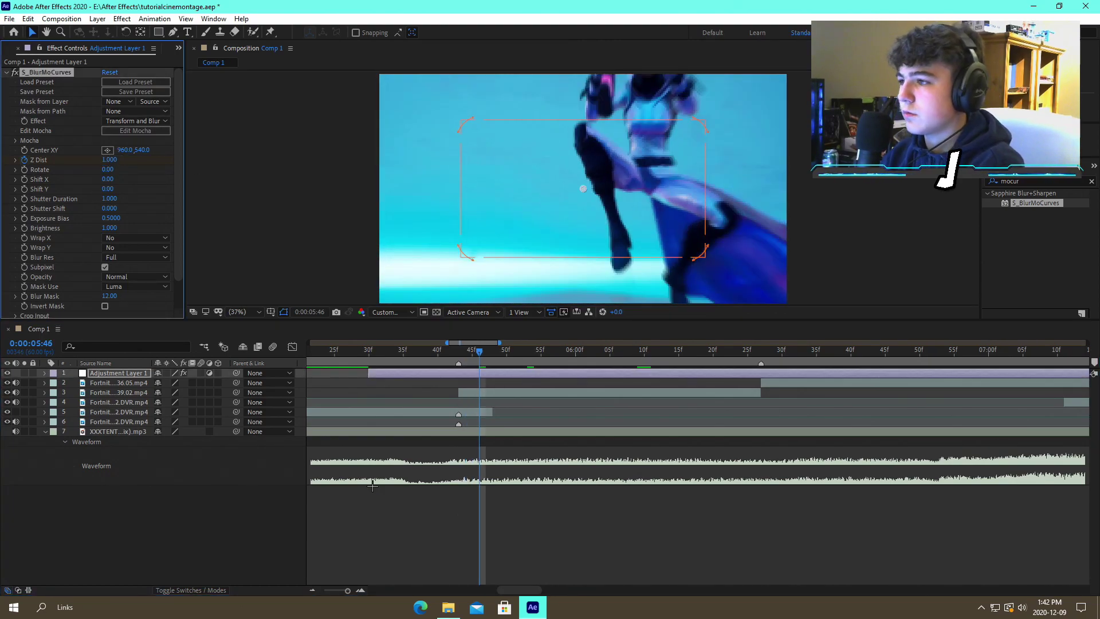
pyautogui.click(430, 355)
pyautogui.moveTo(430, 355); pyautogui.dragTo(456, 368)
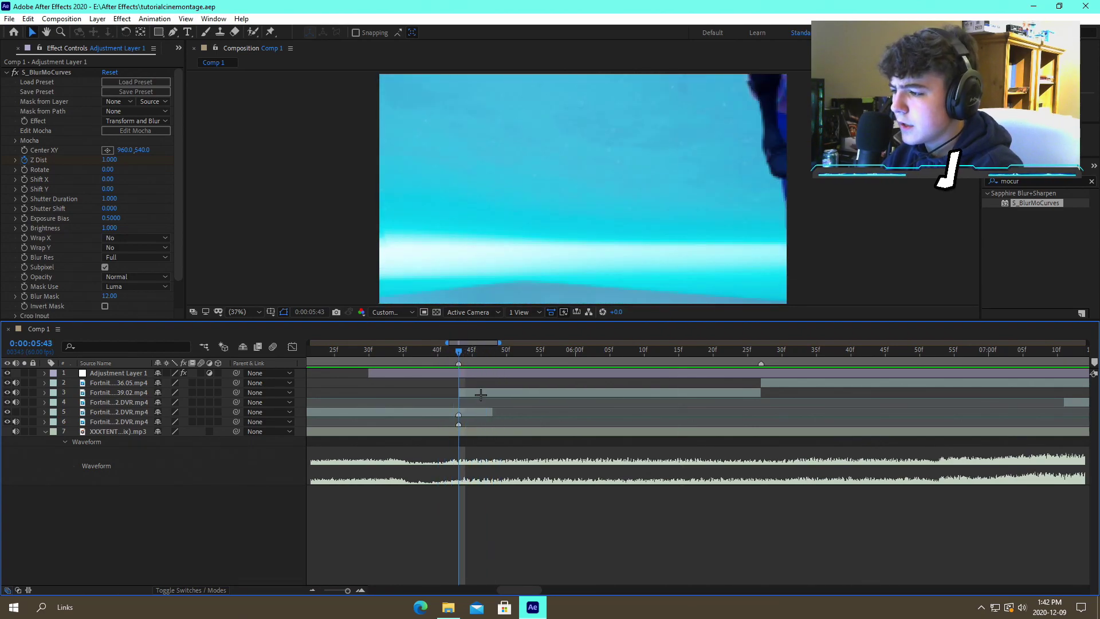
# Reveal the adjustment layer's Z Dist keyframes, apply Easy Ease to all three, and save the project
pyautogui.click(756, 355)
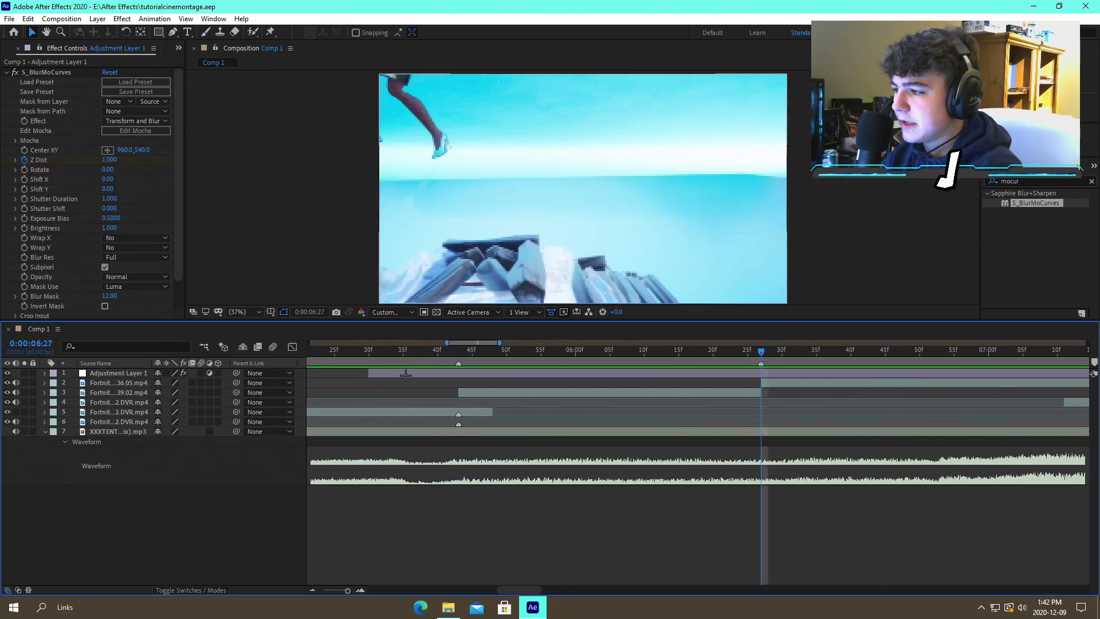
pyautogui.click(244, 377)
pyautogui.click(45, 373)
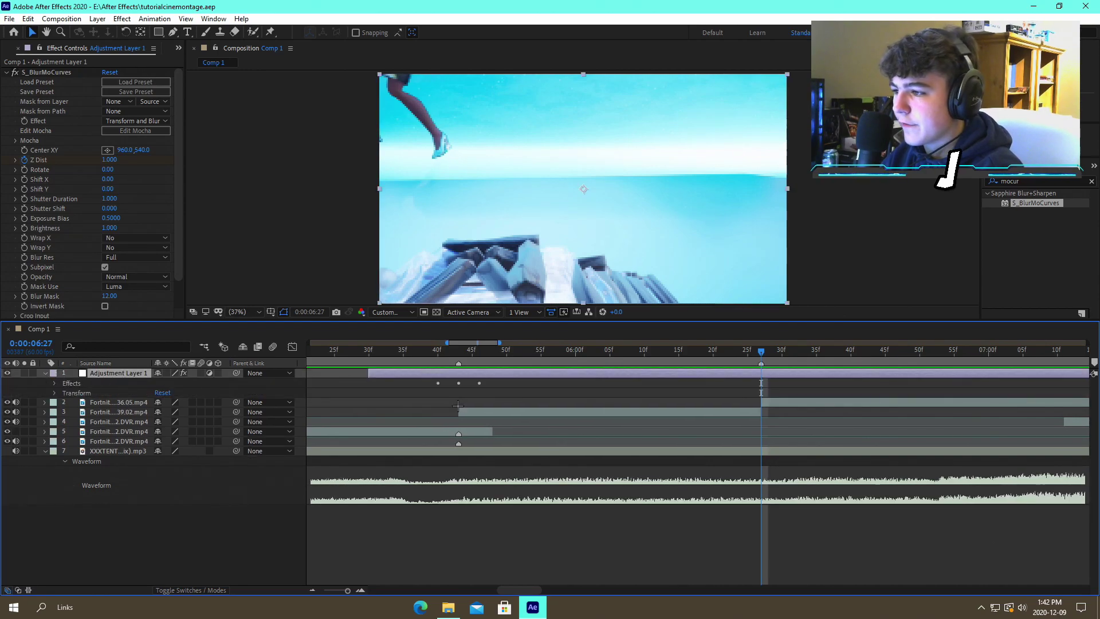
pyautogui.click(55, 382)
pyautogui.click(64, 393)
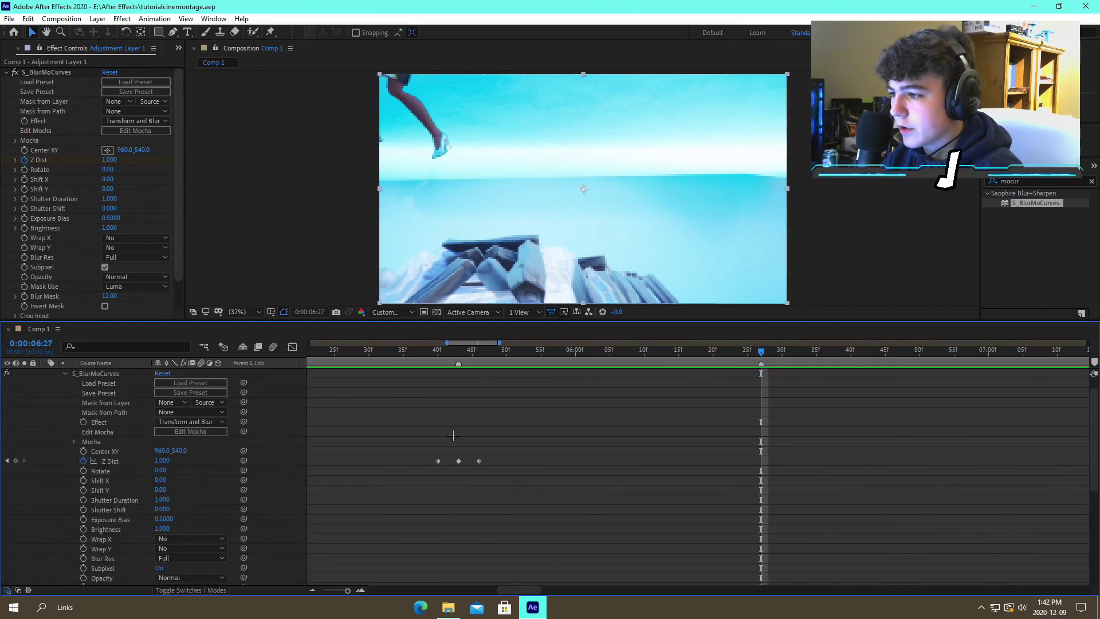
pyautogui.moveTo(505, 470); pyautogui.dragTo(413, 458)
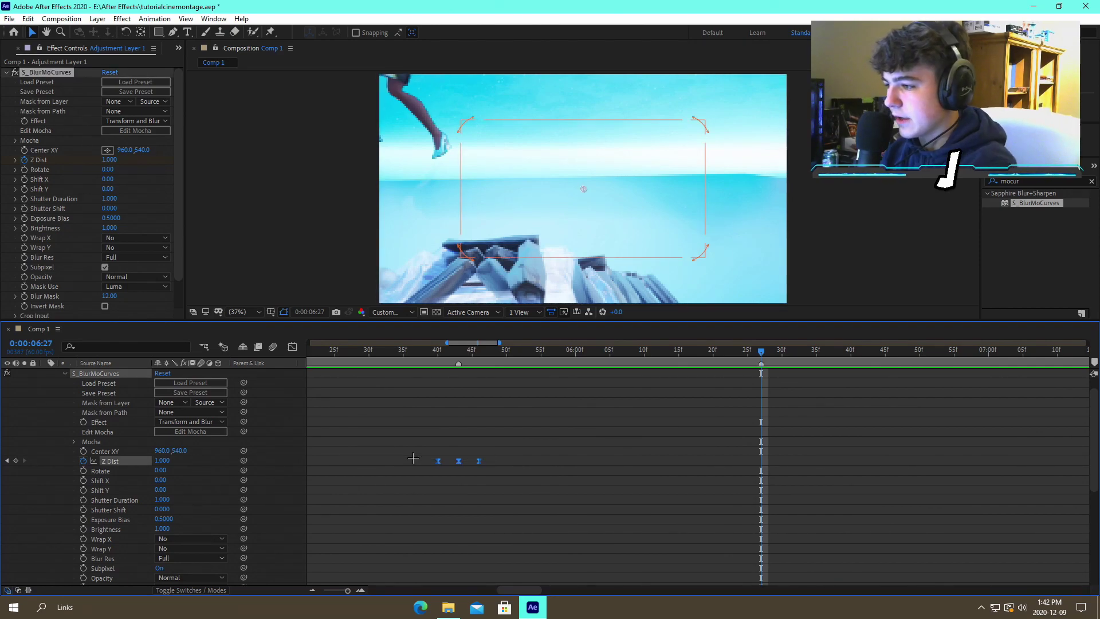
pyautogui.click(507, 467)
pyautogui.hotkey('ctrl', 's')
# Copy the three Z Dist keyframes to the marker at 0:00:06:27, centre them on it, save, and preview from 0:00:05:31
pyautogui.click(459, 350)
pyautogui.moveTo(458, 351)
pyautogui.mouseDown()
pyautogui.moveTo(444, 353)
pyautogui.moveTo(459, 351)
pyautogui.mouseUp()
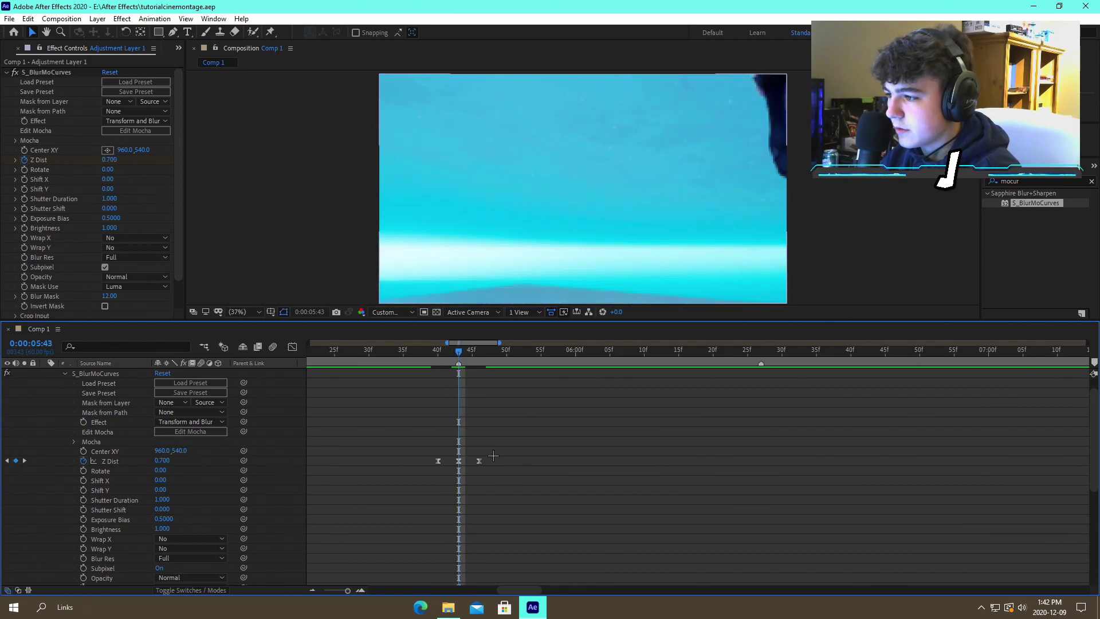
pyautogui.moveTo(494, 456); pyautogui.dragTo(422, 462)
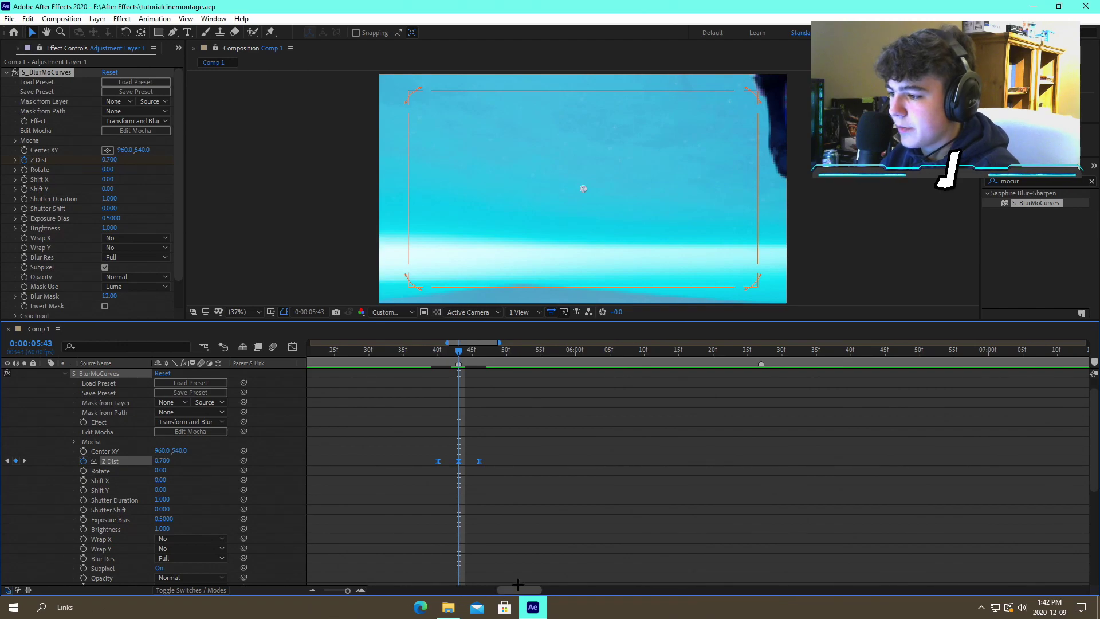
pyautogui.moveTo(749, 352); pyautogui.dragTo(761, 375)
pyautogui.hotkey('ctrl', 'v')
pyautogui.moveTo(769, 463); pyautogui.dragTo(762, 463)
pyautogui.click(819, 454)
pyautogui.hotkey('ctrl', 's')
pyautogui.moveTo(761, 352); pyautogui.dragTo(379, 392)
pyautogui.press('space')
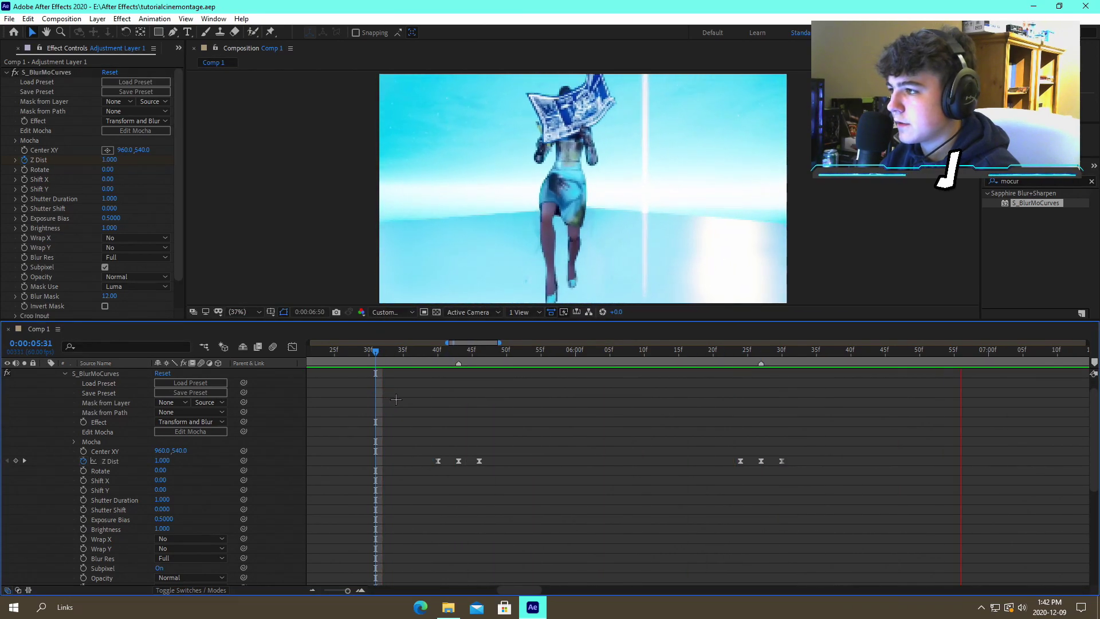
# Paste the Z Dist keyframes at the 0:00:07:17 marker and shift them so the middle one sits on it
pyautogui.click(312, 589)
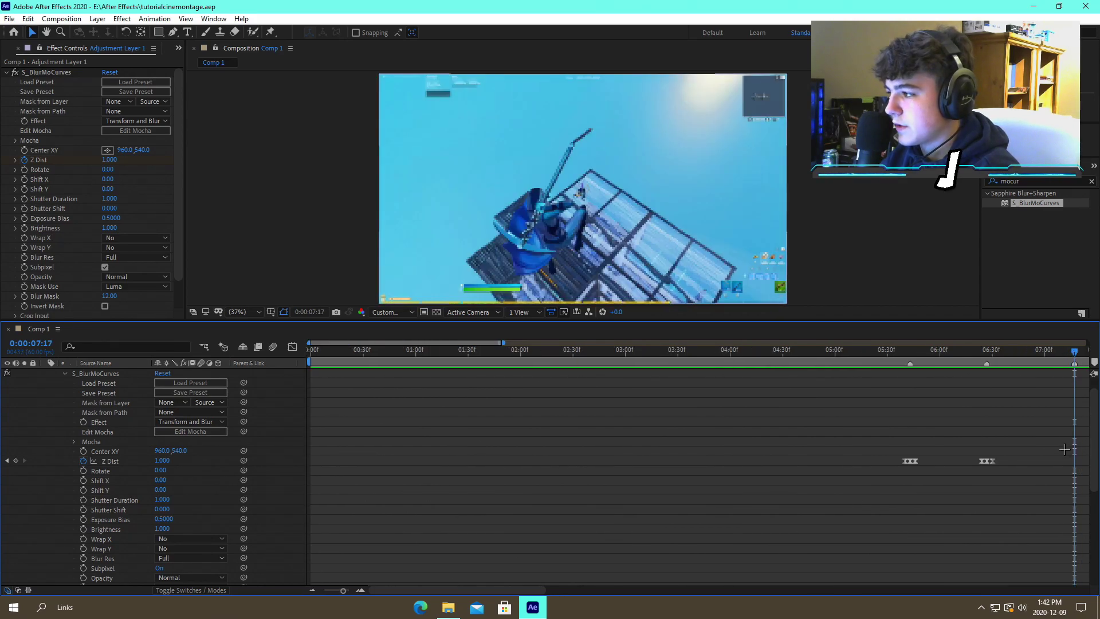
pyautogui.scroll(1, 1047, 424)
pyautogui.click(1052, 371)
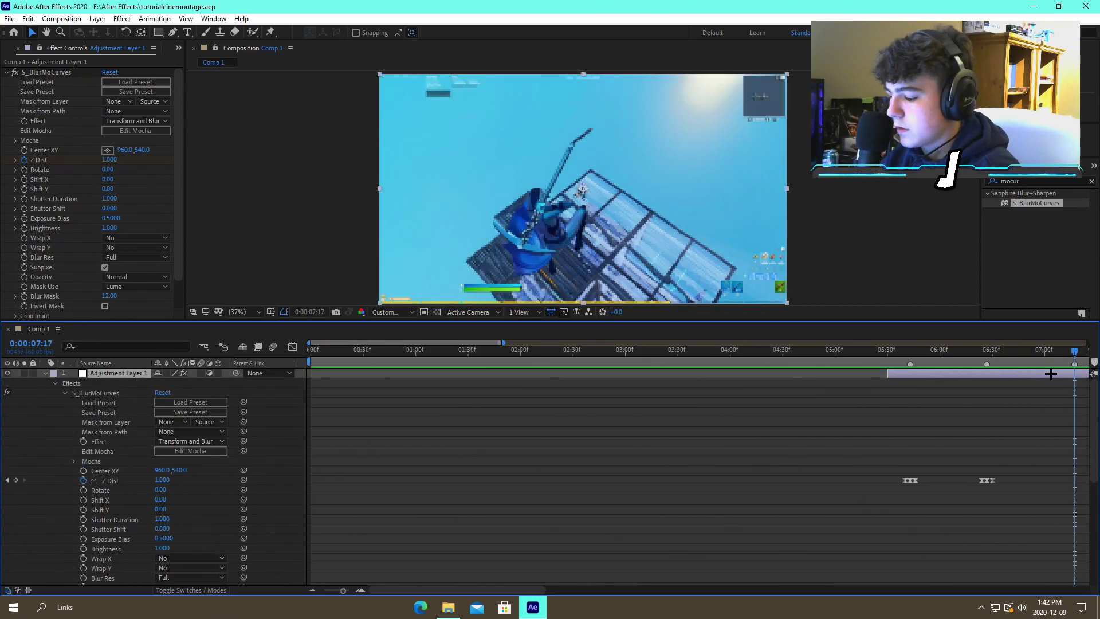
pyautogui.hotkey('ctrl', 'v')
pyautogui.click(360, 590)
pyautogui.click(360, 590)
pyautogui.click(361, 590)
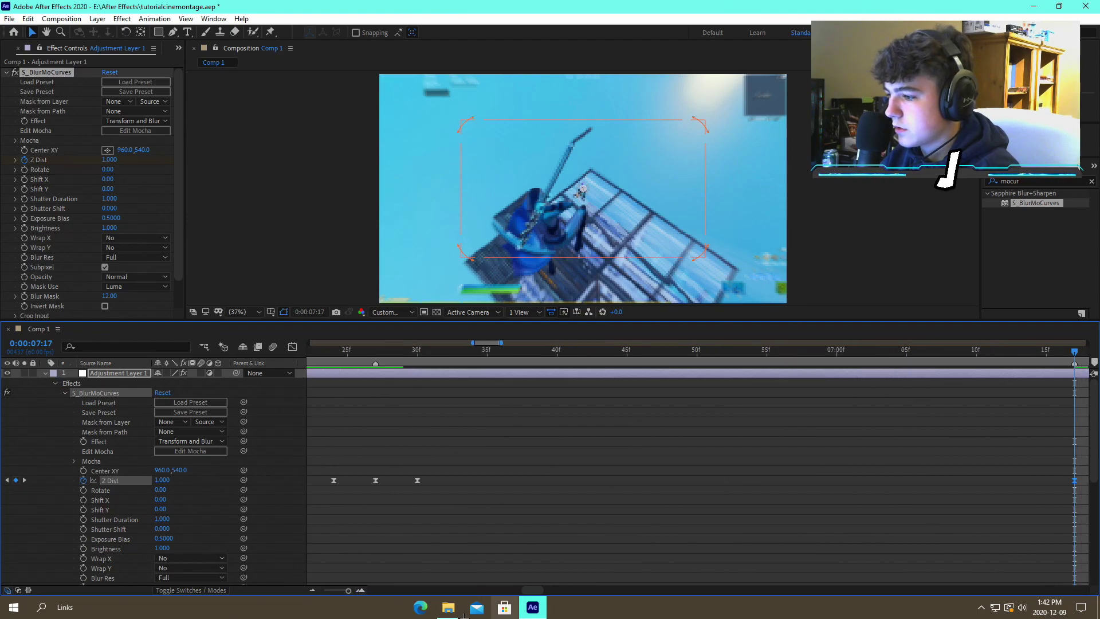
pyautogui.moveTo(528, 592); pyautogui.dragTo(540, 591)
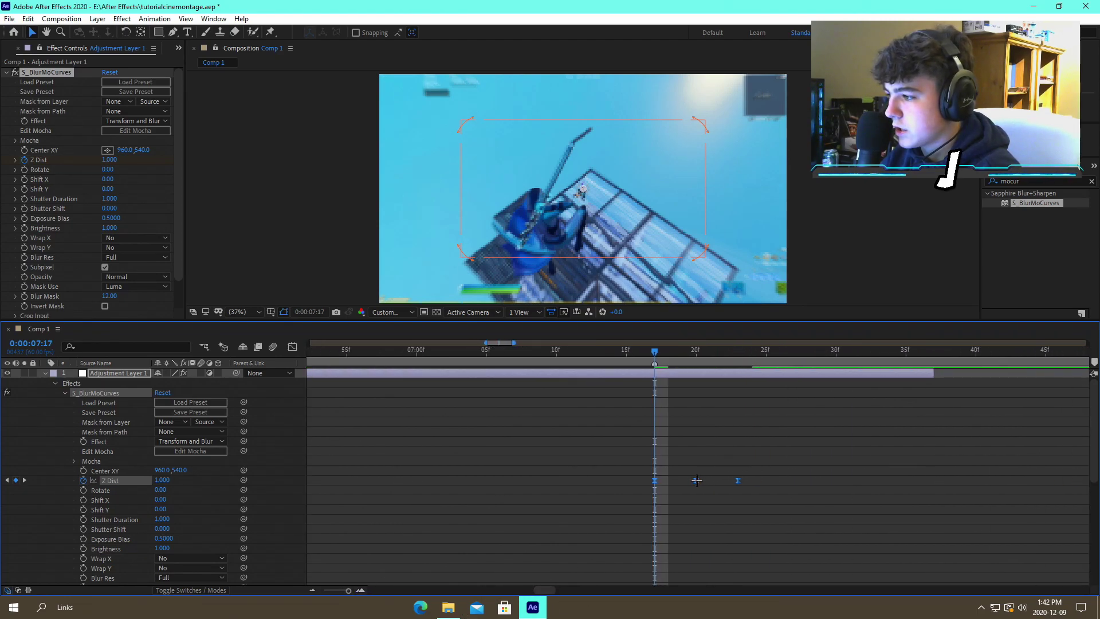
pyautogui.hotkey('ctrl', 'z')
pyautogui.click(312, 590)
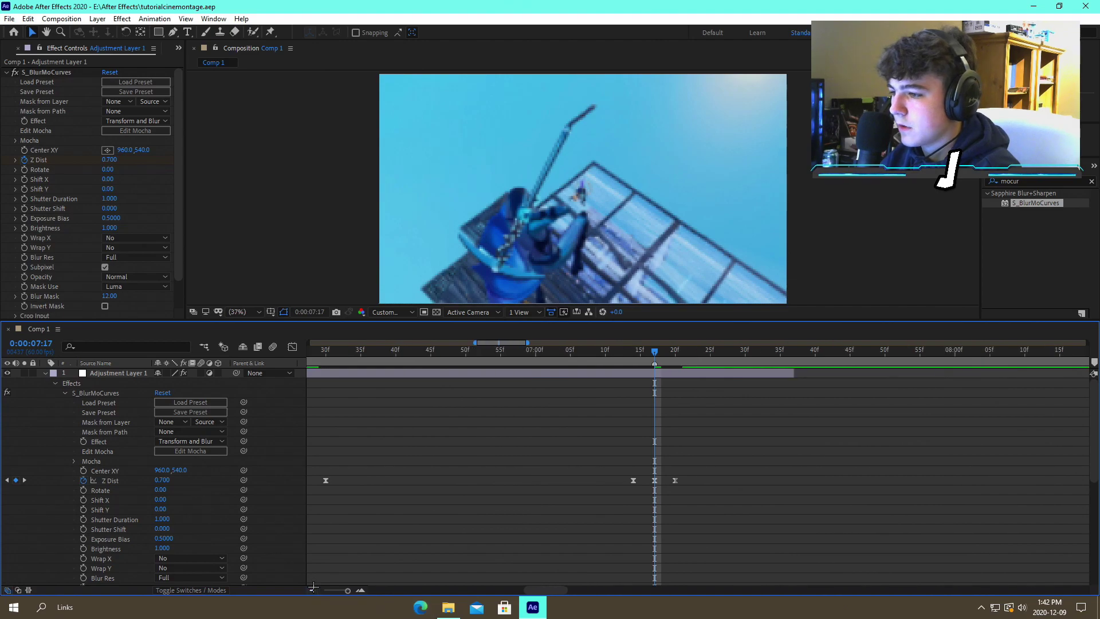
pyautogui.click(312, 589)
# Collapse the adjustment layer, play back the blur transitions from 0:00:05:01, and review the footage up to 0:00:07:17
pyautogui.click(45, 373)
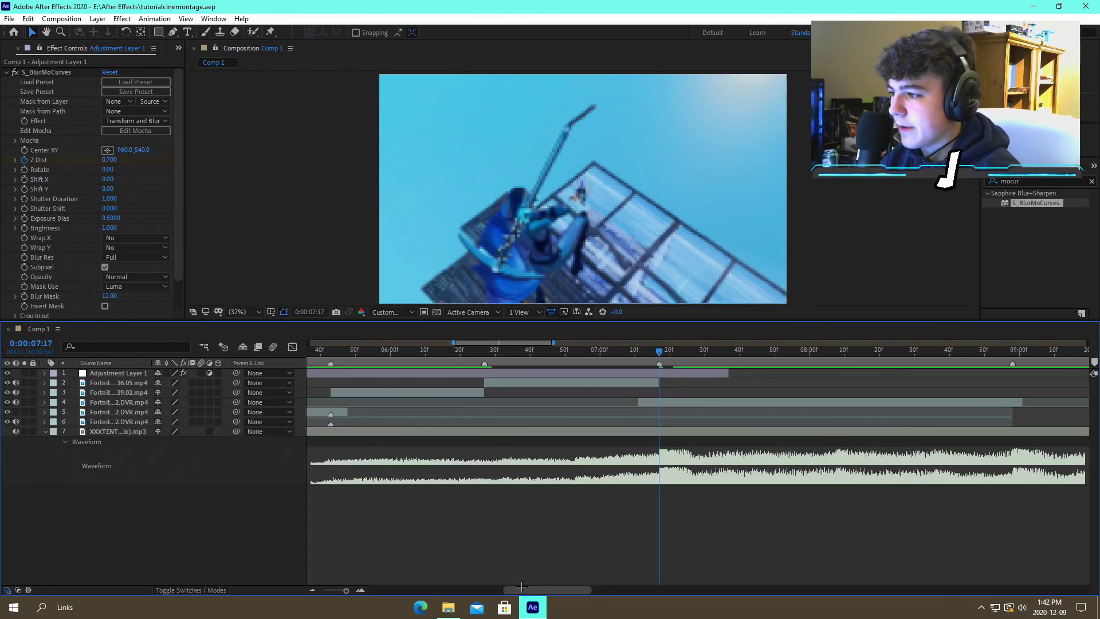
pyautogui.moveTo(522, 588); pyautogui.dragTo(510, 588)
pyautogui.click(310, 590)
pyautogui.click(310, 589)
pyautogui.click(310, 590)
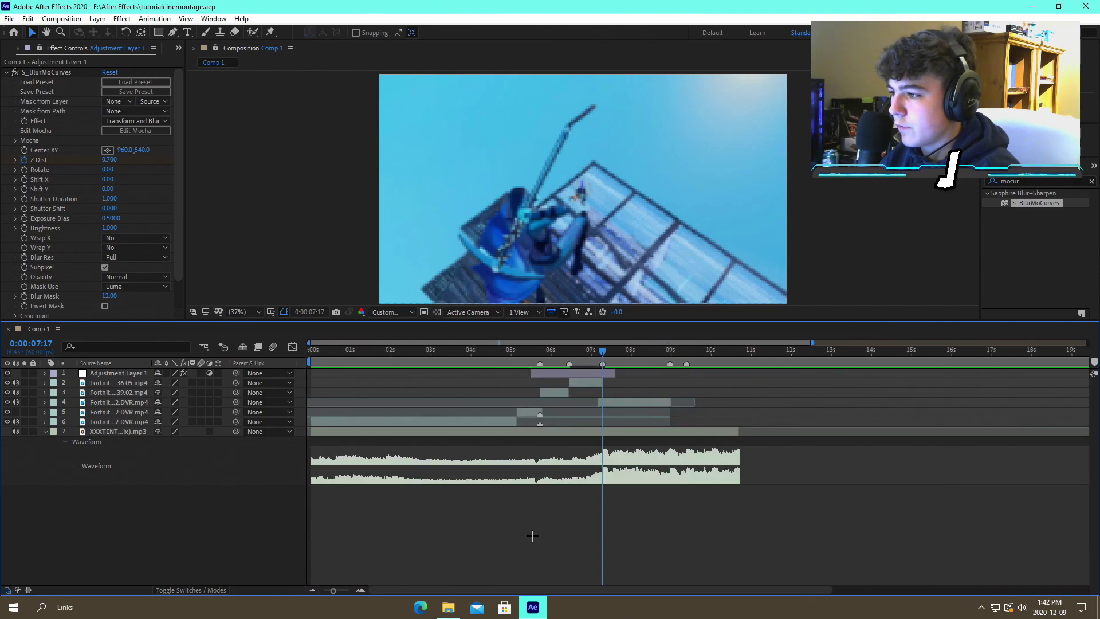
pyautogui.click(512, 350)
pyautogui.press('space')
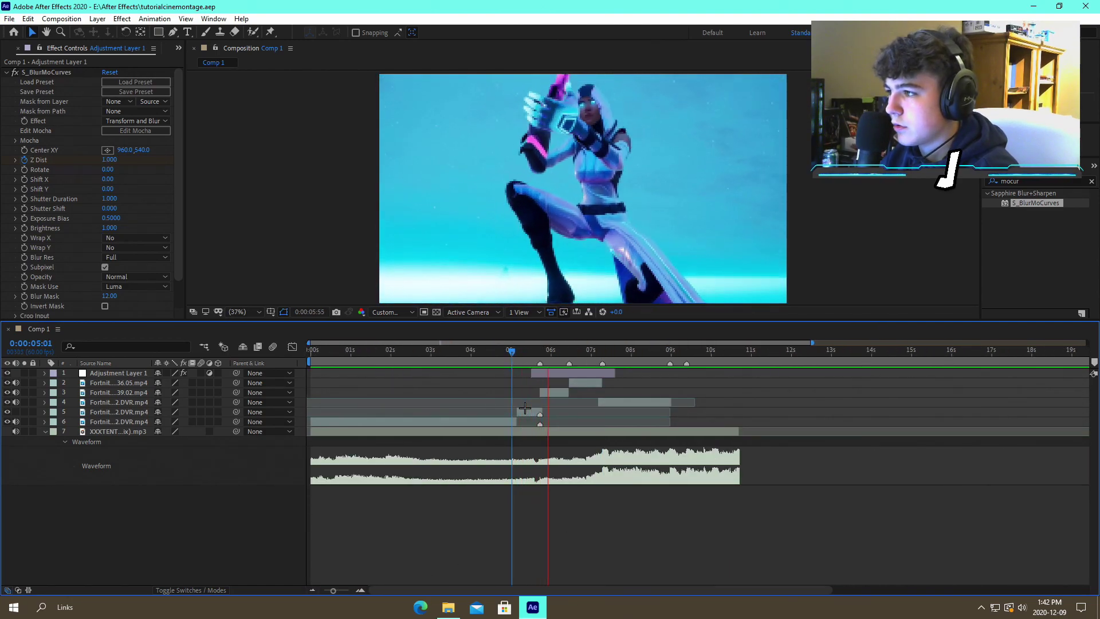
pyautogui.press('space')
pyautogui.moveTo(615, 356); pyautogui.dragTo(604, 356)
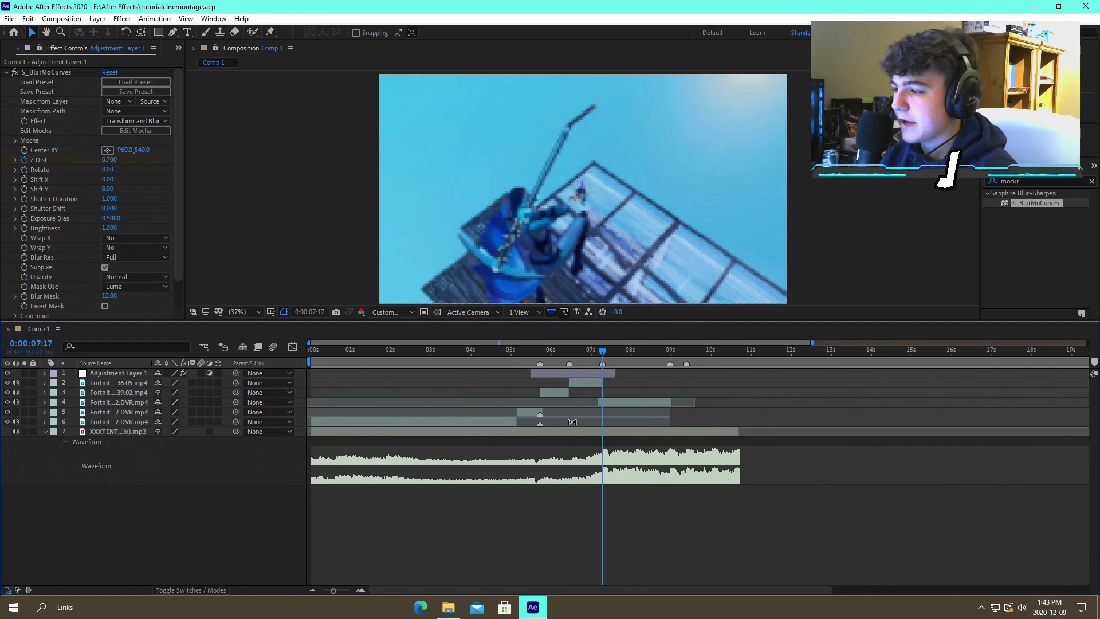
pyautogui.moveTo(526, 353); pyautogui.dragTo(604, 354)
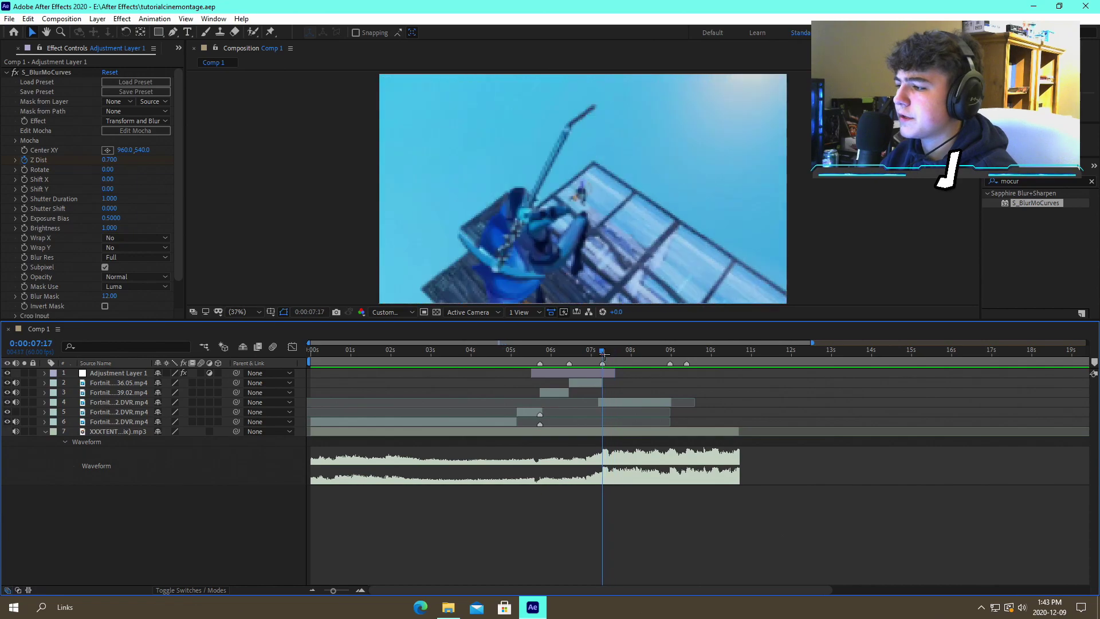
# Add a second adjustment layer above the last gameplay clip and trim its start to 0:00:07:11
pyautogui.click(613, 400)
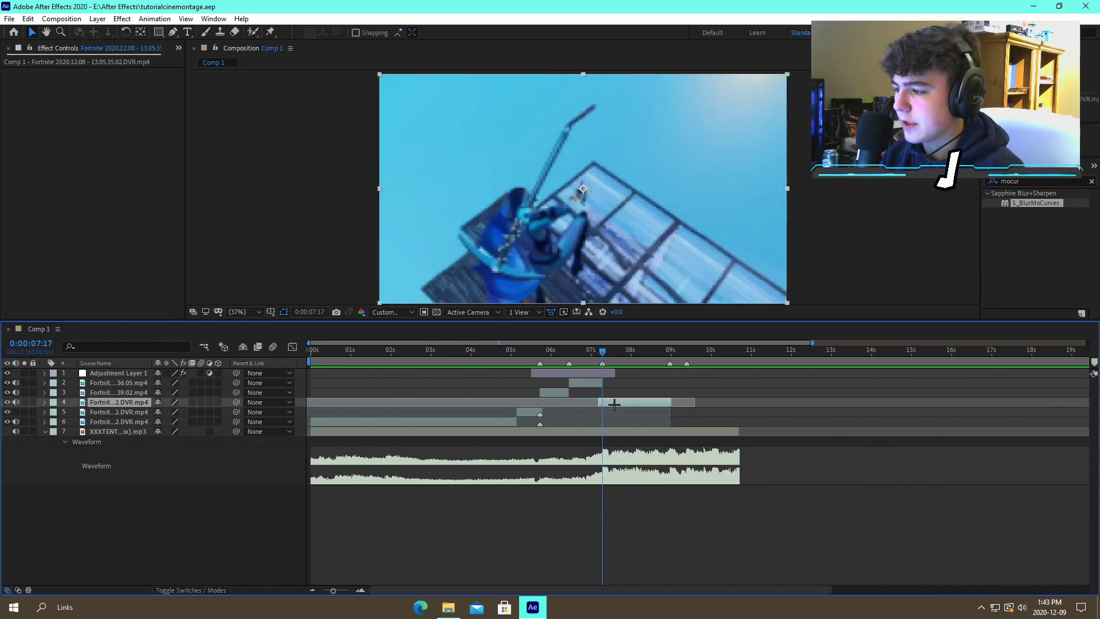
pyautogui.hotkey('ctrl', 'alt', 'y')
pyautogui.press('pageup')
pyautogui.press('pageup')
pyautogui.press('pageup')
pyautogui.press('pageup')
pyautogui.press('pageup')
pyautogui.press('pageup')
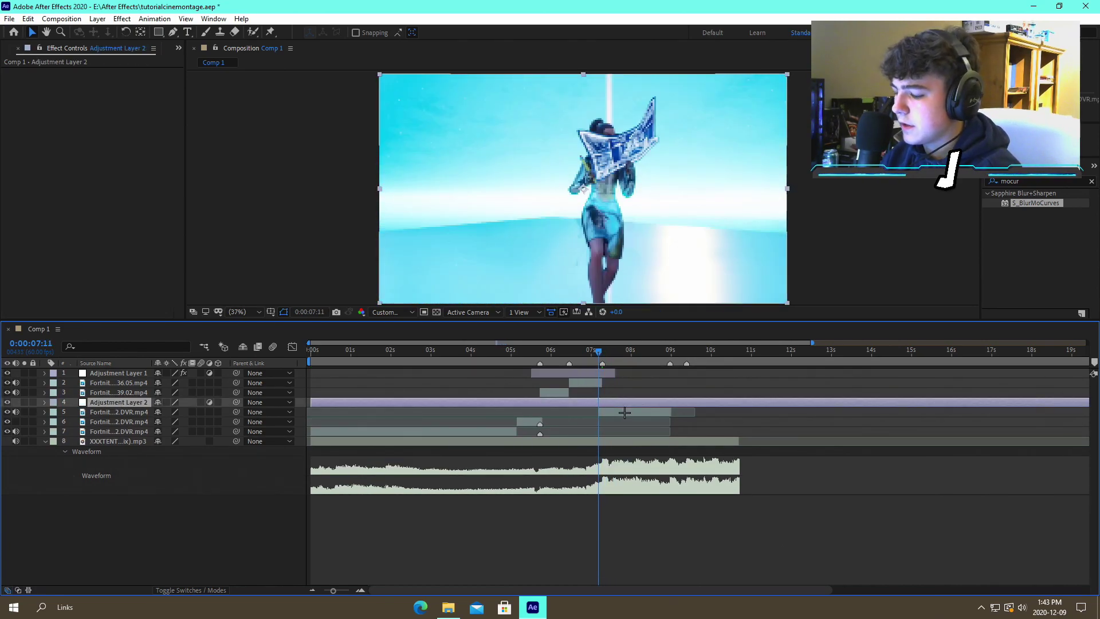
pyautogui.hotkey('ctrl', 'shift', 'd')
pyautogui.press('Delete')
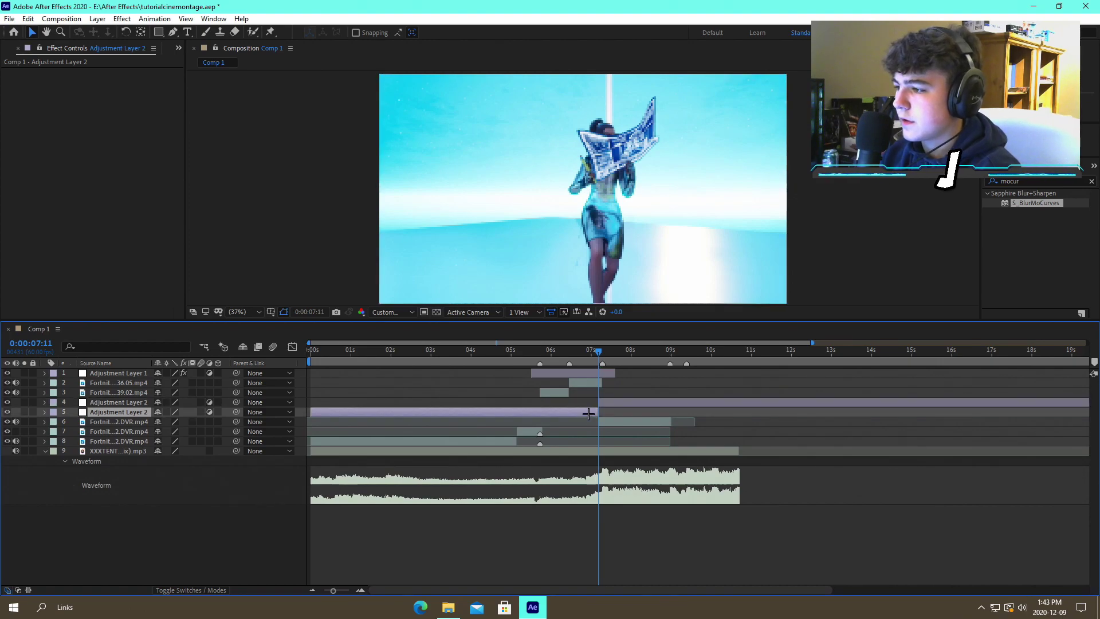
# Split the second adjustment layer at 0:00:08:58, delete the part after the split, and save the project
pyautogui.click(670, 349)
pyautogui.click(682, 402)
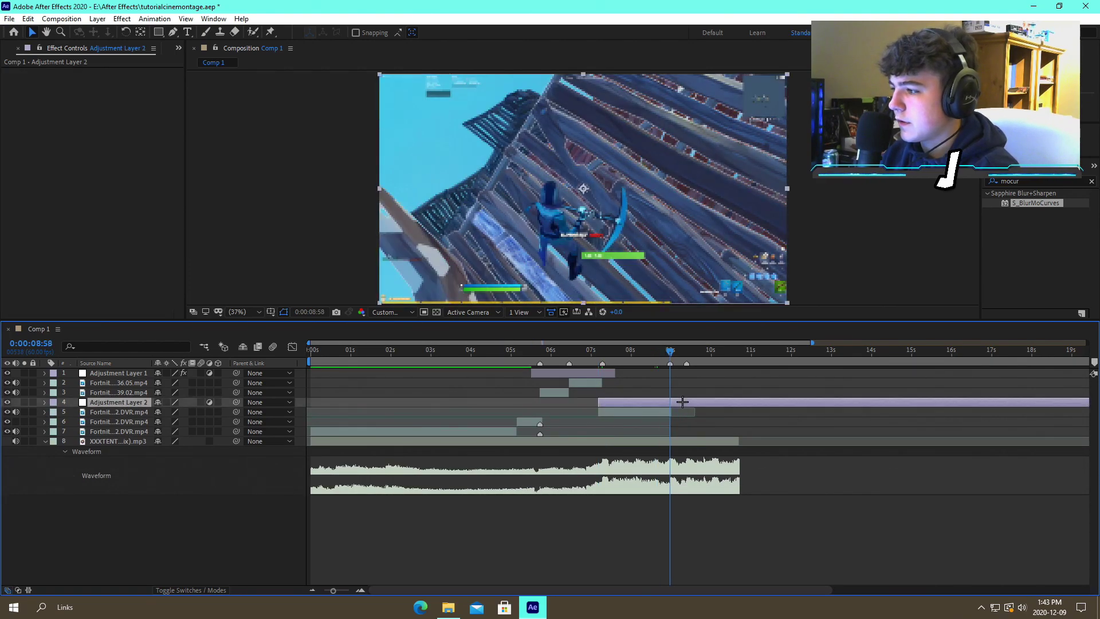
pyautogui.hotkey('ctrl', 'shift', 'd')
pyautogui.press('Delete')
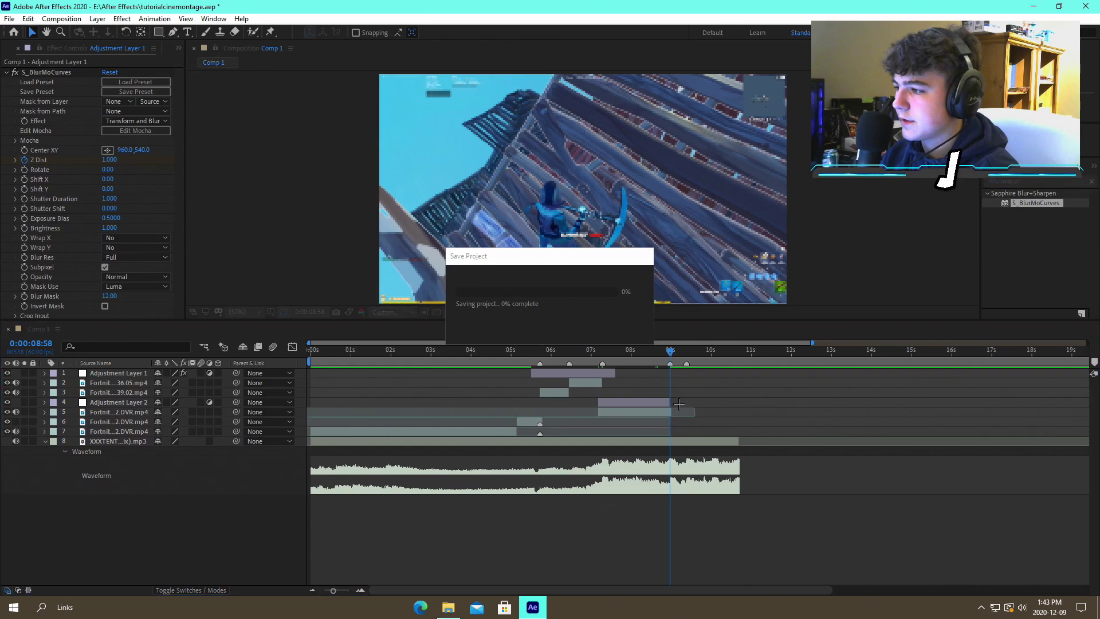
# Move the playhead to 0:00:07:16, search the effects for "twixtor", and apply Twixtor Pro to the second adjustment layer
pyautogui.moveTo(619, 356)
pyautogui.mouseDown()
pyautogui.moveTo(581, 353)
pyautogui.moveTo(630, 353)
pyautogui.moveTo(602, 351)
pyautogui.mouseUp()
pyautogui.click(977, 182)
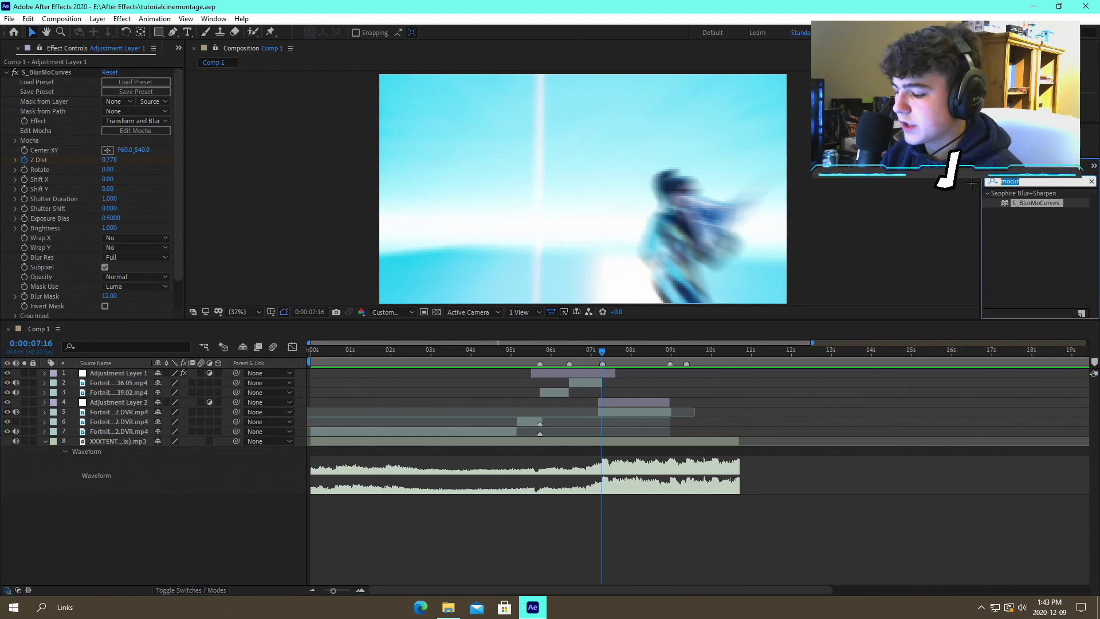
pyautogui.write('tx')
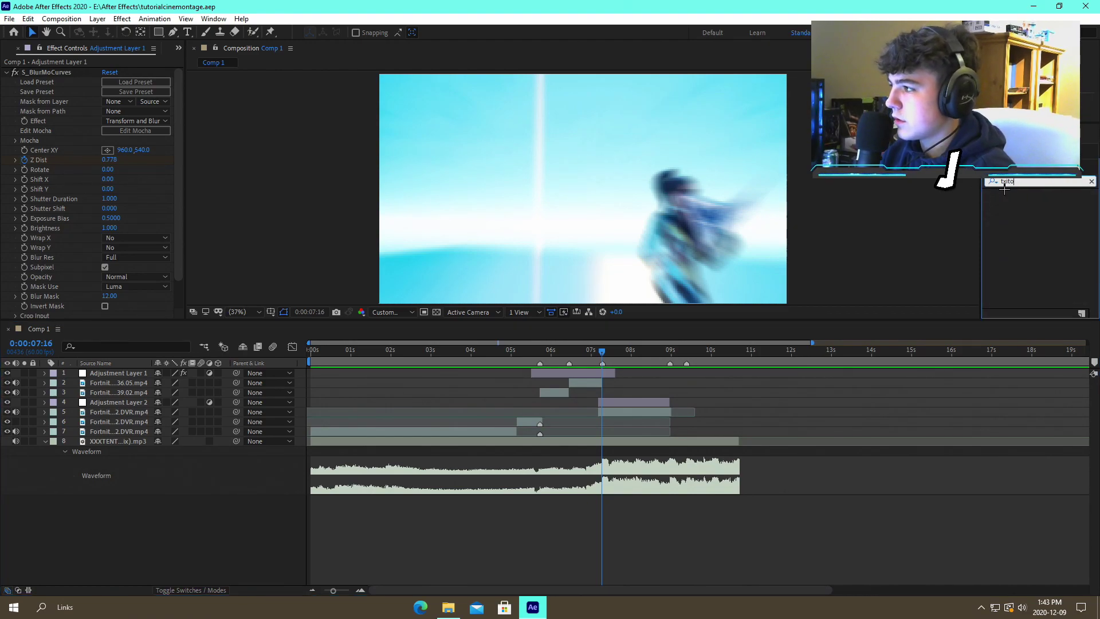
pyautogui.press('BackSpace')
pyautogui.write('wic')
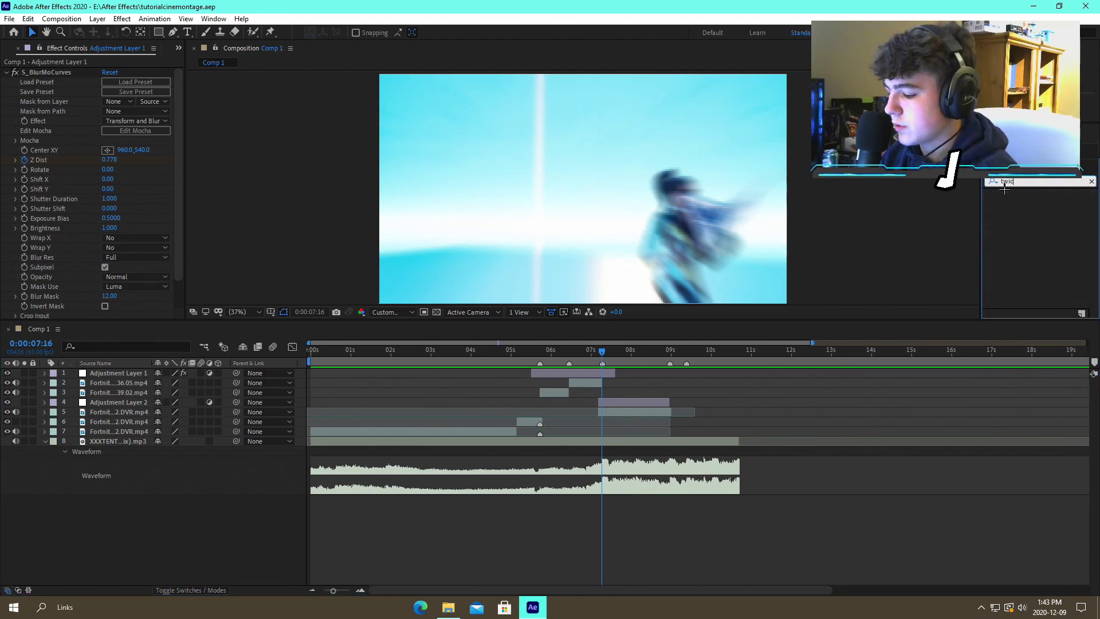
pyautogui.moveTo(742, 396); pyautogui.dragTo(641, 405)
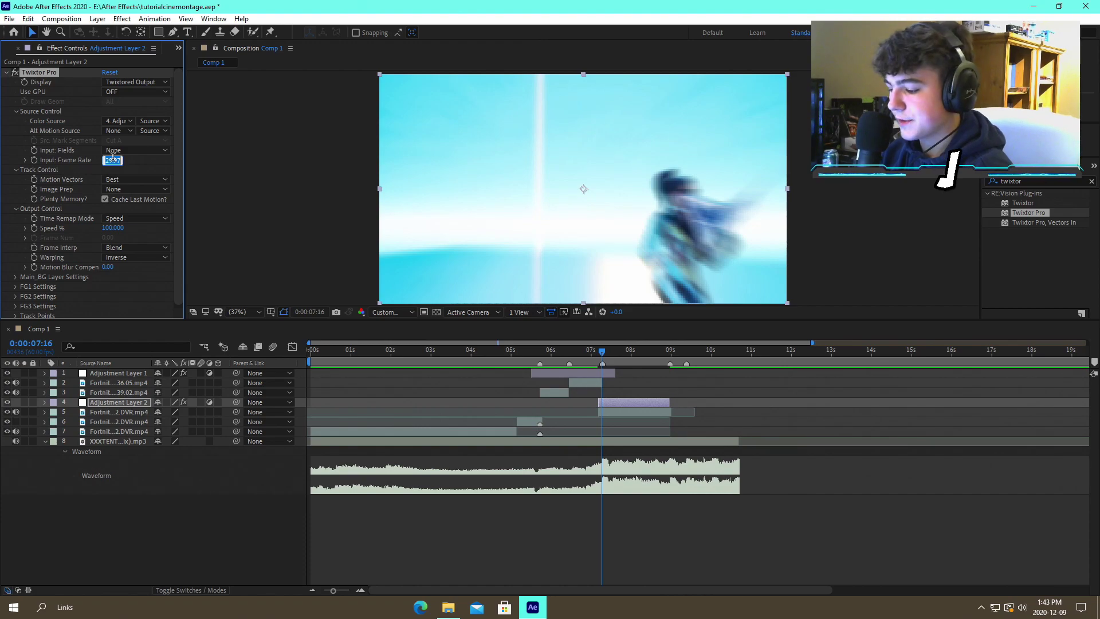
# Set the Twixtor Pro input frame rate on Adjustment Layer 2 to 60 and save the project
pyautogui.press('Return')
pyautogui.hotkey('ctrl', 's')
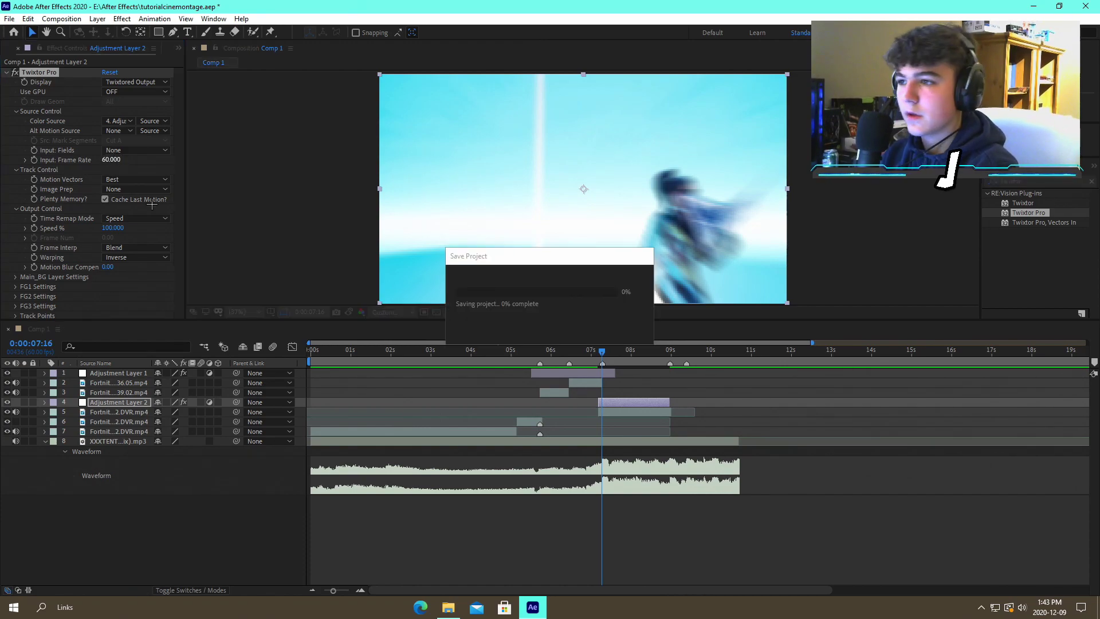
# Start keyframing Twixtor Pro's Speed % at 100 at the beginning of Adjustment Layer 2
pyautogui.click(360, 590)
pyautogui.click(360, 590)
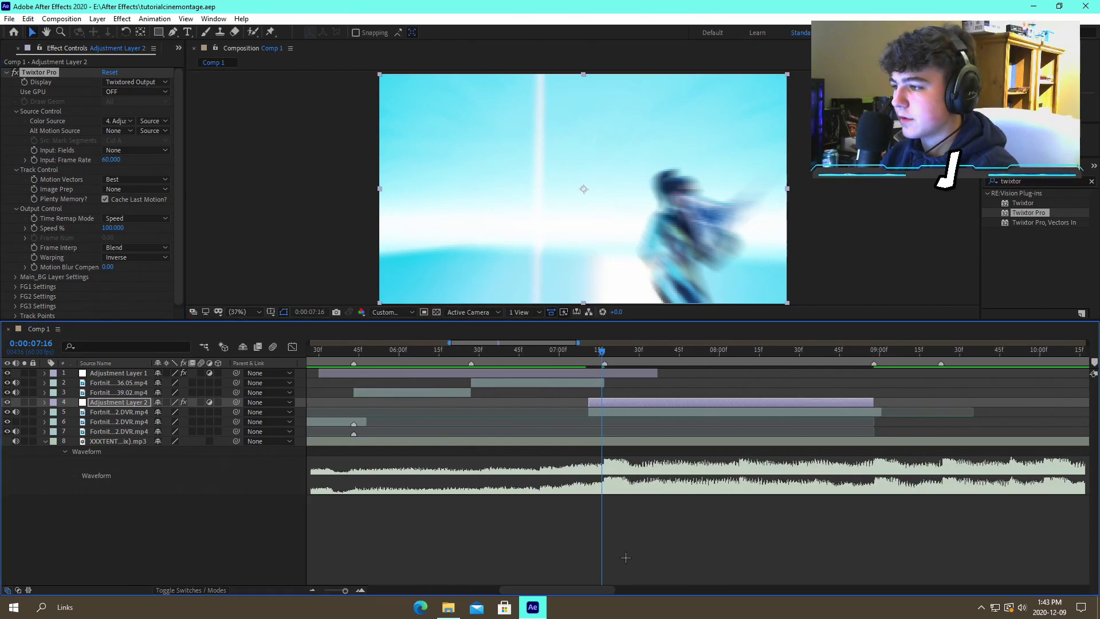
pyautogui.click(626, 533)
pyautogui.moveTo(602, 352); pyautogui.dragTo(605, 352)
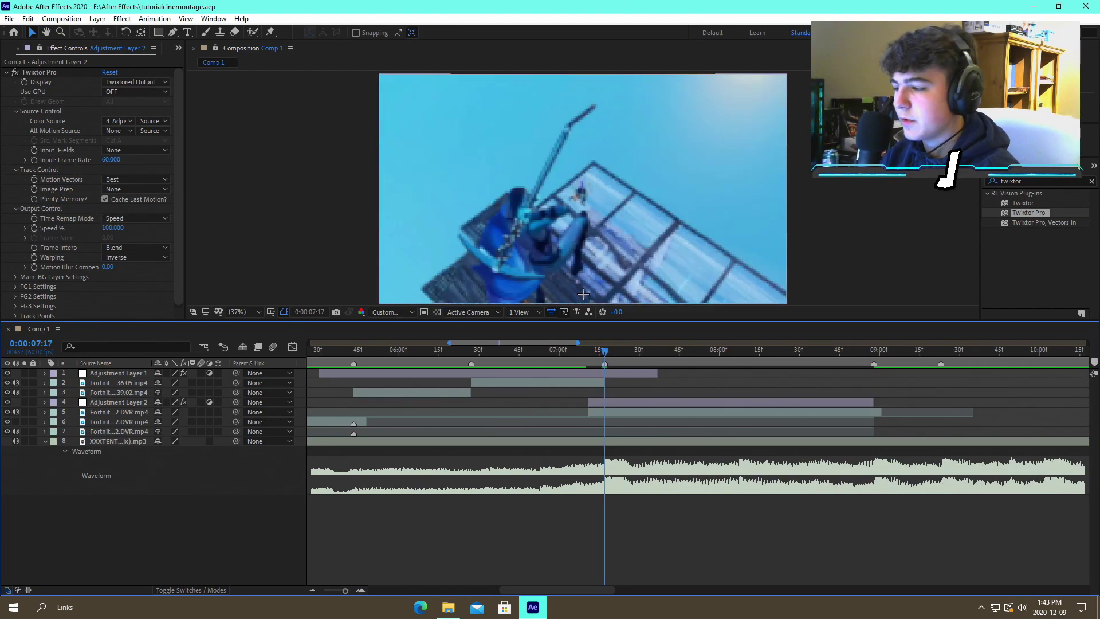
pyautogui.moveTo(605, 351); pyautogui.dragTo(592, 355)
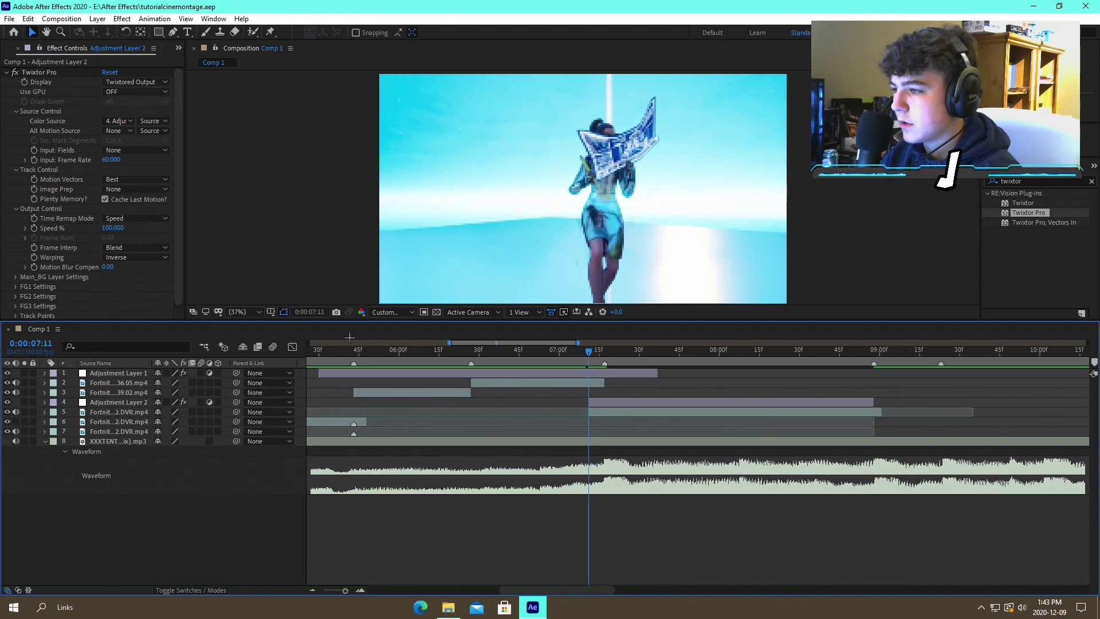
pyautogui.click(34, 228)
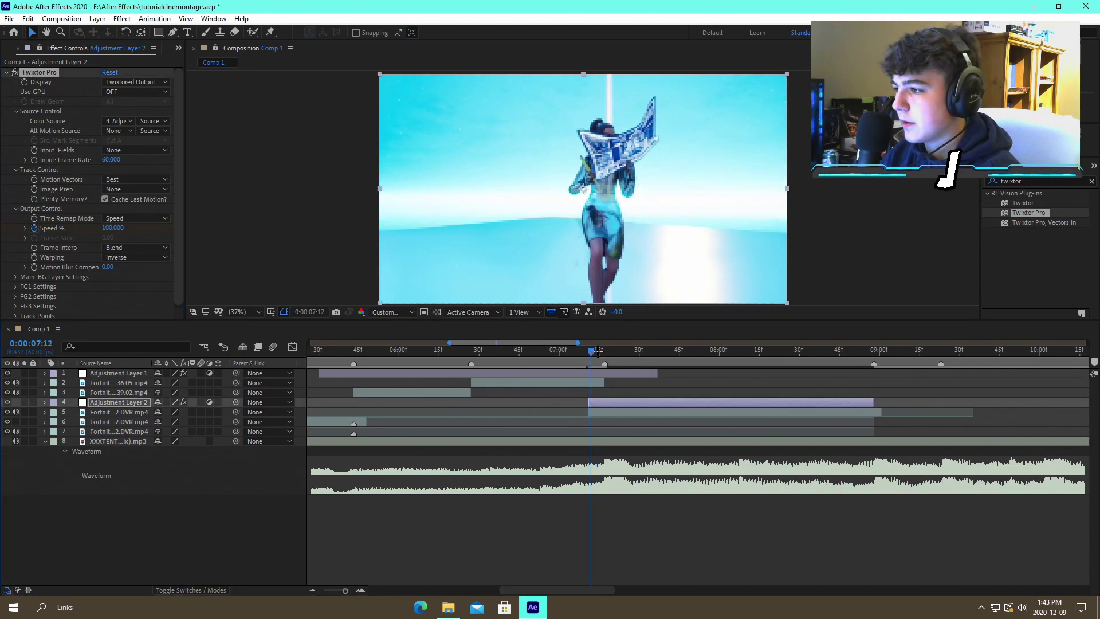
# Keyframe Twixtor Pro's Speed % at 50 at 0:00:07:17 and save the project
pyautogui.click(605, 352)
pyautogui.click(122, 228)
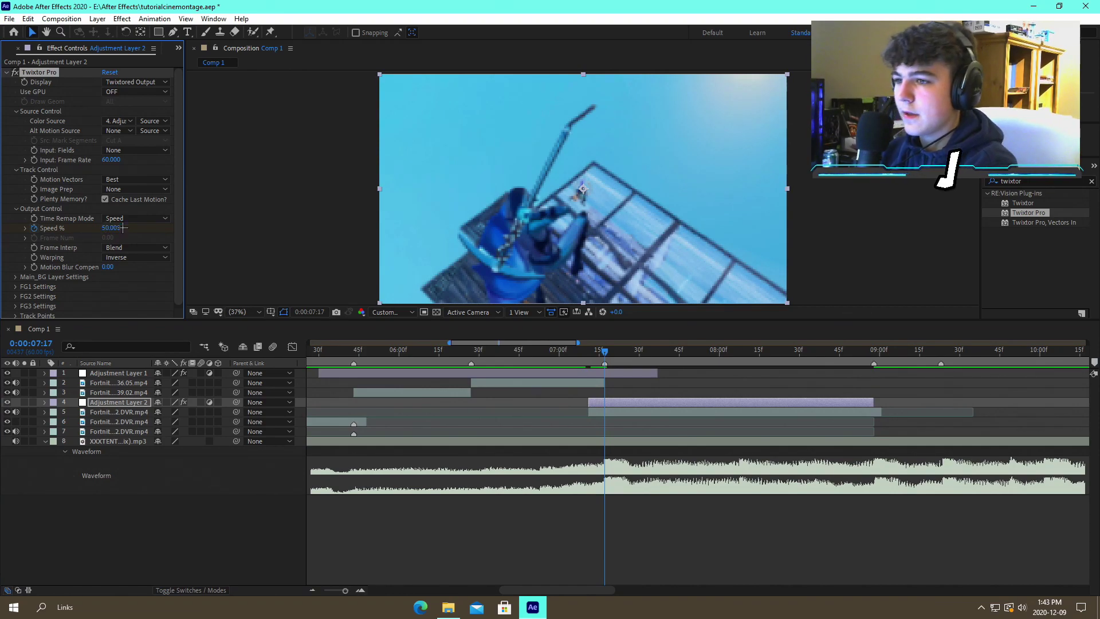
pyautogui.hotkey('ctrl', 's')
# Hold Twixtor Pro's Speed % at 100 with a keyframe at 0:00:07:16, one frame before the slowdown, and save the project
pyautogui.click(590, 351)
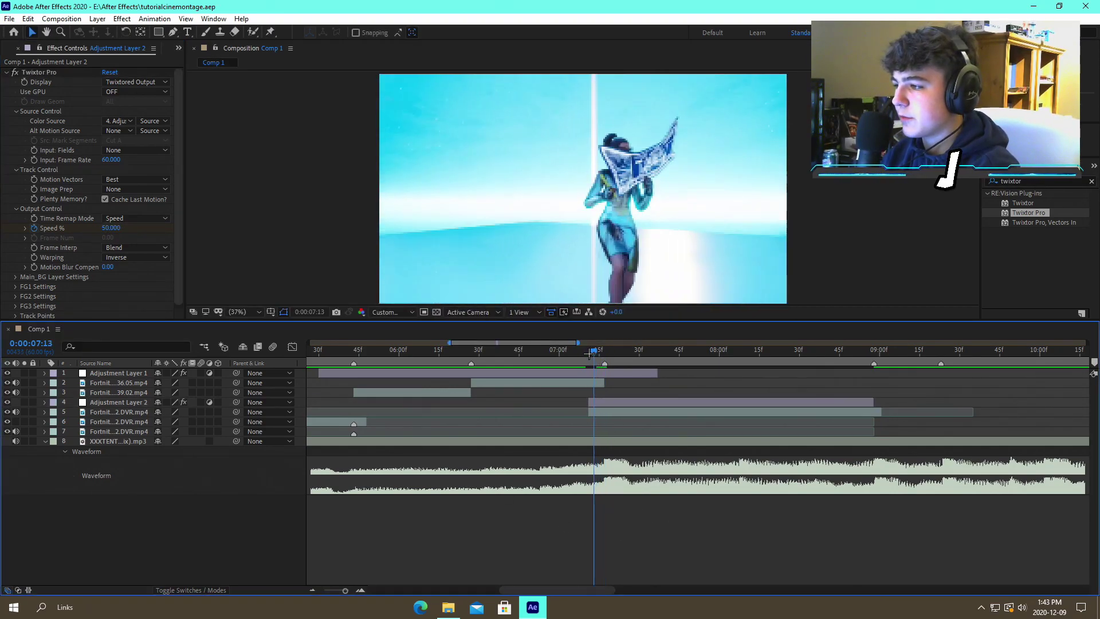
pyautogui.click(599, 353)
pyautogui.click(114, 228)
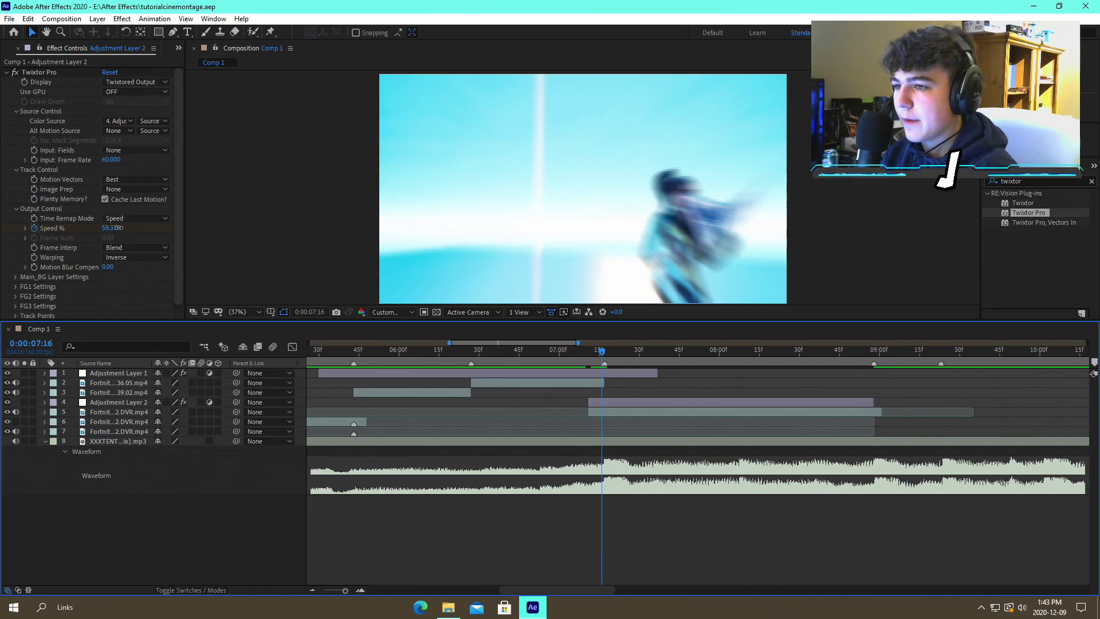
pyautogui.write('100')
pyautogui.press('Return')
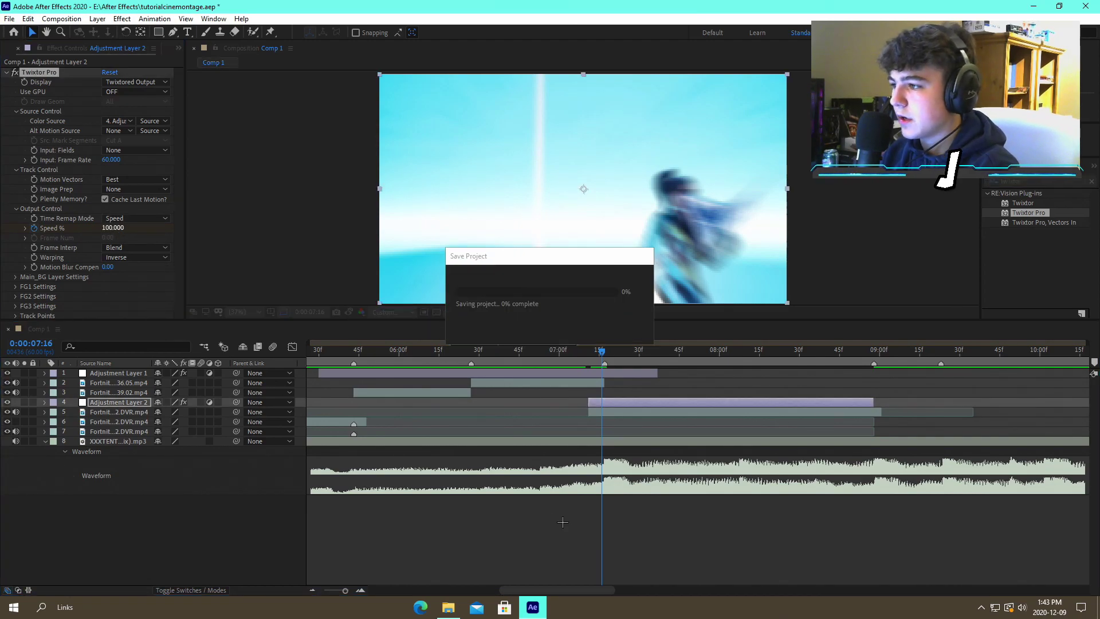
# Play back the section around the cinematic-to-gameplay cut several times to check the slow-motion effect
pyautogui.click(590, 352)
pyautogui.click(584, 353)
pyautogui.press('space')
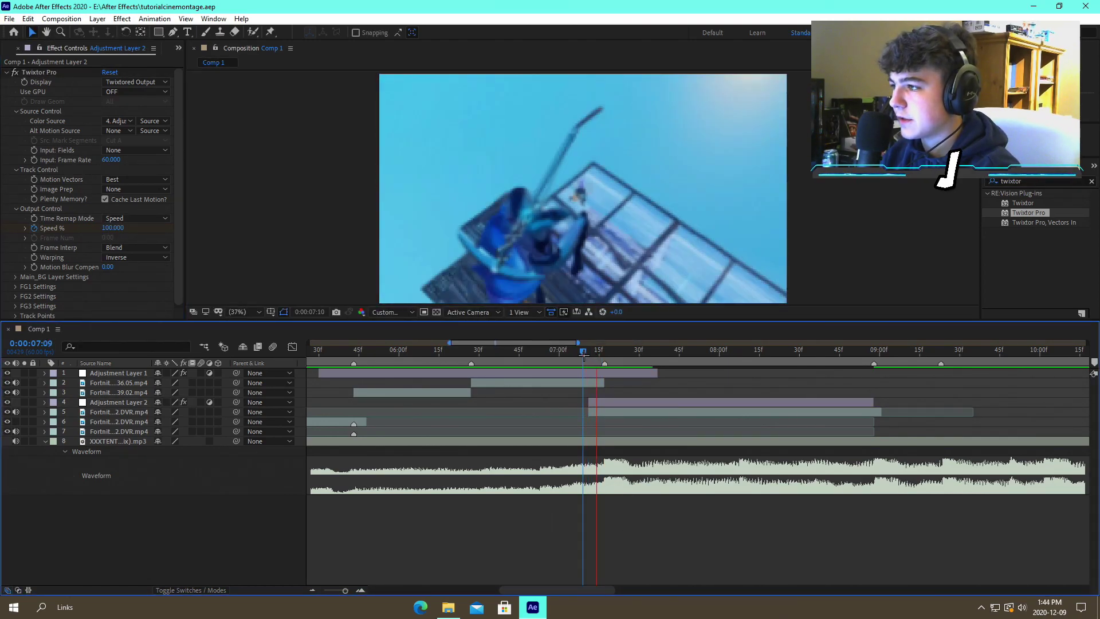
pyautogui.click(585, 353)
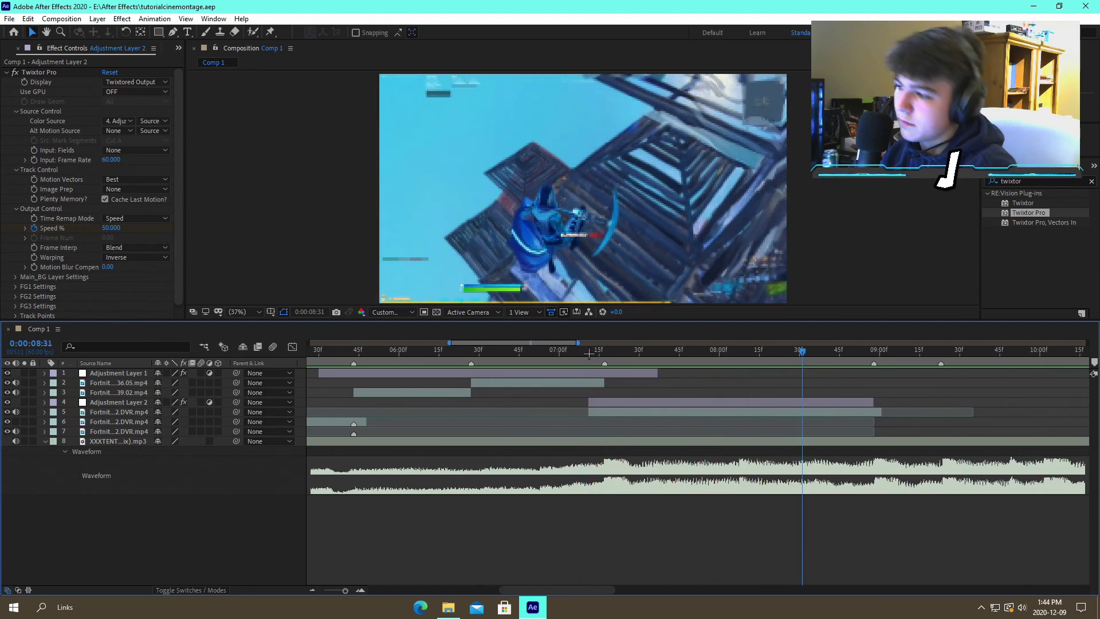
pyautogui.click(530, 351)
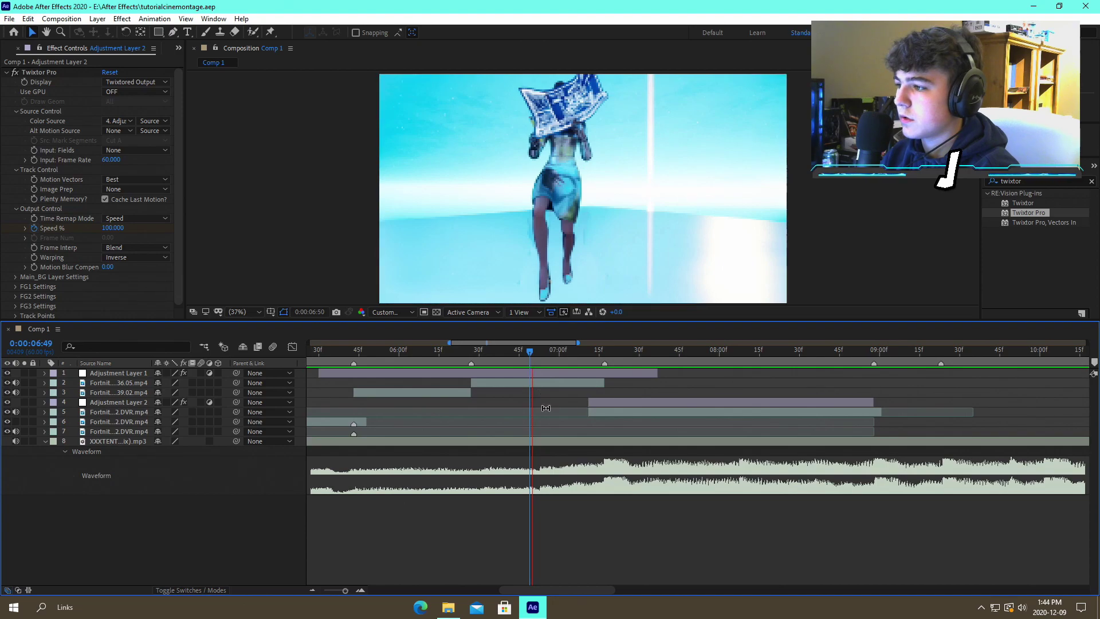
pyautogui.press('space')
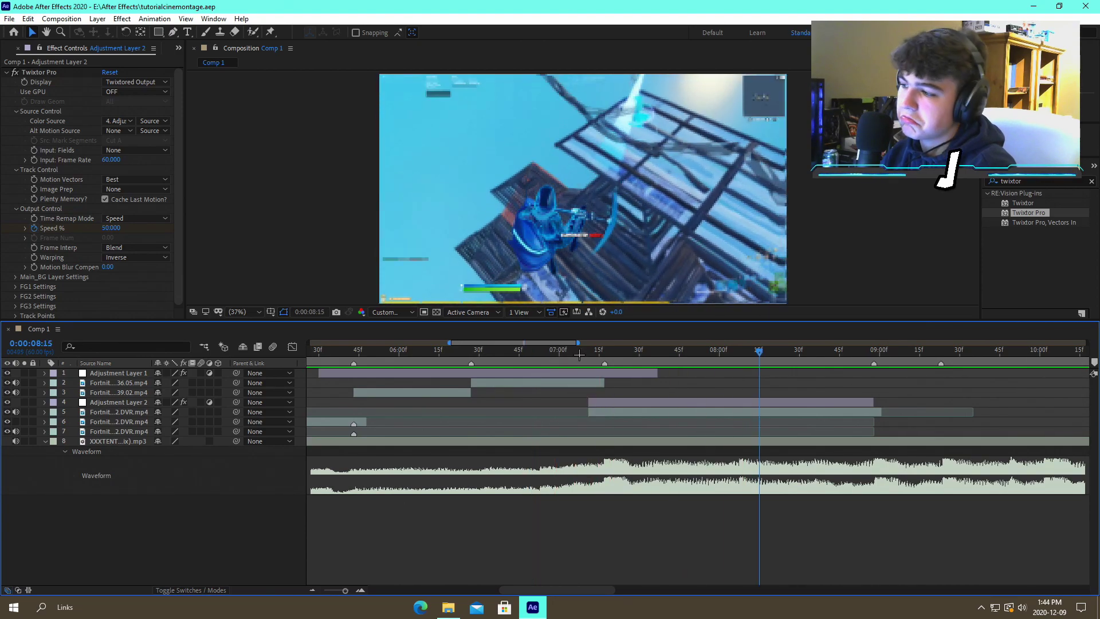
pyautogui.click(325, 588)
pyautogui.click(645, 351)
pyautogui.press('space')
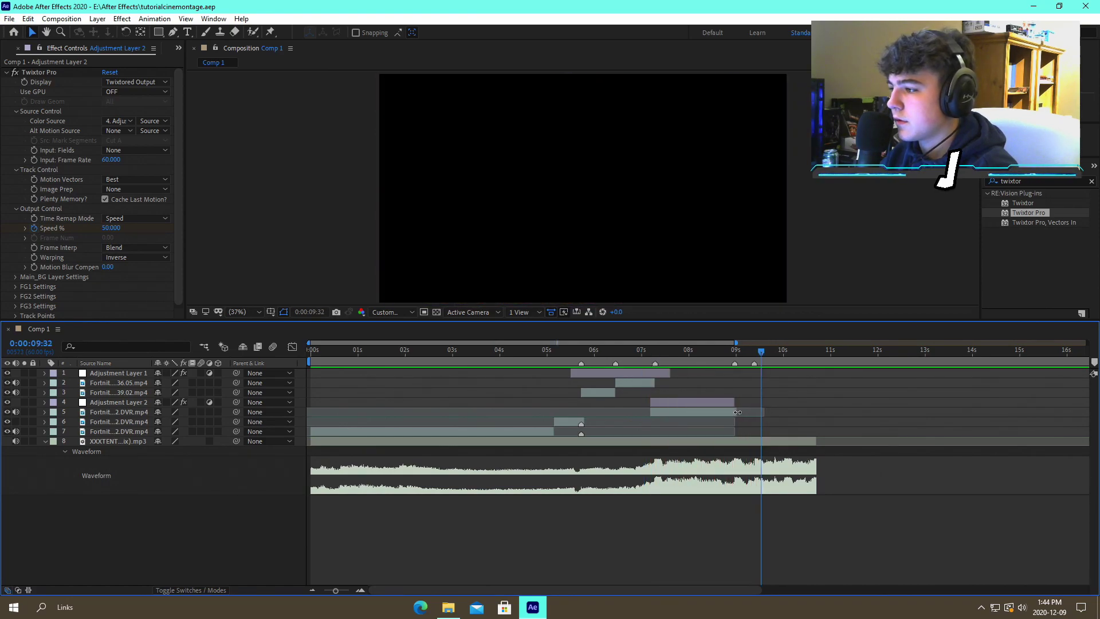
# Trim the end of the slowed gameplay clip to match the end of Adjustment Layer 2 at 0:00:08:58 and save the project
pyautogui.click(738, 411)
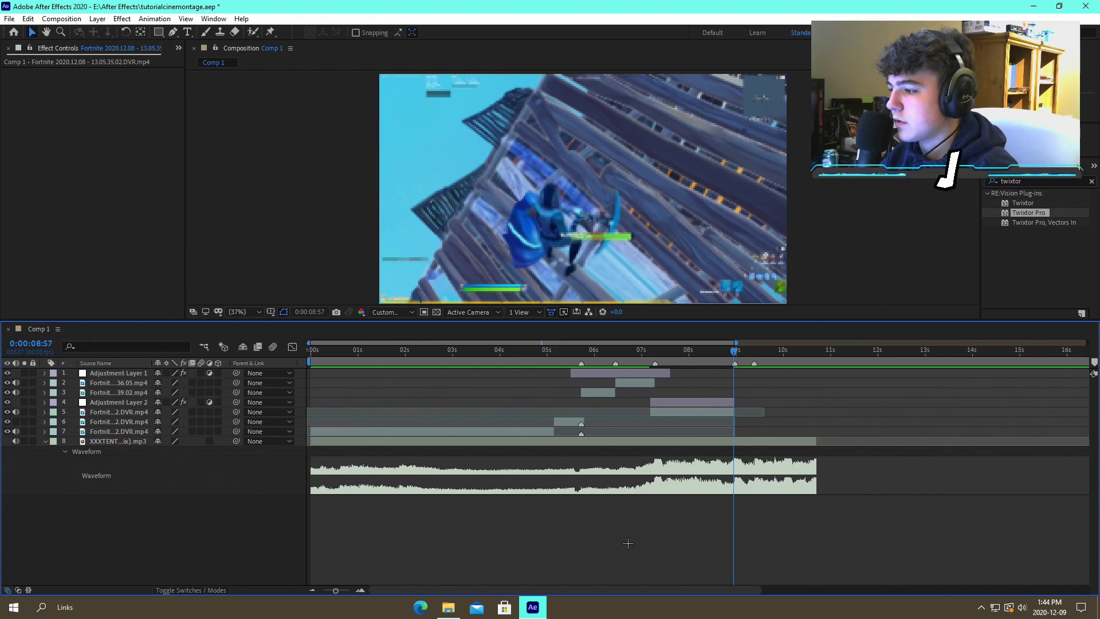
pyautogui.click(361, 589)
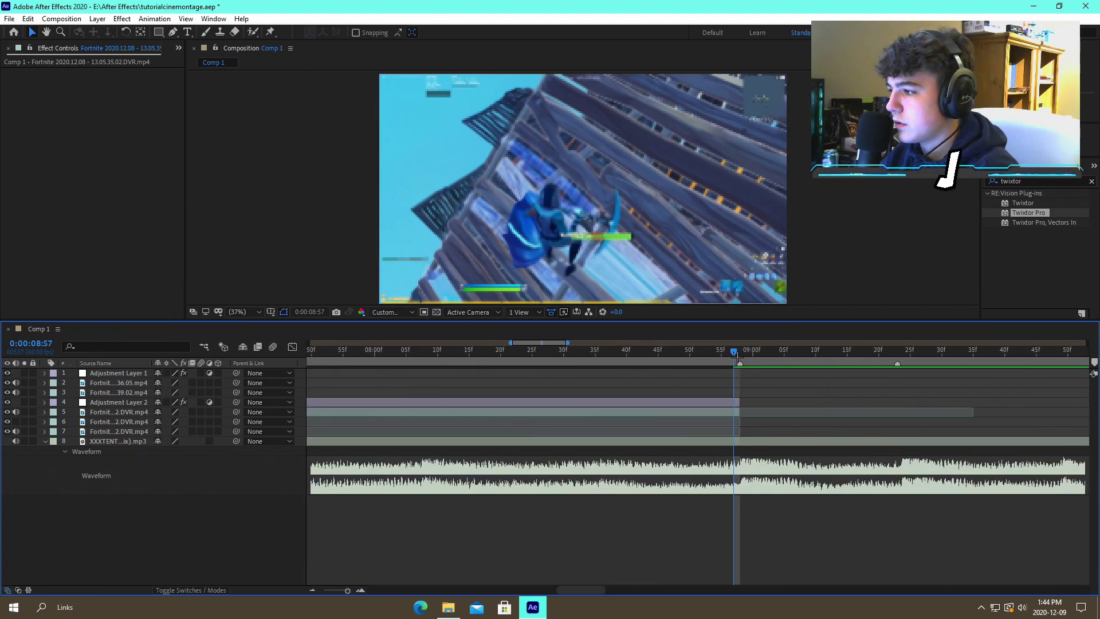
pyautogui.click(740, 359)
pyautogui.hotkey('ctrl', 's')
pyautogui.press('-')
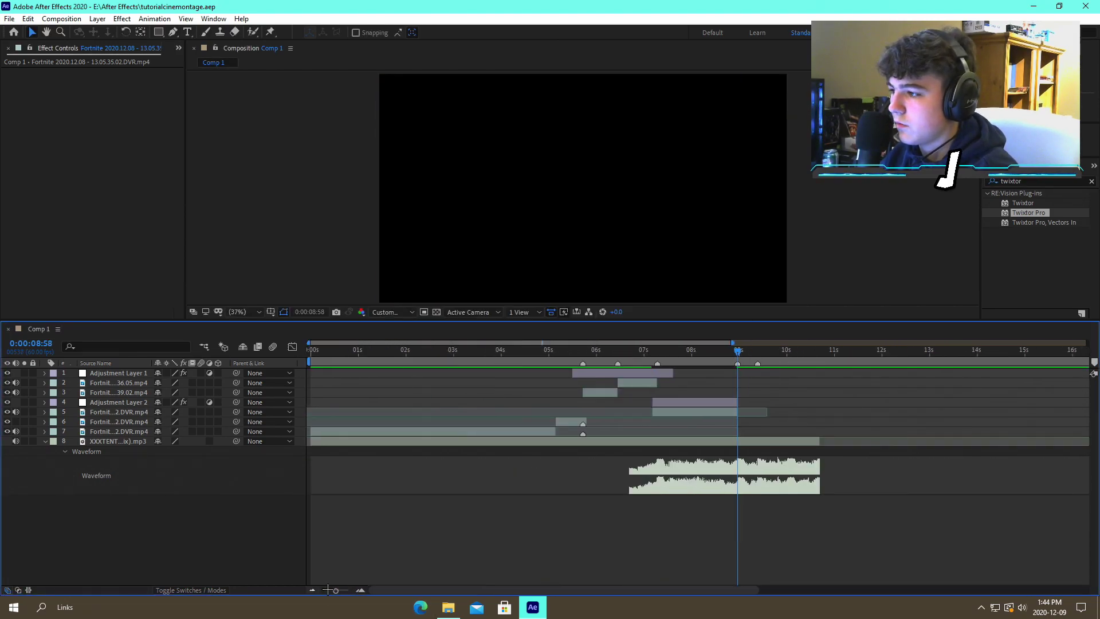
# Play the montage from about 0:00:05:10 and park the current time on the gunshot at 0:00:05:34
pyautogui.click(556, 354)
pyautogui.press('space')
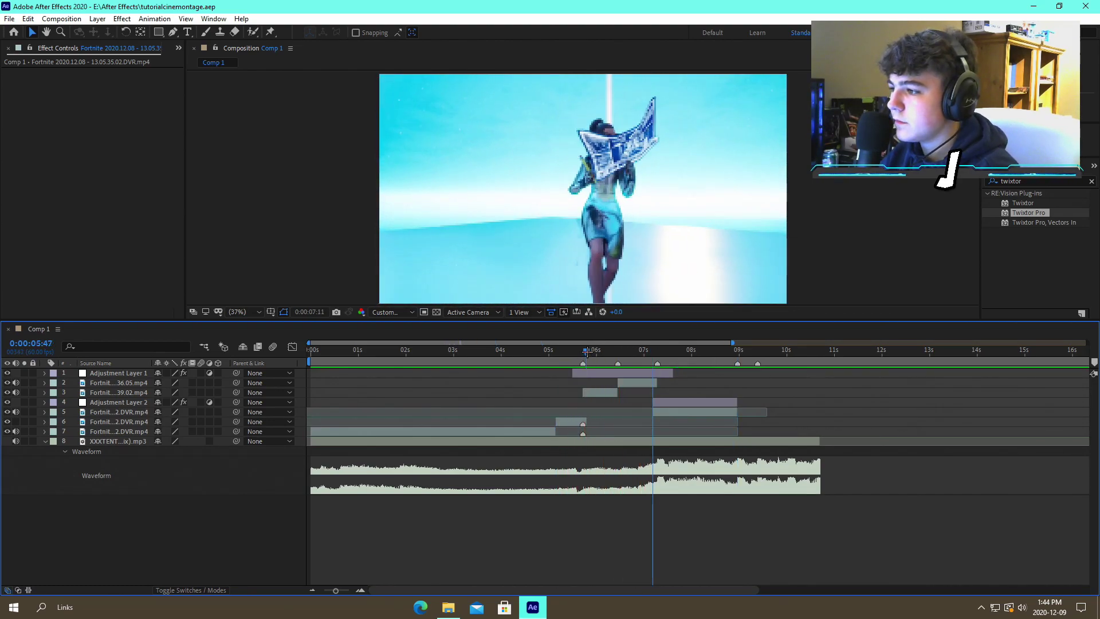
pyautogui.click(583, 350)
pyautogui.moveTo(583, 351); pyautogui.dragTo(575, 353)
# Add the Flint-Knock Shot 1 sound from the Migg Editing Pack's Fortnite pistol sound effects to Comp 1
pyautogui.click(448, 607)
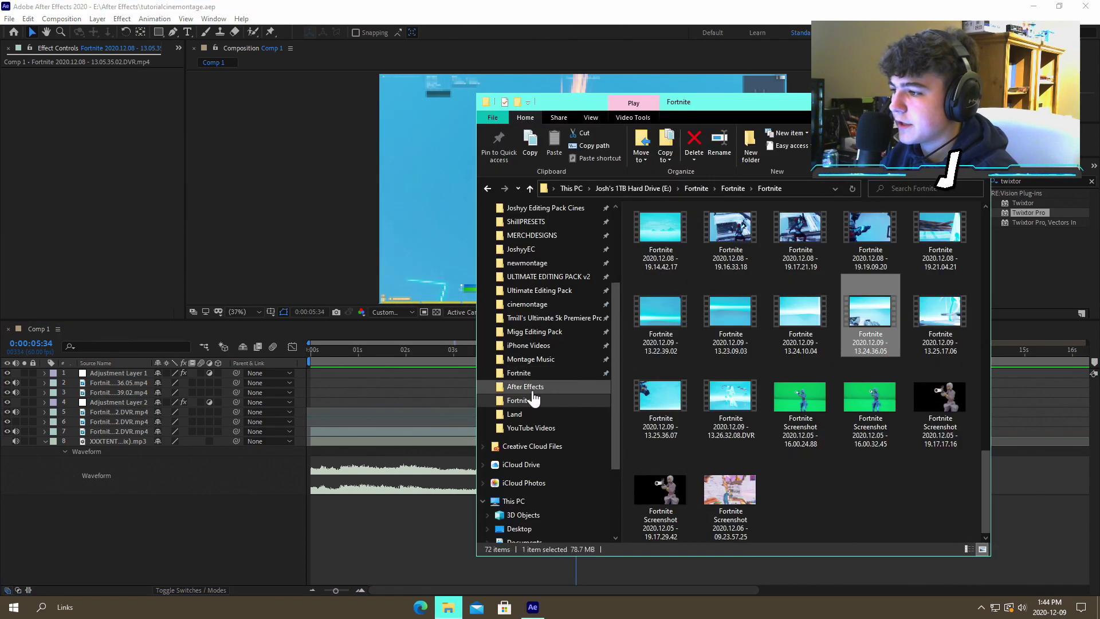
pyautogui.click(555, 332)
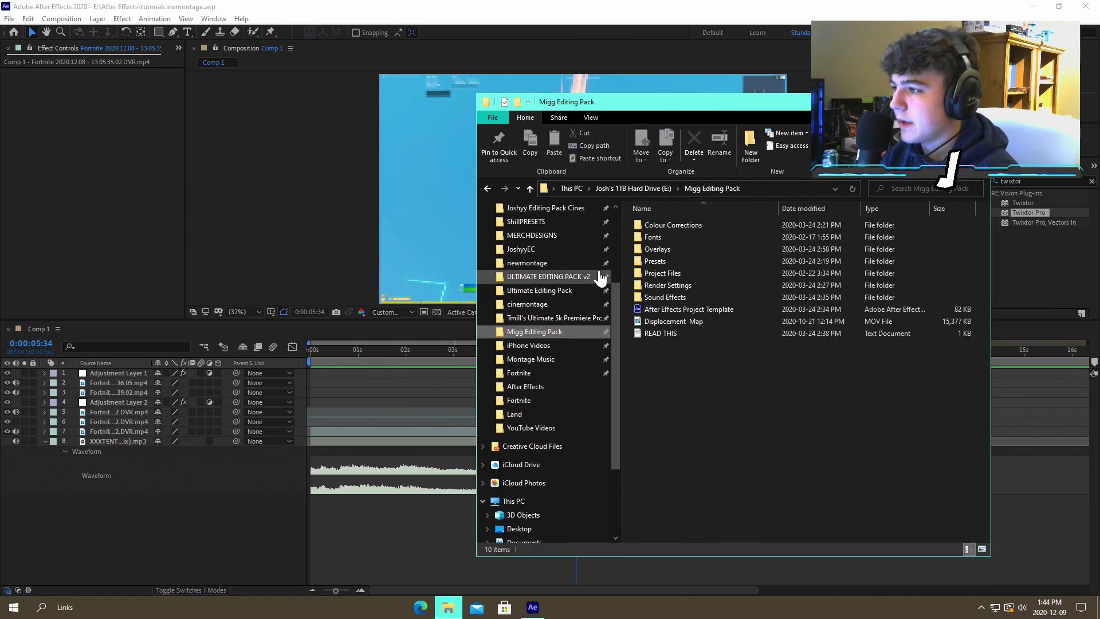
pyautogui.doubleClick(678, 296)
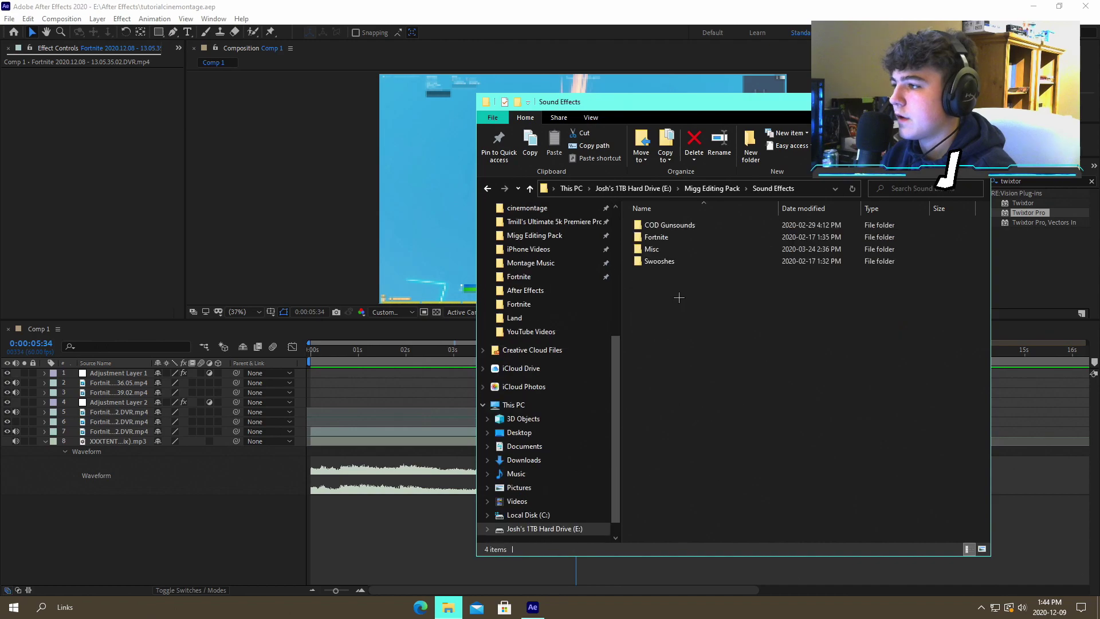
pyautogui.doubleClick(664, 237)
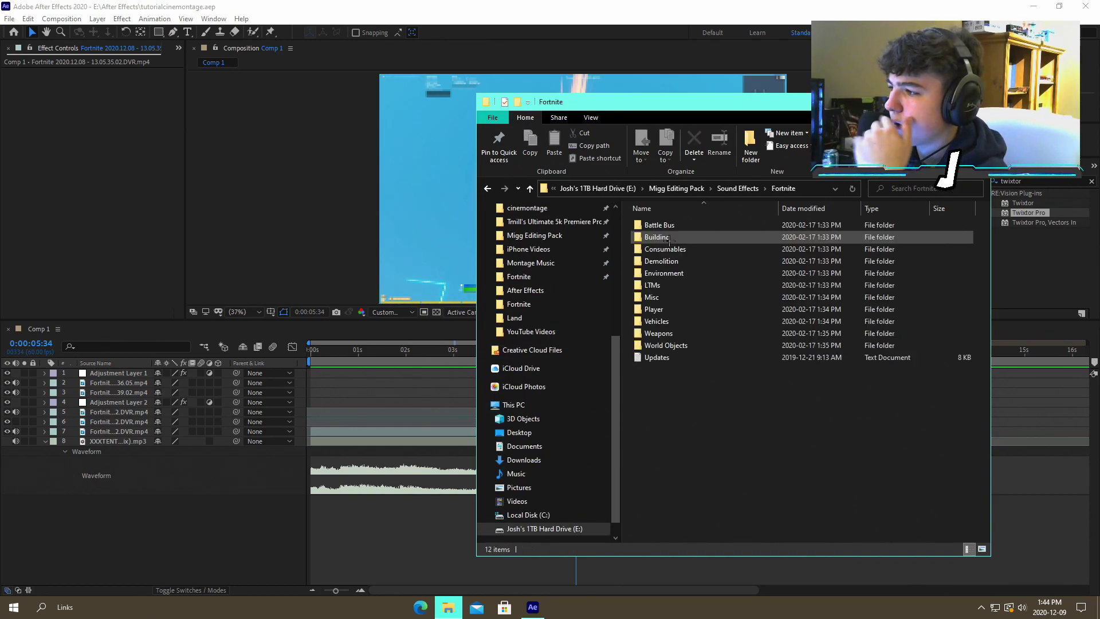
pyautogui.doubleClick(657, 332)
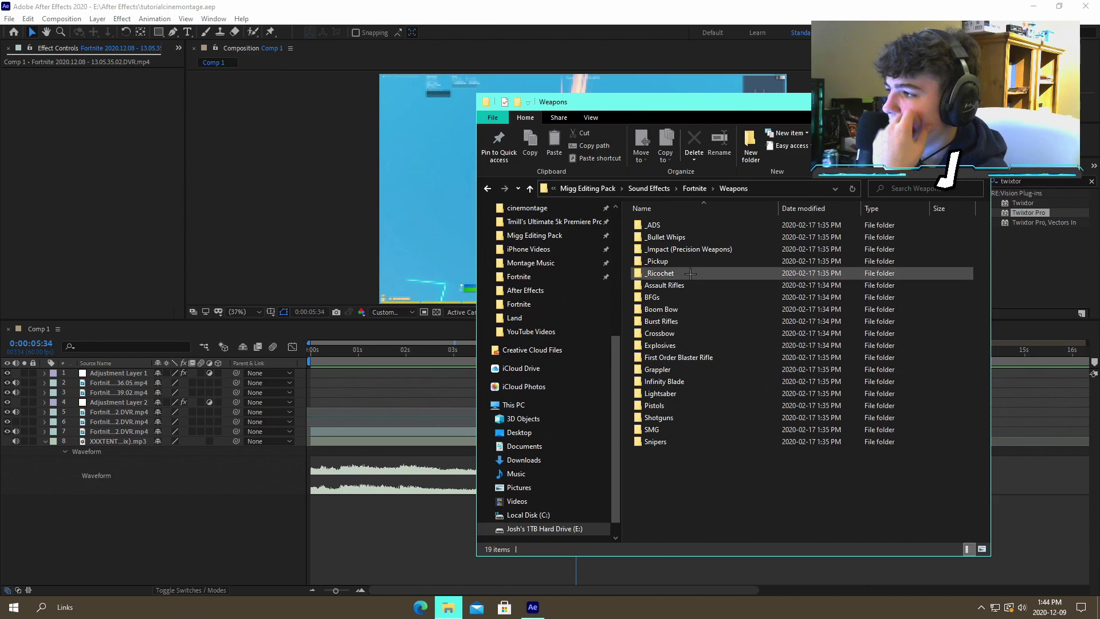
pyautogui.doubleClick(663, 403)
pyautogui.doubleClick(664, 261)
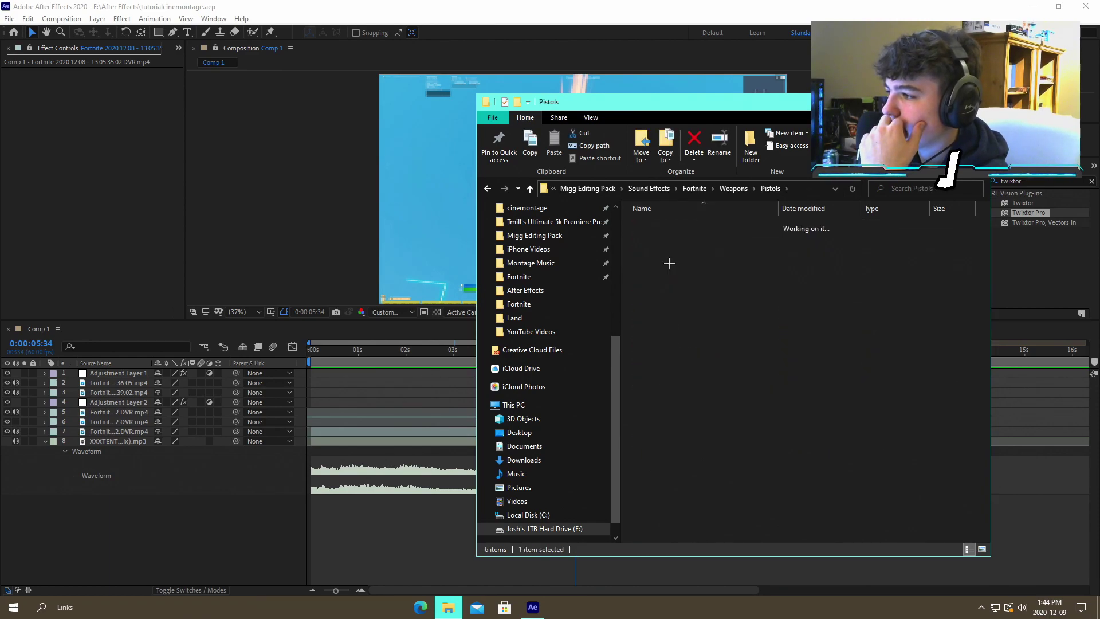
pyautogui.doubleClick(659, 249)
pyautogui.moveTo(668, 225); pyautogui.dragTo(353, 578)
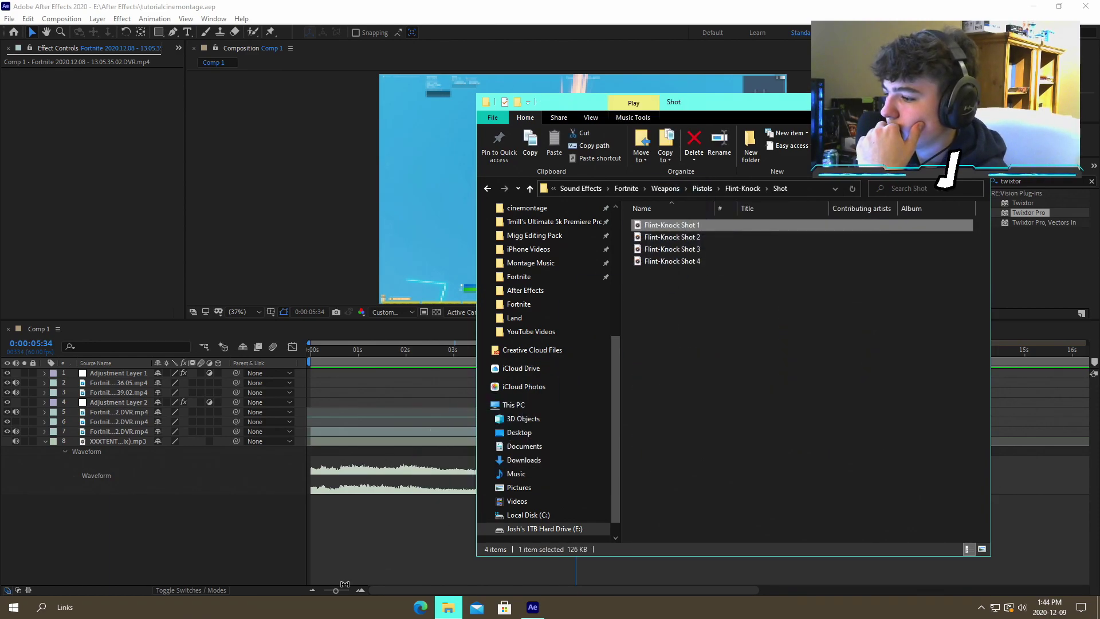
pyautogui.click(313, 586)
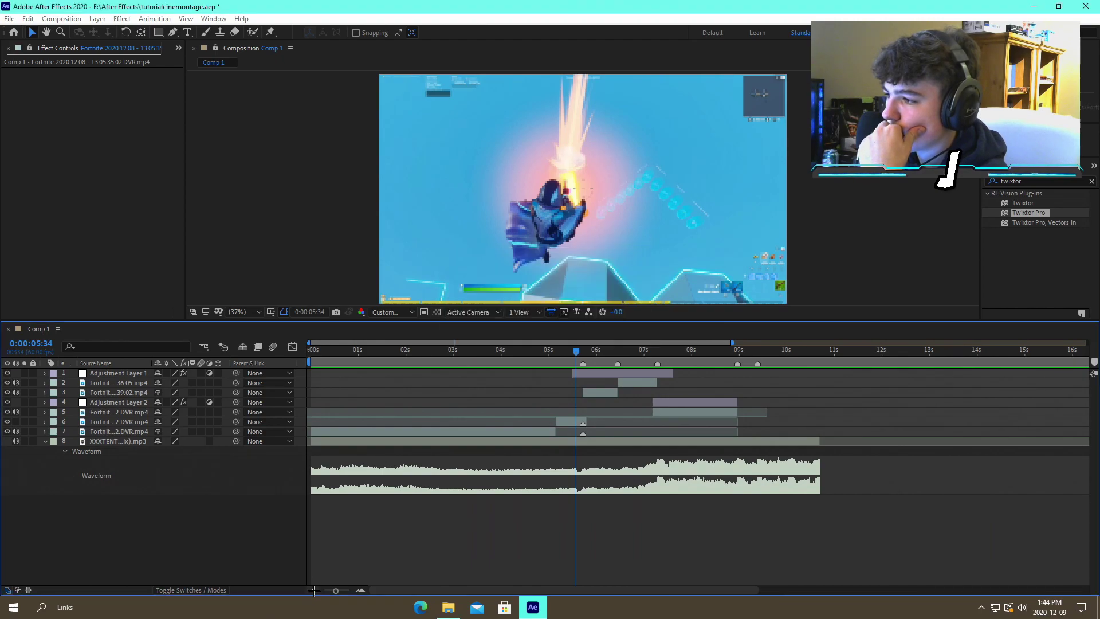
# Show the Flint-Knock Shot 1 waveform and move the layer so its initial peak lines up with the gunshot at 0:00:05:34
pyautogui.click(312, 590)
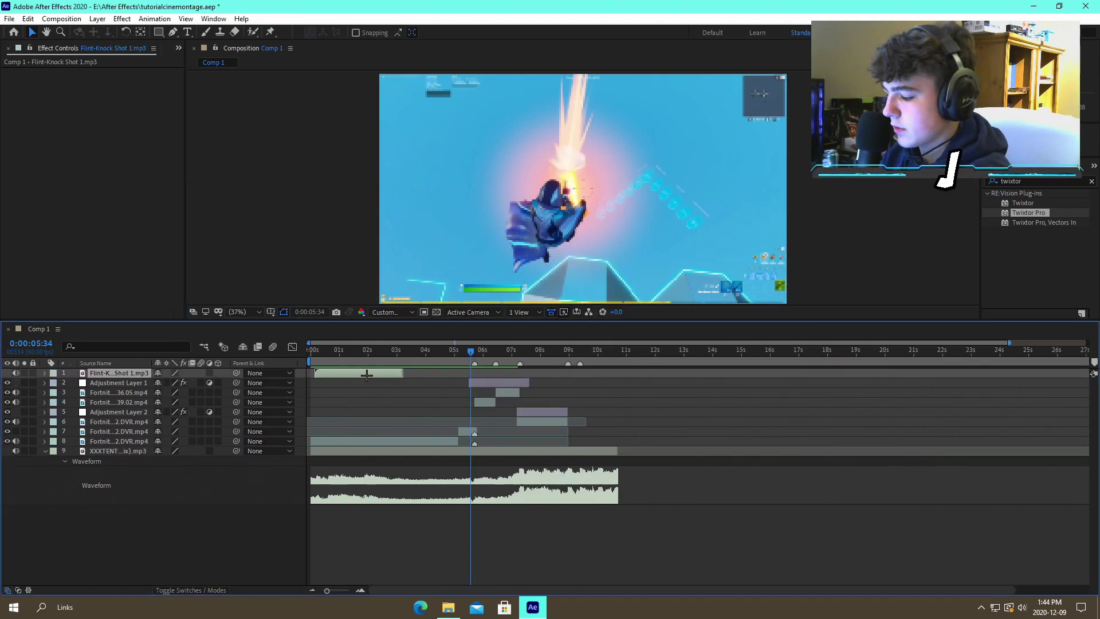
pyautogui.press('l')
pyautogui.press('l')
pyautogui.moveTo(362, 373); pyautogui.dragTo(473, 372)
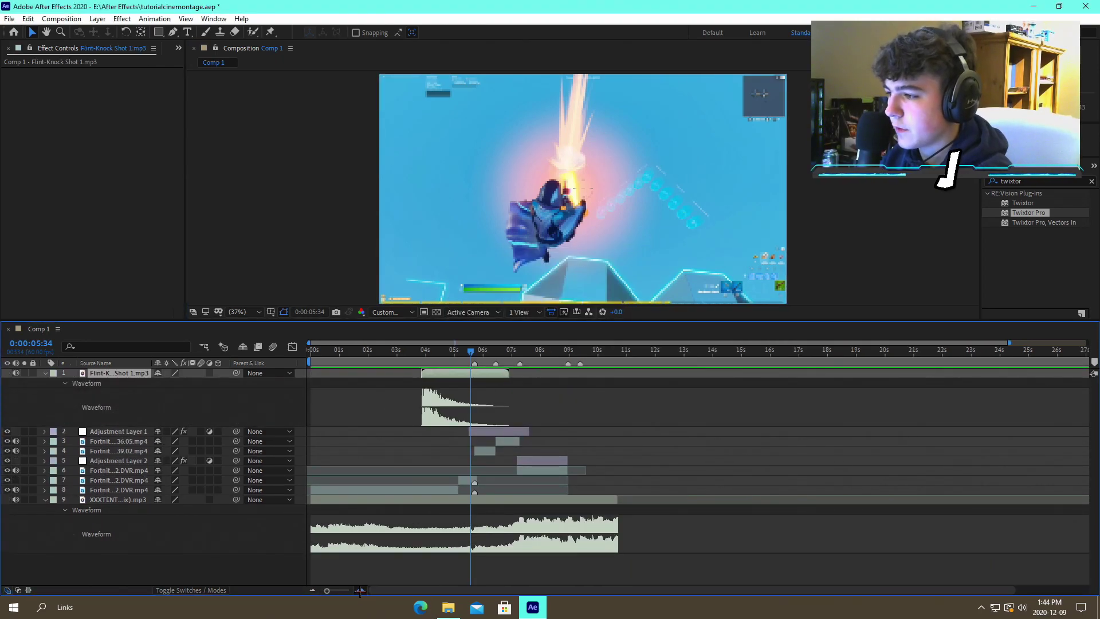
pyautogui.click(361, 590)
pyautogui.click(361, 590)
pyautogui.moveTo(407, 373); pyautogui.dragTo(598, 375)
pyautogui.rightClick(598, 375)
pyautogui.click(547, 374)
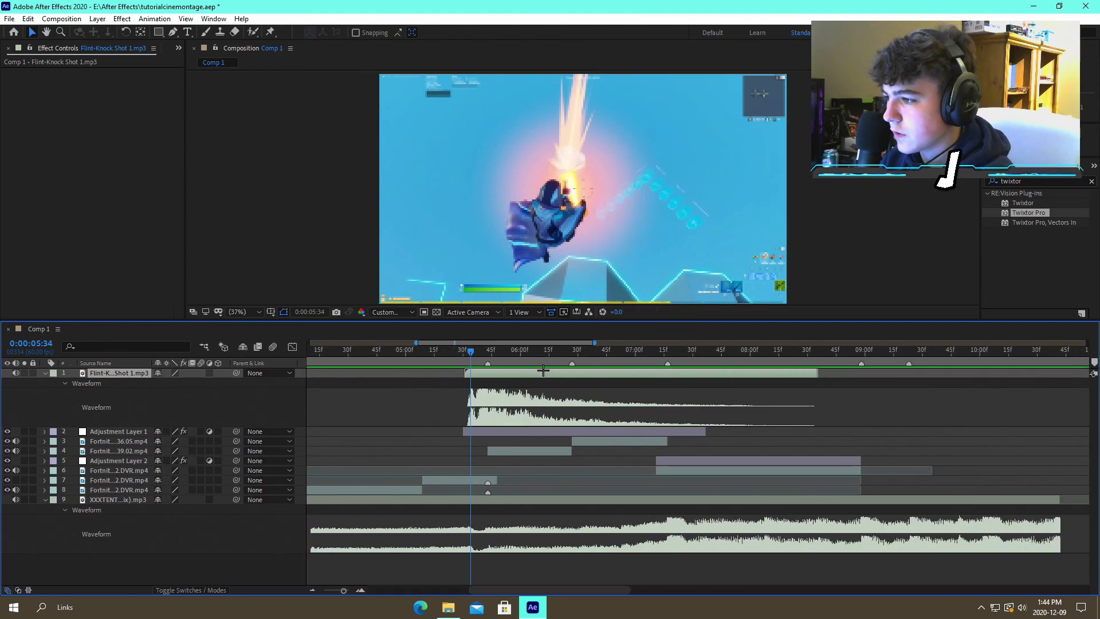
# Play back from 0:00:05:09 to check the gunshot sound's sync with the footage
pyautogui.click(422, 350)
pyautogui.press('space')
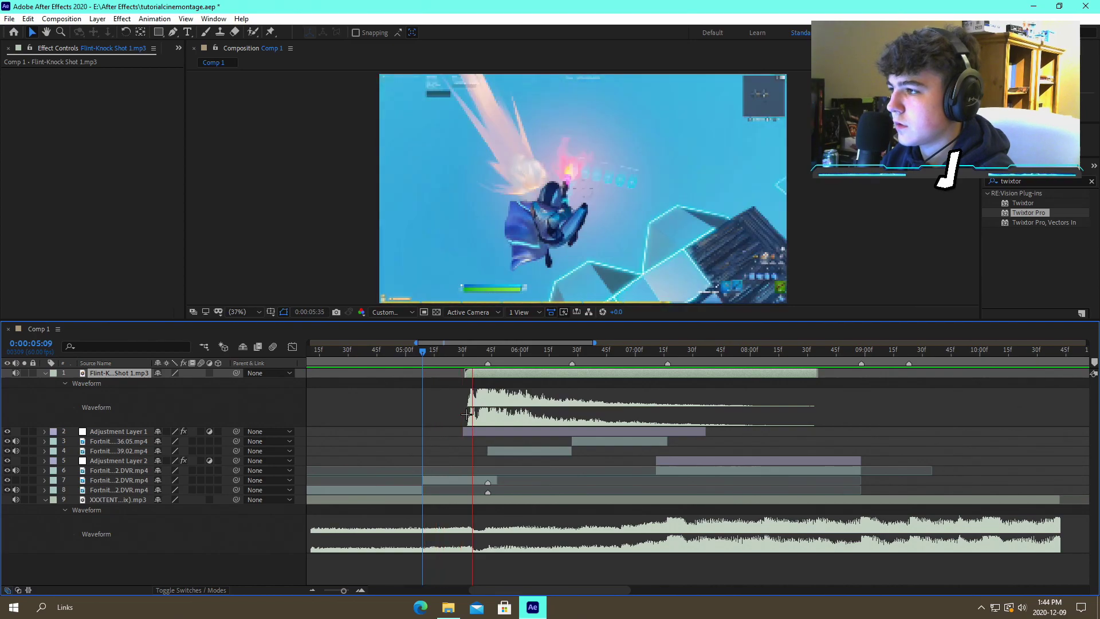
pyautogui.press('space')
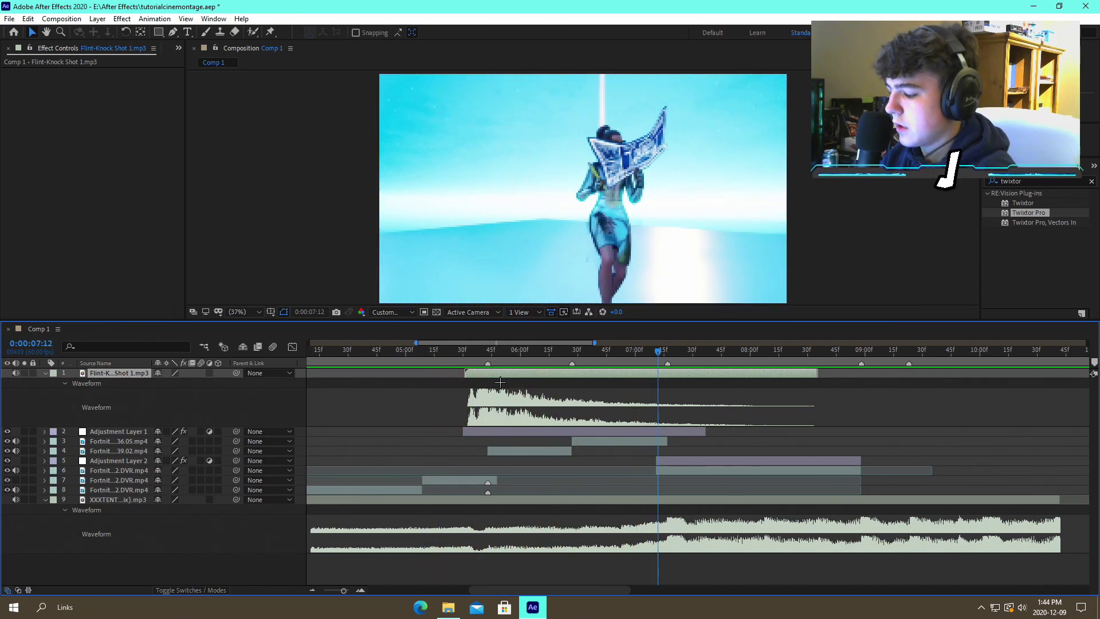
# Set the Flint-Knock Shot 1 layer's Audio Levels to -4 dB and save the project
pyautogui.press('l')
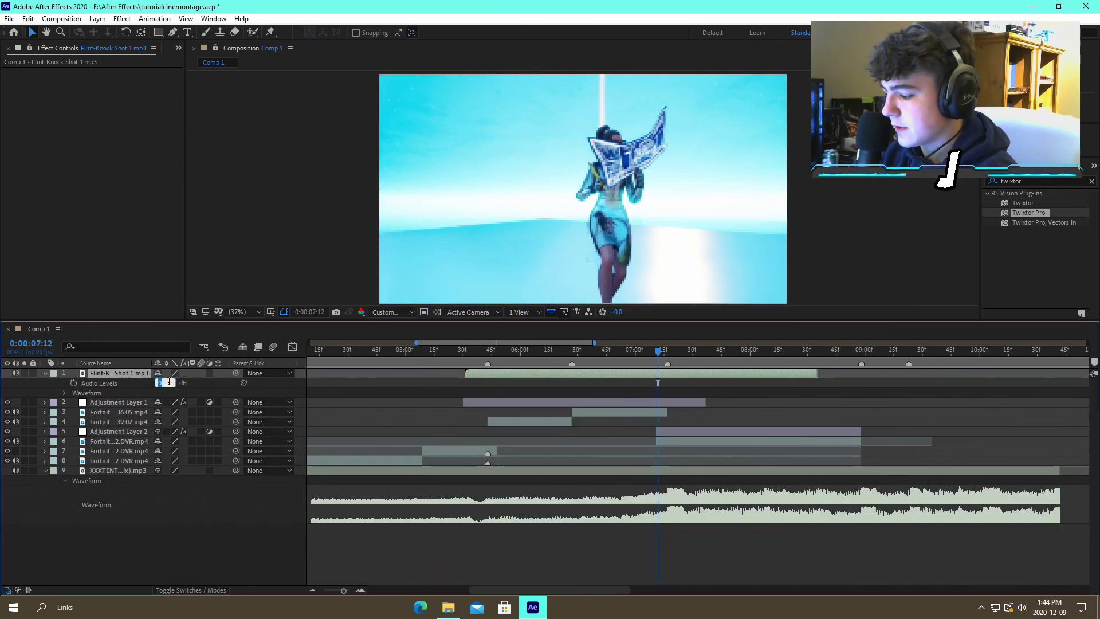
pyautogui.press('Return')
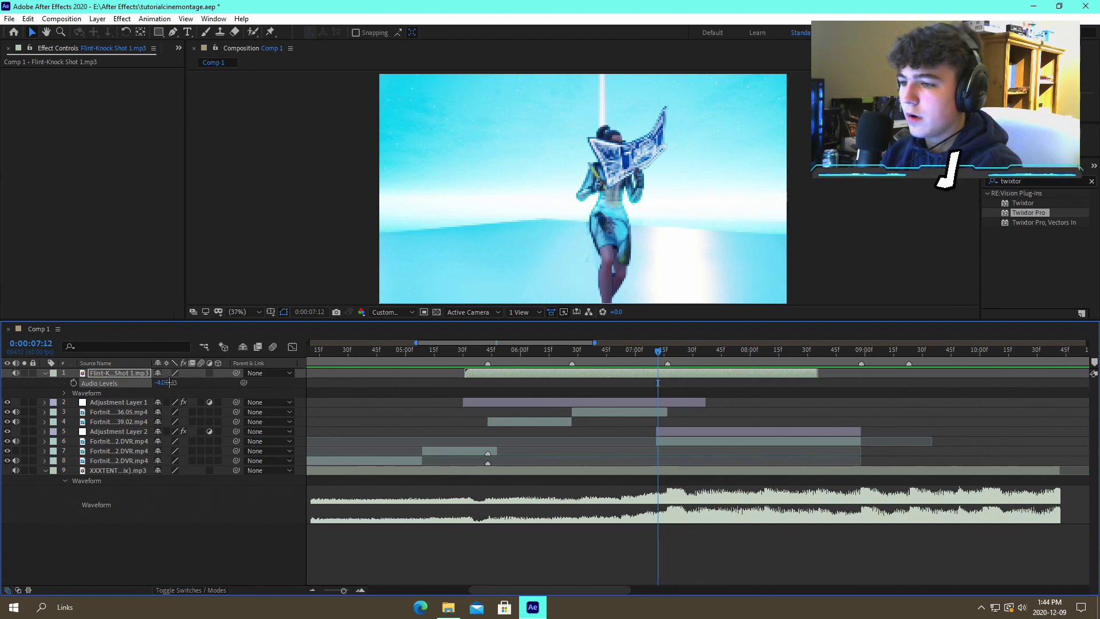
pyautogui.click(475, 391)
pyautogui.click(485, 372)
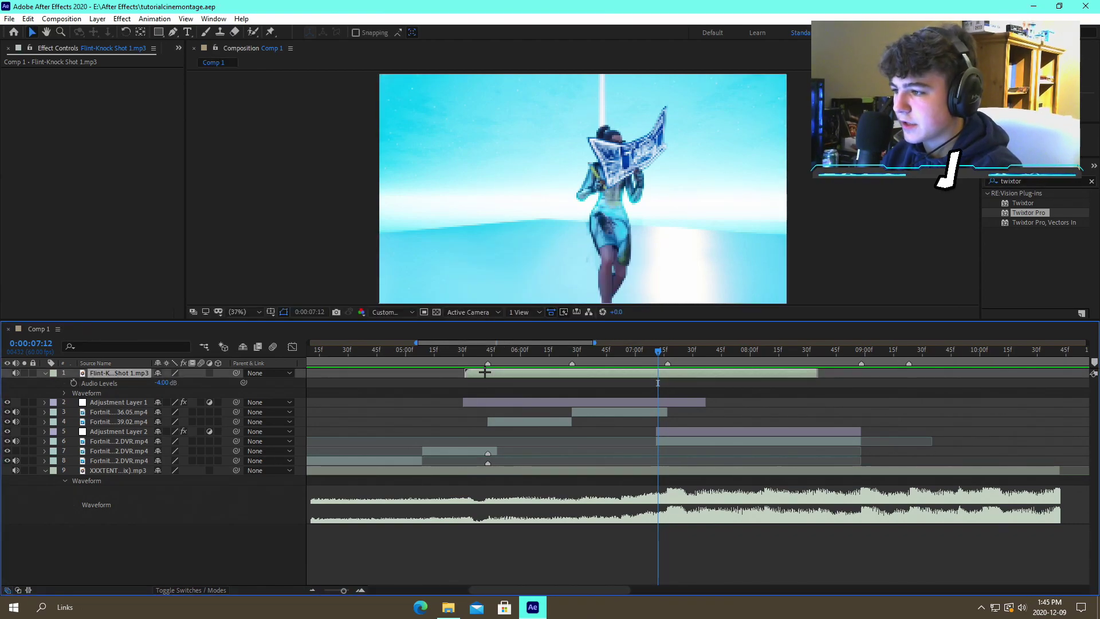
# Preview the montage from 0:00:05:19 to judge the gunshot's new volume
pyautogui.click(442, 352)
pyautogui.press('space')
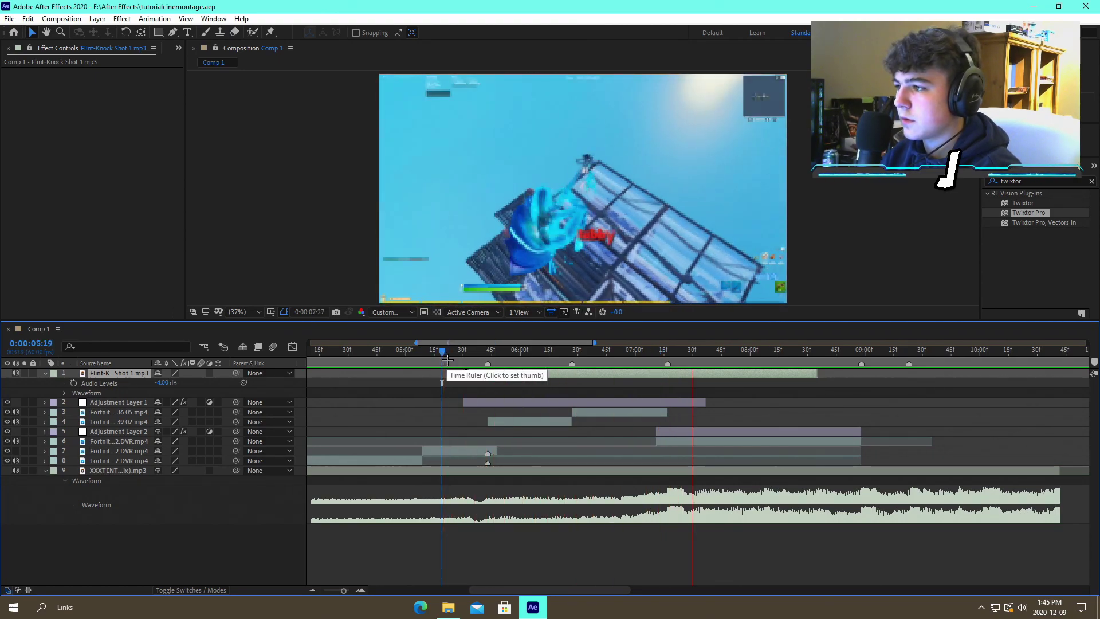
# Collapse the Flint-Knock Shot 1 layer's properties and preview the montage from 0:00:05:03
pyautogui.press('space')
pyautogui.moveTo(324, 589); pyautogui.dragTo(333, 589)
pyautogui.click(376, 423)
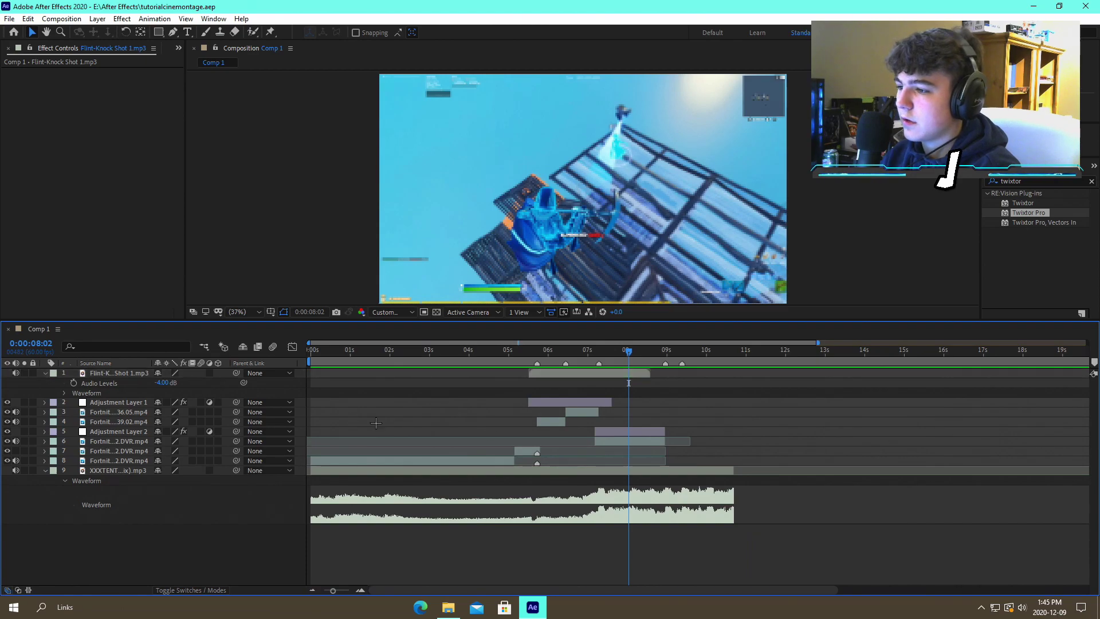
pyautogui.click(44, 373)
pyautogui.click(510, 350)
pyautogui.press('space')
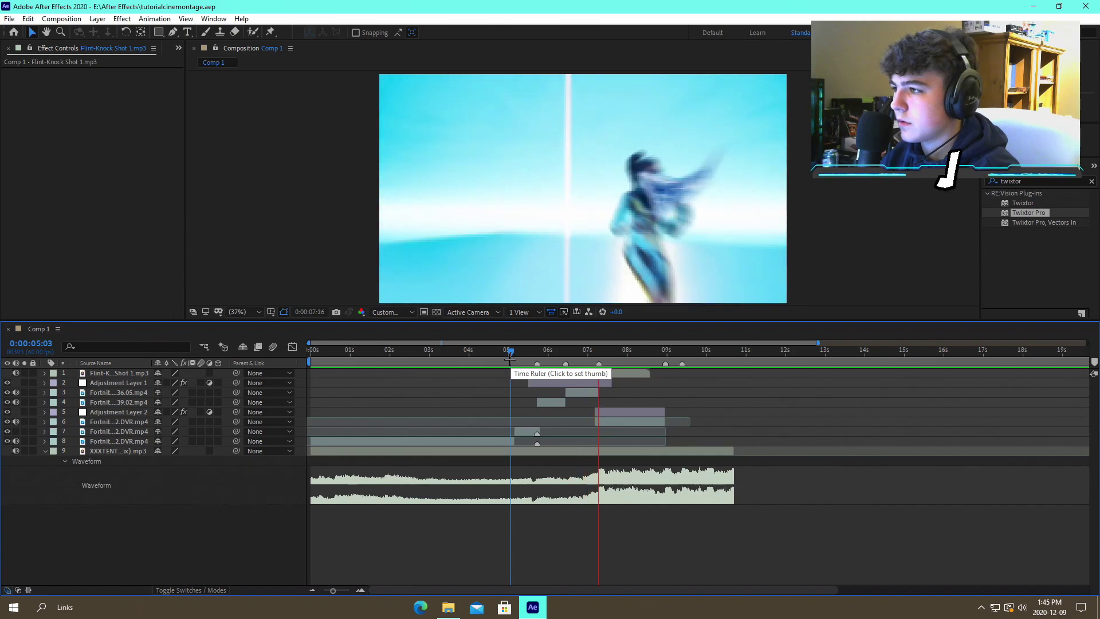
pyautogui.press('space')
# At 0:00:07:17, search the effects for "shake" and apply S_Shake to Adjustment Layer 2
pyautogui.click(599, 354)
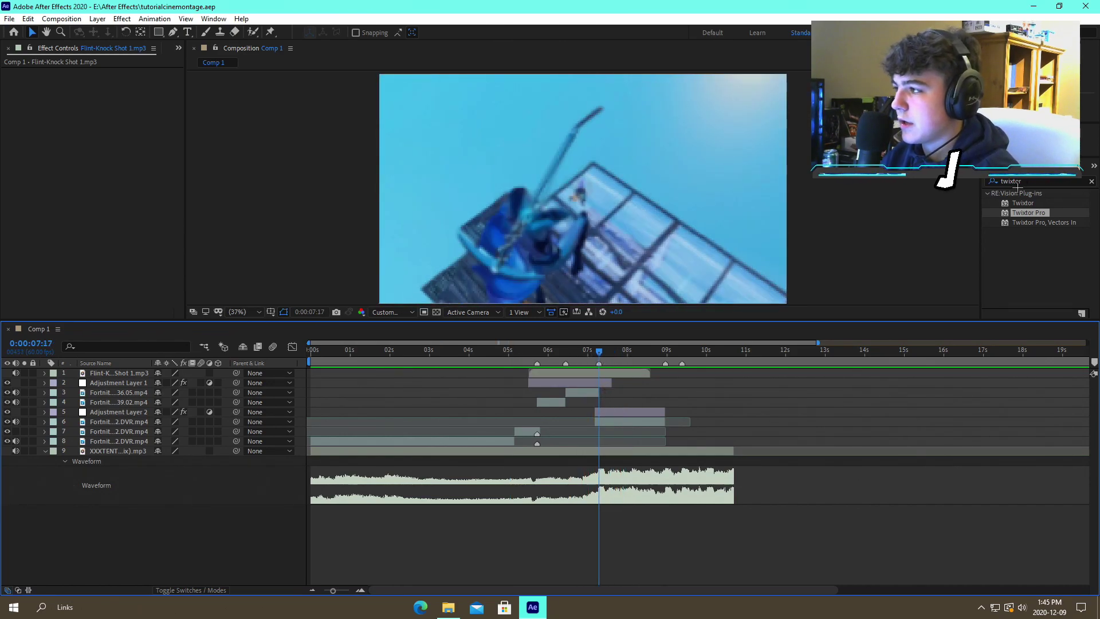
pyautogui.click(1029, 182)
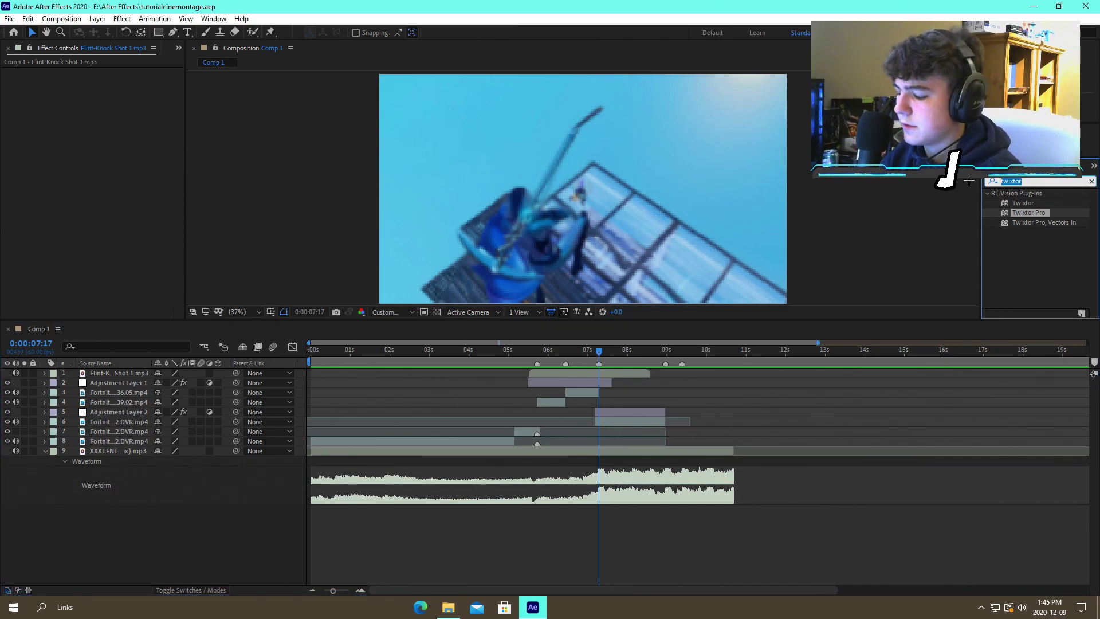
pyautogui.write('shak')
pyautogui.moveTo(1036, 277); pyautogui.dragTo(624, 411)
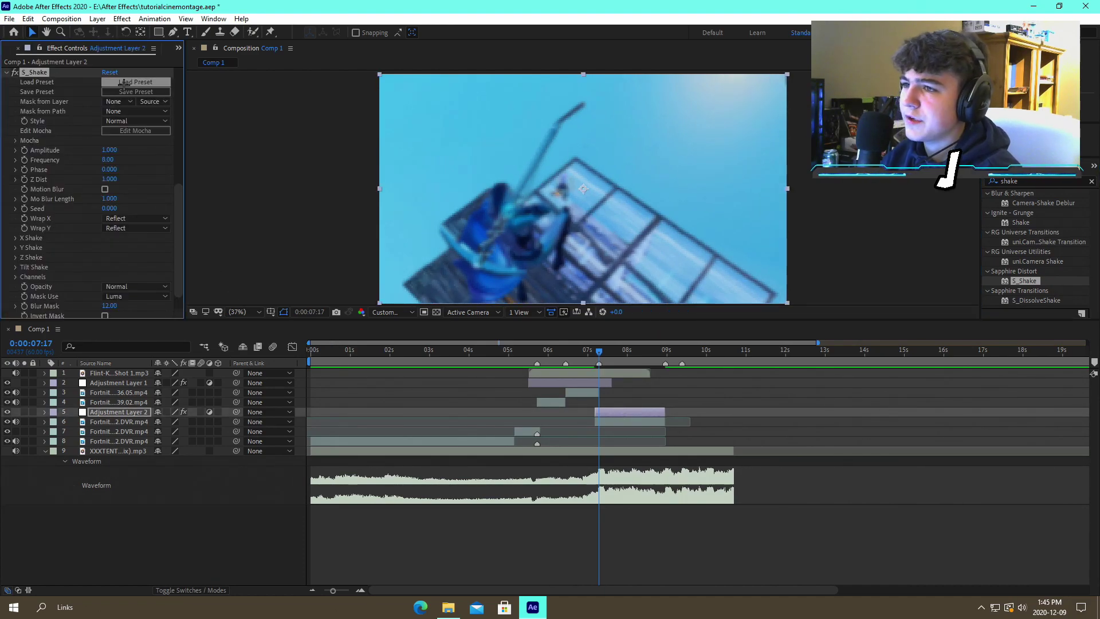
# Load the godshake preset into the S_Shake effect
pyautogui.click(126, 82)
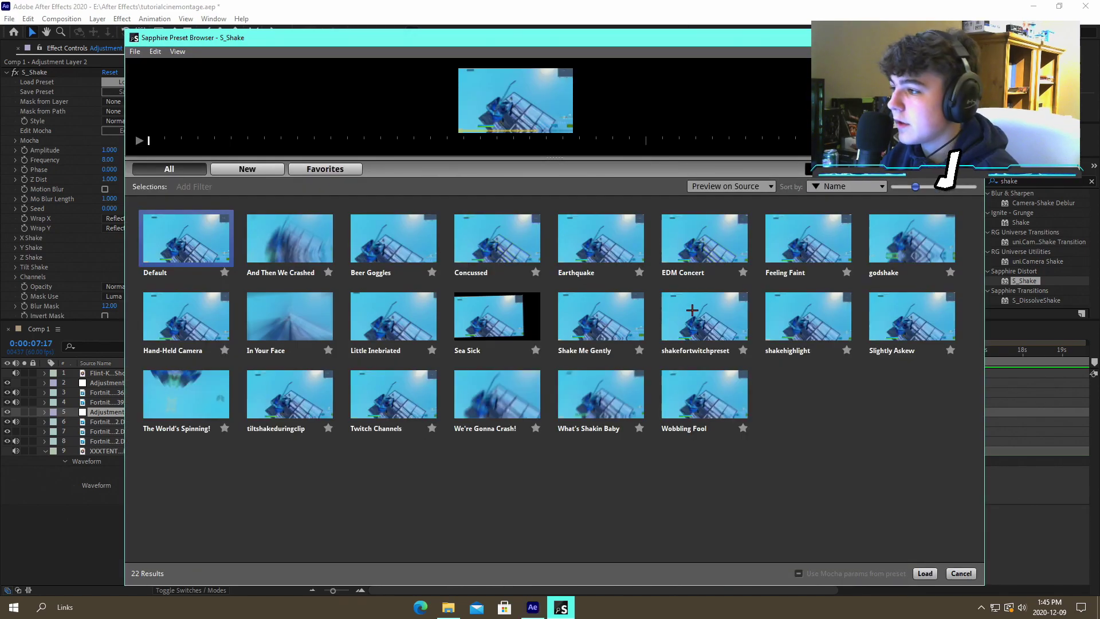
pyautogui.click(919, 252)
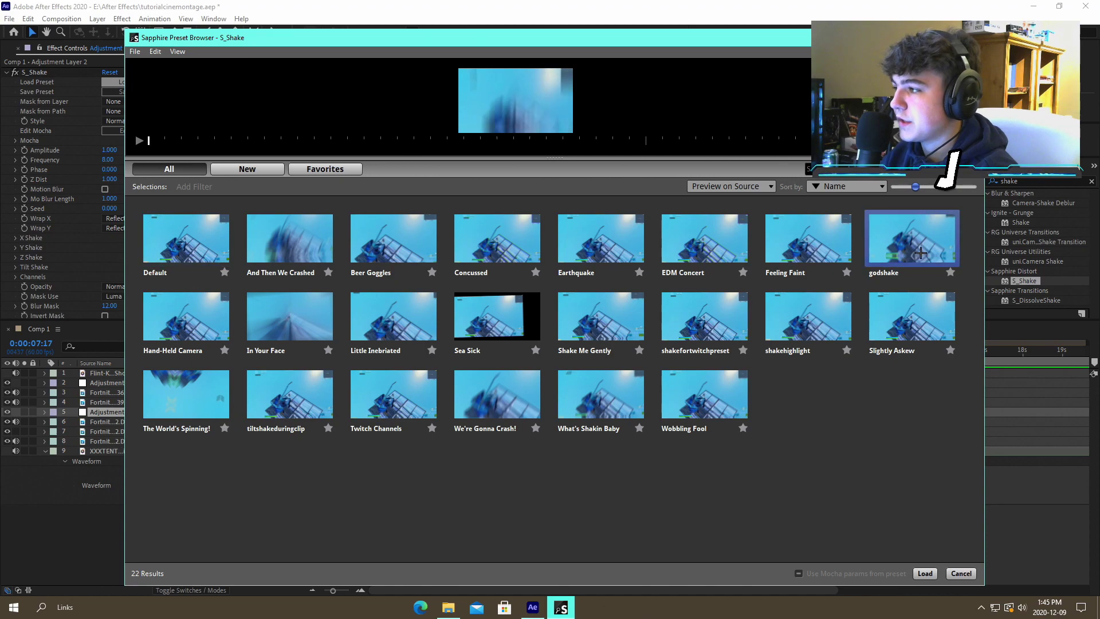
pyautogui.click(956, 574)
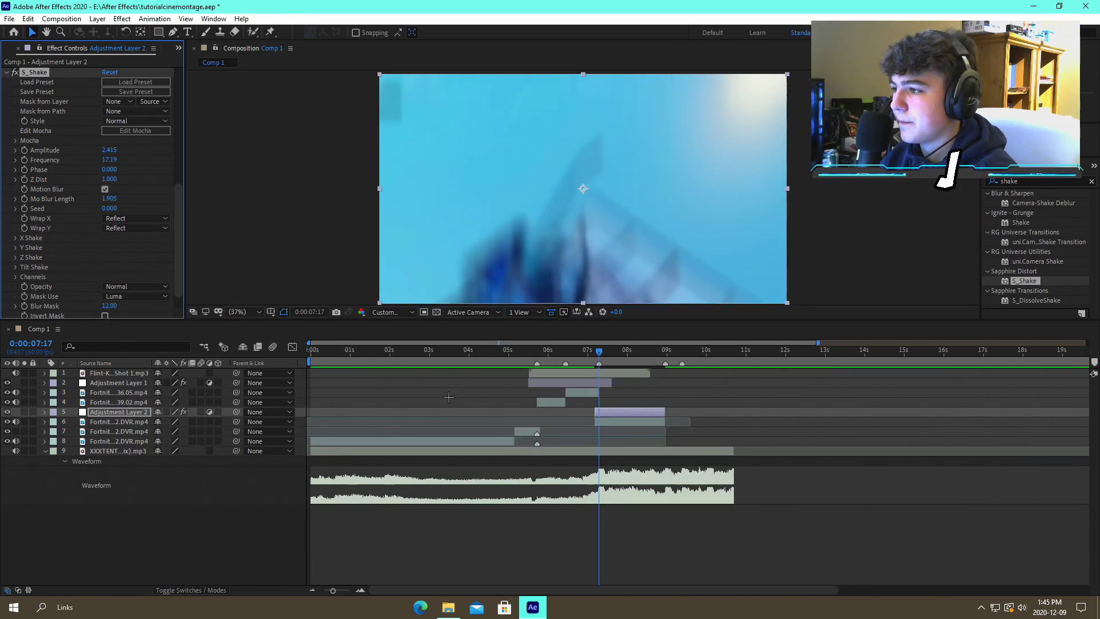
# Examine the loaded S_Shake effect's Z Shake and Y Shake parameter groups
pyautogui.click(361, 590)
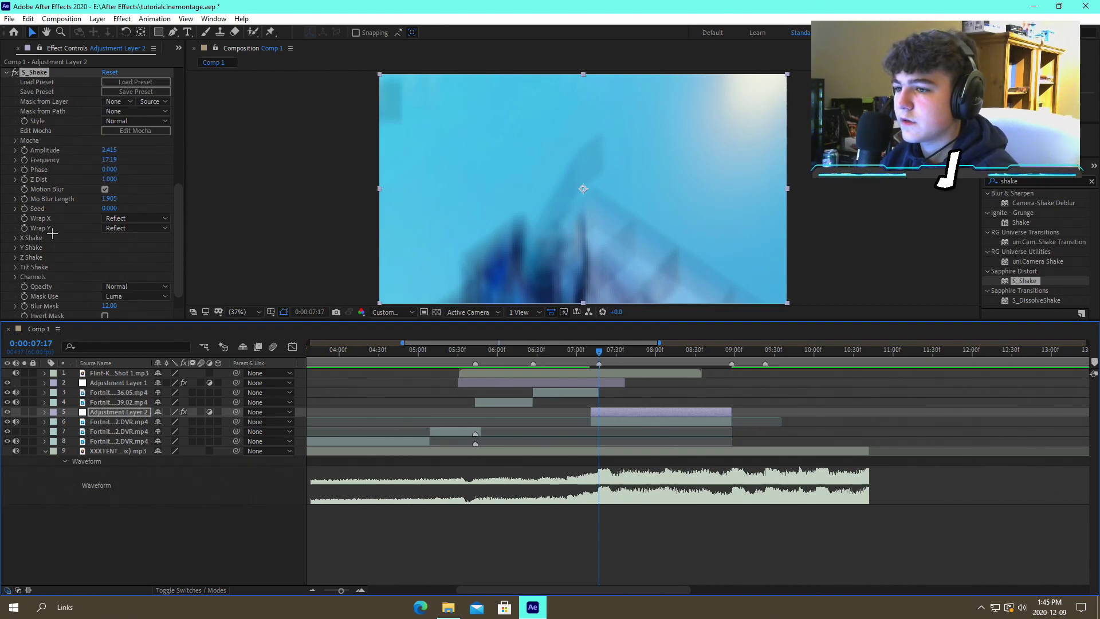
pyautogui.click(16, 257)
pyautogui.click(16, 258)
pyautogui.click(16, 248)
pyautogui.click(17, 248)
pyautogui.click(16, 248)
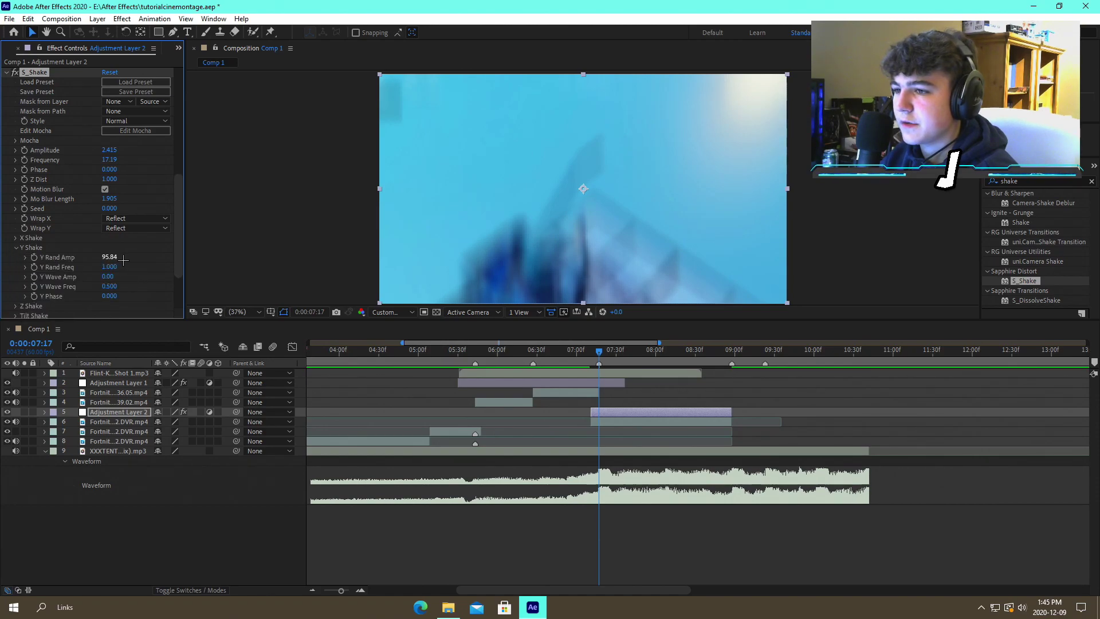
pyautogui.click(16, 248)
pyautogui.click(16, 248)
pyautogui.click(16, 248)
pyautogui.scroll(-1, 26, 239)
# Save the project and preview the camera shake from 0:00:07:04
pyautogui.hotkey('ctrl', 's')
pyautogui.click(593, 353)
pyautogui.click(581, 352)
pyautogui.press('space')
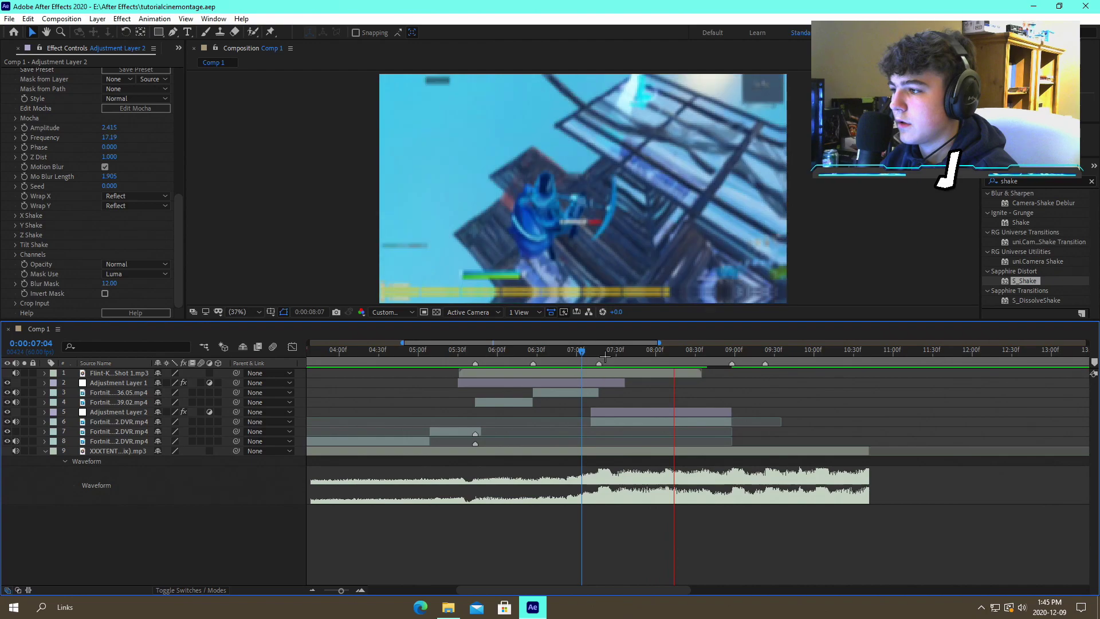
# Keyframe S_Shake's Amplitude at 0:00:07:17, set it to 0 at Adjustment Layer 2's start, and save the project
pyautogui.click(600, 354)
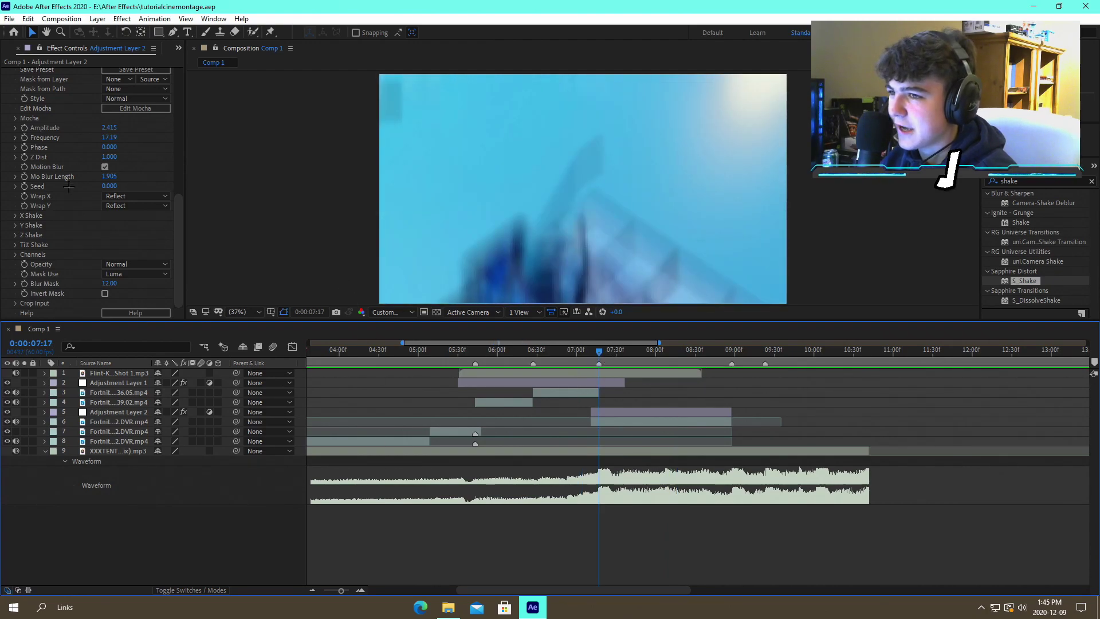
pyautogui.click(24, 128)
pyautogui.click(362, 590)
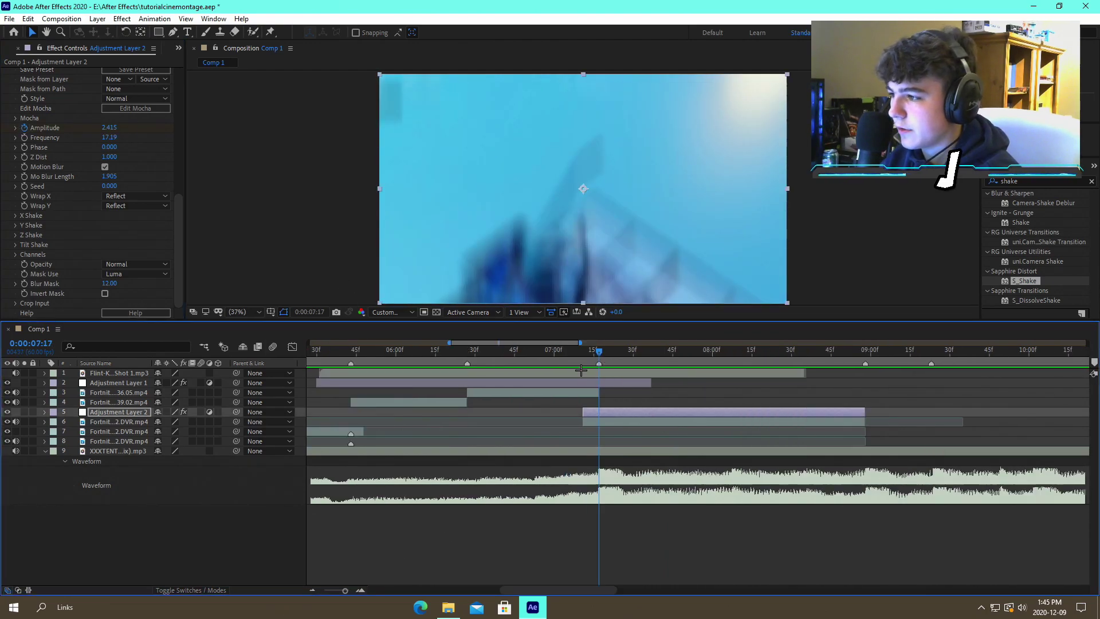
pyautogui.press('i')
pyautogui.click(112, 128)
pyautogui.hotkey('ctrl', 's')
pyautogui.press('space')
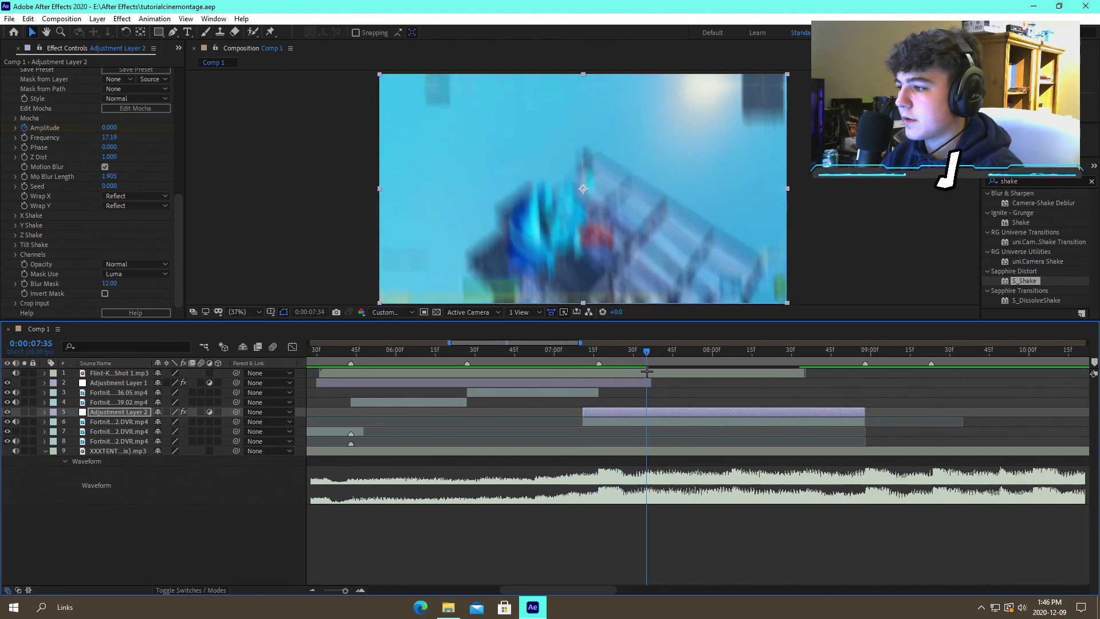
# Set S_Shake's Amplitude to 0 at 0:00:07:54, save the project and preview from 0:00:07:09
pyautogui.click(117, 125)
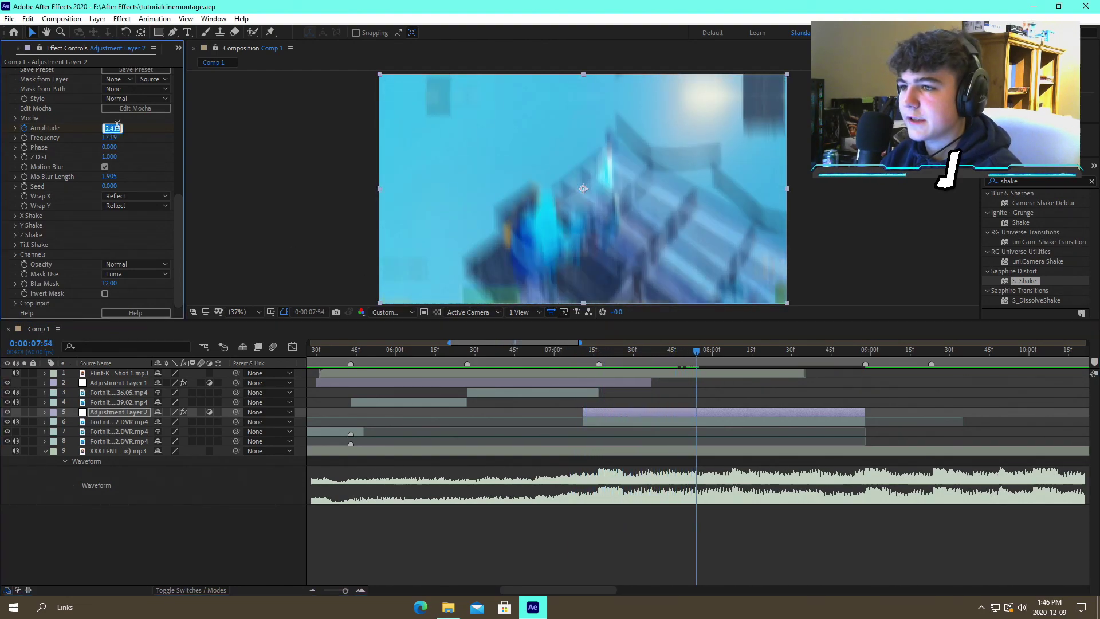
pyautogui.press('Return')
pyautogui.hotkey('ctrl', 's')
pyautogui.click(578, 351)
pyautogui.press('space')
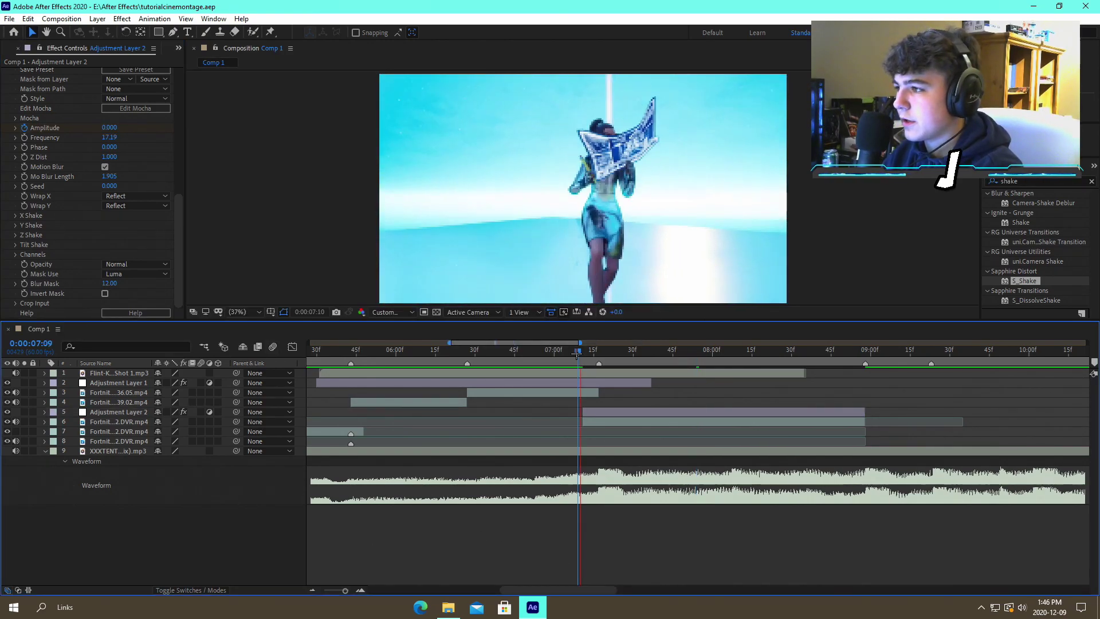
# Reveal Adjustment Layer 2's S_Shake Amplitude keyframes in the timeline, apply Easy Ease to all three and preview the shake
pyautogui.click(598, 350)
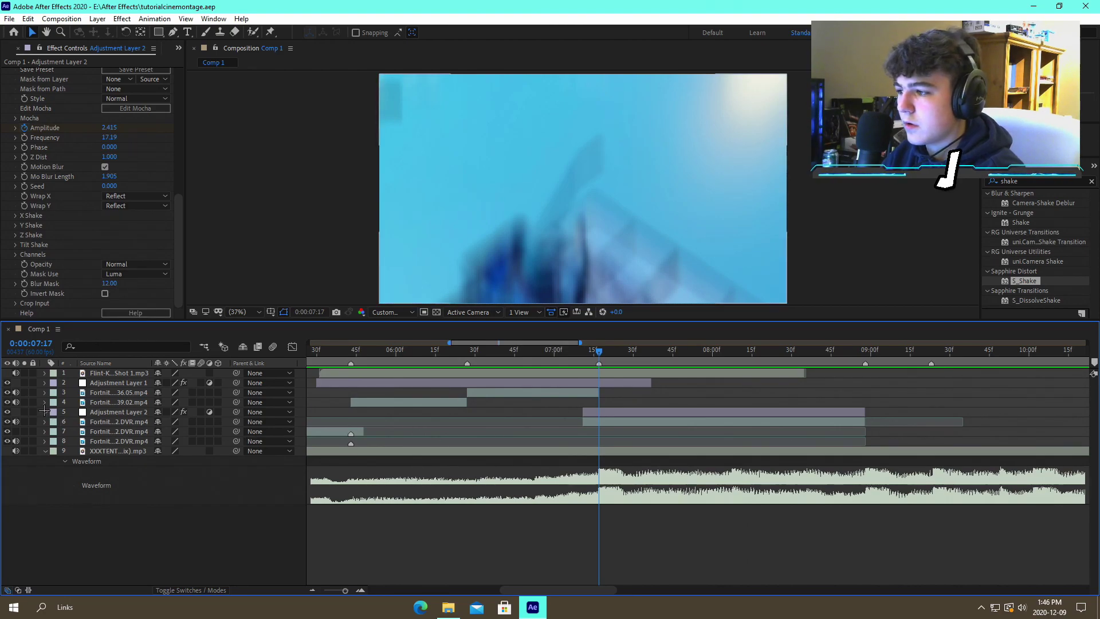
pyautogui.click(45, 412)
pyautogui.click(55, 422)
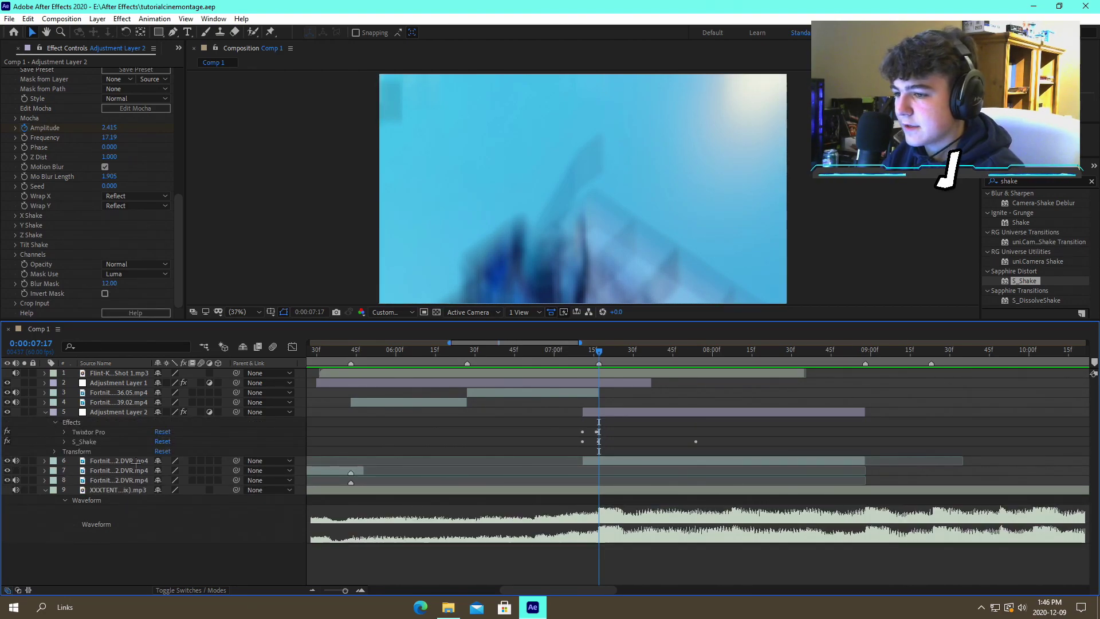
pyautogui.click(64, 432)
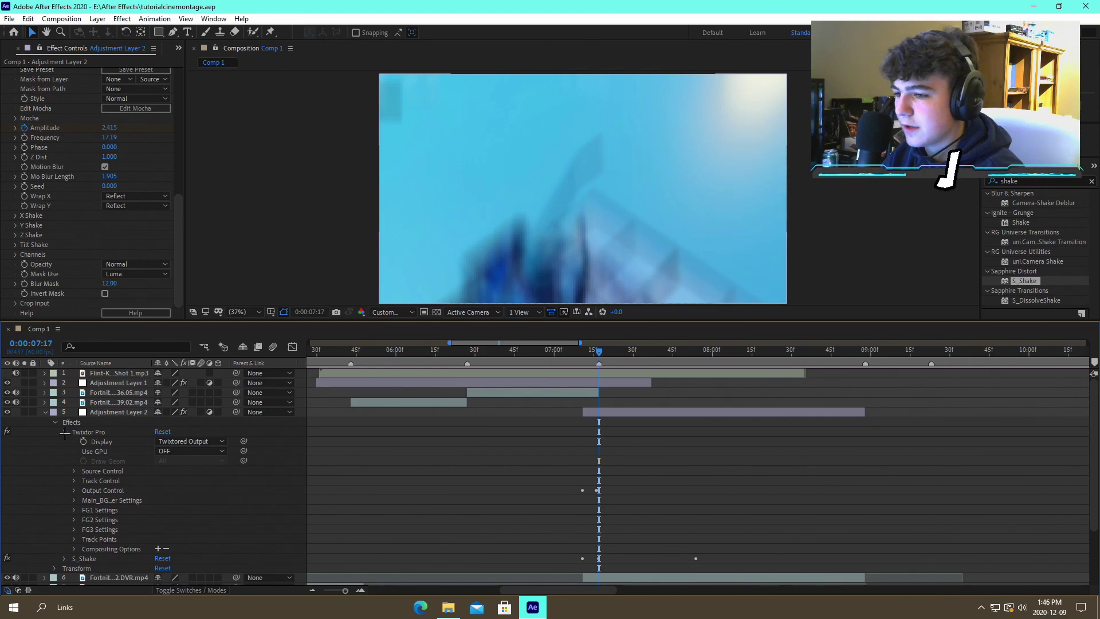
pyautogui.click(64, 432)
pyautogui.click(64, 442)
pyautogui.scroll(-3, 215, 460)
pyautogui.moveTo(696, 450); pyautogui.dragTo(568, 452)
pyautogui.click(564, 352)
pyautogui.press('space')
# Move the last Amplitude keyframe earlier to about 0:00:07:43, save the project and preview the shortened shake
pyautogui.click(665, 433)
pyautogui.click(572, 352)
pyautogui.press('space')
pyautogui.press('space')
pyautogui.click(615, 462)
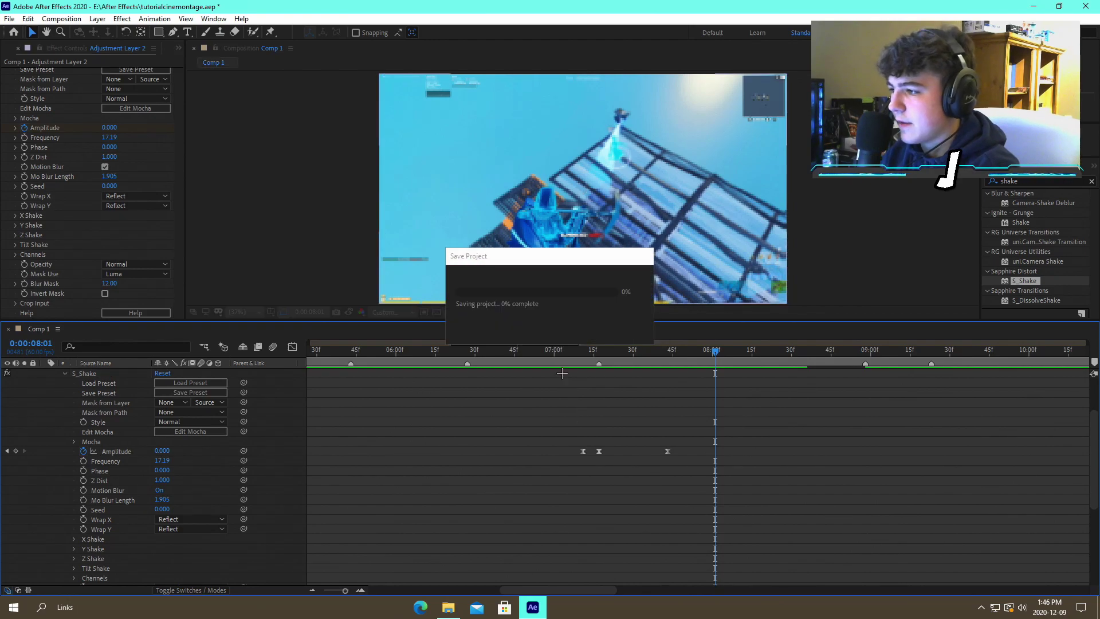
pyautogui.click(560, 351)
pyautogui.press('space')
pyautogui.click(562, 352)
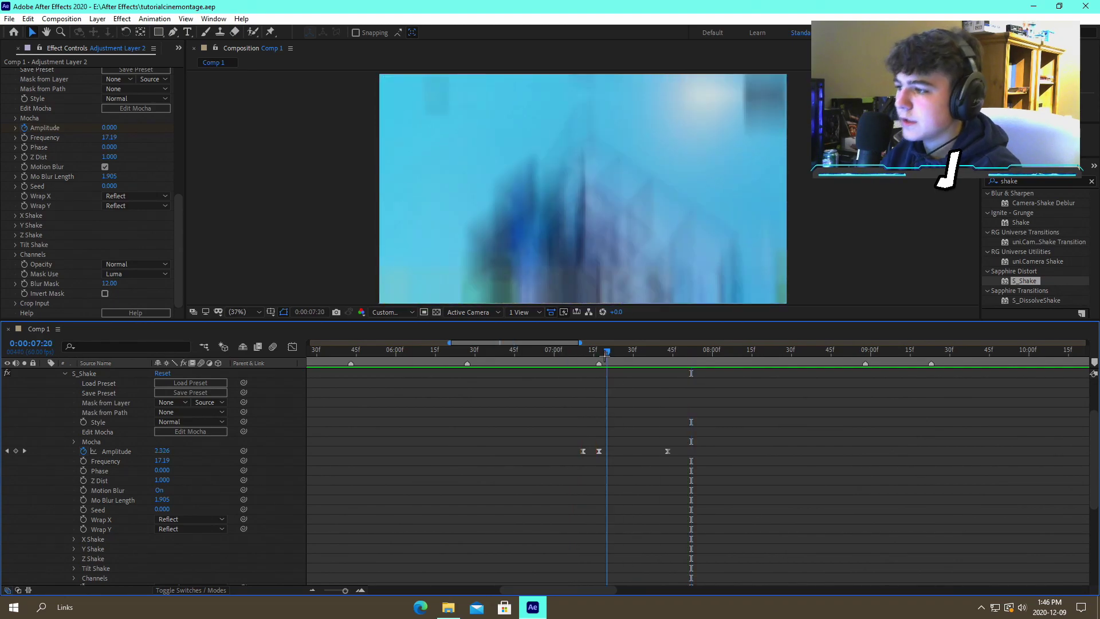
# Collapse Adjustment Layer 2, find the S_HueSatBright effect and apply it to that layer
pyautogui.scroll(3, 79, 411)
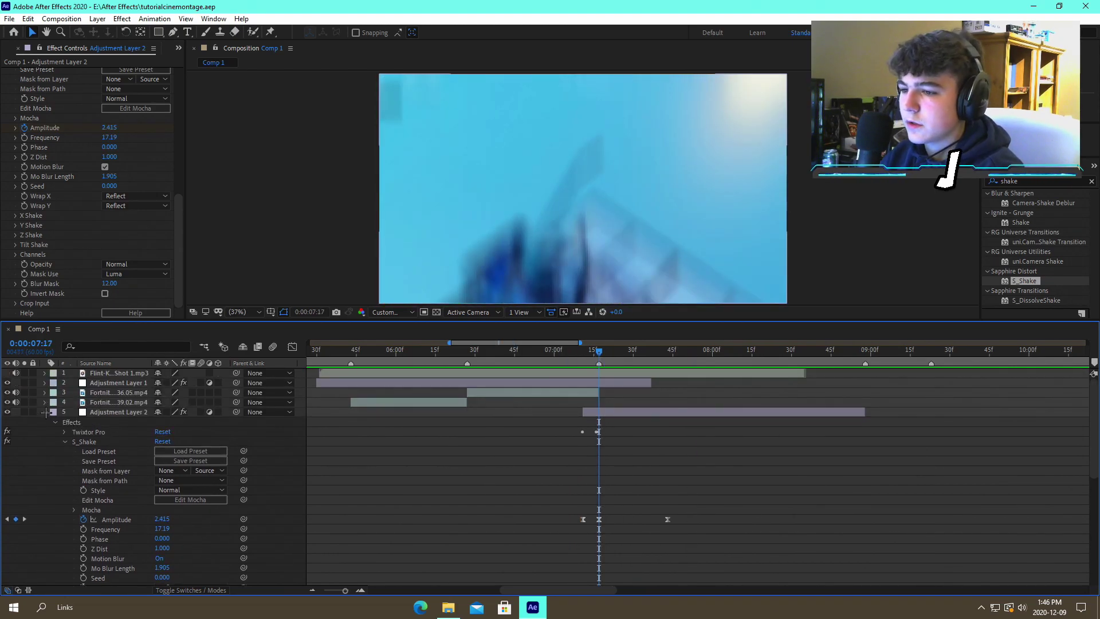
pyautogui.click(45, 412)
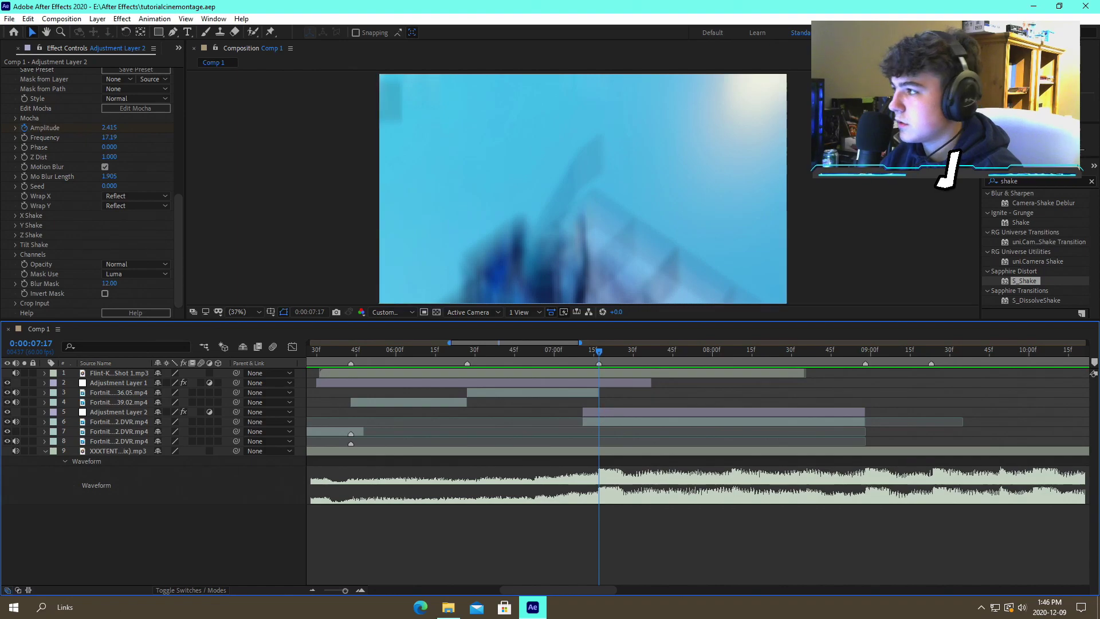
pyautogui.click(979, 182)
pyautogui.write('huesa')
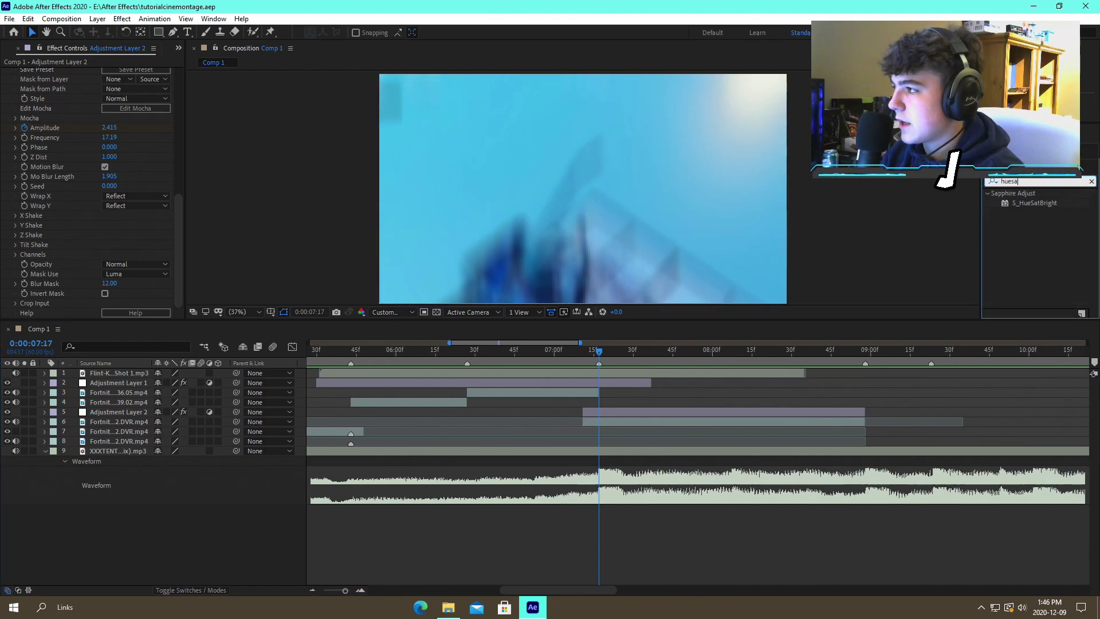
pyautogui.moveTo(1041, 203); pyautogui.dragTo(668, 412)
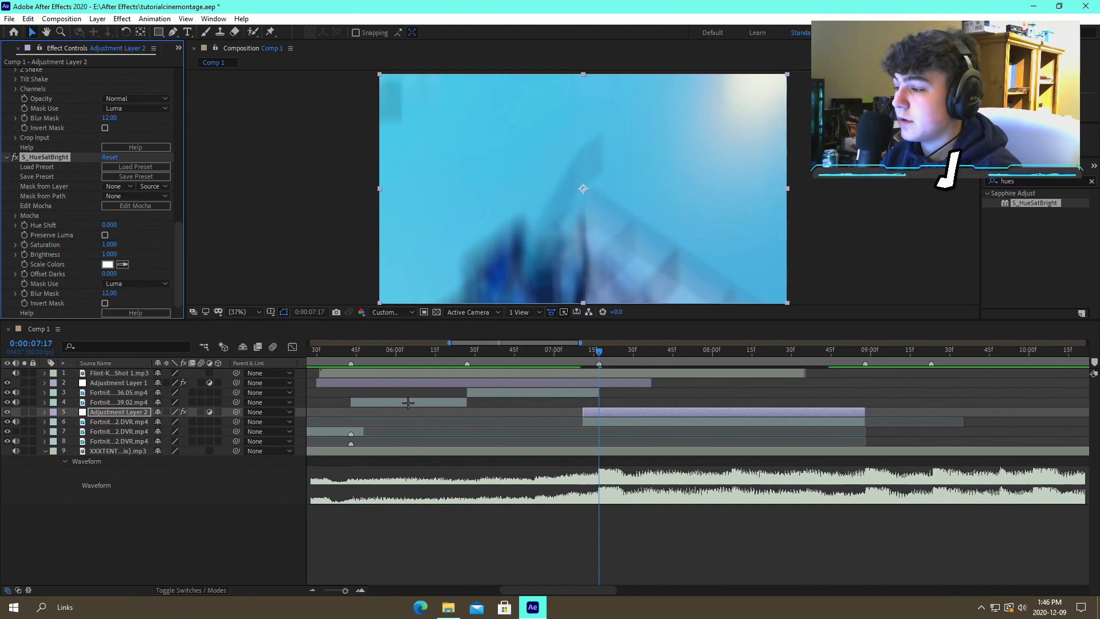
# Keyframe S_HueSatBright's Brightness at 0:00:07:17 with a value of 1.5
pyautogui.click(360, 590)
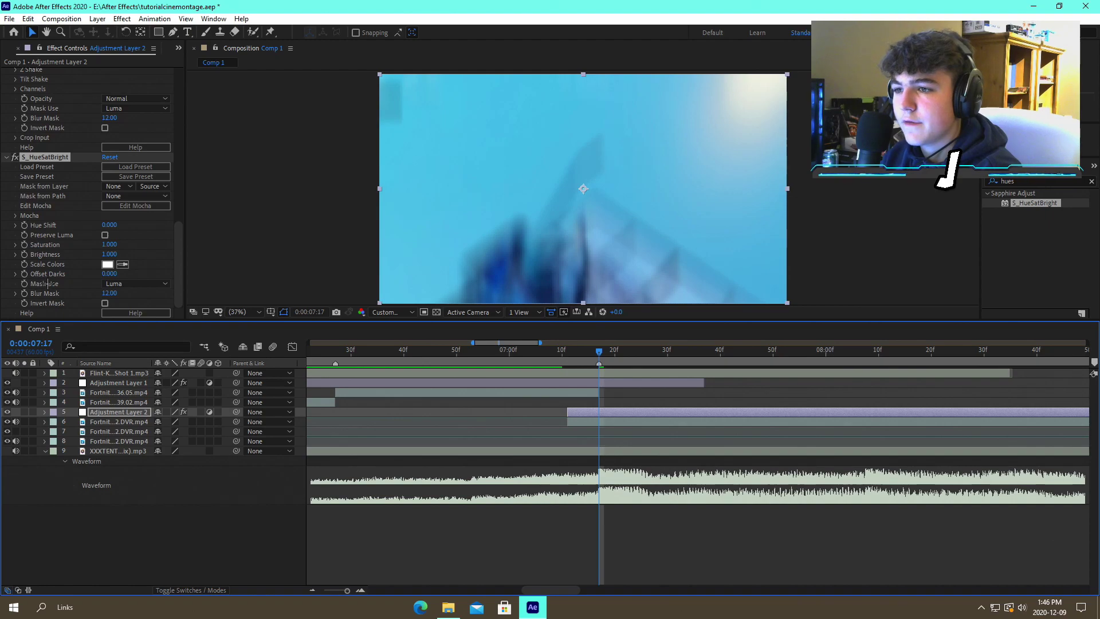
pyautogui.scroll(9, 47, 280)
pyautogui.scroll(-9, 49, 278)
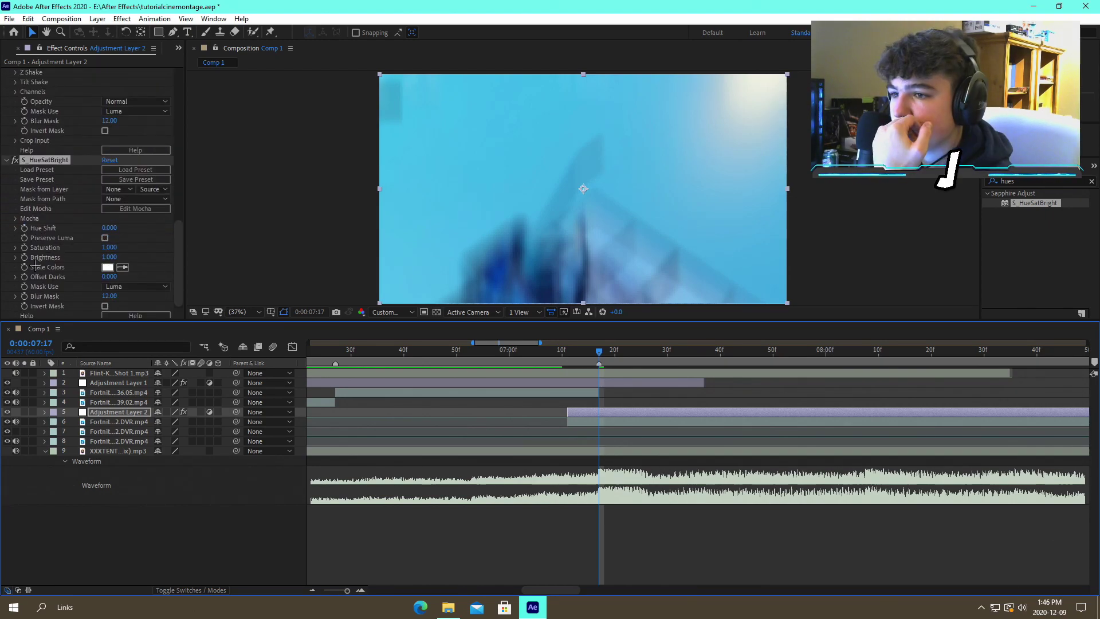
pyautogui.click(114, 253)
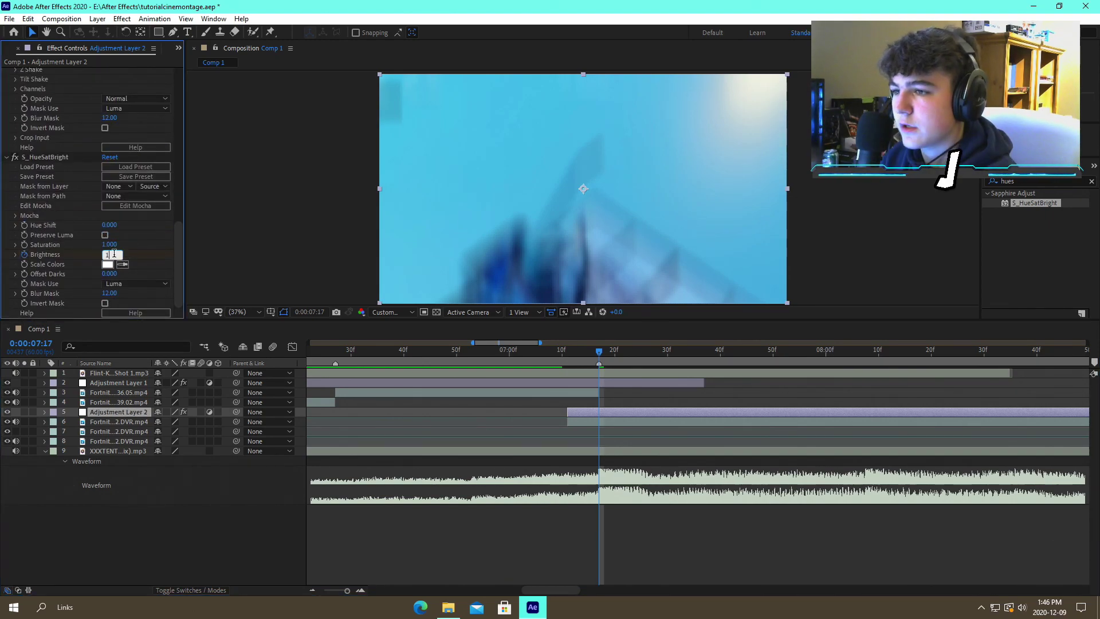
pyautogui.write('1.5')
pyautogui.press('Return')
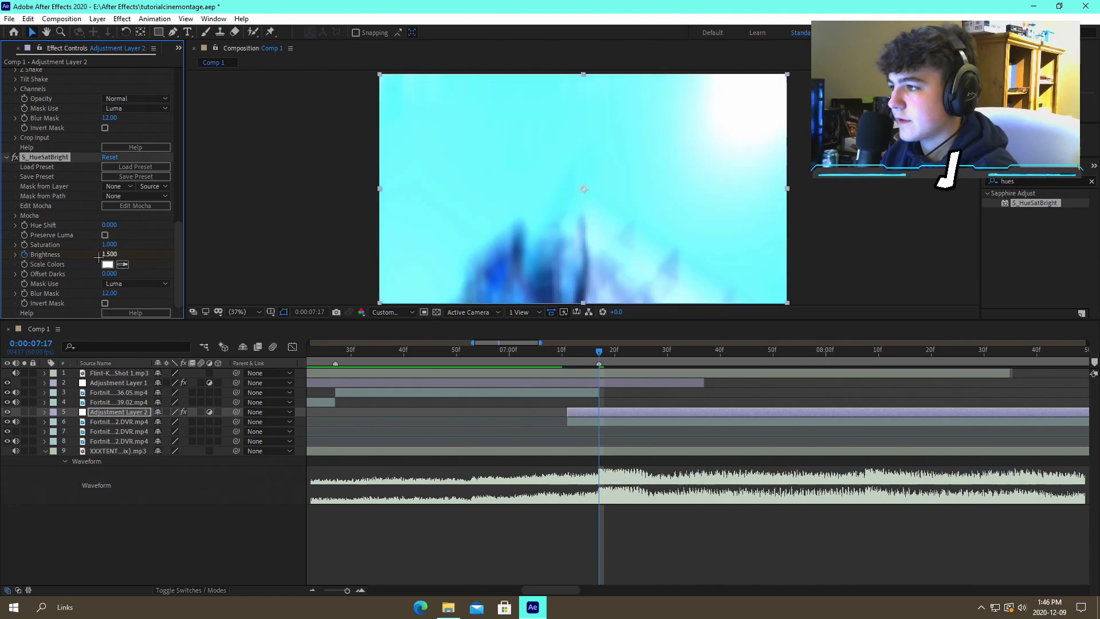
# Set S_HueSatBright's Brightness to 0 at Adjustment Layer 2's start, 0:00:07:11, and save the project
pyautogui.click(694, 536)
pyautogui.press('j')
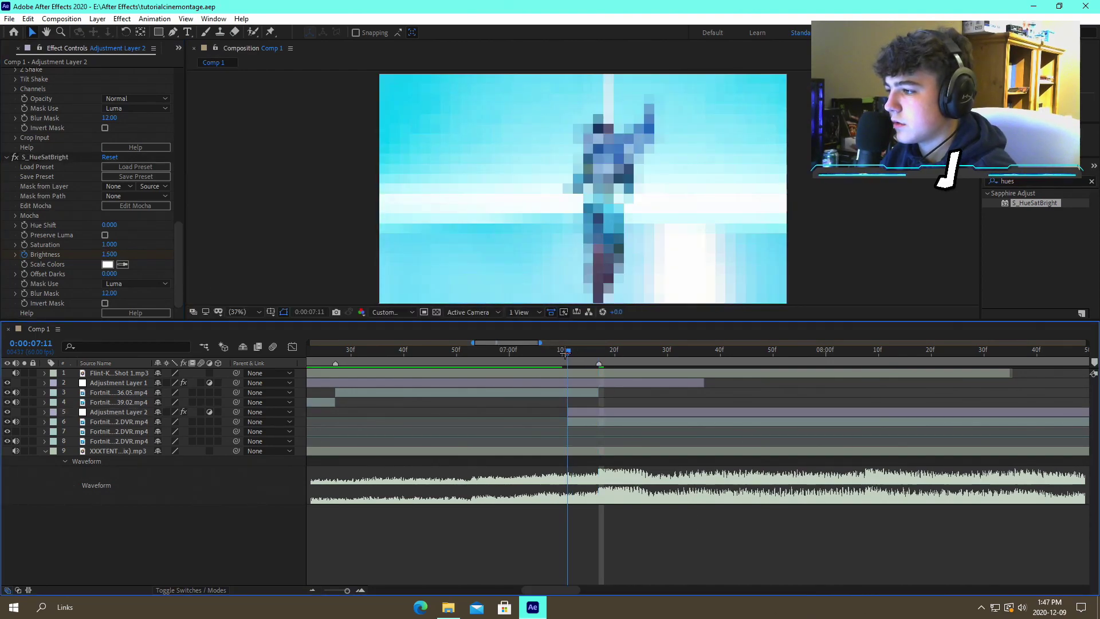
pyautogui.click(107, 254)
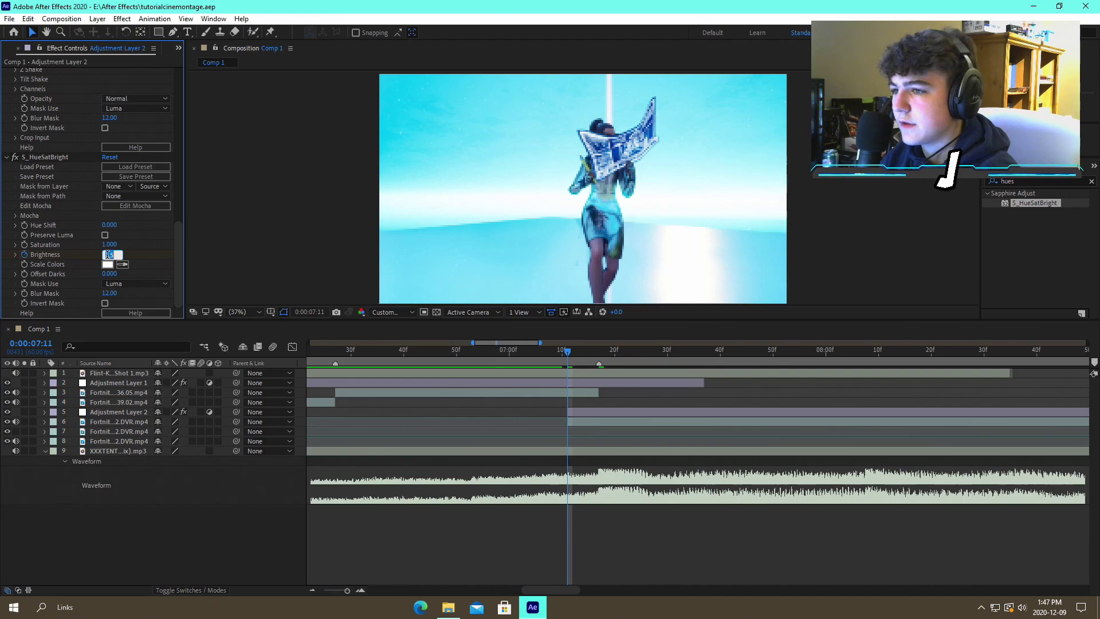
pyautogui.write('0')
pyautogui.press('Return')
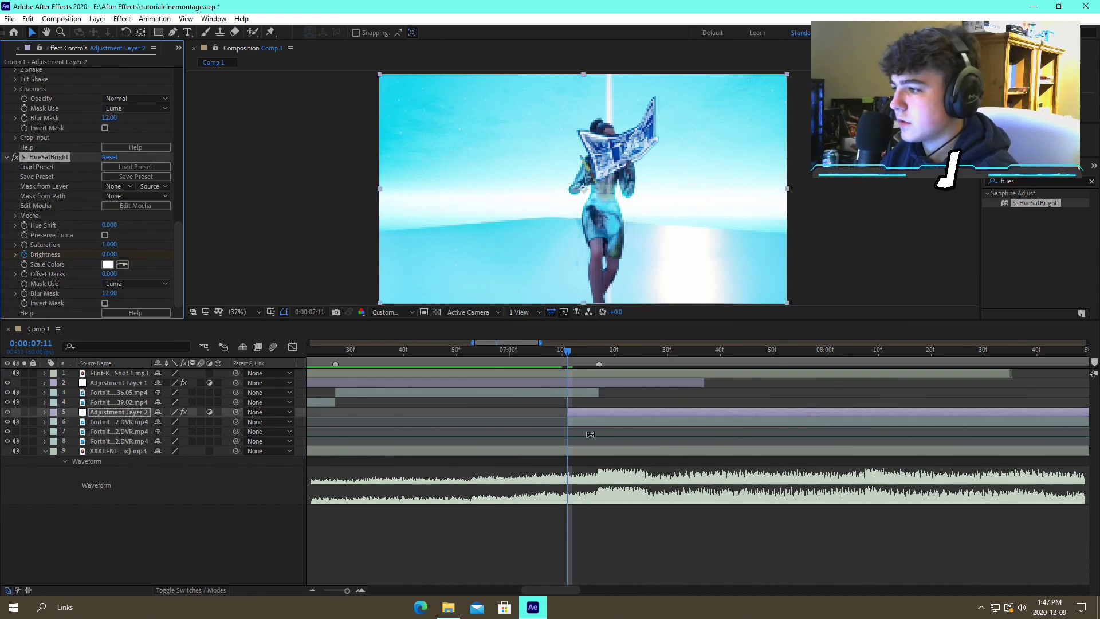
pyautogui.press('space')
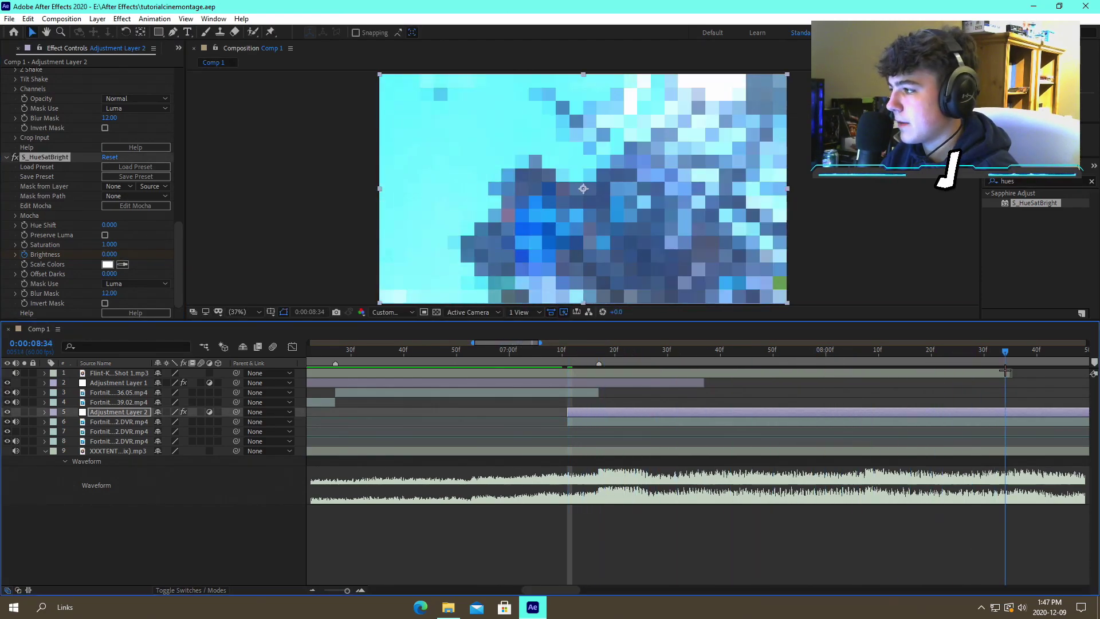
# Set S_HueSatBright's Brightness to 0 at Adjustment Layer 2's end, 0:00:08:58, and preview the brightness change from 0:00:07:04
pyautogui.click(314, 588)
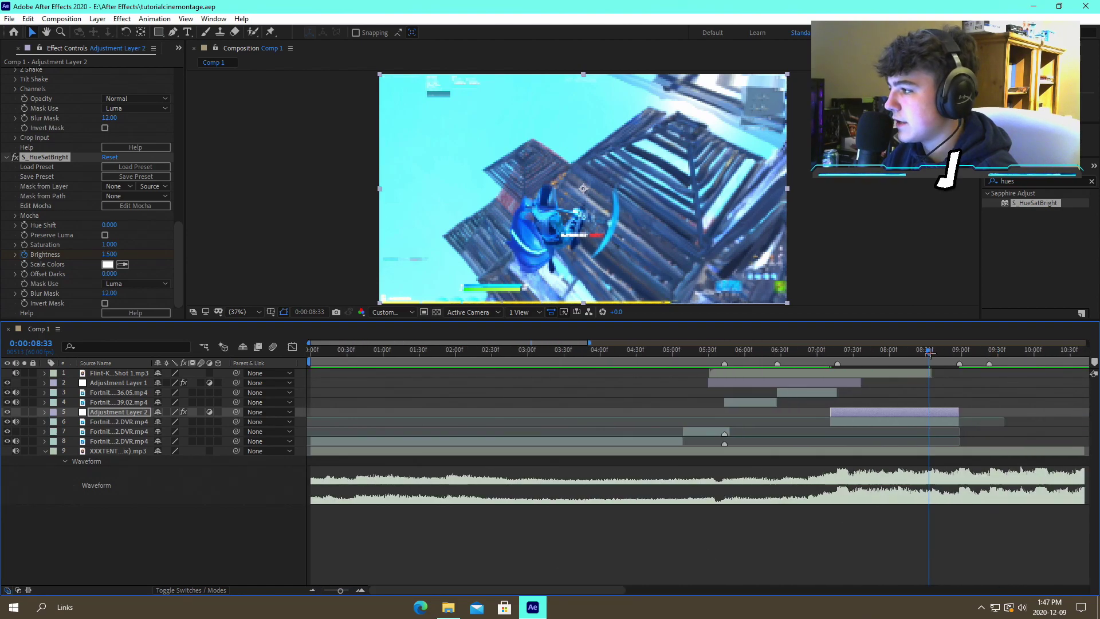
pyautogui.click(109, 255)
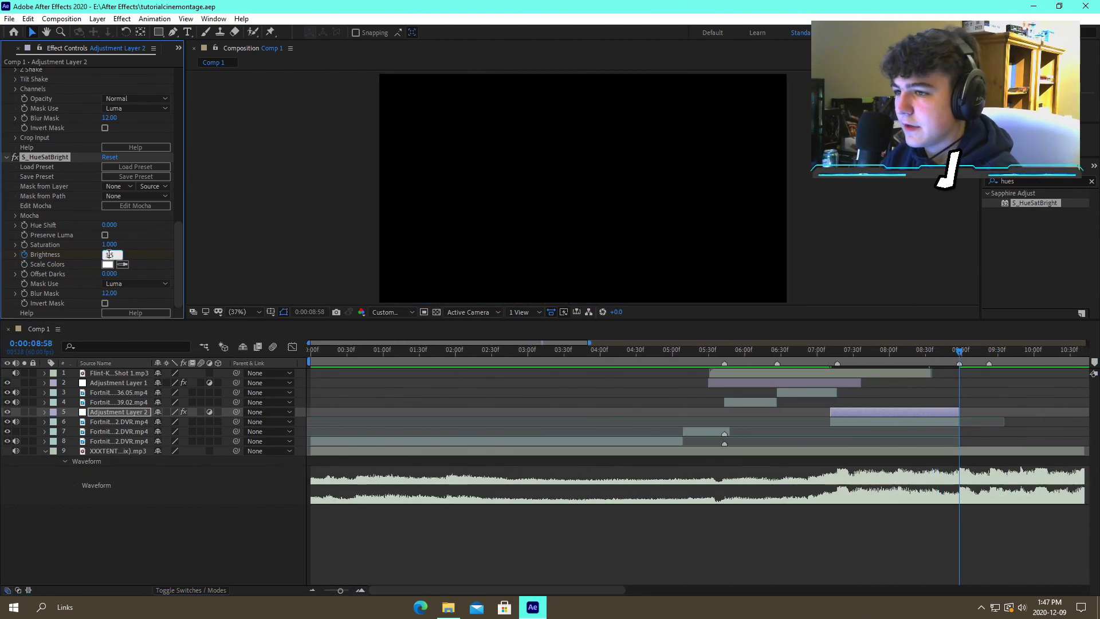
pyautogui.write('0')
pyautogui.press('Return')
pyautogui.click(709, 545)
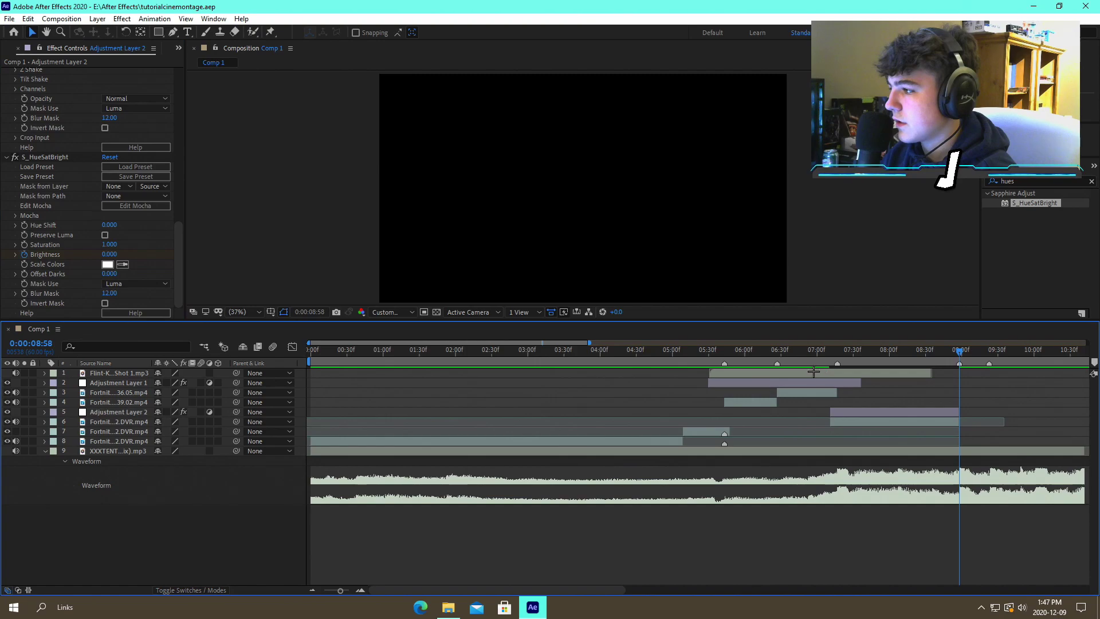
pyautogui.moveTo(837, 352); pyautogui.dragTo(825, 354)
pyautogui.press('space')
pyautogui.click(828, 353)
pyautogui.click(821, 352)
pyautogui.press('space')
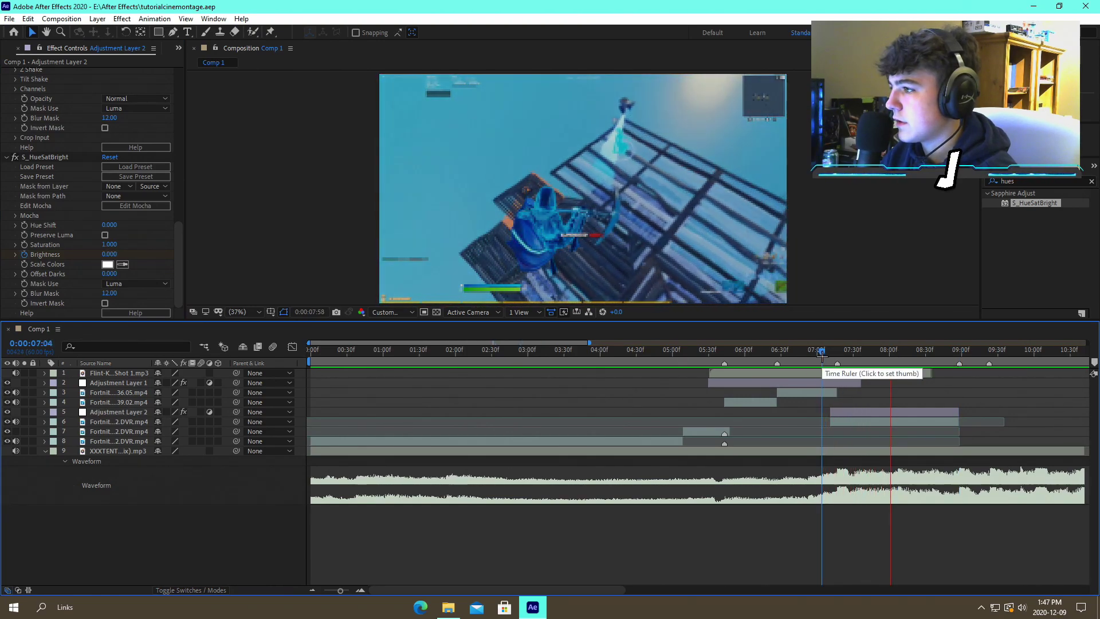
# Set S_HueSatBright's Brightness to 1 at Adjustment Layer 2's end, 0:00:08:58, and save the project
pyautogui.moveTo(888, 352); pyautogui.dragTo(959, 353)
pyautogui.click(112, 253)
pyautogui.write('1')
pyautogui.press('Return')
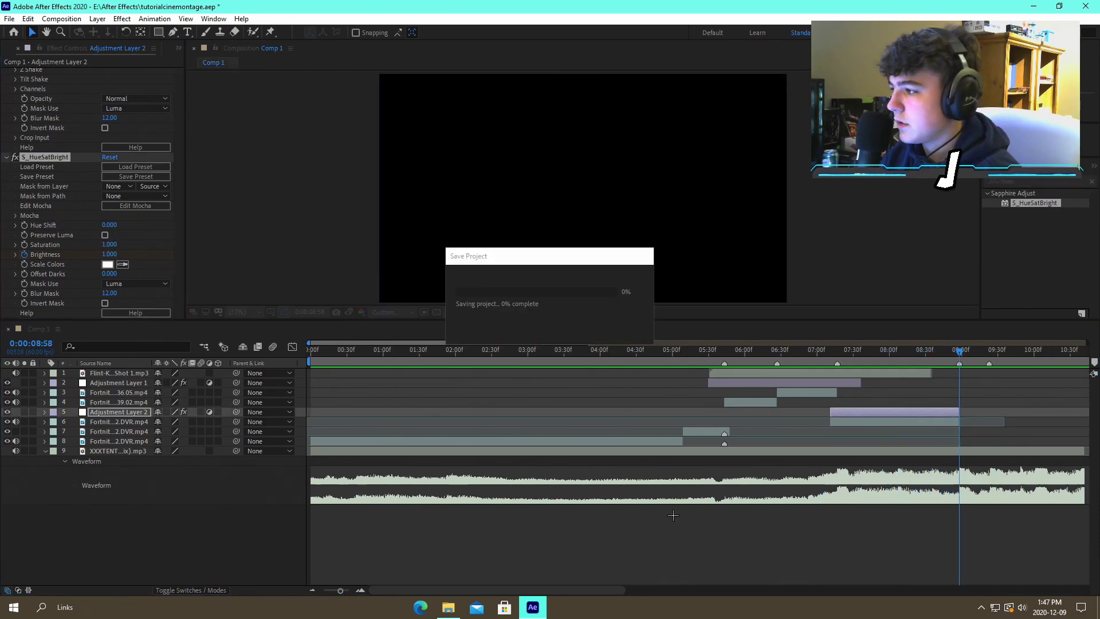
# Preview the brightness flash and shake repeatedly from just before the 0:00:07:17 beat
pyautogui.click(836, 352)
pyautogui.moveTo(835, 353); pyautogui.dragTo(824, 352)
pyautogui.press('space')
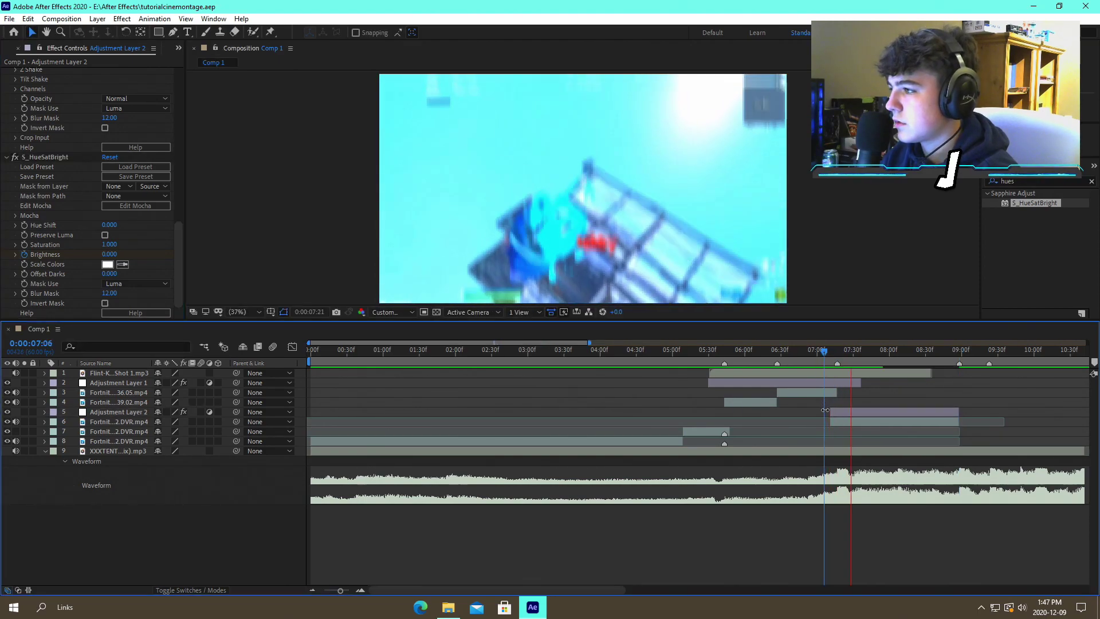
pyautogui.press('space')
pyautogui.click(830, 352)
pyautogui.press('space')
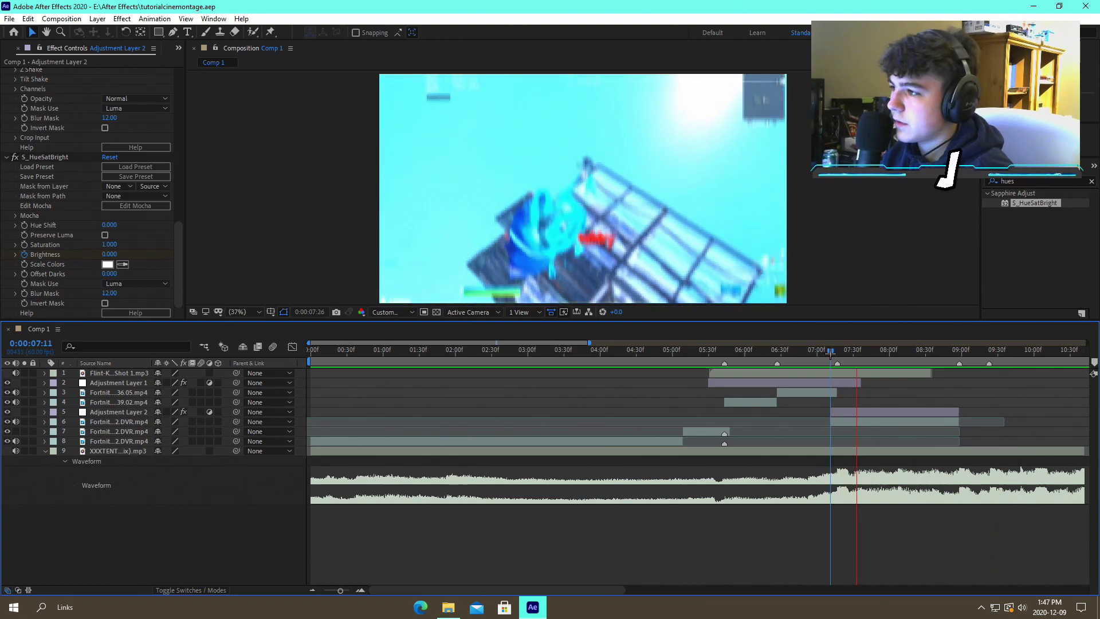
pyautogui.click(837, 350)
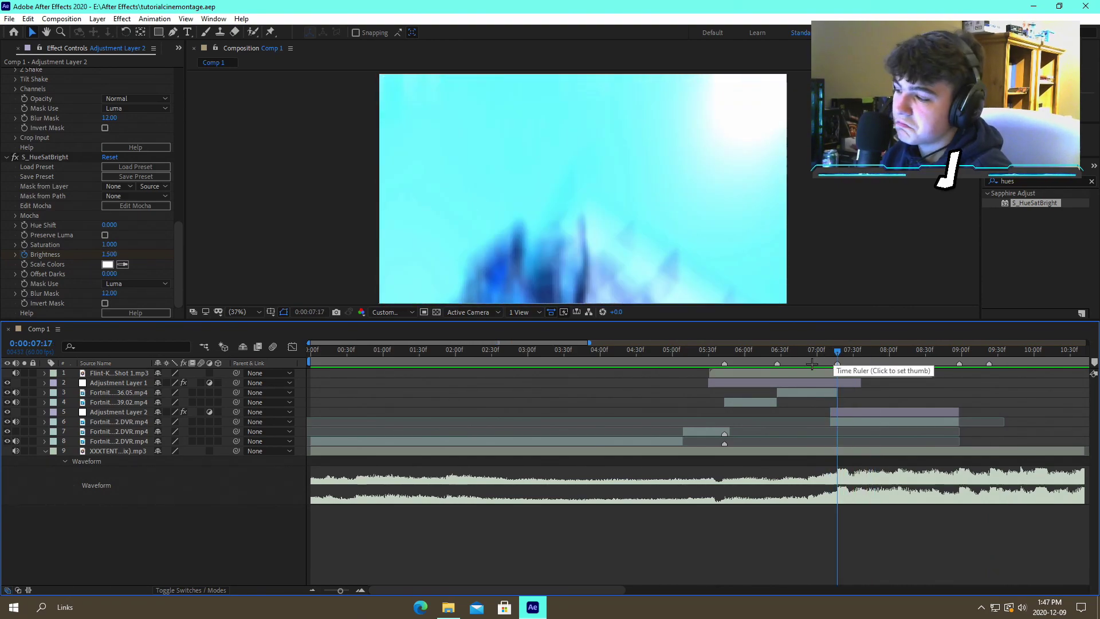
pyautogui.click(828, 350)
pyautogui.press('space')
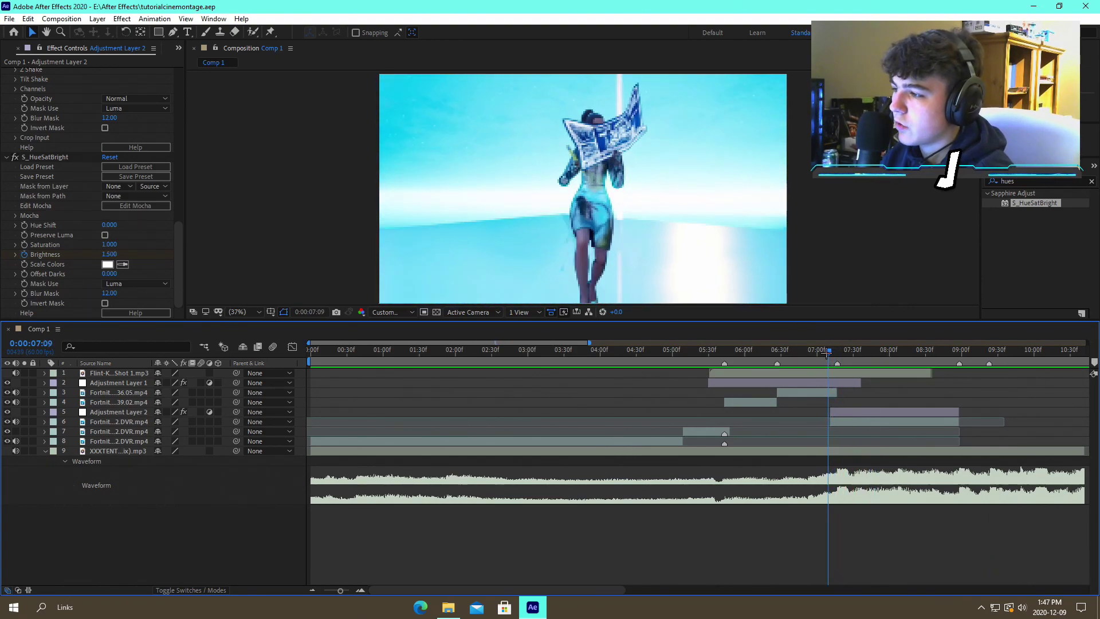
pyautogui.press('space')
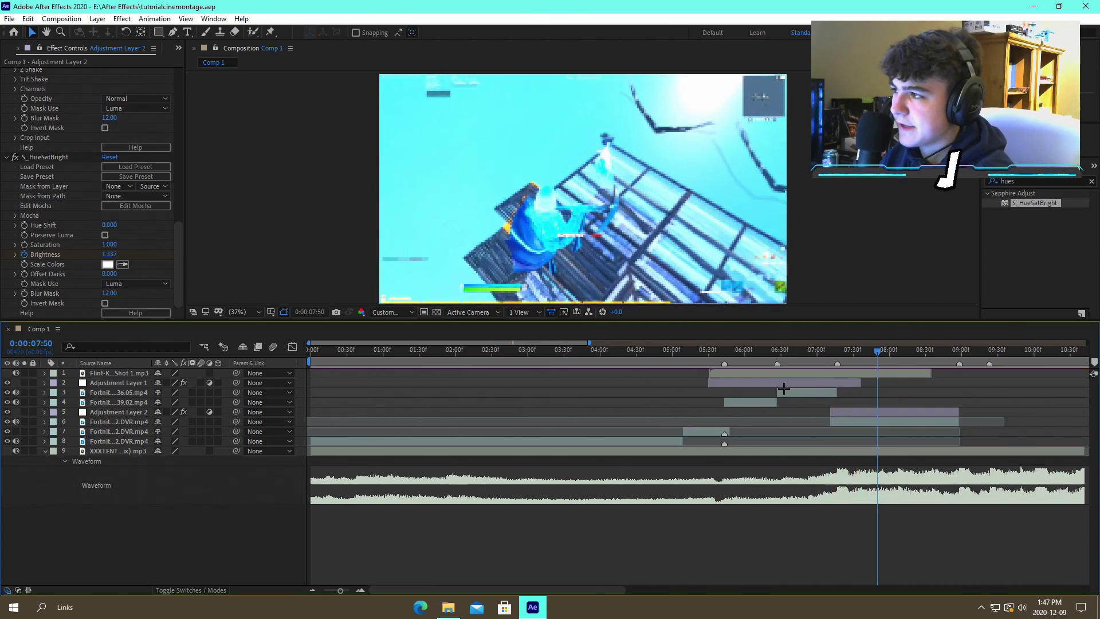
# Add an adjustment layer above the short gameplay clip and trim its end to 0:00:05:30
pyautogui.moveTo(562, 350); pyautogui.dragTo(480, 352)
pyautogui.click(313, 589)
pyautogui.click(312, 589)
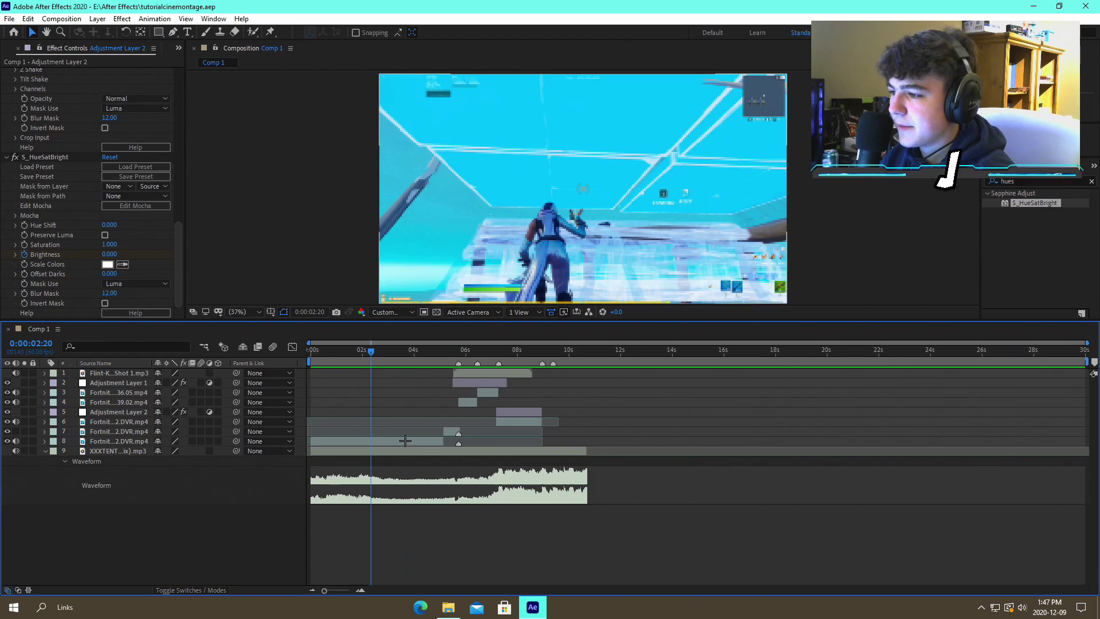
pyautogui.click(442, 355)
pyautogui.moveTo(442, 359); pyautogui.dragTo(452, 356)
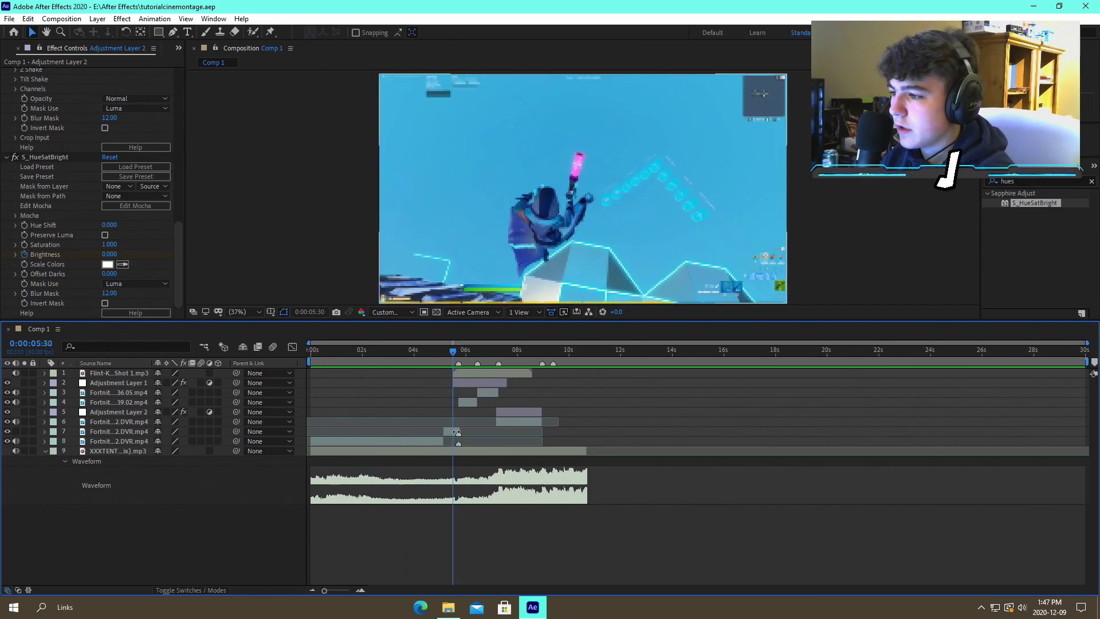
pyautogui.click(450, 432)
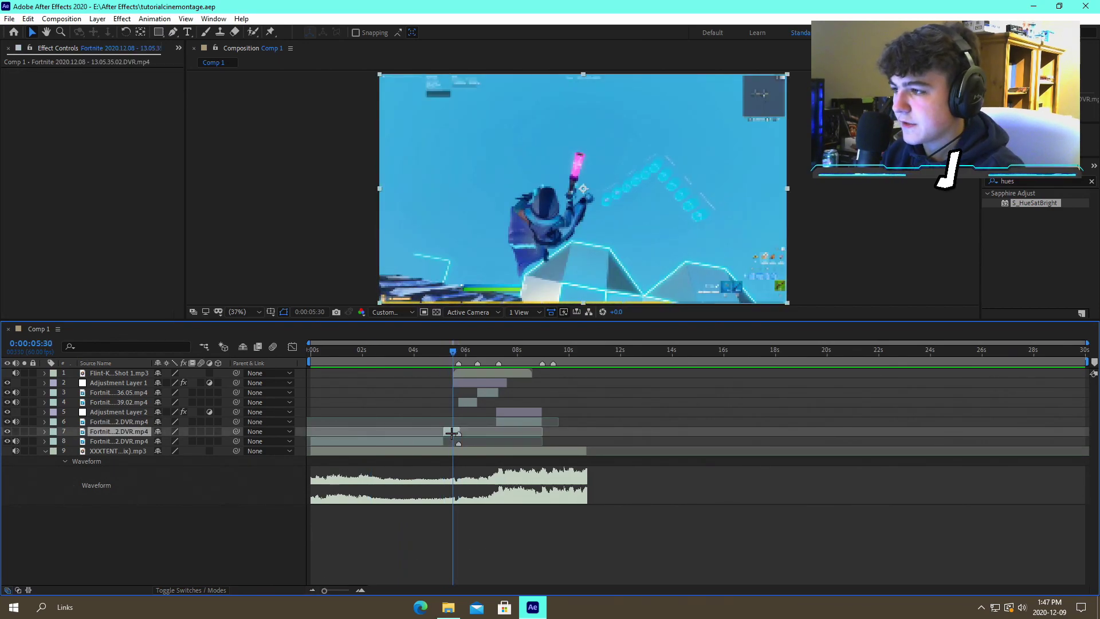
pyautogui.hotkey('ctrl', 'alt', 'y')
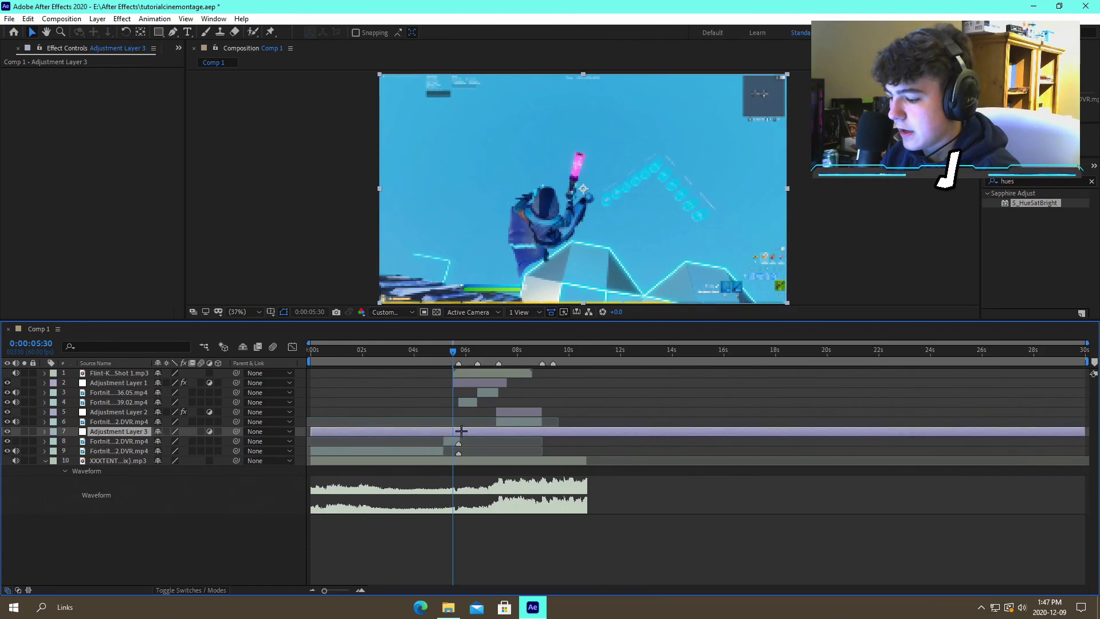
pyautogui.click(565, 562)
pyautogui.click(461, 429)
pyautogui.hotkey('alt', ']')
pyautogui.click(454, 432)
# Find the S_Shake effect and apply it to the opening gameplay clip
pyautogui.click(1029, 181)
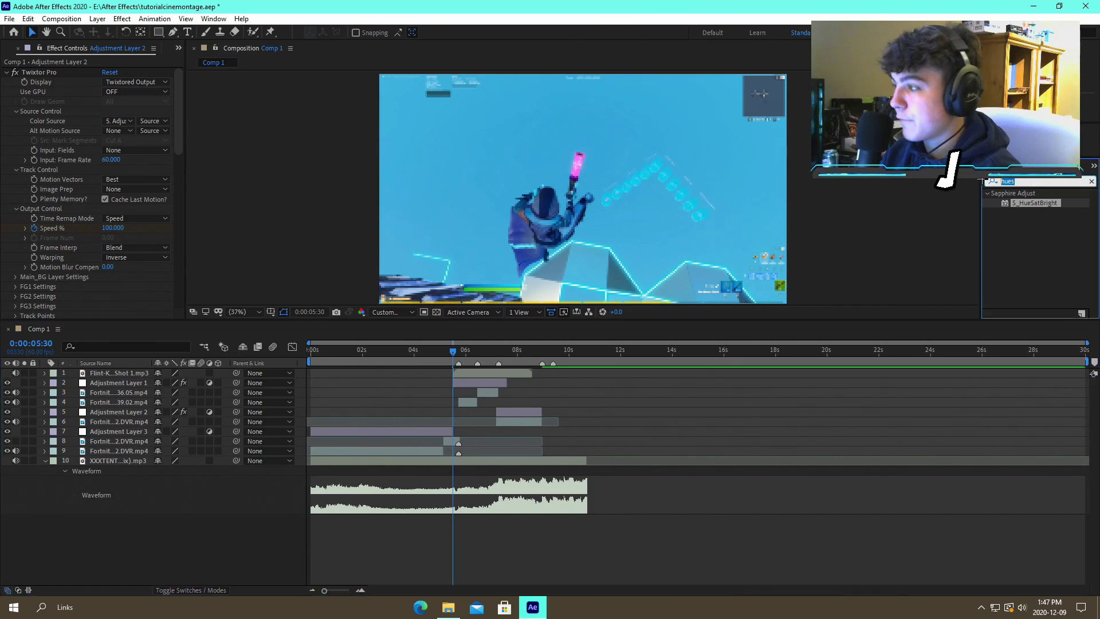
pyautogui.write('shak')
pyautogui.moveTo(1026, 280); pyautogui.dragTo(386, 451)
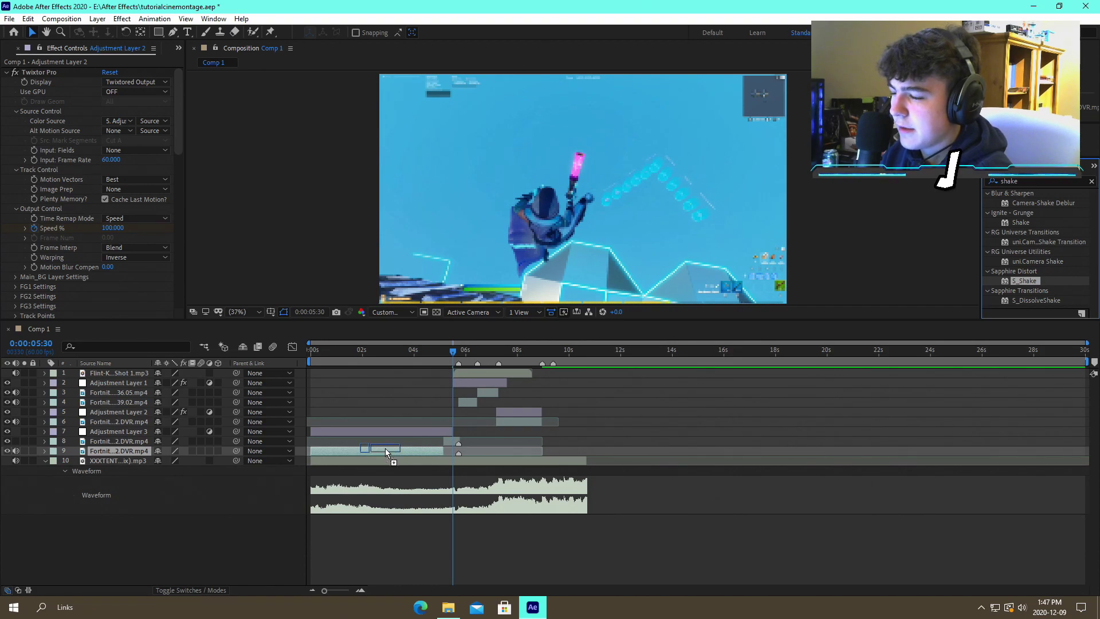
pyautogui.moveTo(385, 452); pyautogui.dragTo(387, 452)
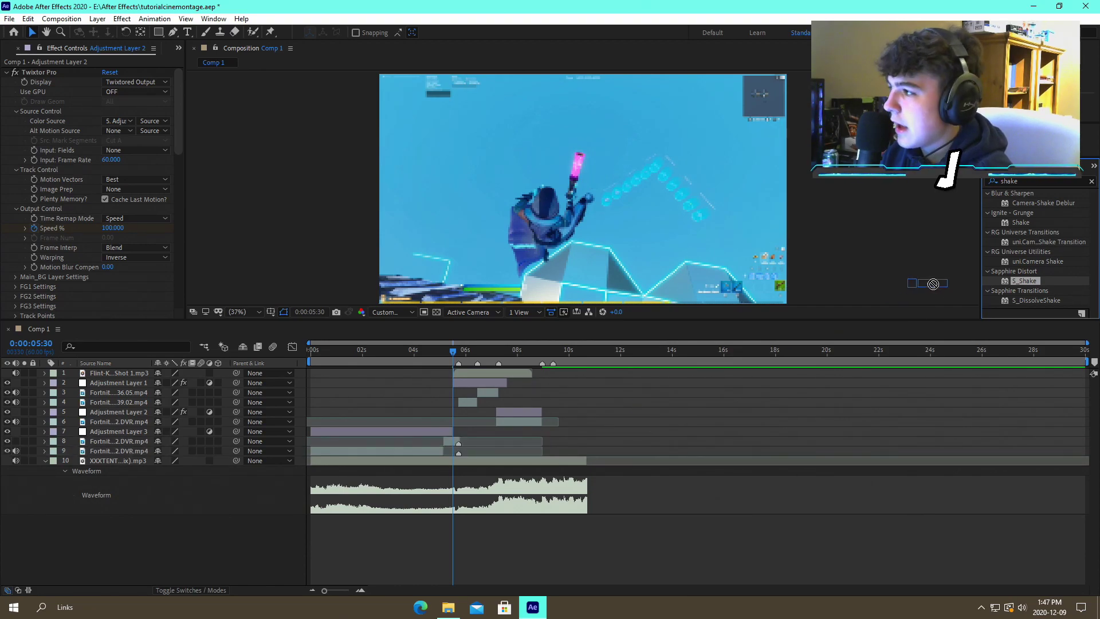
# Delete Adjustment Layer 3 and save the project
pyautogui.click(417, 431)
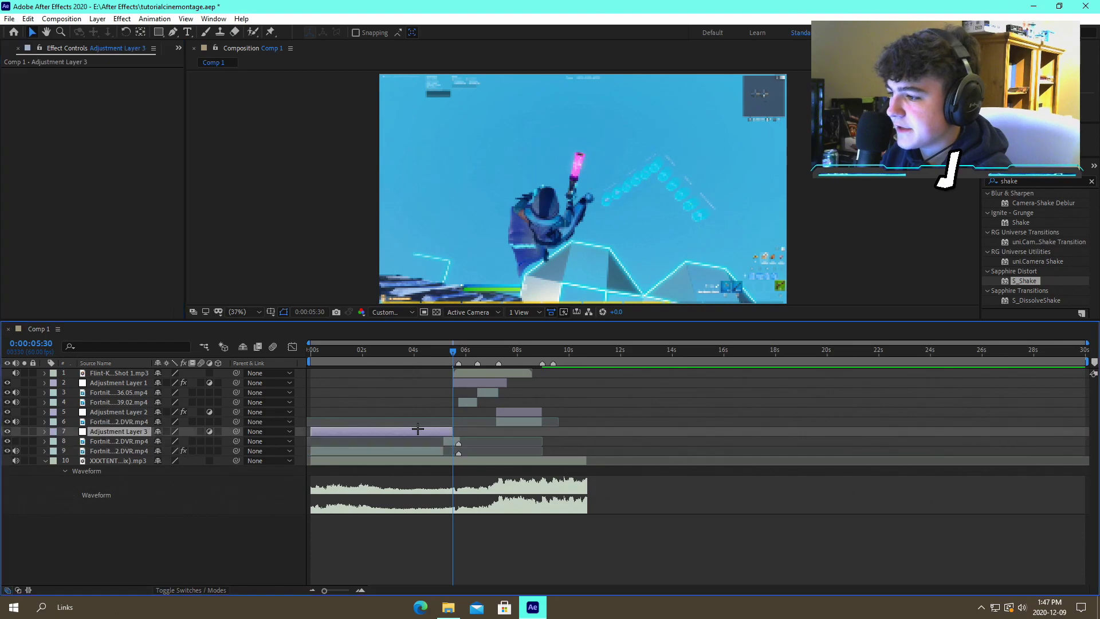
pyautogui.press('Delete')
pyautogui.hotkey('ctrl', 's')
# Load the tiltshakeduringclip preset into the opening clip's S_Shake and preview the montage from the start
pyautogui.click(341, 350)
pyautogui.moveTo(341, 351); pyautogui.dragTo(338, 351)
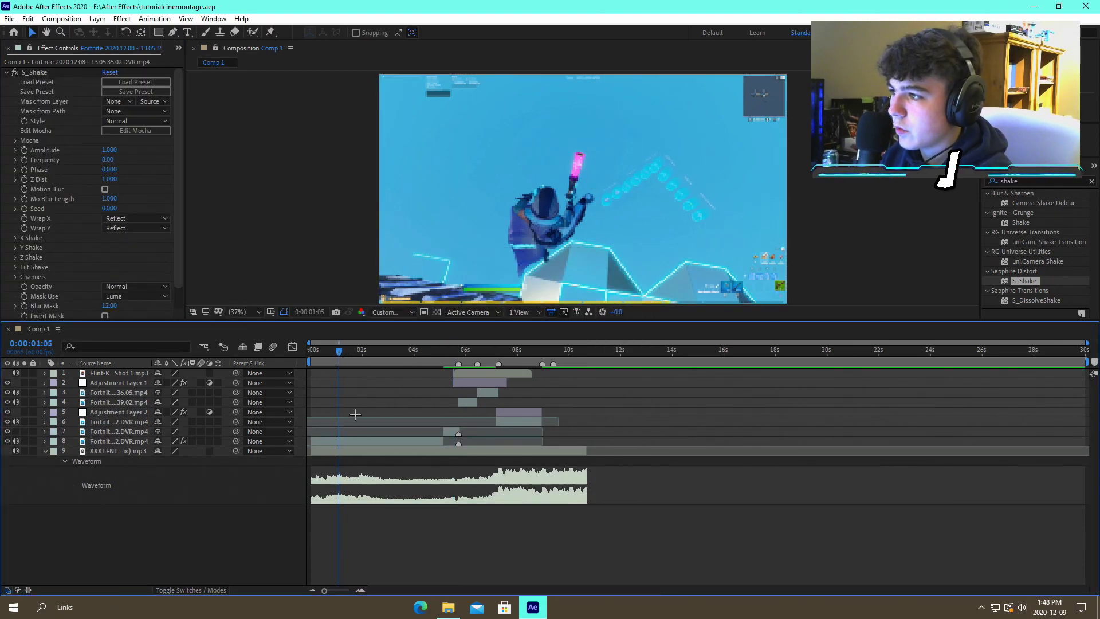
pyautogui.click(132, 82)
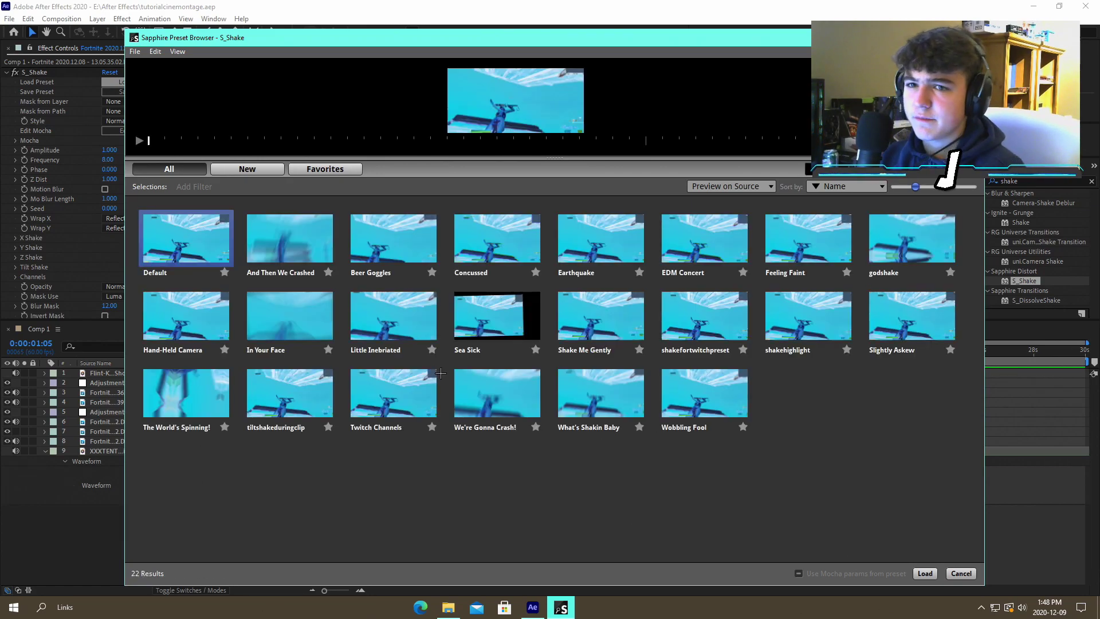
pyautogui.click(302, 418)
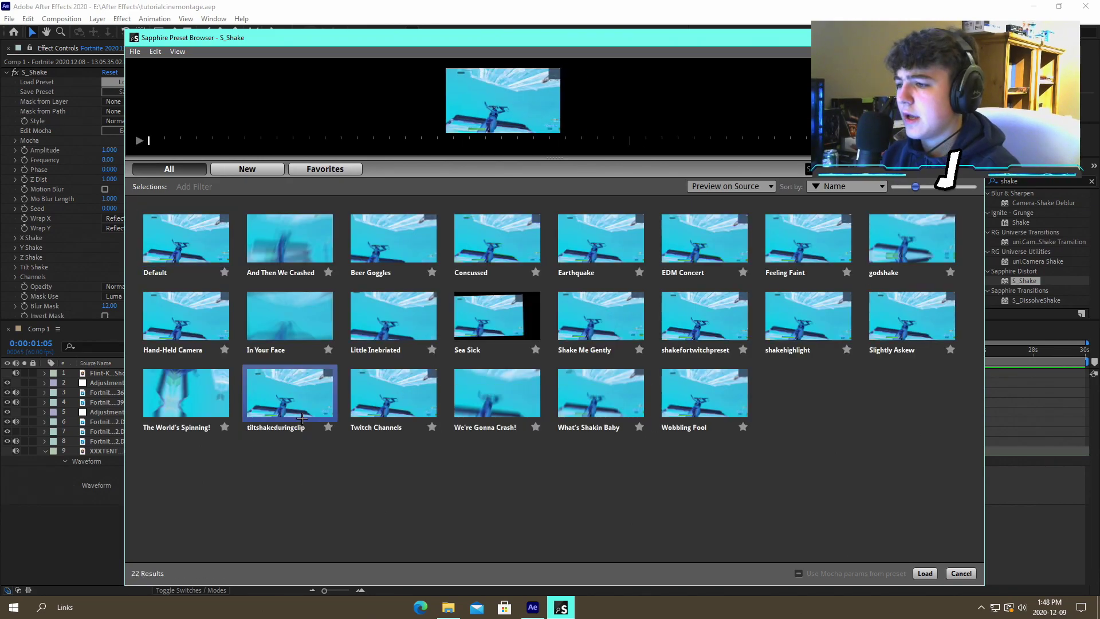
pyautogui.click(924, 574)
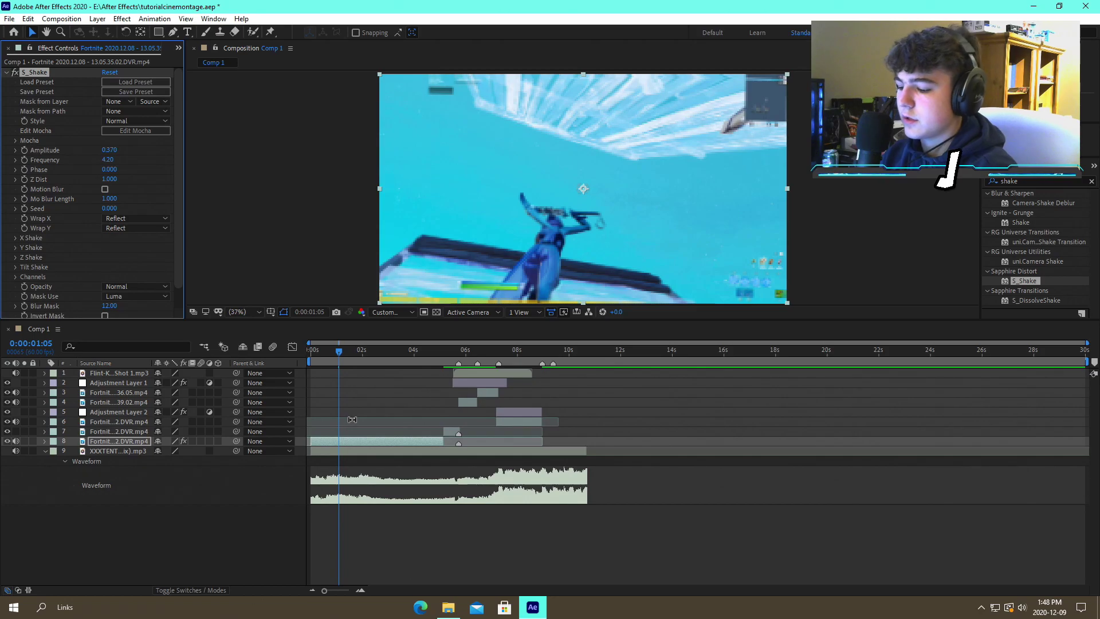
pyautogui.moveTo(338, 351); pyautogui.dragTo(303, 354)
pyautogui.press('space')
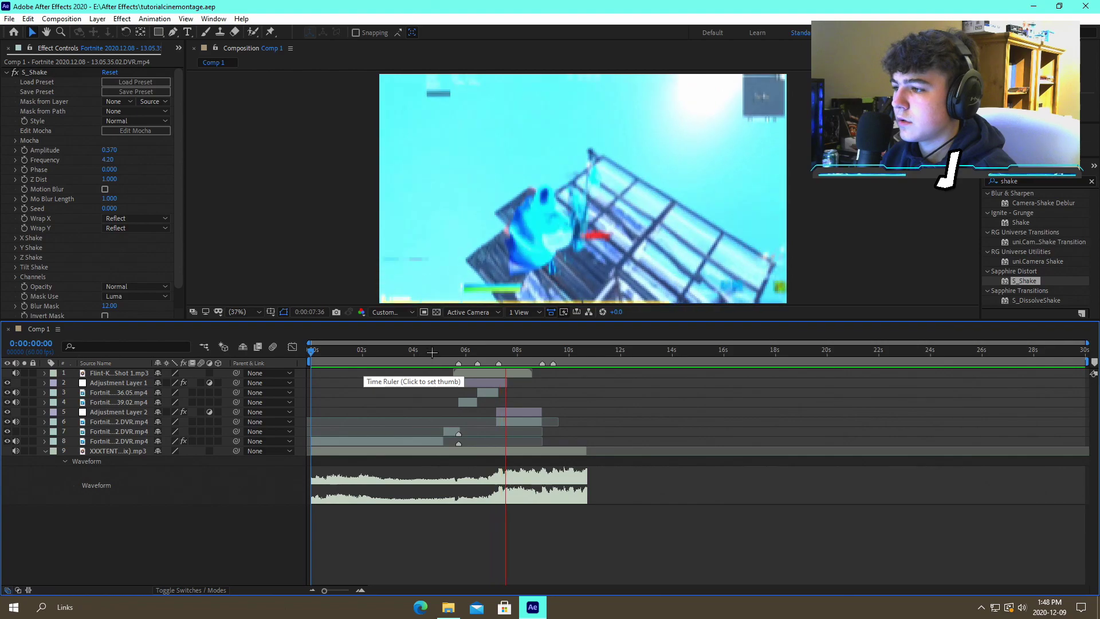
pyautogui.press('space')
# Copy S_Shake from the opening clip to the short gameplay clip that follows it at 0:00:05:09
pyautogui.moveTo(453, 353); pyautogui.dragTo(445, 354)
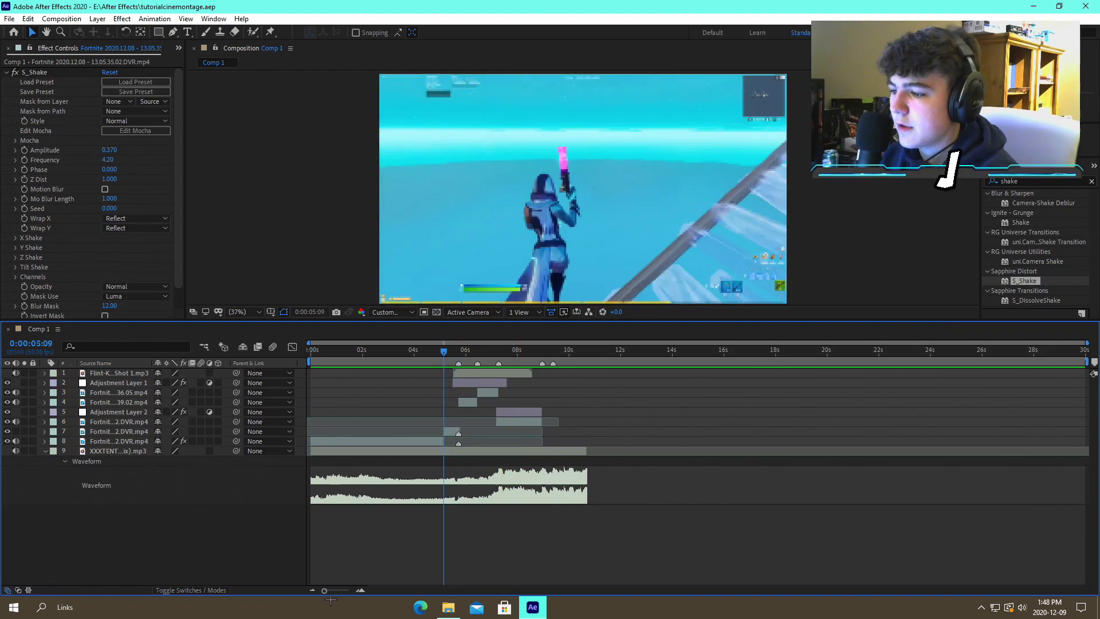
pyautogui.click(358, 590)
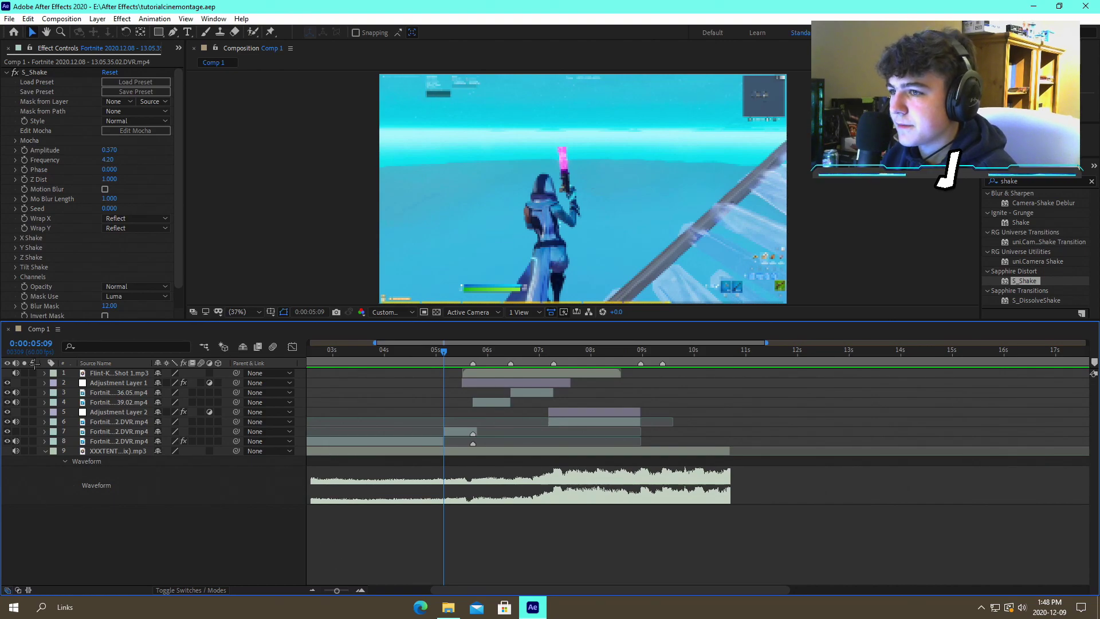
pyautogui.rightClick(62, 79)
pyautogui.click(83, 111)
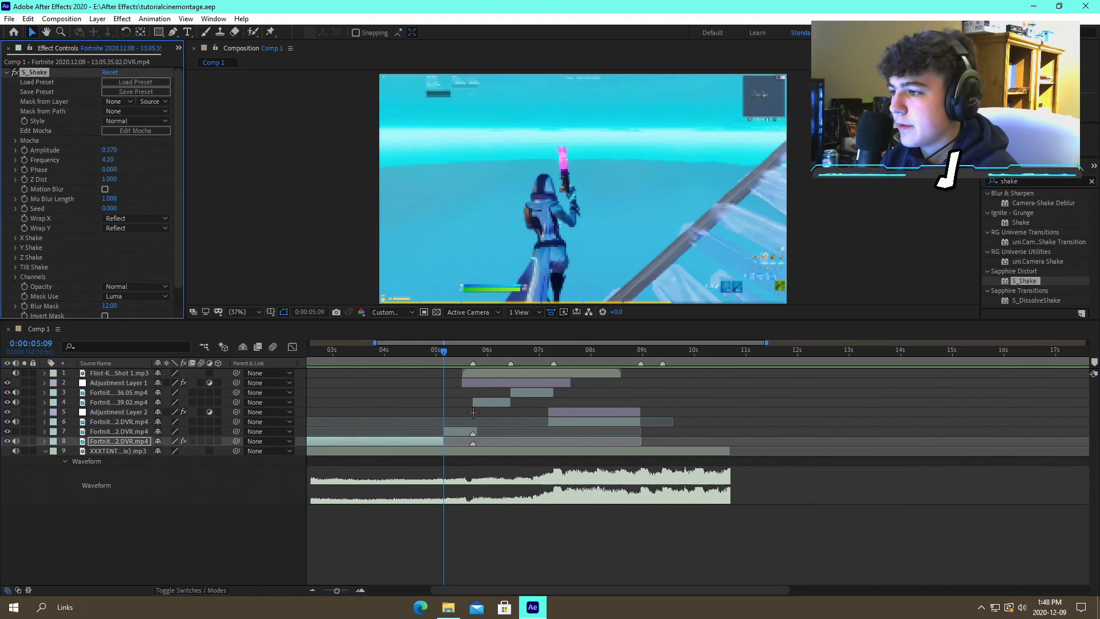
pyautogui.click(465, 425)
pyautogui.click(465, 431)
pyautogui.hotkey('ctrl', 'v')
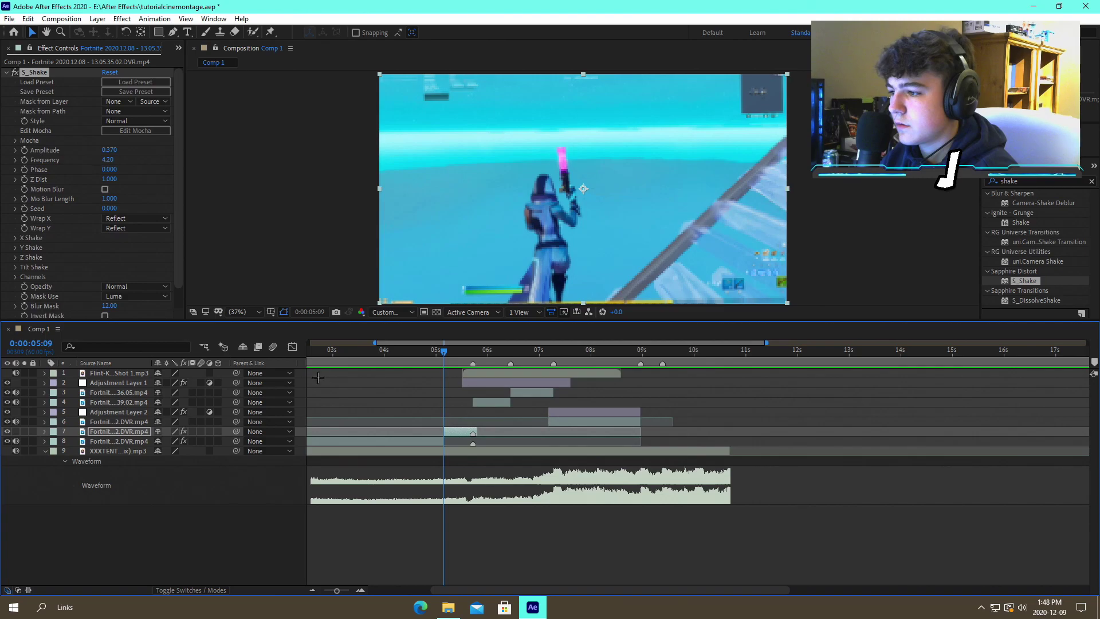
# Preview the shake across both gameplay clips from about 0:00:04:49 and examine the timing around the 0:00:05:43 marker
pyautogui.click(429, 354)
pyautogui.press('space')
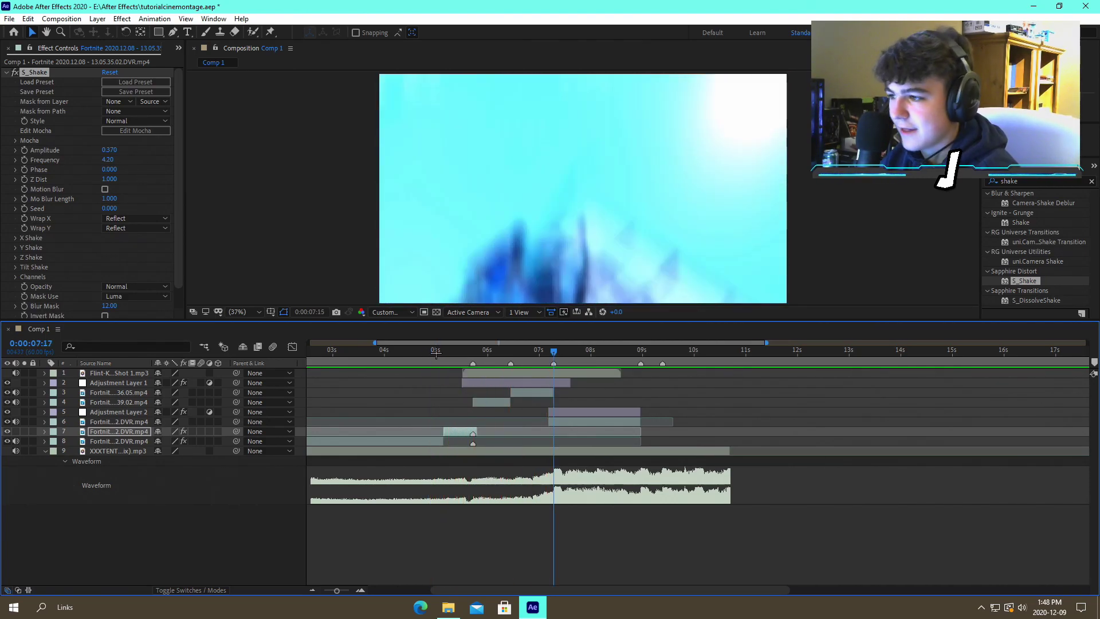
pyautogui.click(426, 354)
pyautogui.press('space')
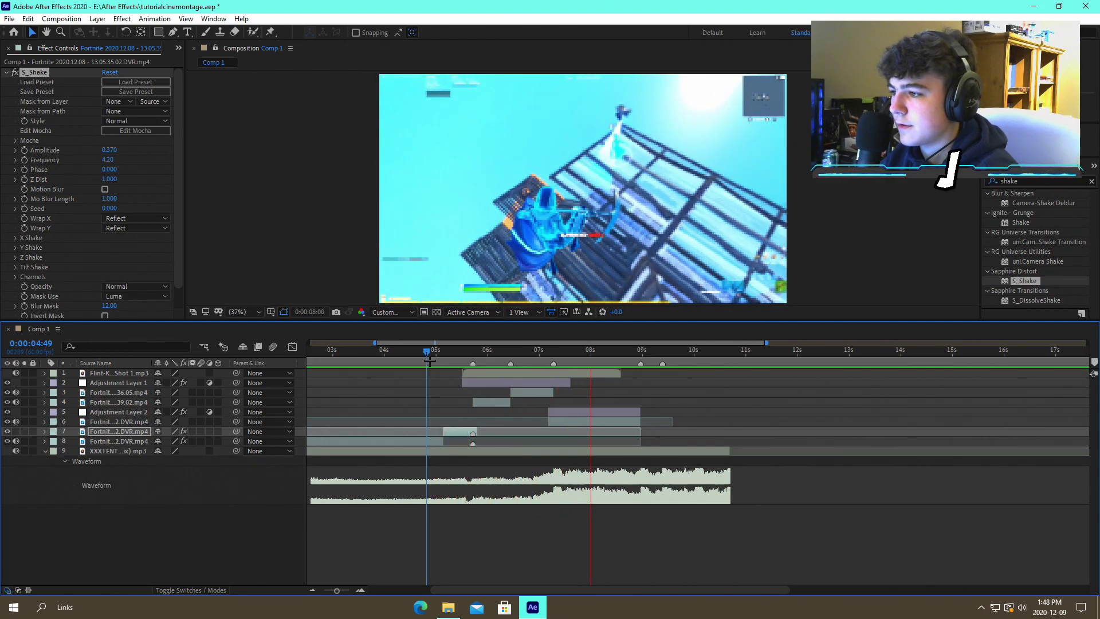
pyautogui.click(472, 350)
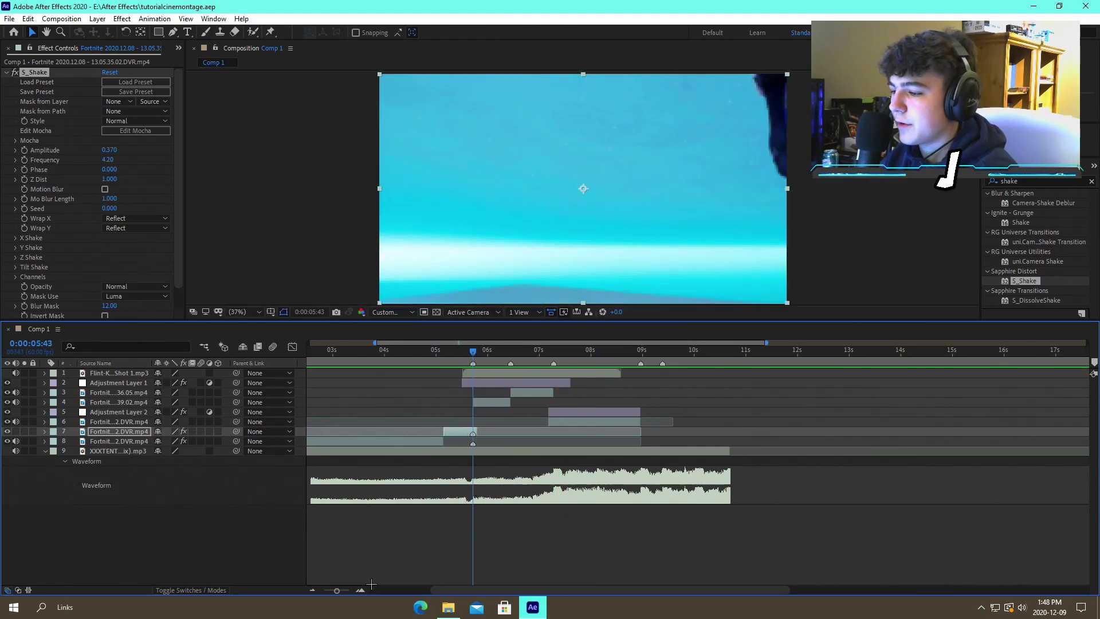
pyautogui.click(360, 589)
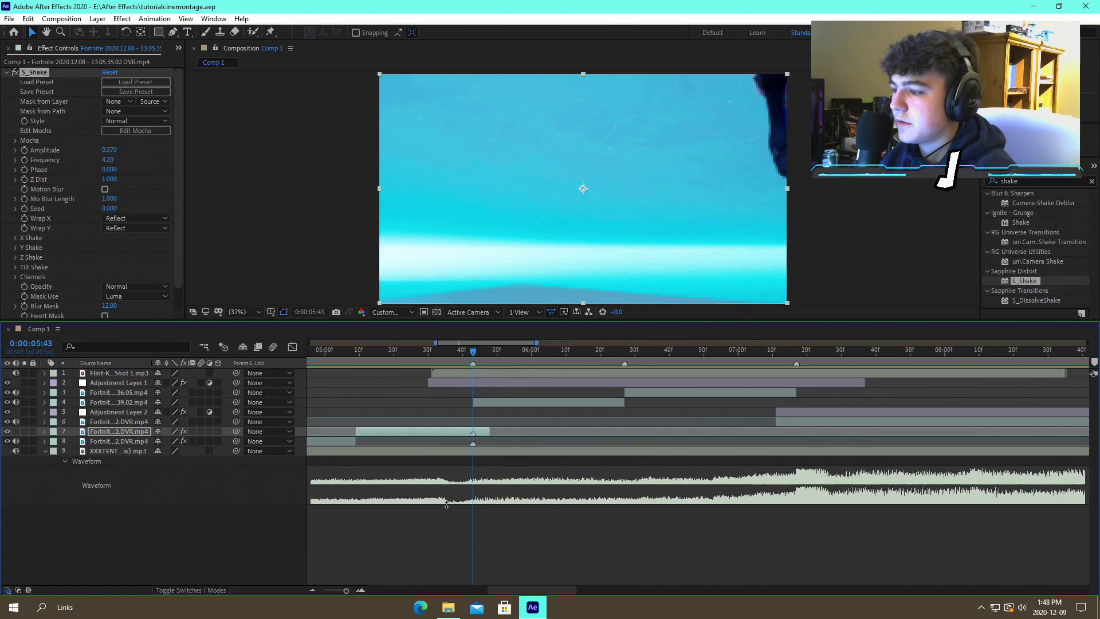
pyautogui.click(528, 555)
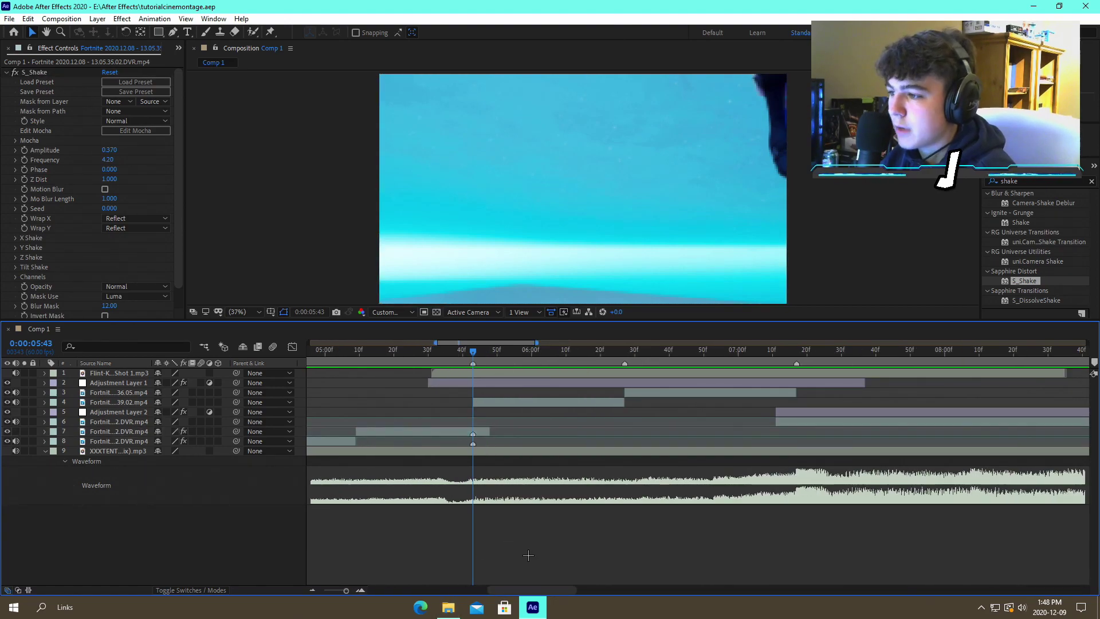
pyautogui.click(313, 590)
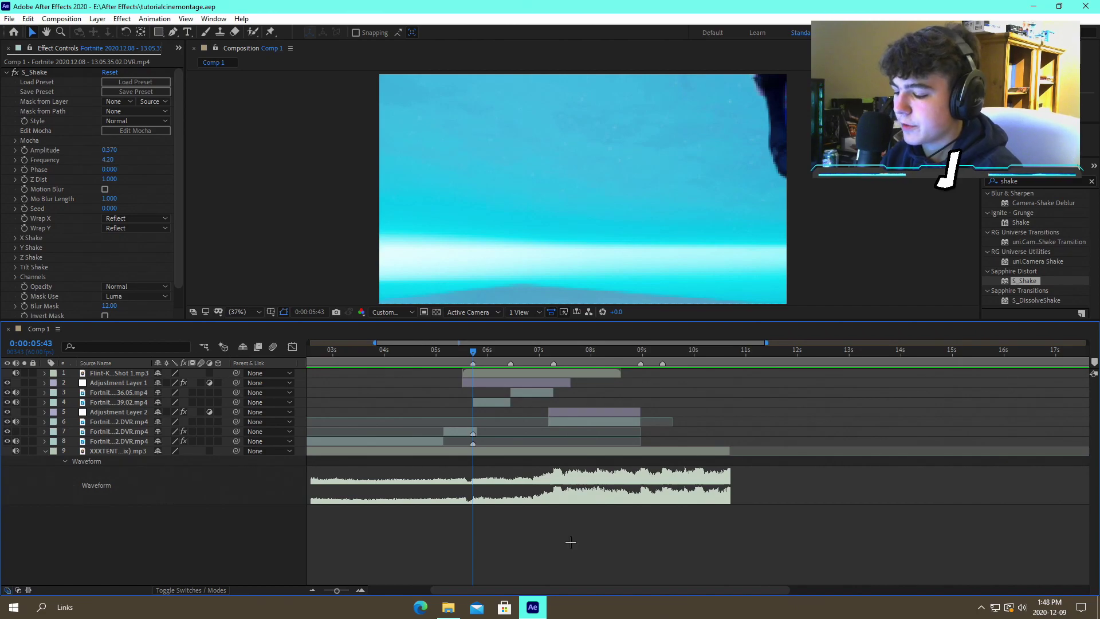
# Add an adjustment layer on top of the stack, split it at 0:00:05:23 and delete the earlier part
pyautogui.hotkey('ctrl', 'alt', 'y')
pyautogui.moveTo(473, 350); pyautogui.dragTo(456, 353)
pyautogui.hotkey('ctrl', 'shift', 'd')
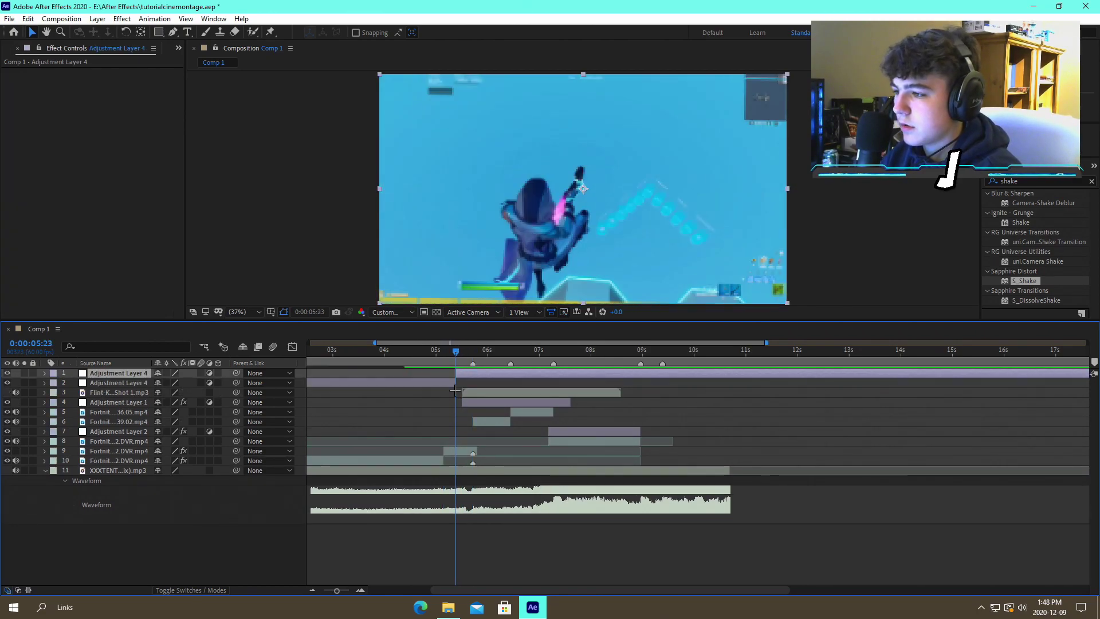
pyautogui.click(452, 382)
pyautogui.press('Delete')
# Split the top adjustment layer at 0:00:07:27 and delete the part after the cut
pyautogui.moveTo(622, 355); pyautogui.dragTo(562, 354)
pyautogui.click(570, 373)
pyautogui.hotkey('ctrl', 'shift', 'd')
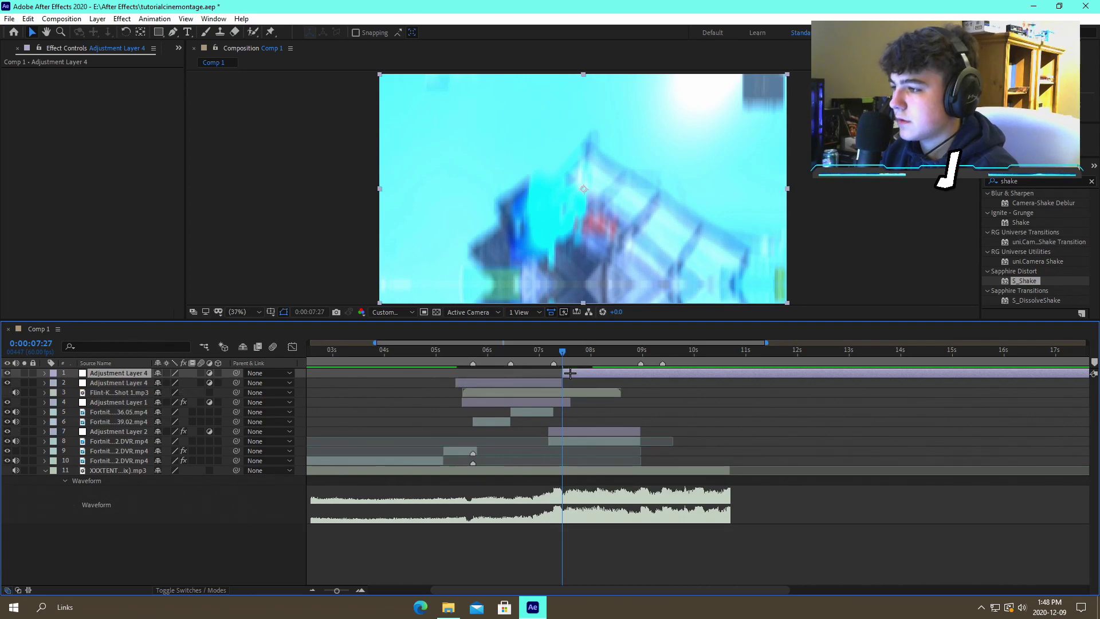
pyautogui.press('Delete')
# Find the Motion Tile effect and apply it to Adjustment Layer 4
pyautogui.doubleClick(1049, 182)
pyautogui.write('mo')
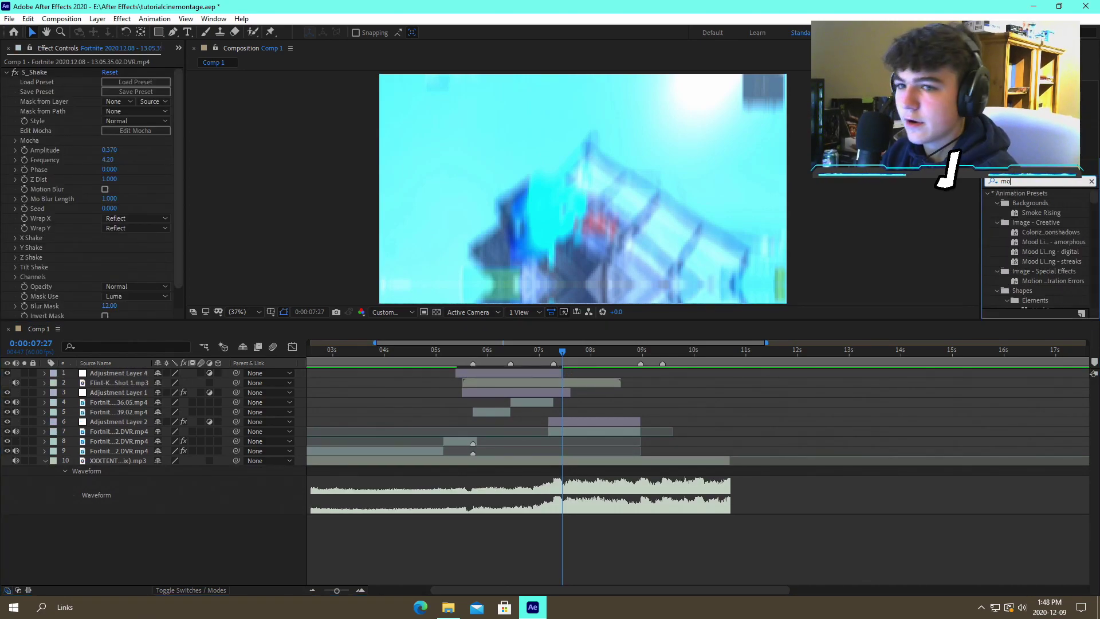
pyautogui.write('tion tile')
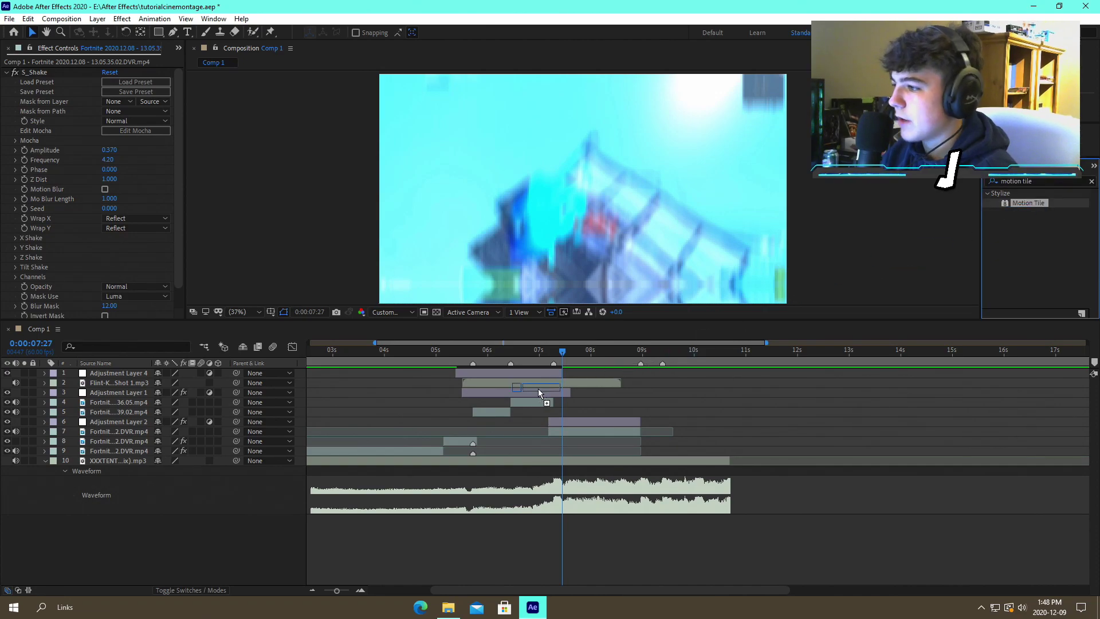
pyautogui.moveTo(538, 393); pyautogui.dragTo(514, 373)
# Keyframe Motion Tile's Output Height to 80 at the 0:00:05:43 marker and save the project
pyautogui.click(463, 352)
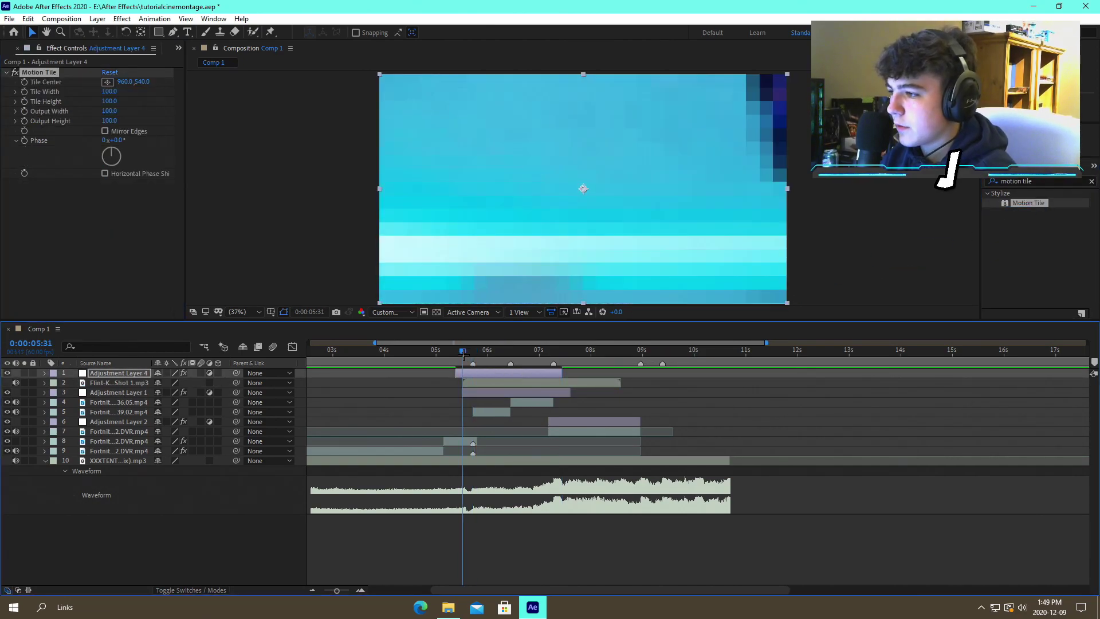
pyautogui.click(361, 590)
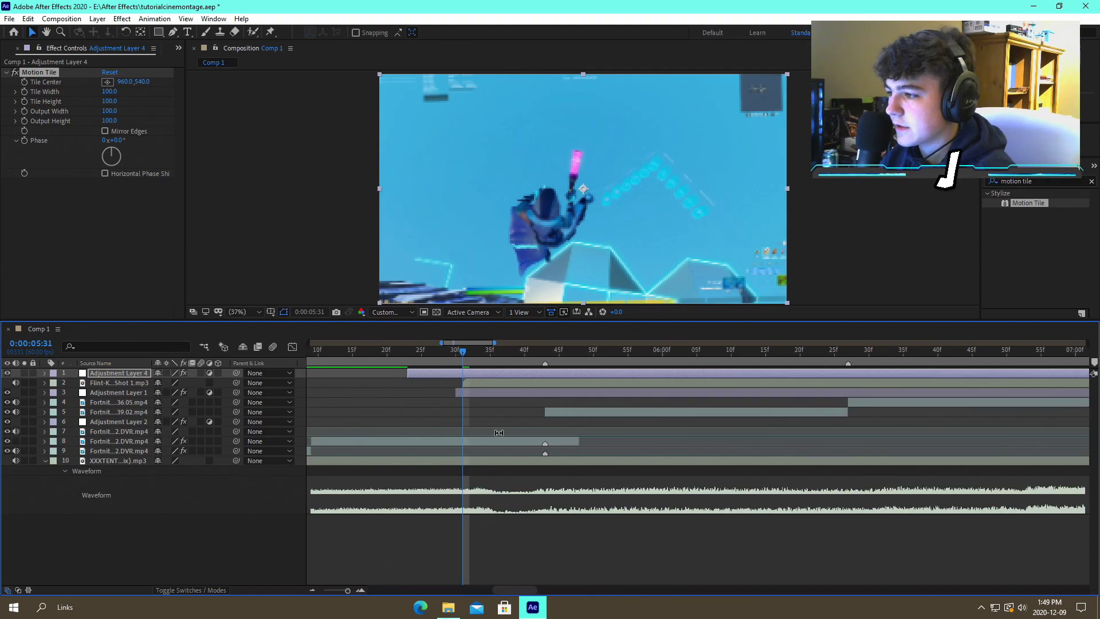
pyautogui.moveTo(533, 351); pyautogui.dragTo(544, 351)
pyautogui.click(23, 126)
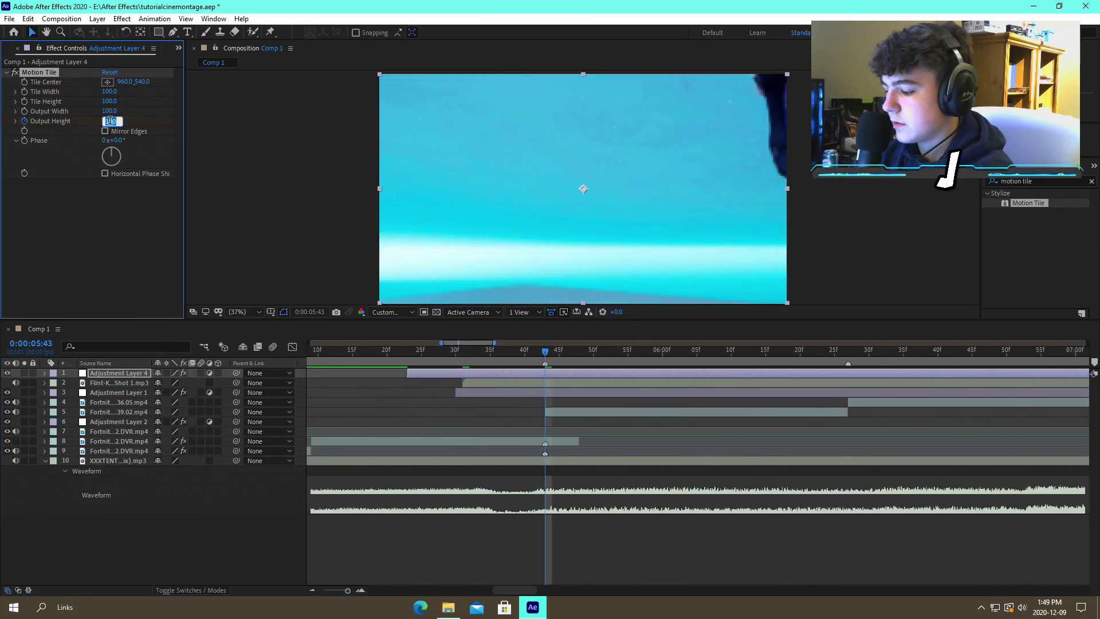
pyautogui.press('Return')
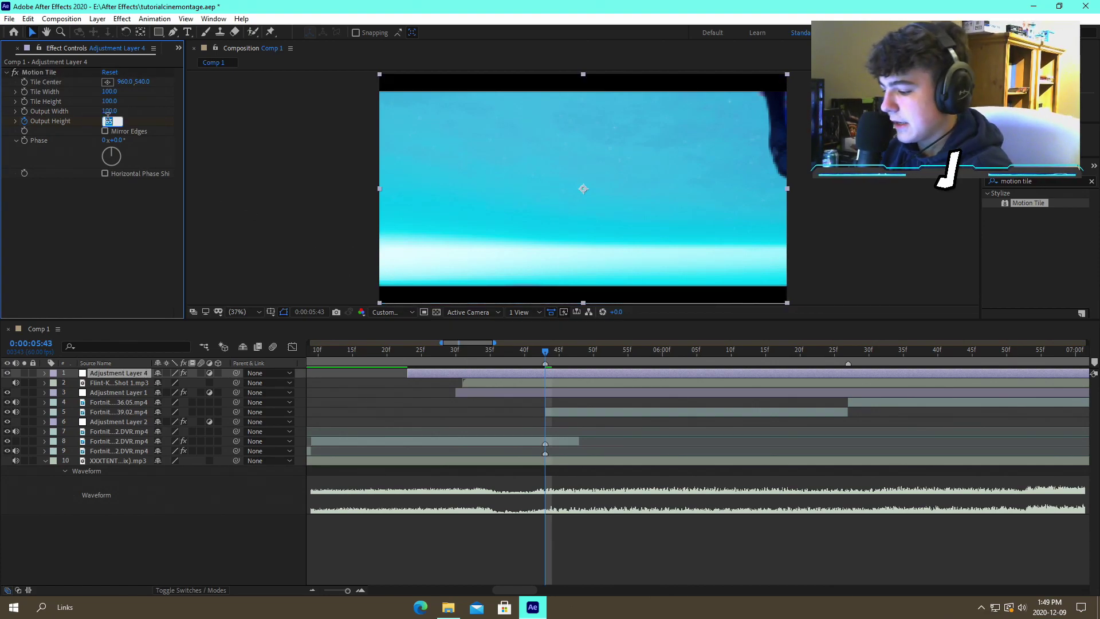
pyautogui.press('Return')
pyautogui.hotkey('ctrl', 's')
pyautogui.click(636, 563)
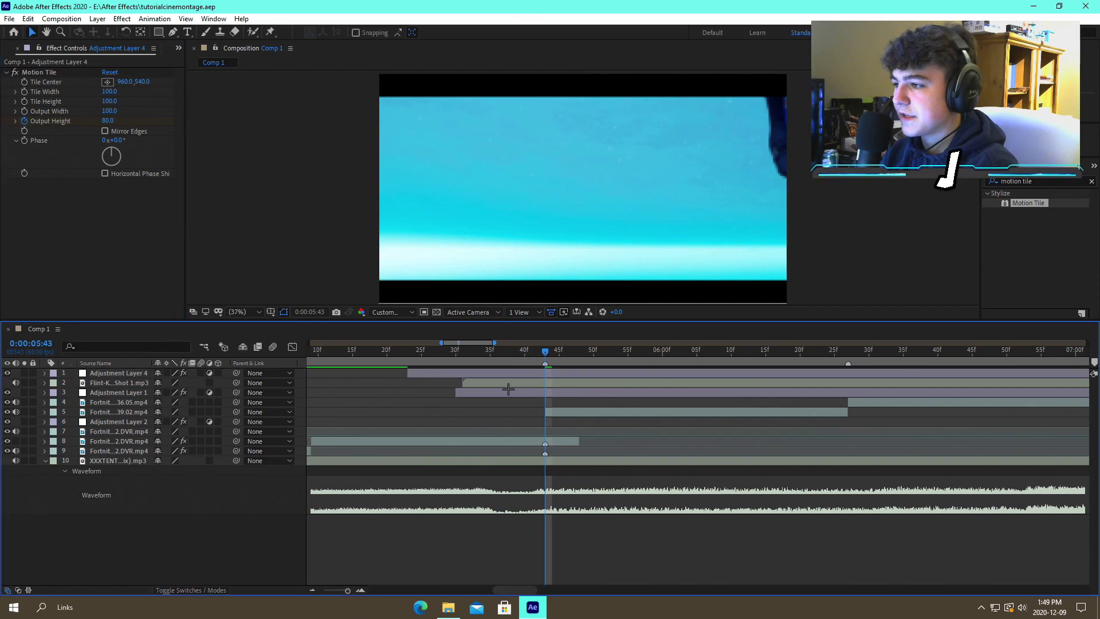
# Set Motion Tile's Output Height to 100 at 0:00:05:33 and preview the bars closing in
pyautogui.moveTo(520, 354); pyautogui.dragTo(476, 365)
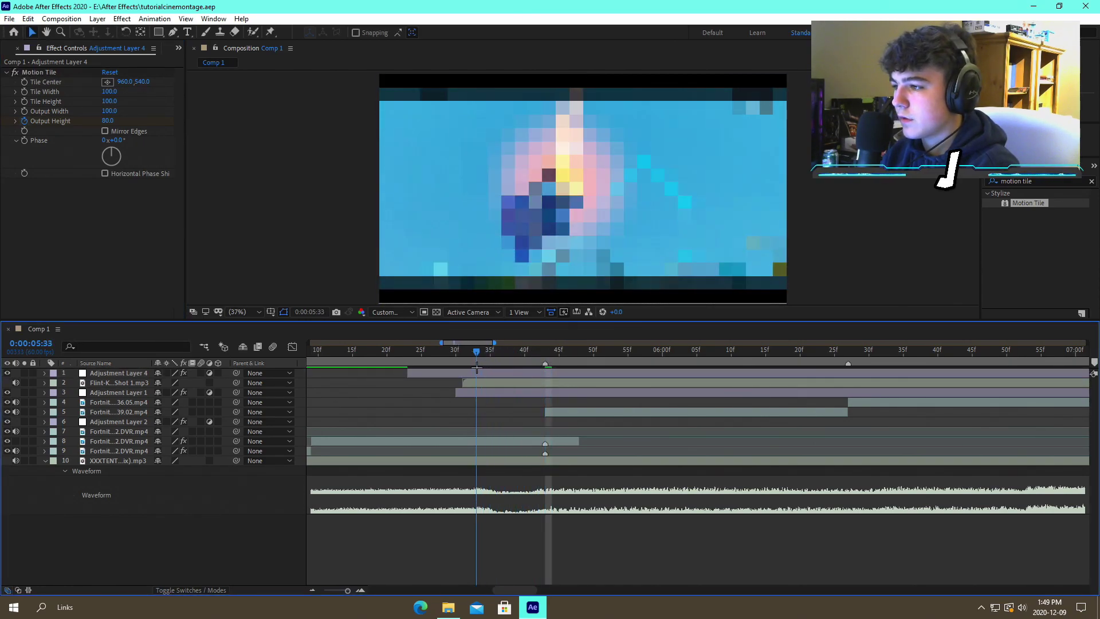
pyautogui.click(106, 121)
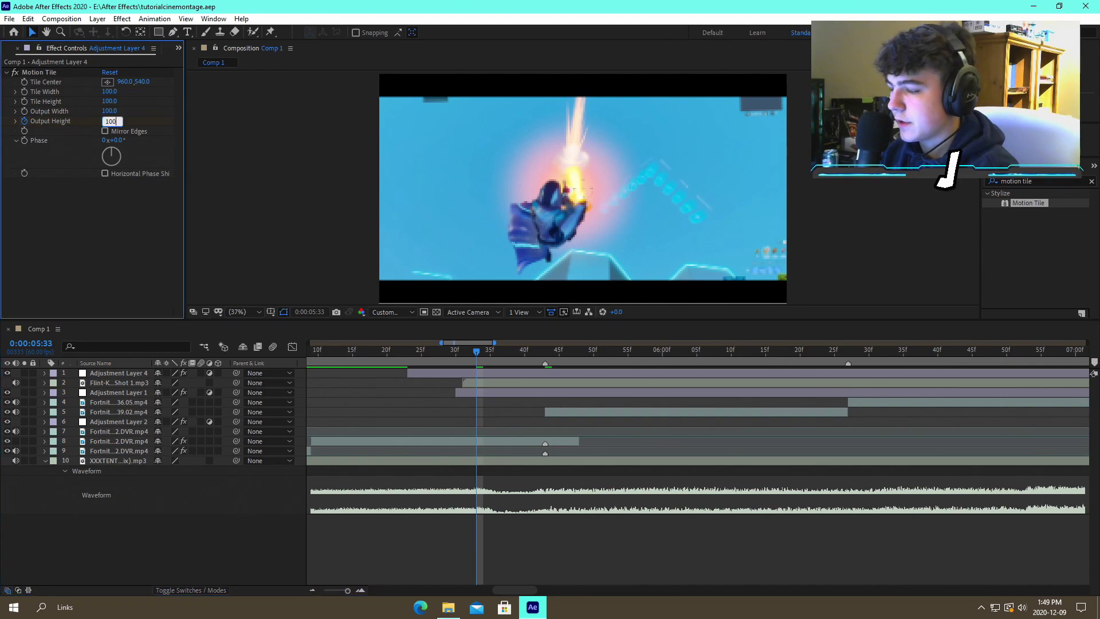
pyautogui.write('100')
pyautogui.press('Return')
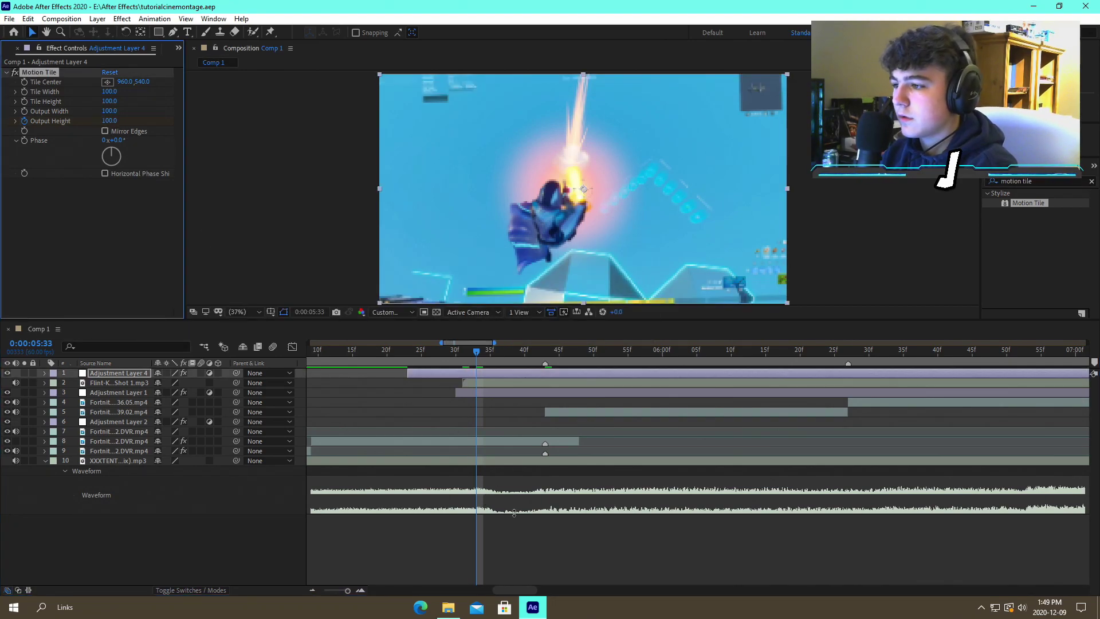
pyautogui.click(504, 507)
pyautogui.press('space')
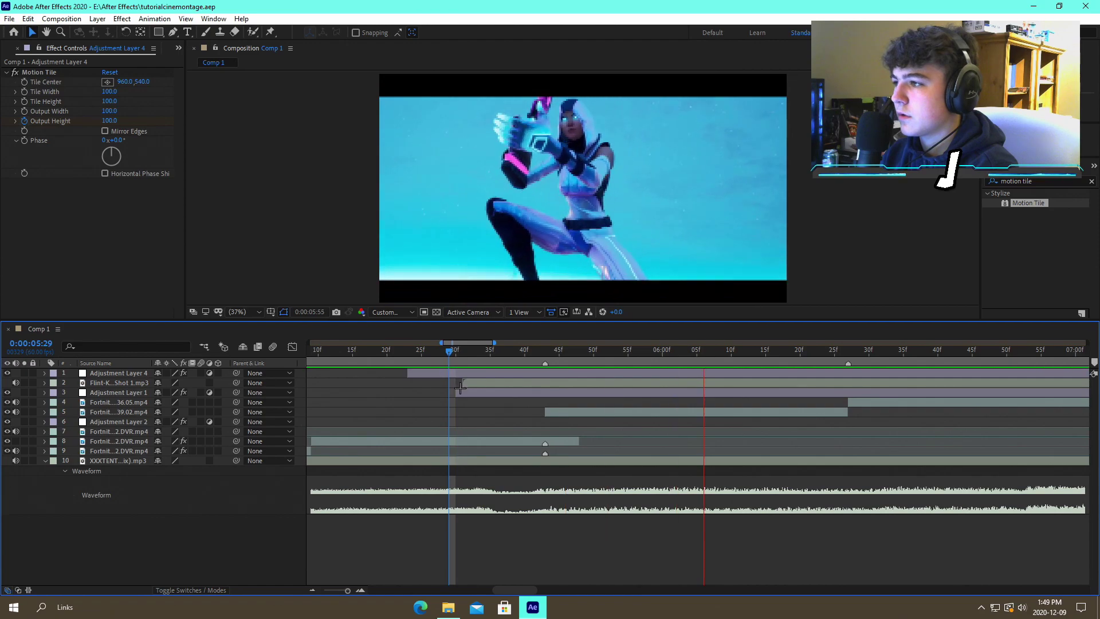
# Add an Output Height keyframe holding 80 on Adjustment Layer 4's Motion Tile at 0:00:07:17
pyautogui.click(312, 590)
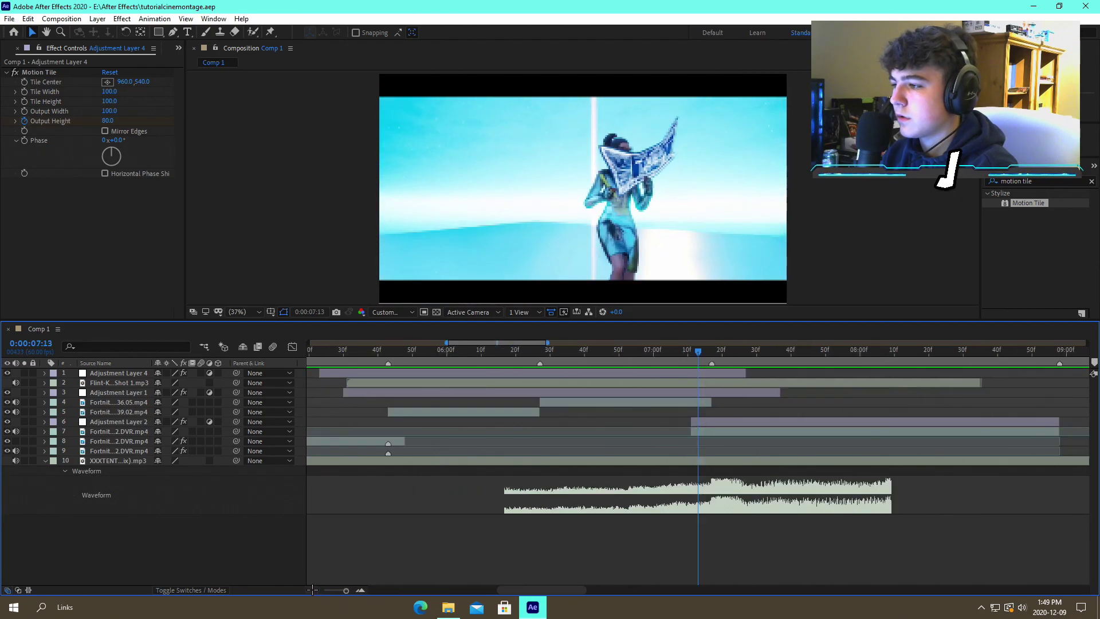
pyautogui.click(312, 590)
pyautogui.moveTo(698, 352); pyautogui.dragTo(705, 354)
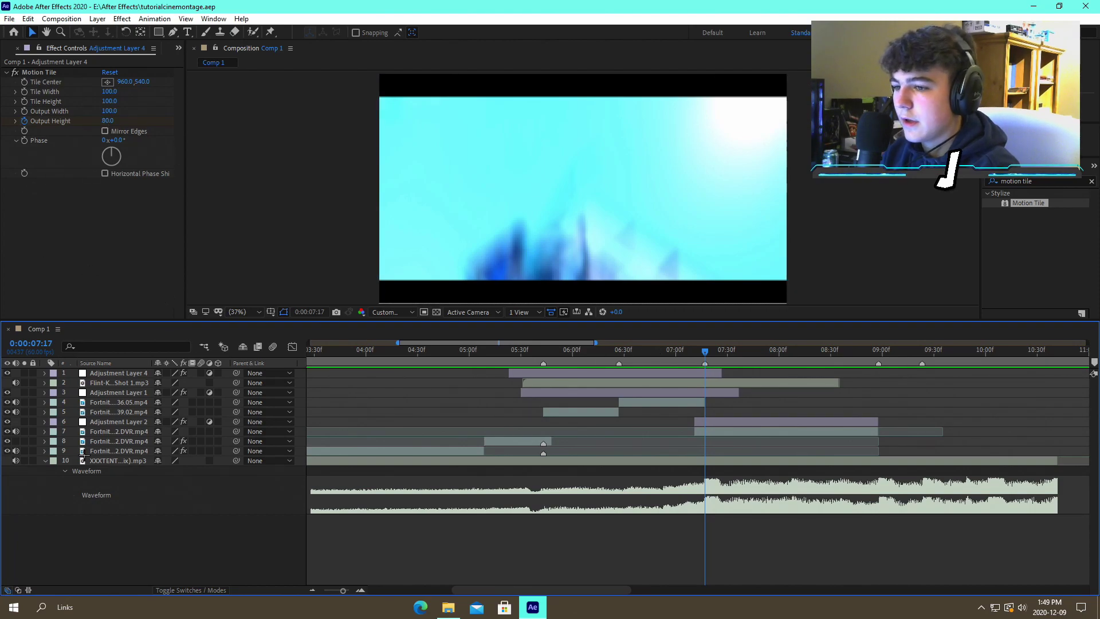
pyautogui.click(720, 395)
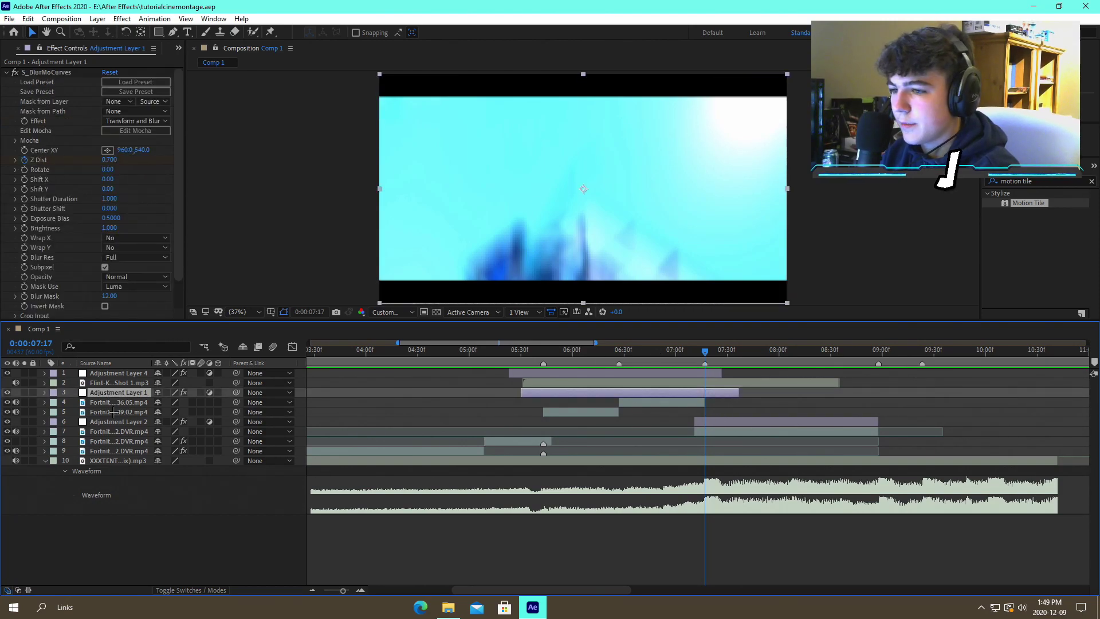
pyautogui.click(563, 373)
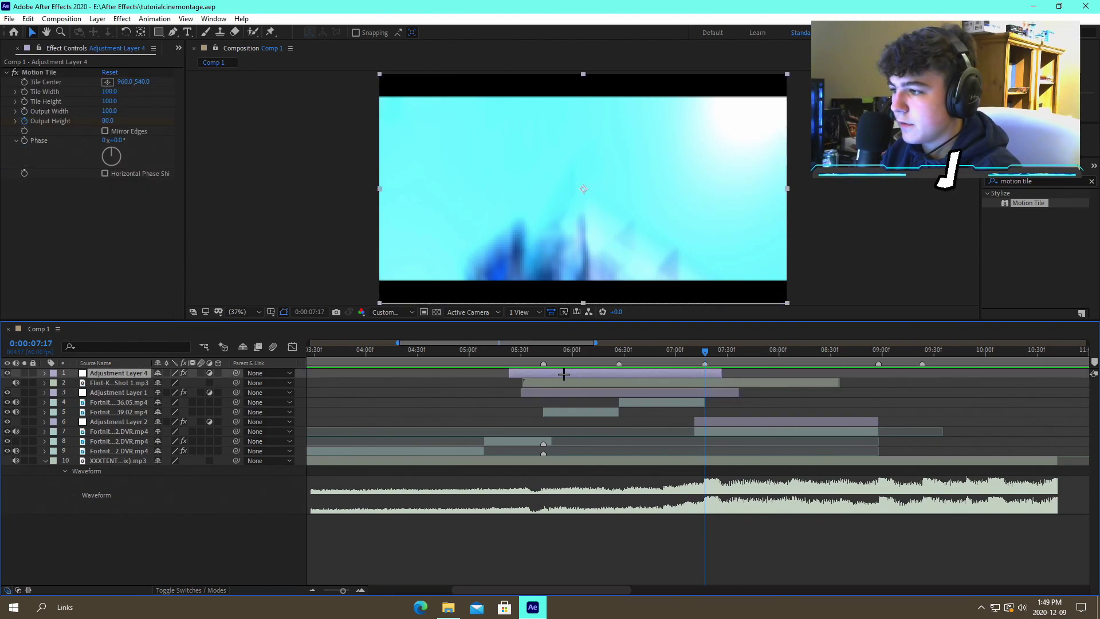
pyautogui.click(44, 373)
pyautogui.click(55, 383)
pyautogui.click(64, 393)
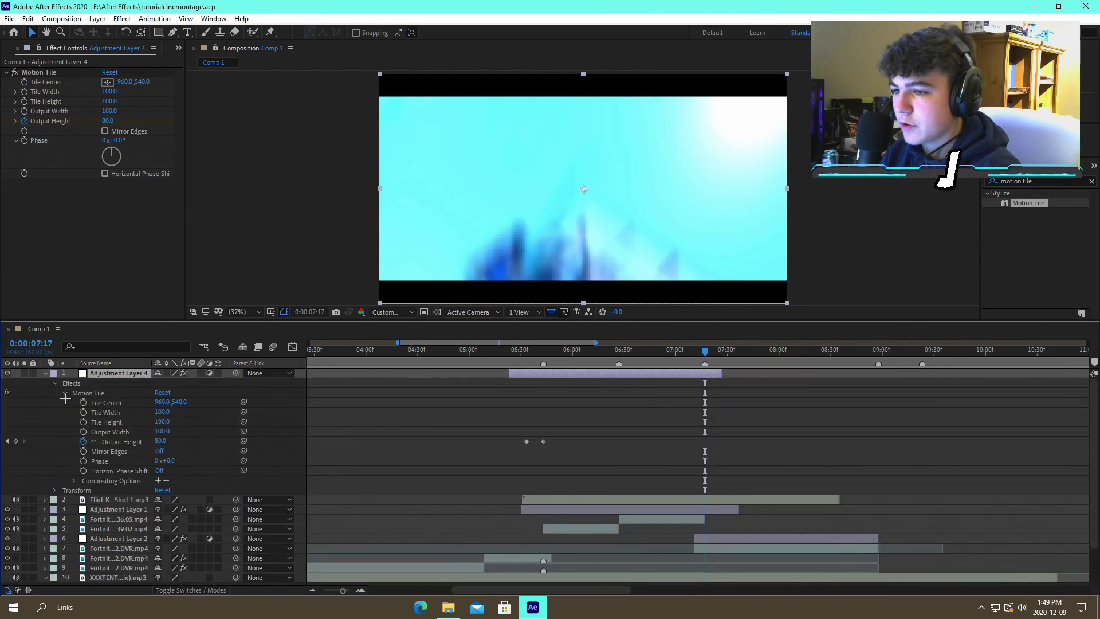
pyautogui.click(15, 441)
# Set Output Height to 100 at 0:00:07:25 and apply Easy Ease to all of its keyframes
pyautogui.moveTo(707, 352); pyautogui.dragTo(720, 356)
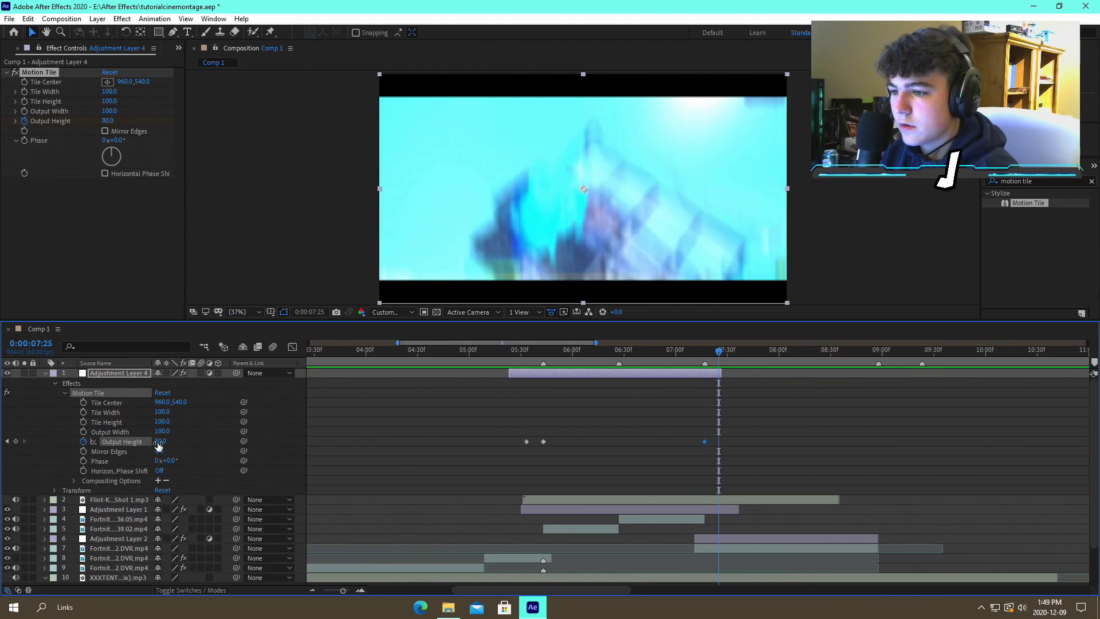
pyautogui.press('Return')
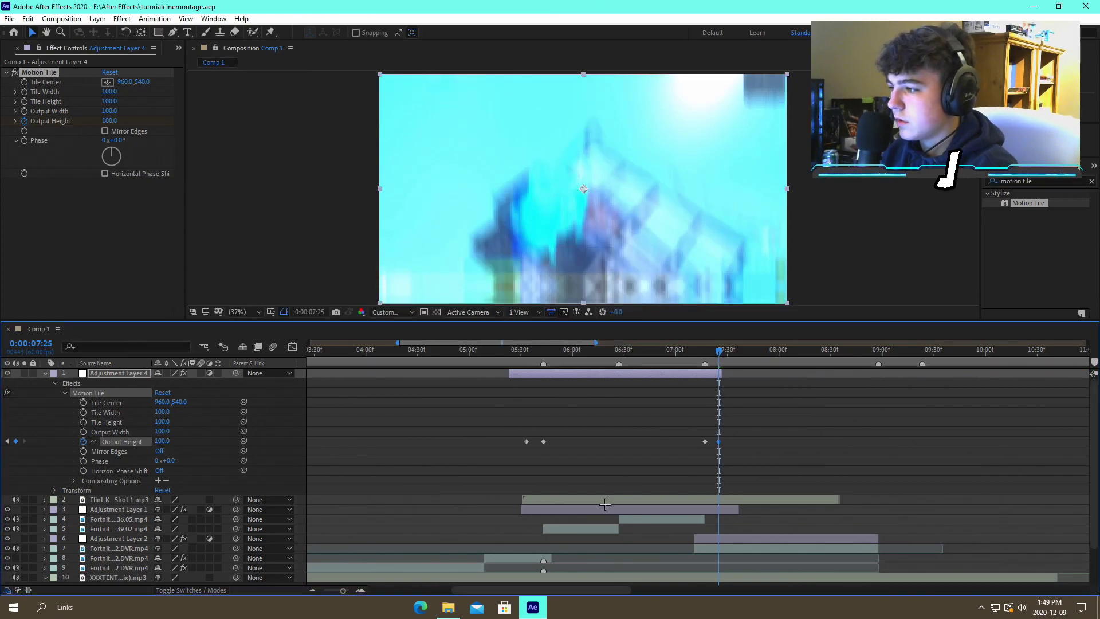
pyautogui.hotkey('ctrl', 's')
pyautogui.moveTo(576, 443); pyautogui.dragTo(462, 444)
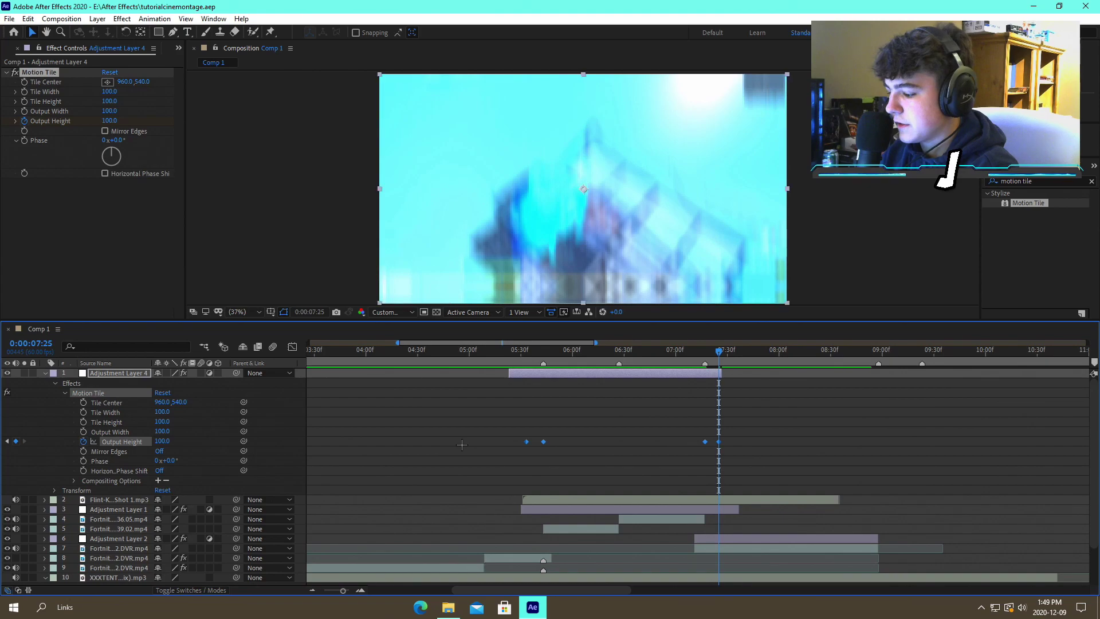
pyautogui.click(527, 437)
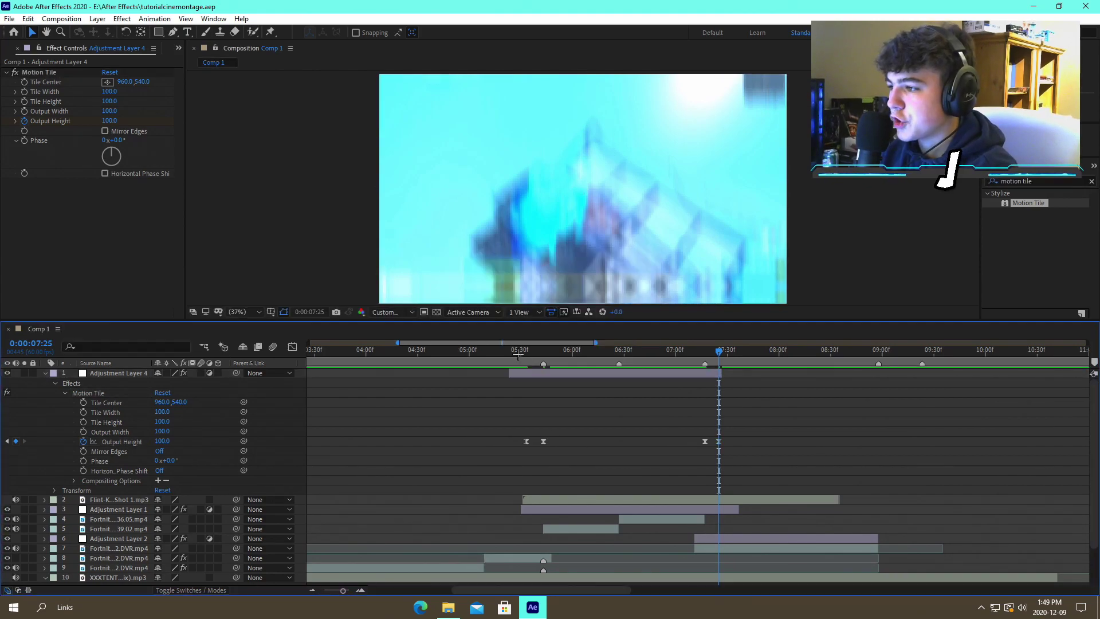
# Preview the cinematic bars from 0:00:05:27 and again from 0:00:05:13, and place the playhead at the 0:00:05:43 marker
pyautogui.click(515, 351)
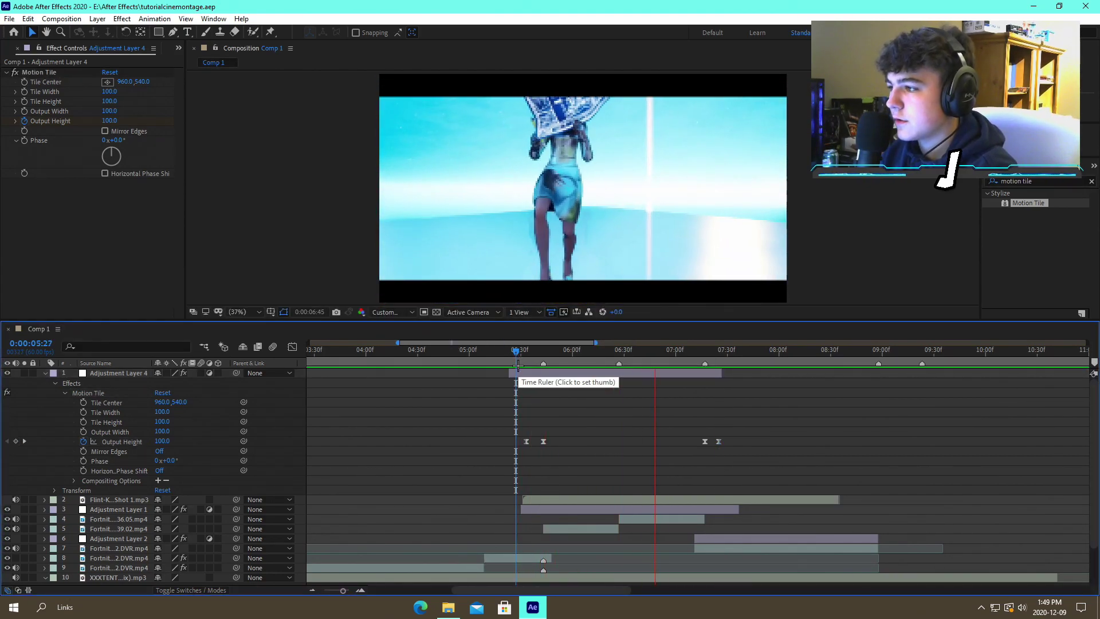
pyautogui.press('space')
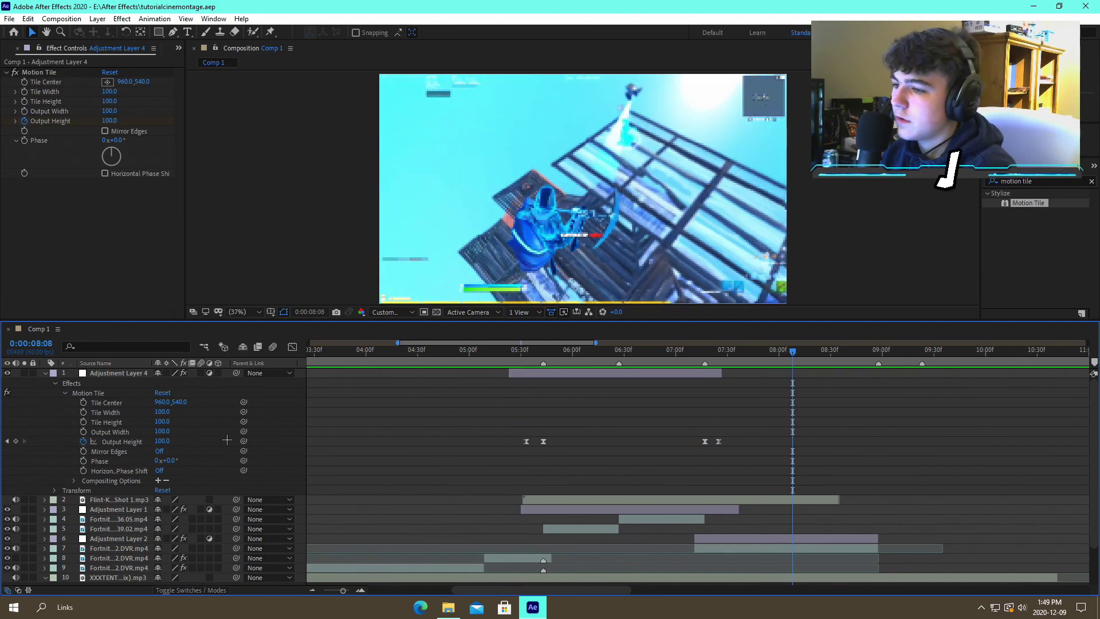
pyautogui.click(46, 373)
pyautogui.moveTo(527, 356); pyautogui.dragTo(491, 355)
pyautogui.press('space')
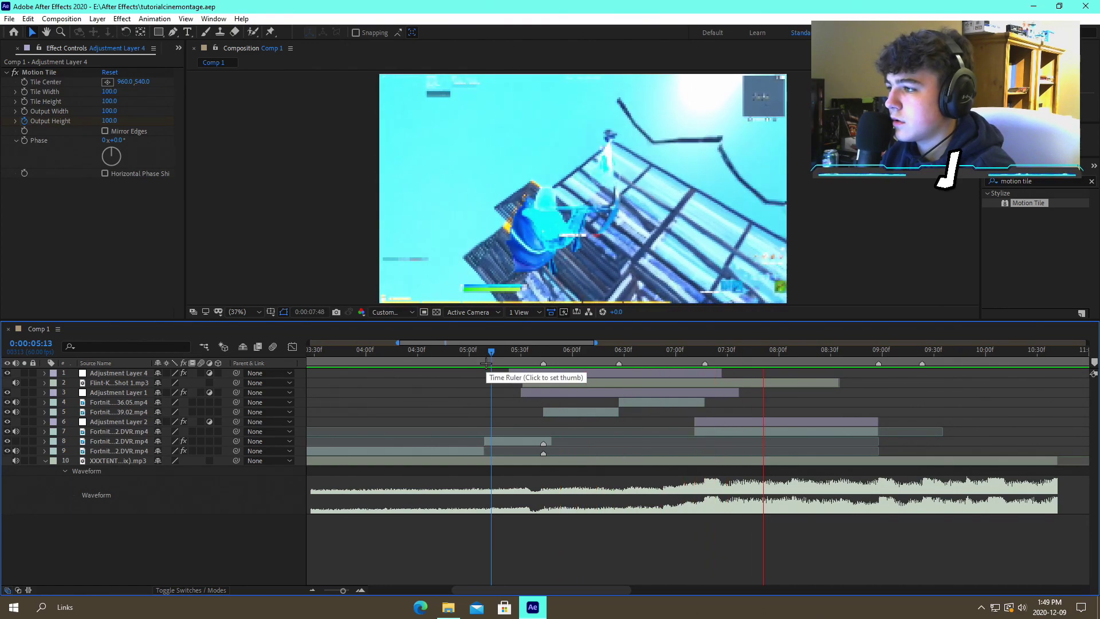
pyautogui.moveTo(533, 350); pyautogui.dragTo(543, 351)
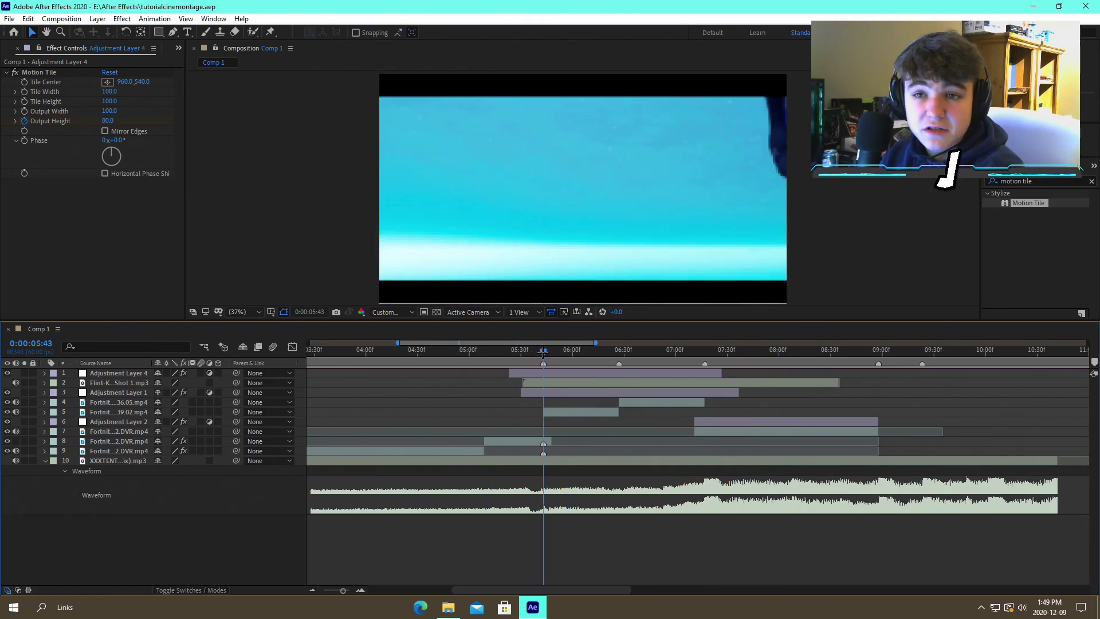
# Switch to File Explorer and open the Wooshes folder of Tmill's Ultimate 5k Premiere Pro Editing Pack
pyautogui.click(448, 608)
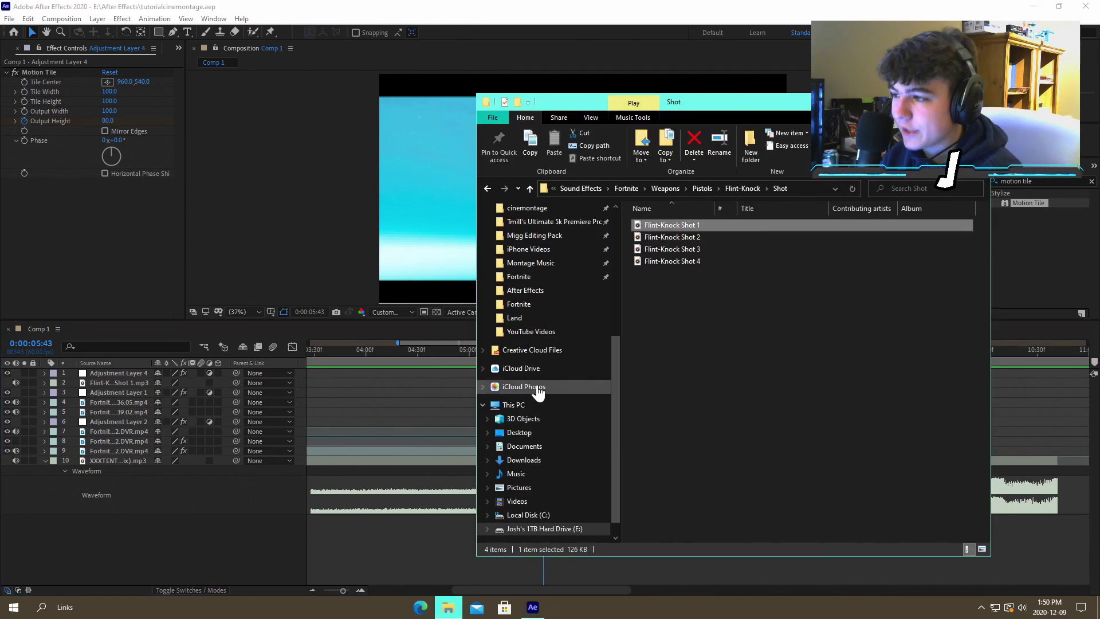
pyautogui.scroll(2, 532, 390)
pyautogui.scroll(1, 535, 287)
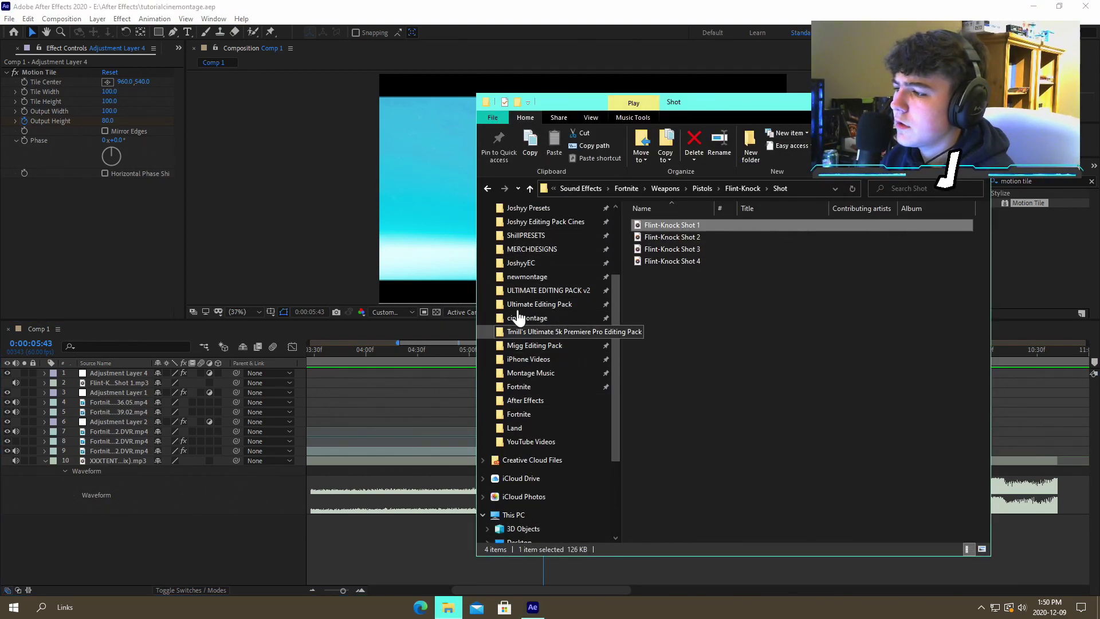
pyautogui.scroll(1, 505, 335)
pyautogui.click(550, 332)
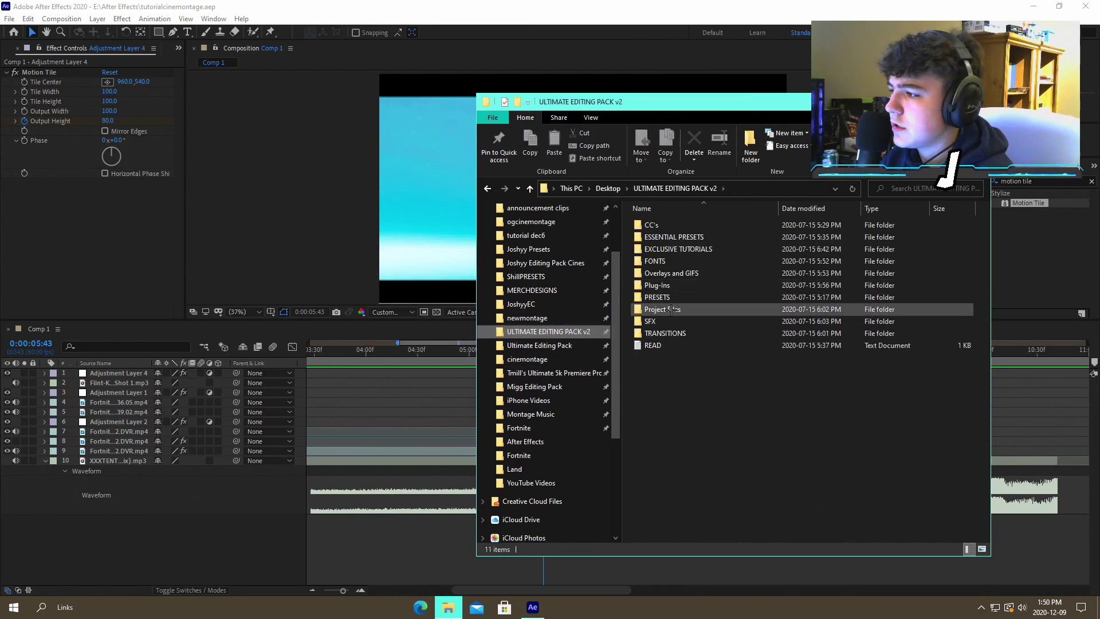
pyautogui.scroll(2, 556, 349)
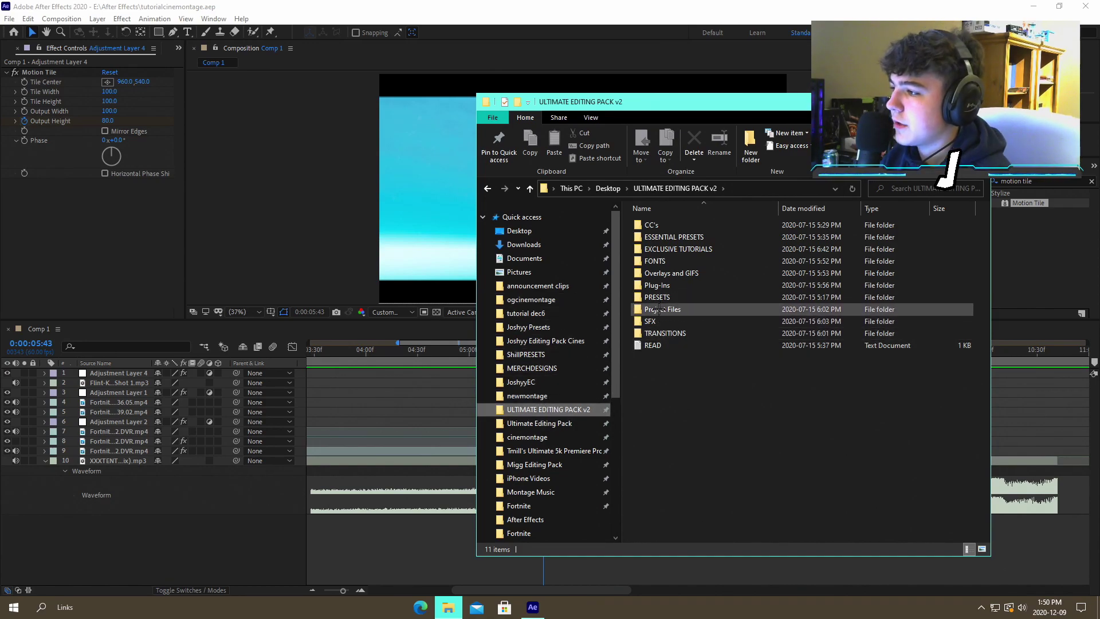
pyautogui.click(552, 451)
pyautogui.doubleClick(658, 237)
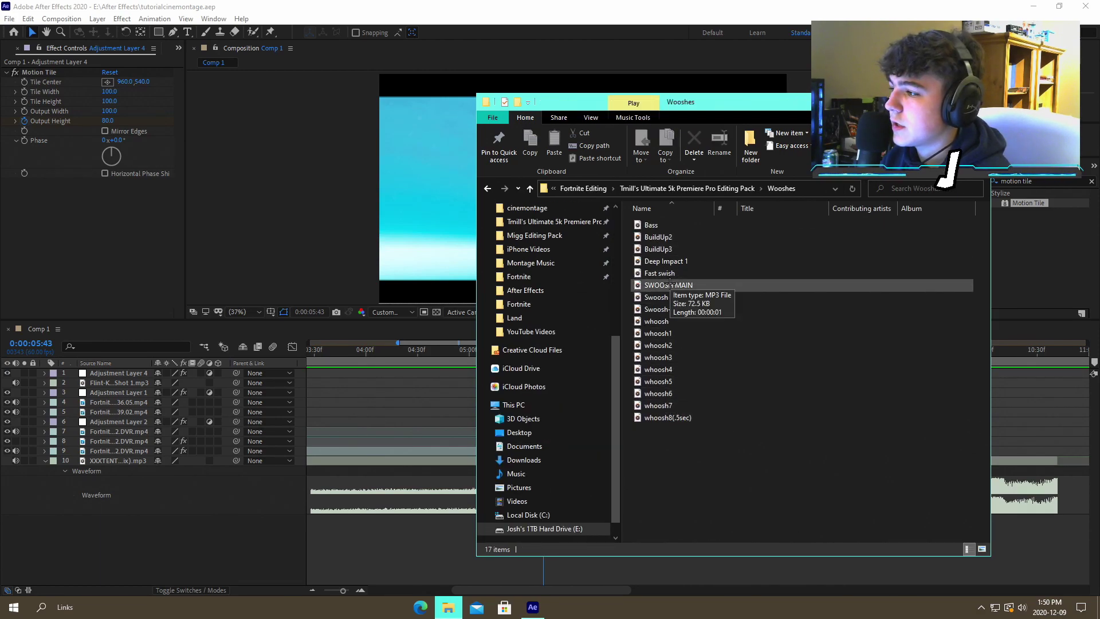
# Listen to the whoosh2 and whoosh1 sound effects
pyautogui.doubleClick(671, 346)
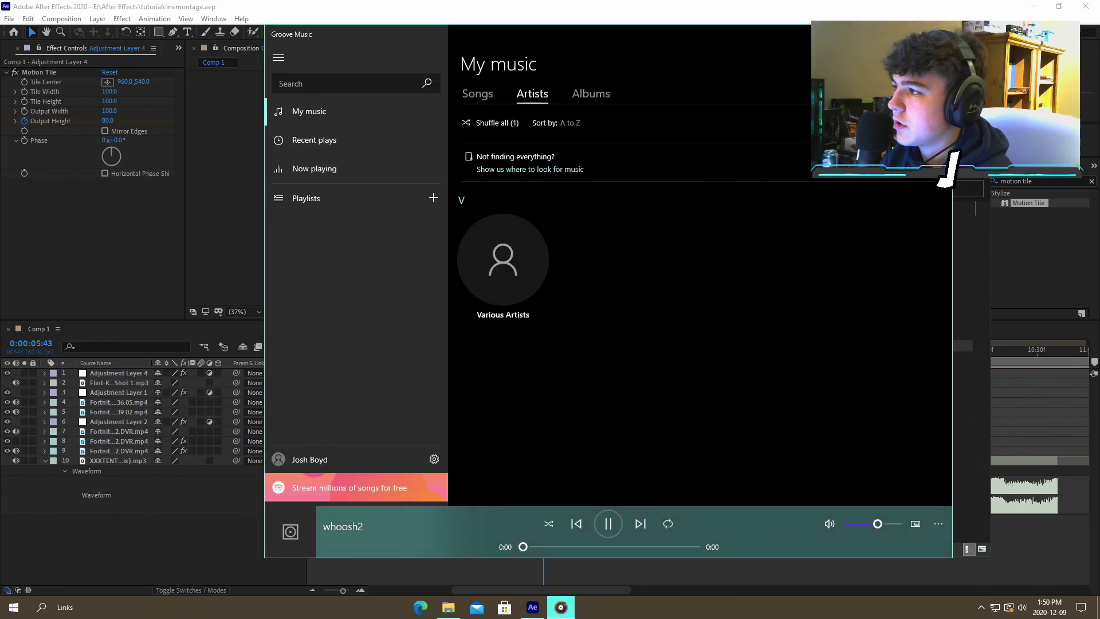
pyautogui.click(940, 33)
pyautogui.rightClick(653, 346)
pyautogui.doubleClick(658, 335)
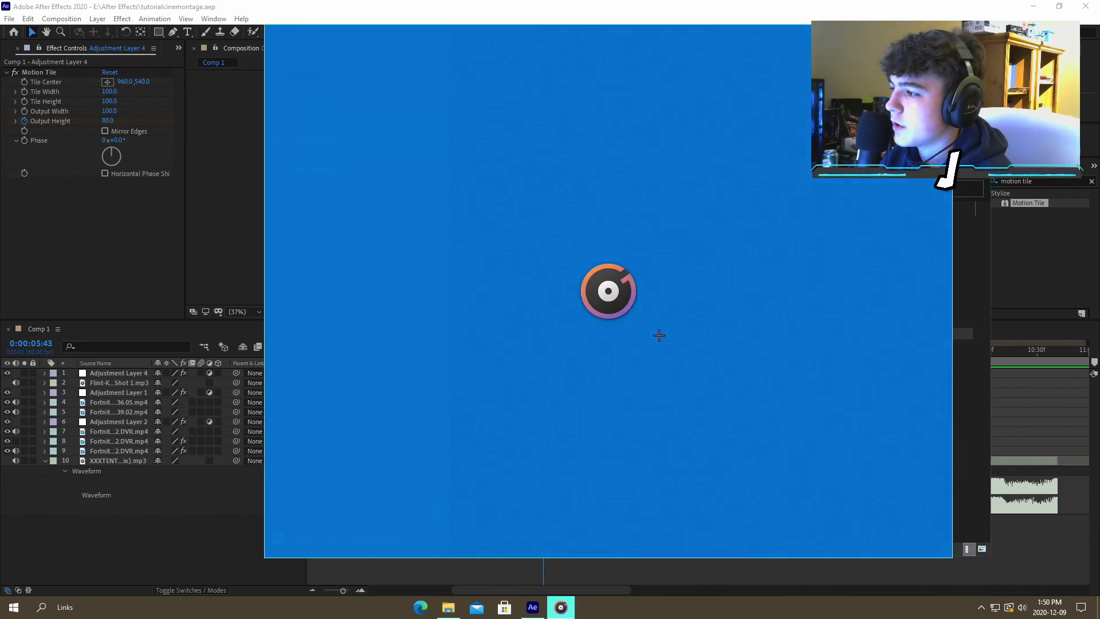
pyautogui.click(939, 33)
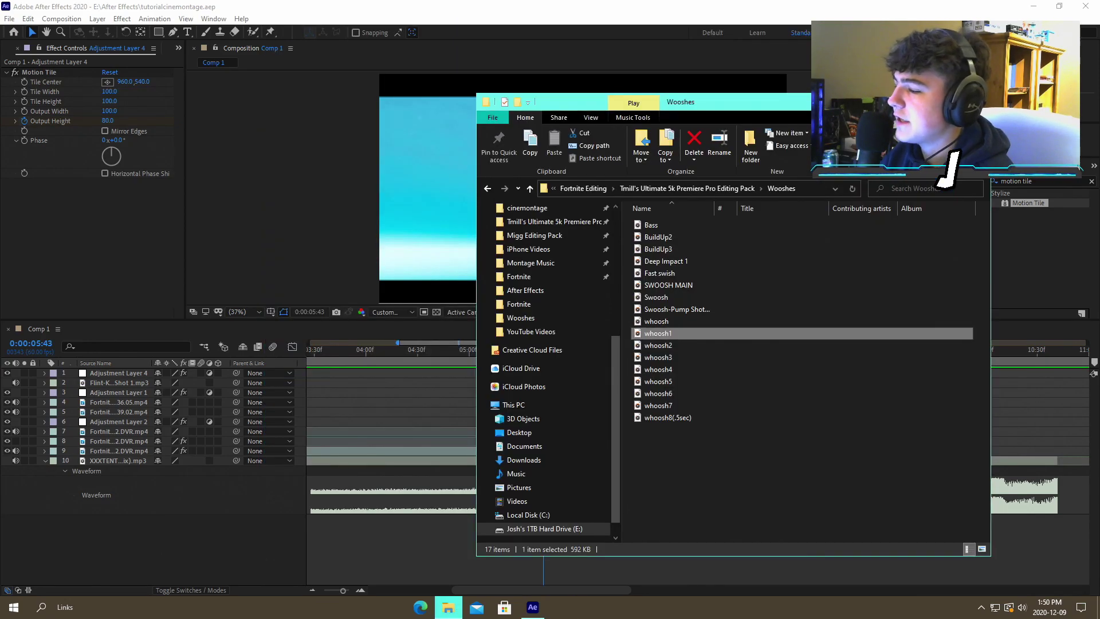
# Add whoosh1 to the top of the After Effects timeline, show its waveform and align its peak with the 0:00:05:43 marker
pyautogui.moveTo(670, 334); pyautogui.dragTo(310, 589)
pyautogui.click(312, 590)
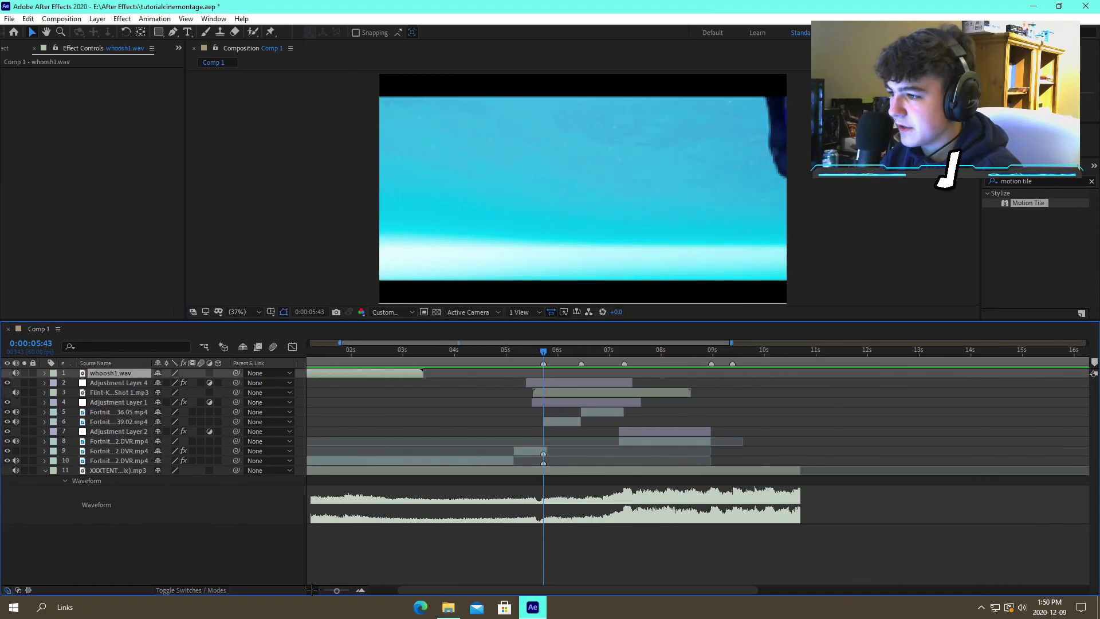
pyautogui.press('l')
pyautogui.press('l')
pyautogui.moveTo(378, 373); pyautogui.dragTo(496, 377)
pyautogui.click(360, 590)
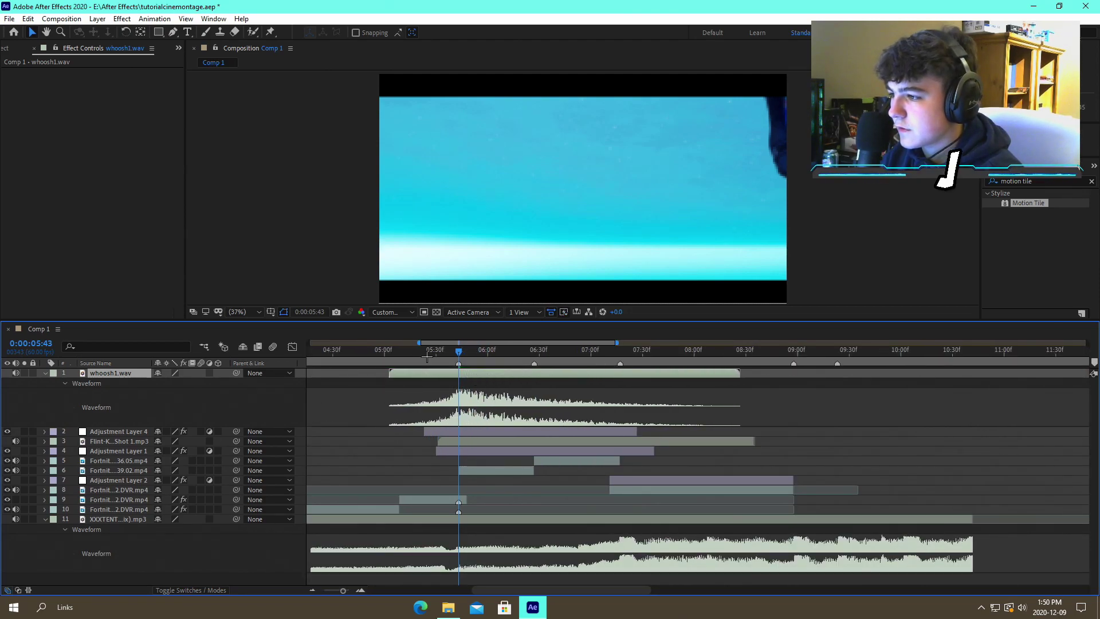
# Preview the whoosh1 sound from 0:00:05:07 and place the playhead at the 0:00:06:27 marker
pyautogui.moveTo(427, 357); pyautogui.dragTo(396, 357)
pyautogui.press('space')
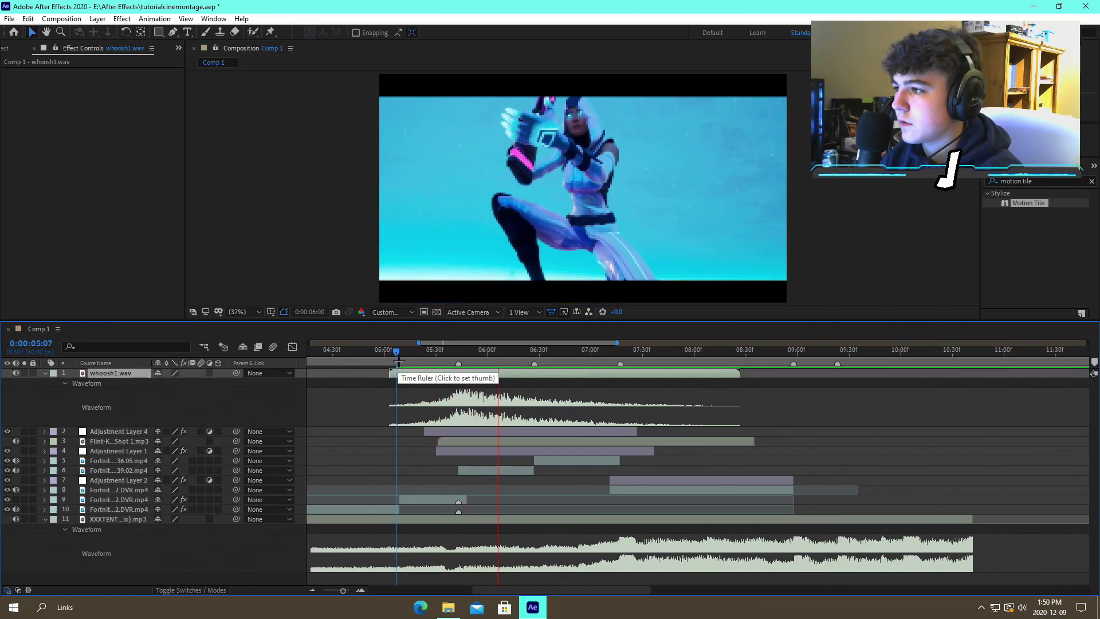
pyautogui.click(534, 356)
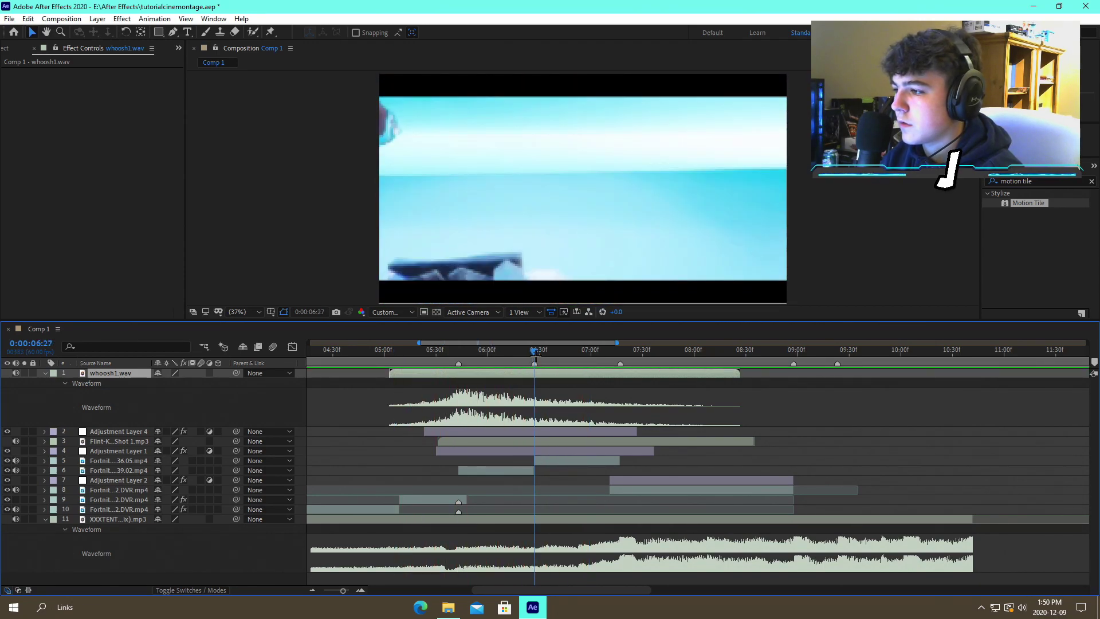
pyautogui.click(365, 397)
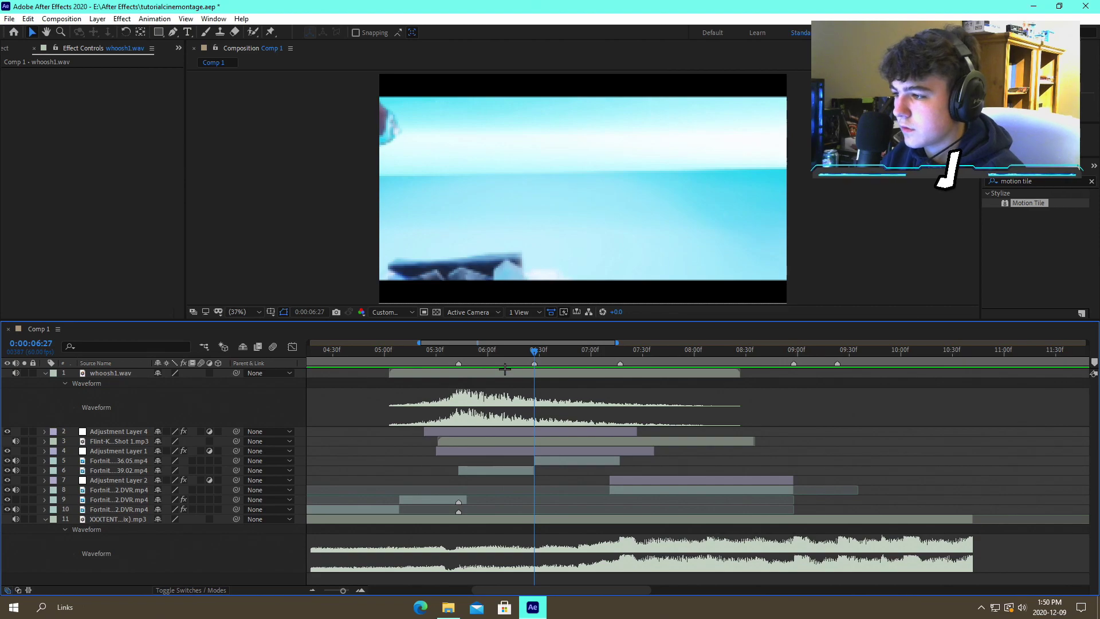
pyautogui.click(504, 373)
pyautogui.hotkey('ctrl', 'v')
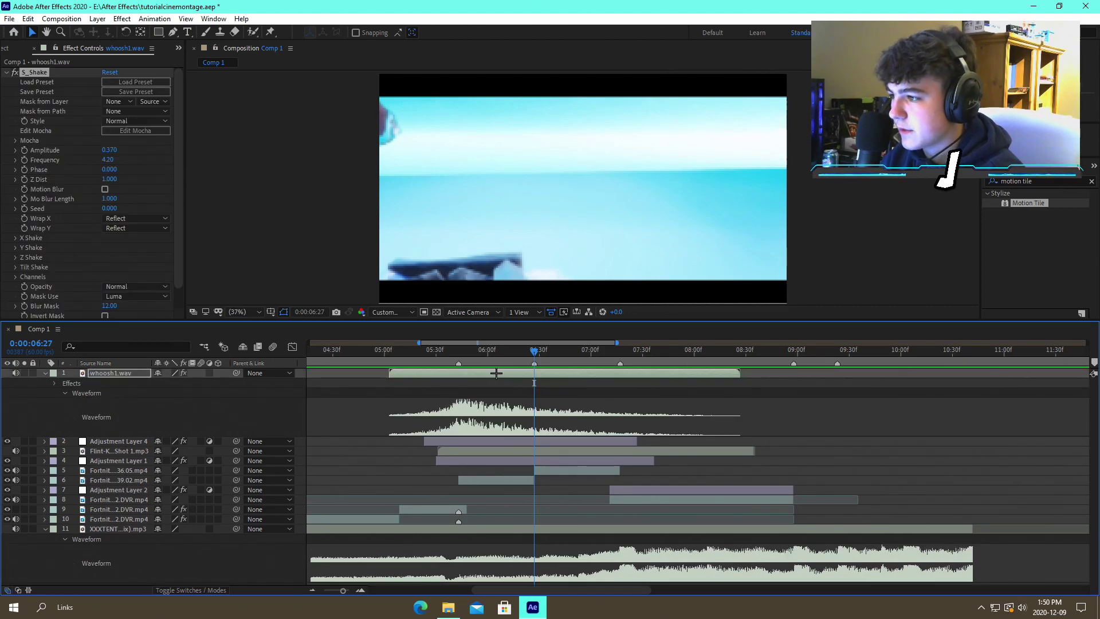
pyautogui.moveTo(494, 373); pyautogui.dragTo(496, 373)
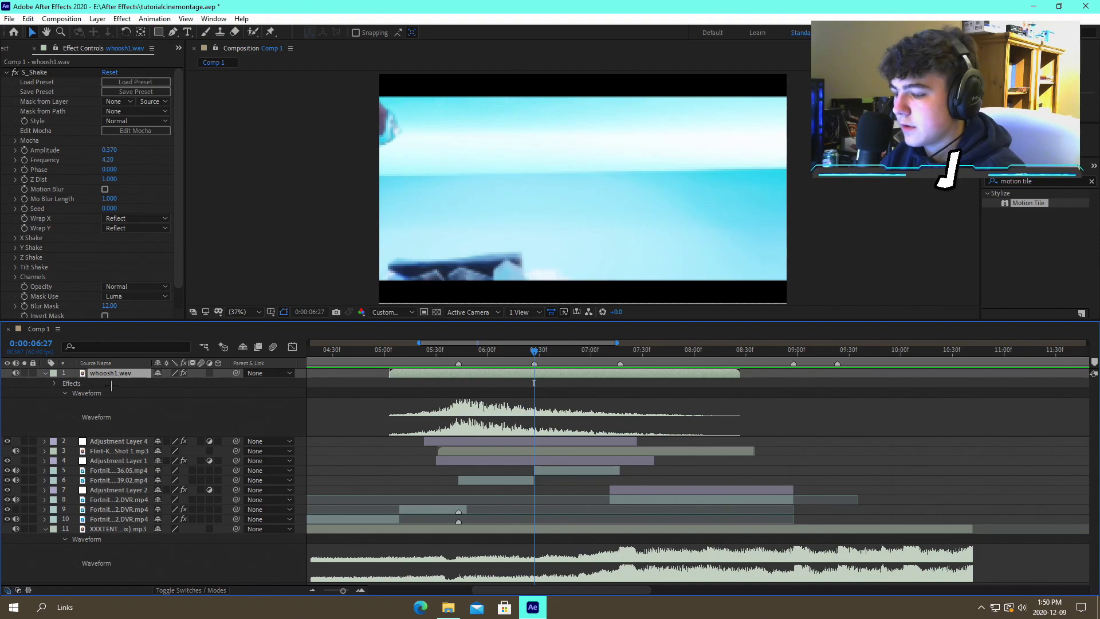
pyautogui.click(108, 384)
pyautogui.press('Delete')
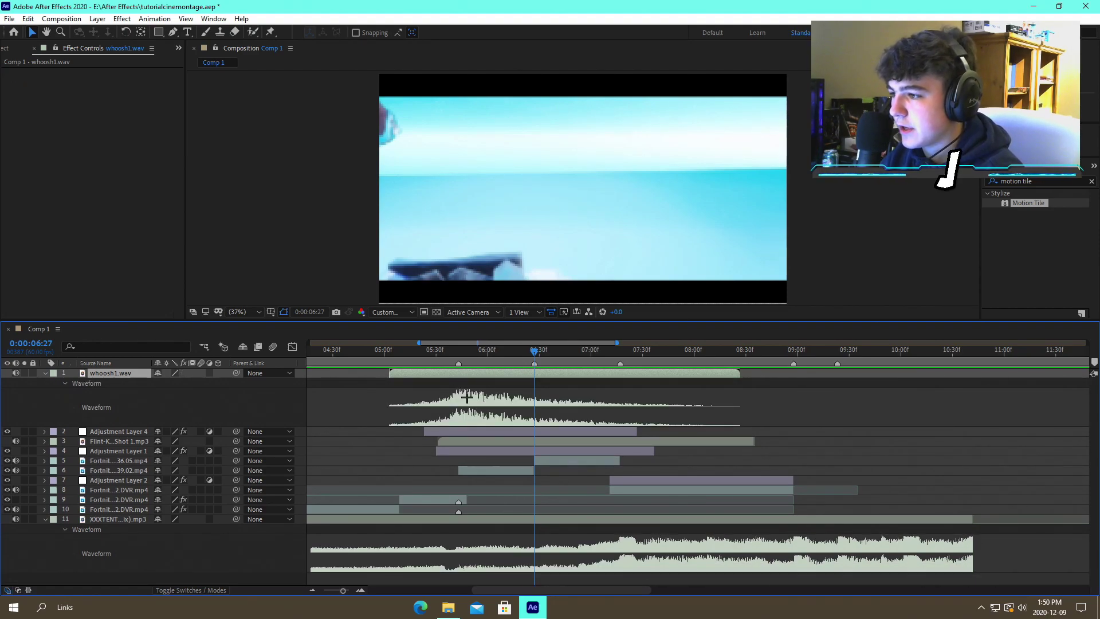
pyautogui.click(466, 397)
pyautogui.click(587, 372)
pyautogui.press('Delete')
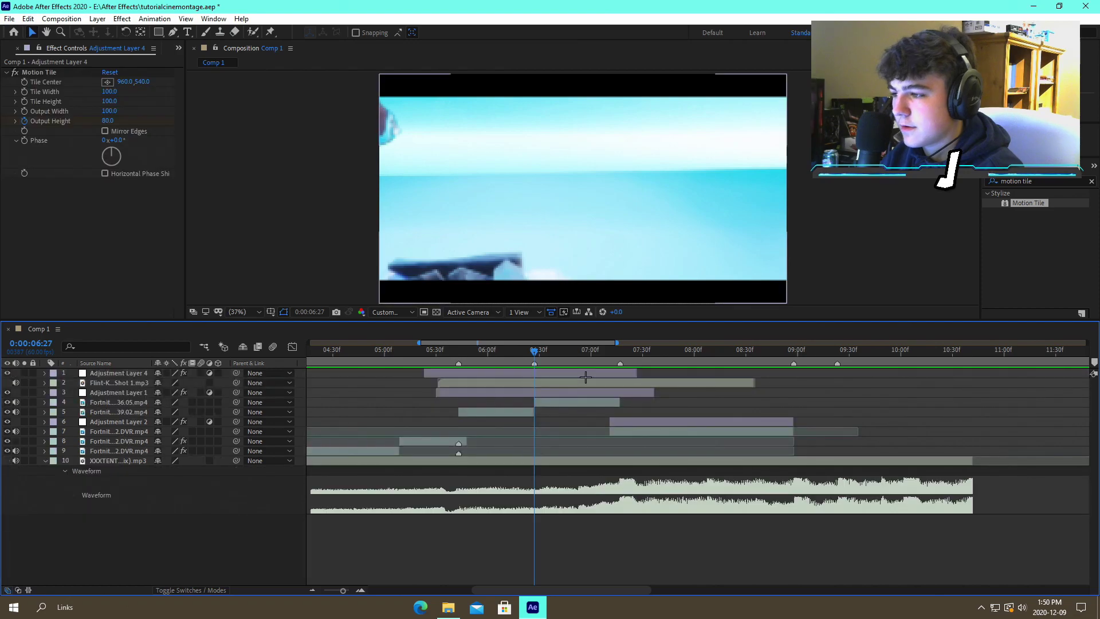
pyautogui.hotkey('ctrl', 'z')
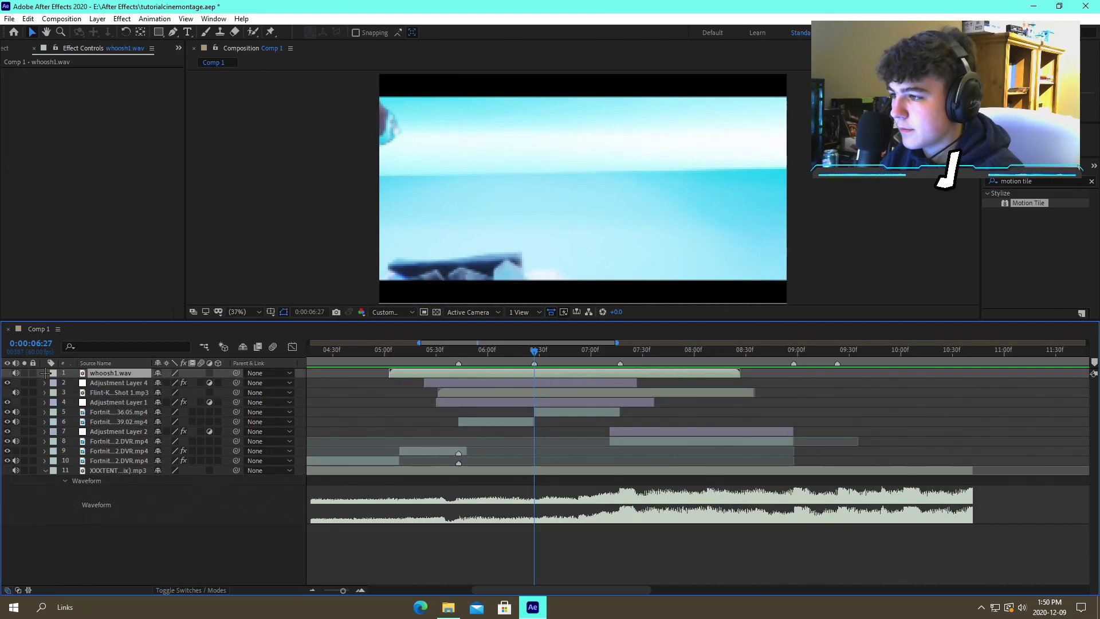
pyautogui.click(46, 372)
pyautogui.click(44, 373)
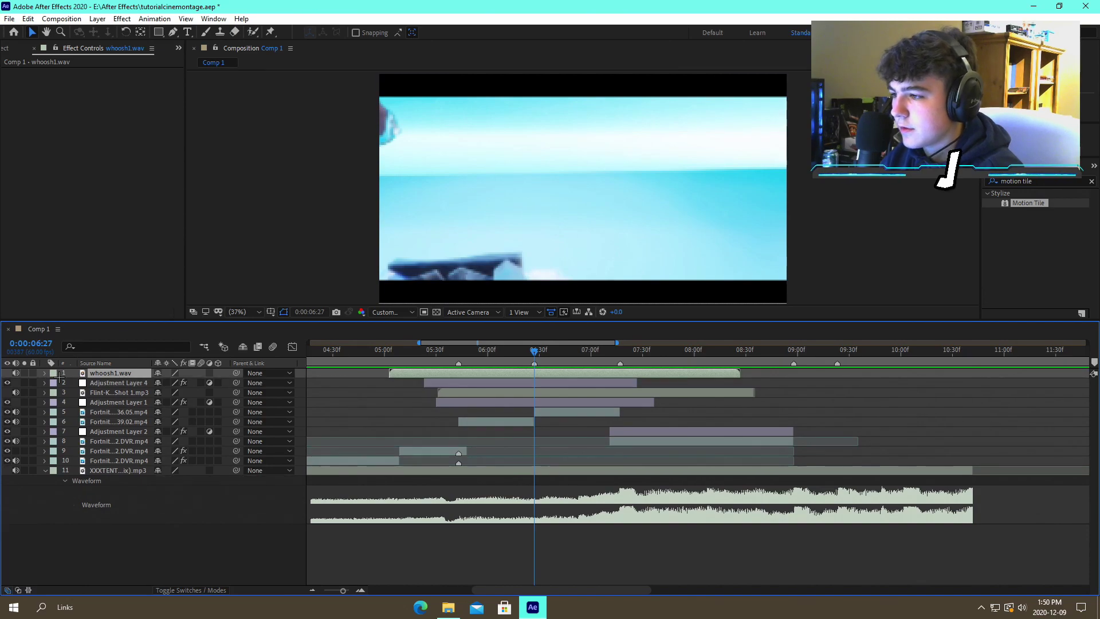
pyautogui.press('l')
pyautogui.press('l')
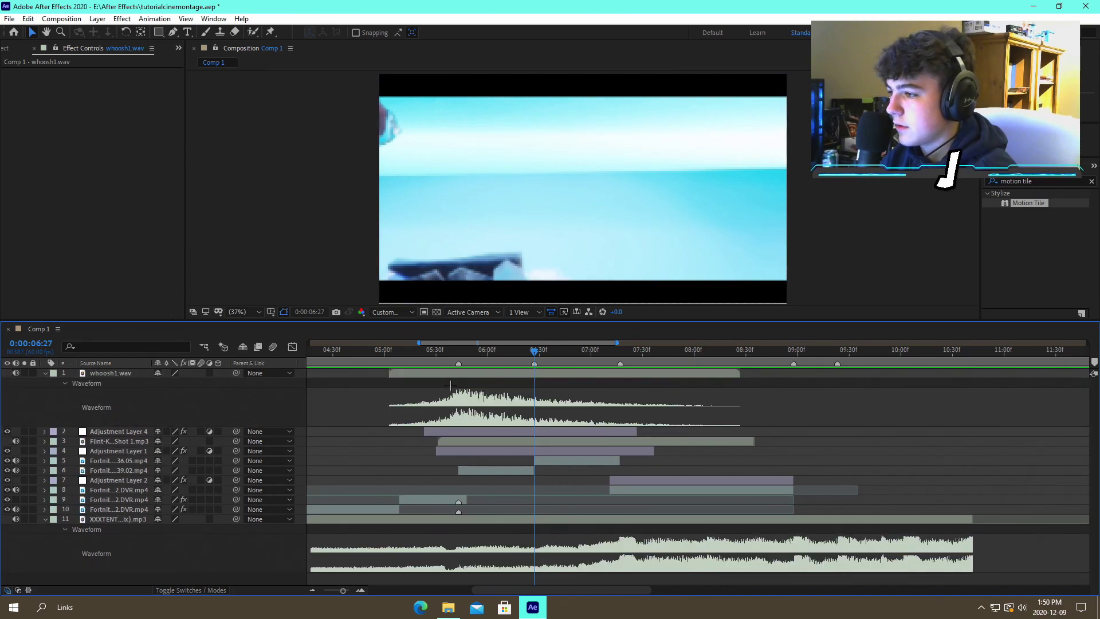
pyautogui.click(884, 396)
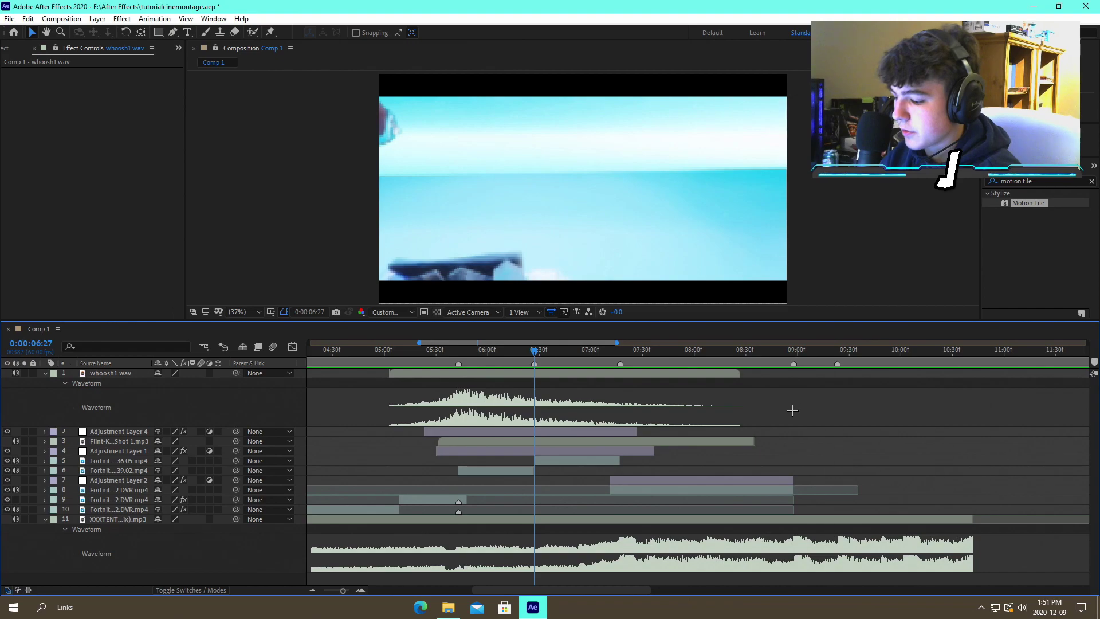
# Duplicate the whoosh1 layer, show the copy's waveform and align its peak with the 0:00:06:27 marker
pyautogui.click(525, 372)
pyautogui.hotkey('ctrl', 'd')
pyautogui.press('l')
pyautogui.press('l')
pyautogui.moveTo(502, 376); pyautogui.dragTo(569, 386)
# Preview both whooshes from 0:00:04:46, stop with the playhead at the 0:00:07:17 marker and collapse both whoosh layers
pyautogui.moveTo(534, 351); pyautogui.dragTo(361, 359)
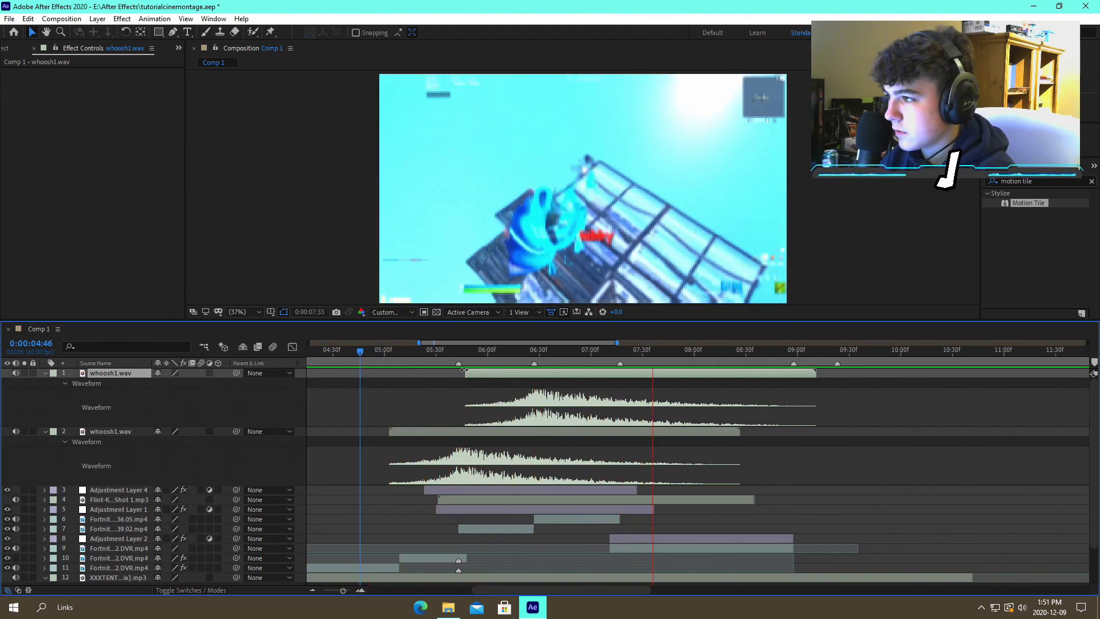
pyautogui.press('space')
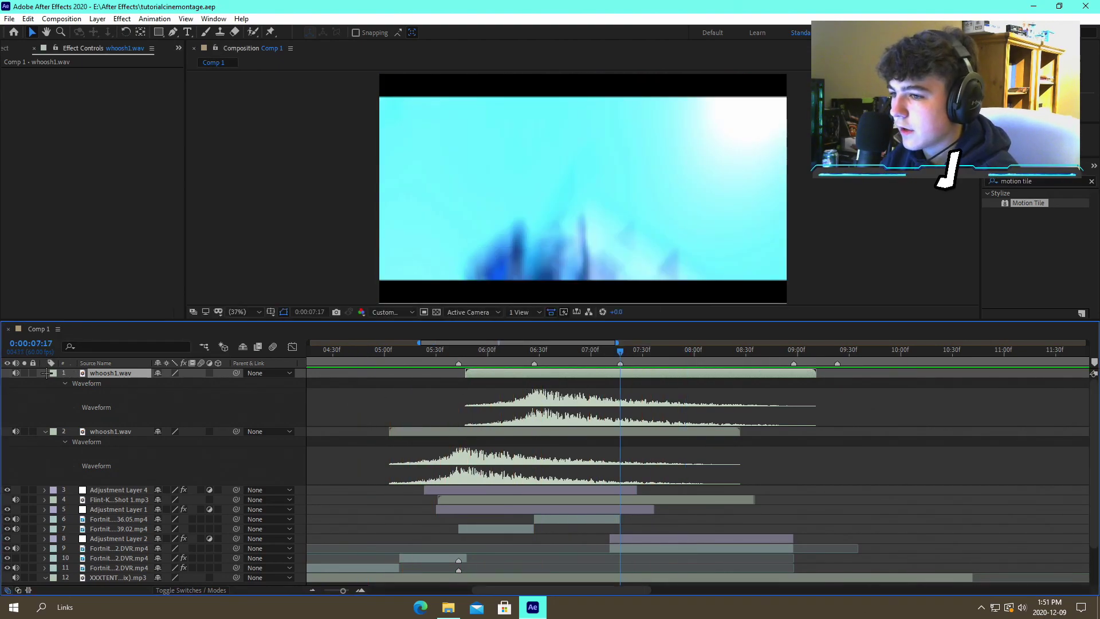
pyautogui.click(45, 372)
pyautogui.click(45, 383)
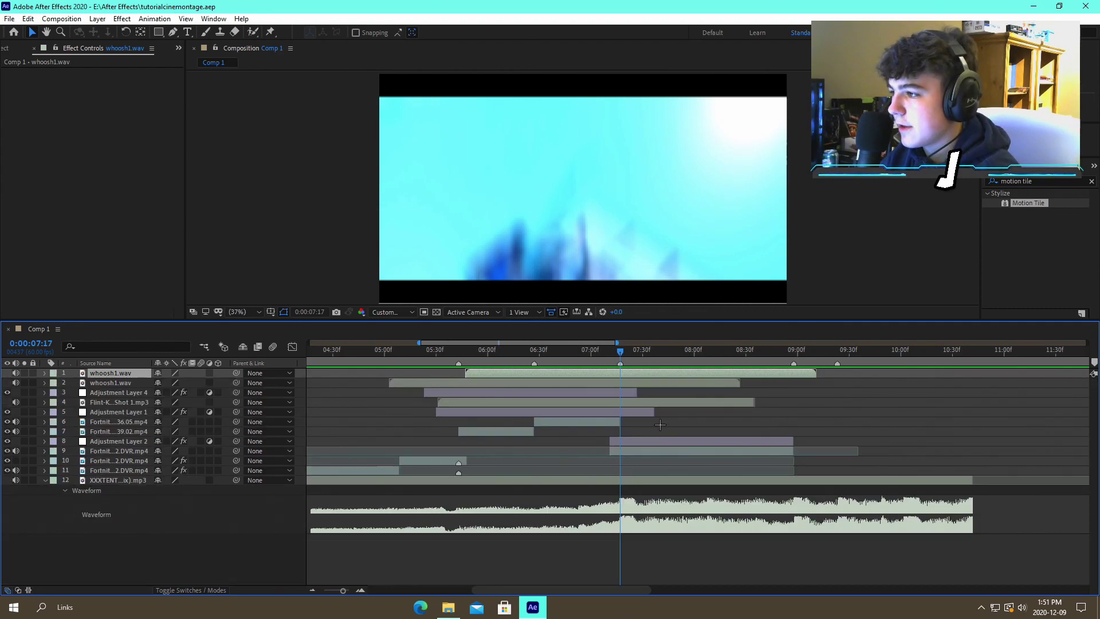
pyautogui.click(748, 404)
pyautogui.click(754, 414)
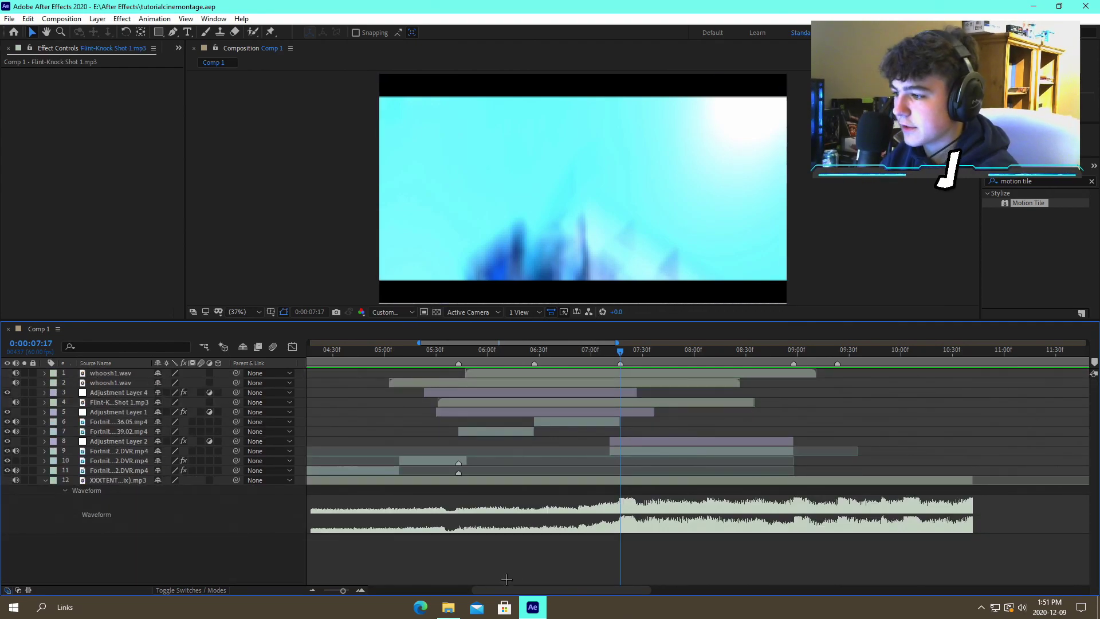
# Switch to File Explorer and open the SFX folder of ULTIMATE EDITING PACK v2
pyautogui.click(448, 606)
pyautogui.scroll(2, 570, 356)
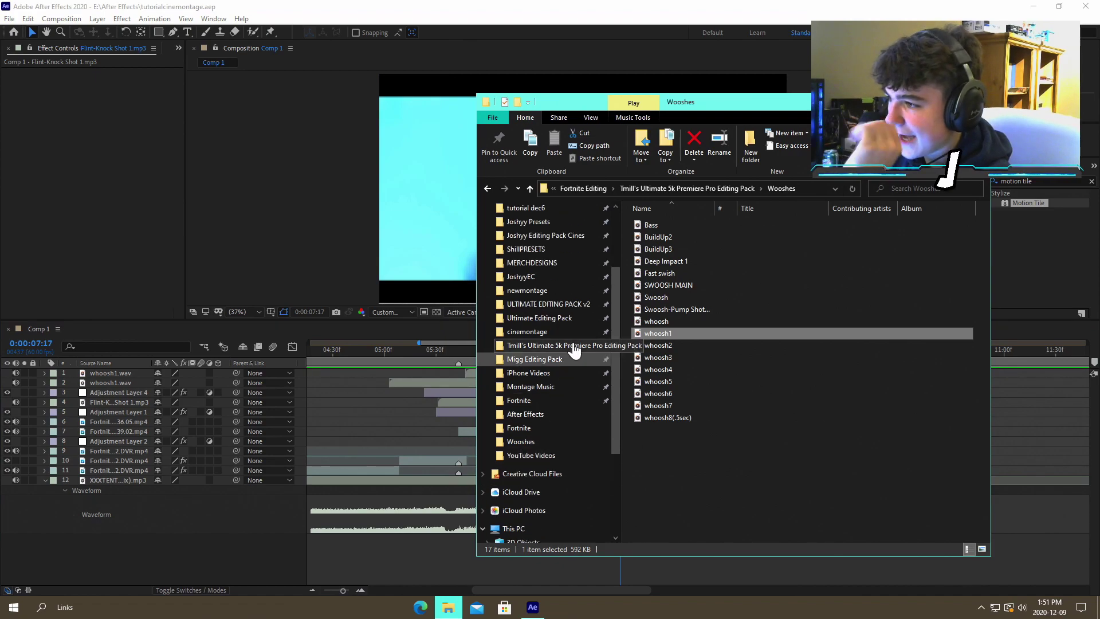
pyautogui.click(550, 305)
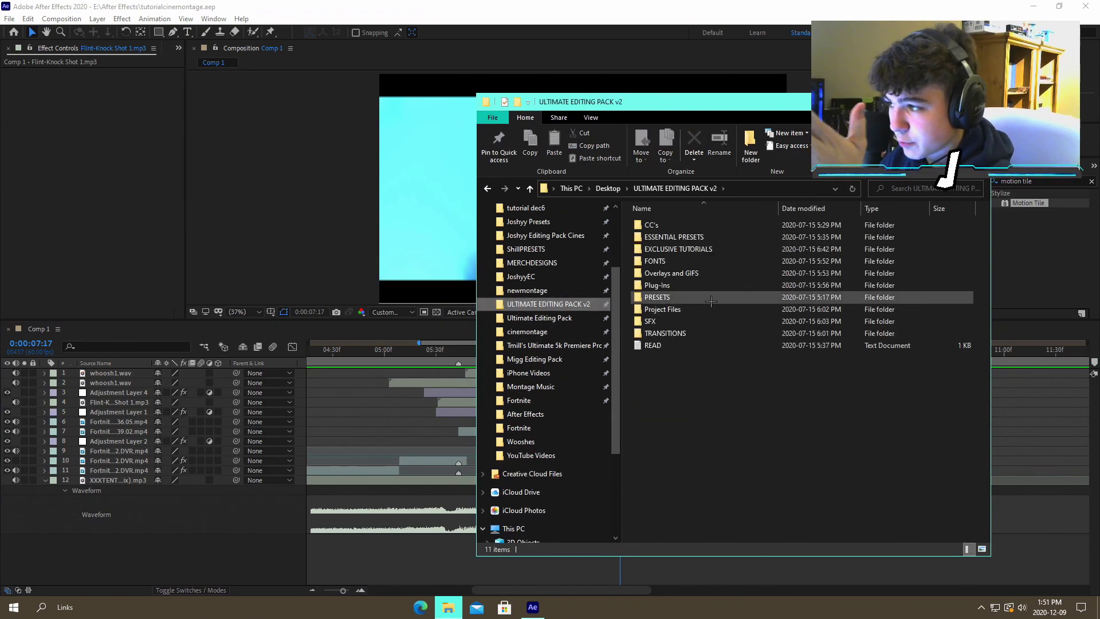
pyautogui.doubleClick(676, 320)
pyautogui.doubleClick(667, 237)
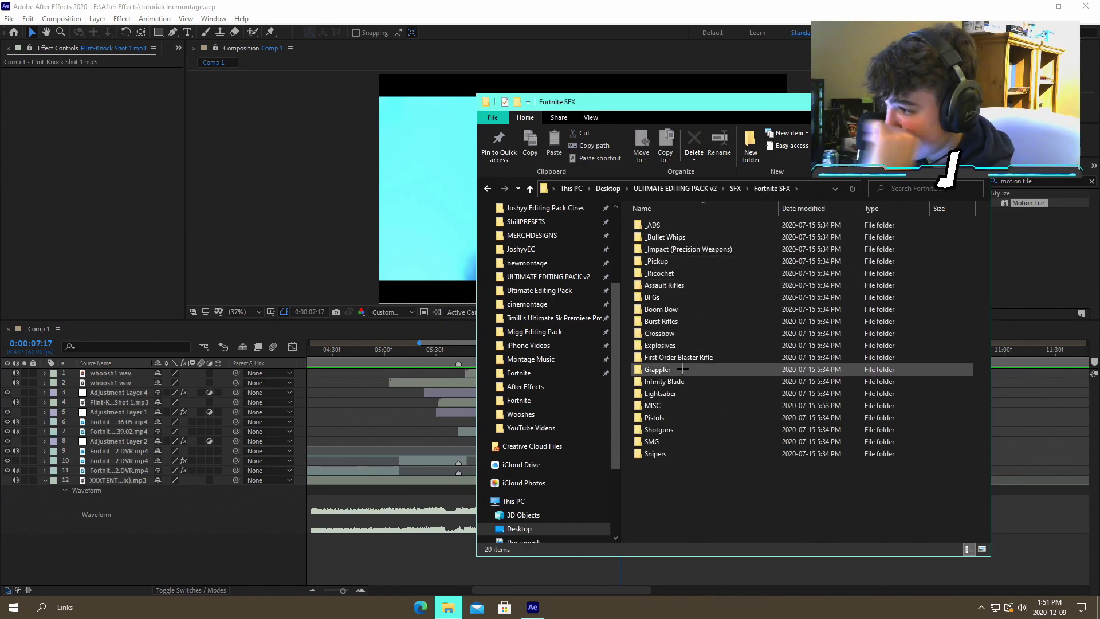
pyautogui.doubleClick(662, 429)
pyautogui.doubleClick(671, 275)
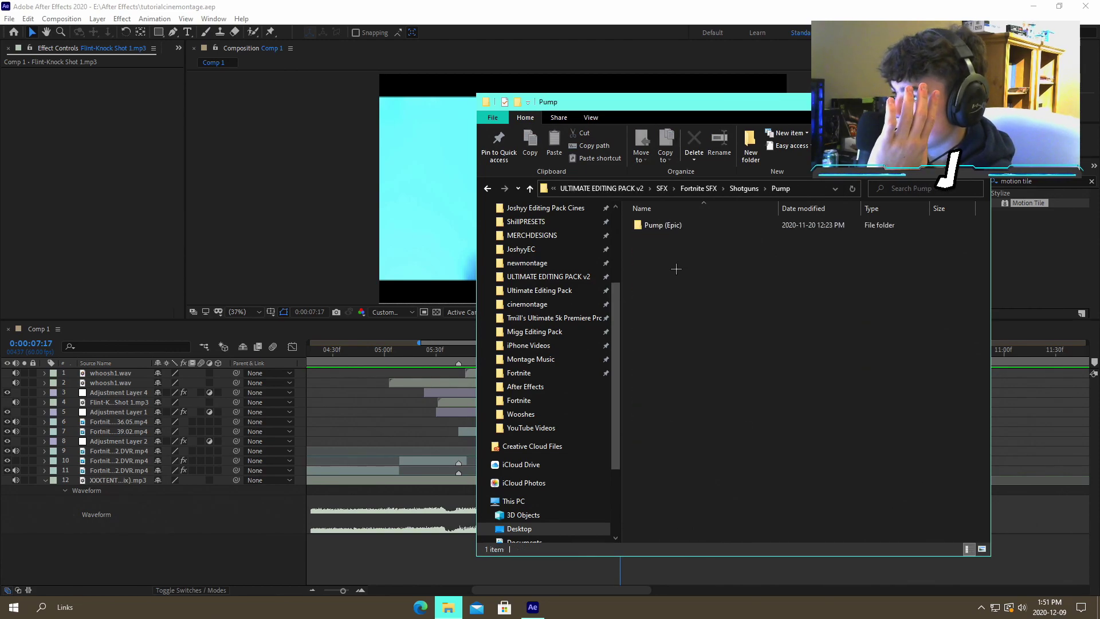
pyautogui.click(488, 190)
pyautogui.click(488, 190)
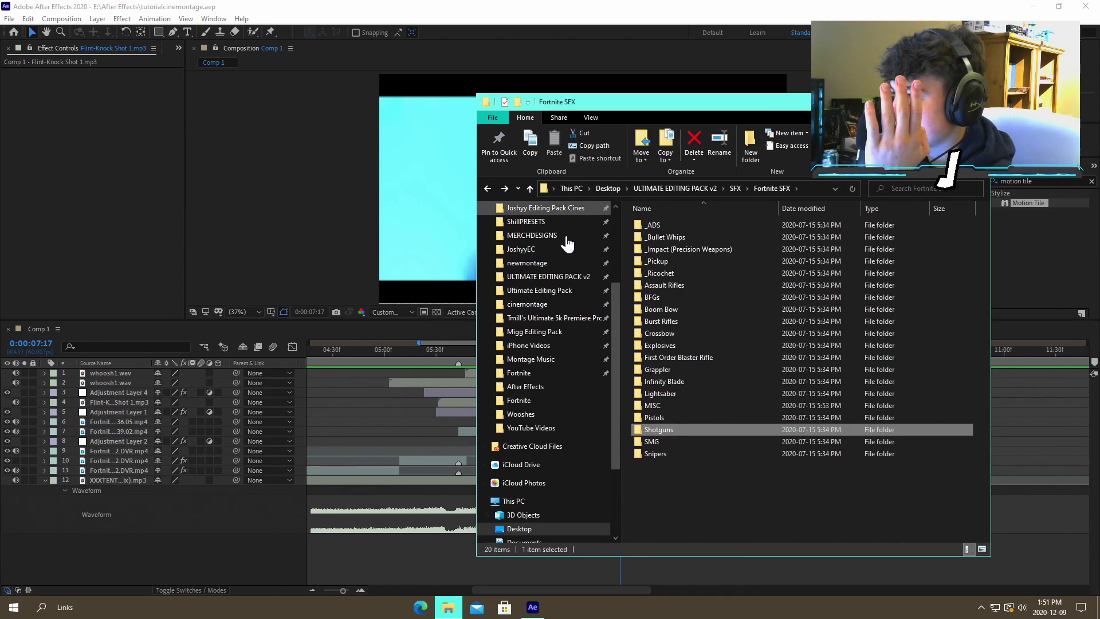
pyautogui.click(486, 189)
# Open the Whoosh SFX folder and add Whoosh for Kills to the top of the After Effects timeline
pyautogui.doubleClick(659, 248)
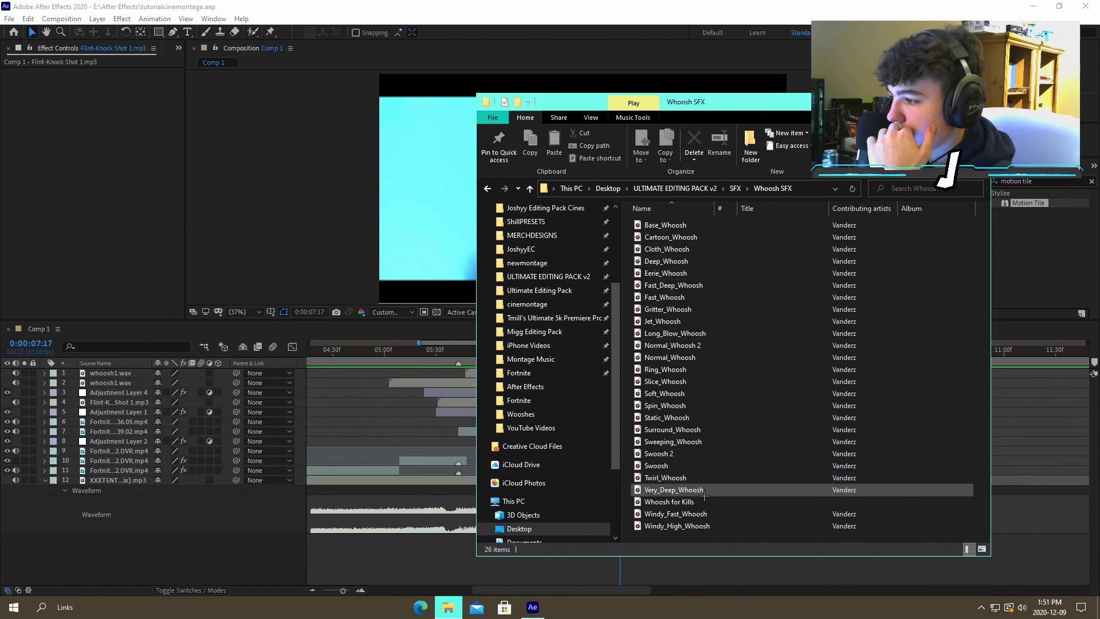
pyautogui.moveTo(669, 501); pyautogui.dragTo(1035, 453)
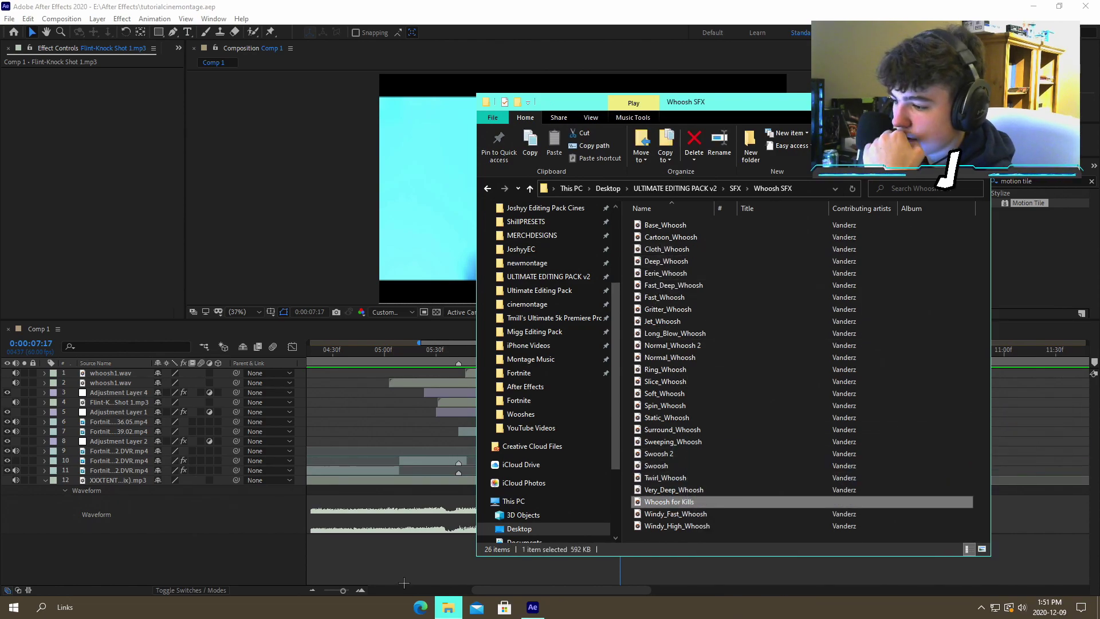
pyautogui.click(319, 594)
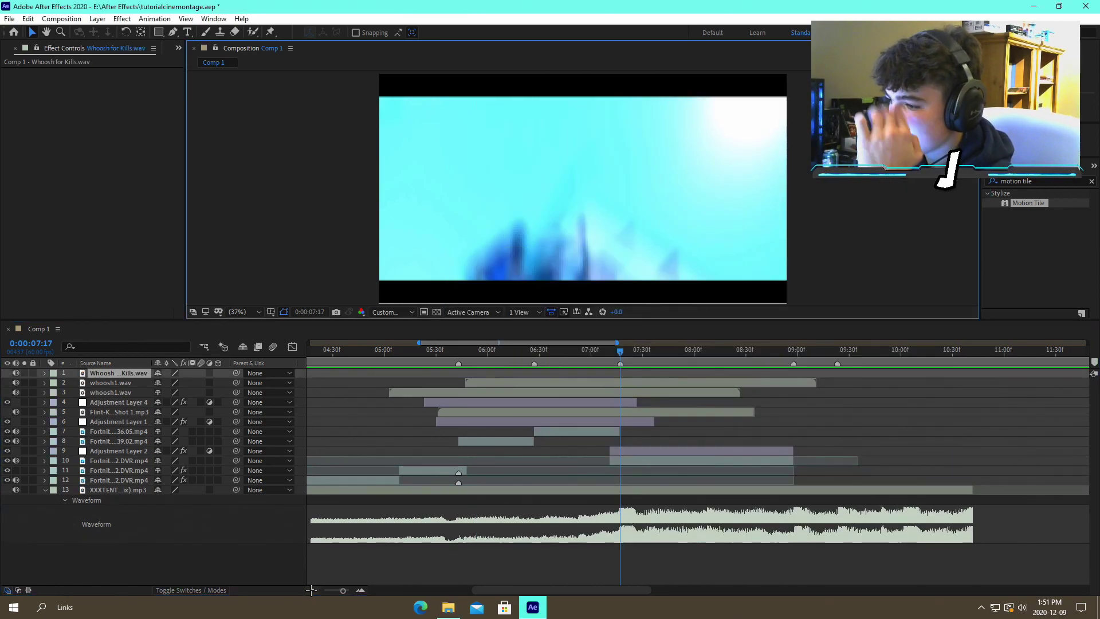
# Show the Whoosh for Kills waveform, align its peak with the 0:00:07:17 marker and save the project
pyautogui.click(311, 589)
pyautogui.click(311, 589)
pyautogui.click(311, 588)
pyautogui.moveTo(391, 374); pyautogui.dragTo(523, 383)
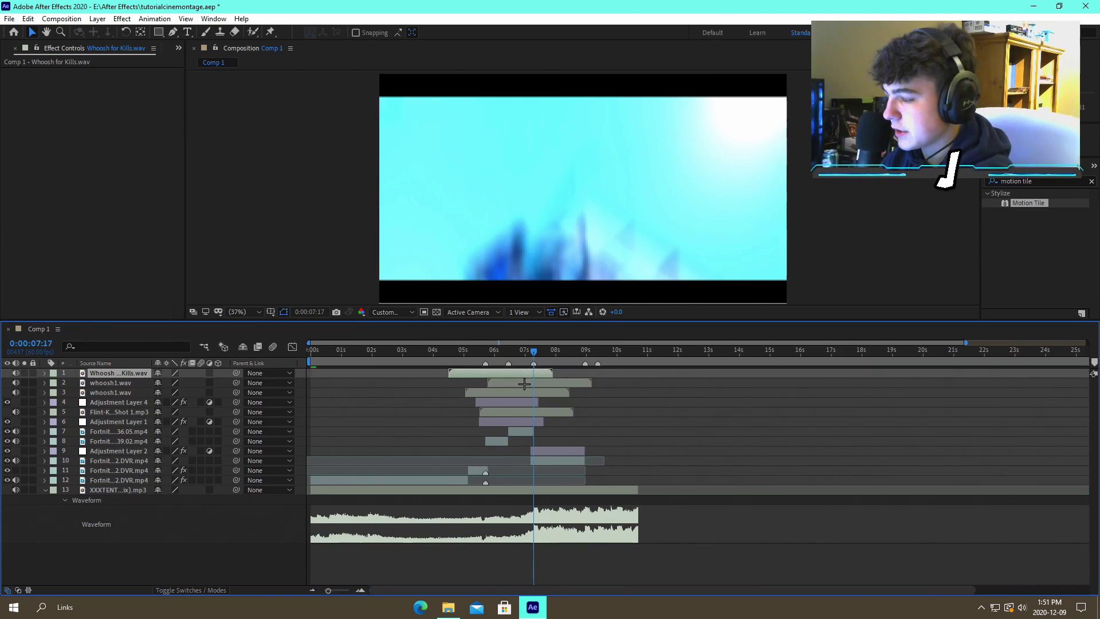
pyautogui.press('l')
pyautogui.press('l')
pyautogui.click(361, 590)
pyautogui.click(361, 590)
pyautogui.moveTo(467, 375); pyautogui.dragTo(725, 386)
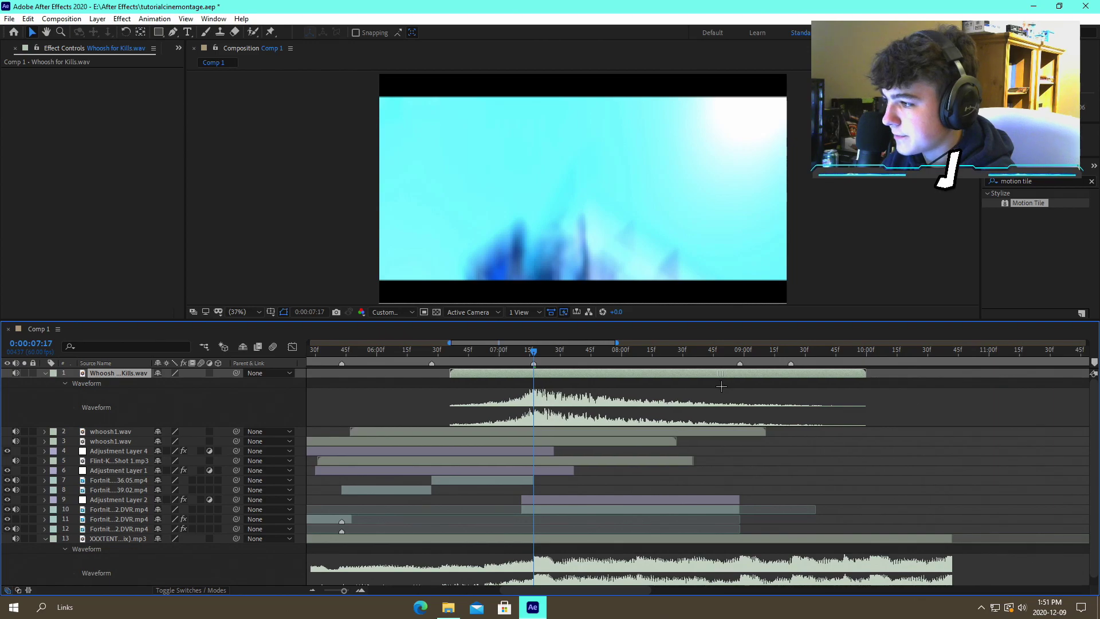
pyautogui.hotkey('ctrl', 's')
# Collapse the Whoosh for Kills layer and preview the whooshes from 0:00:05:53
pyautogui.click(45, 373)
pyautogui.moveTo(462, 351); pyautogui.dragTo(380, 350)
pyautogui.click(870, 417)
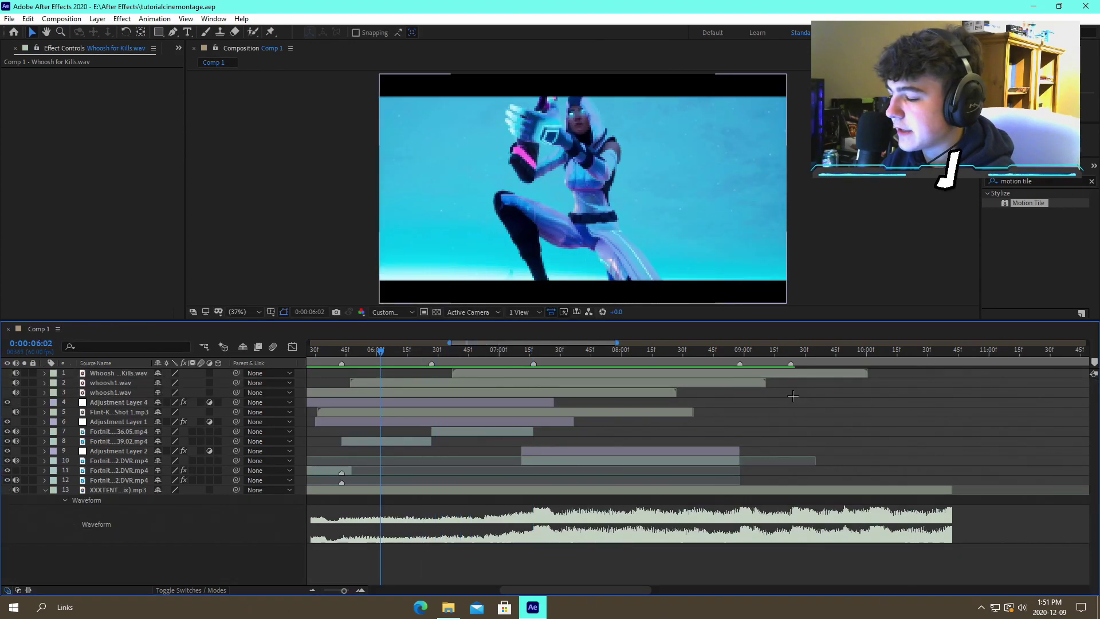
pyautogui.click(312, 590)
pyautogui.moveTo(381, 351); pyautogui.dragTo(372, 350)
pyautogui.press('space')
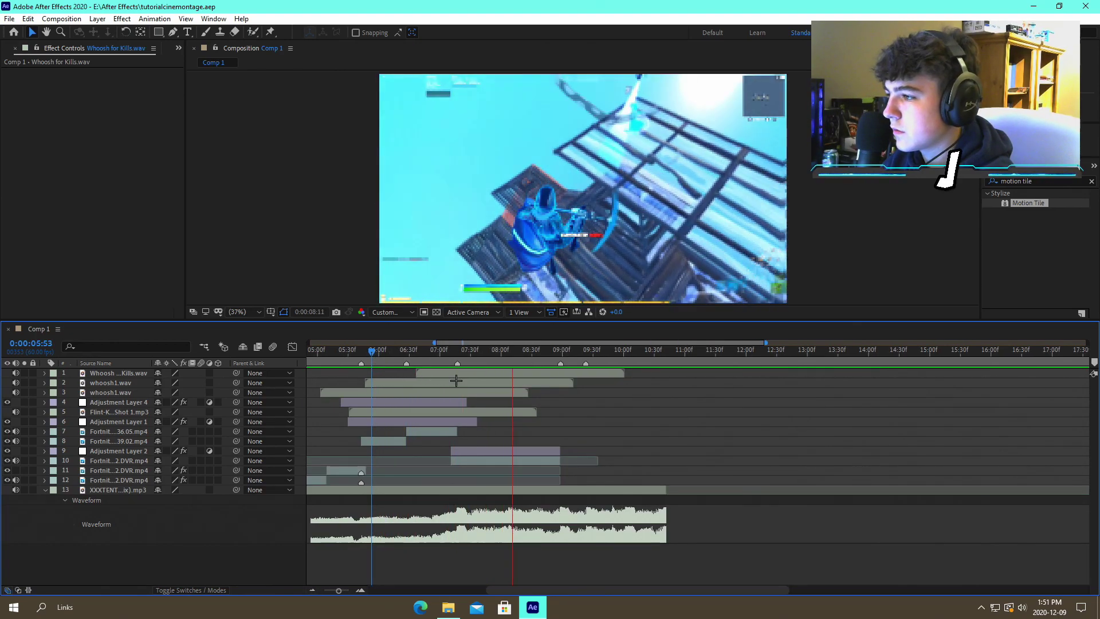
pyautogui.press('space')
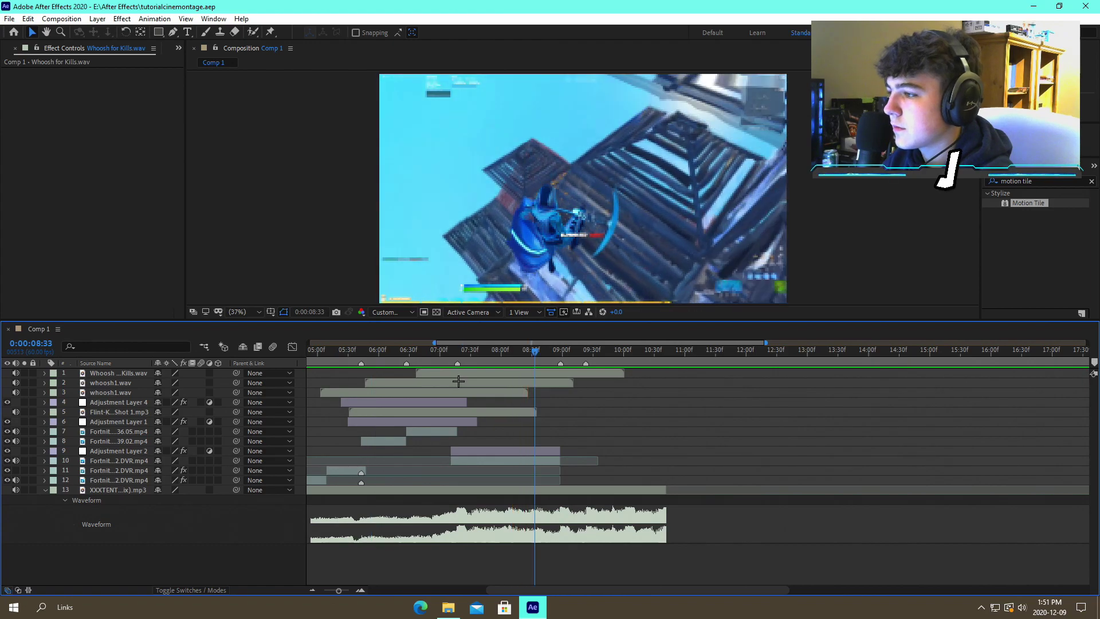
# Place the playhead exactly at the 0:00:08:58 marker, where the last gameplay clip ends
pyautogui.moveTo(535, 353); pyautogui.dragTo(559, 363)
pyautogui.click(362, 586)
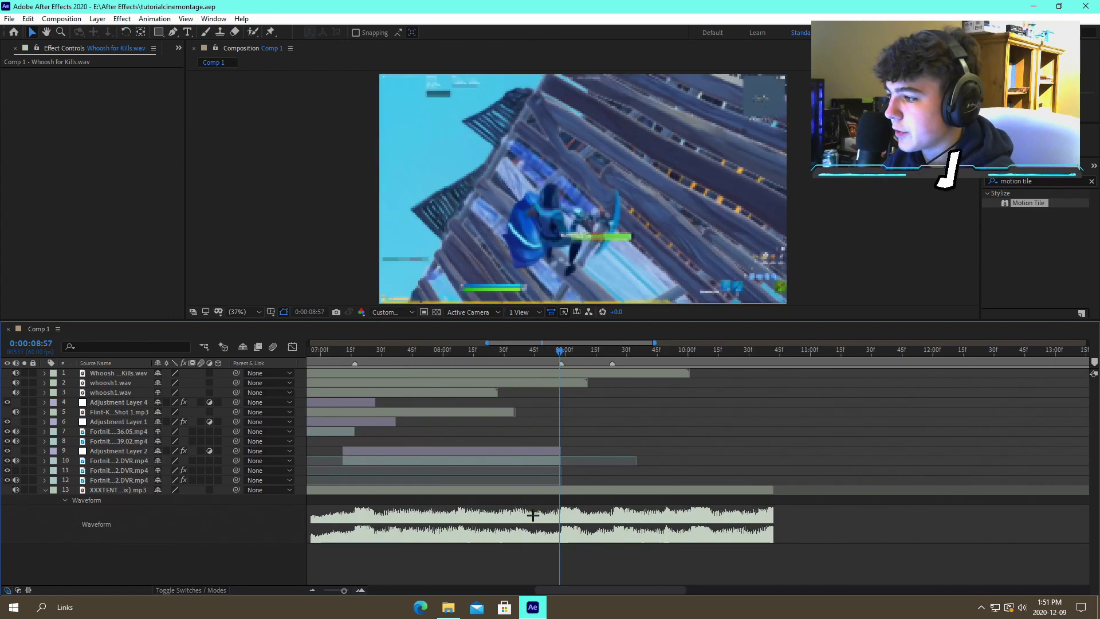
pyautogui.click(361, 589)
pyautogui.click(360, 589)
pyautogui.moveTo(561, 354); pyautogui.dragTo(566, 354)
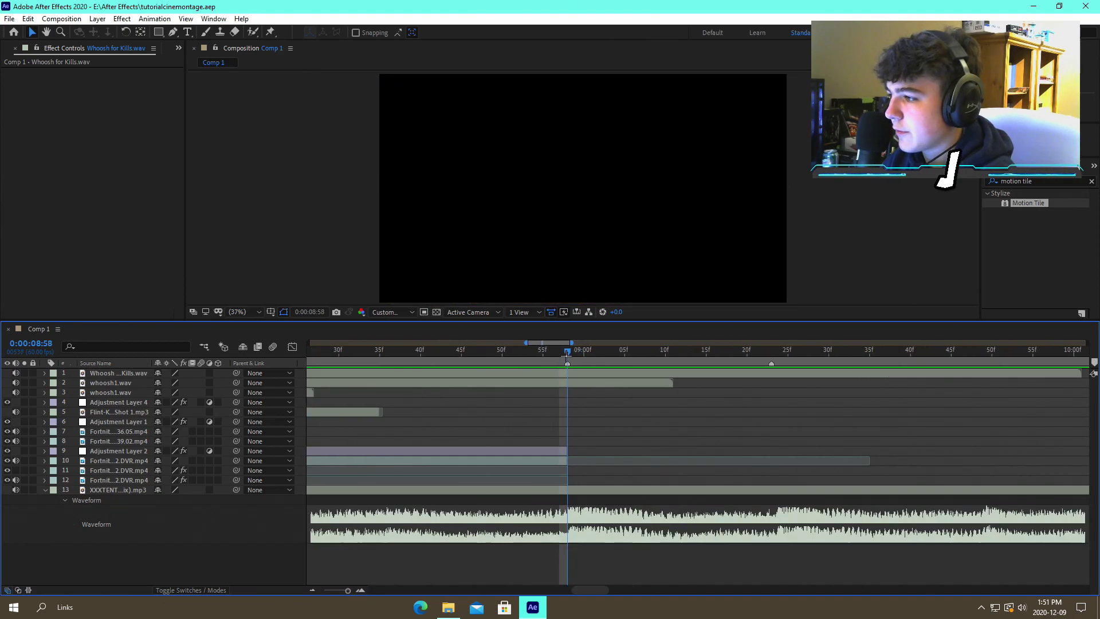
pyautogui.click(312, 590)
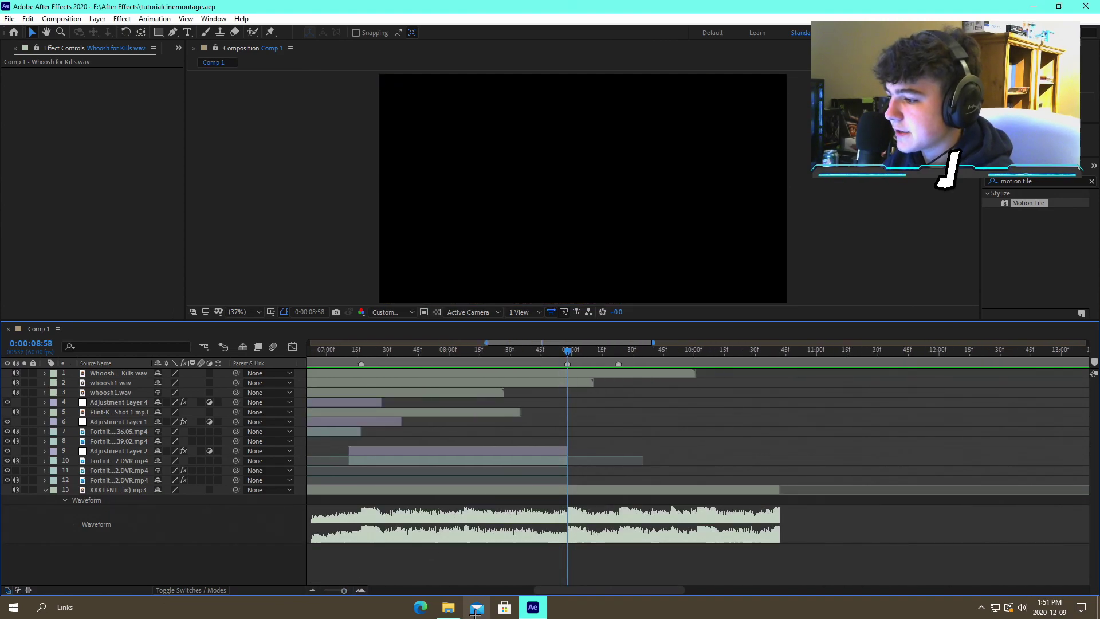
# Switch to File Explorer, open the Fortnite recordings folder and play the clip 2020.12.09 - 13.24.36.05
pyautogui.click(448, 607)
pyautogui.scroll(4, 548, 300)
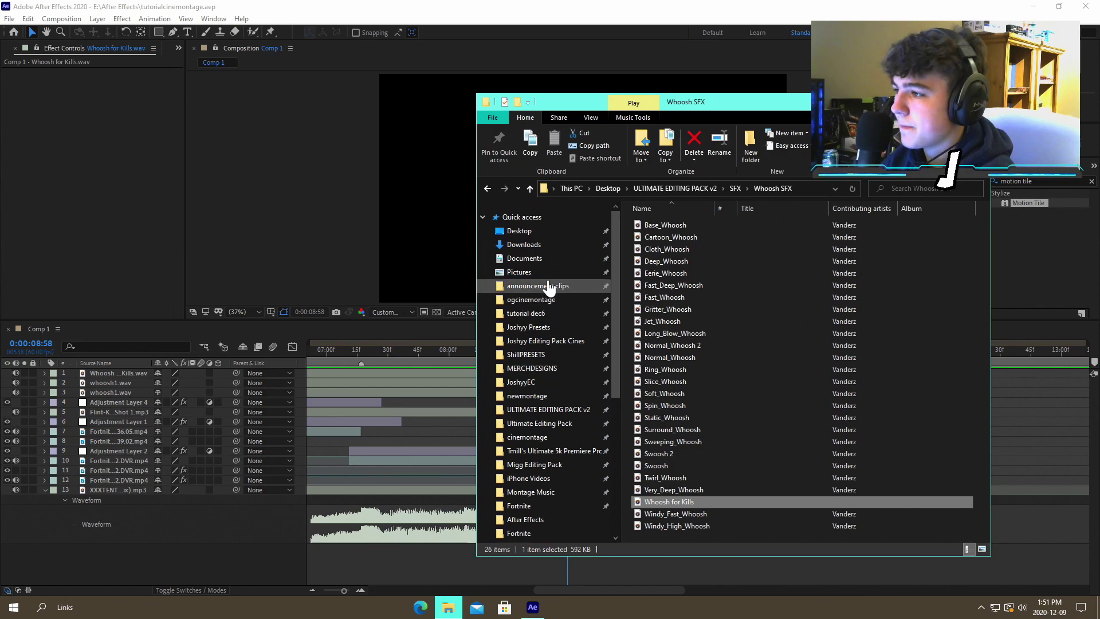
pyautogui.scroll(-3, 550, 303)
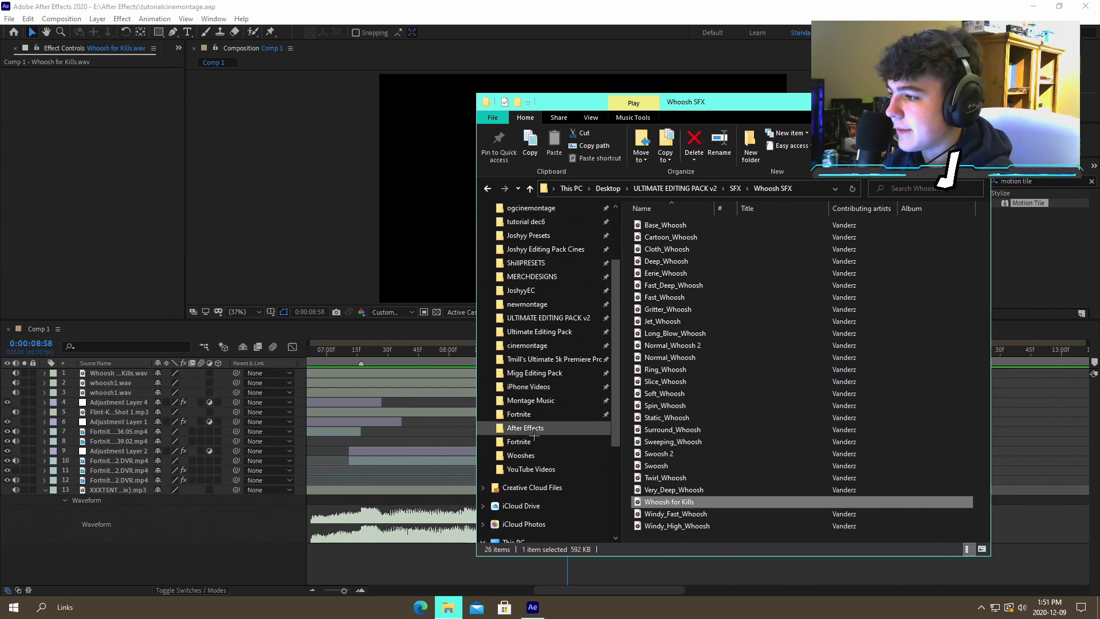
pyautogui.click(550, 442)
pyautogui.scroll(-10, 775, 462)
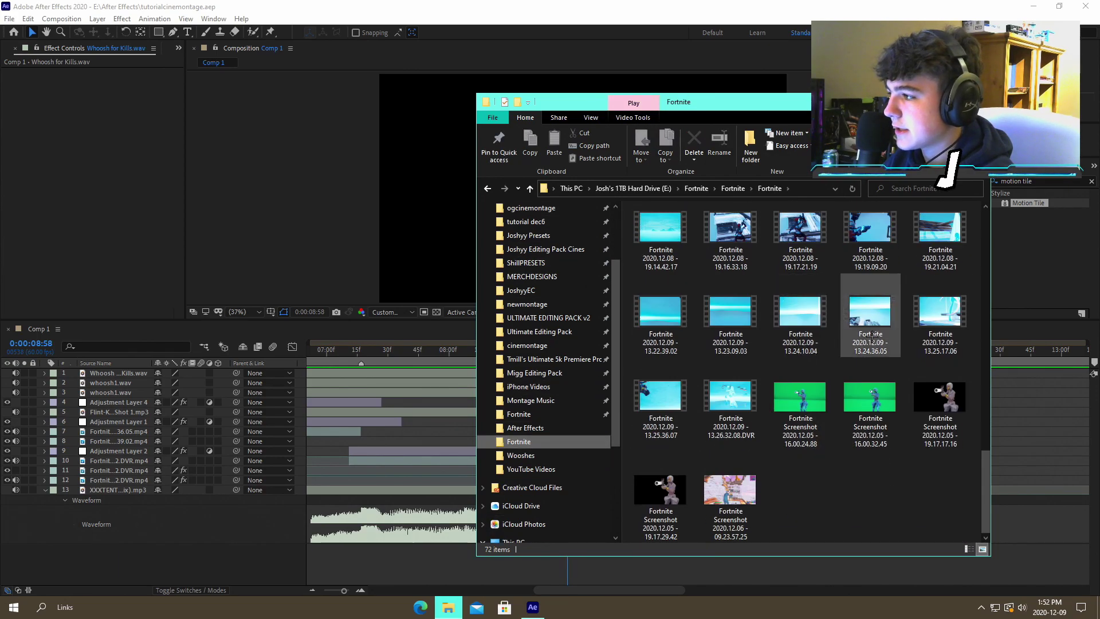
pyautogui.doubleClick(870, 318)
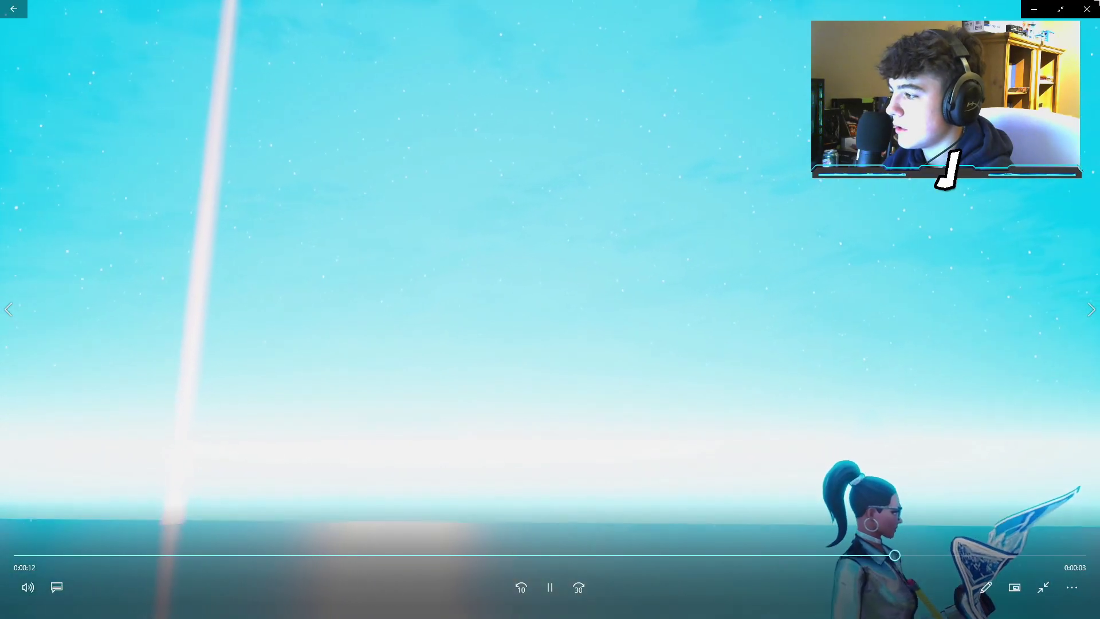
# Preview the recording 2020.12.09 - 13.25.17.06 and add it to Comp 1 directly above Adjustment Layer 2
pyautogui.hotkey('alt', 'F4')
pyautogui.doubleClick(950, 316)
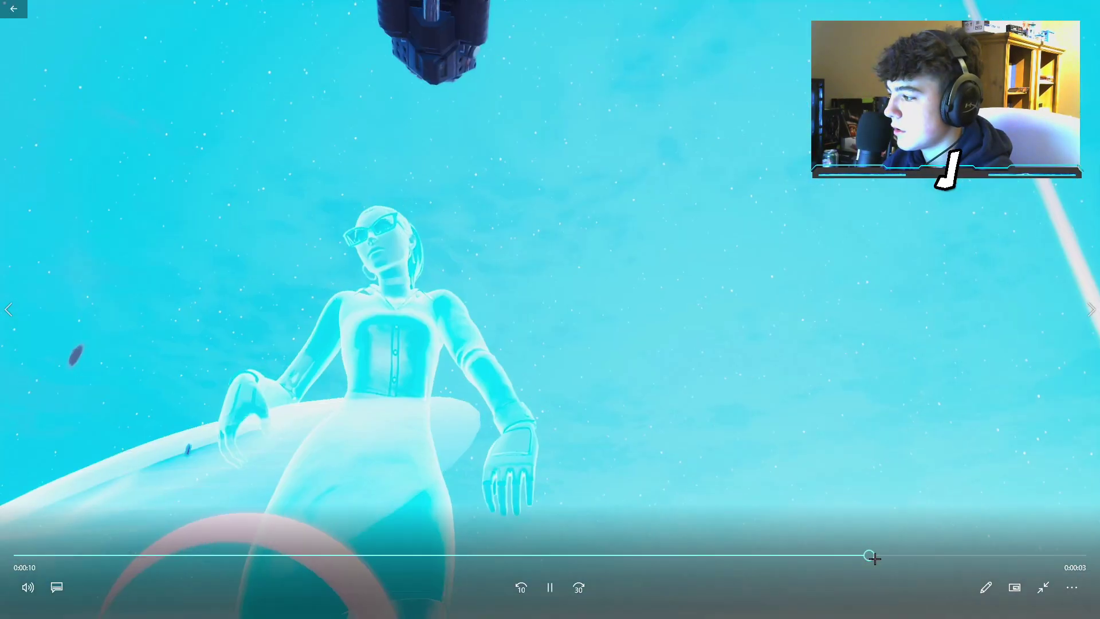
pyautogui.hotkey('alt', 'F4')
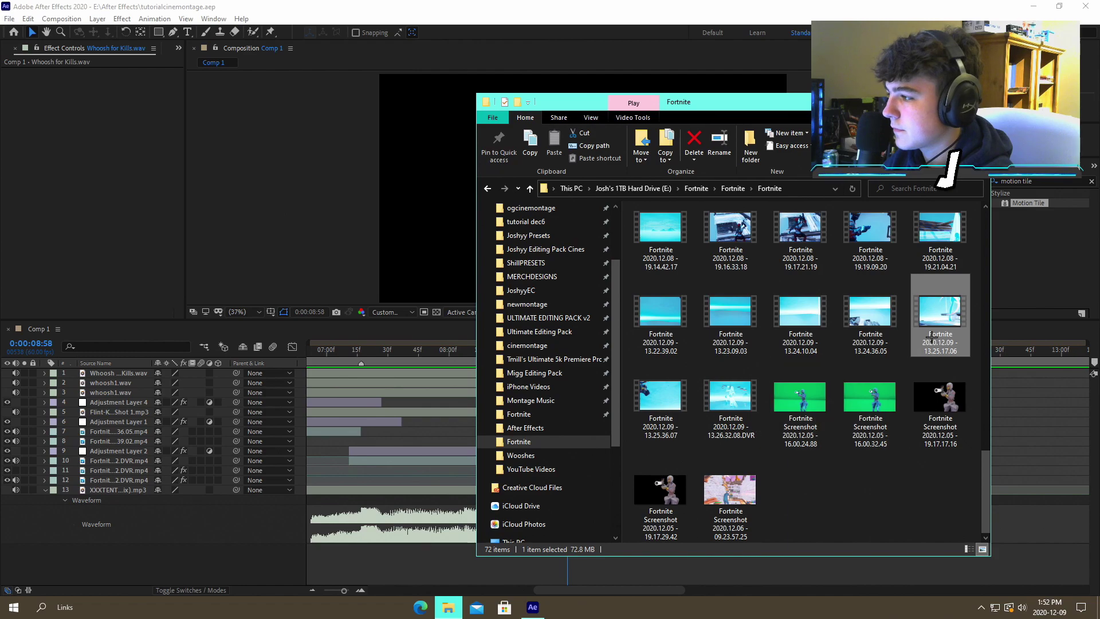
pyautogui.click(437, 510)
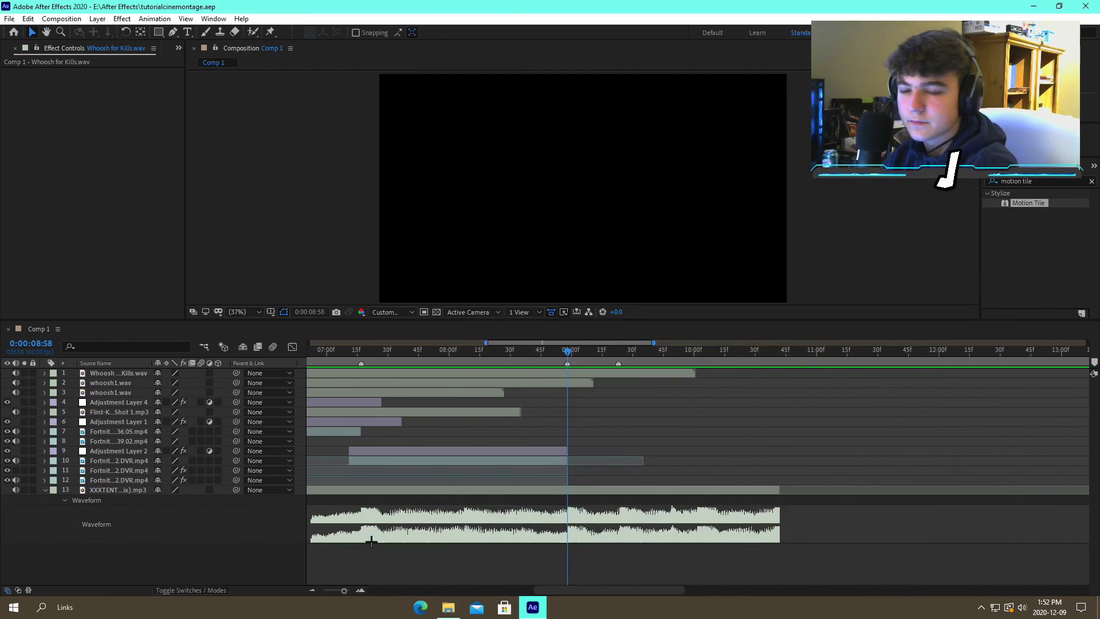
pyautogui.moveTo(343, 590); pyautogui.dragTo(313, 591)
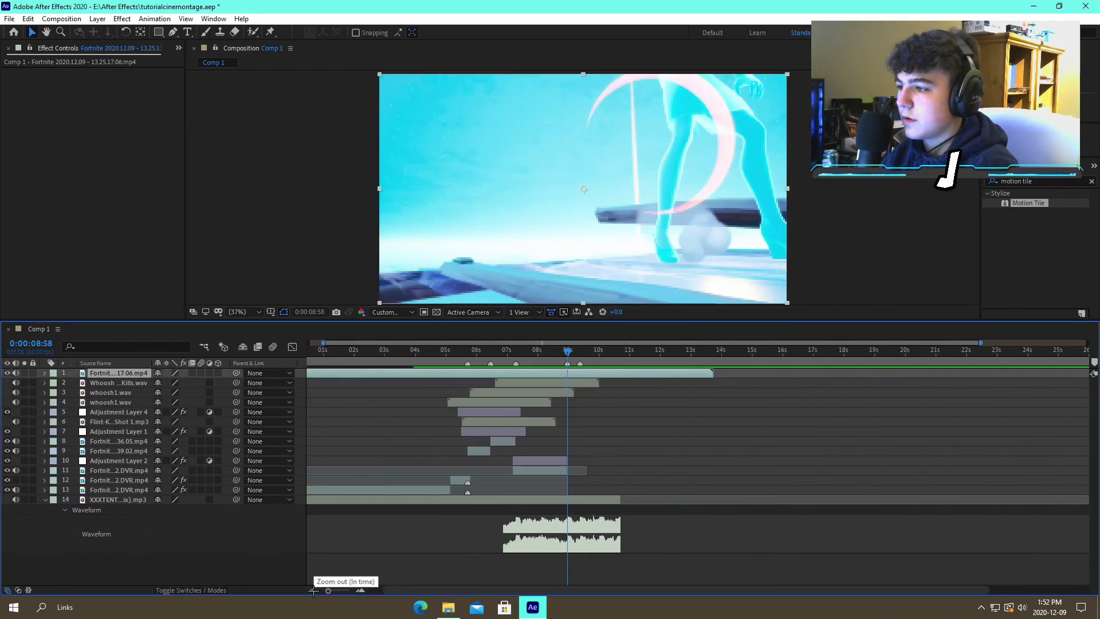
pyautogui.click(680, 439)
pyautogui.moveTo(153, 373); pyautogui.dragTo(136, 452)
# Split the 13.25.17.06 clip at 0:00:09:44 and delete the part before the cut
pyautogui.moveTo(568, 366)
pyautogui.mouseDown()
pyautogui.moveTo(604, 366)
pyautogui.moveTo(565, 365)
pyautogui.moveTo(579, 365)
pyautogui.moveTo(562, 352)
pyautogui.mouseUp()
pyautogui.click(583, 452)
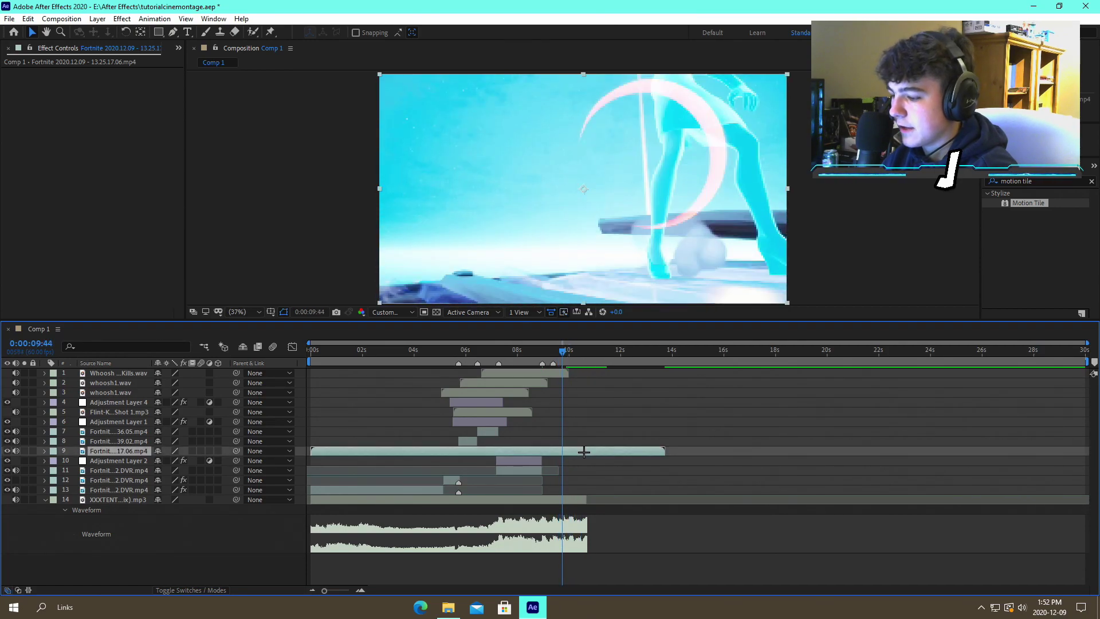
pyautogui.hotkey('ctrl', 'shift', 'd')
pyautogui.click(549, 460)
pyautogui.press('Delete')
# Play on to 0:00:11:58, split the 13.25.17.06 clip there and delete the remainder
pyautogui.press('space')
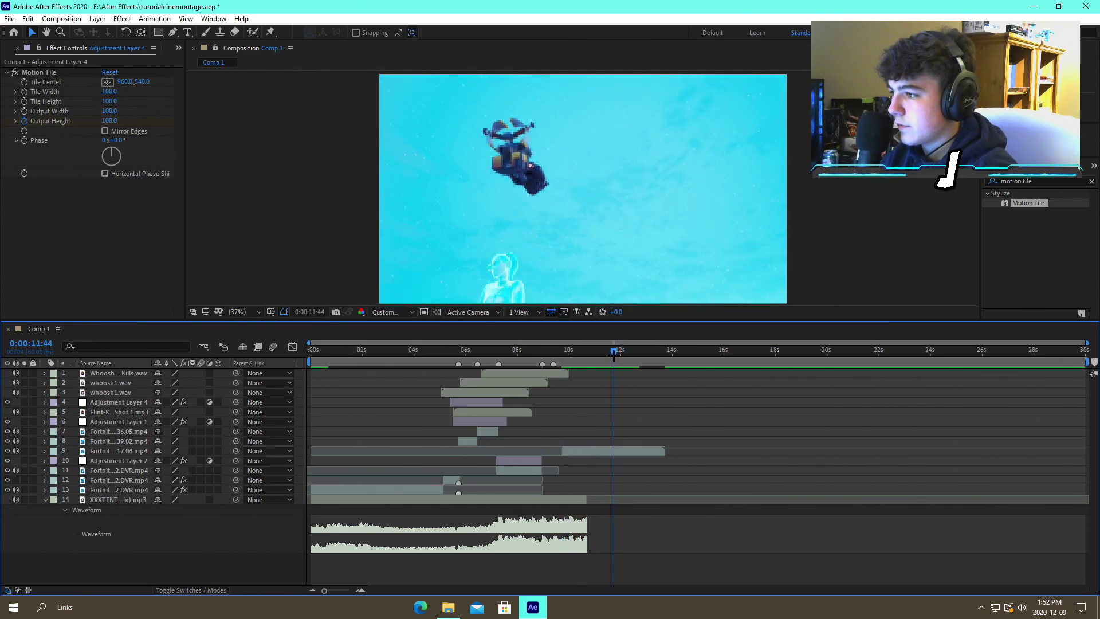
pyautogui.click(626, 450)
pyautogui.hotkey('ctrl', 'shift', 'd')
pyautogui.press('Delete')
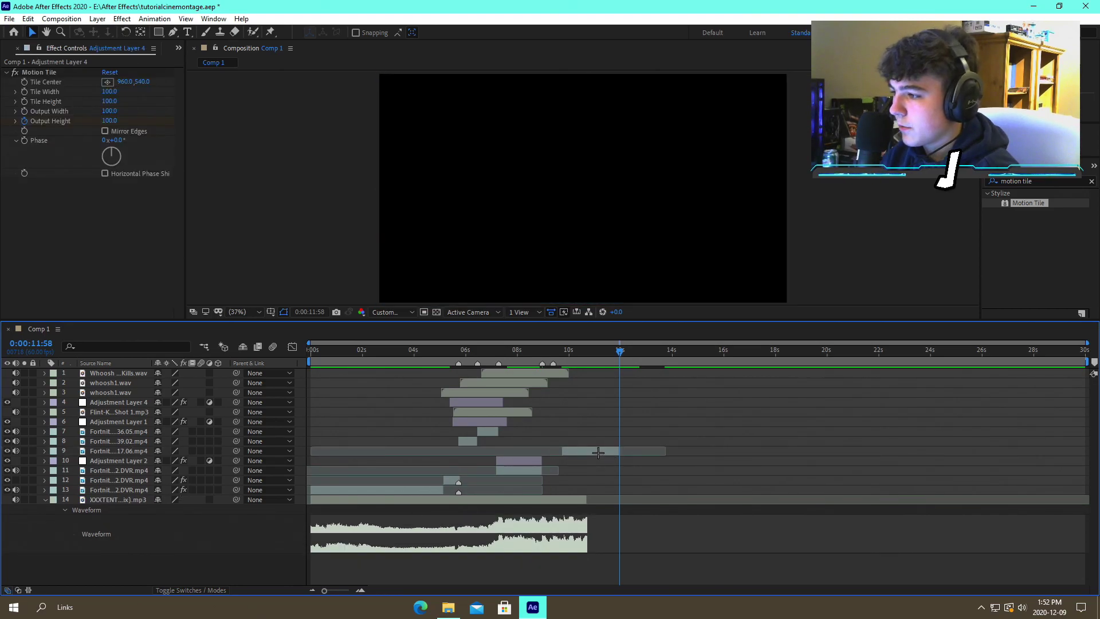
# Move the trimmed 13.25.17.06 clip so it starts exactly at the 0:00:08:58 marker and save the project
pyautogui.moveTo(598, 453); pyautogui.dragTo(576, 451)
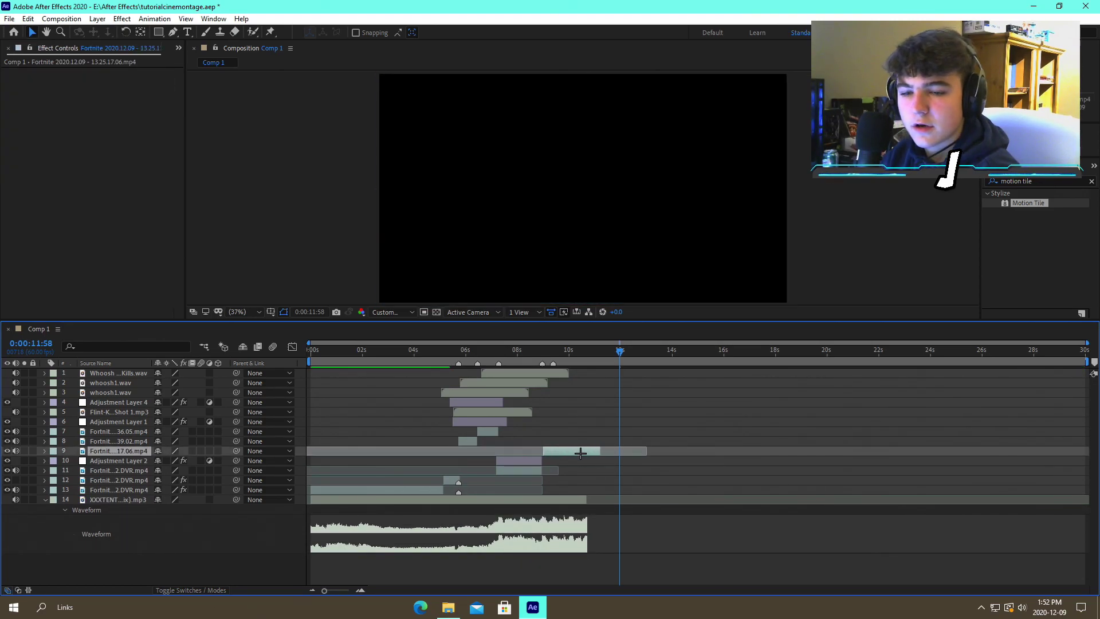
pyautogui.click(360, 590)
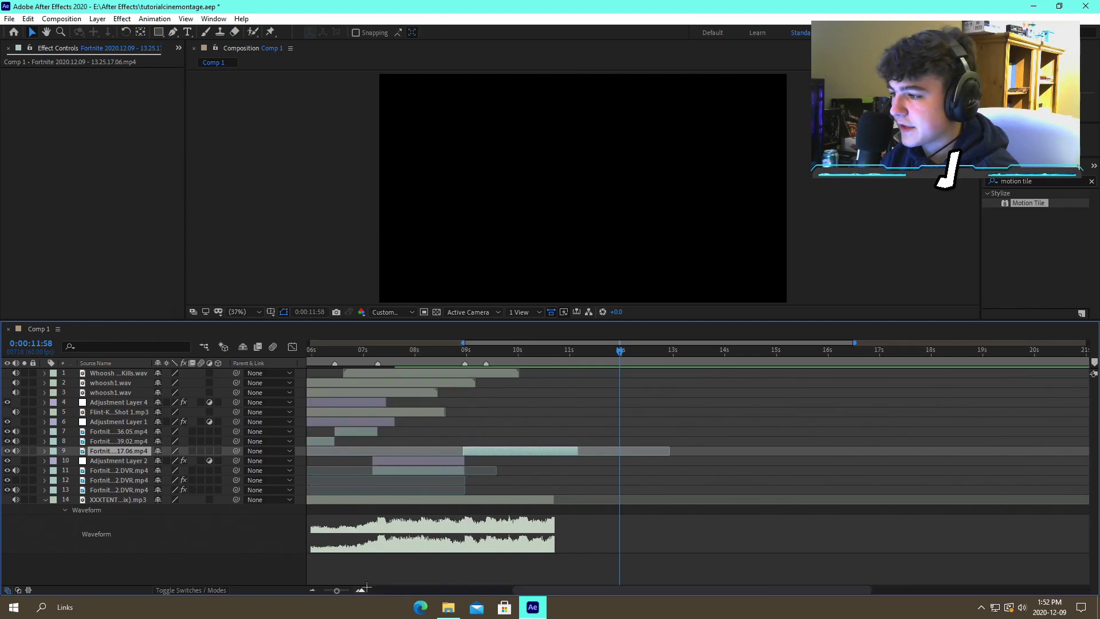
pyautogui.click(559, 409)
pyautogui.click(465, 352)
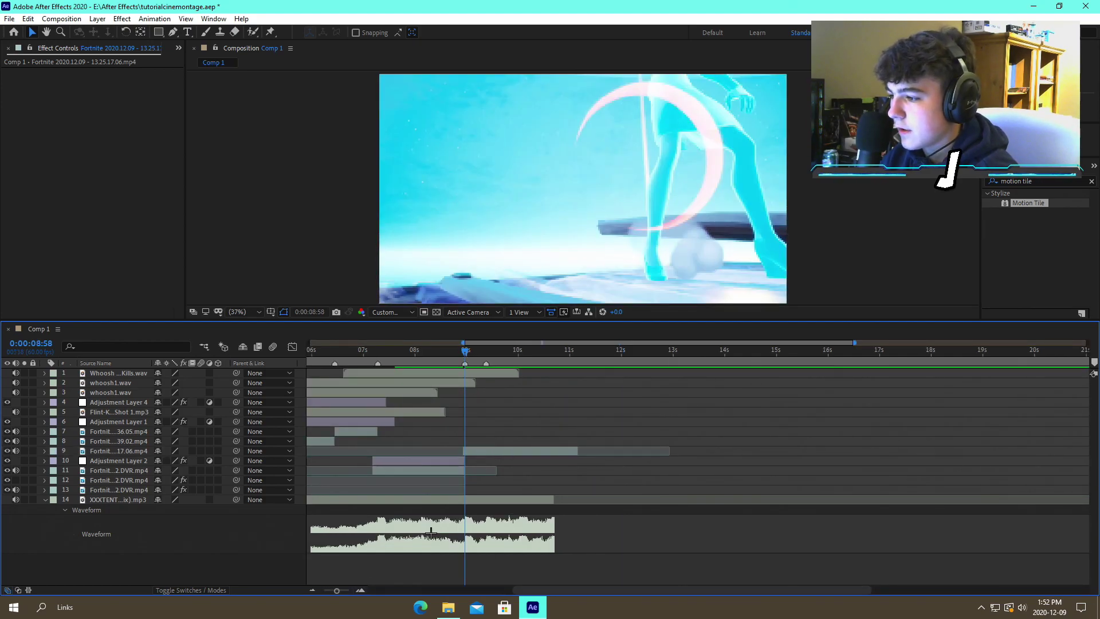
pyautogui.click(361, 589)
pyautogui.click(361, 588)
pyautogui.moveTo(484, 451); pyautogui.dragTo(493, 449)
pyautogui.click(505, 434)
pyautogui.hotkey('ctrl', 's')
pyautogui.click(310, 590)
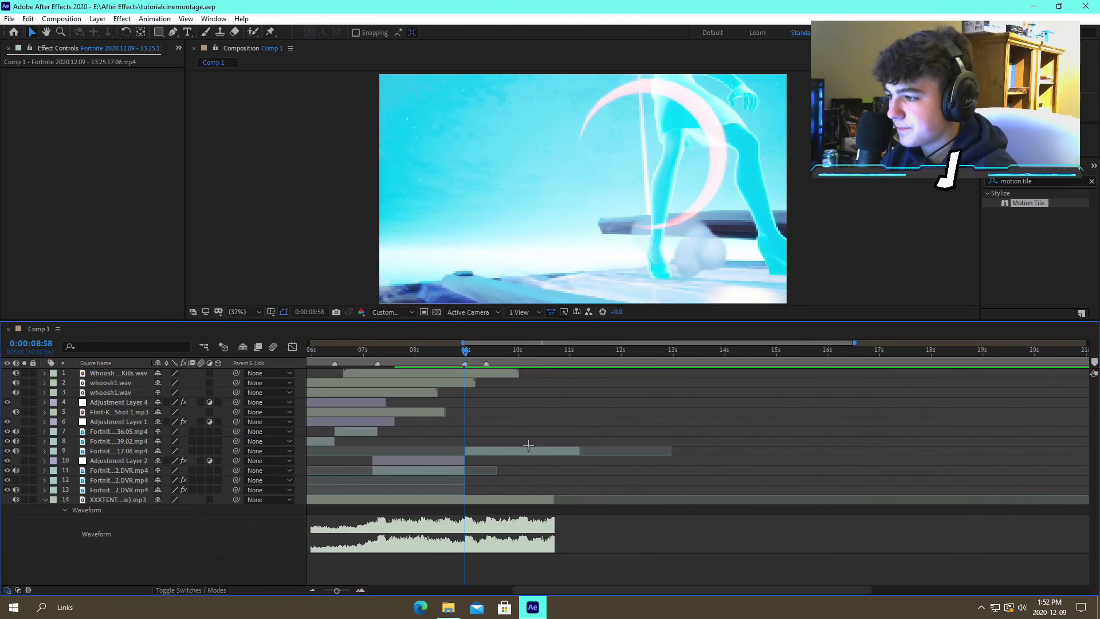
# Enable time remapping on the 13.25.17.06 clip, keyframe its end at 0:00:11:11 and move that keyframe to the 0:00:09:23 marker
pyautogui.rightClick(528, 451)
pyautogui.moveTo(590, 185)
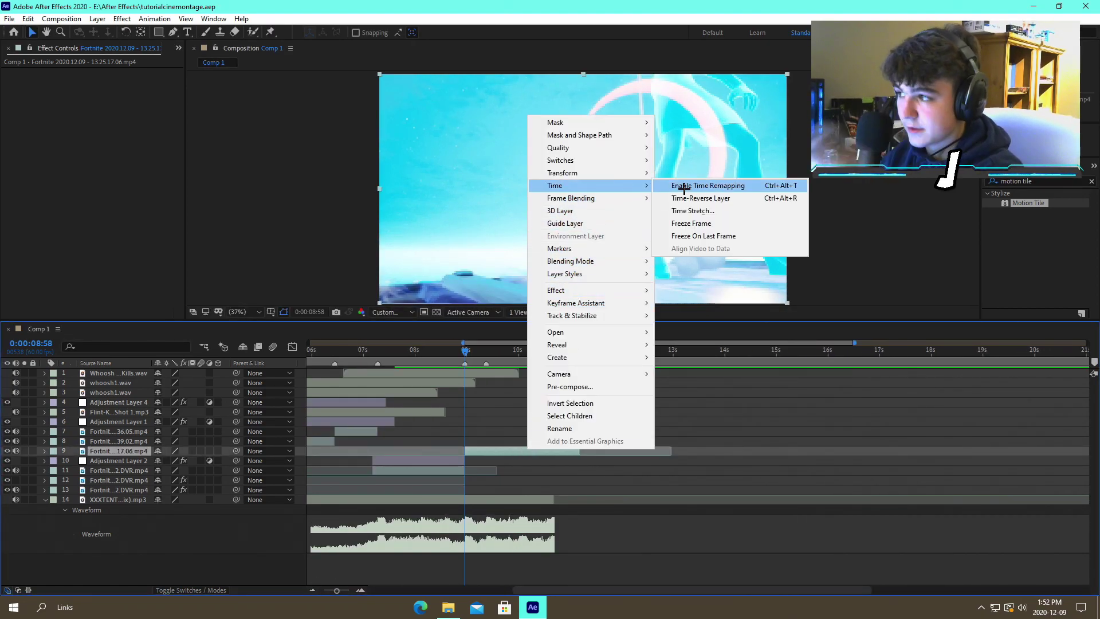
pyautogui.click(722, 185)
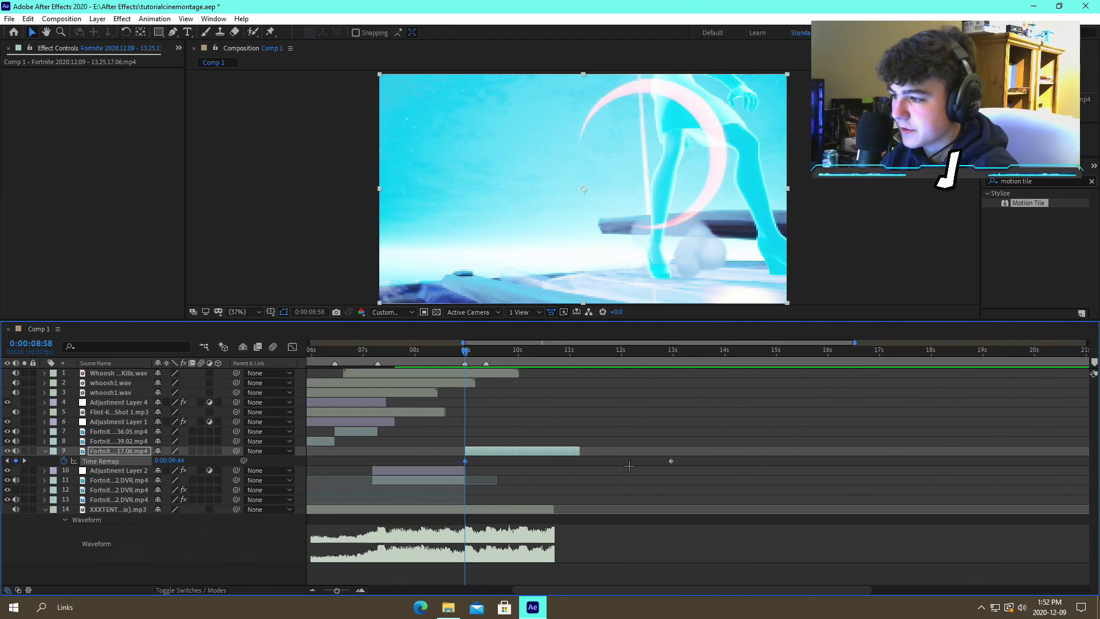
pyautogui.click(578, 353)
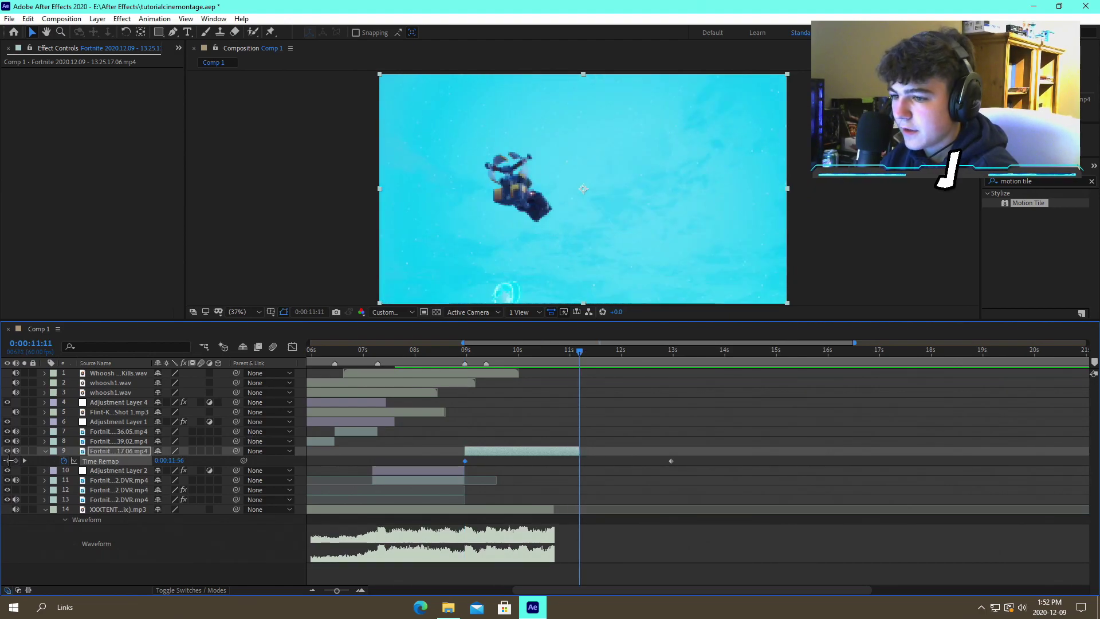
pyautogui.moveTo(582, 461); pyautogui.dragTo(486, 461)
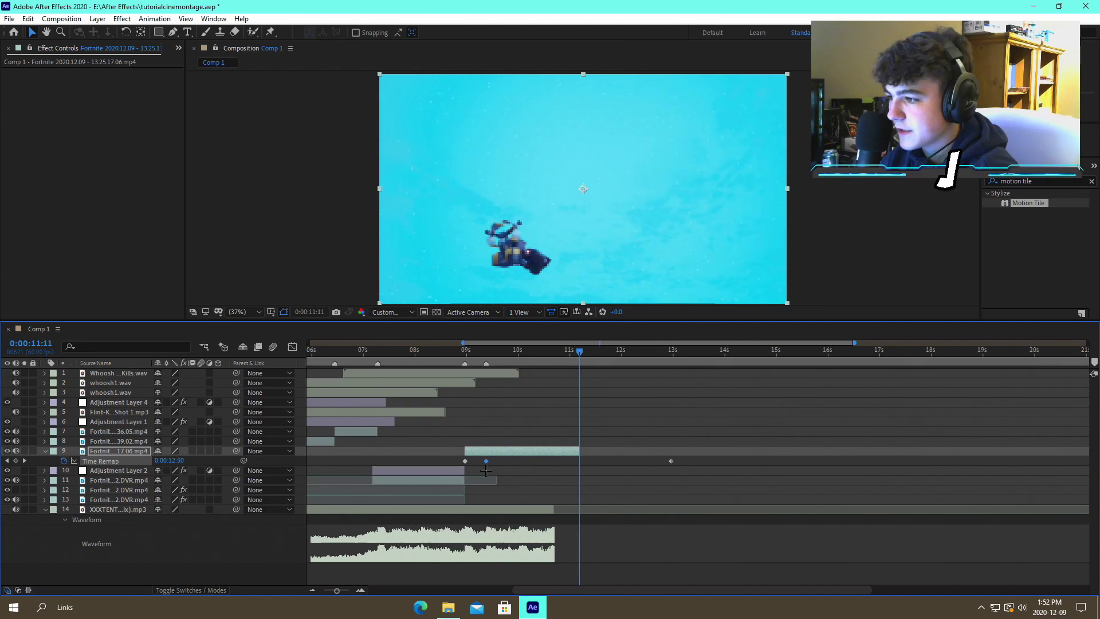
# Split the time-remapped 13.25.17.06 clip at the 0:00:09:23 marker and delete the part after it
pyautogui.moveTo(486, 353); pyautogui.dragTo(465, 351)
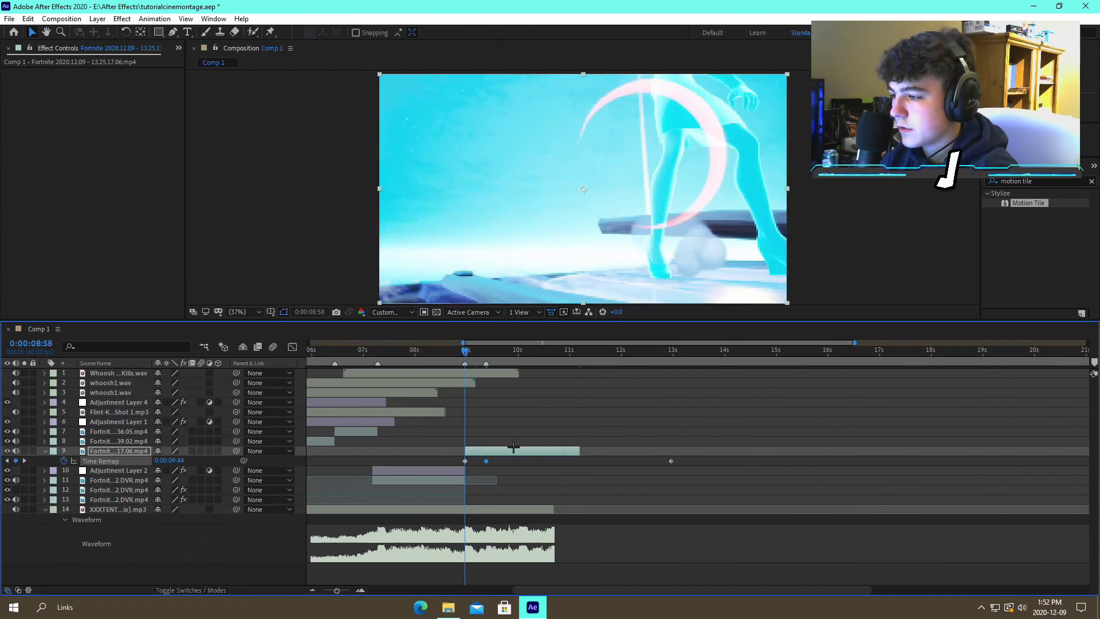
pyautogui.click(486, 353)
pyautogui.hotkey('ctrl', 'shift', 'd')
pyautogui.press('Delete')
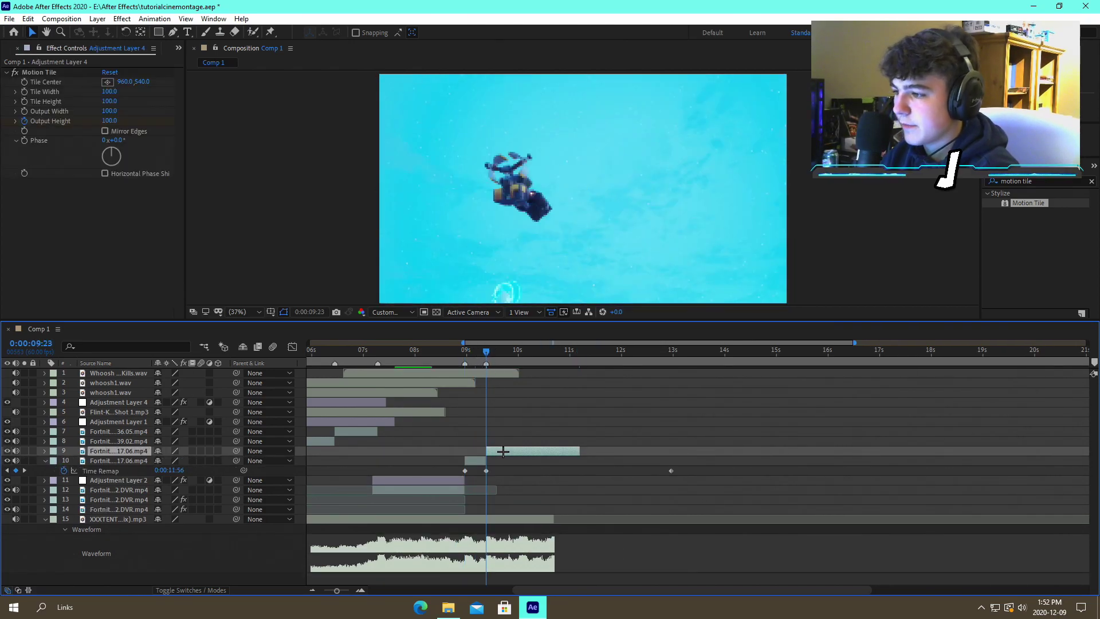
# Apply Easy Ease to the clip's first two Time Remap keyframes and show their curve in the Graph Editor
pyautogui.moveTo(505, 457); pyautogui.dragTo(457, 458)
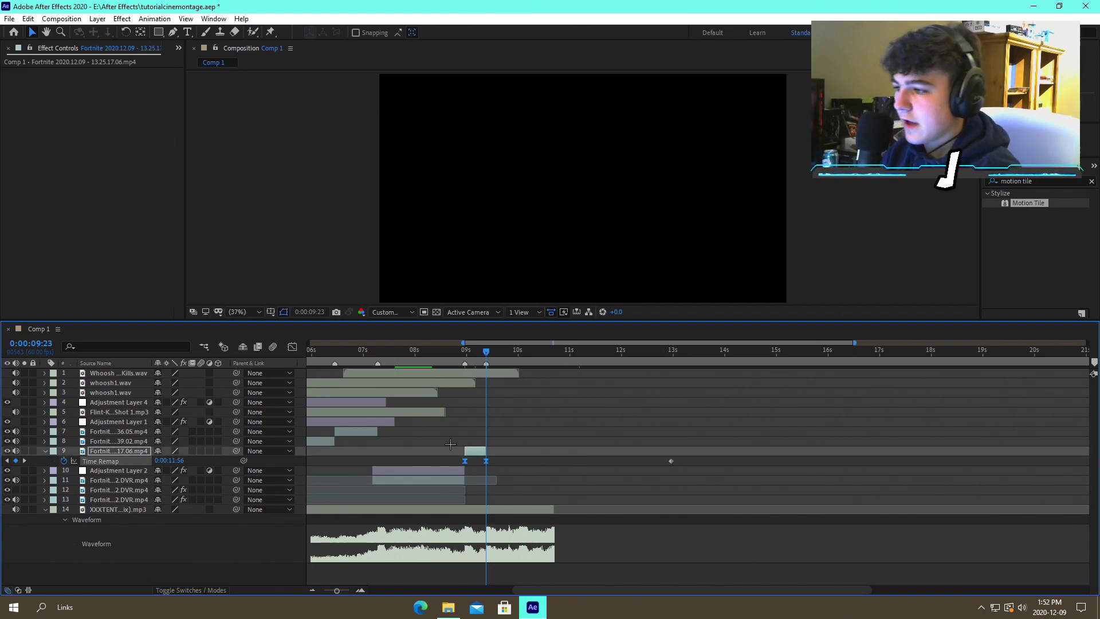
pyautogui.click(292, 347)
pyautogui.moveTo(345, 589); pyautogui.dragTo(354, 590)
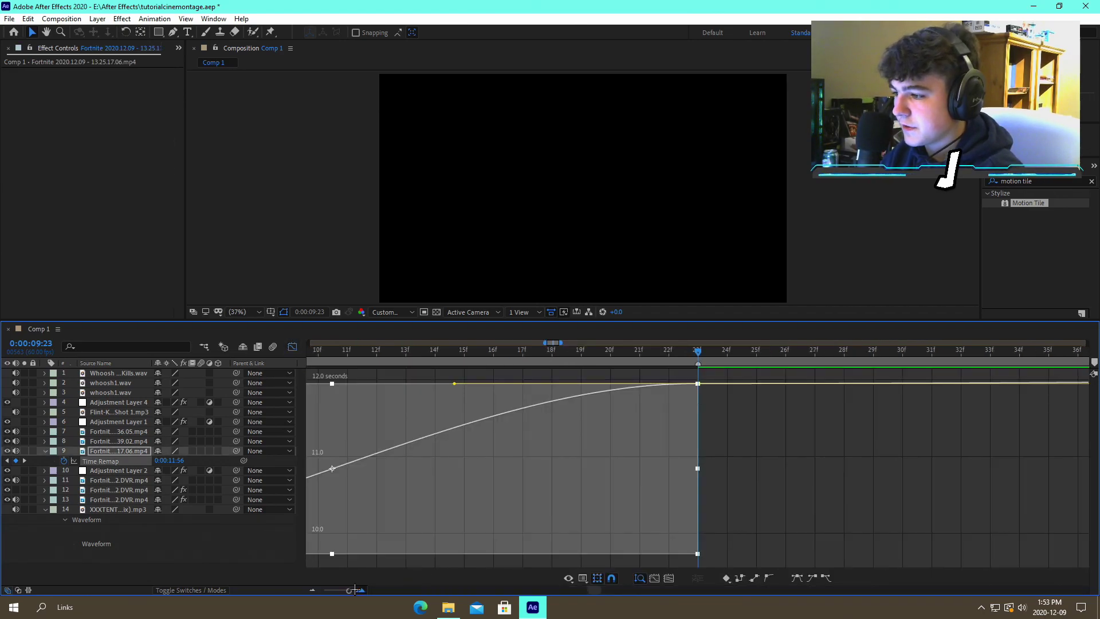
pyautogui.click(323, 591)
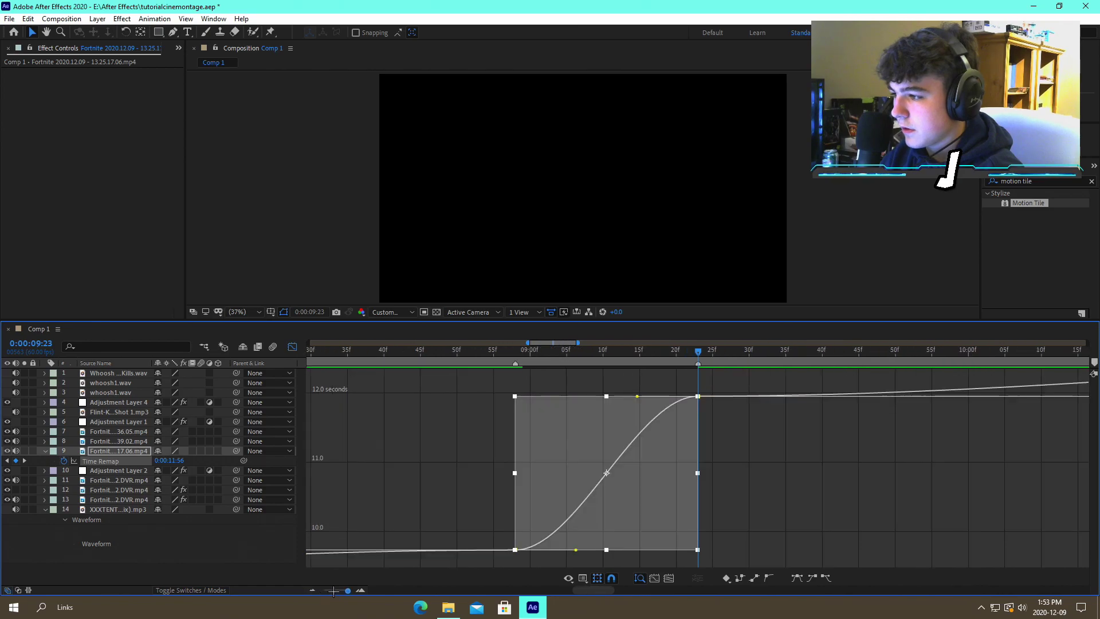
# Reshape the Time Remap curve so it rises steeply at both keyframes and flattens in the middle, and save the project
pyautogui.click(562, 561)
pyautogui.click(523, 550)
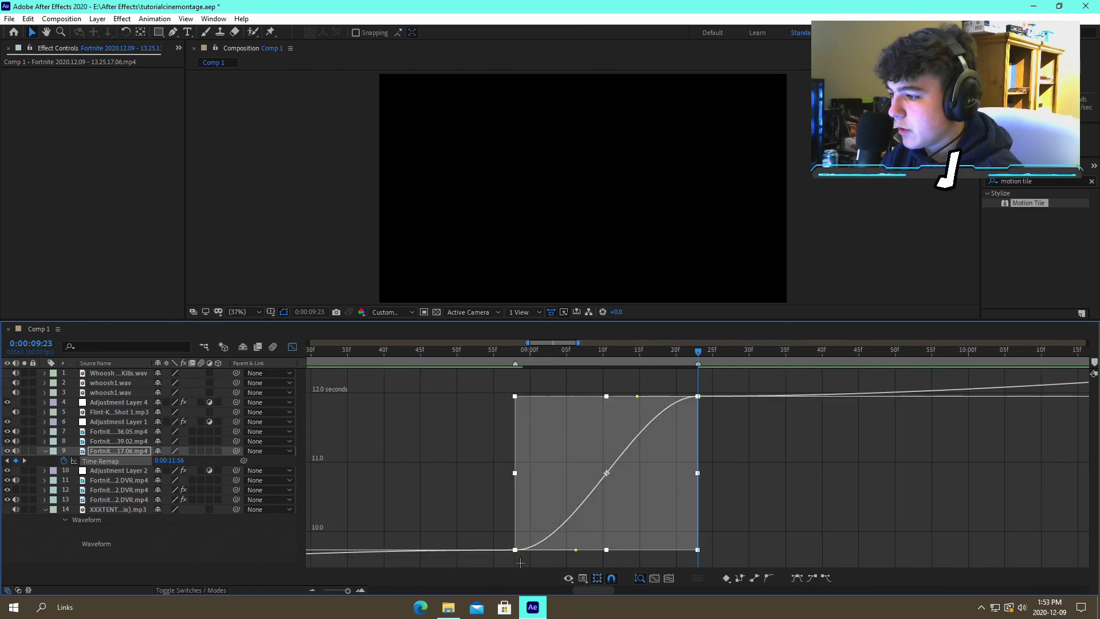
pyautogui.click(516, 550)
pyautogui.moveTo(575, 550); pyautogui.dragTo(475, 480)
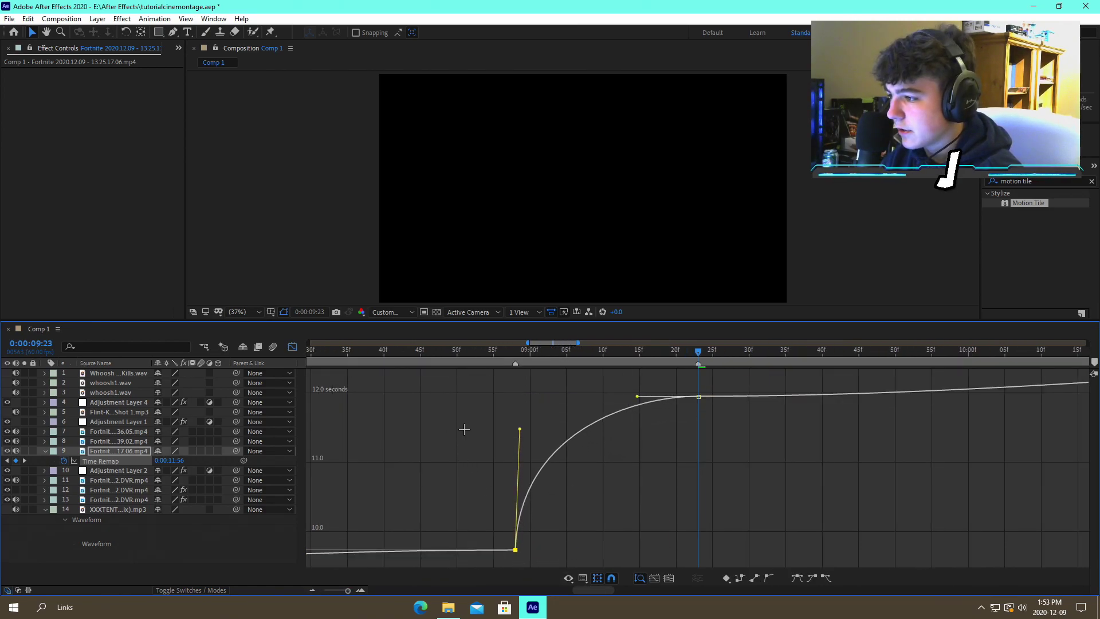
pyautogui.moveTo(637, 396); pyautogui.dragTo(712, 473)
pyautogui.click(712, 471)
pyautogui.hotkey('ctrl', 's')
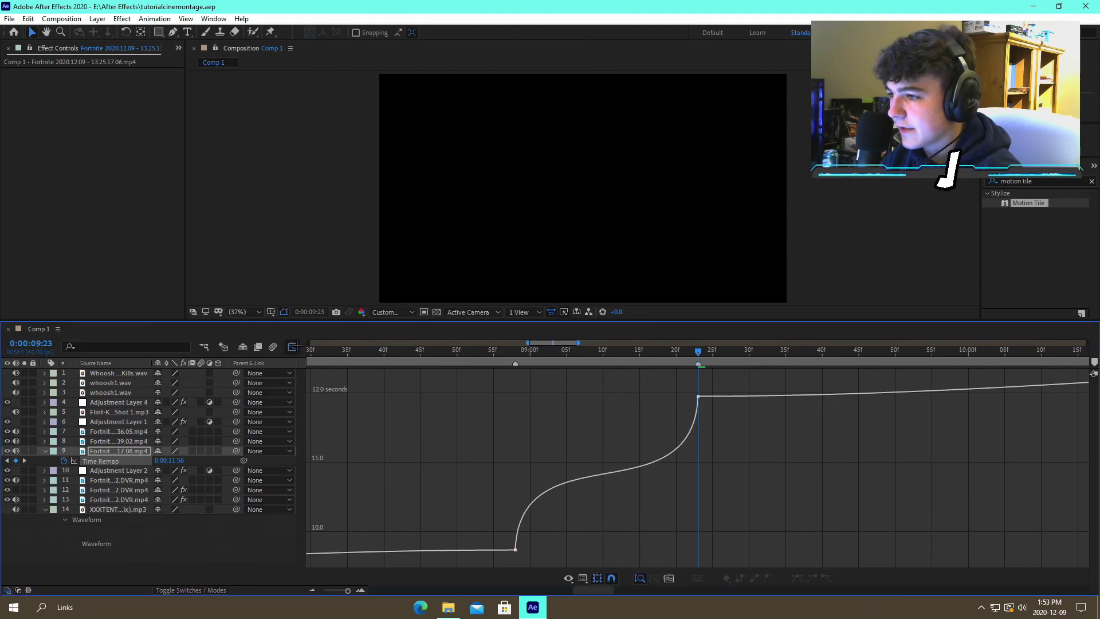
# Close the Graph Editor and preview the speed-ramped clip from shortly before the 0:00:08:58 marker
pyautogui.click(292, 347)
pyautogui.click(474, 365)
pyautogui.press('space')
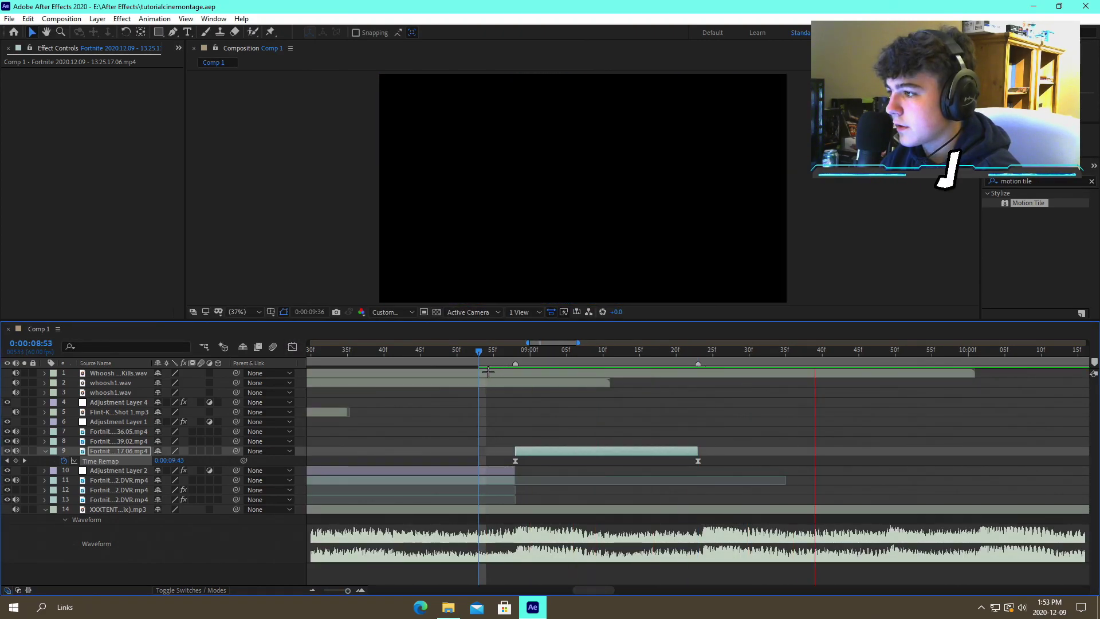
pyautogui.moveTo(499, 364); pyautogui.dragTo(433, 365)
pyautogui.press('space')
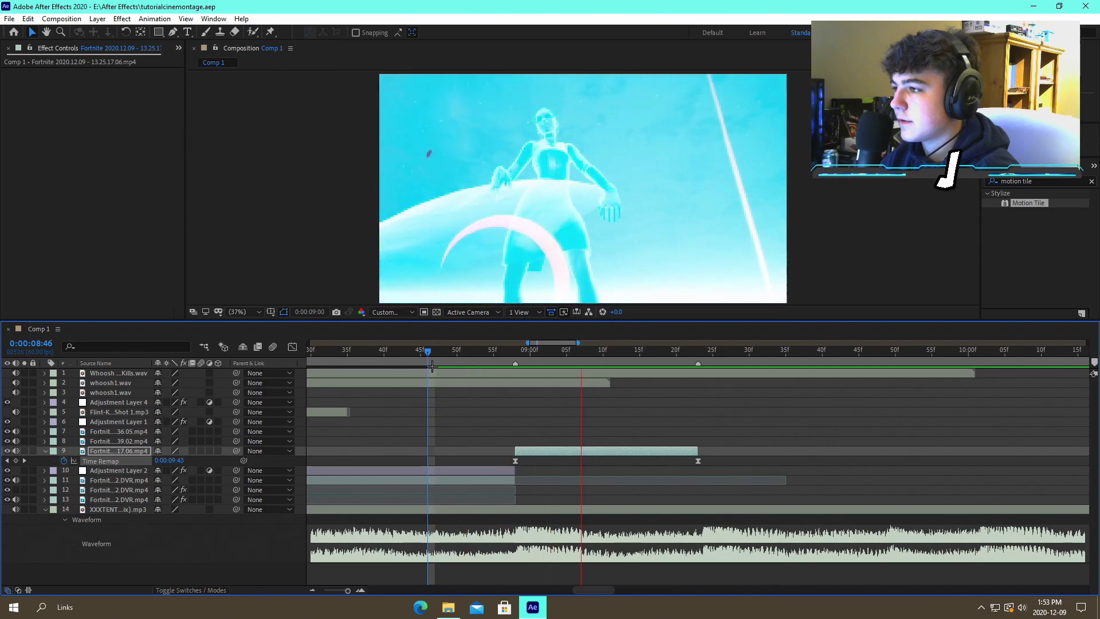
pyautogui.click(486, 353)
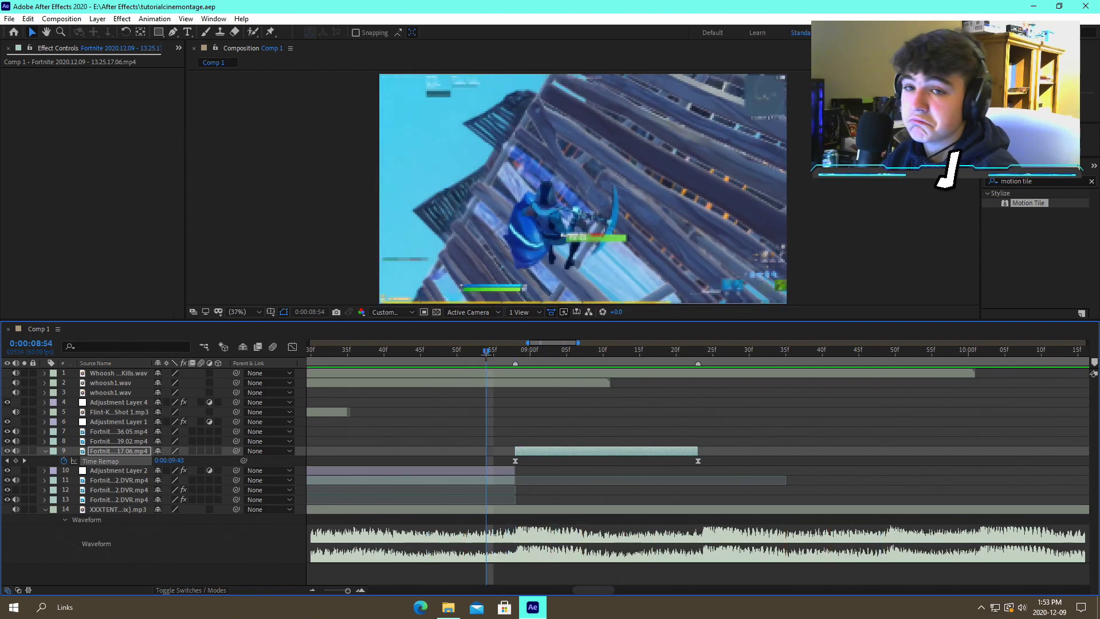
# Place the playhead exactly at the 0:00:09:23 marker, where the speed-ramped clip ends
pyautogui.click(307, 588)
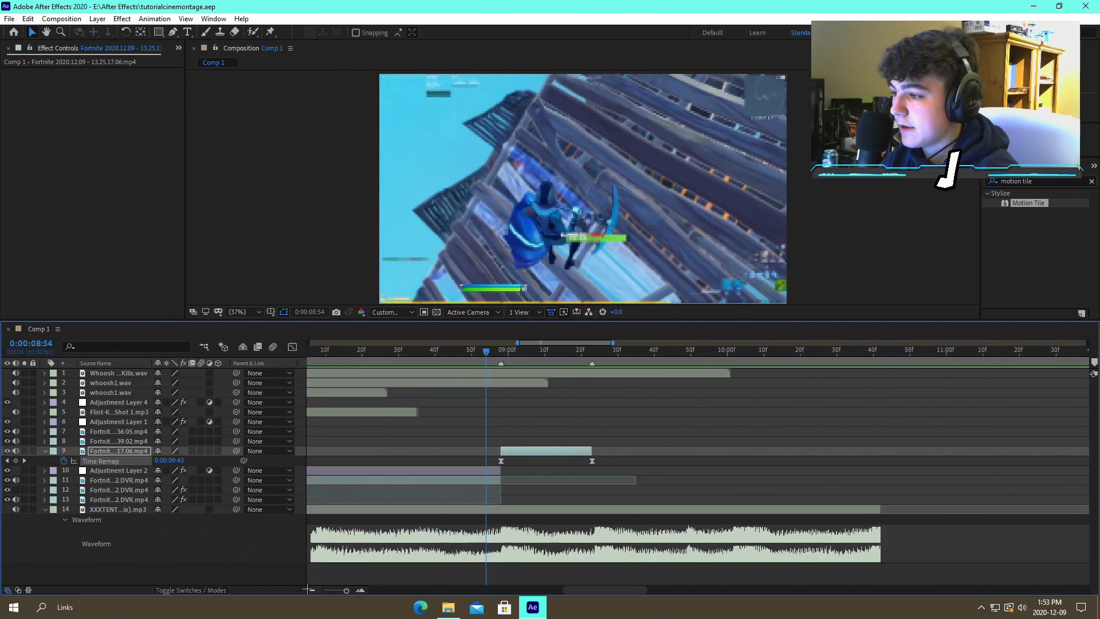
pyautogui.click(677, 442)
pyautogui.moveTo(487, 362); pyautogui.dragTo(593, 364)
pyautogui.click(360, 590)
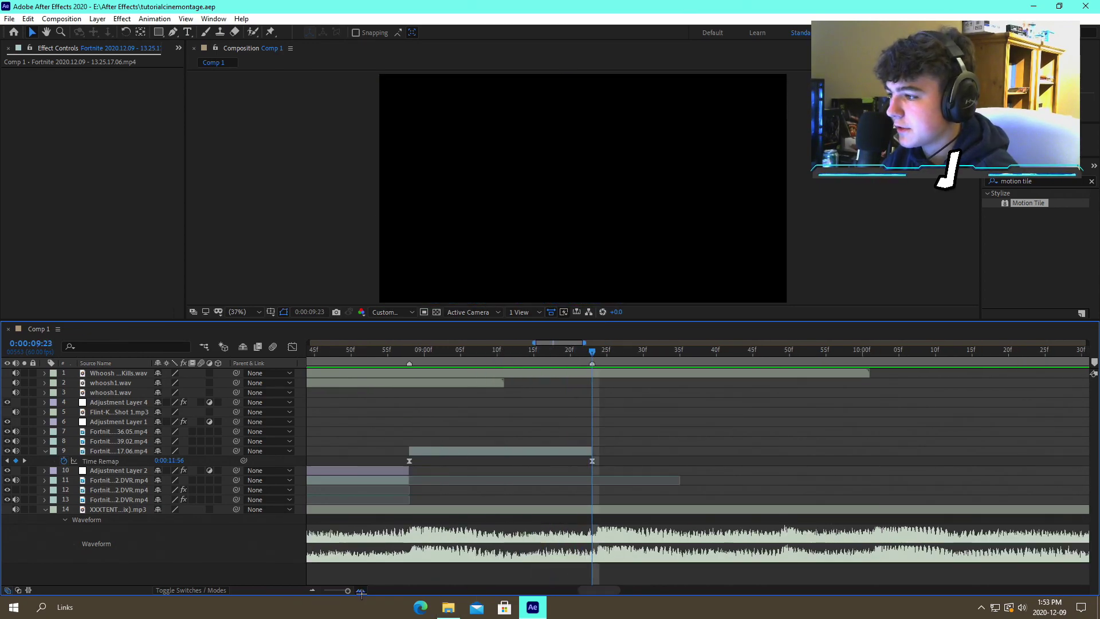
# Switch to File Explorer and preview the Fortnite recordings 2020.12.09 - 13.25.36.07 and 2020.12.09 - 13.26.32.08.DVR
pyautogui.click(450, 607)
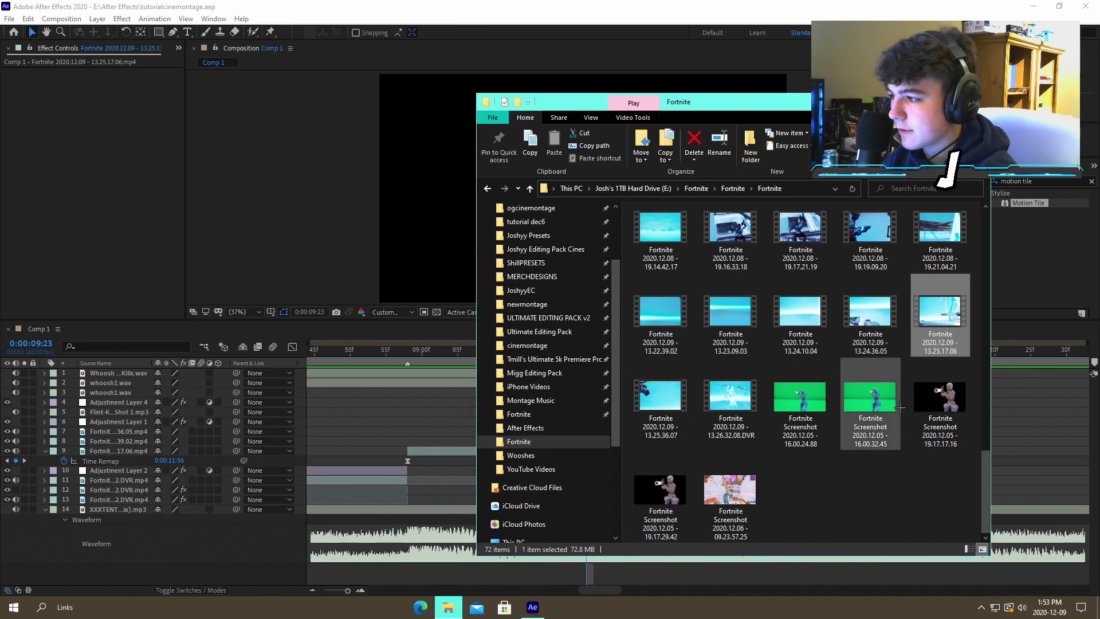
pyautogui.doubleClick(668, 425)
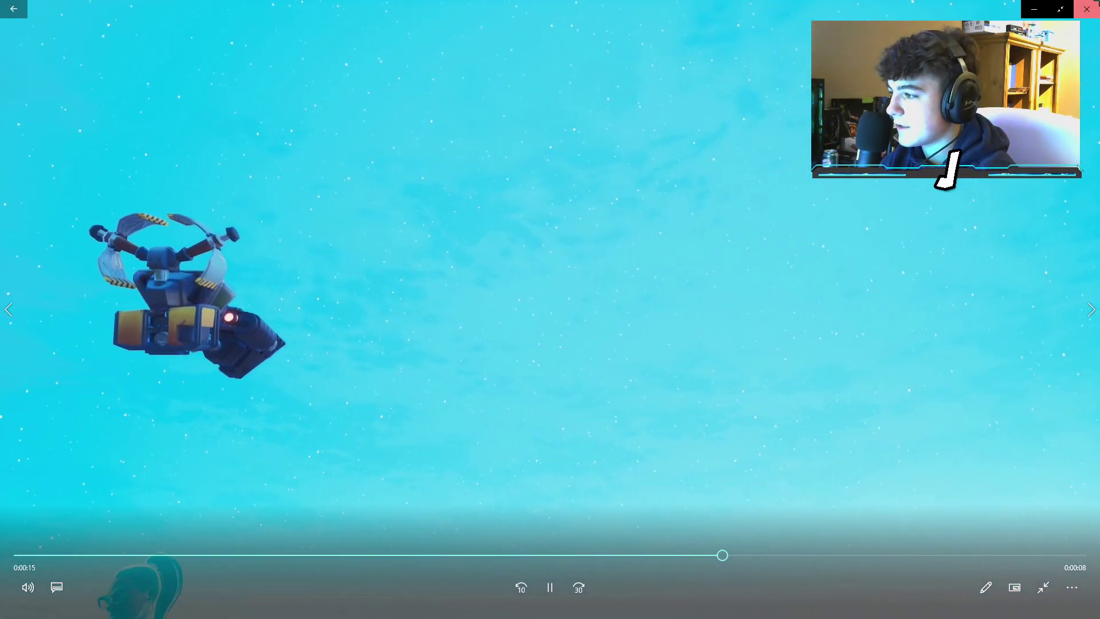
pyautogui.hotkey('alt', 'F4')
pyautogui.doubleClick(752, 385)
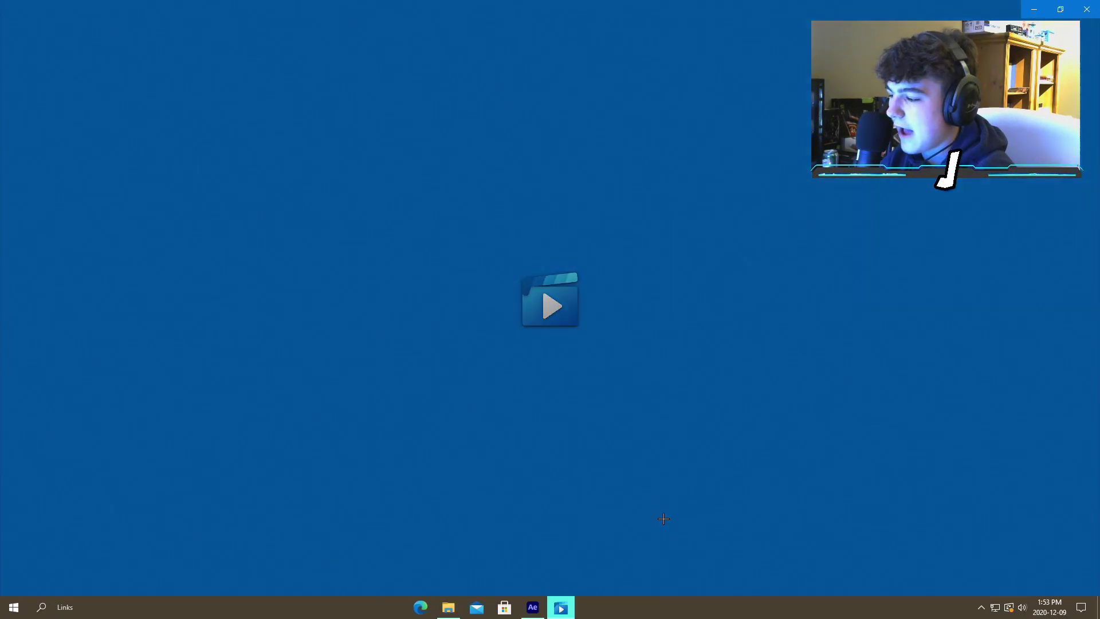
pyautogui.click(622, 553)
pyautogui.click(710, 553)
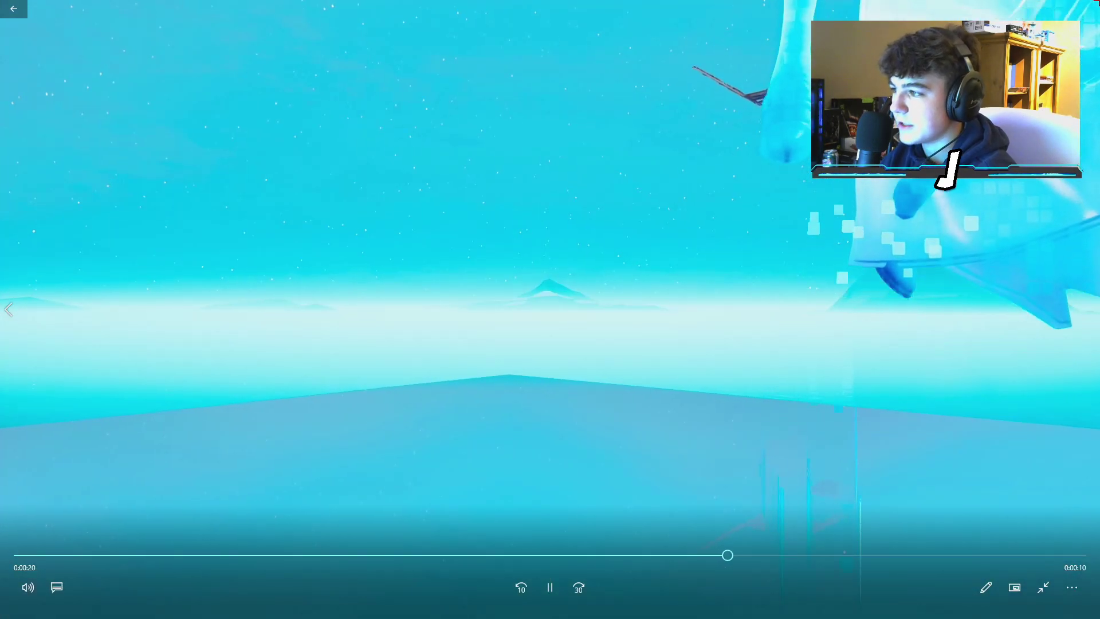
pyautogui.hotkey('alt', 'F4')
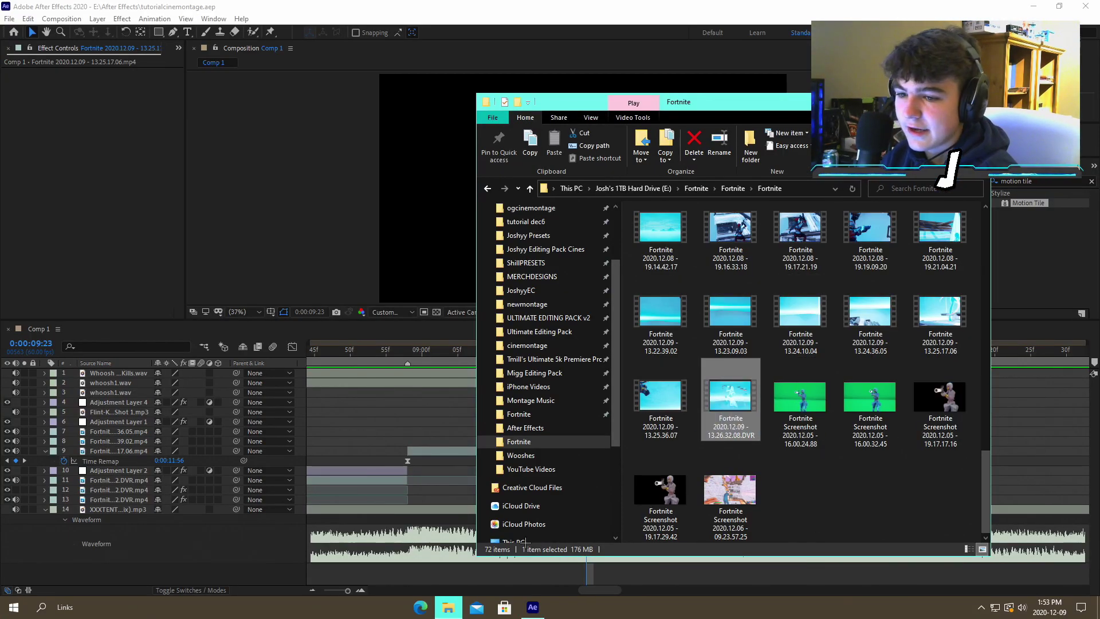
# Add the recording 2020.12.09 - 13.26.32.08.DVR to Comp 1 and show the composition's full duration in the timeline
pyautogui.hotkey('alt', 'Tab')
pyautogui.moveTo(321, 588); pyautogui.dragTo(311, 589)
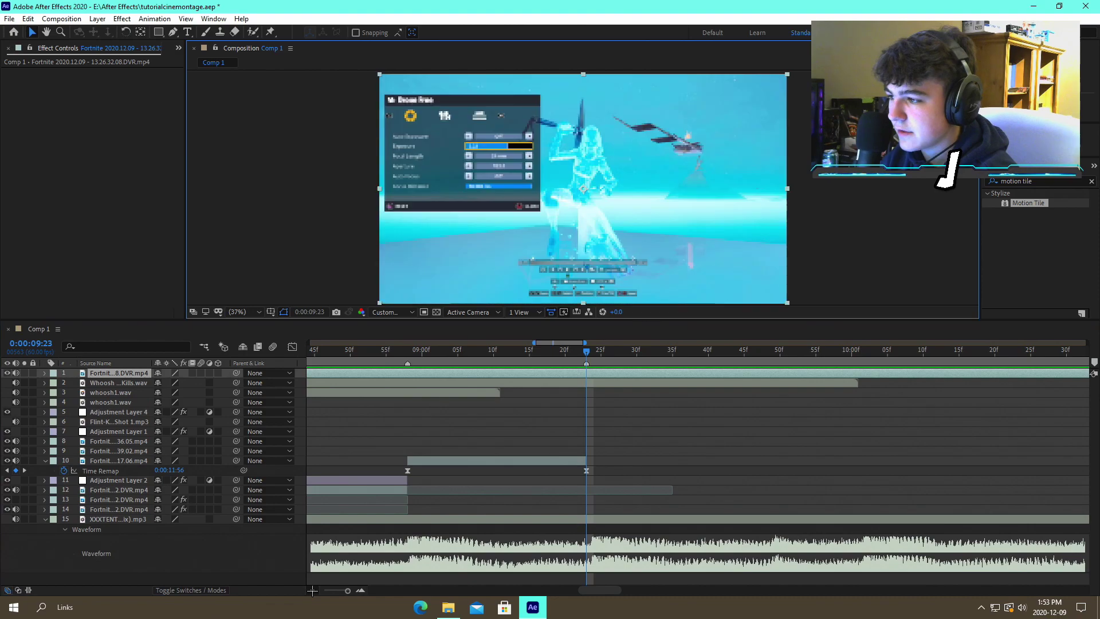
pyautogui.press('-')
pyautogui.press('-')
pyautogui.press('-')
pyautogui.click(312, 590)
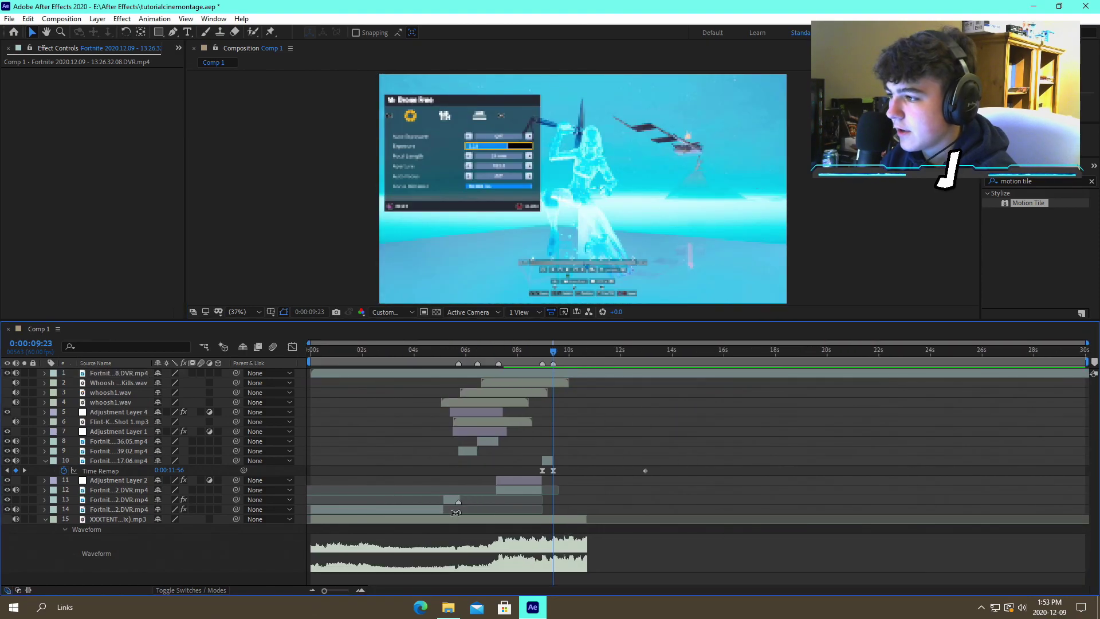
# Split the newly added 13.26.32.08.DVR clip at 0:00:19:01 and delete the part before the cut
pyautogui.moveTo(723, 351); pyautogui.dragTo(802, 351)
pyautogui.click(727, 372)
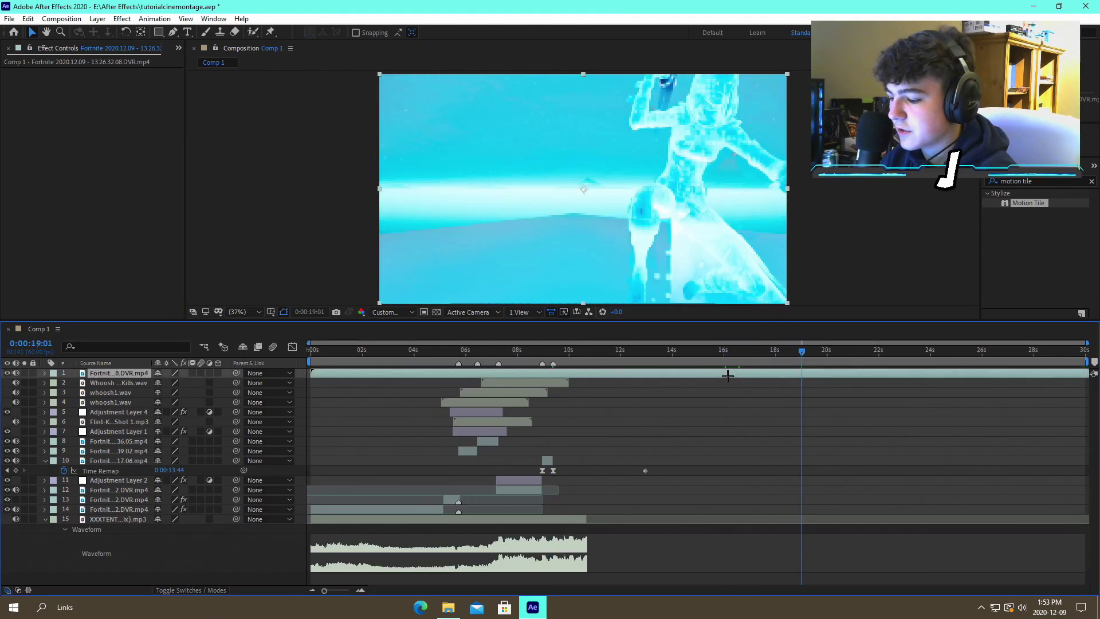
pyautogui.hotkey('ctrl', 'shift', 'd')
pyautogui.click(715, 379)
pyautogui.press('Delete')
# Slide the clip earlier in the timeline, split it at 0:00:16:23 and delete the part before the cut
pyautogui.moveTo(837, 373); pyautogui.dragTo(734, 369)
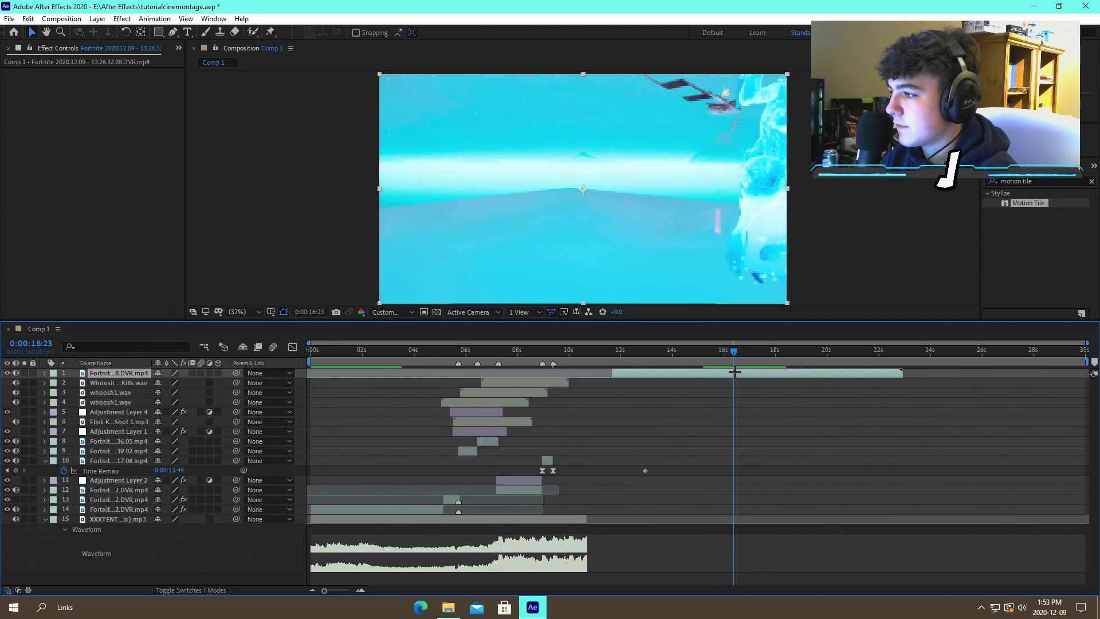
pyautogui.hotkey('ctrl', 'shift', 'd')
pyautogui.click(721, 383)
pyautogui.press('Delete')
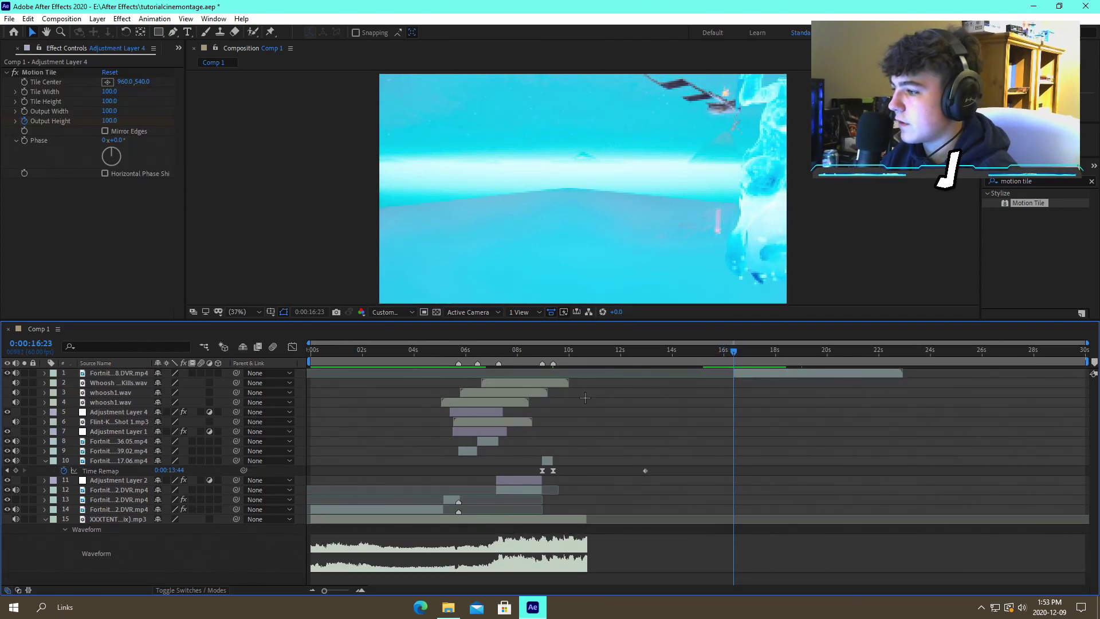
# Move the clip directly above the 17.06 clip in the layer order and start it at the 0:00:09:23 marker
pyautogui.click(555, 354)
pyautogui.moveTo(128, 373); pyautogui.dragTo(132, 450)
pyautogui.moveTo(750, 451); pyautogui.dragTo(570, 456)
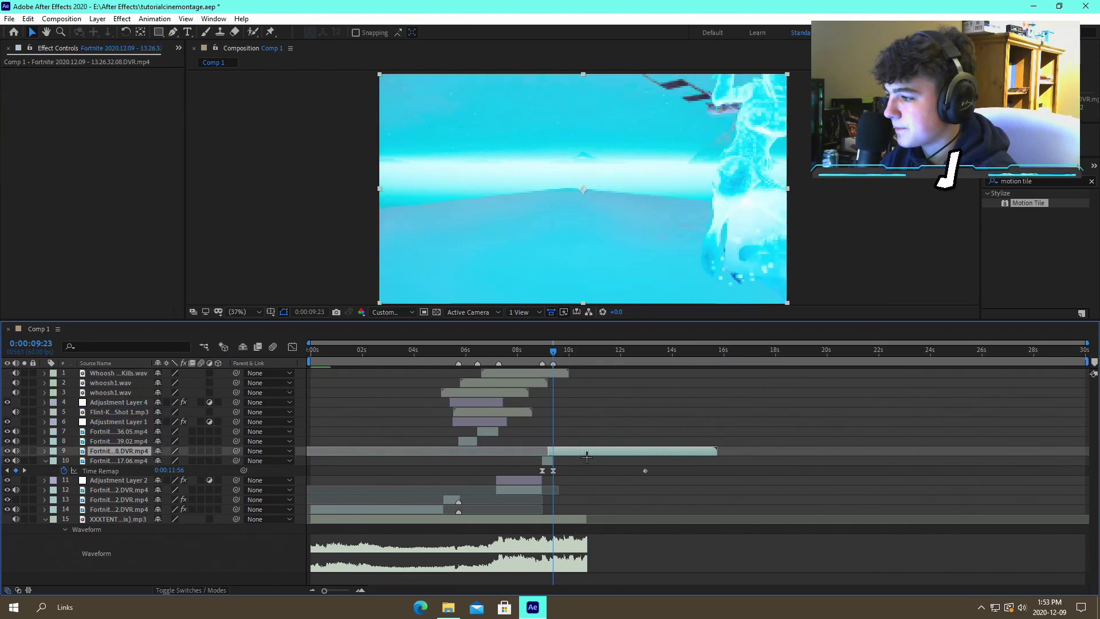
pyautogui.click(44, 460)
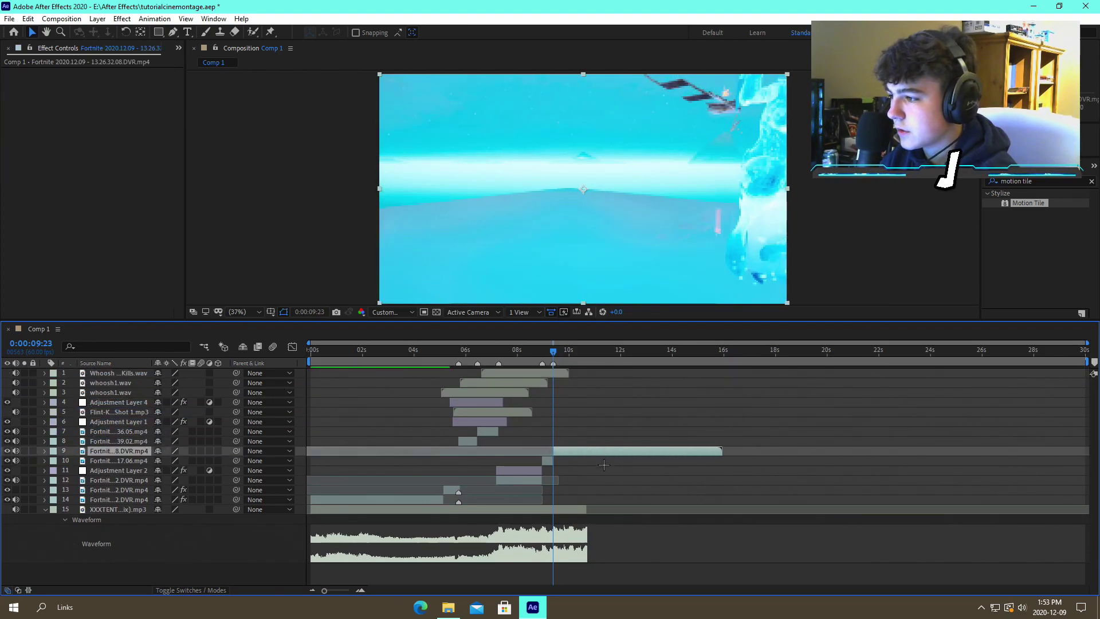
# Split the clip at 0:00:12:11, remove the earlier part and play the rest to find its end point
pyautogui.moveTo(594, 349); pyautogui.dragTo(624, 349)
pyautogui.hotkey('alt', '[')
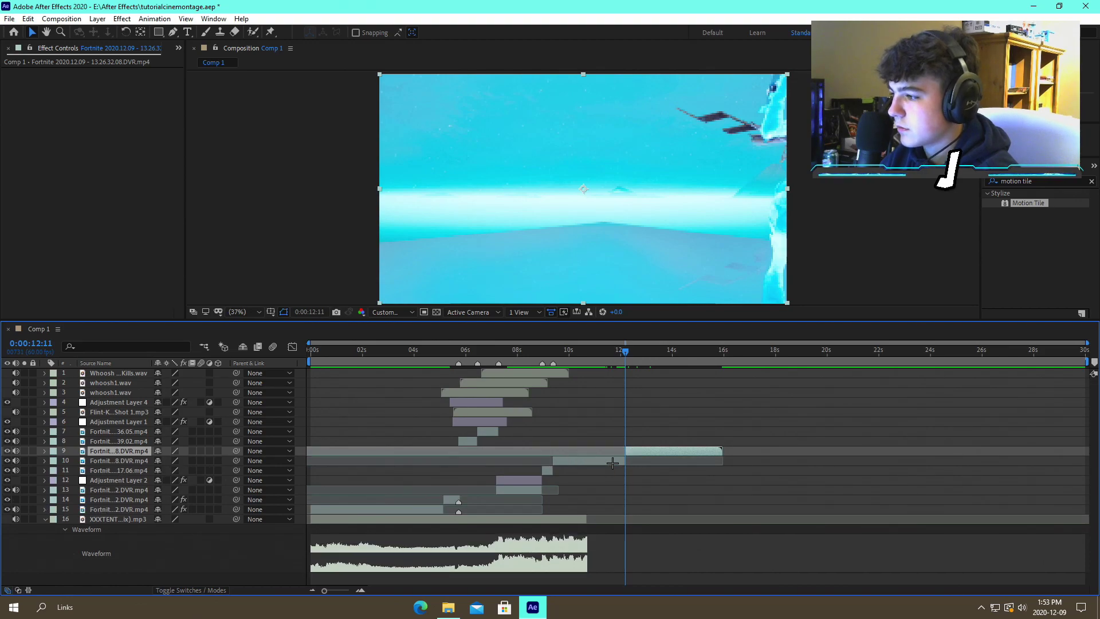
pyautogui.click(613, 463)
pyautogui.press('space')
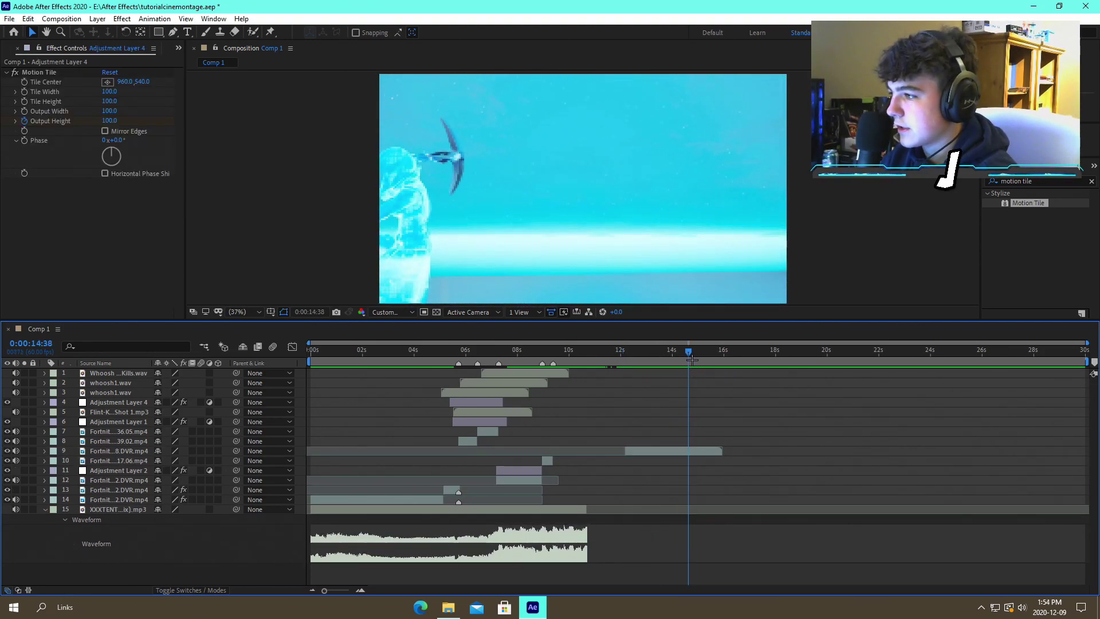
# Cut away everything after 0:00:14:43 in the clip and move the remaining piece to start at the 0:00:09:23 marker
pyautogui.moveTo(689, 353); pyautogui.dragTo(693, 403)
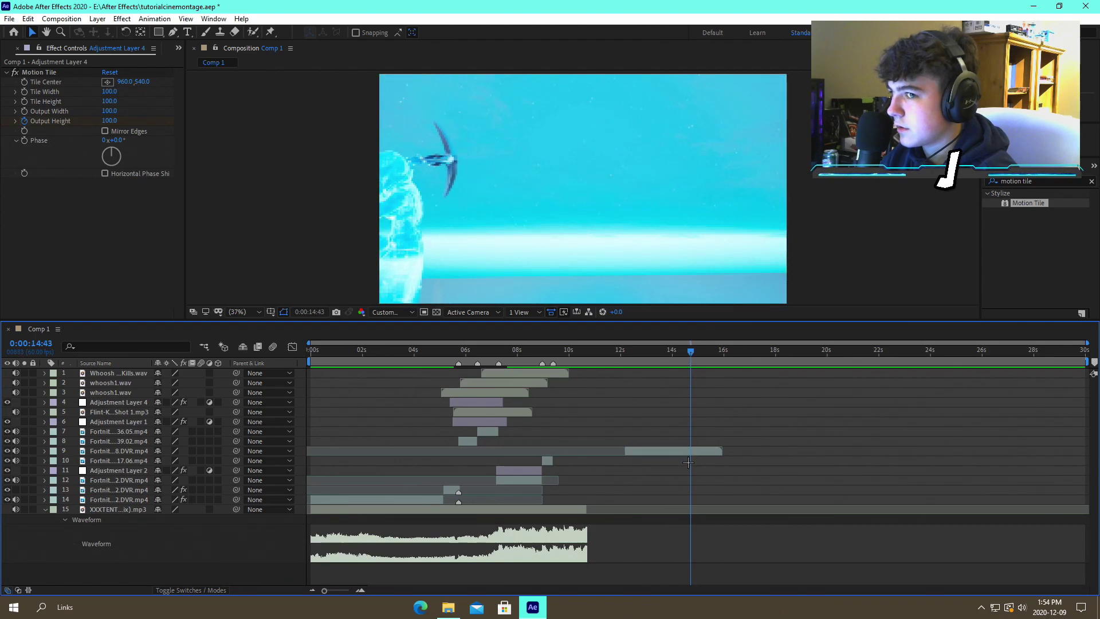
pyautogui.click(703, 451)
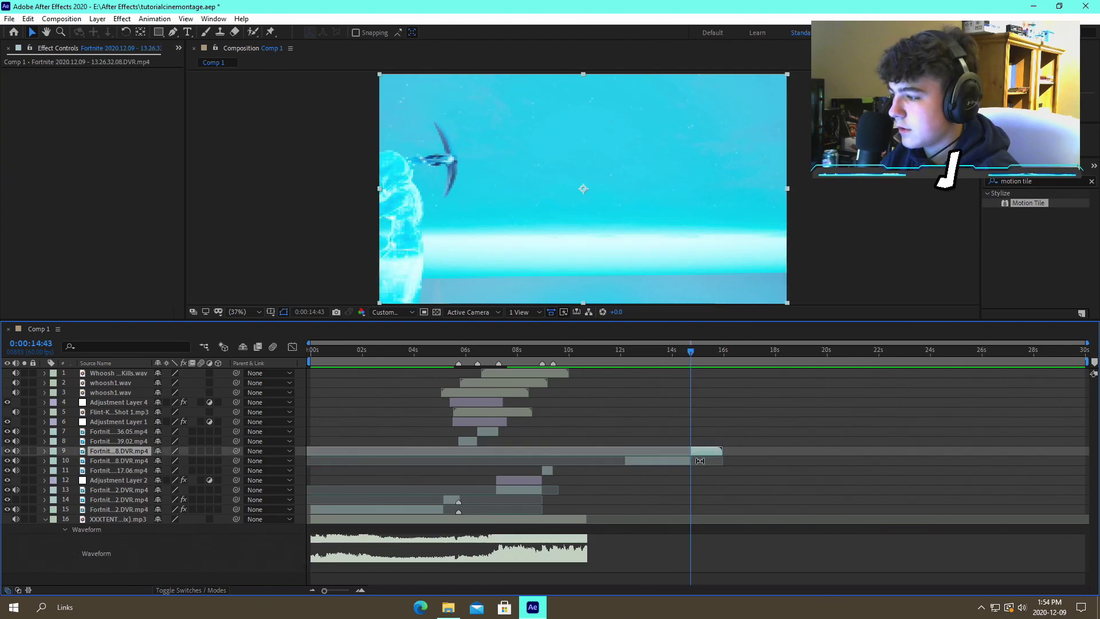
pyautogui.hotkey('alt', ']')
pyautogui.moveTo(644, 452); pyautogui.dragTo(612, 454)
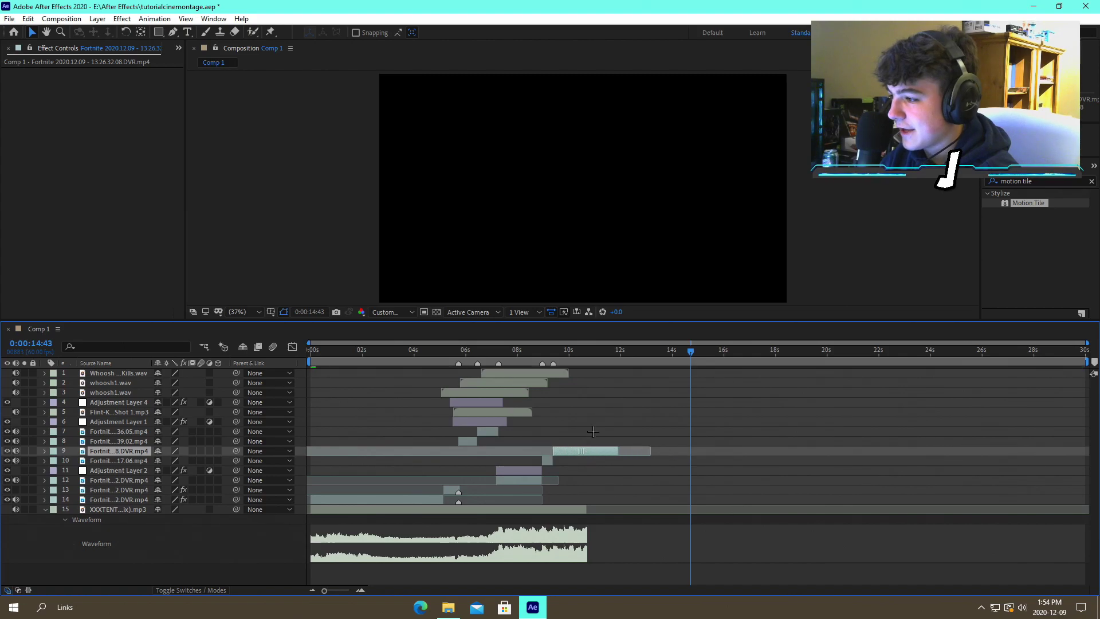
# Enable Time Remapping on the trimmed 13.26.32.08.DVR clip
pyautogui.click(589, 438)
pyautogui.click(544, 350)
pyautogui.moveTo(543, 350); pyautogui.dragTo(552, 351)
pyautogui.rightClick(593, 451)
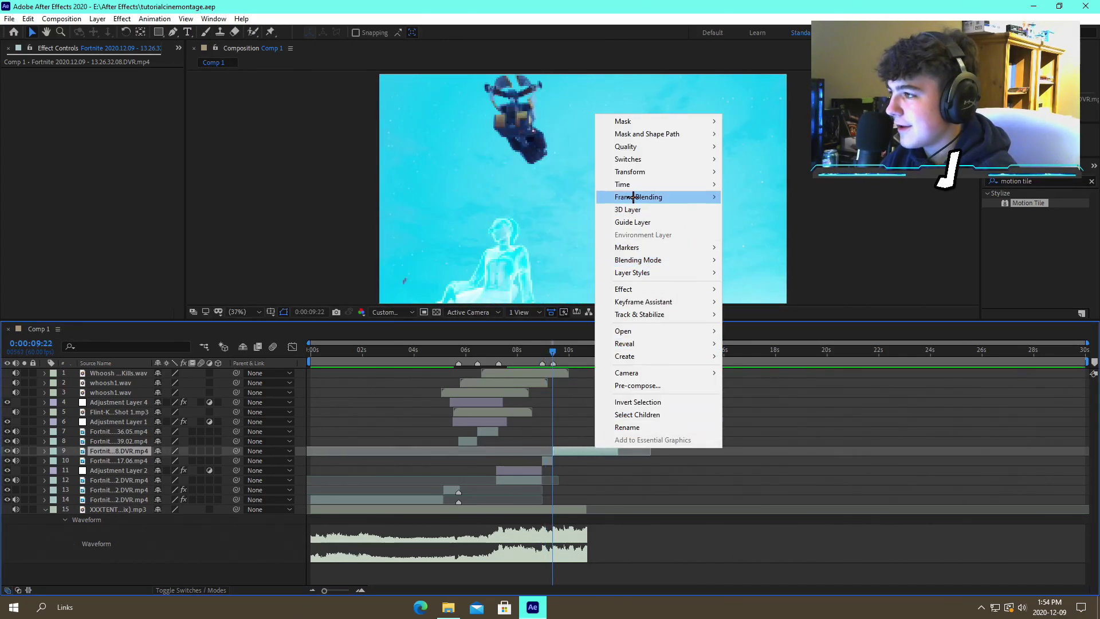
pyautogui.click(758, 203)
# Add a composition marker at 0:00:09:58 on the beat and preview the sequence from 0:00:08:38
pyautogui.click(567, 351)
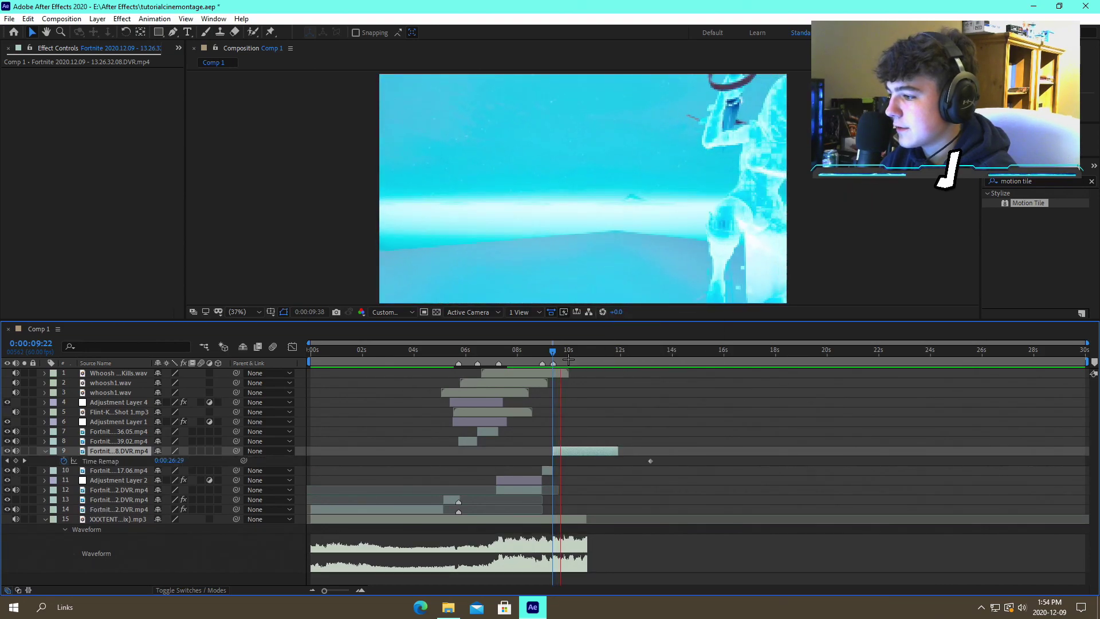
pyautogui.moveTo(568, 350); pyautogui.dragTo(569, 349)
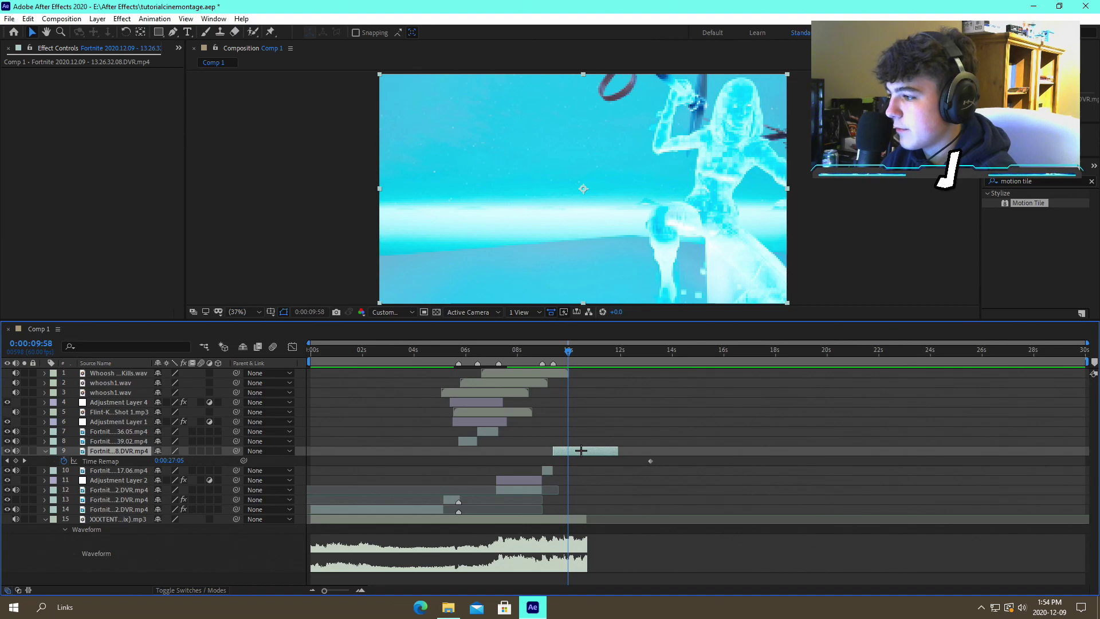
pyautogui.rightClick(581, 451)
pyautogui.moveTo(623, 187)
pyautogui.click(821, 467)
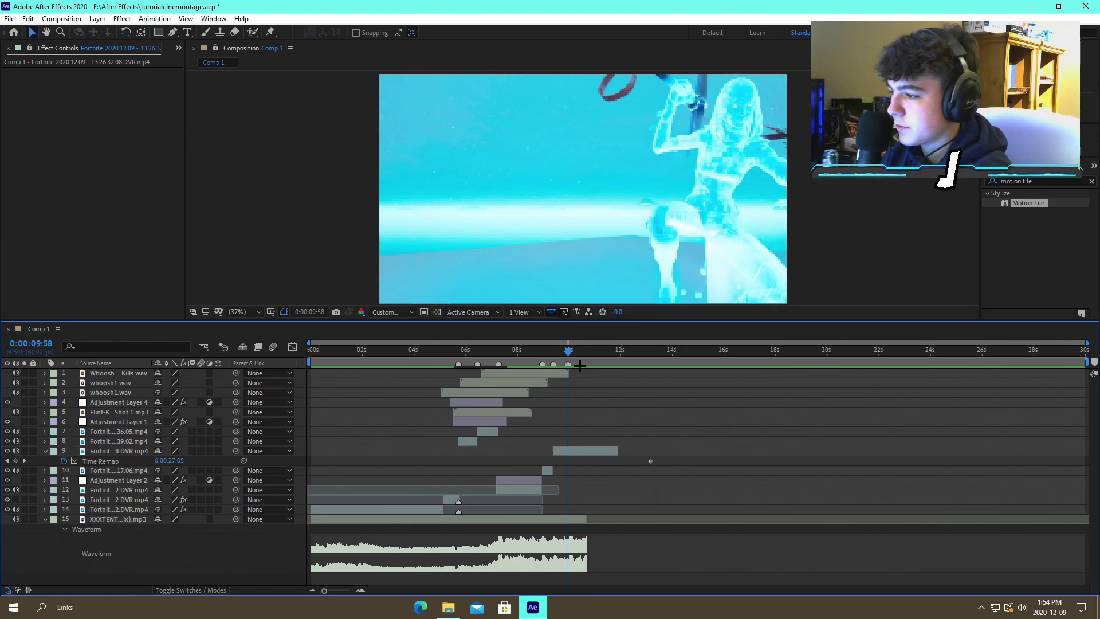
pyautogui.click(533, 351)
pyautogui.press('space')
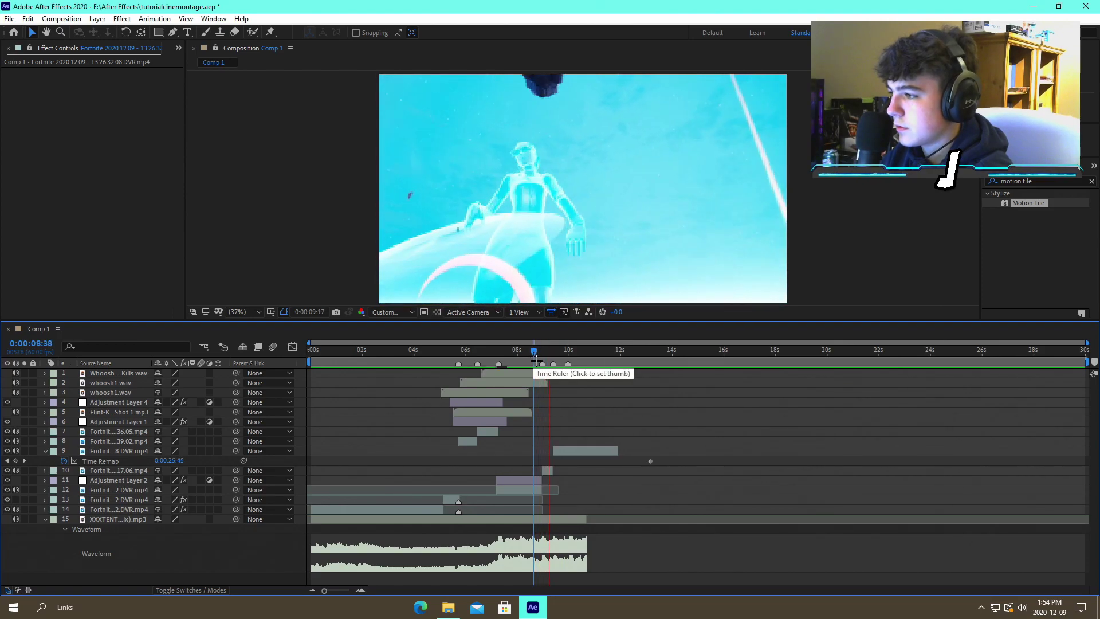
pyautogui.press('space')
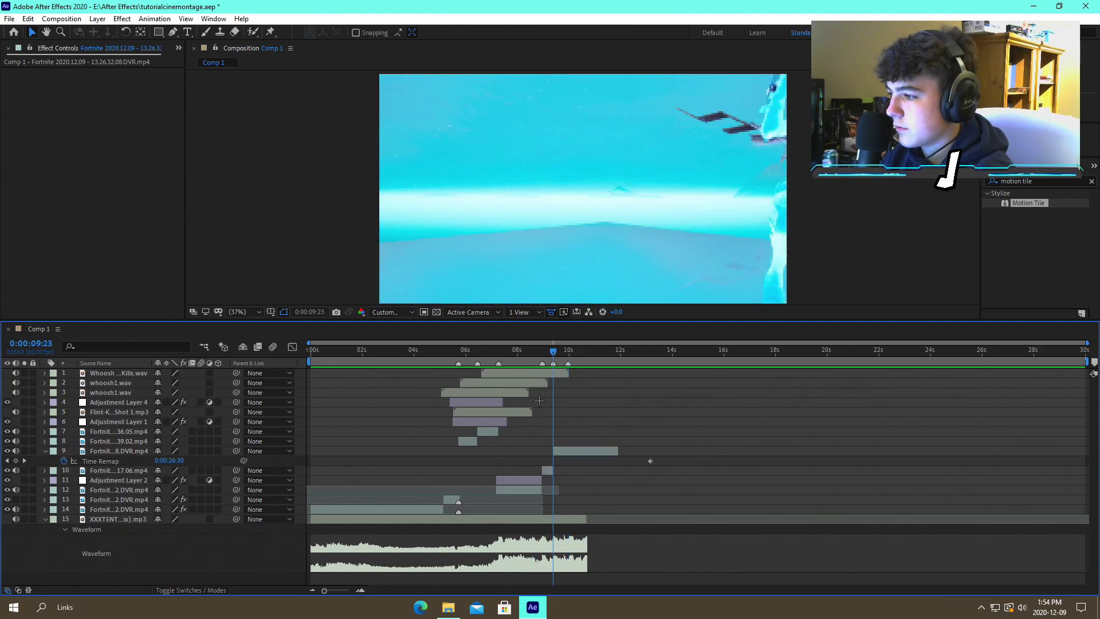
# Add Time Remap keyframes at 0:00:09:23 and 0:00:11:54, and move the second one to 0:00:10:00
pyautogui.click(17, 461)
pyautogui.moveTo(590, 353); pyautogui.dragTo(618, 357)
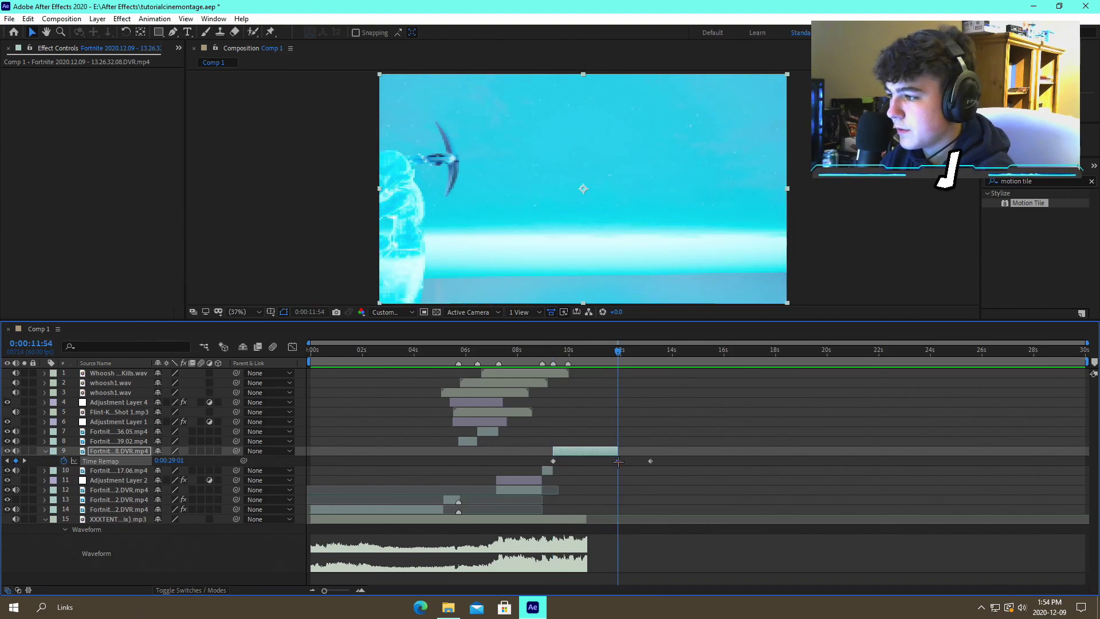
pyautogui.moveTo(618, 461); pyautogui.dragTo(588, 461)
pyautogui.moveTo(560, 348); pyautogui.dragTo(569, 349)
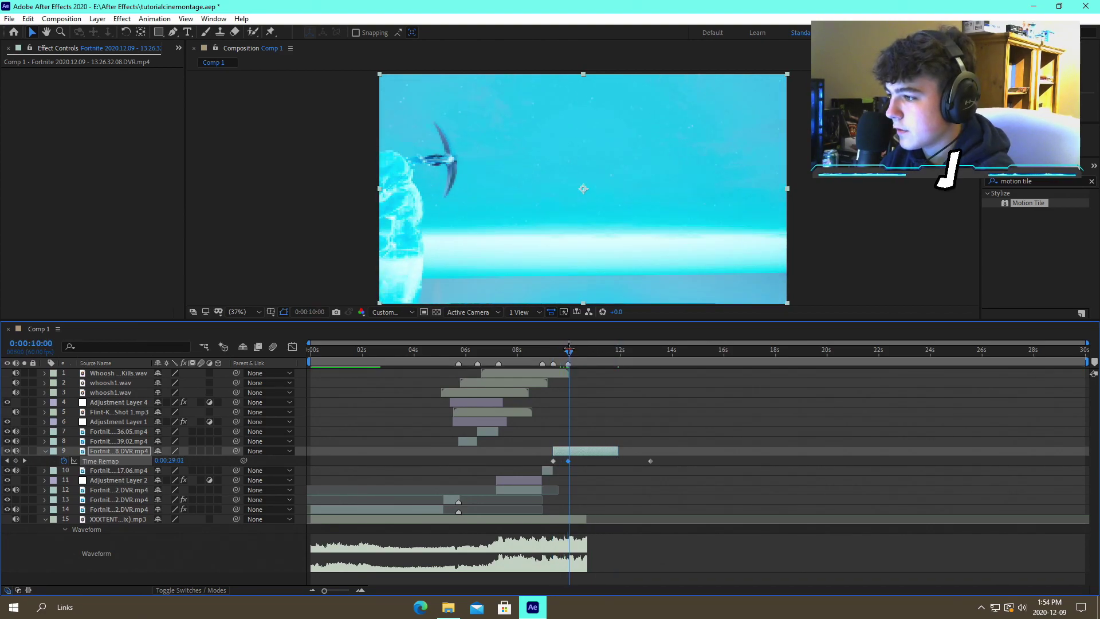
# Trim off the clip after 0:00:10:00 and ease its two Time Remap keyframes
pyautogui.click(361, 589)
pyautogui.moveTo(565, 463); pyautogui.dragTo(570, 471)
pyautogui.click(582, 463)
pyautogui.click(585, 452)
pyautogui.hotkey('ctrl', 'shift', 'd')
pyautogui.press('Delete')
pyautogui.moveTo(577, 466); pyautogui.dragTo(477, 459)
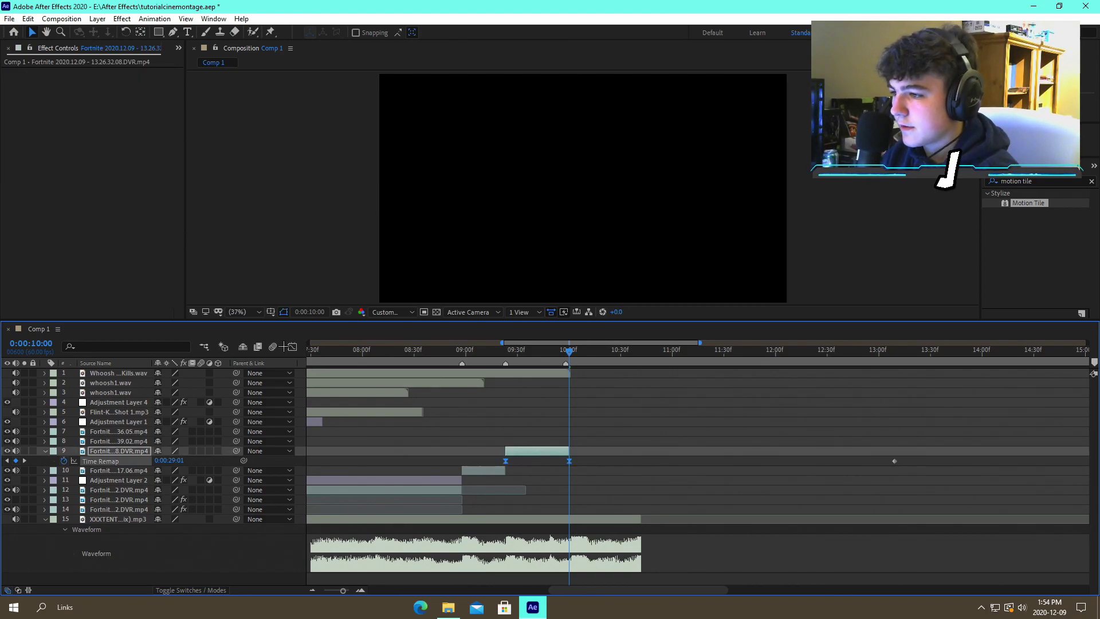
# Reshape the Time Remap curve in the Graph Editor to be steep at both keyframes and flatter between them, and save the project
pyautogui.click(292, 346)
pyautogui.click(364, 590)
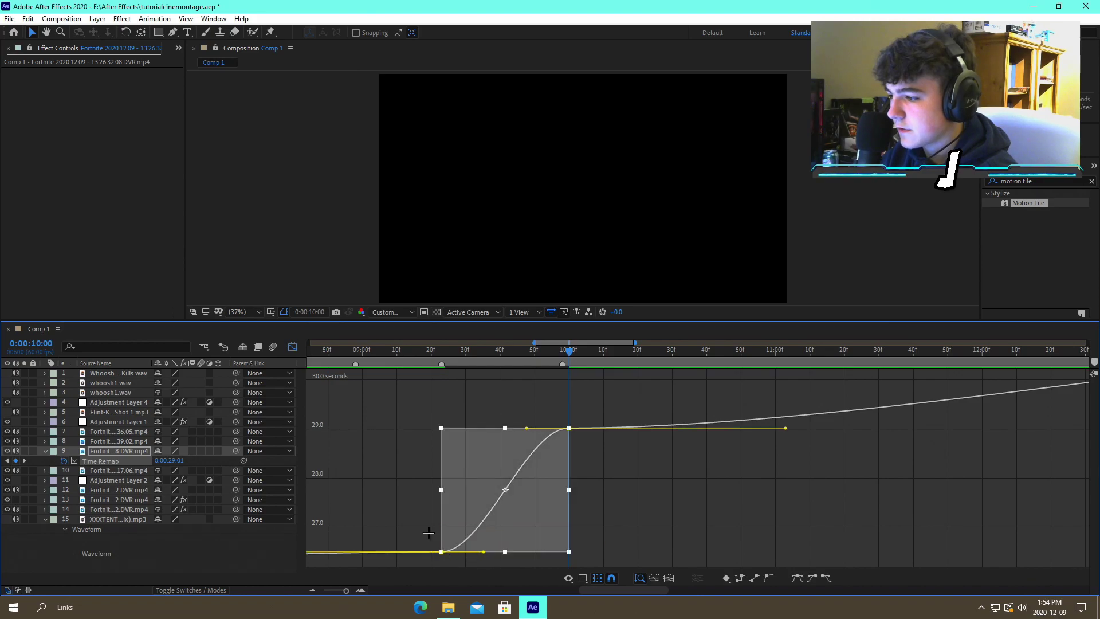
pyautogui.click(428, 533)
pyautogui.click(441, 551)
pyautogui.moveTo(484, 551); pyautogui.dragTo(402, 459)
pyautogui.moveTo(527, 428); pyautogui.dragTo(602, 520)
pyautogui.click(379, 406)
pyautogui.hotkey('ctrl', 's')
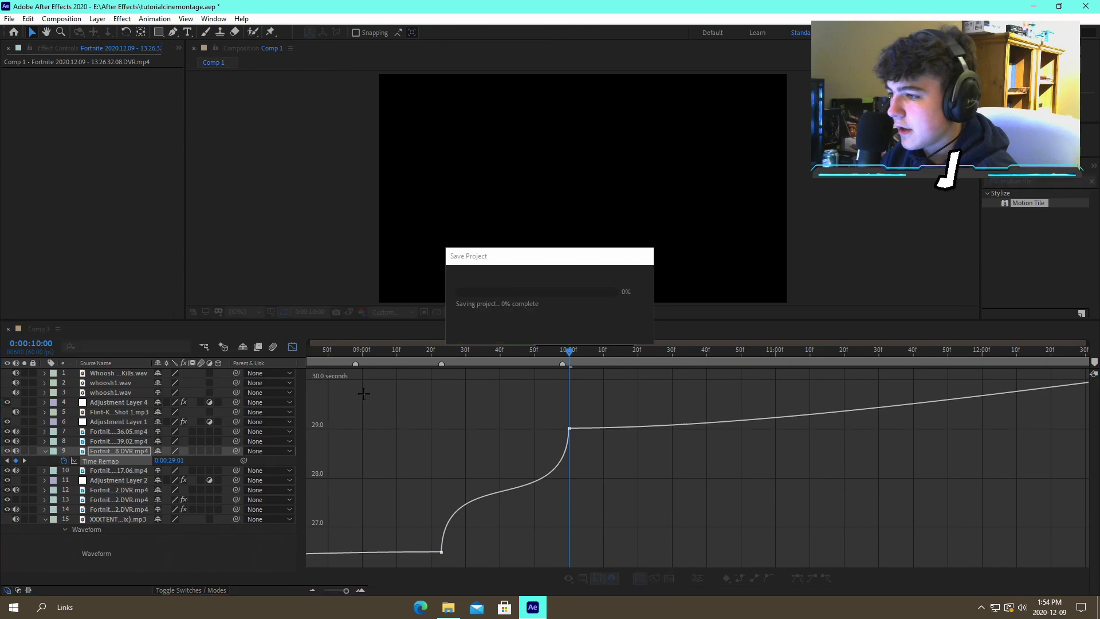
# Close the Graph Editor, scrub through the speed-ramped clip to its end at 0:00:10:00 and collapse its properties
pyautogui.click(292, 346)
pyautogui.click(404, 354)
pyautogui.moveTo(404, 354); pyautogui.dragTo(565, 350)
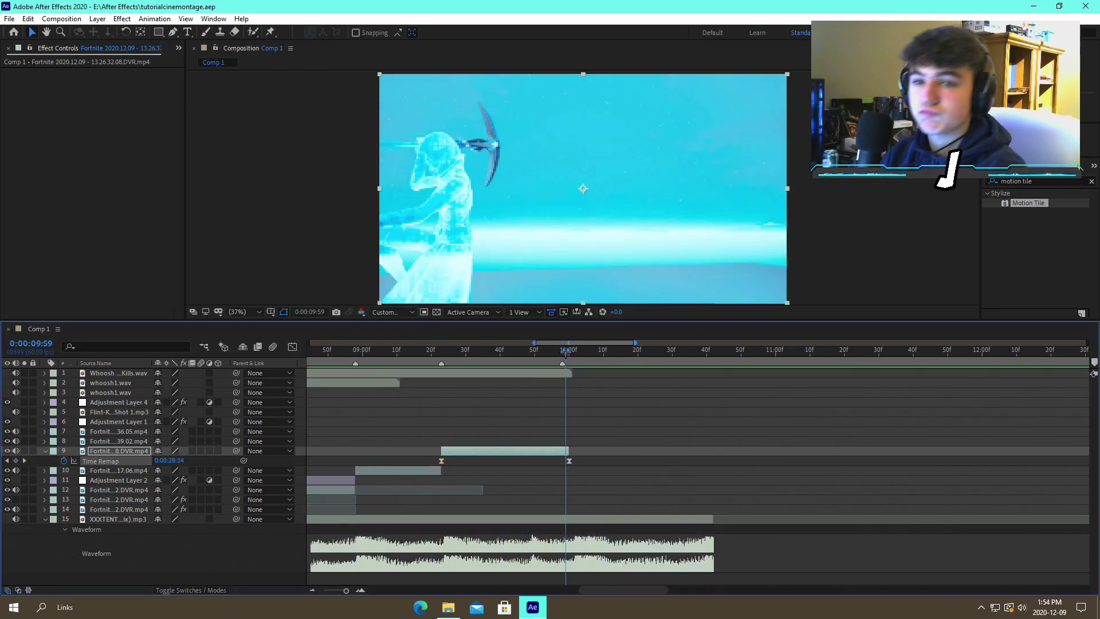
pyautogui.hotkey('ctrl', 'shift', 'a')
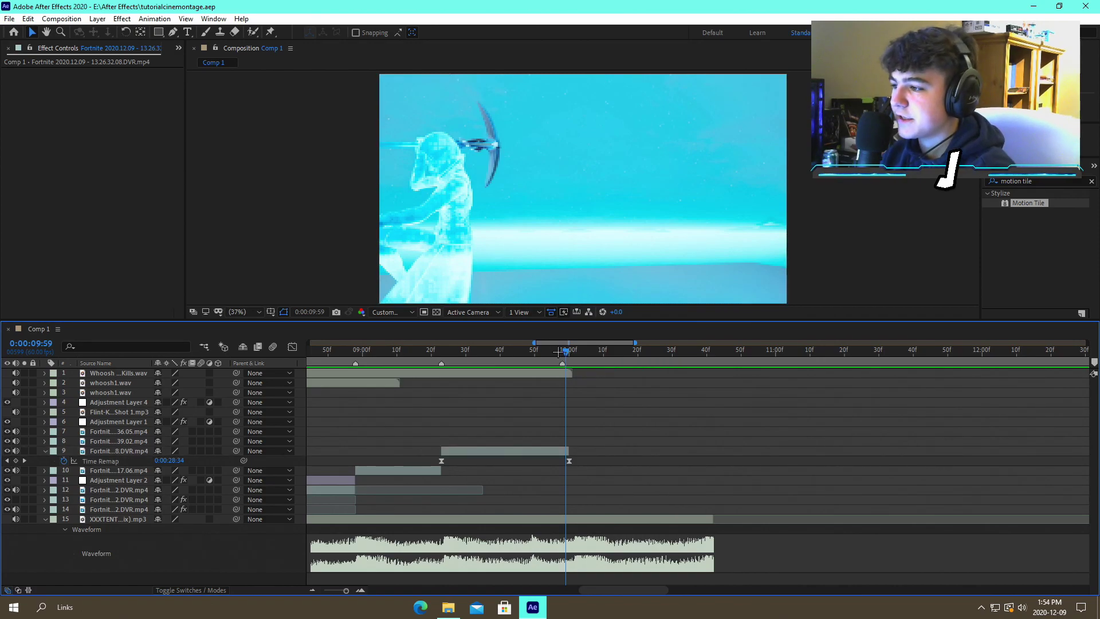
pyautogui.click(569, 353)
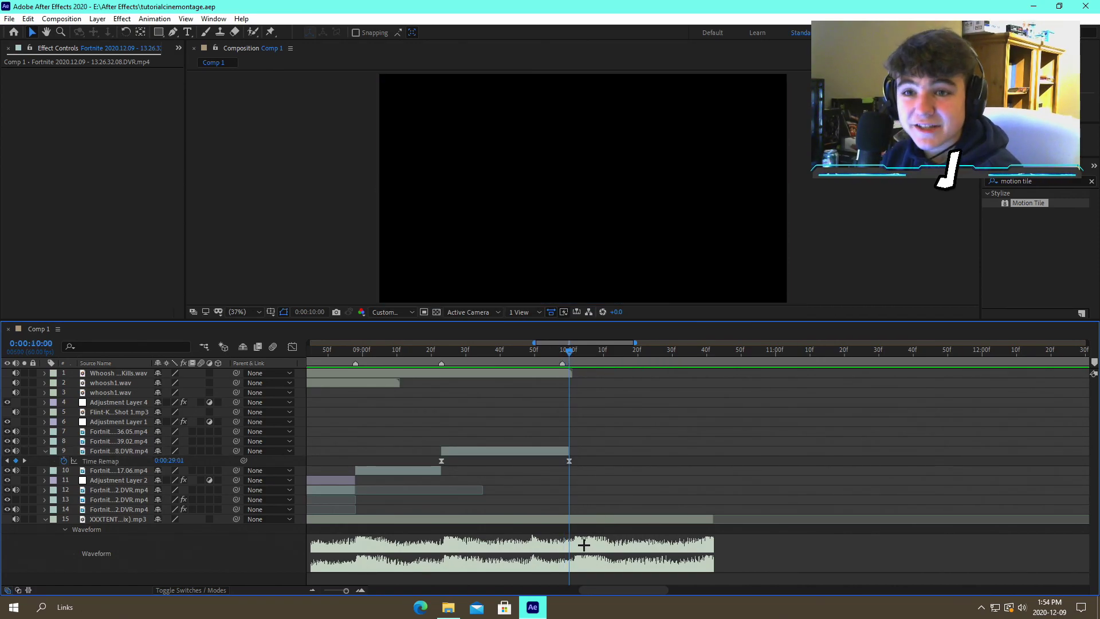
pyautogui.click(312, 590)
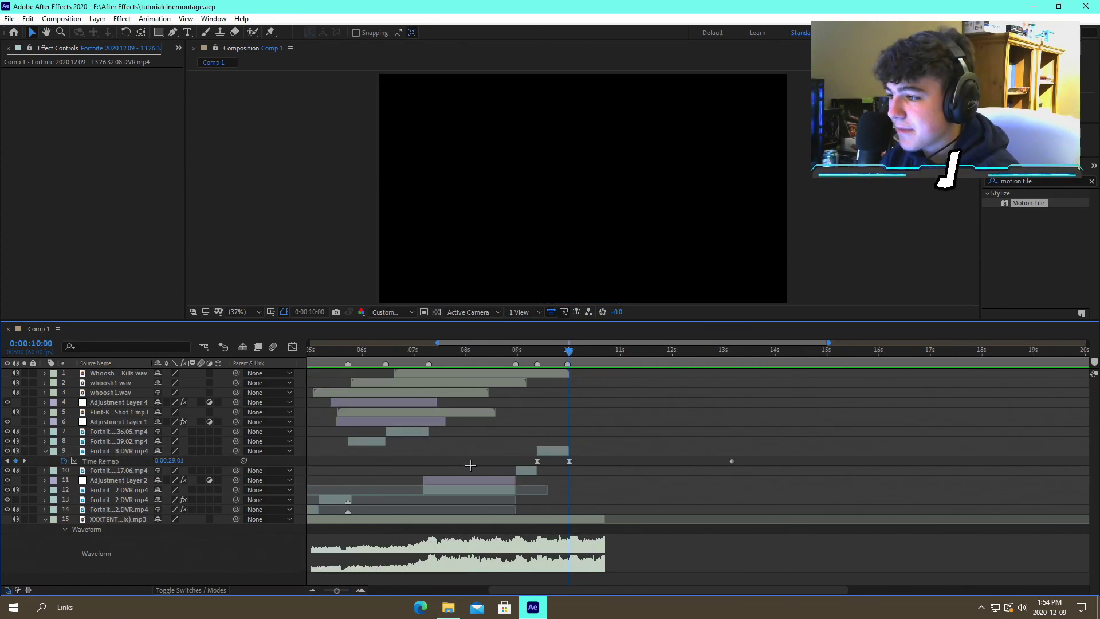
pyautogui.click(45, 451)
# Copy and paste Adjustment Layer 4 and move the copy so it begins just before the 0:00:08:58 marker
pyautogui.click(405, 402)
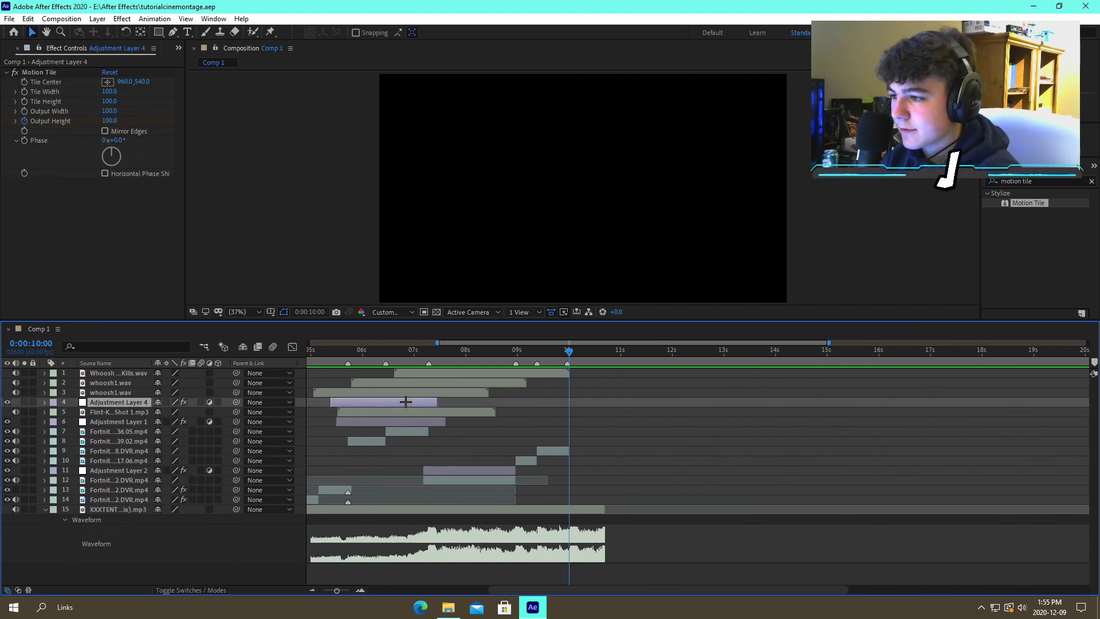
pyautogui.click(560, 421)
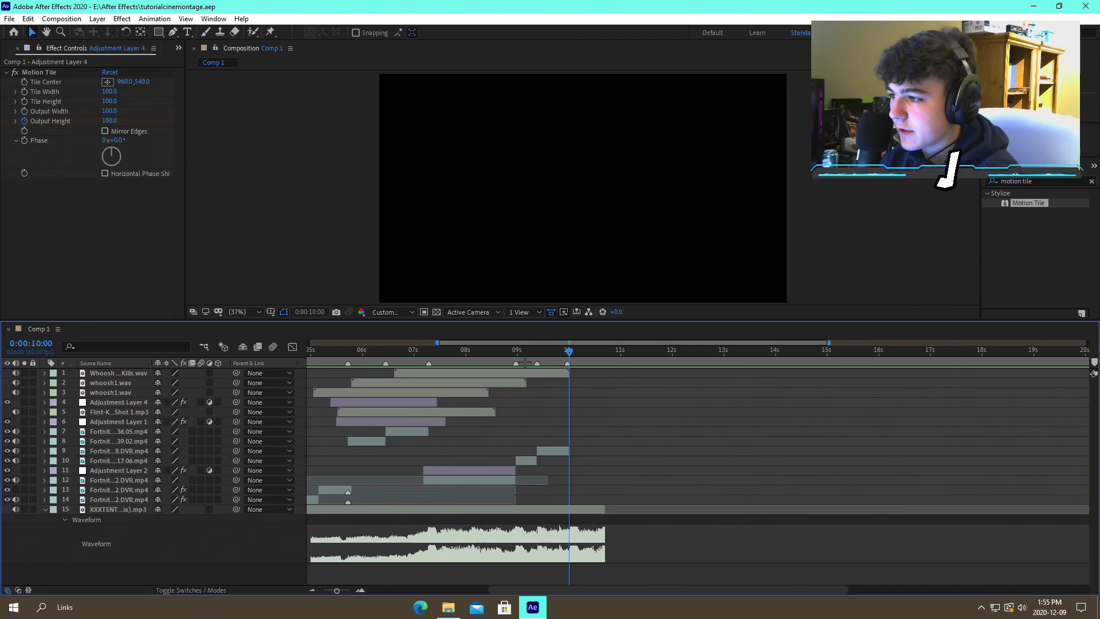
pyautogui.click(380, 403)
pyautogui.click(528, 366)
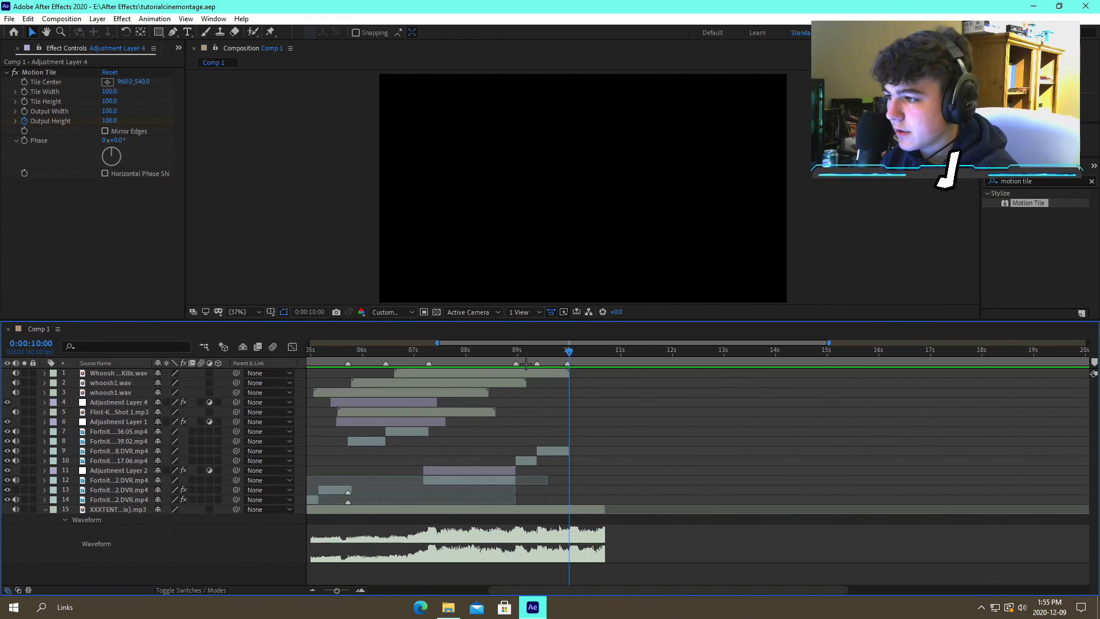
pyautogui.click(515, 350)
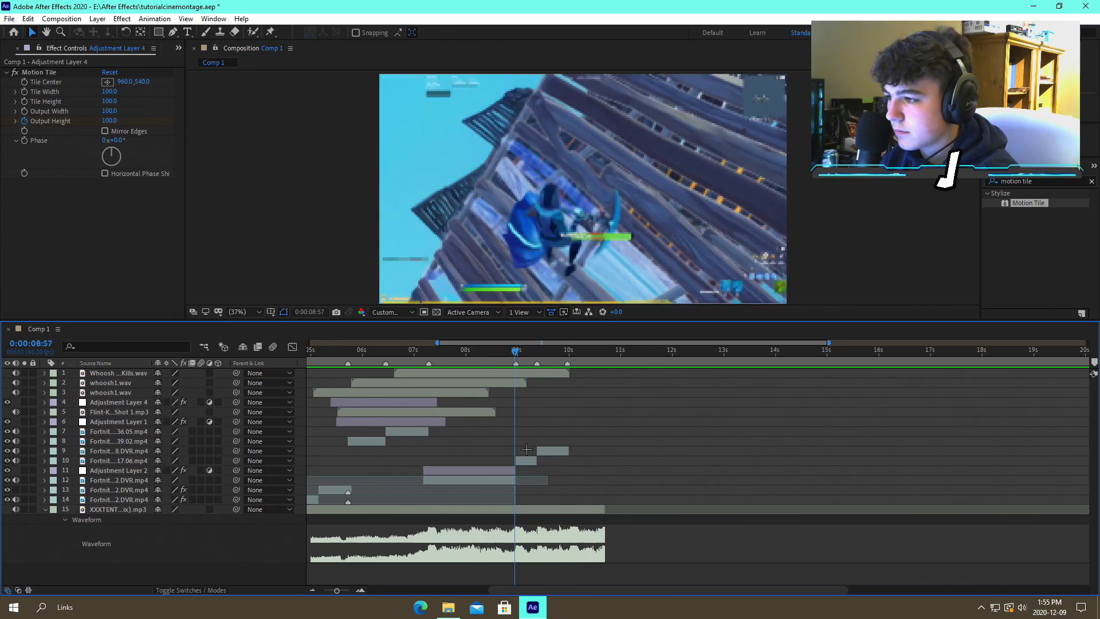
pyautogui.hotkey('ctrl', 'v')
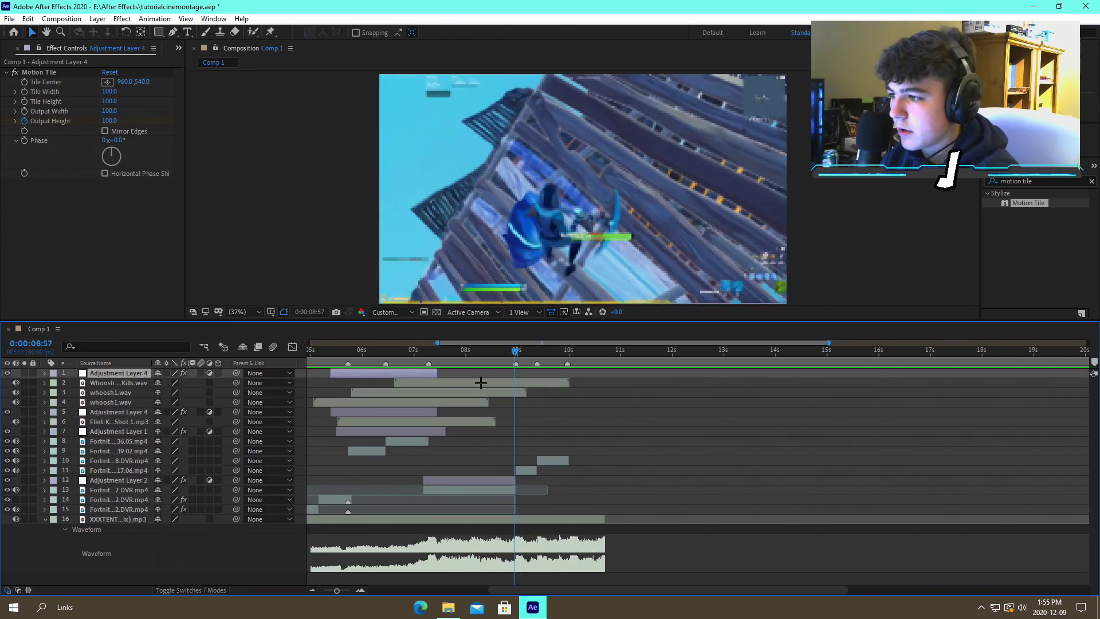
pyautogui.moveTo(397, 373); pyautogui.dragTo(568, 373)
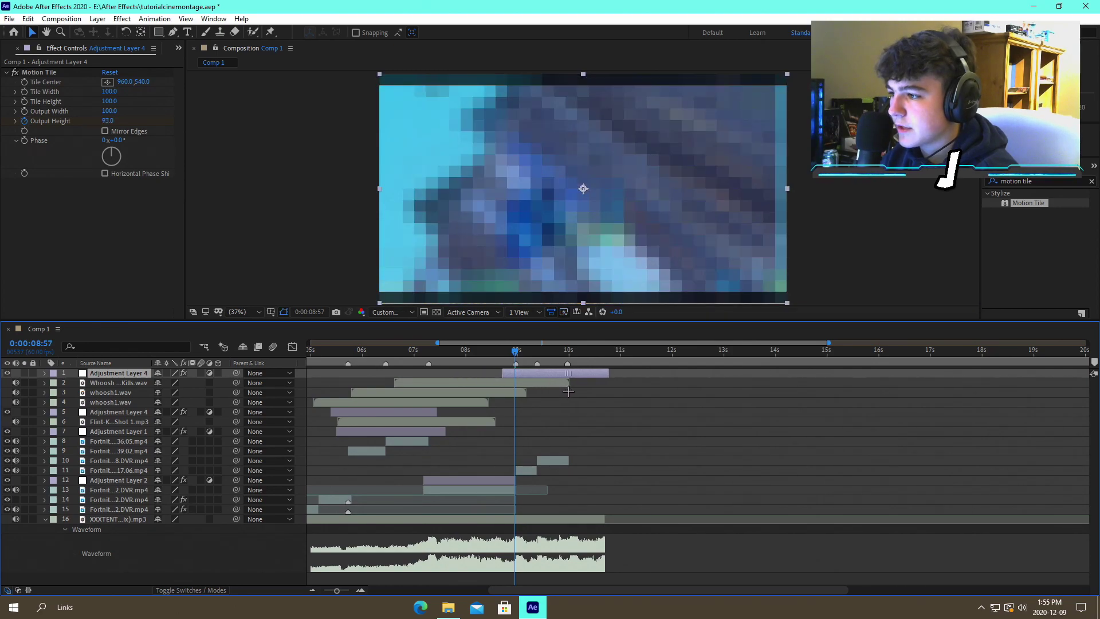
# Reveal the Motion Tile properties of the copied Adjustment Layer 4 and shift its first two Output Height keyframes so the second sits at 0:00:08:58
pyautogui.click(45, 373)
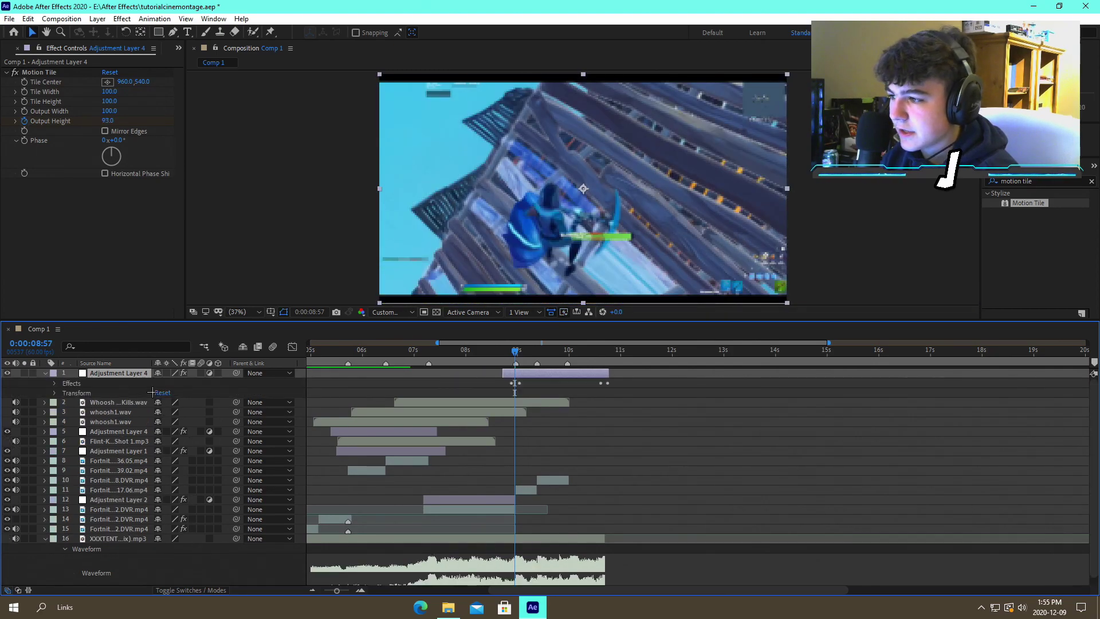
pyautogui.click(55, 383)
pyautogui.click(65, 392)
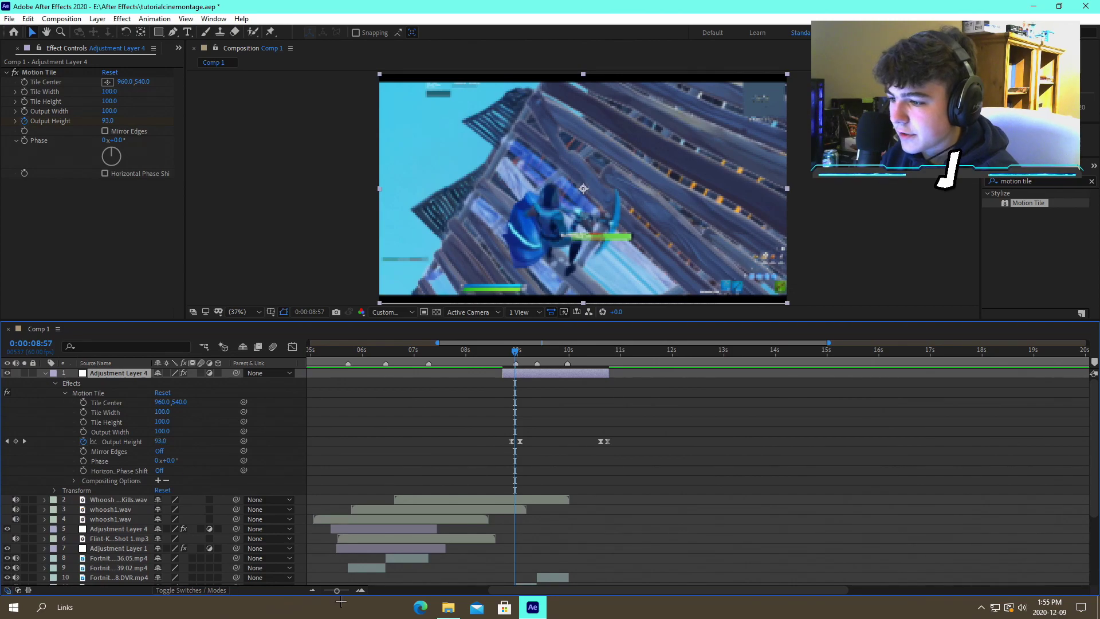
pyautogui.click(361, 590)
pyautogui.click(360, 590)
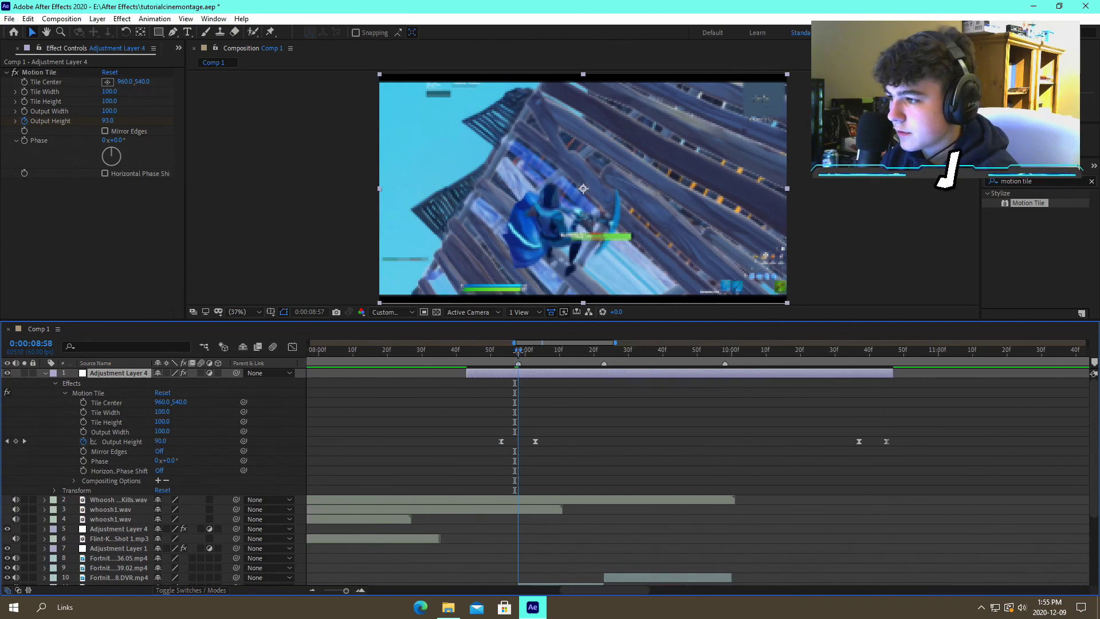
pyautogui.click(535, 441)
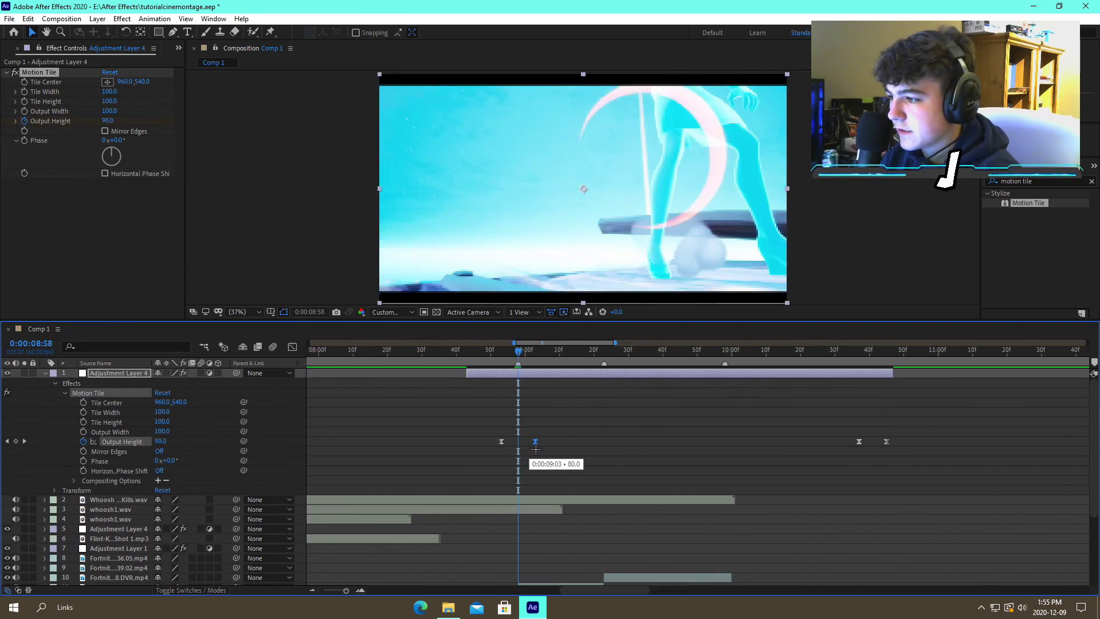
pyautogui.moveTo(549, 444); pyautogui.dragTo(518, 442)
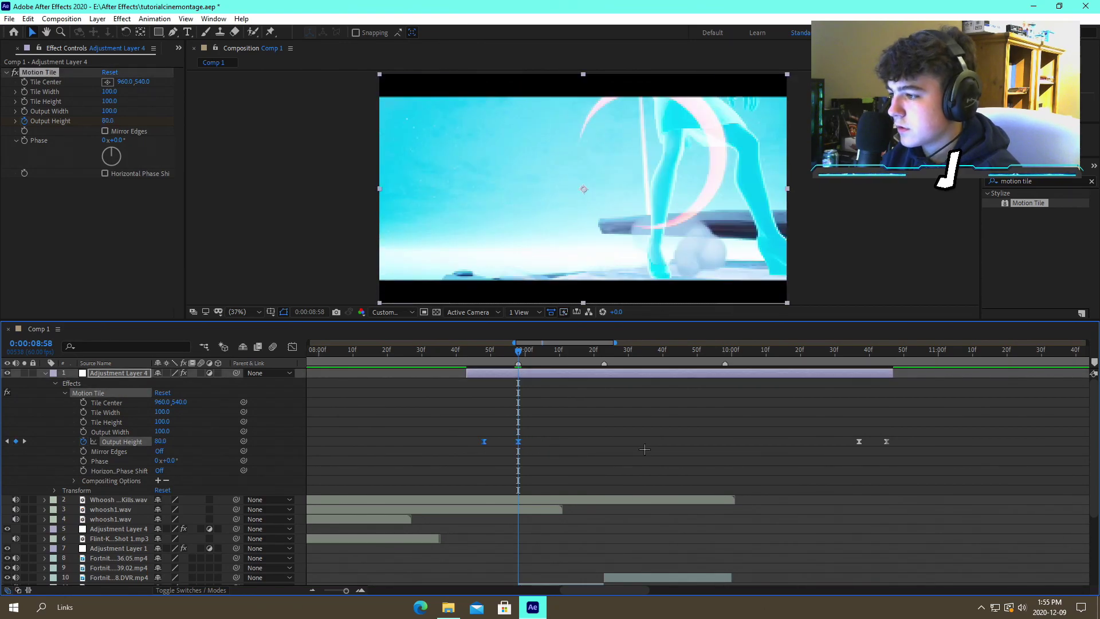
# Shift the last two Output Height keyframes of the top Adjustment Layer 4 earlier so the first of them sits at 0:00:10:00
pyautogui.click(645, 449)
pyautogui.moveTo(580, 345); pyautogui.dragTo(724, 364)
pyautogui.click(886, 442)
pyautogui.moveTo(886, 441); pyautogui.dragTo(725, 453)
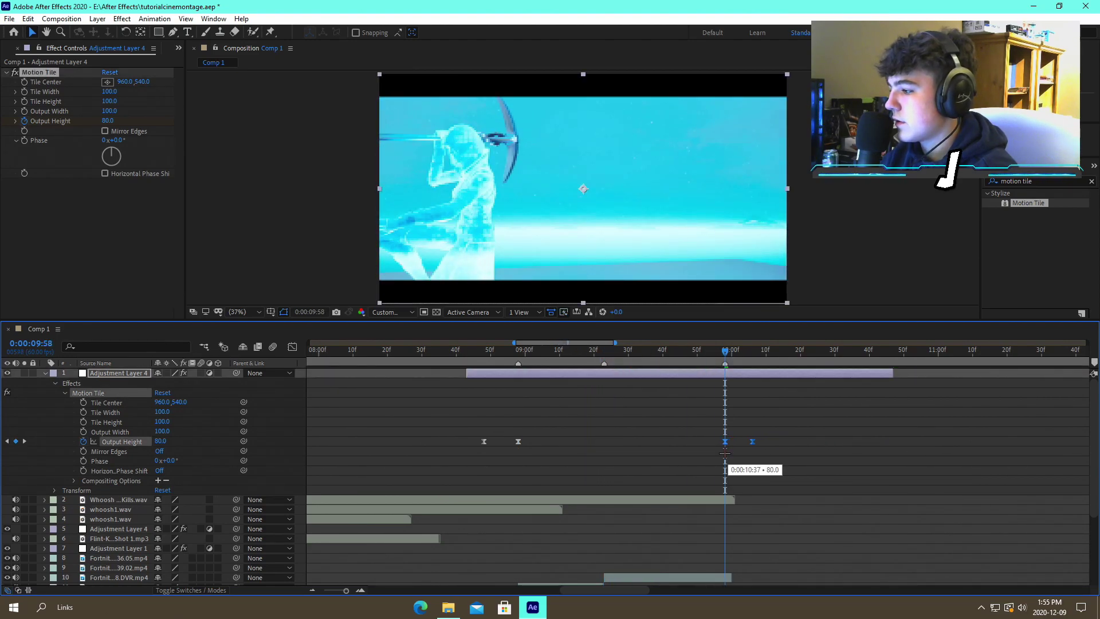
pyautogui.click(731, 350)
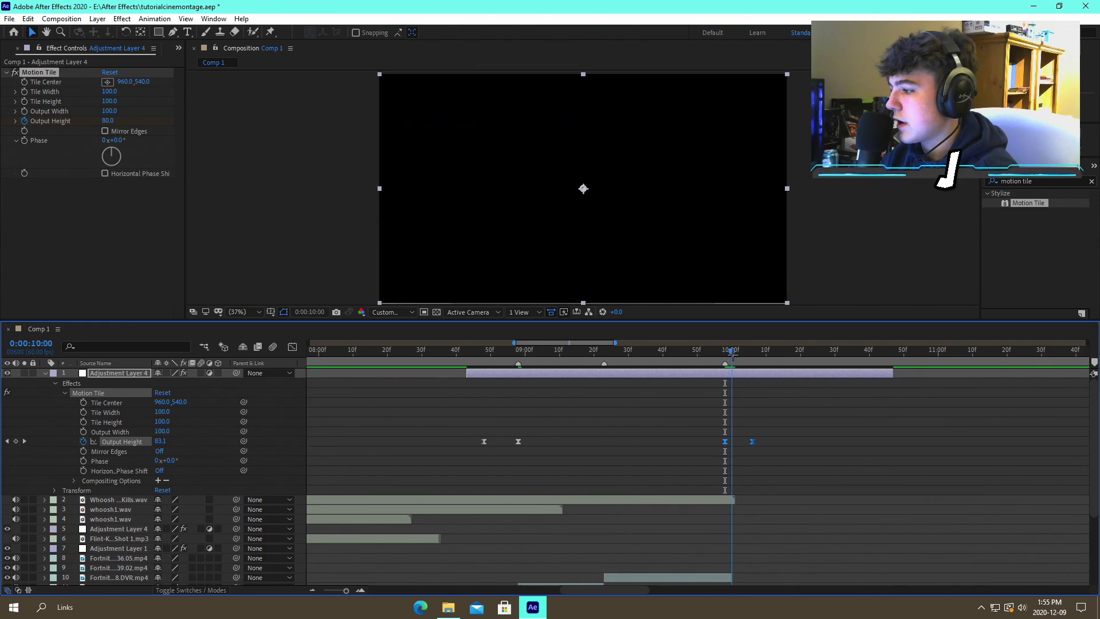
pyautogui.click(724, 439)
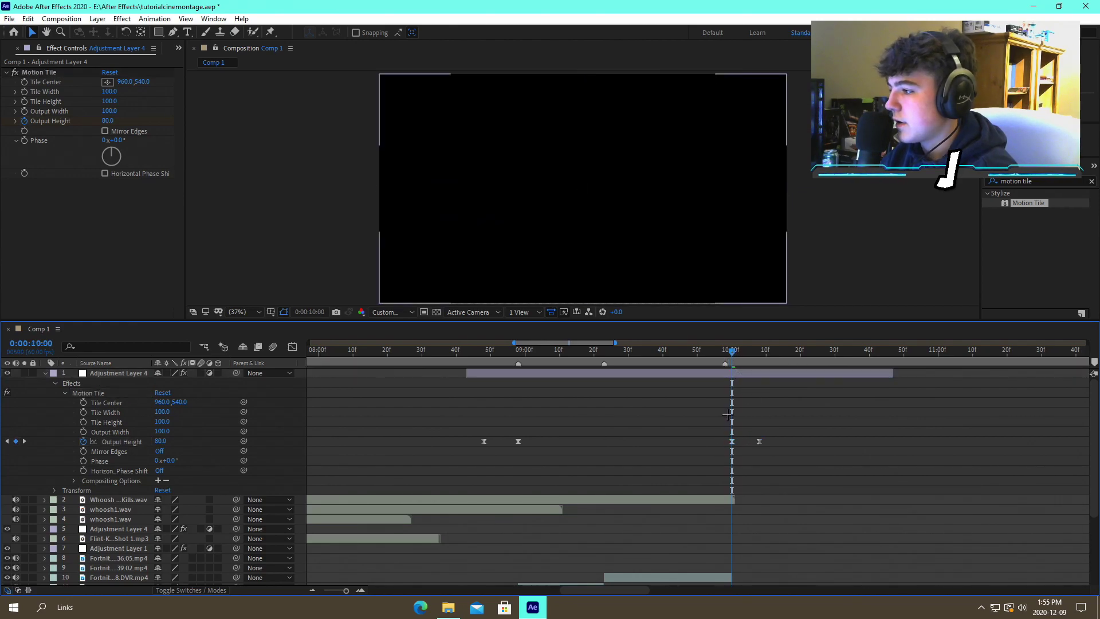
# Save the project and collapse the open properties of all the layers in the timeline
pyautogui.press('s')
pyautogui.hotkey('ctrl', 's')
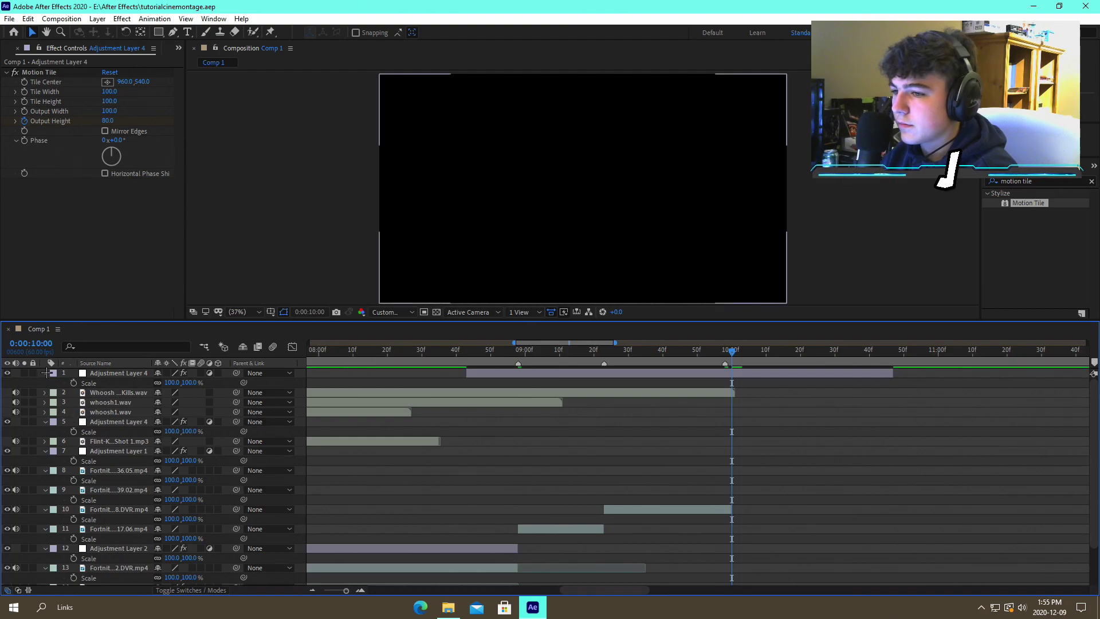
pyautogui.click(46, 373)
pyautogui.click(47, 412)
pyautogui.click(46, 422)
pyautogui.click(46, 422)
pyautogui.click(46, 432)
pyautogui.click(45, 451)
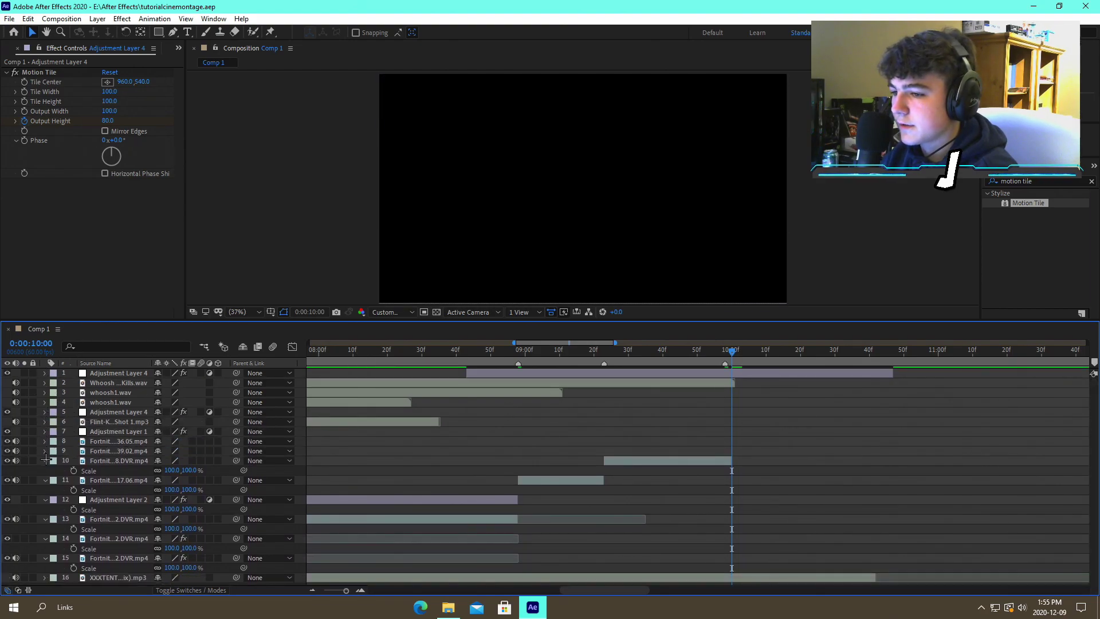
pyautogui.click(46, 460)
pyautogui.click(46, 470)
pyautogui.click(46, 480)
pyautogui.click(45, 489)
pyautogui.click(45, 499)
pyautogui.click(45, 509)
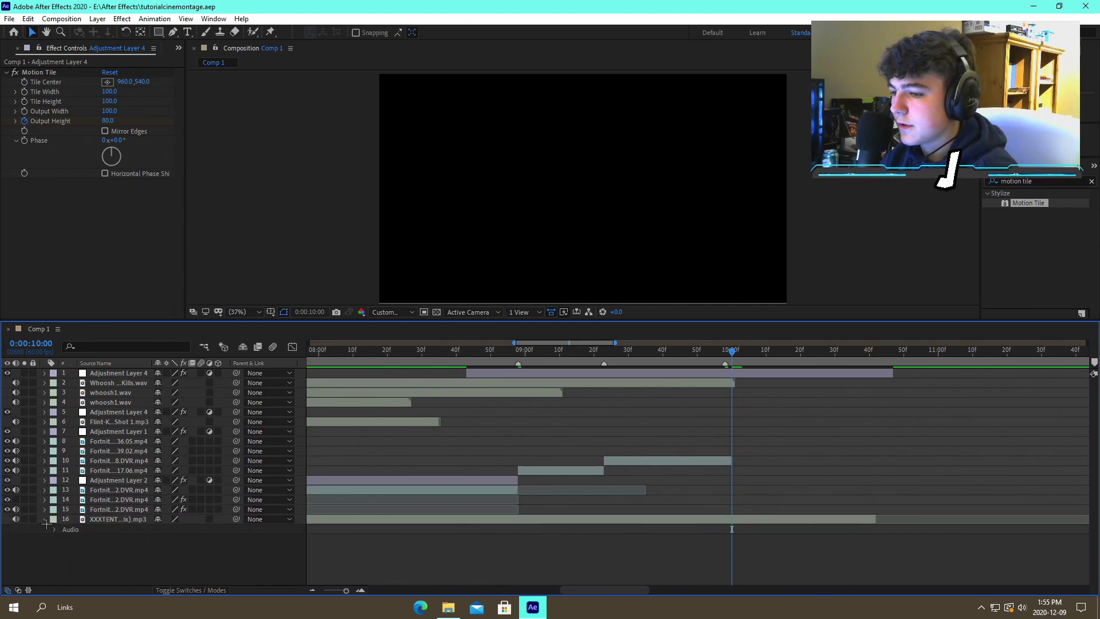
# Play back the letterboxed cinematic section from 0:00:08:46
pyautogui.moveTo(504, 350); pyautogui.dragTo(486, 391)
pyautogui.press('space')
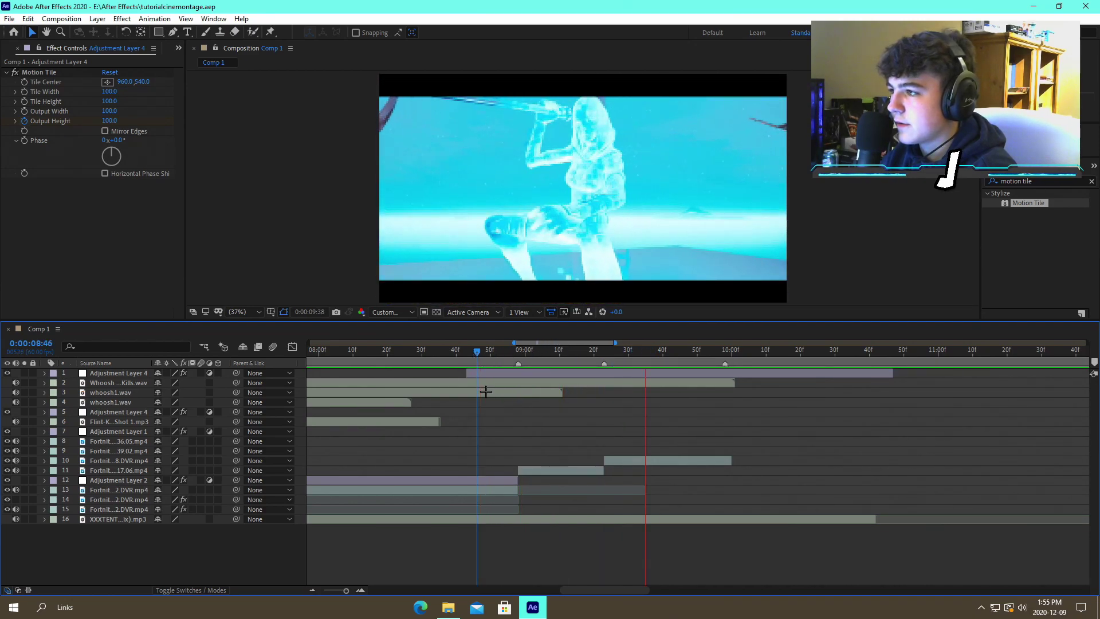
pyautogui.click(312, 590)
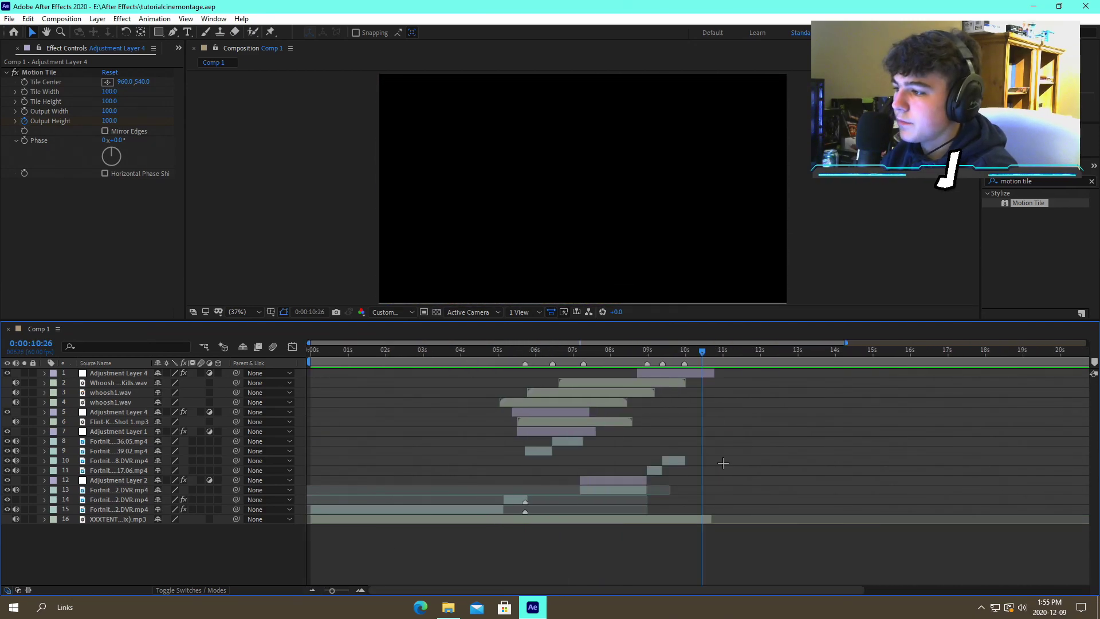
# Split the top Adjustment Layer 4 at 0:00:10:00 and delete the part after it
pyautogui.click(685, 350)
pyautogui.click(699, 373)
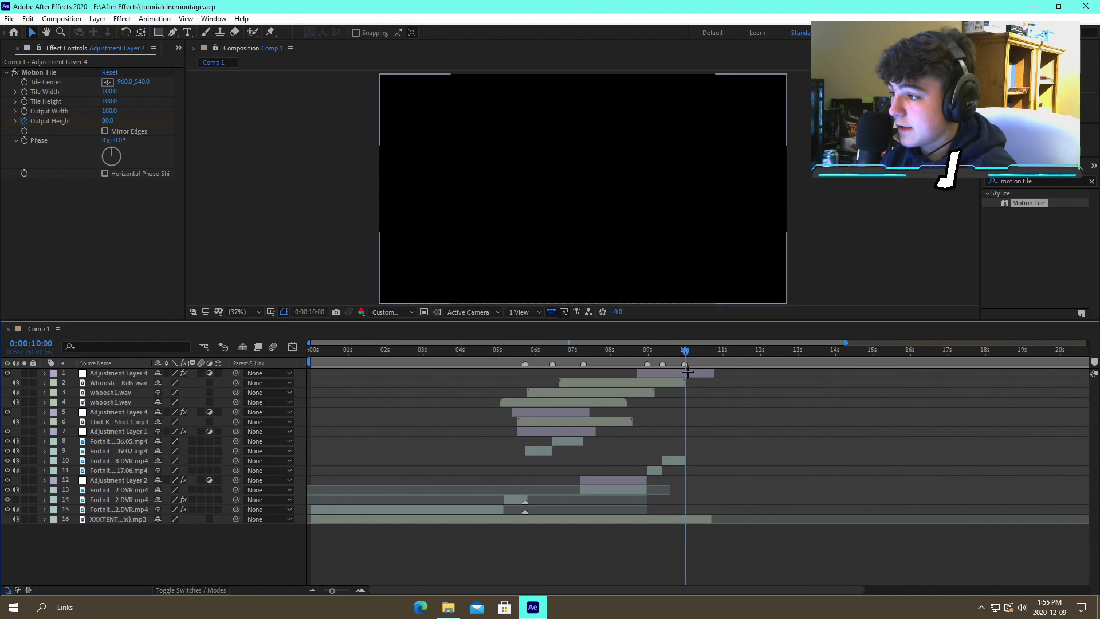
pyautogui.hotkey('ctrl', 'shift', 'd')
pyautogui.press('Delete')
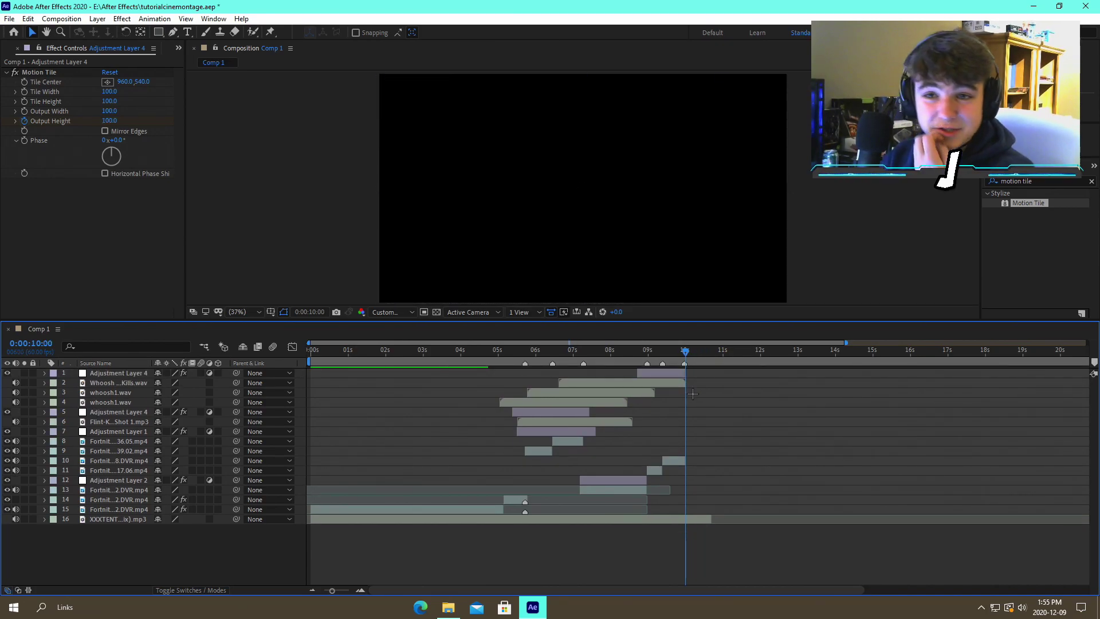
# Play the whole montage from 0:00:00:00 and save the project
pyautogui.moveTo(517, 354); pyautogui.dragTo(298, 375)
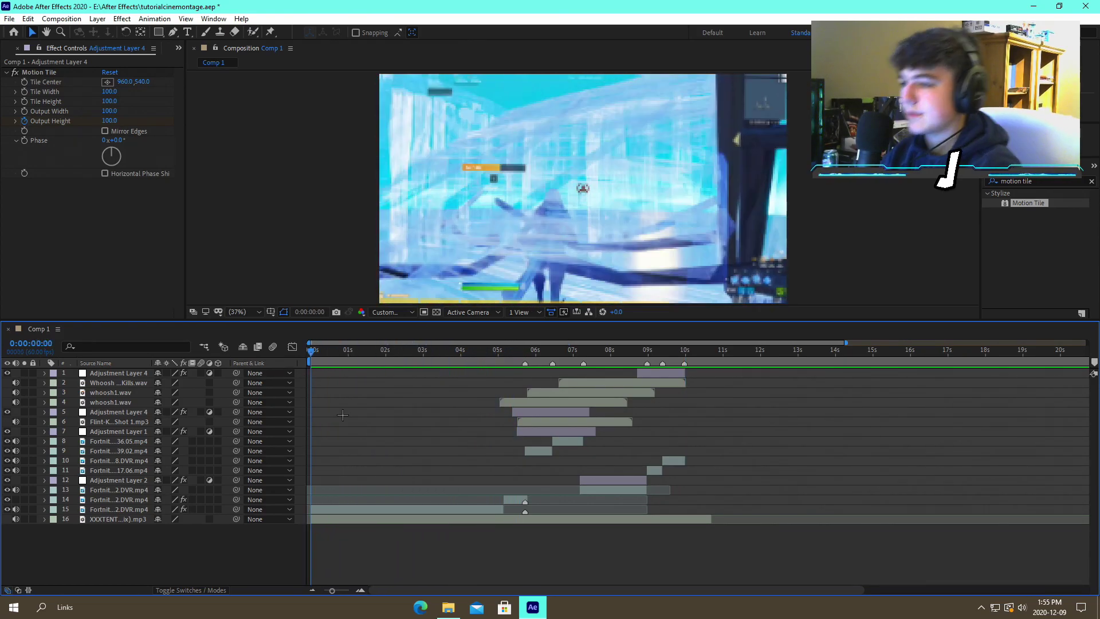
pyautogui.press('space')
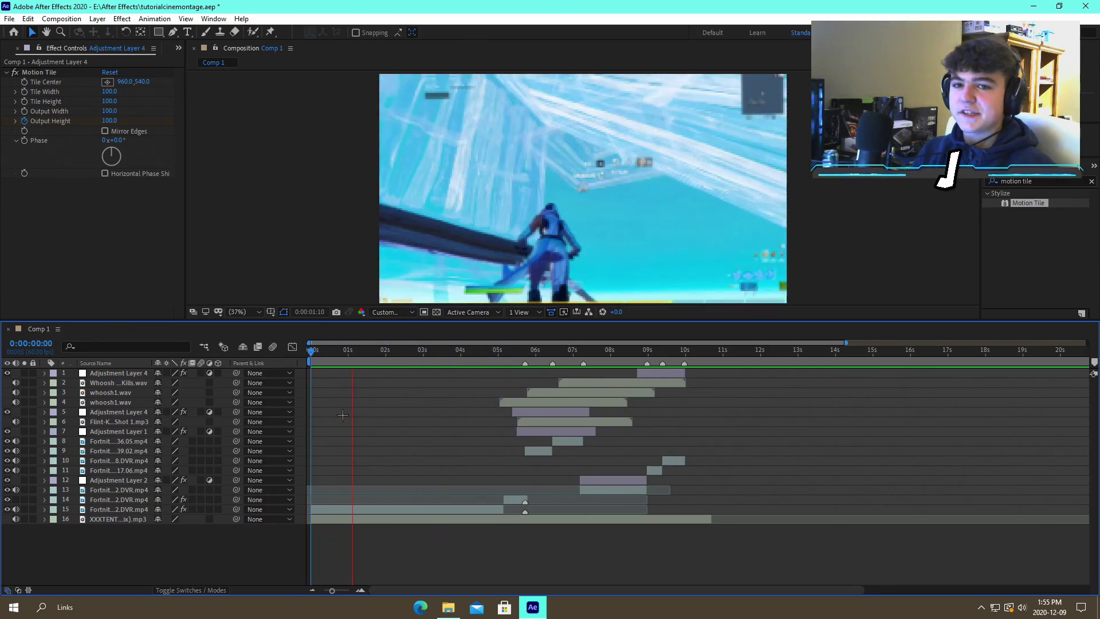
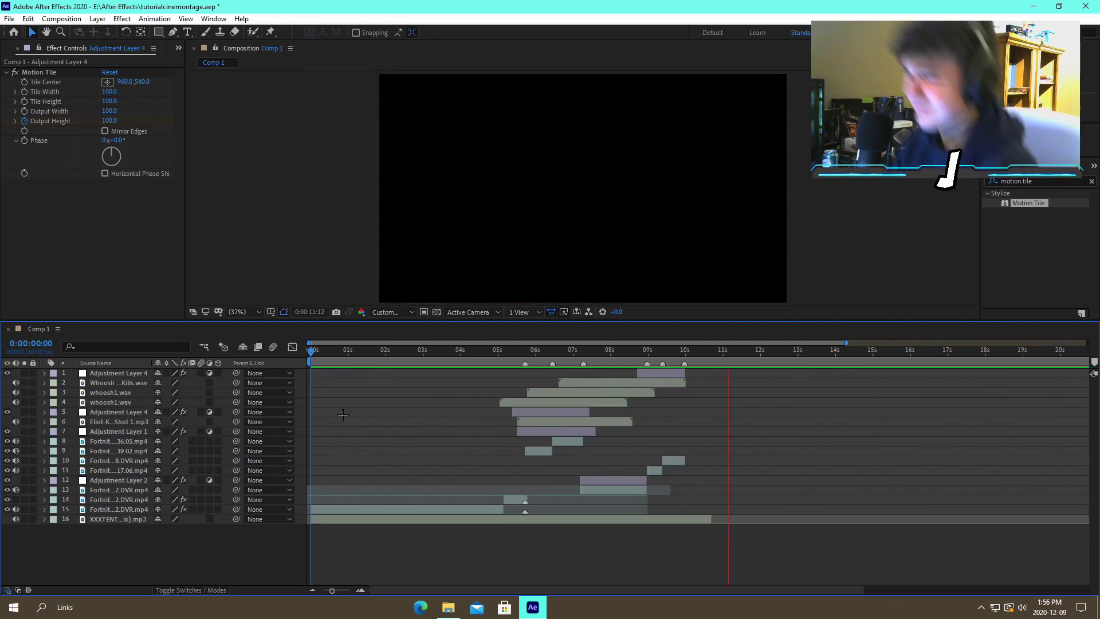
pyautogui.press('space')
pyautogui.hotkey('ctrl', 's')
# Split the XXXTENTACION music layer at 0:00:10:00 and delete the remainder after the last clip
pyautogui.click(684, 350)
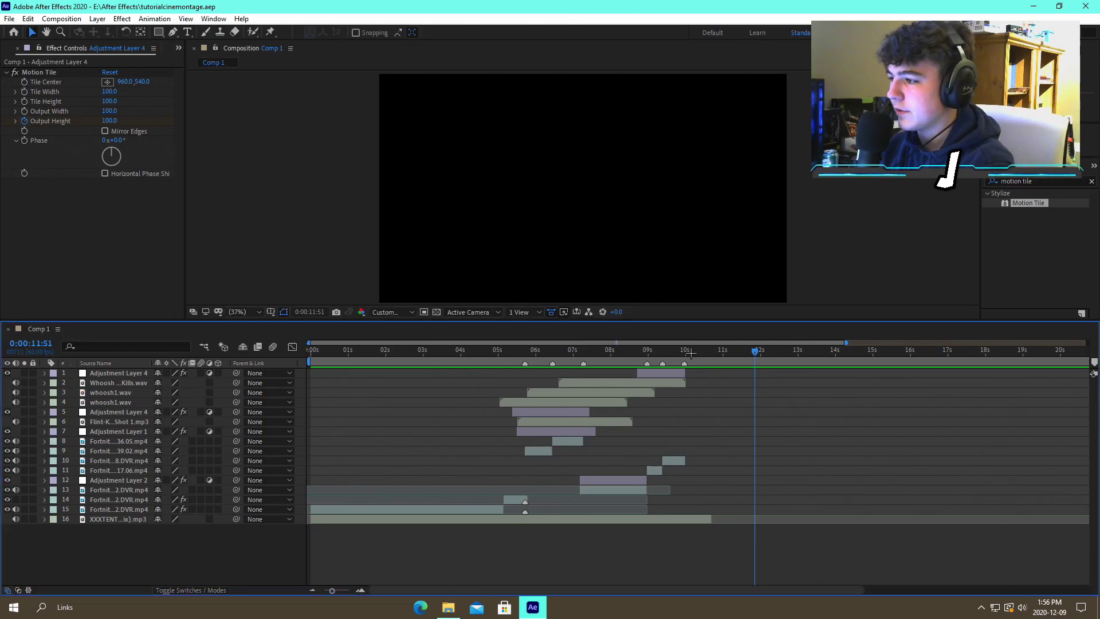
pyautogui.moveTo(684, 351); pyautogui.dragTo(686, 352)
pyautogui.click(360, 590)
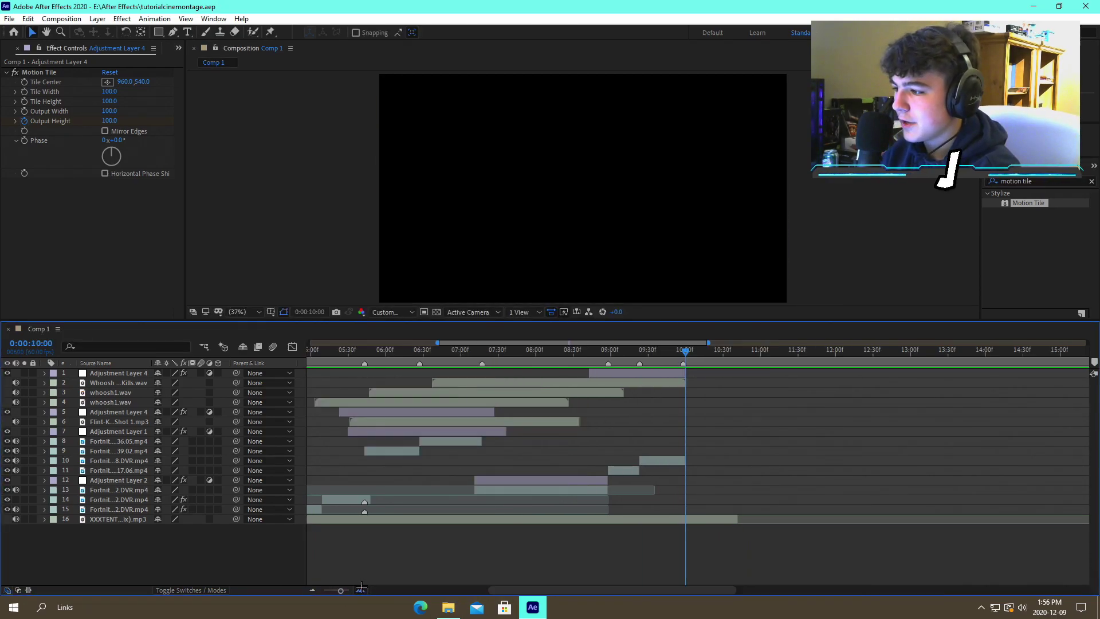
pyautogui.click(695, 383)
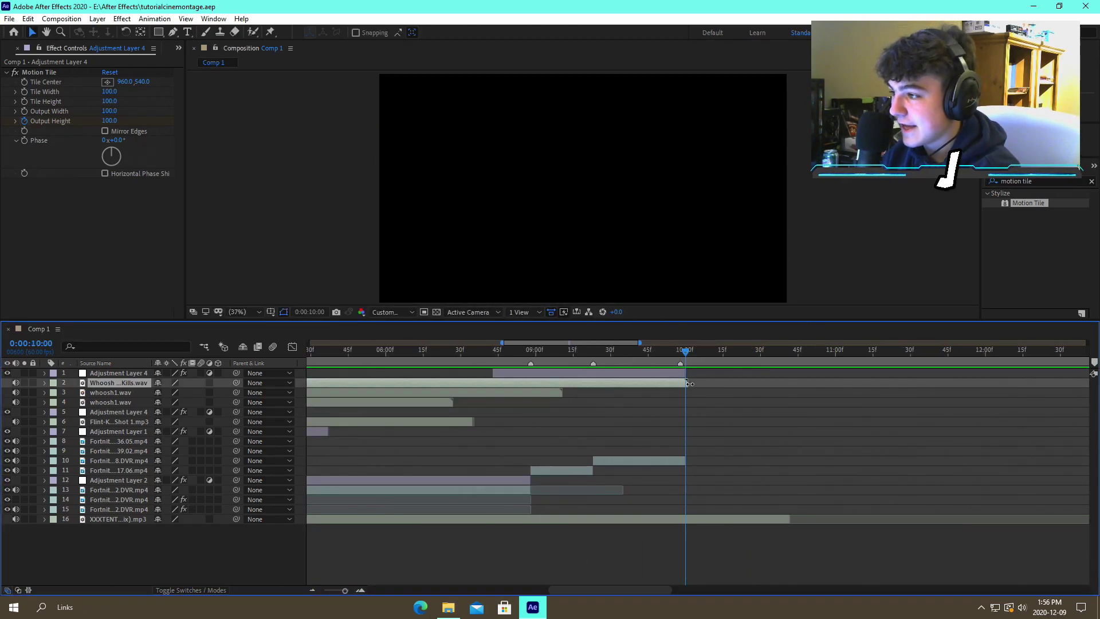
pyautogui.click(685, 535)
pyautogui.click(693, 519)
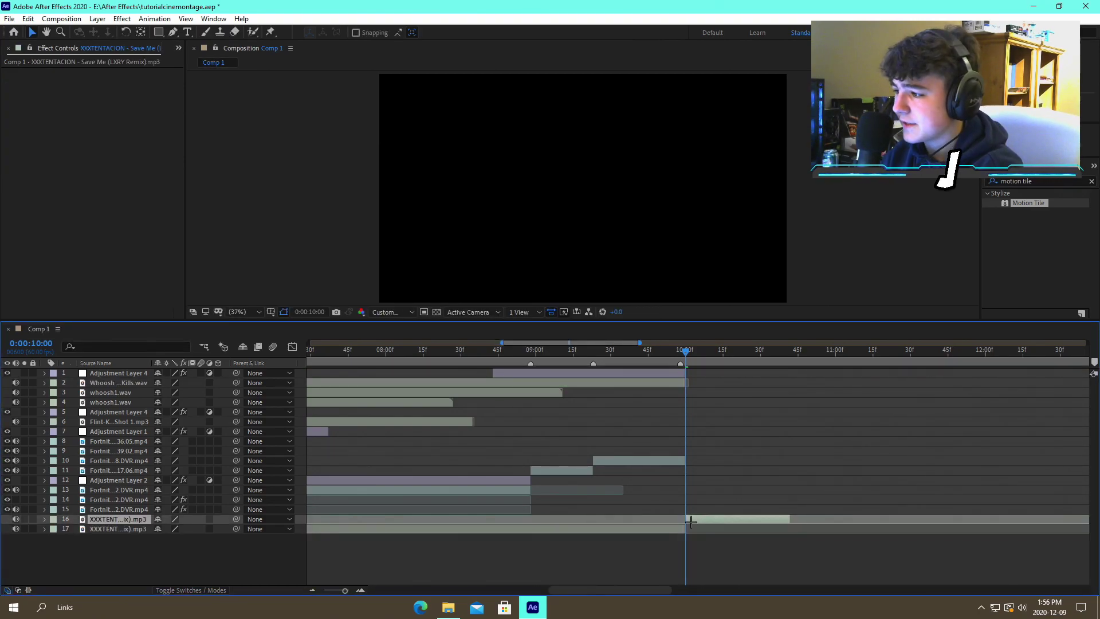
pyautogui.hotkey('alt', ']')
# Add an Audio Levels keyframe at +0.00 dB to the music layer at 0:00:08:58
pyautogui.moveTo(645, 356); pyautogui.dragTo(531, 382)
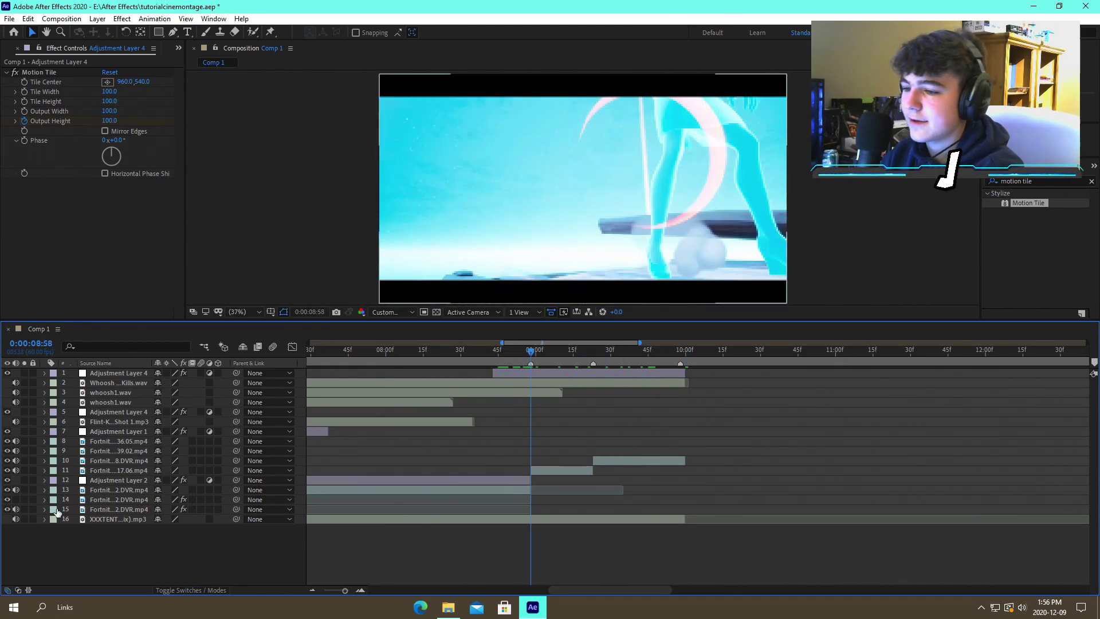
pyautogui.click(44, 518)
pyautogui.click(56, 530)
pyautogui.click(74, 539)
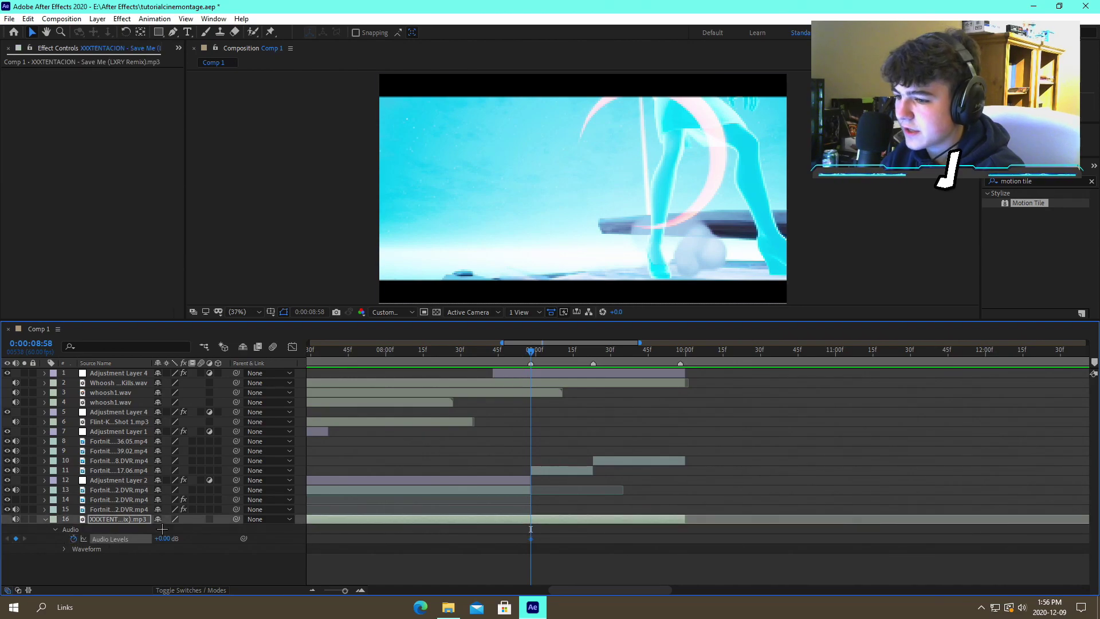
# Set the music's Audio Levels to -48 dB at 0:00:10:00 to fade it out, and save the project
pyautogui.moveTo(527, 357); pyautogui.dragTo(685, 364)
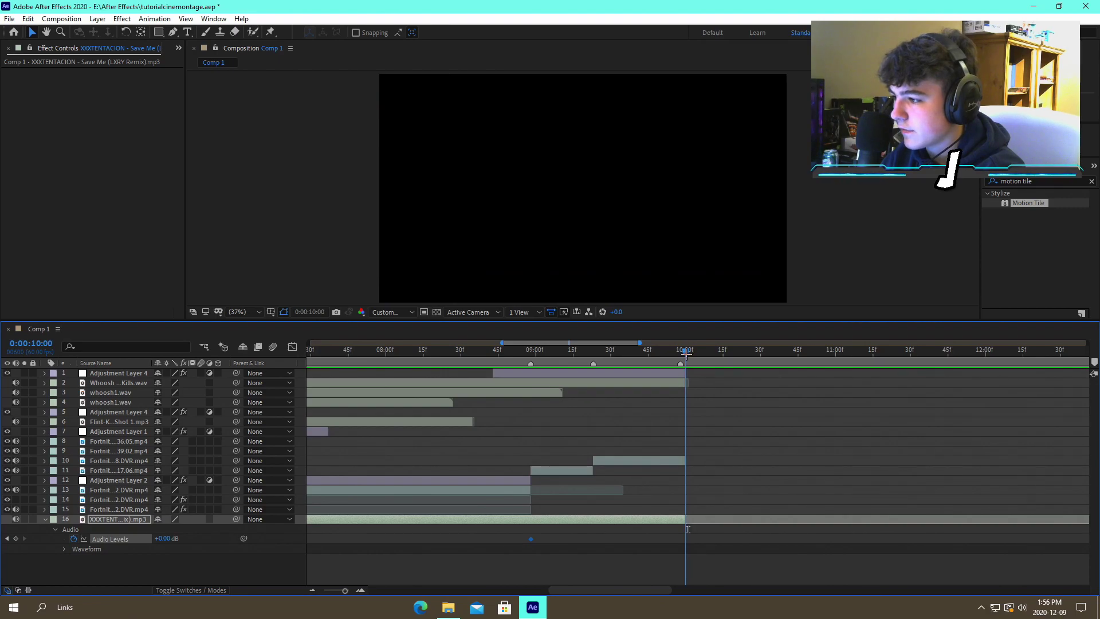
pyautogui.click(163, 538)
pyautogui.write('48')
pyautogui.press('Return')
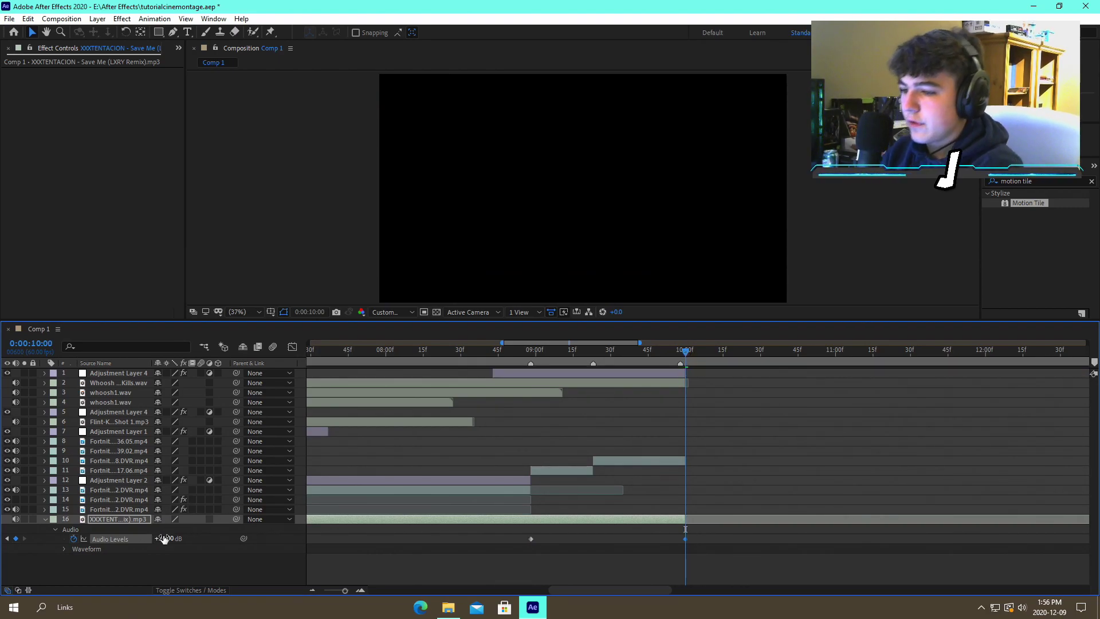
pyautogui.click(174, 537)
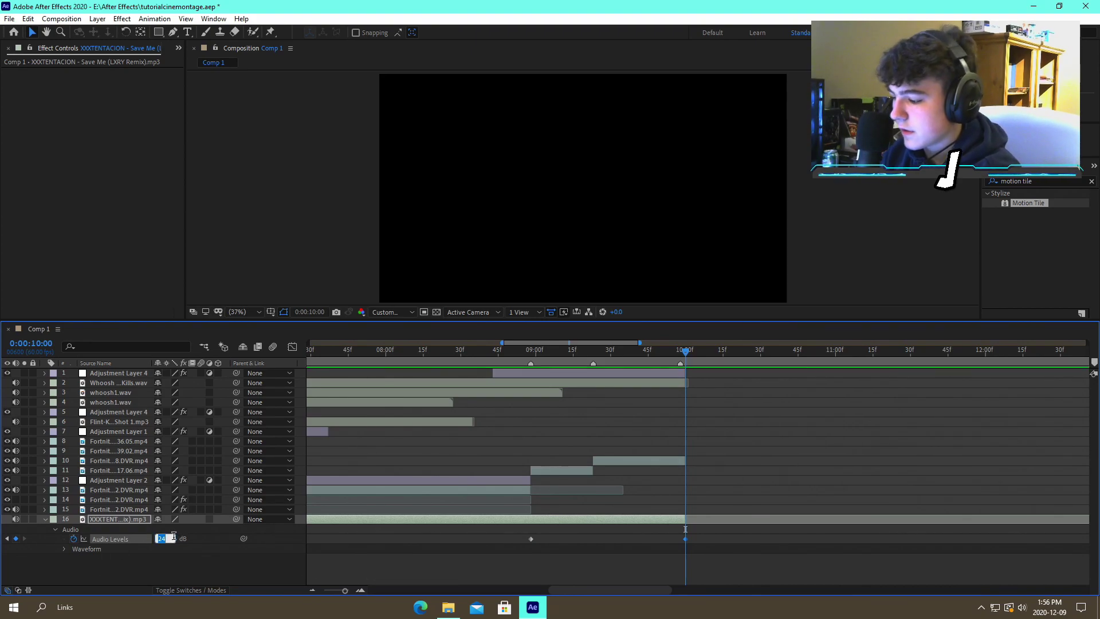
pyautogui.write('-48')
pyautogui.press('Return')
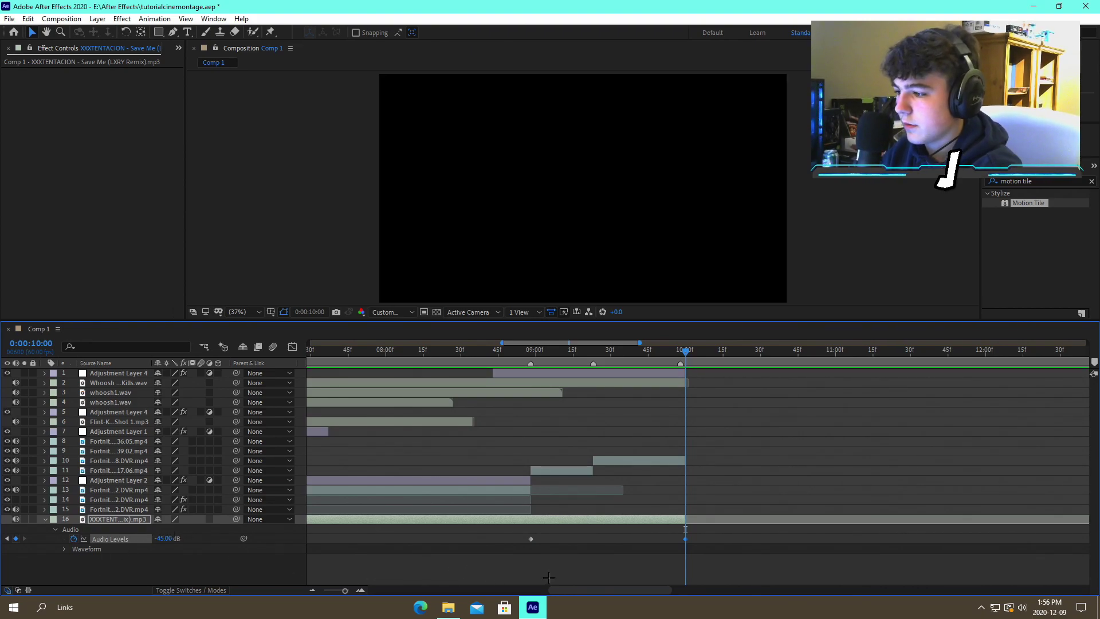
pyautogui.click(545, 574)
pyautogui.hotkey('ctrl', 's')
# Play back the ending from 0:00:08:51 to check the music fade
pyautogui.click(512, 353)
pyautogui.press('space')
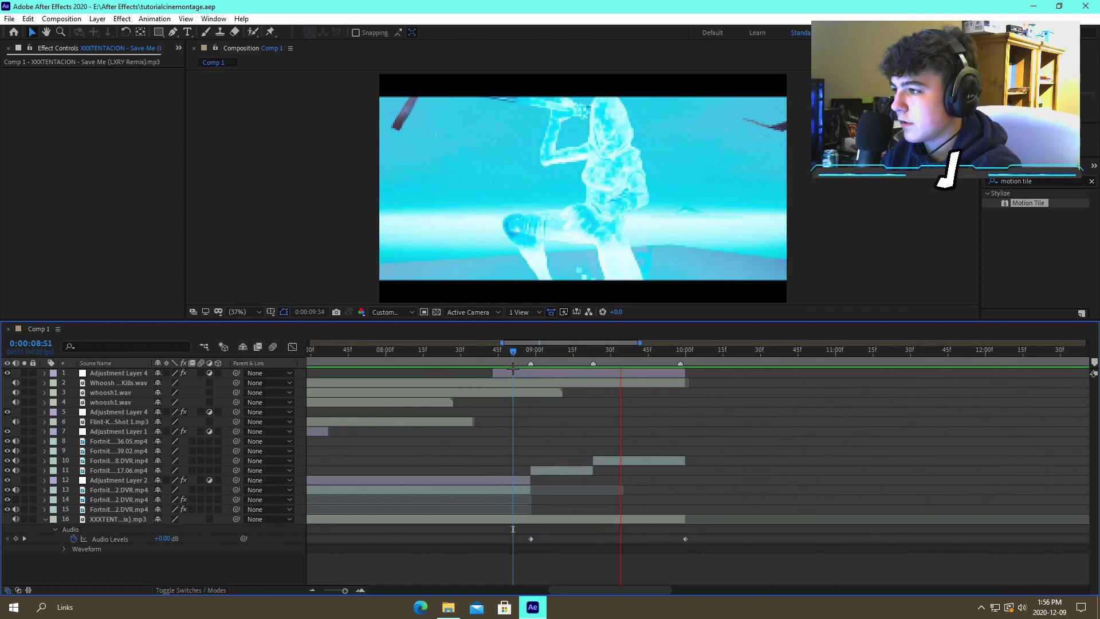
pyautogui.press('space')
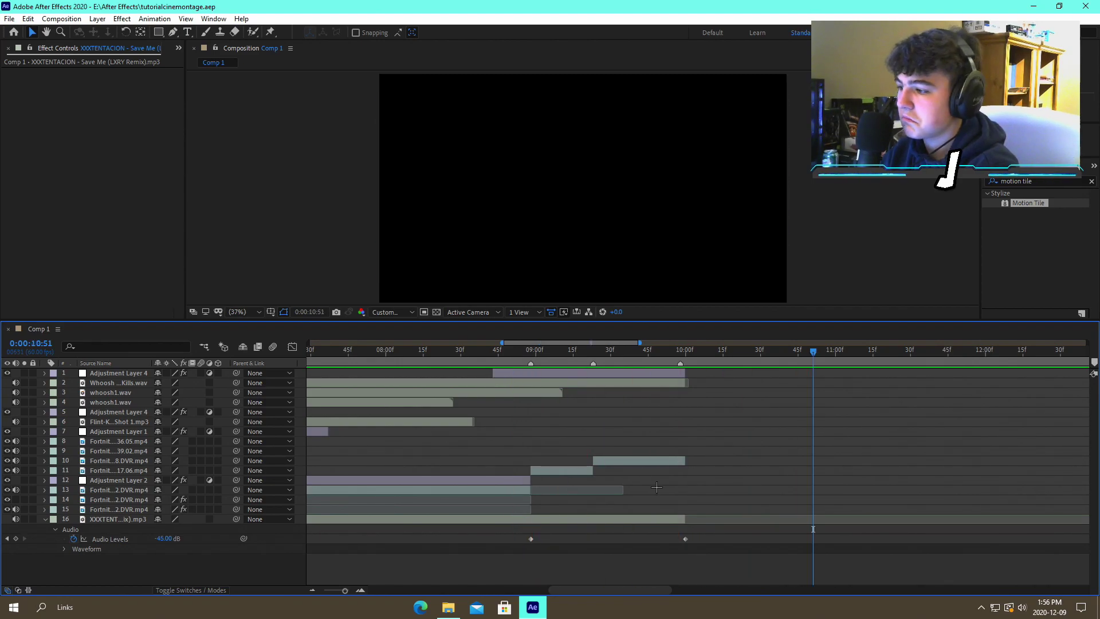
# Extend the music layer and its closing Audio Levels keyframe to 0:00:10:11, set that keyframe to -70 dB, and save the project
pyautogui.moveTo(685, 519); pyautogui.dragTo(713, 542)
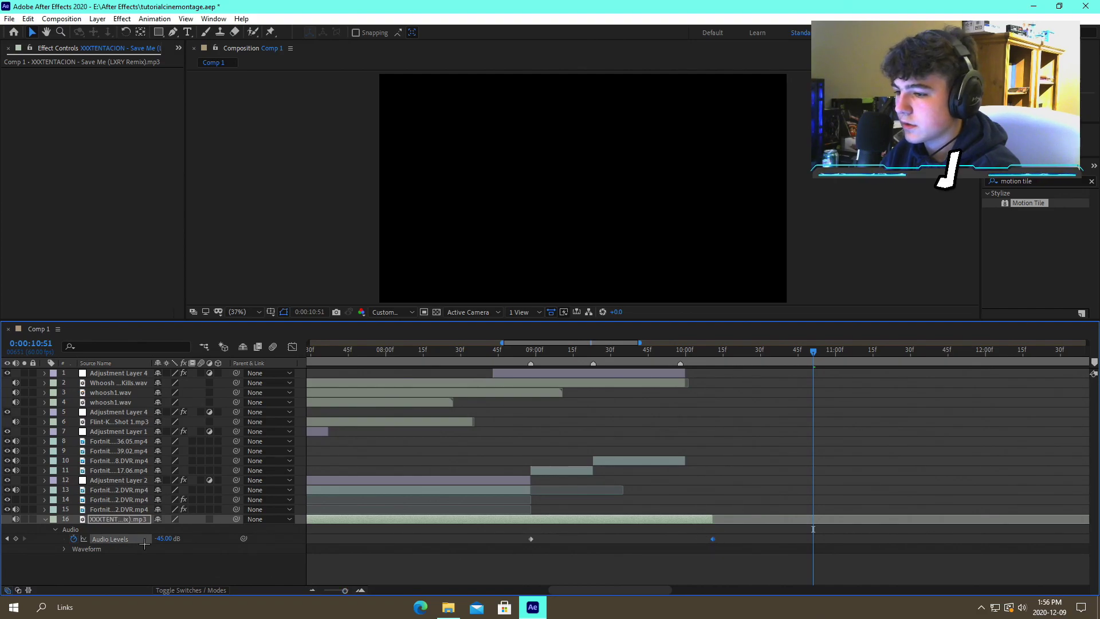
pyautogui.click(169, 530)
pyautogui.moveTo(663, 351); pyautogui.dragTo(713, 350)
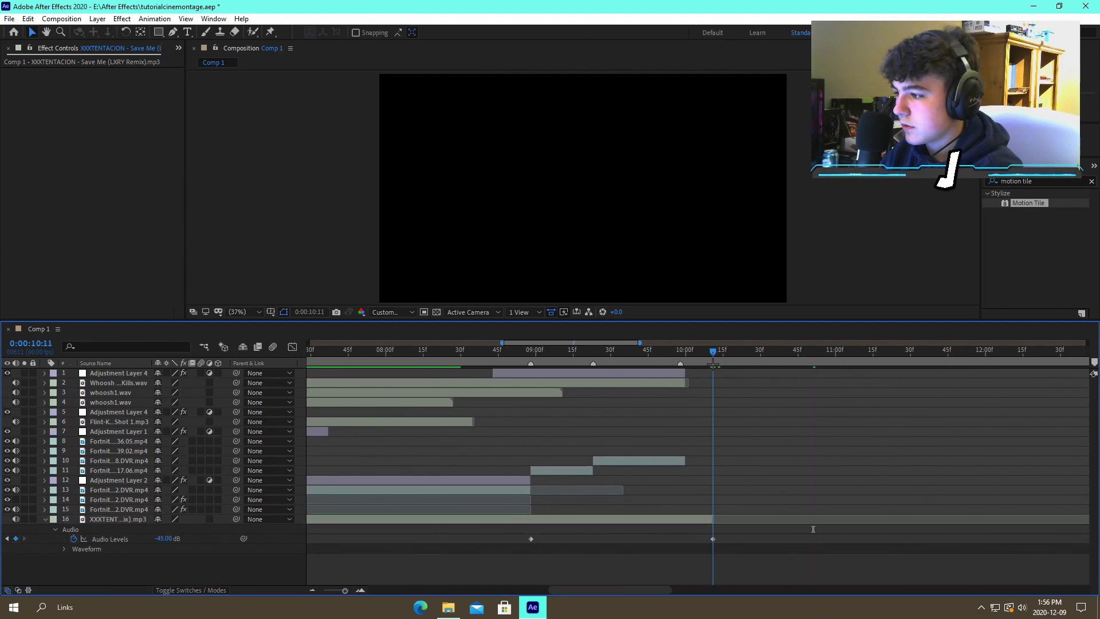
pyautogui.click(165, 538)
pyautogui.write('-70')
pyautogui.press('Return')
pyautogui.hotkey('ctrl', 's')
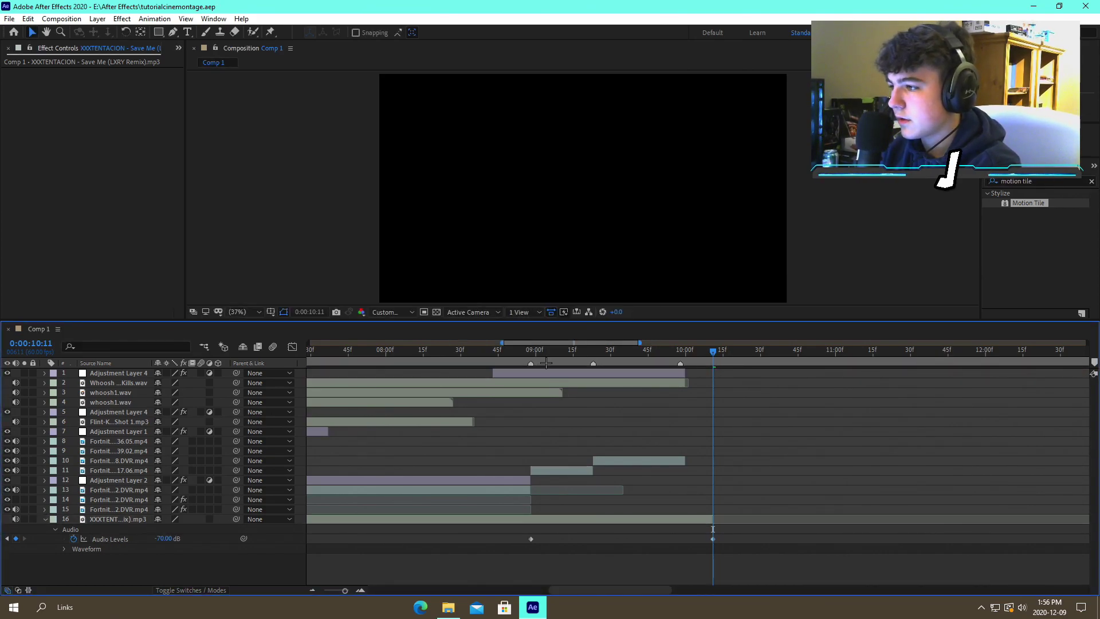
# Play back the music fade from 0:00:08:55 and play the montage from its beginning
pyautogui.click(522, 367)
pyautogui.press('space')
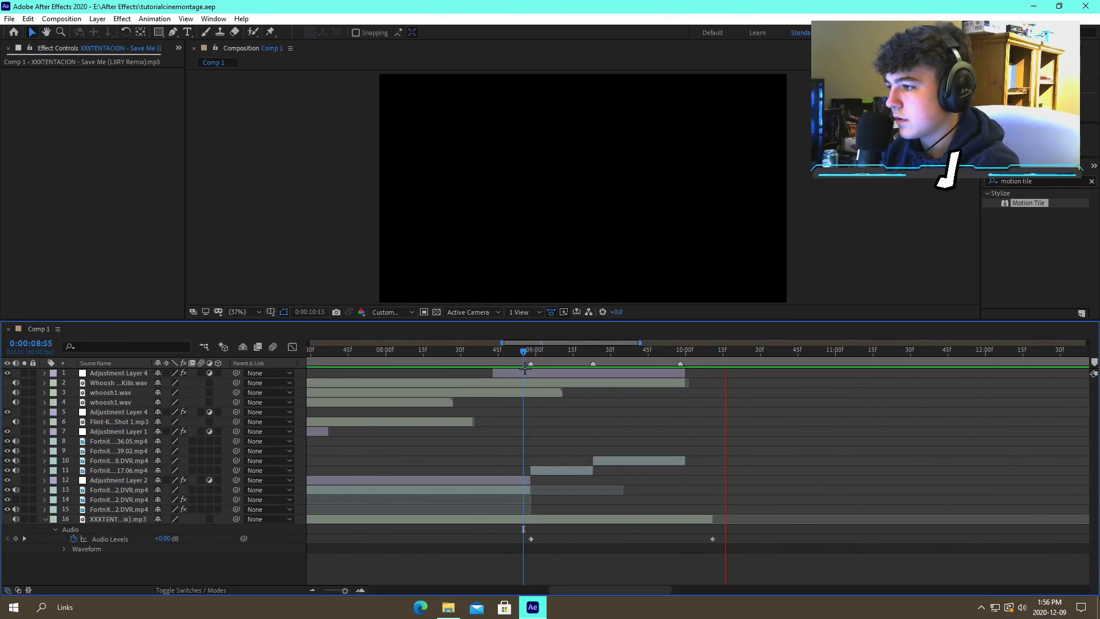
pyautogui.press('space')
pyautogui.click(312, 590)
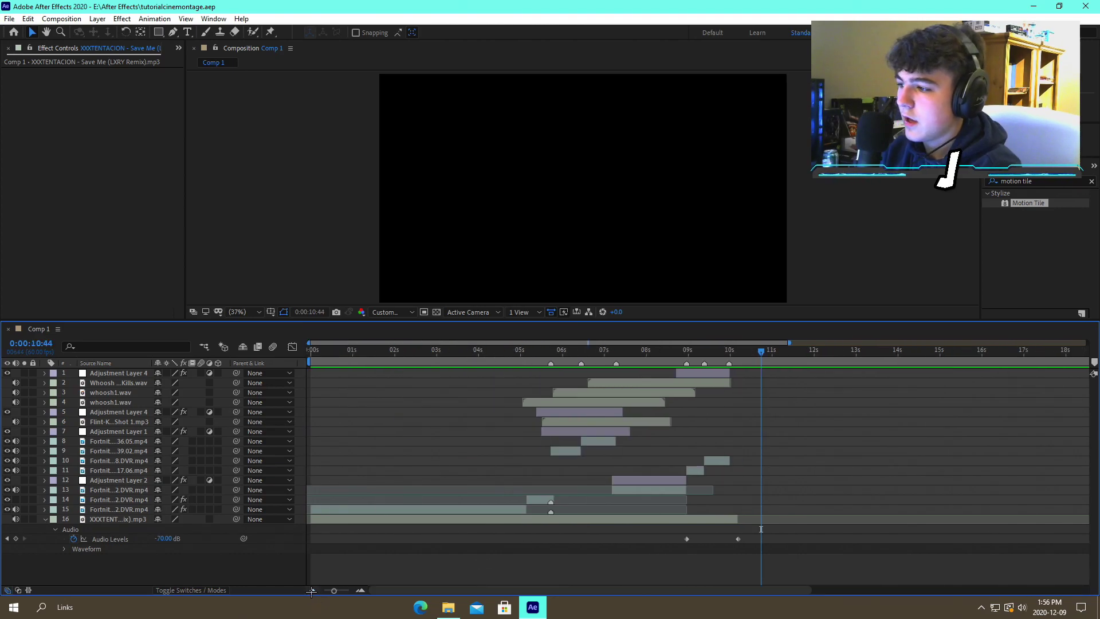
pyautogui.press('Home')
pyautogui.press('space')
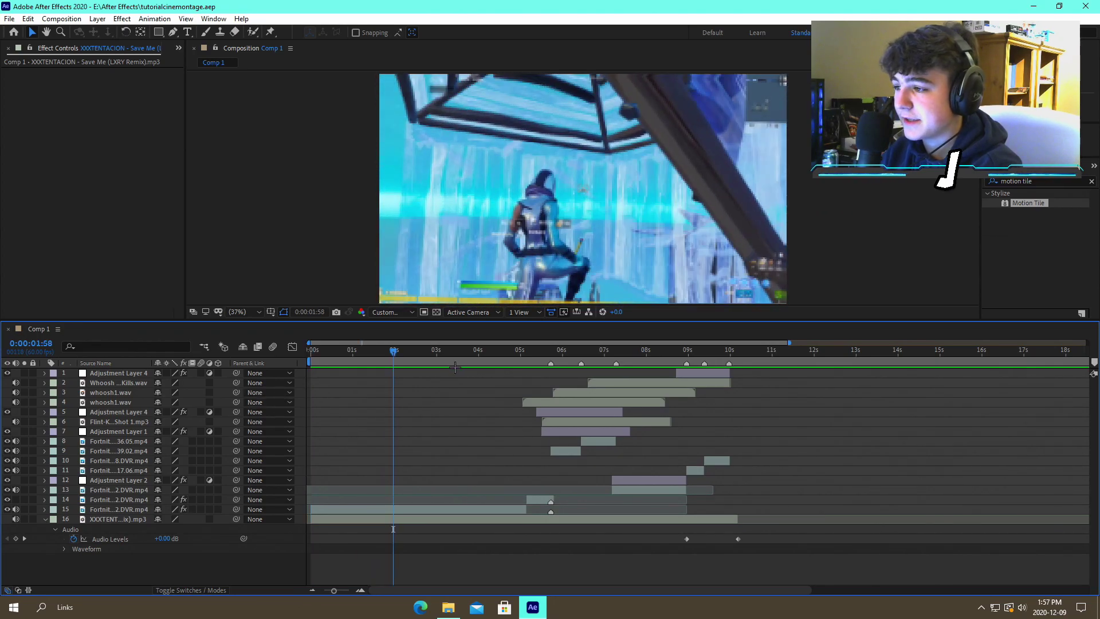
# Change the composition's preview resolution through the Custom resolution setting and confirm it
pyautogui.click(392, 312)
pyautogui.click(391, 339)
pyautogui.click(392, 312)
pyautogui.click(393, 393)
pyautogui.press('Return')
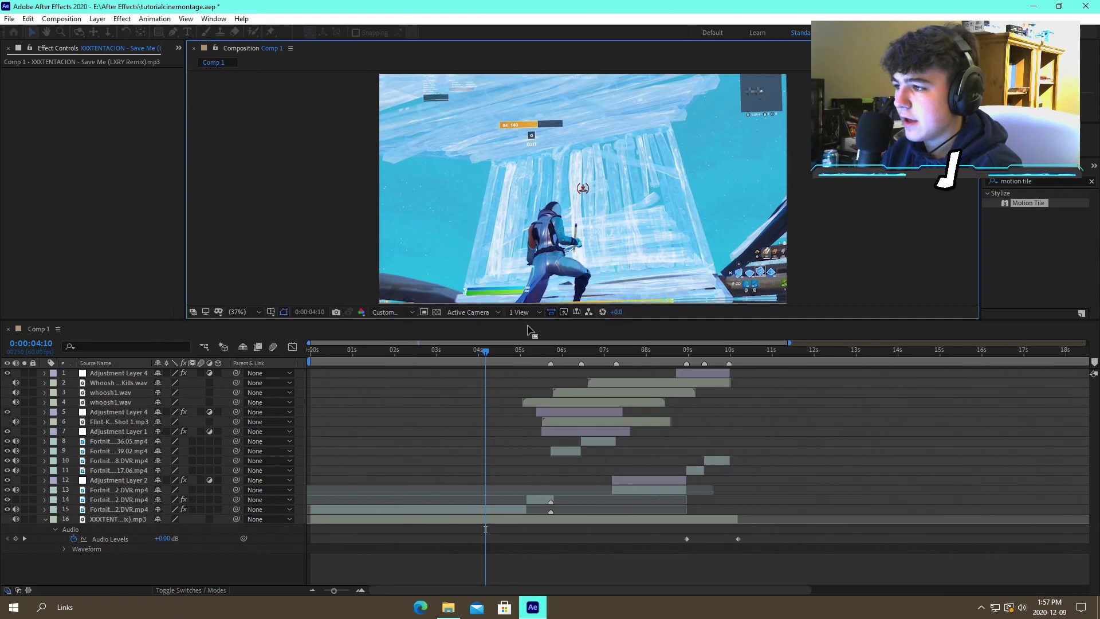